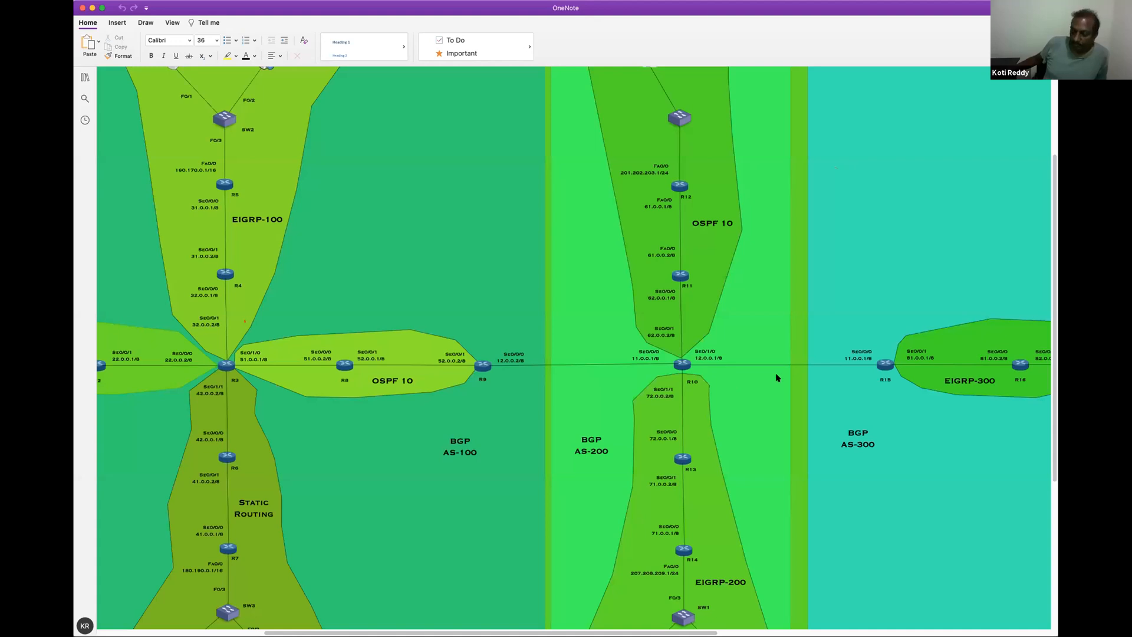
# Zoom the page out to 35% and fit the BGP AS-100, AS-200 and AS-300 areas of the network diagram in view
pyautogui.scroll(3, 639, 323)
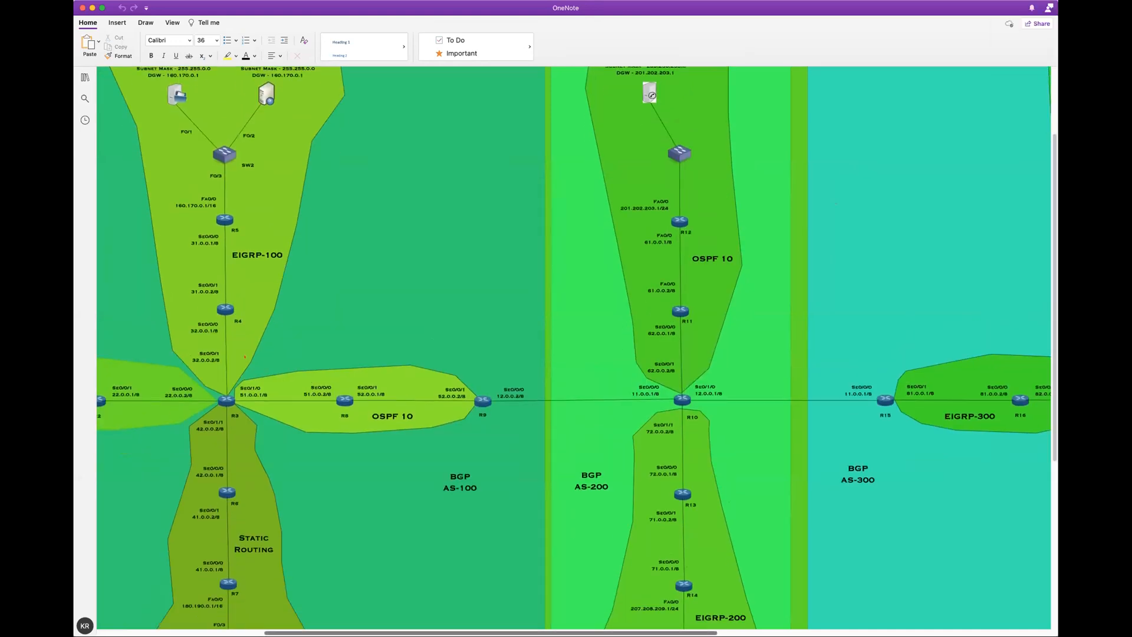
pyautogui.hscroll(-3, 604, 457)
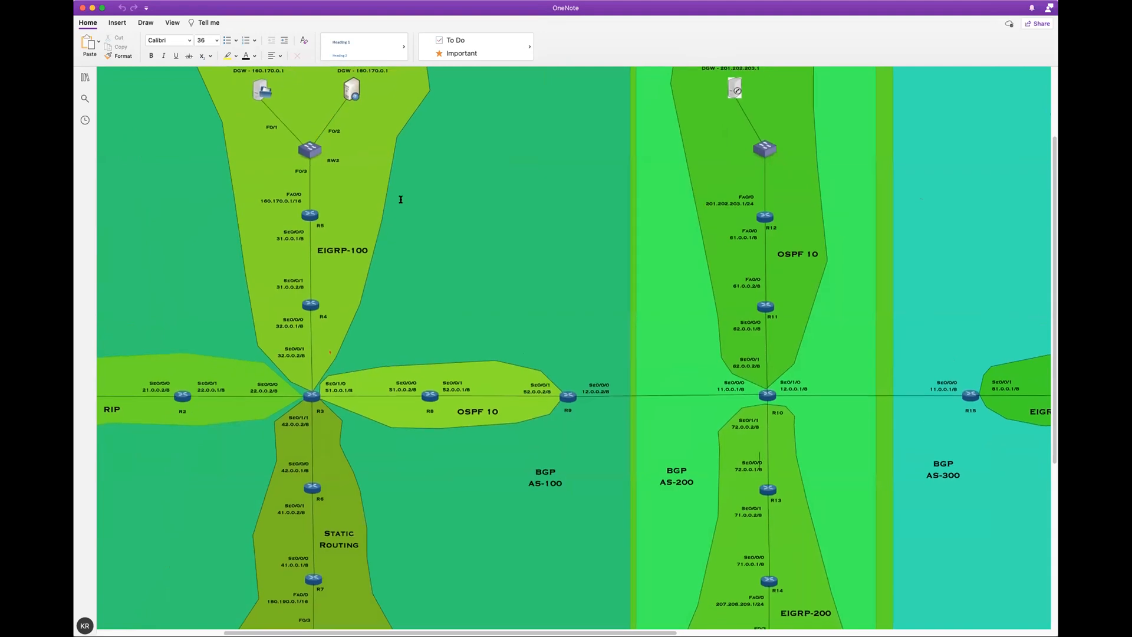
pyautogui.click(172, 22)
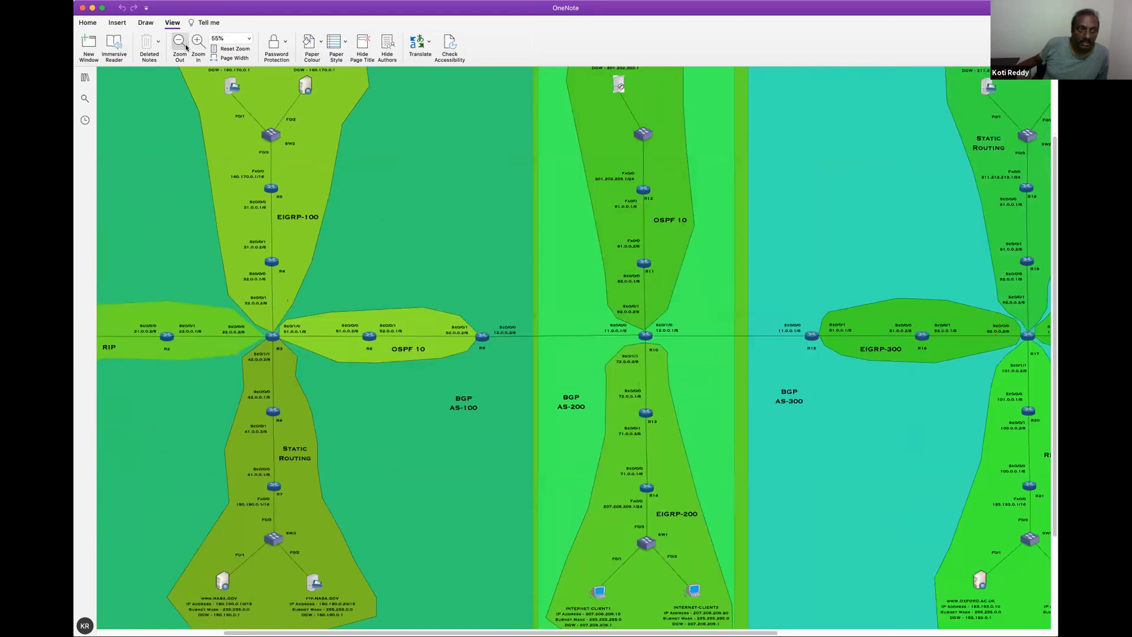
pyautogui.click(180, 42)
pyautogui.press('super+minus')
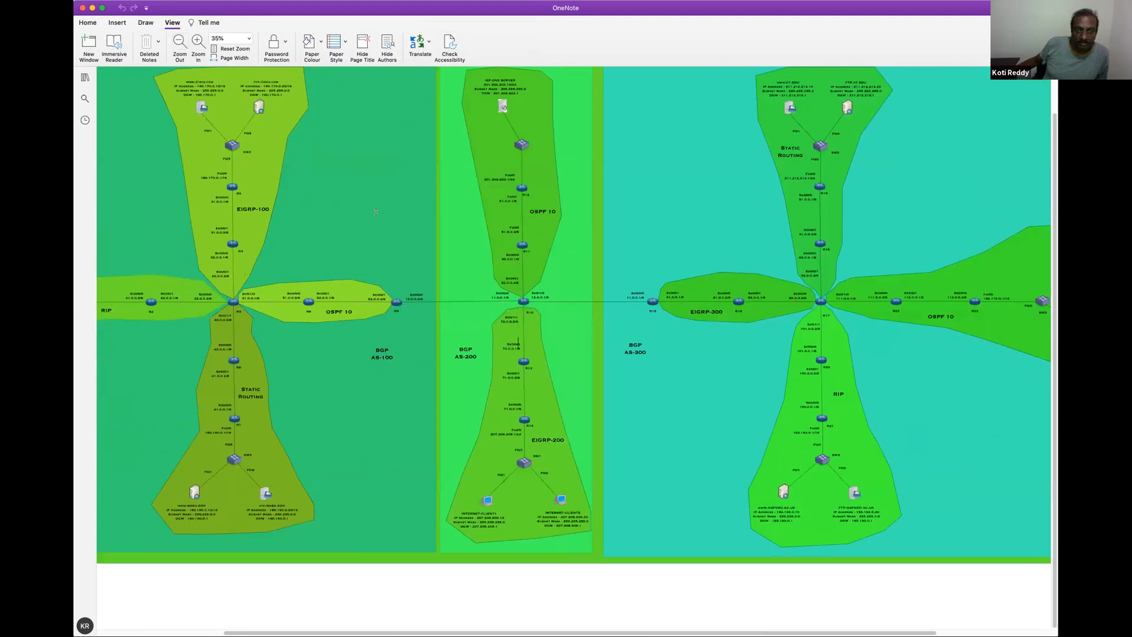
pyautogui.scroll(2, 376, 211)
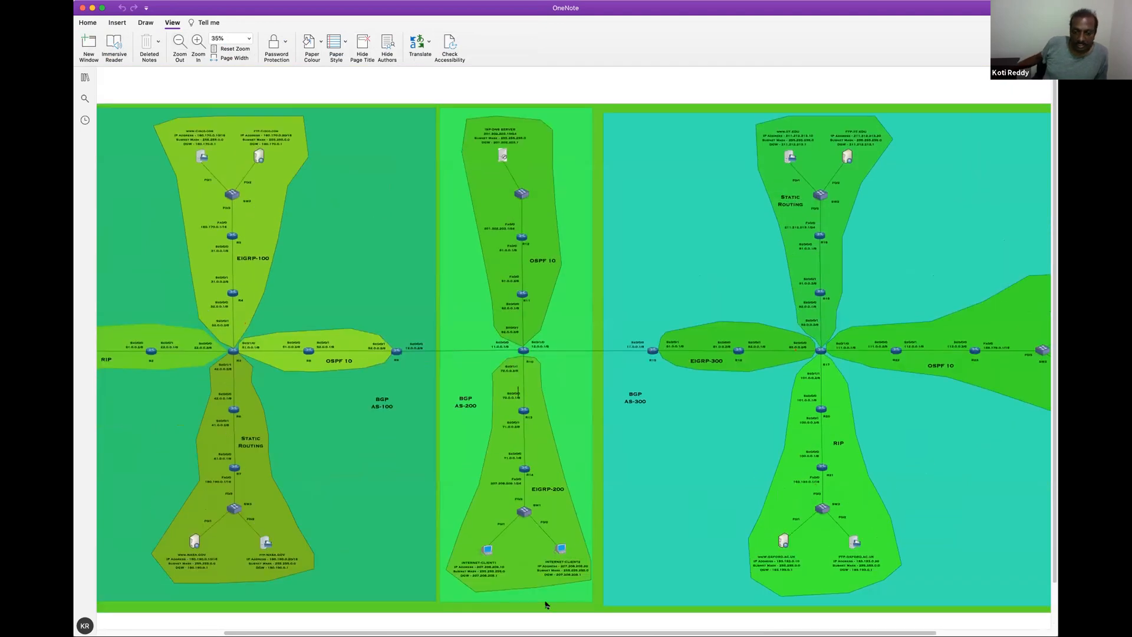
pyautogui.hscroll(-2, 546, 605)
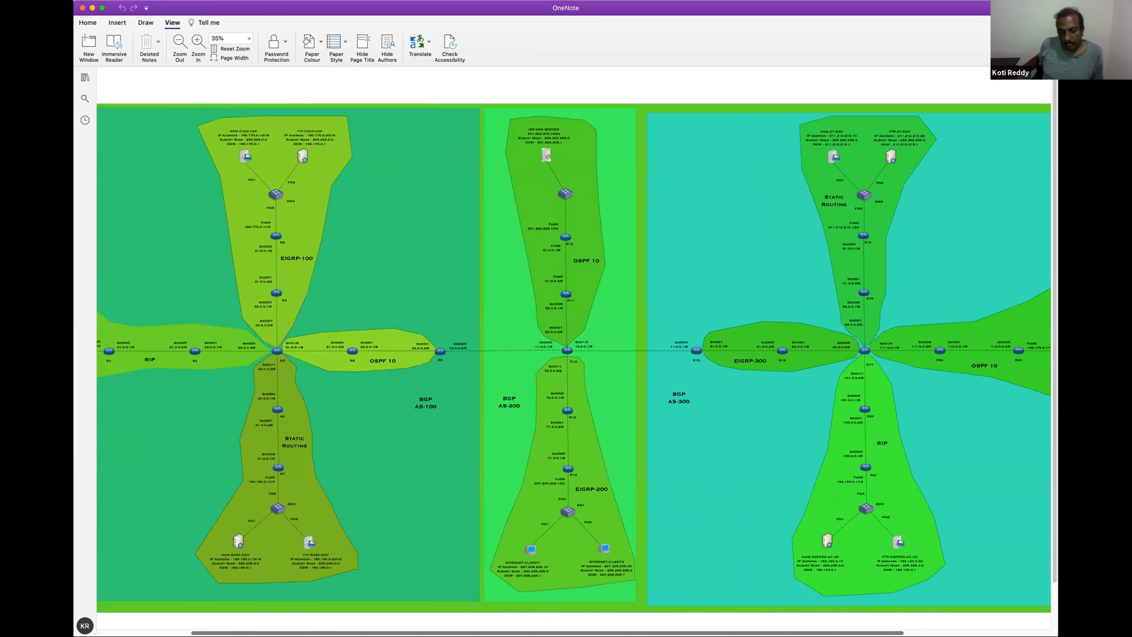
# Outline the BGP AS-100, AS-200 and AS-300 areas freehand with a red 1 mm pen
pyautogui.click(145, 23)
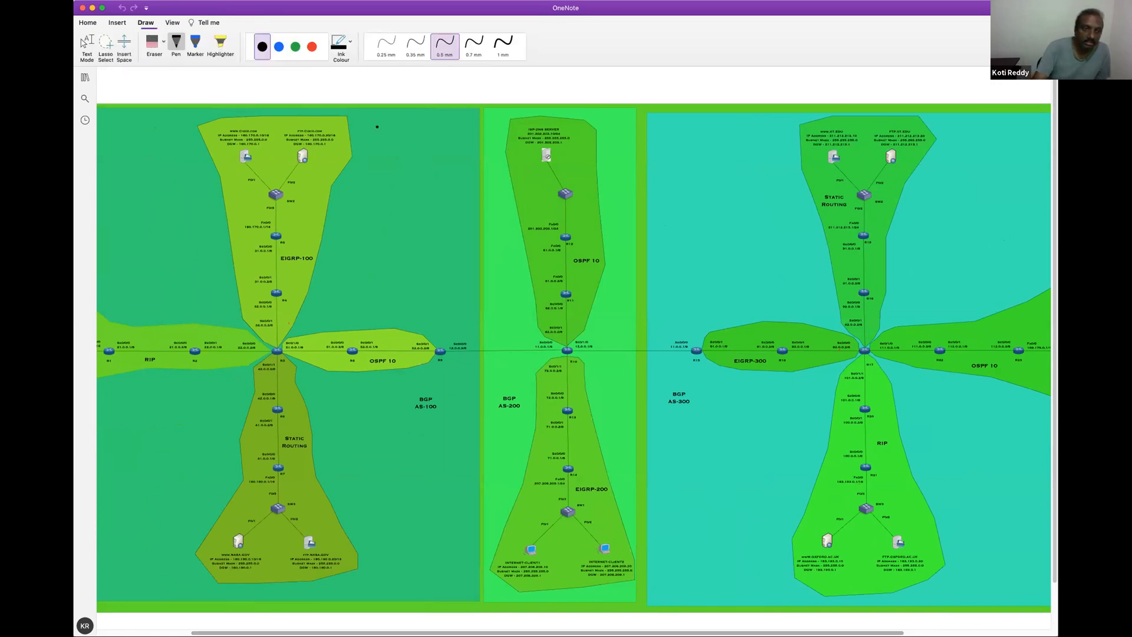
pyautogui.click(312, 47)
pyautogui.click(503, 44)
pyautogui.moveTo(239, 108)
pyautogui.mouseDown()
pyautogui.moveTo(121, 277)
pyautogui.moveTo(171, 548)
pyautogui.moveTo(490, 472)
pyautogui.moveTo(447, 316)
pyautogui.mouseUp()
pyautogui.moveTo(436, 237); pyautogui.dragTo(378, 119)
pyautogui.moveTo(614, 117)
pyautogui.mouseDown()
pyautogui.moveTo(500, 132)
pyautogui.moveTo(489, 242)
pyautogui.moveTo(481, 510)
pyautogui.moveTo(599, 588)
pyautogui.mouseUp()
pyautogui.moveTo(675, 508)
pyautogui.mouseDown()
pyautogui.moveTo(652, 294)
pyautogui.moveTo(663, 171)
pyautogui.moveTo(602, 115)
pyautogui.mouseUp()
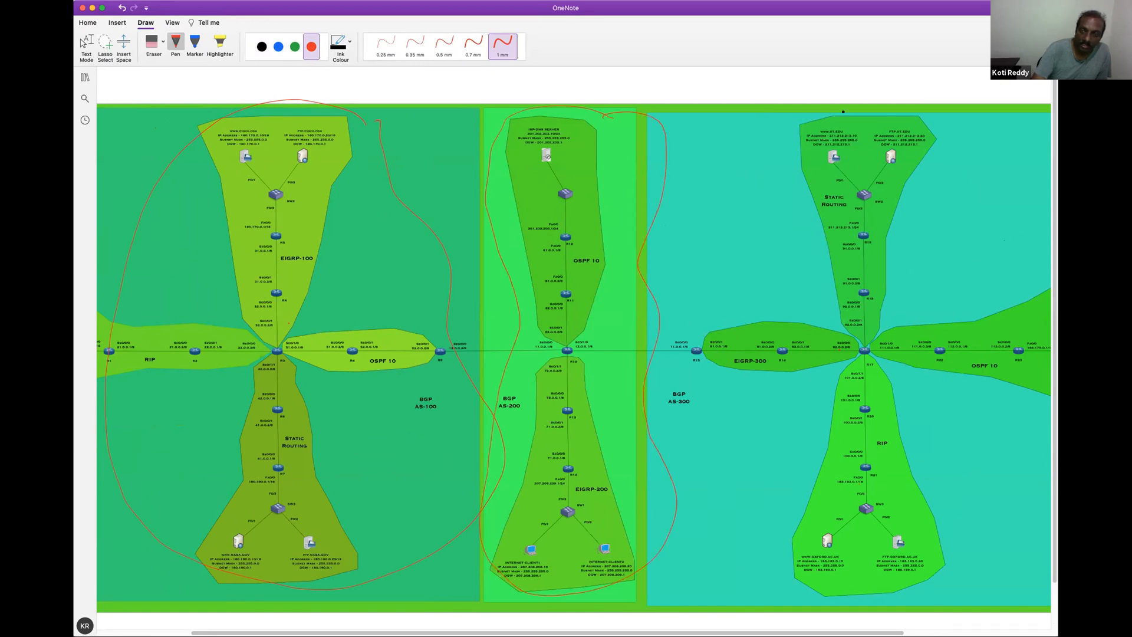
pyautogui.moveTo(847, 112)
pyautogui.mouseDown()
pyautogui.moveTo(780, 126)
pyautogui.moveTo(686, 377)
pyautogui.moveTo(778, 601)
pyautogui.mouseUp()
pyautogui.moveTo(857, 611)
pyautogui.mouseDown()
pyautogui.moveTo(999, 540)
pyautogui.moveTo(997, 113)
pyautogui.moveTo(852, 109)
pyautogui.mouseUp()
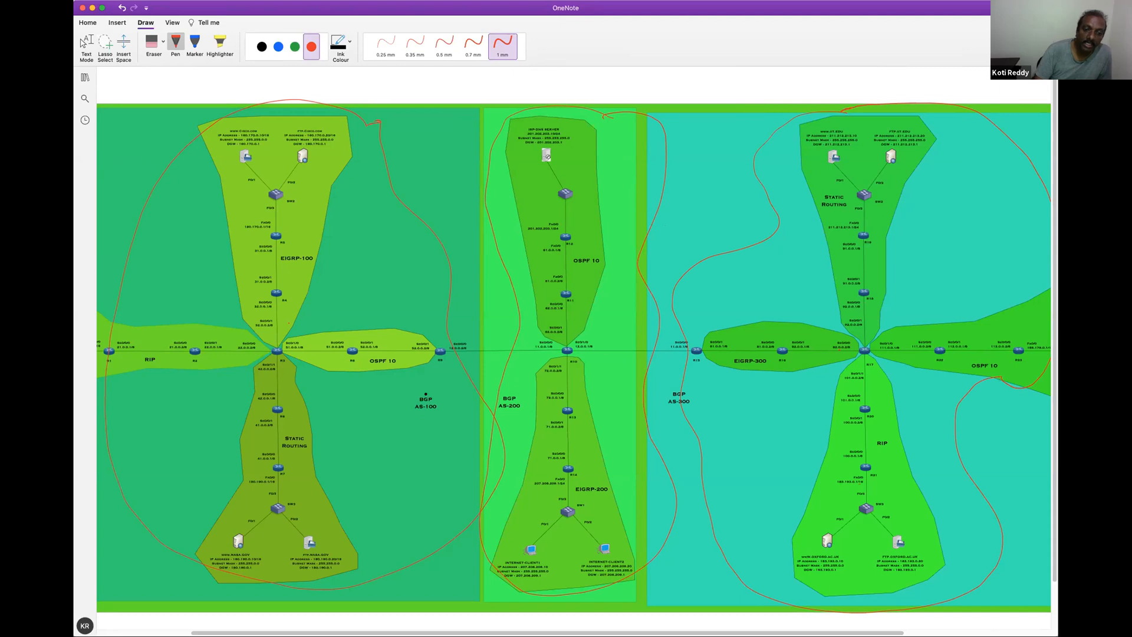
# Circle the BGP AS-100, AS-200 and AS-300 labels in red and draw pointer strokes at the AS-100 and AS-300 labels
pyautogui.moveTo(420, 388)
pyautogui.mouseDown()
pyautogui.moveTo(419, 422)
pyautogui.moveTo(431, 388)
pyautogui.mouseUp()
pyautogui.moveTo(512, 390)
pyautogui.mouseDown()
pyautogui.moveTo(499, 420)
pyautogui.moveTo(513, 390)
pyautogui.mouseUp()
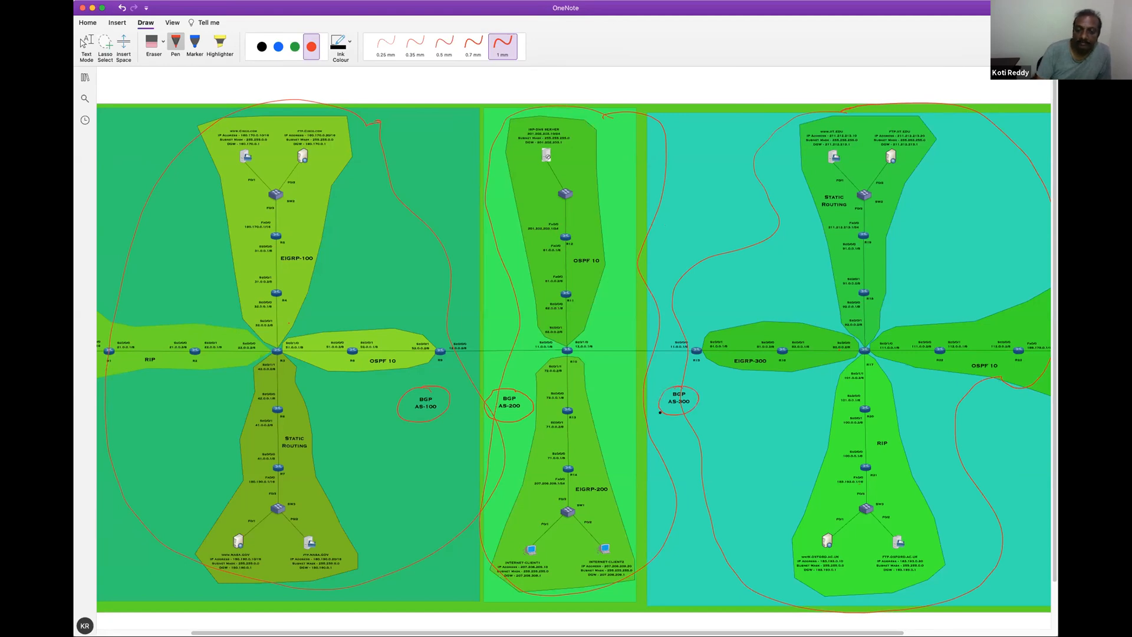
pyautogui.click(83, 43)
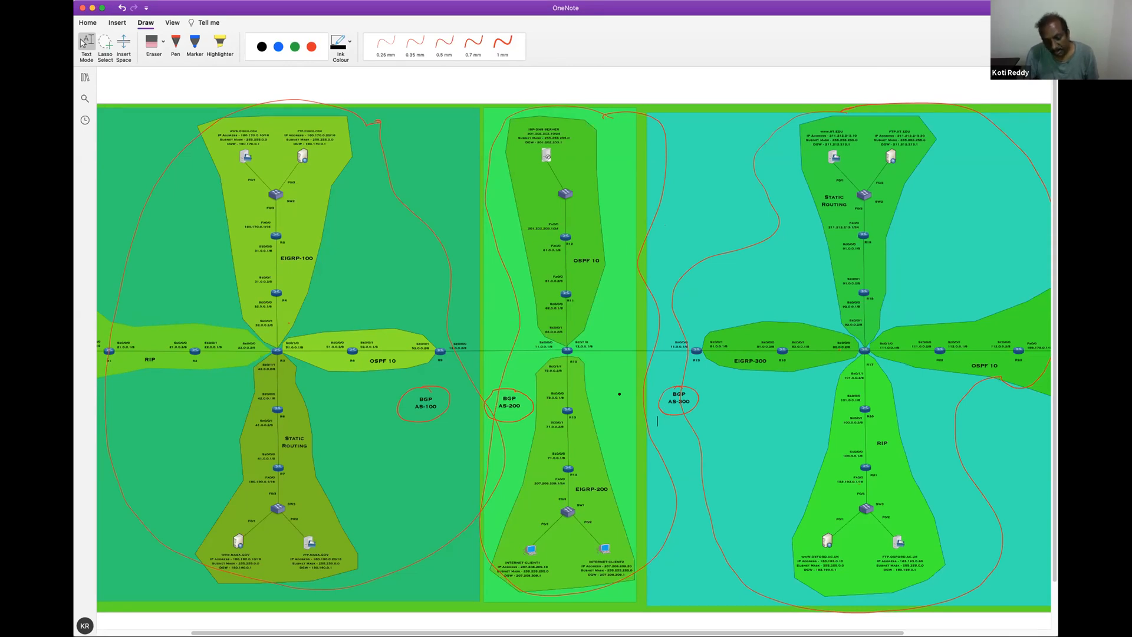
pyautogui.click(502, 44)
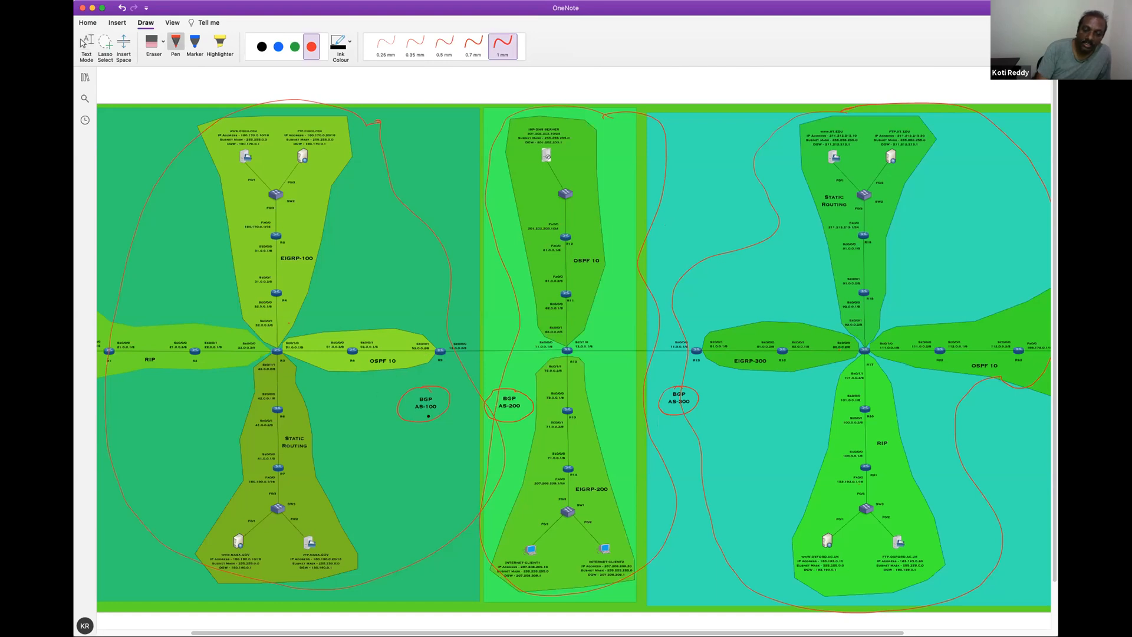
pyautogui.moveTo(443, 398); pyautogui.dragTo(474, 387)
pyautogui.moveTo(702, 396); pyautogui.dragTo(736, 387)
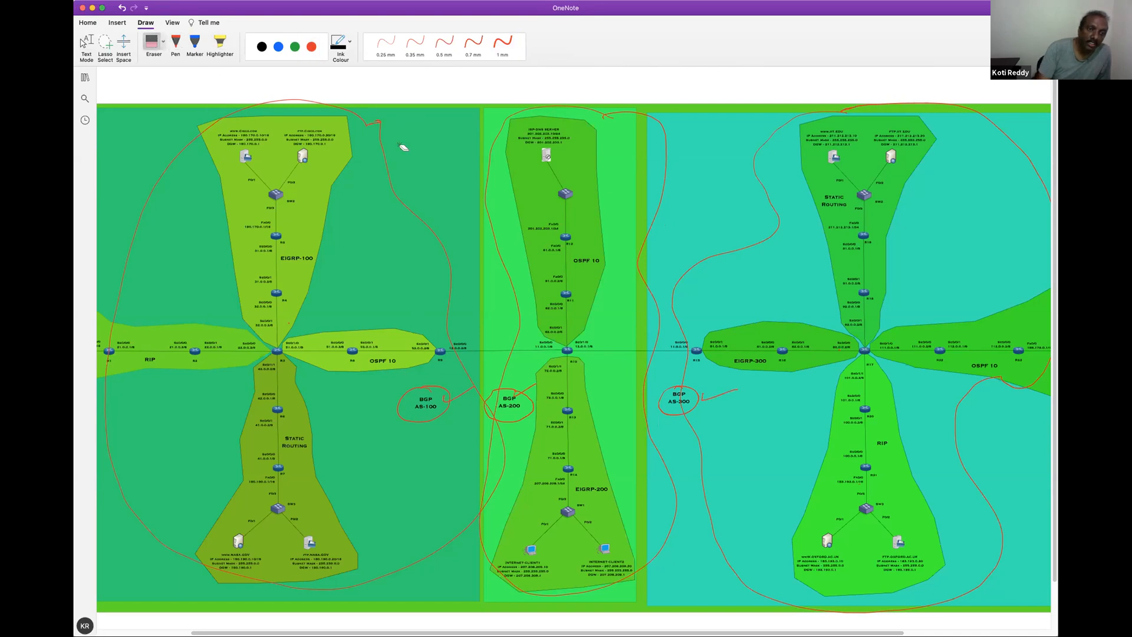
# Erase all the red outlines, label circles and pointer strokes from the network diagram
pyautogui.moveTo(435, 164); pyautogui.dragTo(371, 131)
pyautogui.moveTo(419, 361)
pyautogui.mouseDown()
pyautogui.moveTo(455, 391)
pyautogui.moveTo(503, 398)
pyautogui.mouseUp()
pyautogui.moveTo(650, 365)
pyautogui.mouseDown()
pyautogui.moveTo(678, 397)
pyautogui.moveTo(720, 397)
pyautogui.mouseUp()
# Circle the RIP, EIGRP-100, OSPF 10 and Static Routing labels inside AS-100 with a red 1 mm pen
pyautogui.click(311, 46)
pyautogui.click(503, 46)
pyautogui.moveTo(171, 355); pyautogui.dragTo(152, 334)
pyautogui.moveTo(328, 254); pyautogui.dragTo(303, 251)
pyautogui.moveTo(361, 354)
pyautogui.mouseDown()
pyautogui.moveTo(361, 371)
pyautogui.moveTo(395, 350)
pyautogui.mouseUp()
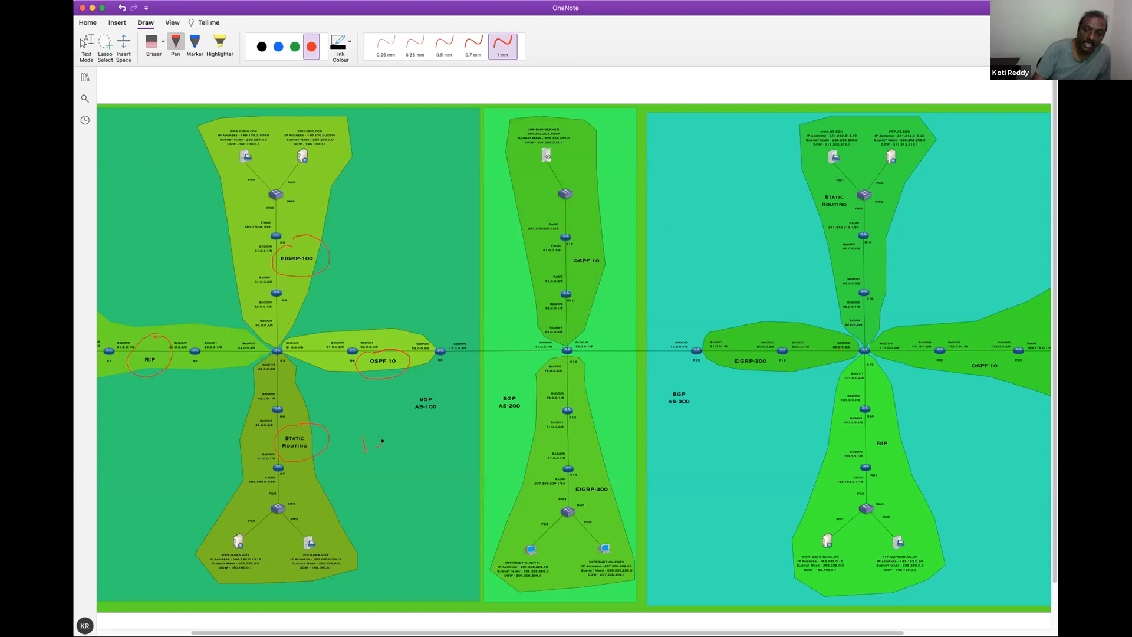
# Handwrite IS-IS in red beside the Static Routing area of AS-100 and circle it in blue
pyautogui.moveTo(376, 432); pyautogui.dragTo(383, 431)
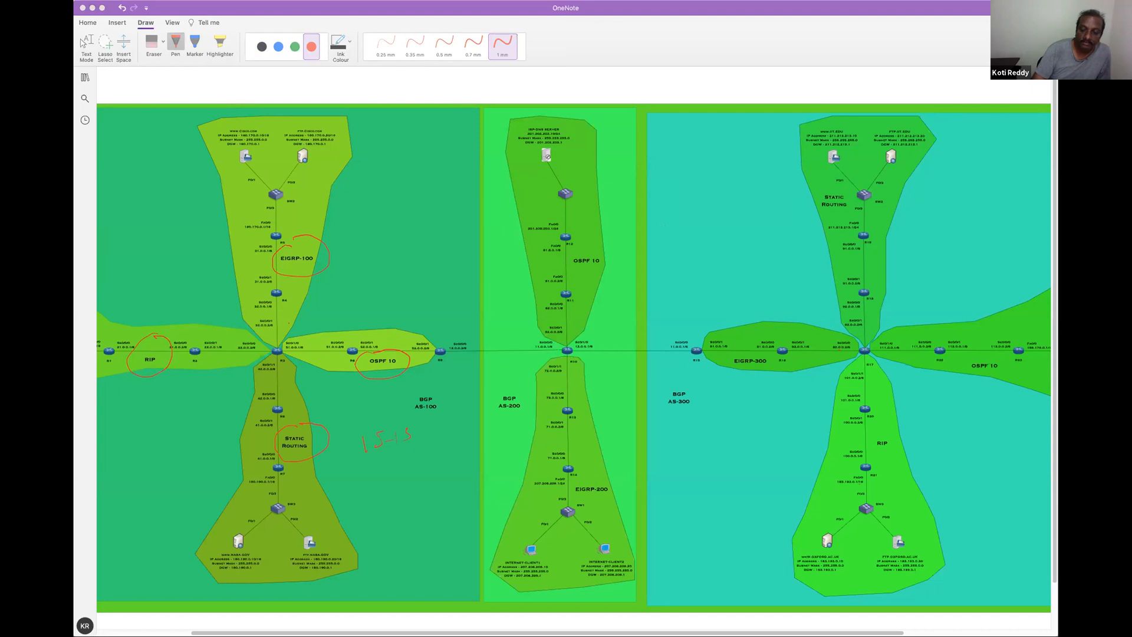
pyautogui.click(405, 296)
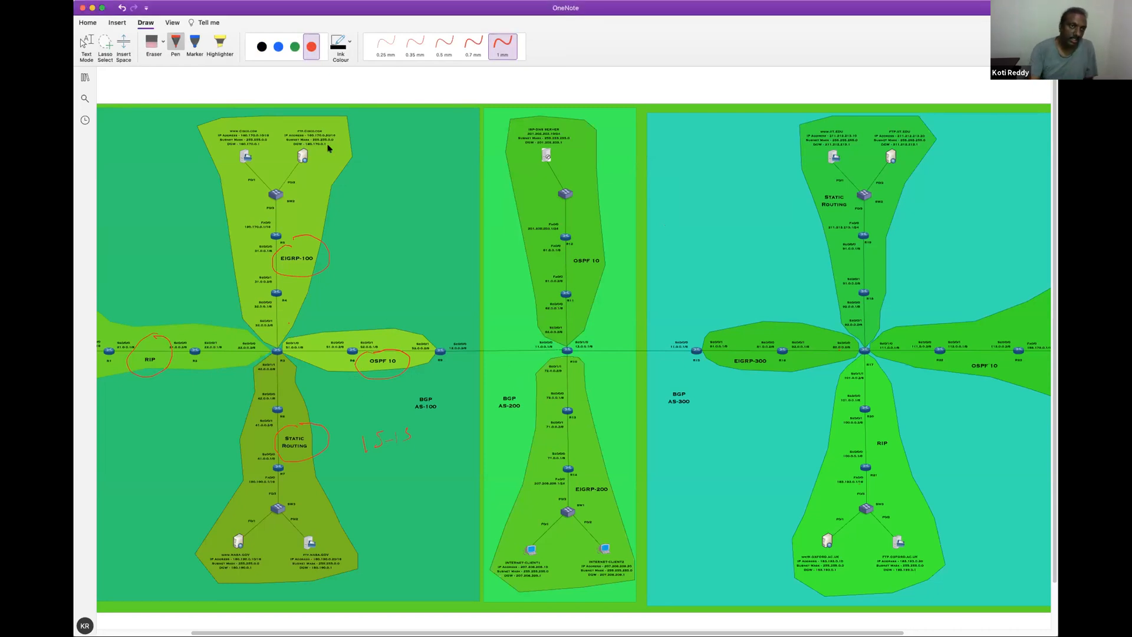
pyautogui.click(279, 46)
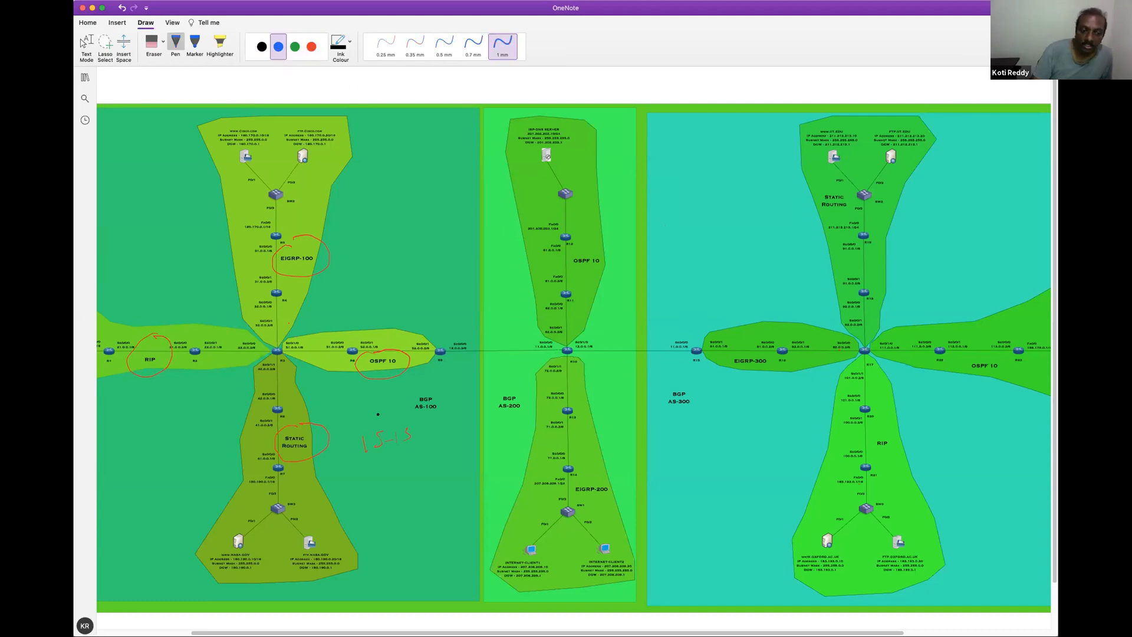
pyautogui.moveTo(391, 414)
pyautogui.mouseDown()
pyautogui.moveTo(370, 415)
pyautogui.moveTo(361, 467)
pyautogui.moveTo(386, 417)
pyautogui.mouseUp()
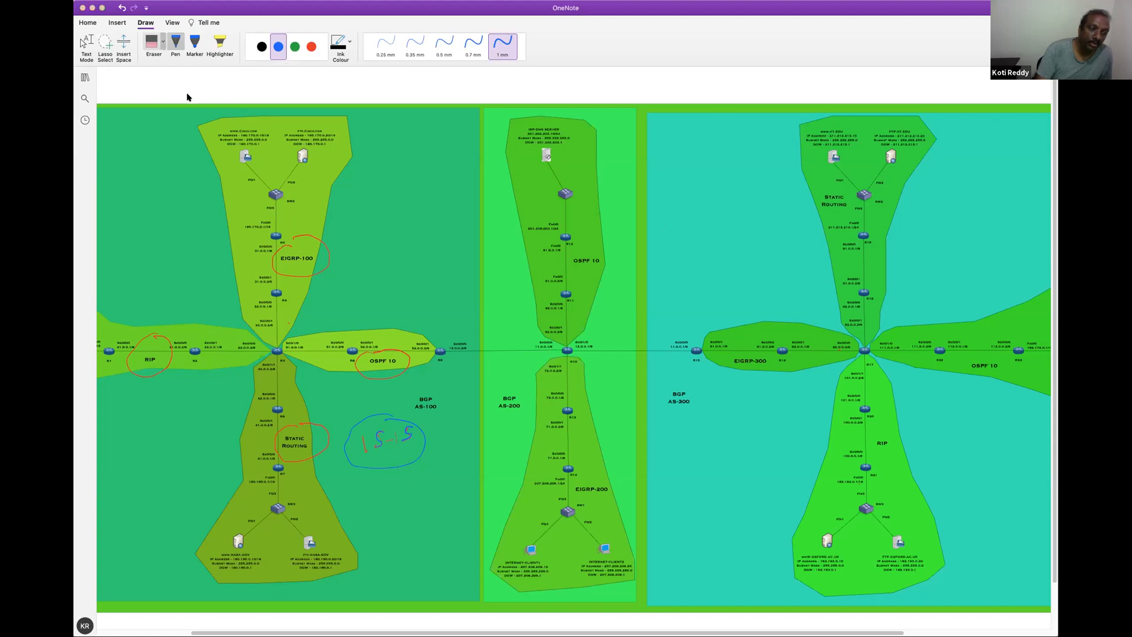
# Erase the circles around the AS-100 routing protocols and the circled IS-IS note
pyautogui.click(153, 45)
pyautogui.moveTo(322, 226); pyautogui.dragTo(263, 283)
pyautogui.moveTo(166, 329)
pyautogui.mouseDown()
pyautogui.moveTo(148, 352)
pyautogui.moveTo(189, 369)
pyautogui.mouseUp()
pyautogui.moveTo(370, 378)
pyautogui.mouseDown()
pyautogui.moveTo(308, 445)
pyautogui.moveTo(390, 440)
pyautogui.mouseUp()
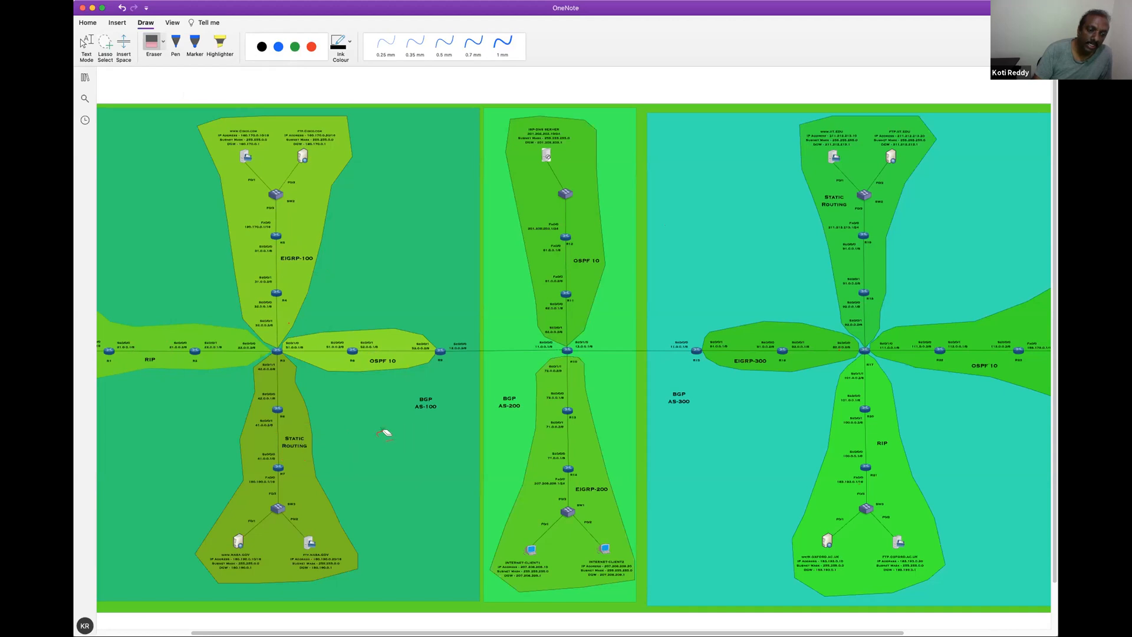
# Handwrite a short red note beside the upper part of the EIGRP-100 area and erase it
pyautogui.click(310, 45)
pyautogui.moveTo(117, 178); pyautogui.dragTo(136, 180)
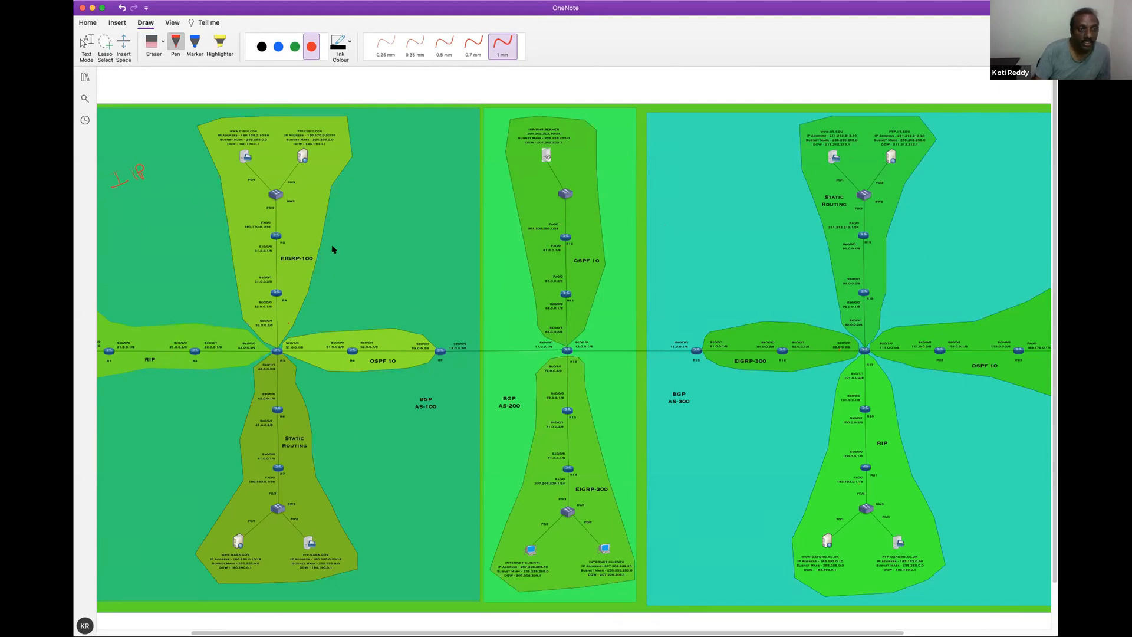
pyautogui.click(152, 41)
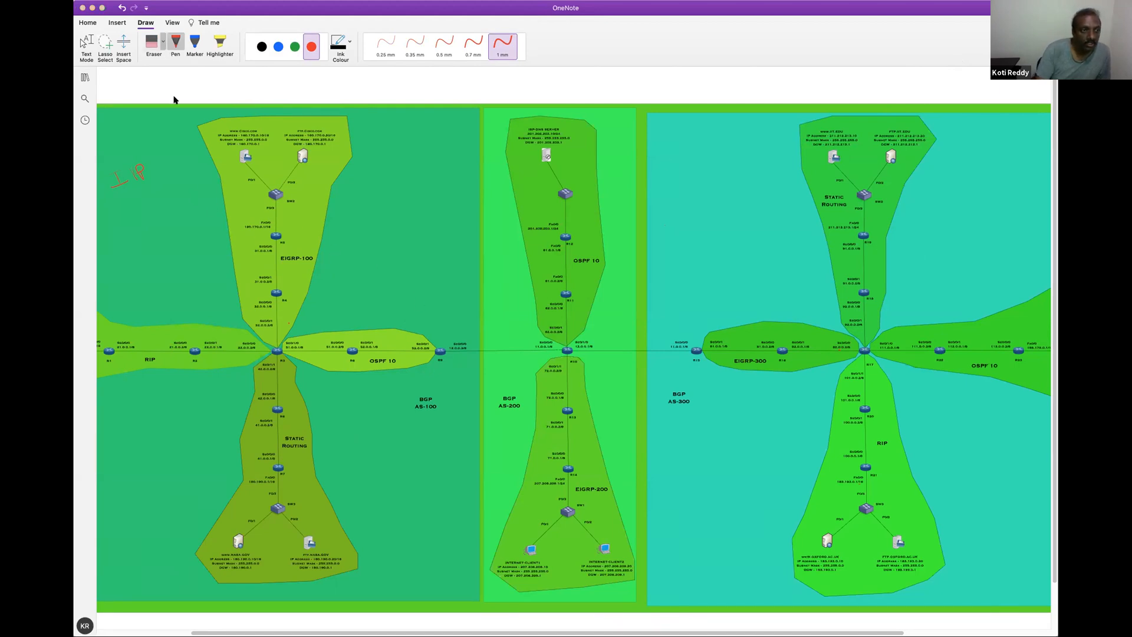
pyautogui.moveTo(152, 165)
pyautogui.mouseDown()
pyautogui.moveTo(126, 172)
pyautogui.moveTo(126, 184)
pyautogui.moveTo(154, 186)
pyautogui.mouseUp()
# Draw a blue double-headed arrow above the link between R9 and R10, and circle both routers with the label BR
pyautogui.click(278, 47)
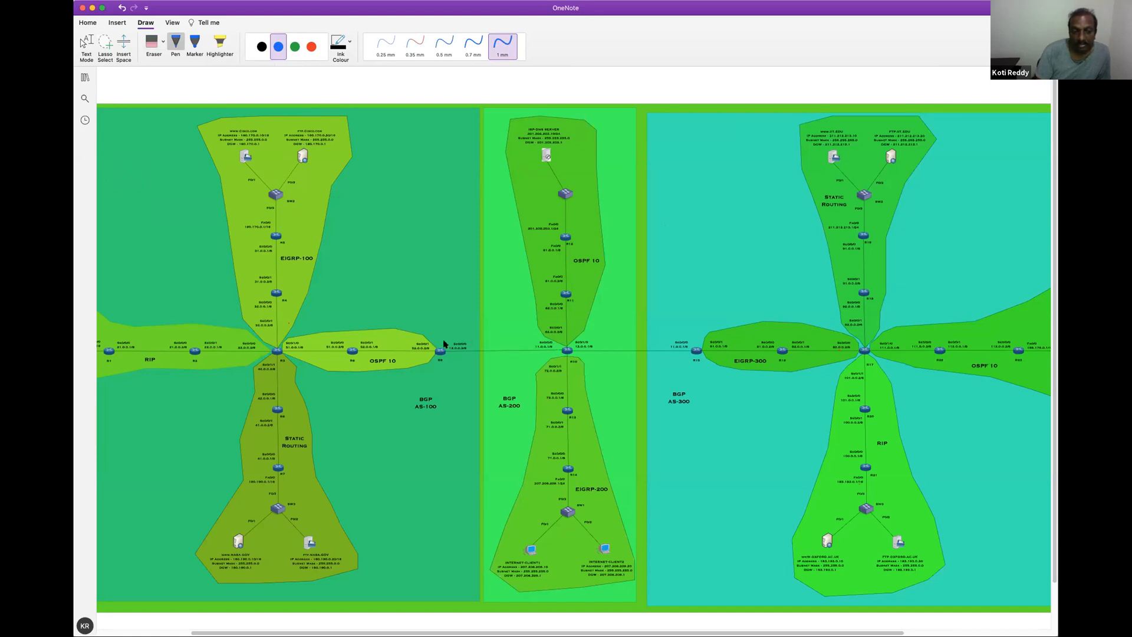
pyautogui.moveTo(474, 329); pyautogui.dragTo(516, 336)
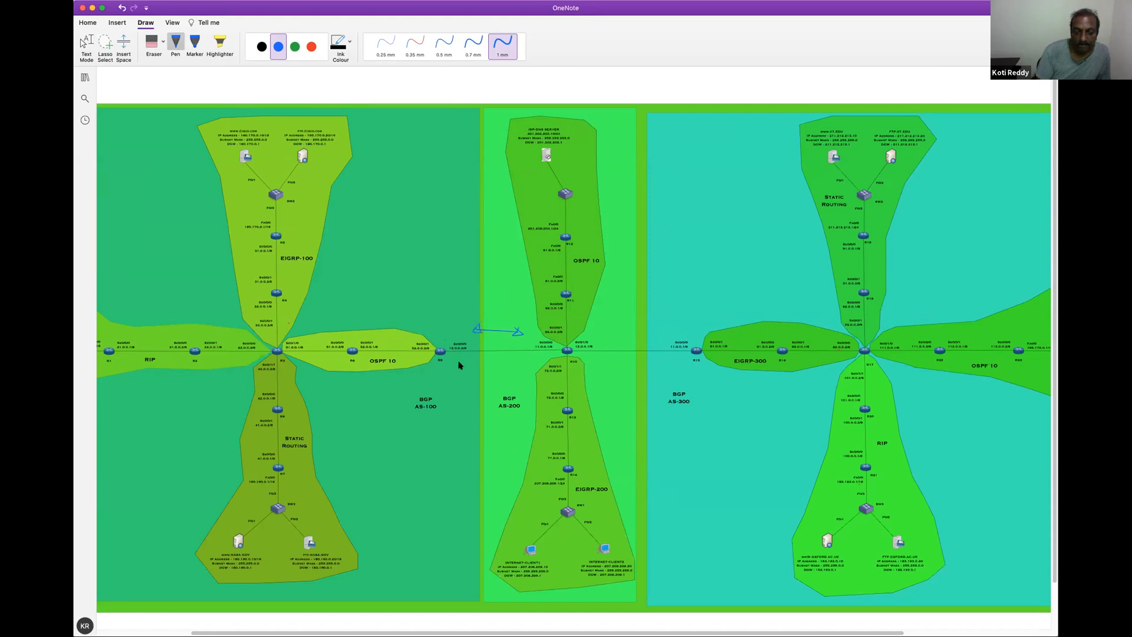
pyautogui.moveTo(444, 339)
pyautogui.mouseDown()
pyautogui.moveTo(430, 361)
pyautogui.moveTo(445, 340)
pyautogui.mouseUp()
pyautogui.moveTo(418, 303)
pyautogui.mouseDown()
pyautogui.moveTo(419, 319)
pyautogui.moveTo(437, 314)
pyautogui.mouseUp()
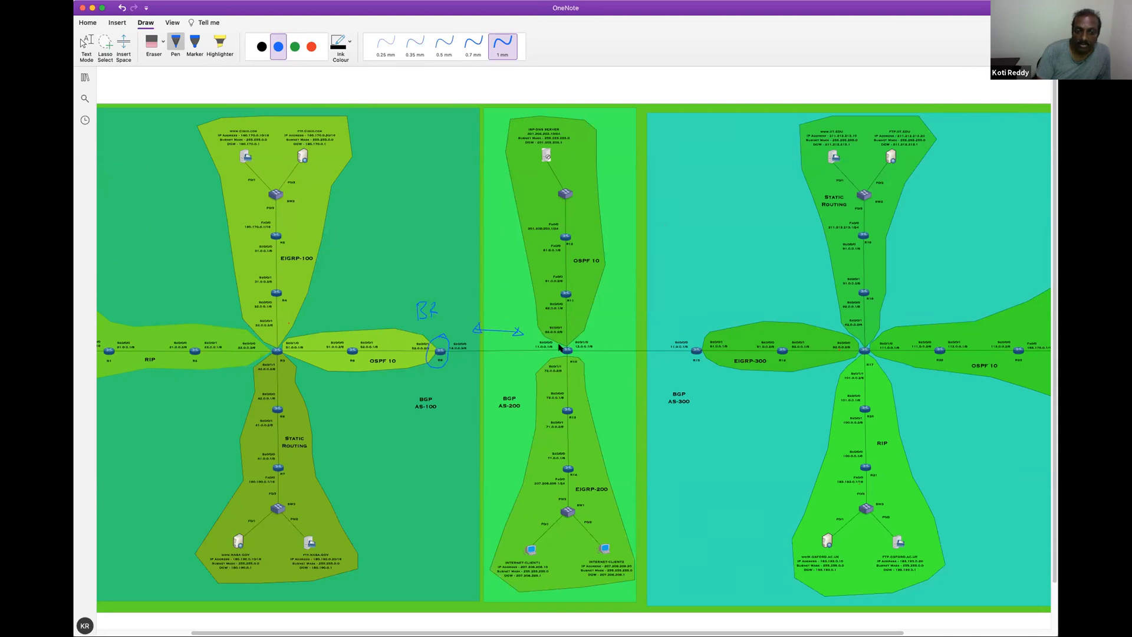
pyautogui.moveTo(562, 349)
pyautogui.mouseDown()
pyautogui.moveTo(552, 353)
pyautogui.moveTo(573, 355)
pyautogui.moveTo(529, 324)
pyautogui.mouseUp()
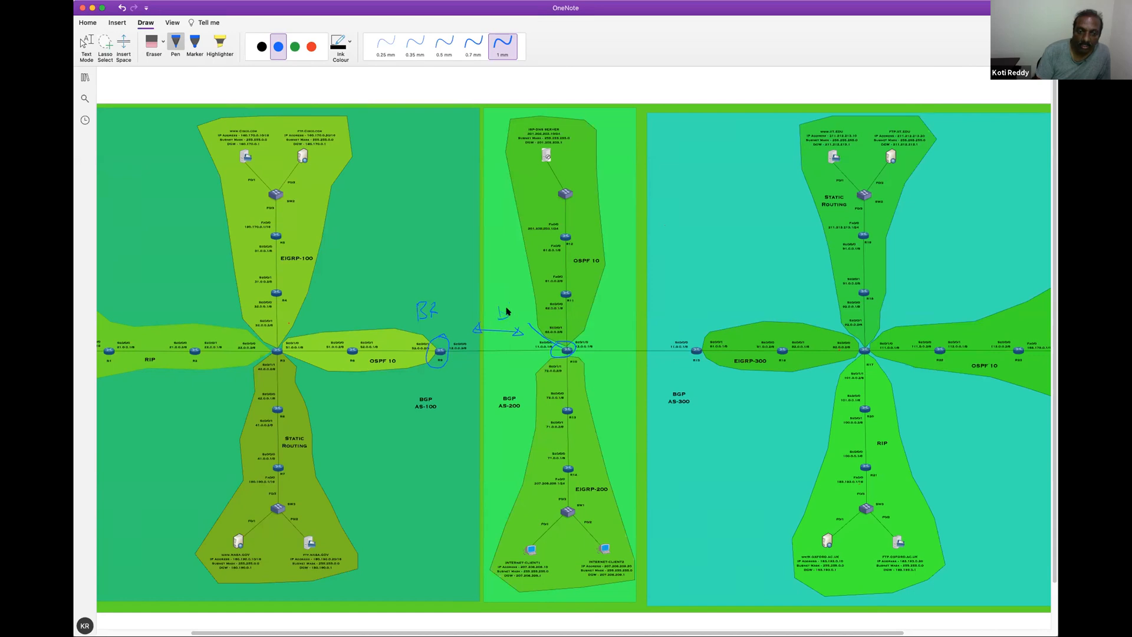
pyautogui.moveTo(519, 315); pyautogui.dragTo(520, 317)
pyautogui.moveTo(500, 317); pyautogui.dragTo(500, 308)
# Handwrite BGP and EGP in blue below the R9–R10 link, and mark them in red with a circle around BGP and a cross beside EGP
pyautogui.moveTo(474, 363)
pyautogui.mouseDown()
pyautogui.moveTo(477, 374)
pyautogui.moveTo(497, 364)
pyautogui.mouseUp()
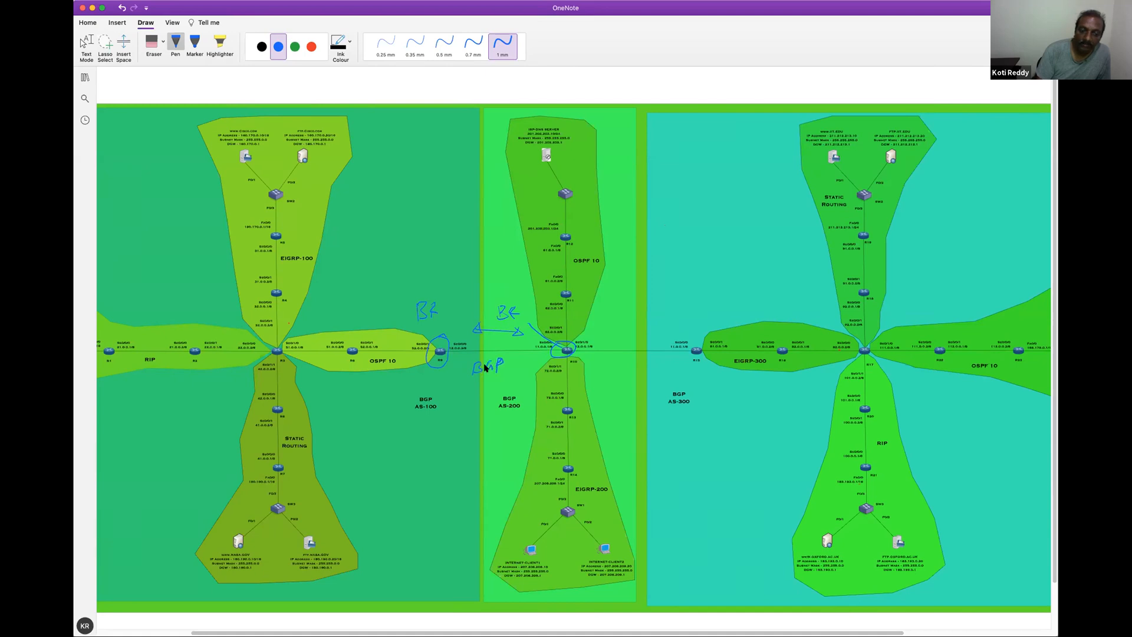
pyautogui.moveTo(470, 382); pyautogui.dragTo(502, 378)
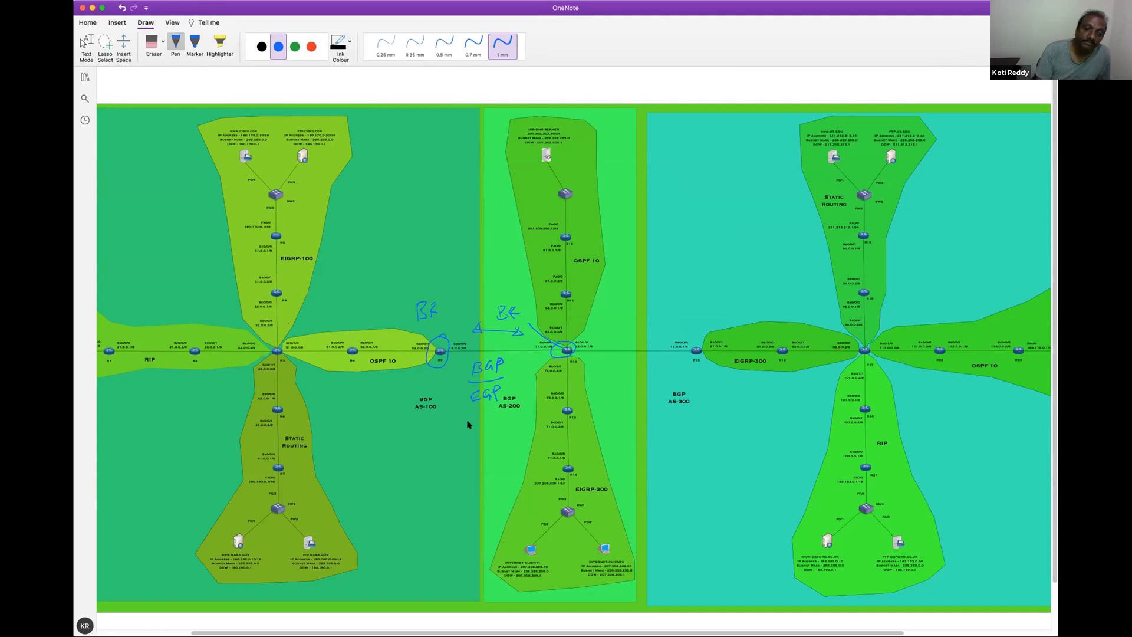
pyautogui.click(313, 49)
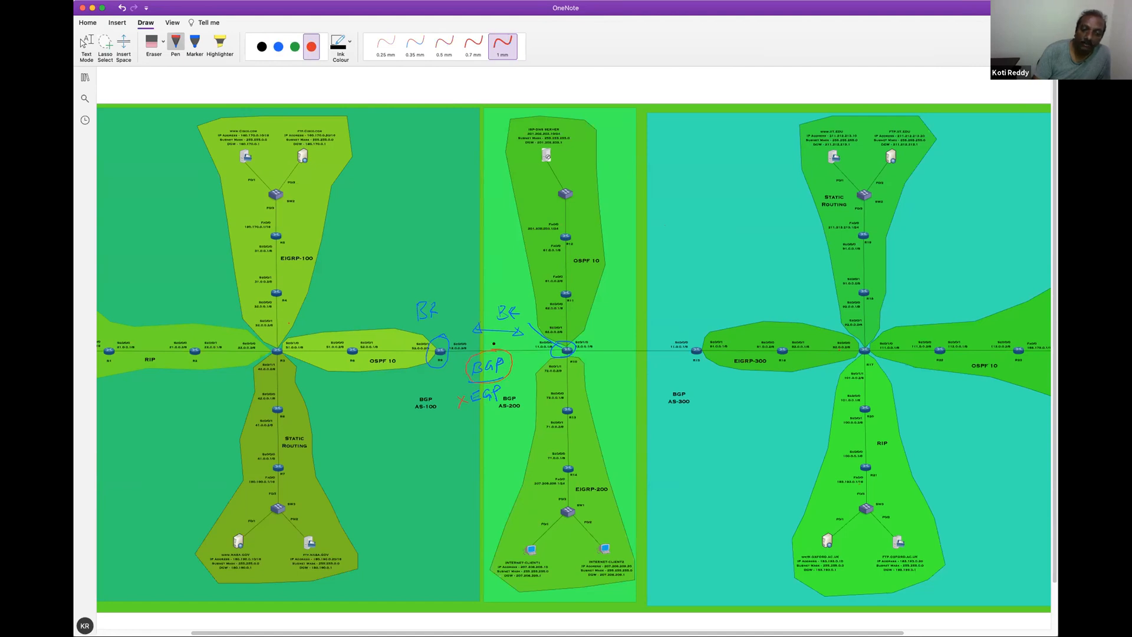
pyautogui.moveTo(494, 349); pyautogui.dragTo(515, 339)
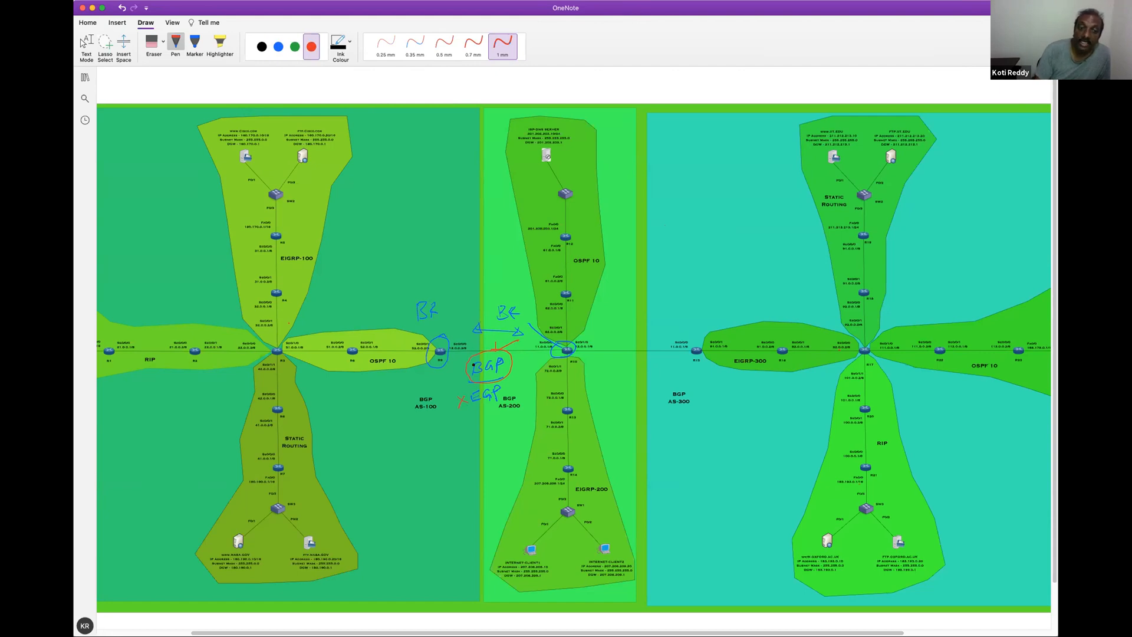
# Circle the EIGRP-100 and OSPF 10 labels of AS-100 in red and add red marks beside the BGP and EGP notes
pyautogui.moveTo(289, 241); pyautogui.dragTo(322, 266)
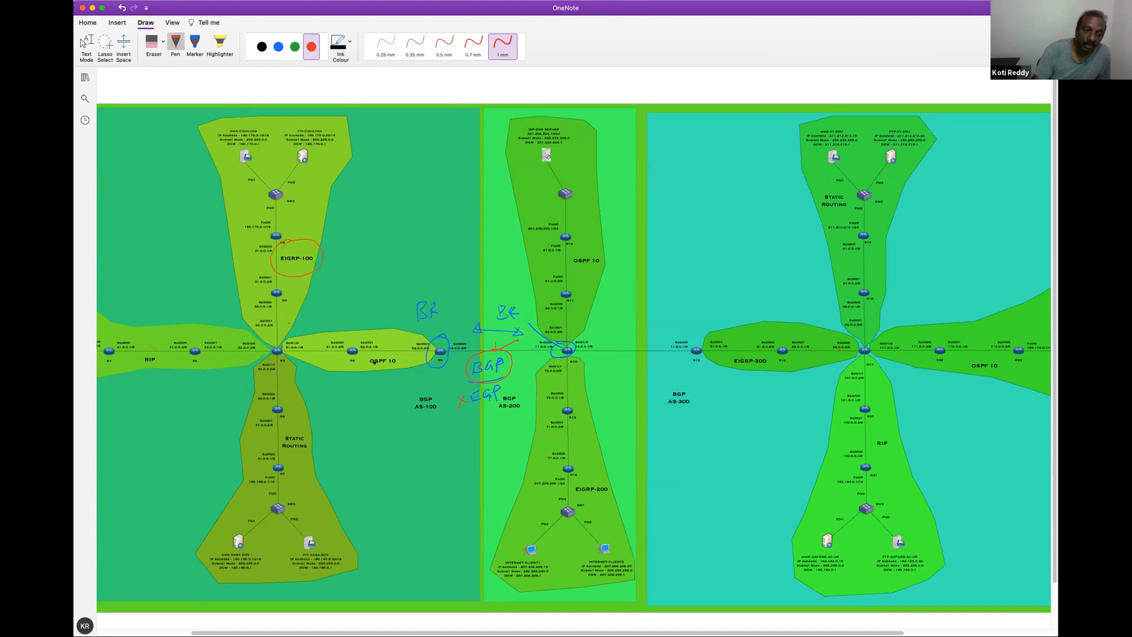
pyautogui.moveTo(387, 351)
pyautogui.mouseDown()
pyautogui.moveTo(373, 350)
pyautogui.moveTo(383, 350)
pyautogui.mouseUp()
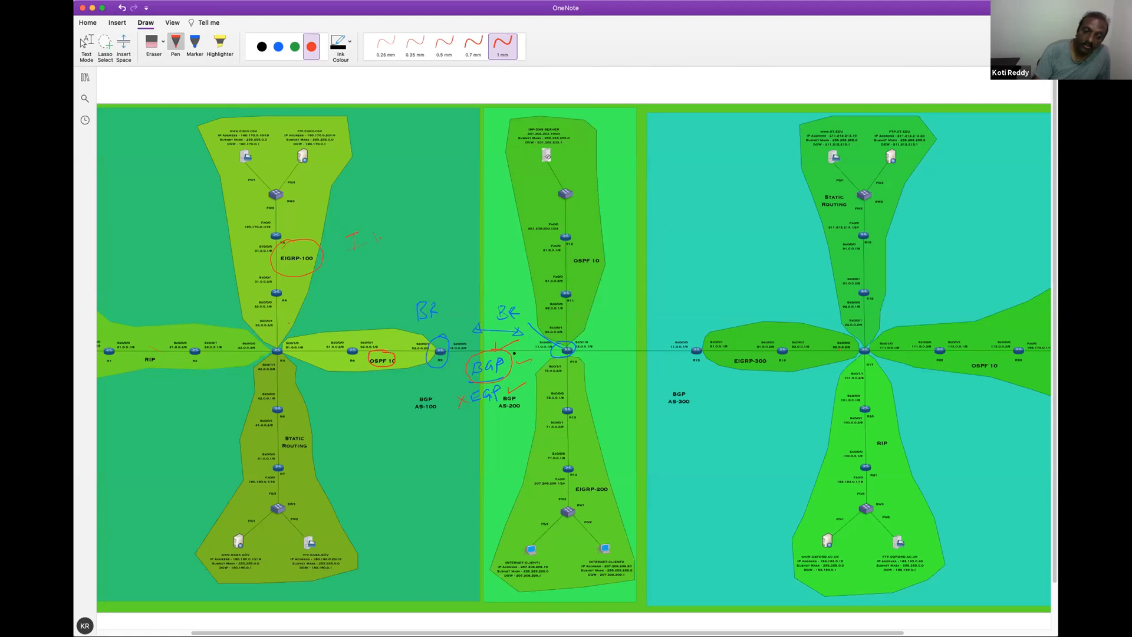
pyautogui.moveTo(517, 354); pyautogui.dragTo(505, 393)
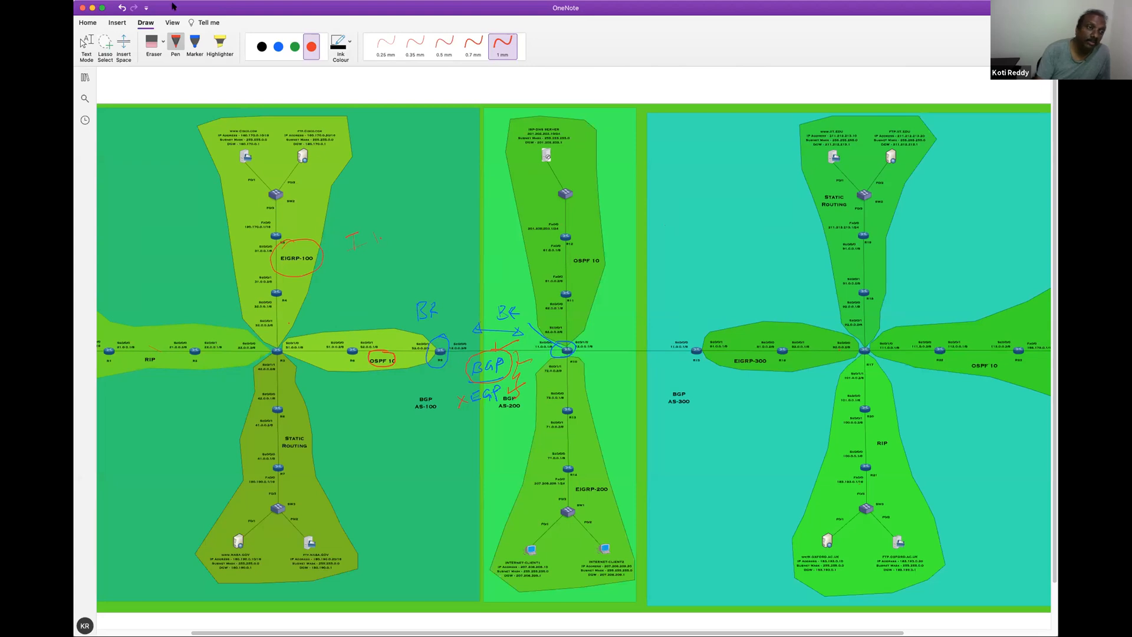
# Erase the handwritten notes and circles around AS-100 and the R9–R10 link, and switch back to the red pen
pyautogui.click(155, 43)
pyautogui.moveTo(352, 255)
pyautogui.mouseDown()
pyautogui.moveTo(399, 235)
pyautogui.moveTo(296, 252)
pyautogui.moveTo(370, 357)
pyautogui.moveTo(425, 354)
pyautogui.moveTo(457, 306)
pyautogui.moveTo(541, 320)
pyautogui.moveTo(480, 324)
pyautogui.moveTo(536, 328)
pyautogui.moveTo(563, 350)
pyautogui.moveTo(505, 342)
pyautogui.moveTo(528, 361)
pyautogui.moveTo(492, 382)
pyautogui.moveTo(513, 391)
pyautogui.moveTo(478, 400)
pyautogui.mouseUp()
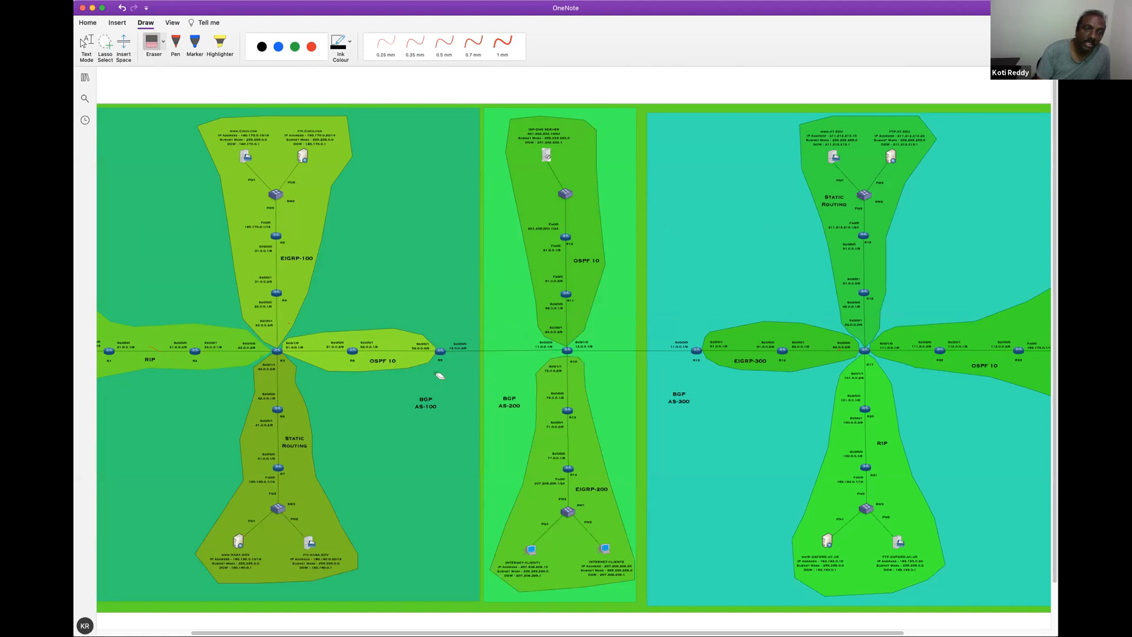
pyautogui.click(311, 46)
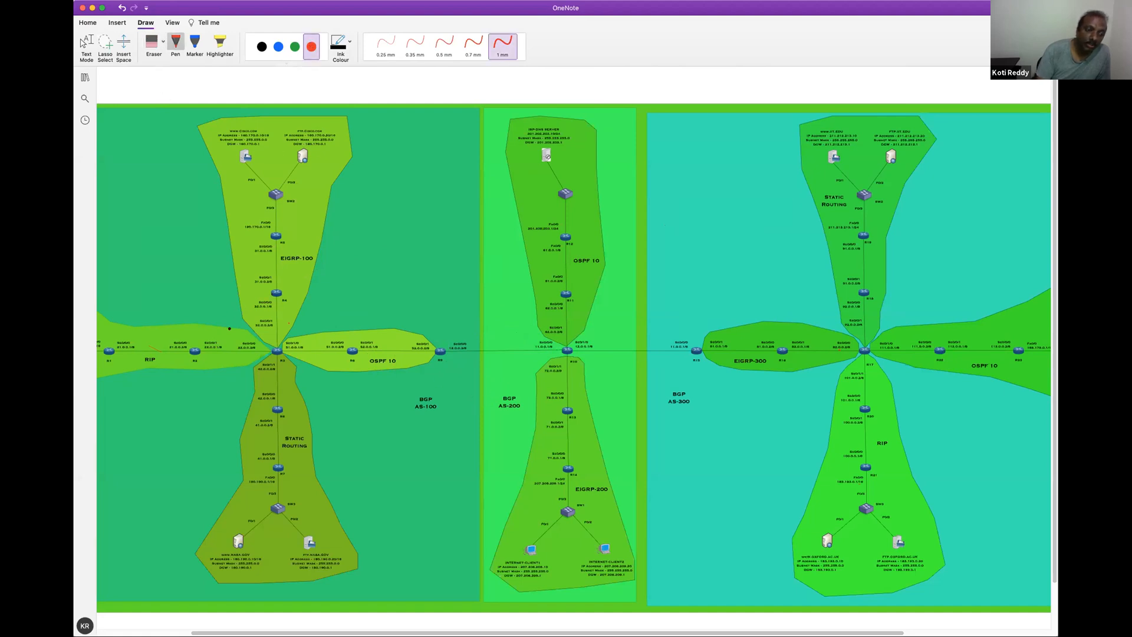
# Circle the RIP, OSPF 10, EIGRP-100 and static routing areas of AS-100 in red, and mark around their central router
pyautogui.moveTo(164, 317); pyautogui.dragTo(133, 318)
pyautogui.moveTo(233, 348); pyautogui.dragTo(135, 318)
pyautogui.moveTo(325, 238); pyautogui.dragTo(274, 206)
pyautogui.moveTo(310, 480); pyautogui.dragTo(265, 393)
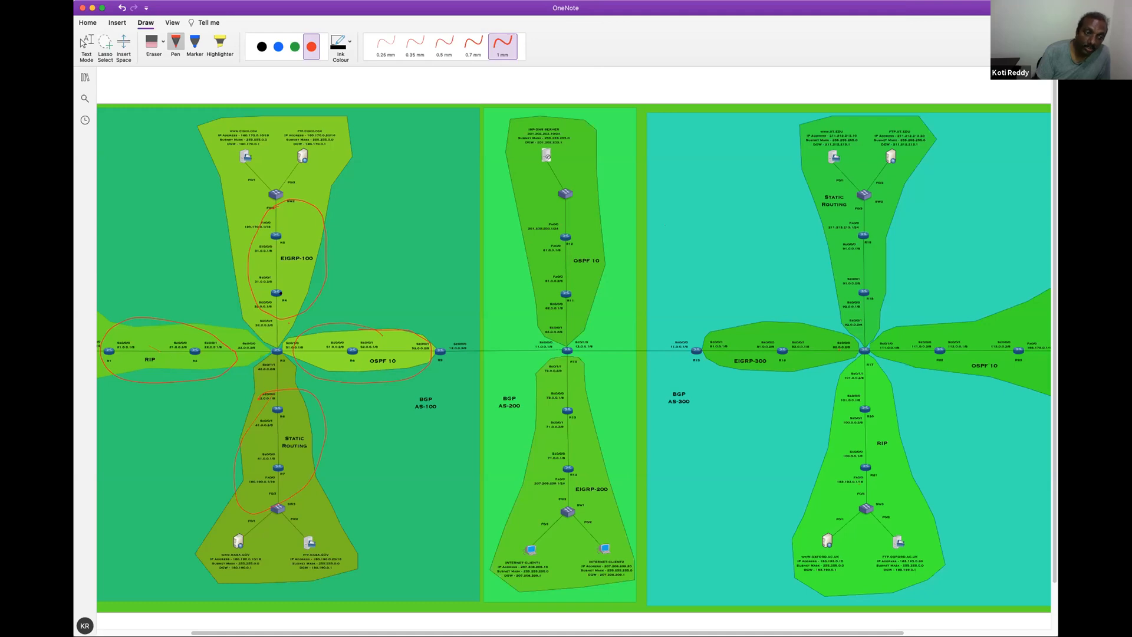
pyautogui.moveTo(221, 336); pyautogui.dragTo(230, 342)
pyautogui.moveTo(281, 384)
pyautogui.mouseDown()
pyautogui.moveTo(242, 360)
pyautogui.moveTo(245, 344)
pyautogui.mouseUp()
# Erase the red circles drawn over AS-100 and switch back to the red pen
pyautogui.click(160, 42)
pyautogui.moveTo(298, 235)
pyautogui.mouseDown()
pyautogui.moveTo(248, 354)
pyautogui.moveTo(252, 381)
pyautogui.moveTo(312, 338)
pyautogui.moveTo(281, 409)
pyautogui.mouseUp()
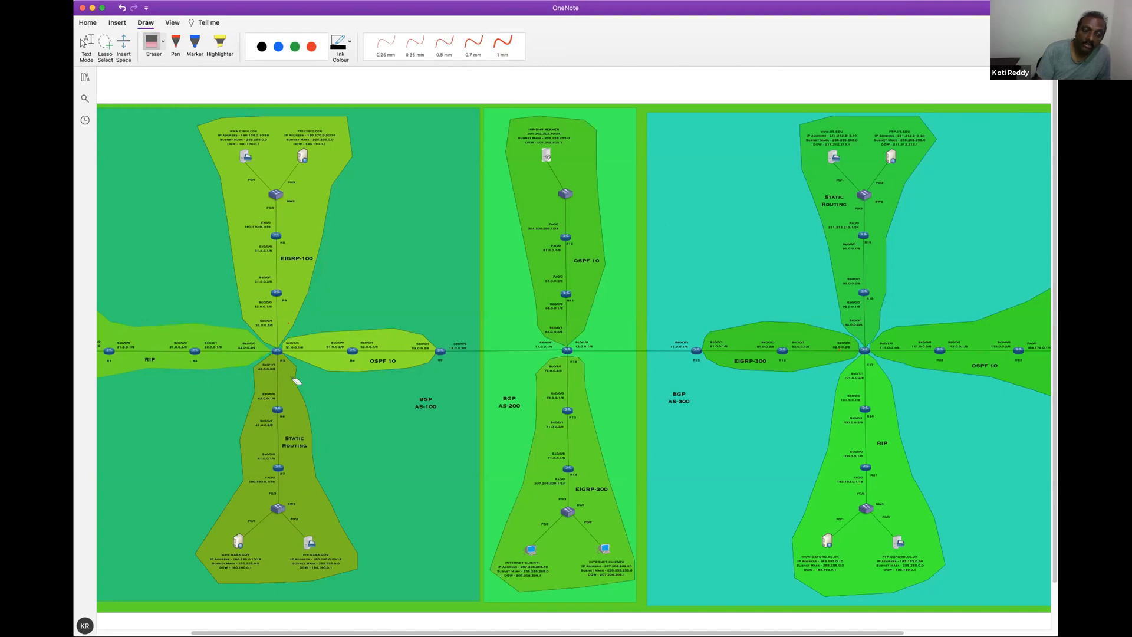
pyautogui.click(311, 47)
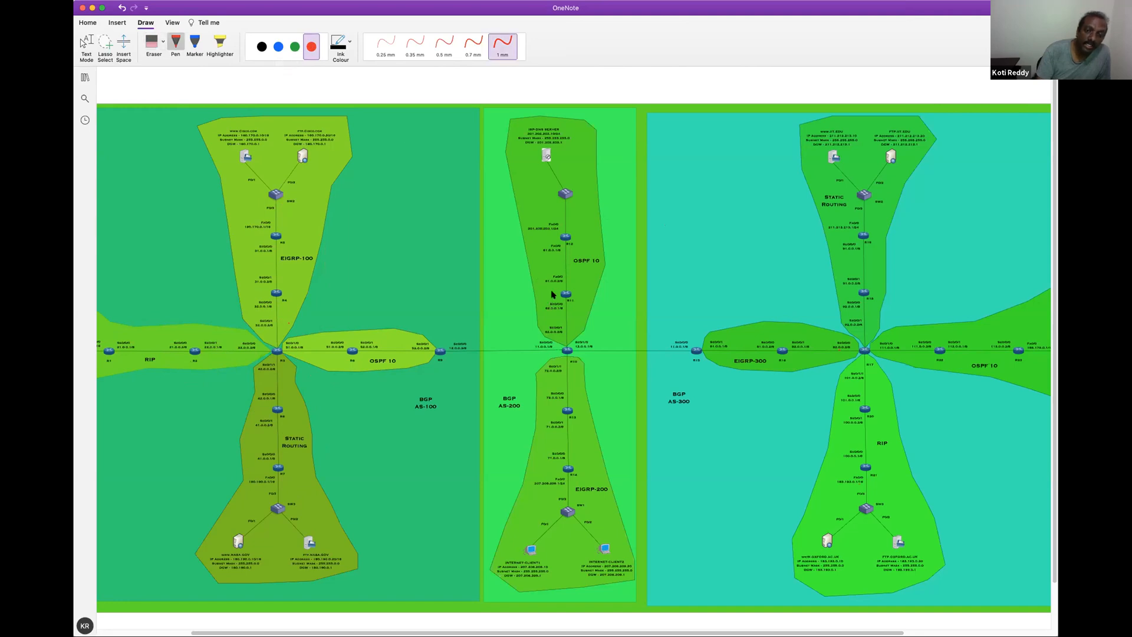
# Circle the OSPF 10 and EIGRP-200 areas of AS-200 in red and outline router R10 between them
pyautogui.moveTo(539, 326)
pyautogui.mouseDown()
pyautogui.moveTo(612, 304)
pyautogui.moveTo(647, 234)
pyautogui.mouseUp()
pyautogui.moveTo(627, 159)
pyautogui.mouseDown()
pyautogui.moveTo(473, 238)
pyautogui.moveTo(549, 338)
pyautogui.mouseUp()
pyautogui.moveTo(569, 387)
pyautogui.mouseDown()
pyautogui.moveTo(490, 435)
pyautogui.moveTo(544, 564)
pyautogui.moveTo(649, 410)
pyautogui.moveTo(535, 380)
pyautogui.mouseUp()
pyautogui.moveTo(581, 324)
pyautogui.mouseDown()
pyautogui.moveTo(559, 392)
pyautogui.moveTo(532, 325)
pyautogui.mouseUp()
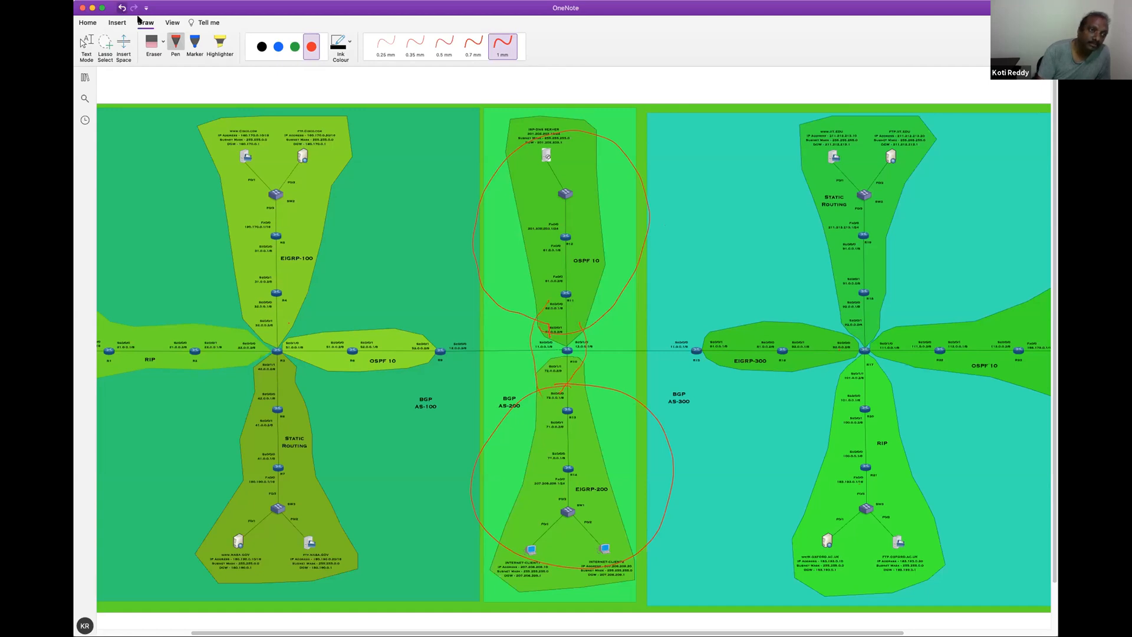
# Erase the red circles around AS-200 and select the red pen with 1 mm thickness
pyautogui.click(151, 41)
pyautogui.moveTo(483, 204)
pyautogui.mouseDown()
pyautogui.moveTo(576, 222)
pyautogui.moveTo(519, 331)
pyautogui.moveTo(574, 386)
pyautogui.moveTo(502, 385)
pyautogui.moveTo(345, 297)
pyautogui.mouseUp()
pyautogui.click(295, 46)
pyautogui.click(311, 47)
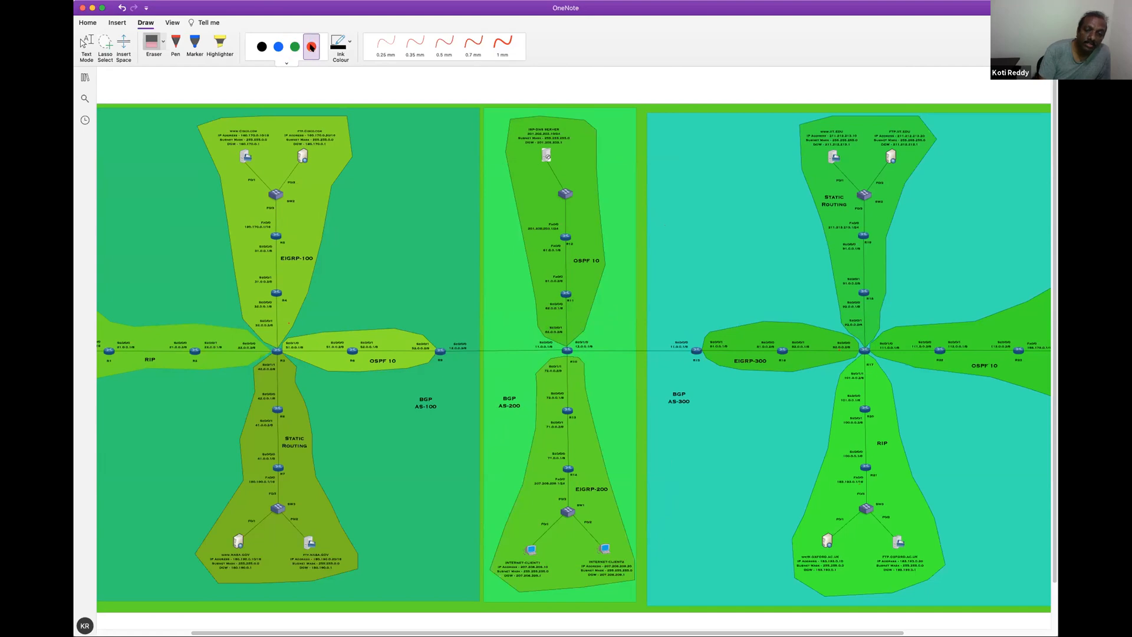
pyautogui.click(502, 44)
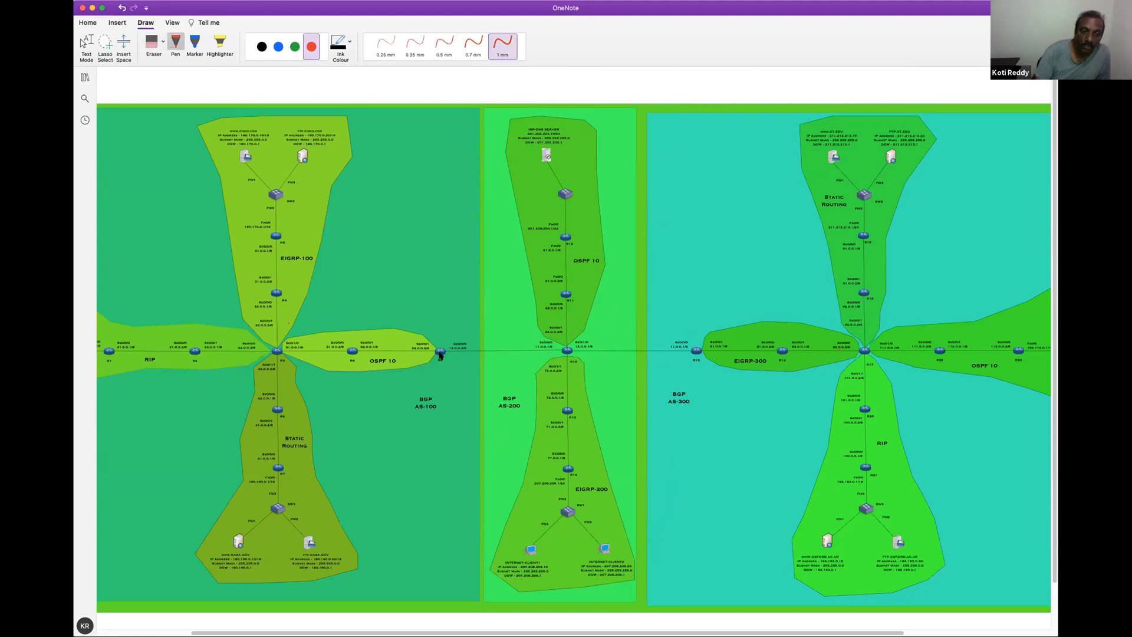
# Circle router R9, mark the AS-100 network links with red strokes, and circle the FTP server details in the EIGRP-100 area
pyautogui.moveTo(429, 357)
pyautogui.mouseDown()
pyautogui.moveTo(448, 365)
pyautogui.moveTo(437, 340)
pyautogui.mouseUp()
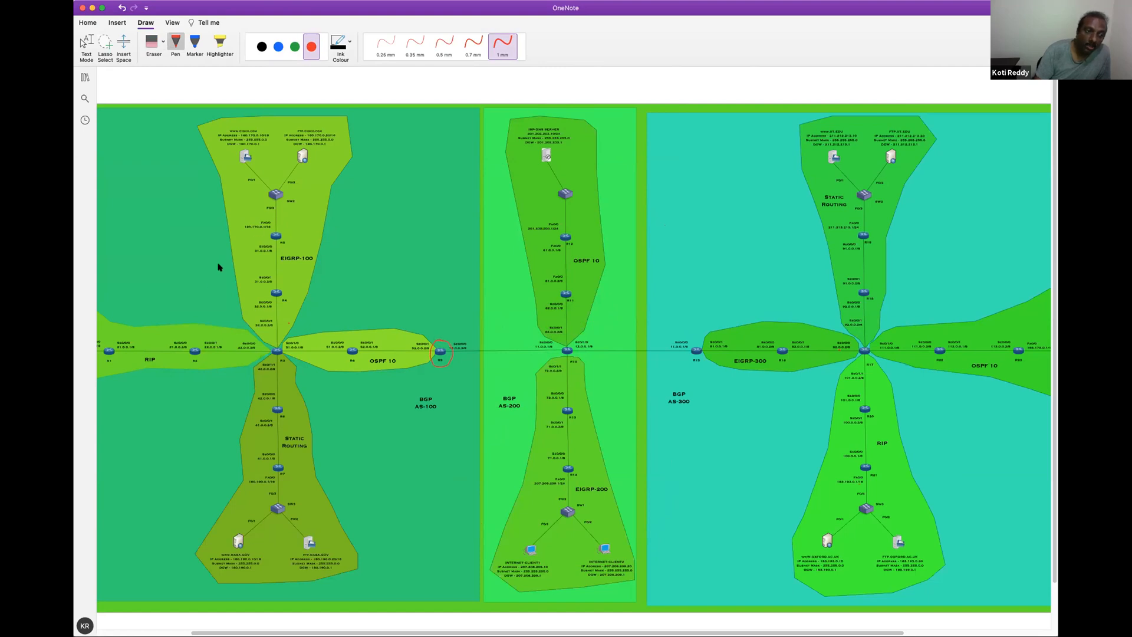
pyautogui.moveTo(136, 341); pyautogui.dragTo(231, 339)
pyautogui.moveTo(270, 277); pyautogui.dragTo(285, 272)
pyautogui.moveTo(328, 349)
pyautogui.mouseDown()
pyautogui.moveTo(361, 335)
pyautogui.moveTo(398, 342)
pyautogui.mouseUp()
pyautogui.moveTo(323, 127)
pyautogui.mouseDown()
pyautogui.moveTo(327, 152)
pyautogui.moveTo(314, 126)
pyautogui.mouseUp()
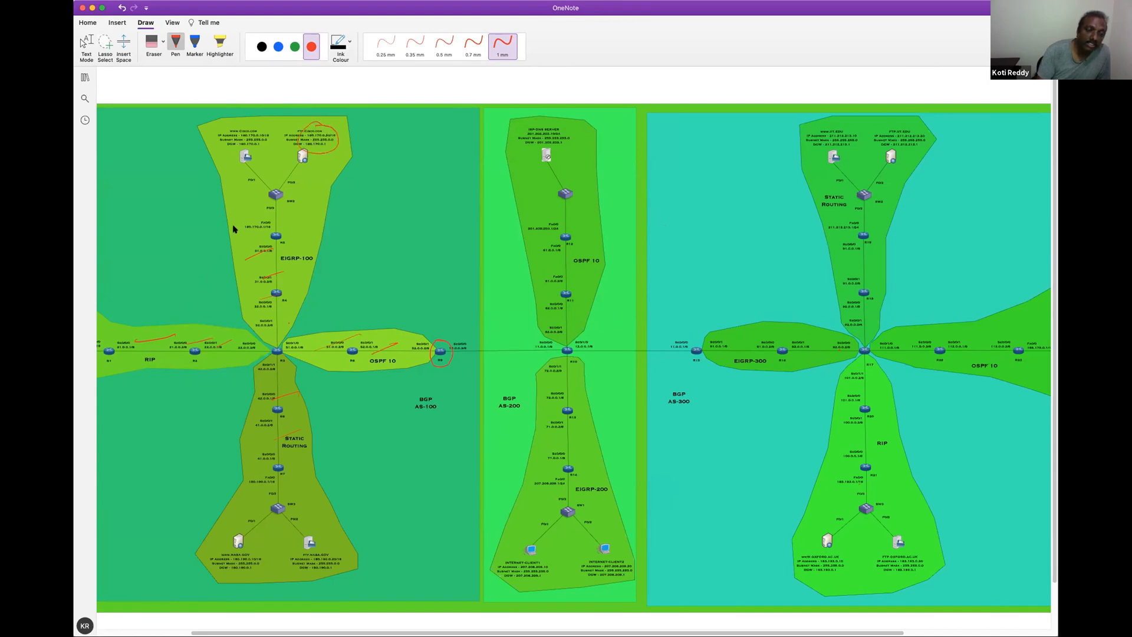
# Circle the web server in AS-100's RIP area and both servers in its static routing area in red
pyautogui.hscroll(-3, 325, 613)
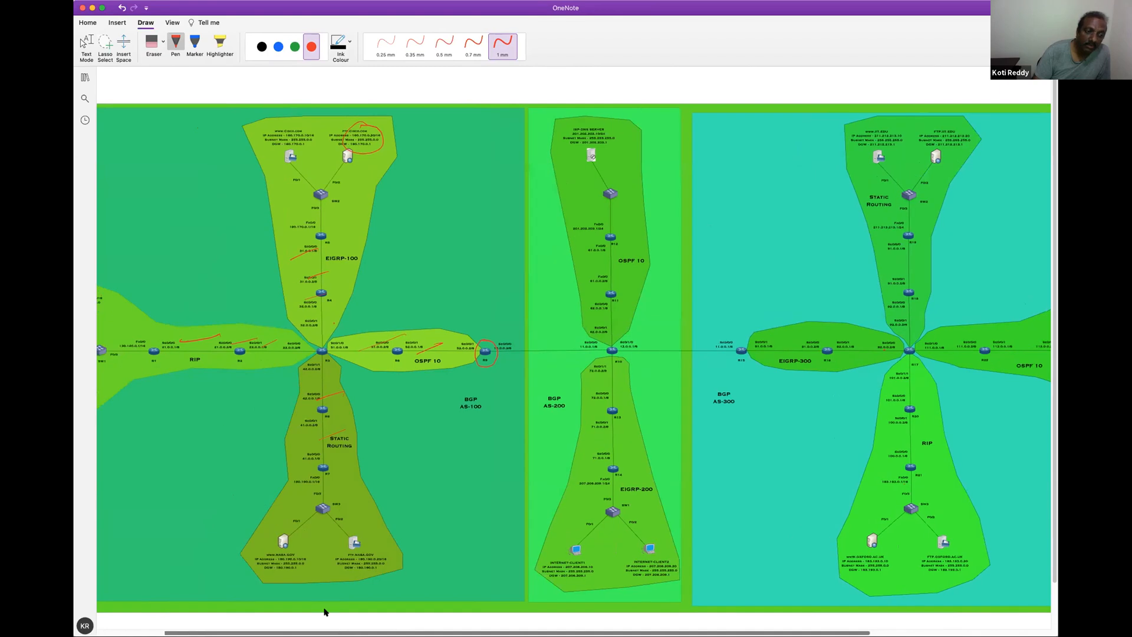
pyautogui.hscroll(-2, 323, 612)
pyautogui.moveTo(124, 292)
pyautogui.mouseDown()
pyautogui.moveTo(134, 361)
pyautogui.moveTo(141, 297)
pyautogui.mouseUp()
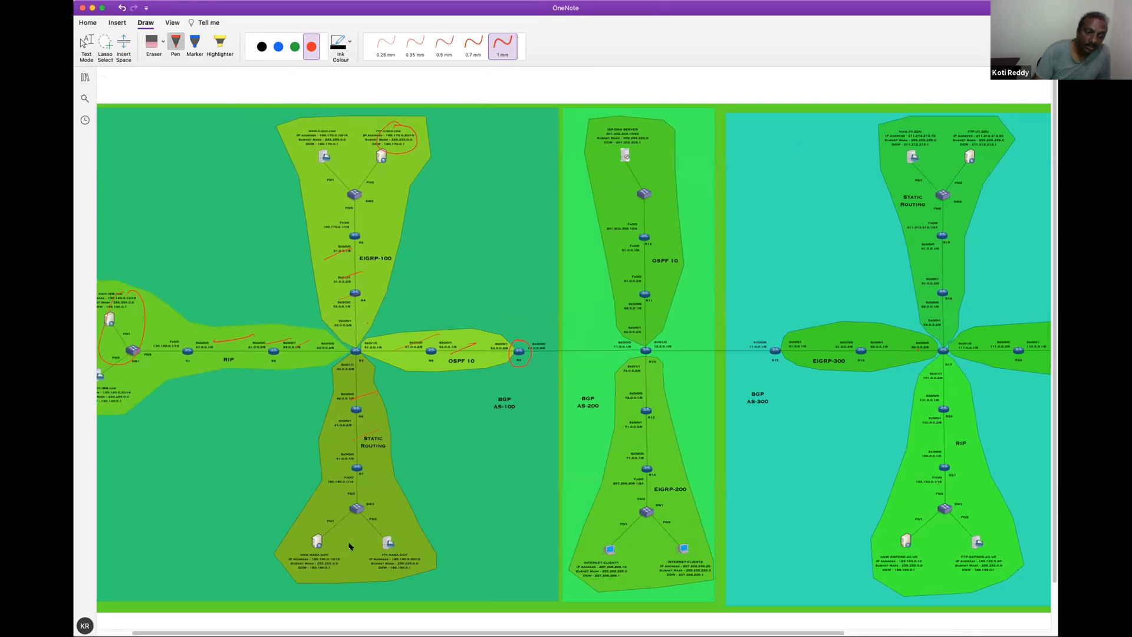
pyautogui.moveTo(287, 551)
pyautogui.mouseDown()
pyautogui.moveTo(406, 566)
pyautogui.moveTo(309, 524)
pyautogui.mouseUp()
pyautogui.hscroll(3, 483, 395)
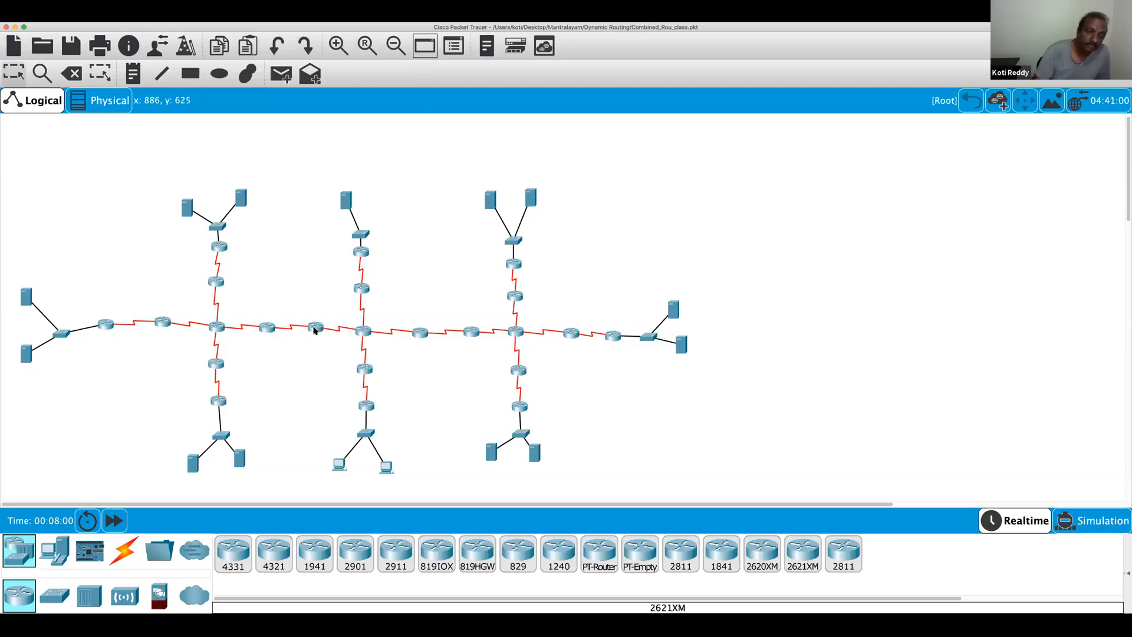
# Switch to Cisco Packet Tracer, open router R9's command line, and enter privileged mode with en
pyautogui.click(314, 329)
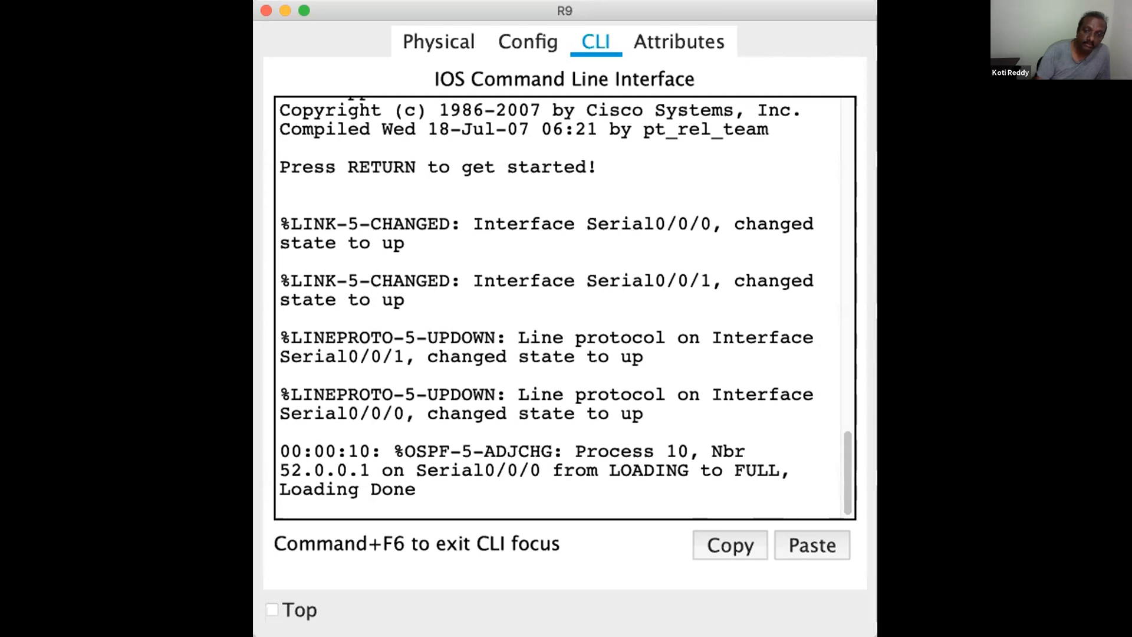
pyautogui.press('Return')
pyautogui.press('Return')
pyautogui.press('Return')
pyautogui.press('Return')
pyautogui.press('Return')
pyautogui.press('Return')
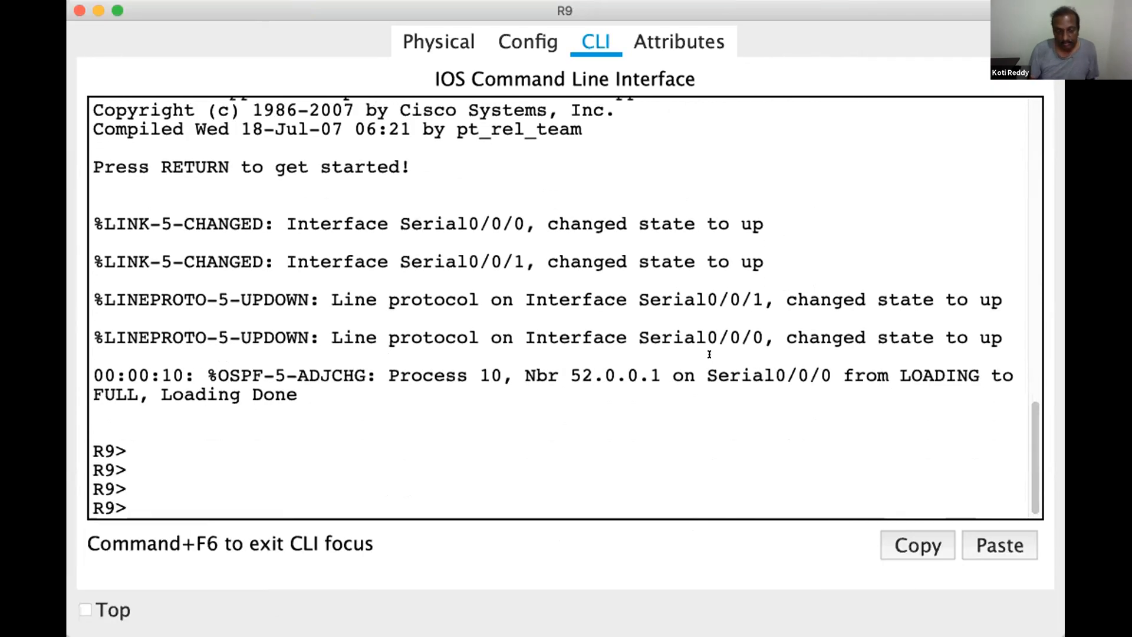
pyautogui.write('en')
pyautogui.press('Return')
pyautogui.press('Return')
pyautogui.press('Return')
pyautogui.press('Return')
pyautogui.press('Return')
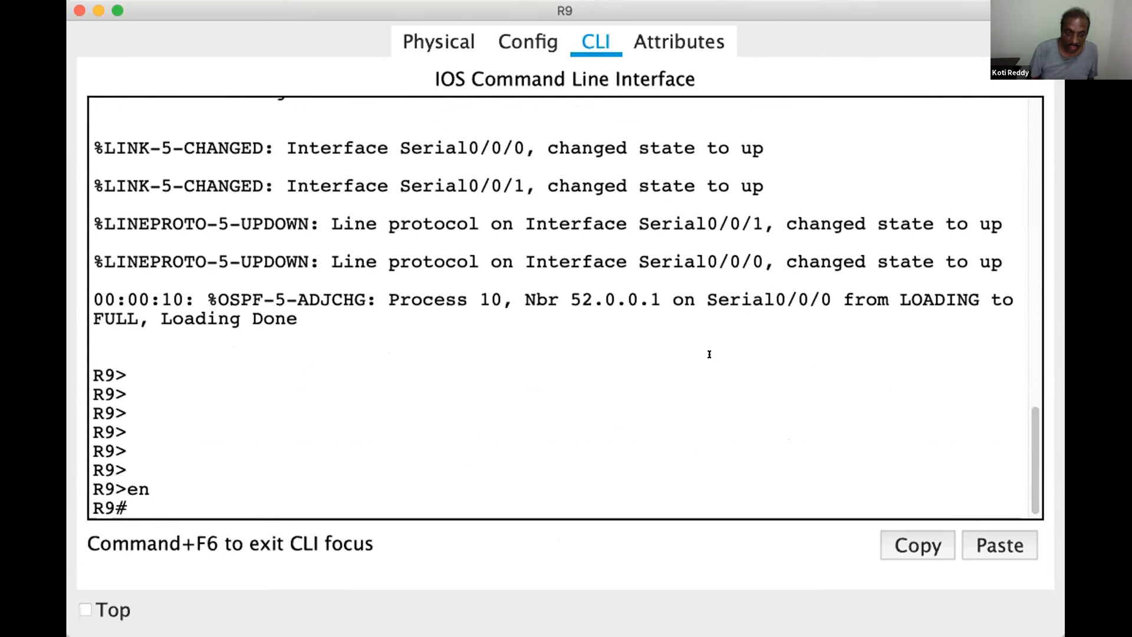
pyautogui.press('Return')
# Display R9's routing table with show ip route
pyautogui.write('show')
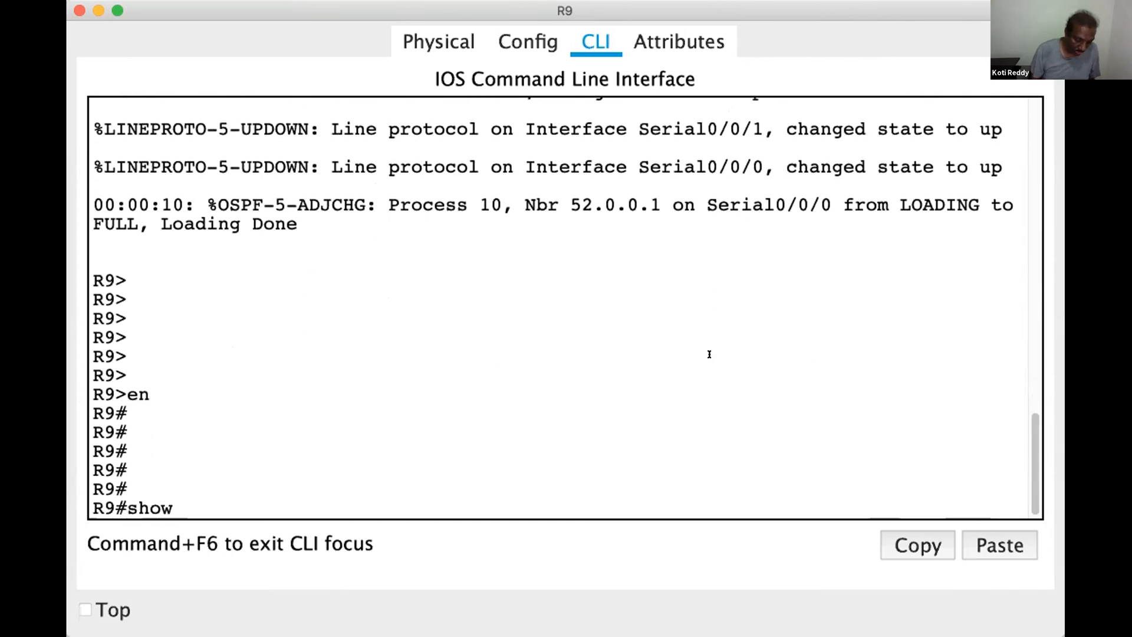
pyautogui.write(' ip route')
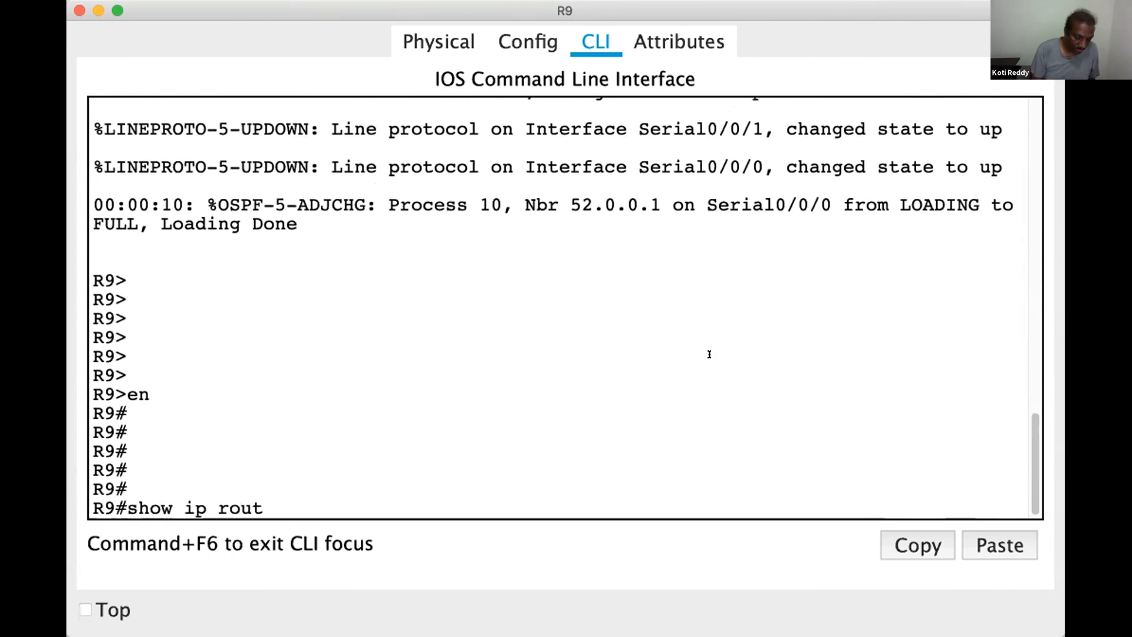
pyautogui.press('Return')
pyautogui.press('Return')
pyautogui.press('Return')
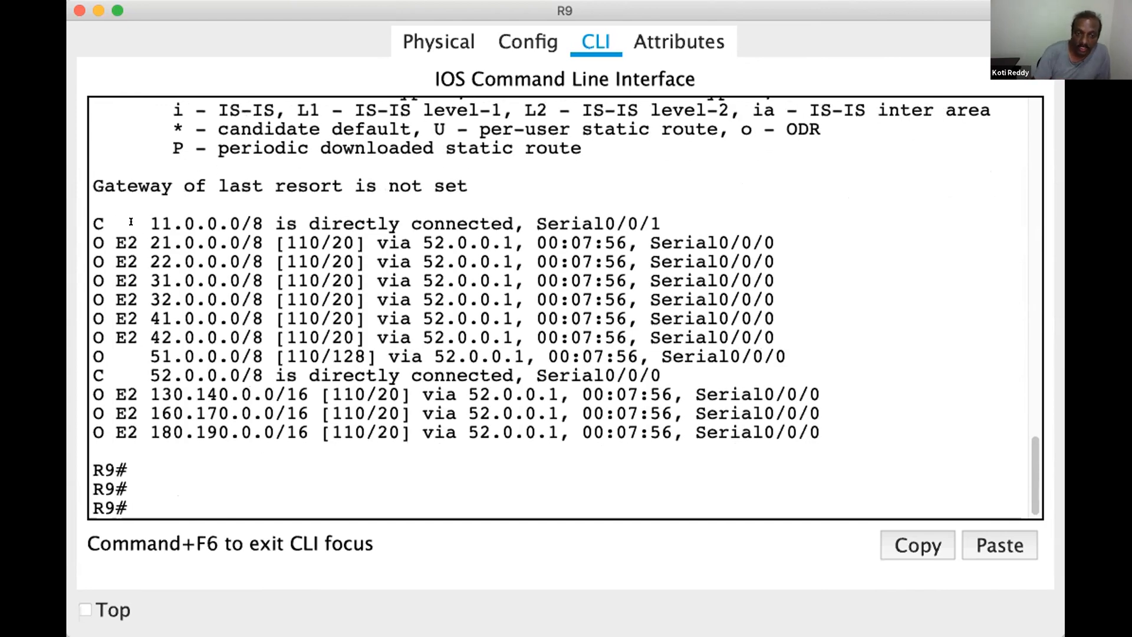
# Highlight the network entries in R9's routing table one by one, from 21.0.0.0/8 to 180.190.0.0/16
pyautogui.doubleClick(161, 243)
pyautogui.doubleClick(161, 262)
pyautogui.doubleClick(161, 281)
pyautogui.doubleClick(161, 300)
pyautogui.doubleClick(161, 319)
pyautogui.doubleClick(161, 337)
pyautogui.doubleClick(161, 356)
pyautogui.doubleClick(161, 376)
pyautogui.doubleClick(177, 395)
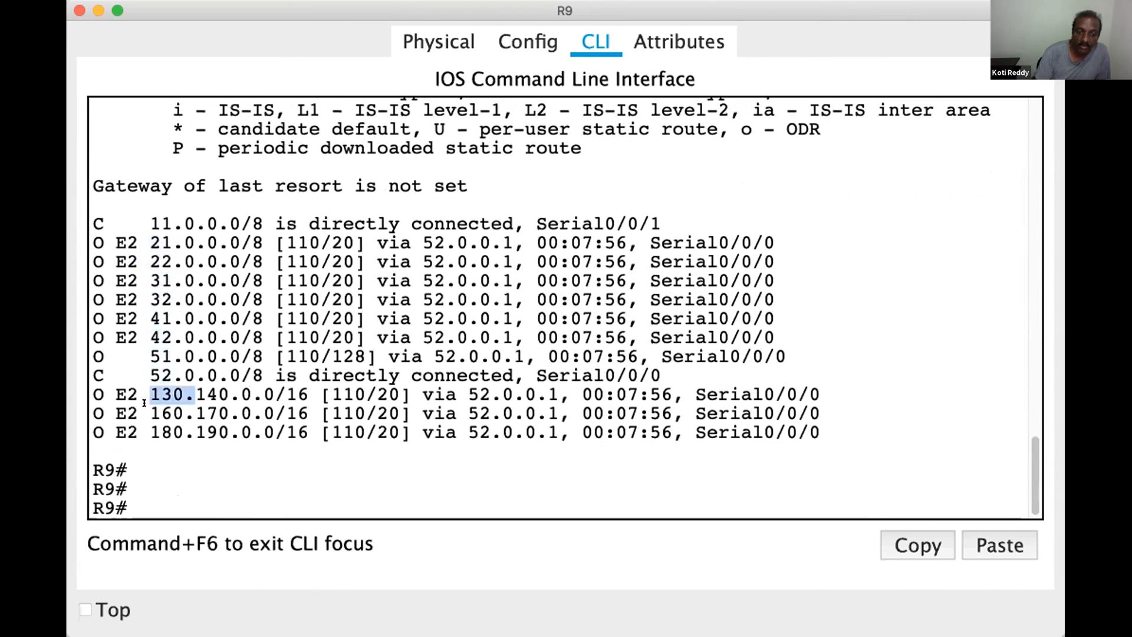
pyautogui.doubleClick(169, 414)
pyautogui.doubleClick(168, 433)
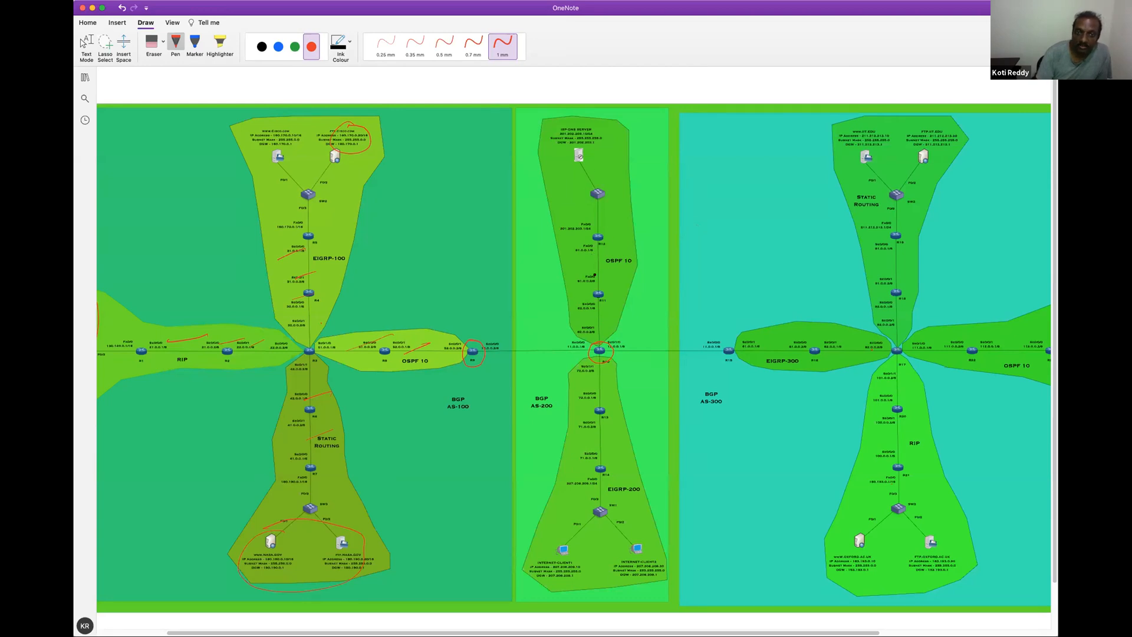
# Switch to OneNote, underline the OSPF 10 and EIGRP-200 networks of AS-200 in red, and circle the DNS server and first internet client
pyautogui.moveTo(581, 268); pyautogui.dragTo(626, 266)
pyautogui.moveTo(618, 147); pyautogui.dragTo(569, 159)
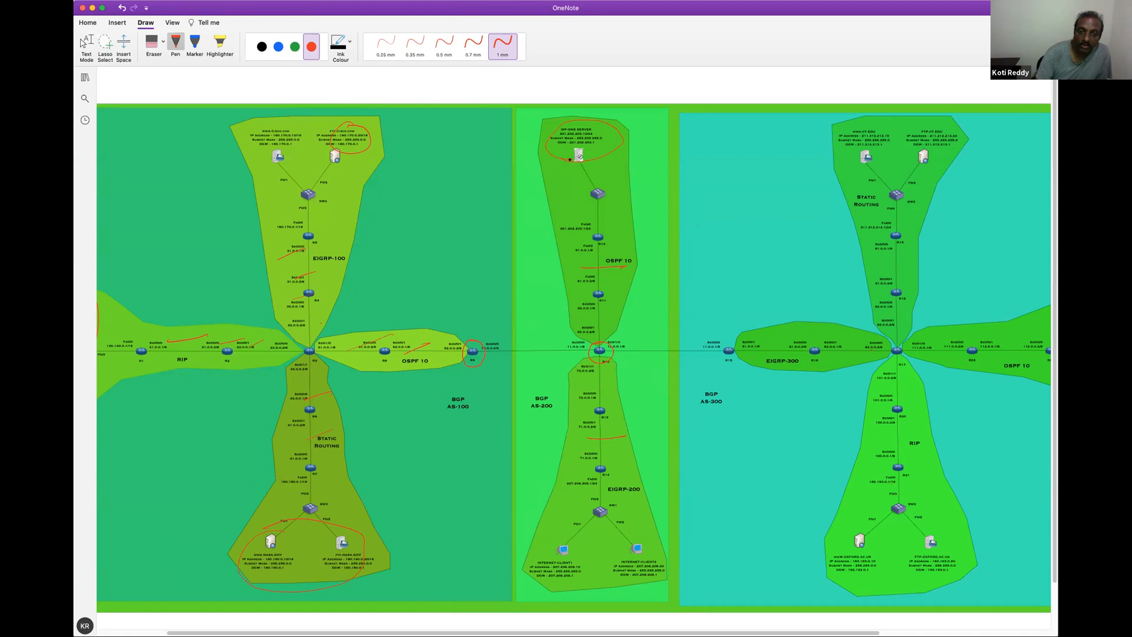
pyautogui.moveTo(549, 577); pyautogui.dragTo(603, 545)
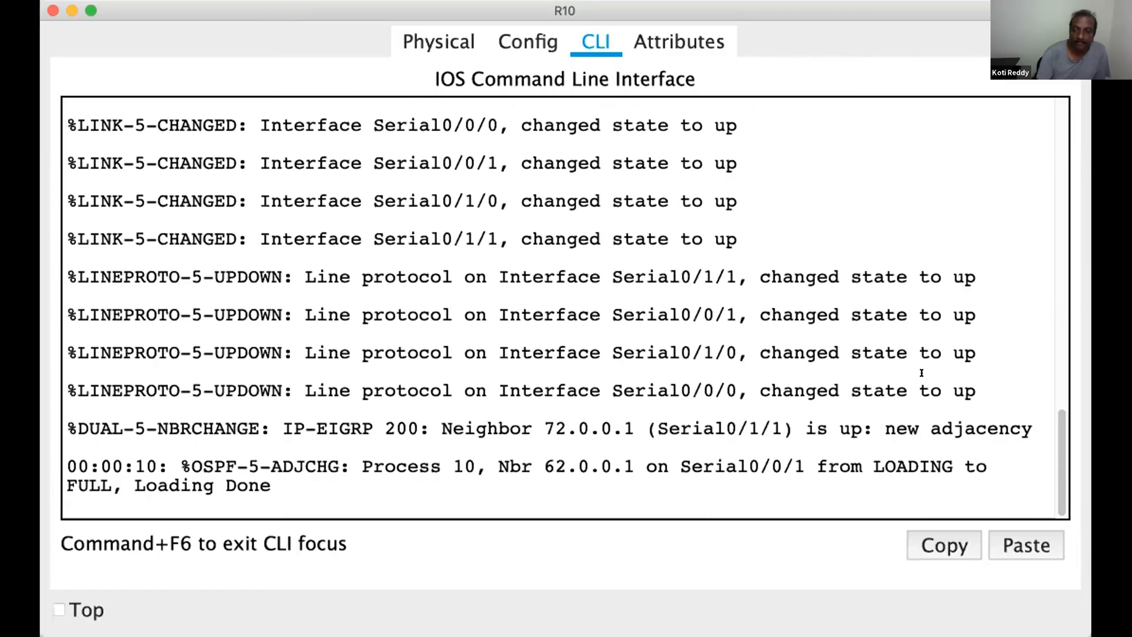
# Start a command line session on router R10 in Packet Tracer and enter privileged mode with en
pyautogui.press('Return')
pyautogui.press('Return')
pyautogui.press('Return')
pyautogui.press('Return')
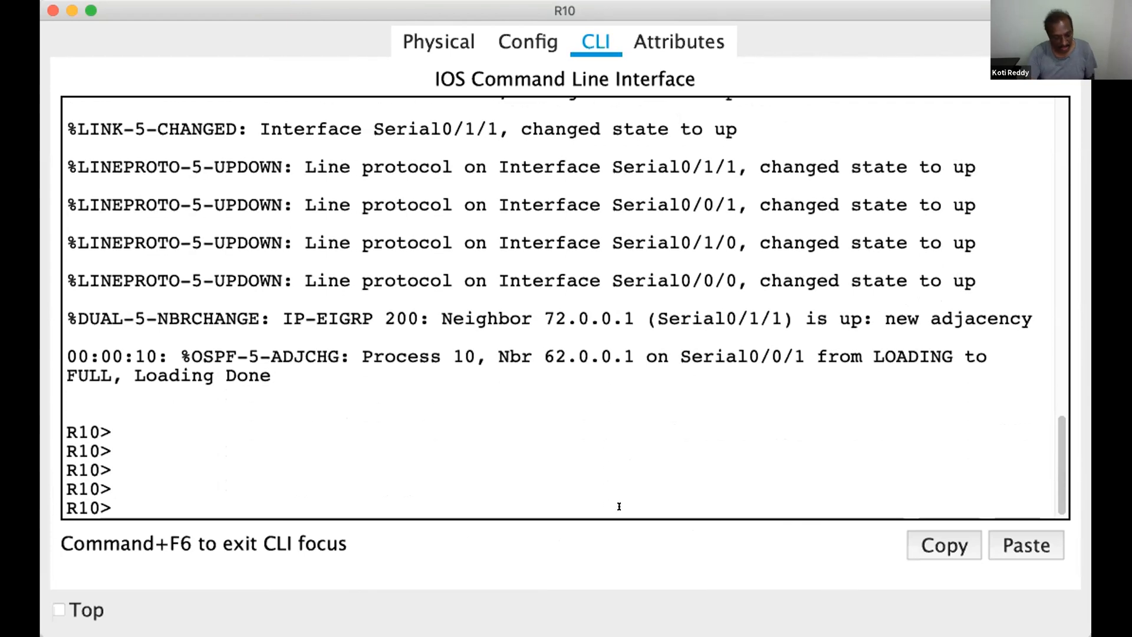
pyautogui.write('en')
pyautogui.press('Return')
pyautogui.press('Return')
pyautogui.press('Return')
# Display R10's routing table with show ip route
pyautogui.write('s')
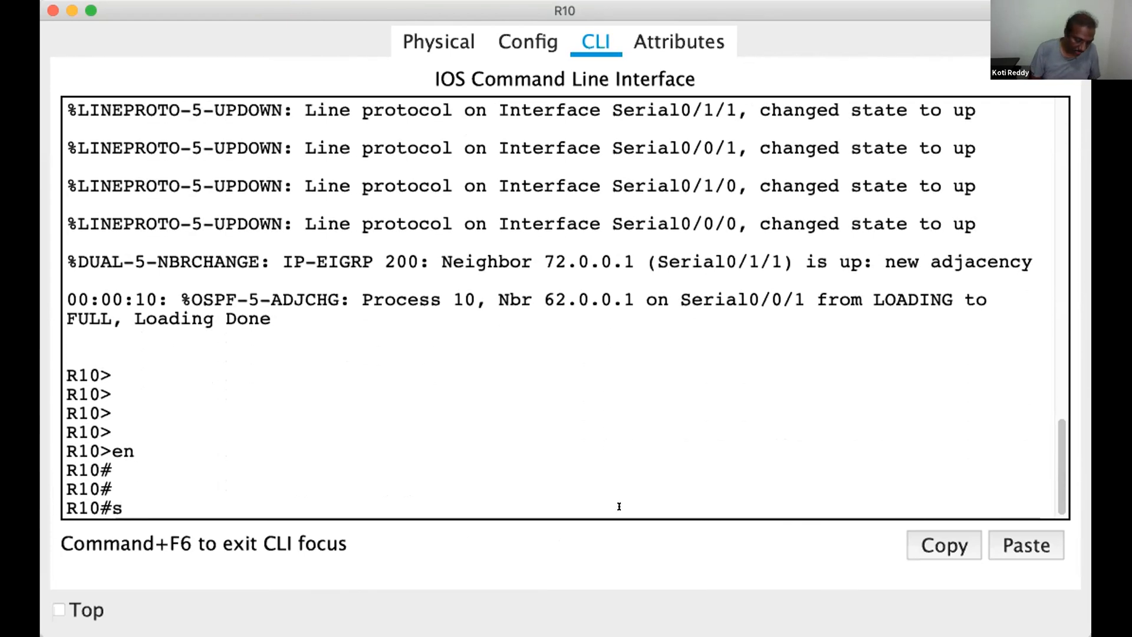
pyautogui.write('how ip route')
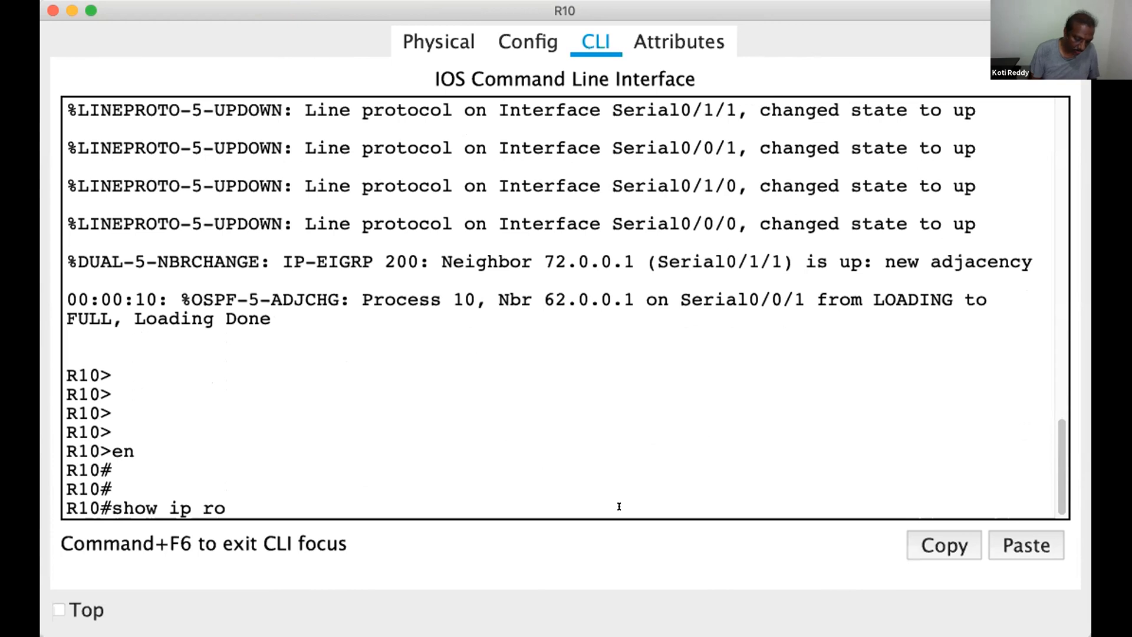
pyautogui.press('Return')
pyautogui.press('Return')
pyautogui.press('Return')
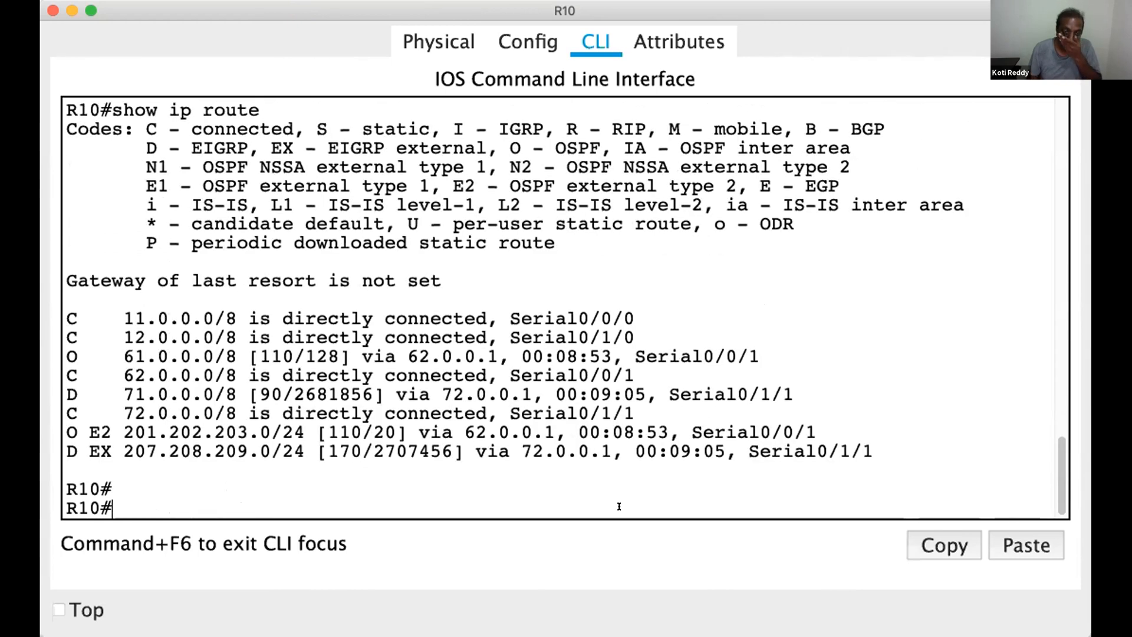
# Highlight the network entries in R10's routing table, starting from 12.0.0.0/8
pyautogui.moveTo(113, 339); pyautogui.dragTo(157, 339)
pyautogui.moveTo(123, 358); pyautogui.dragTo(156, 358)
pyautogui.moveTo(124, 376); pyautogui.dragTo(169, 433)
pyautogui.click(134, 466)
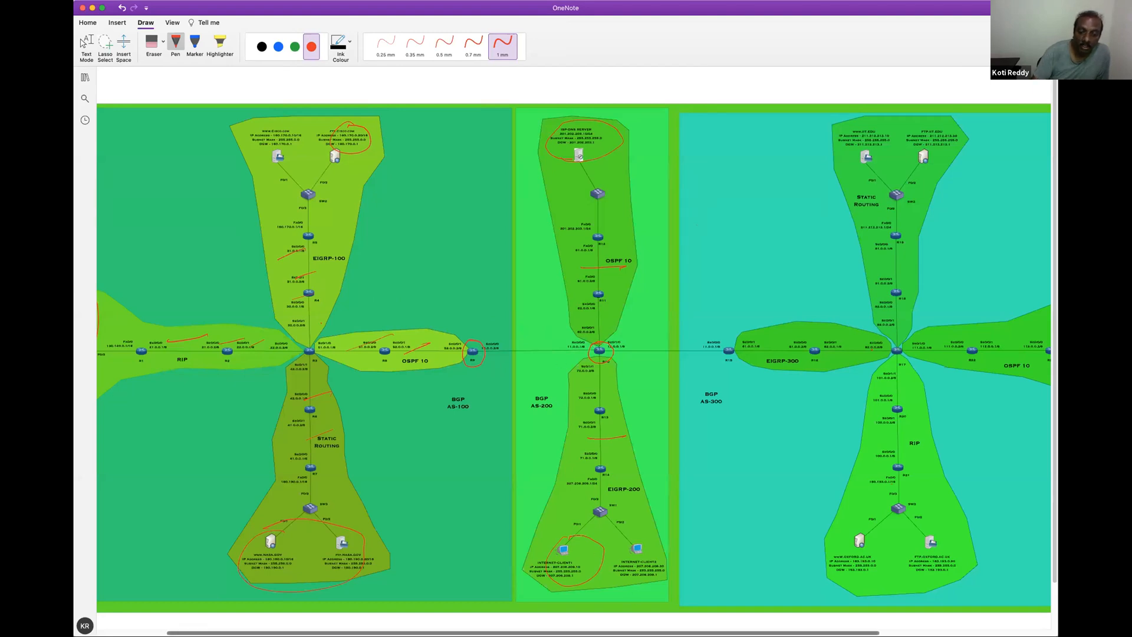
pyautogui.hscroll(6, 566, 354)
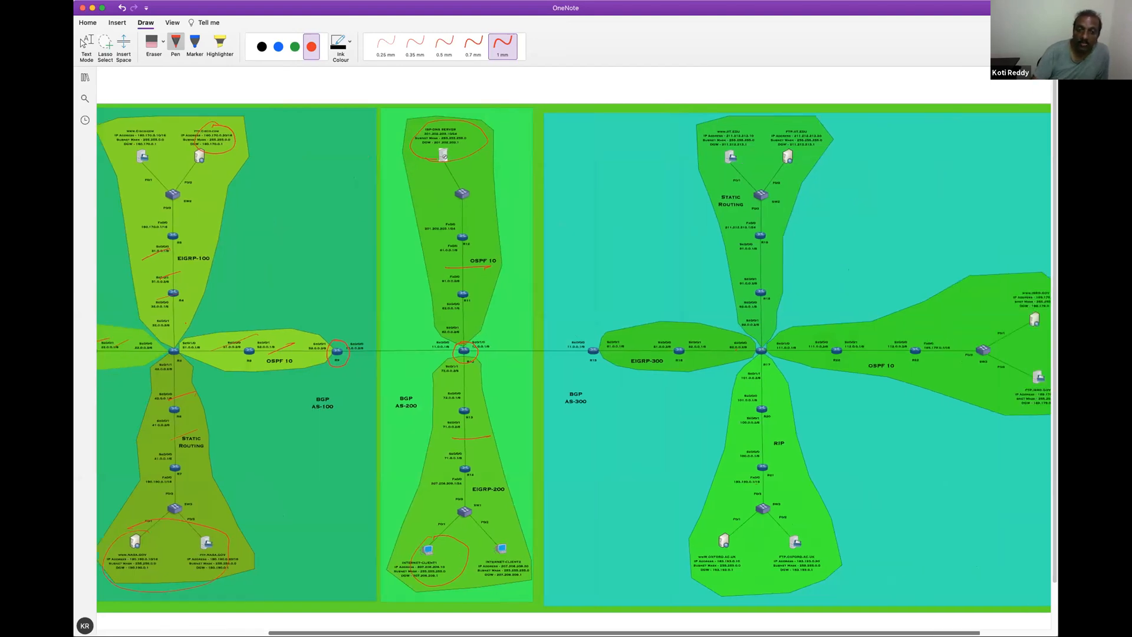
pyautogui.hscroll(-3, 566, 354)
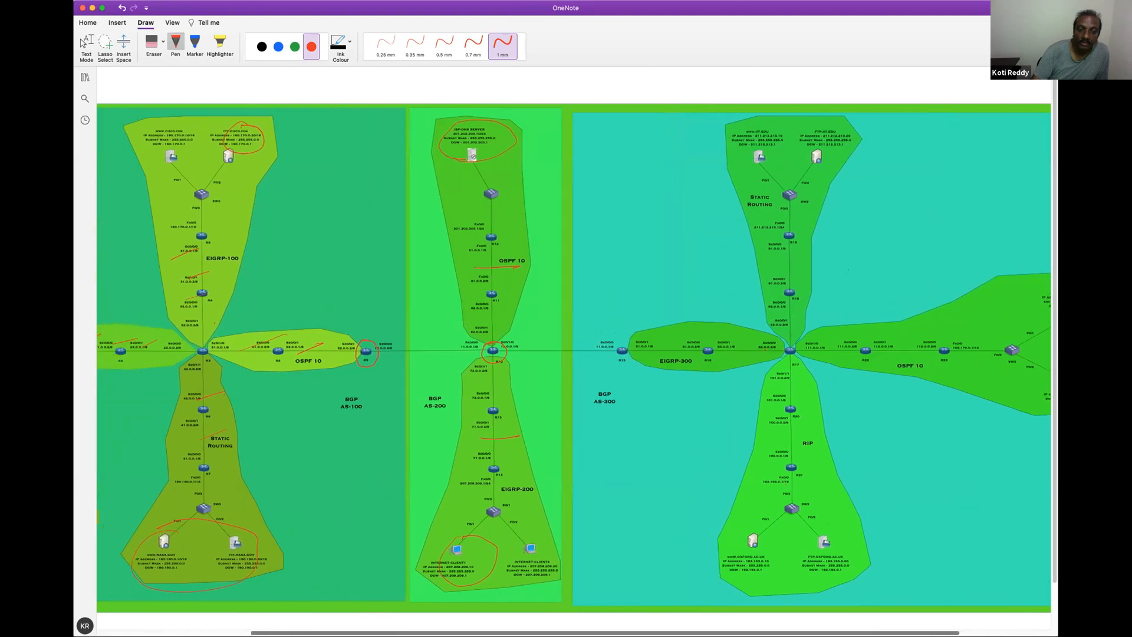
pyautogui.hscroll(5, 566, 354)
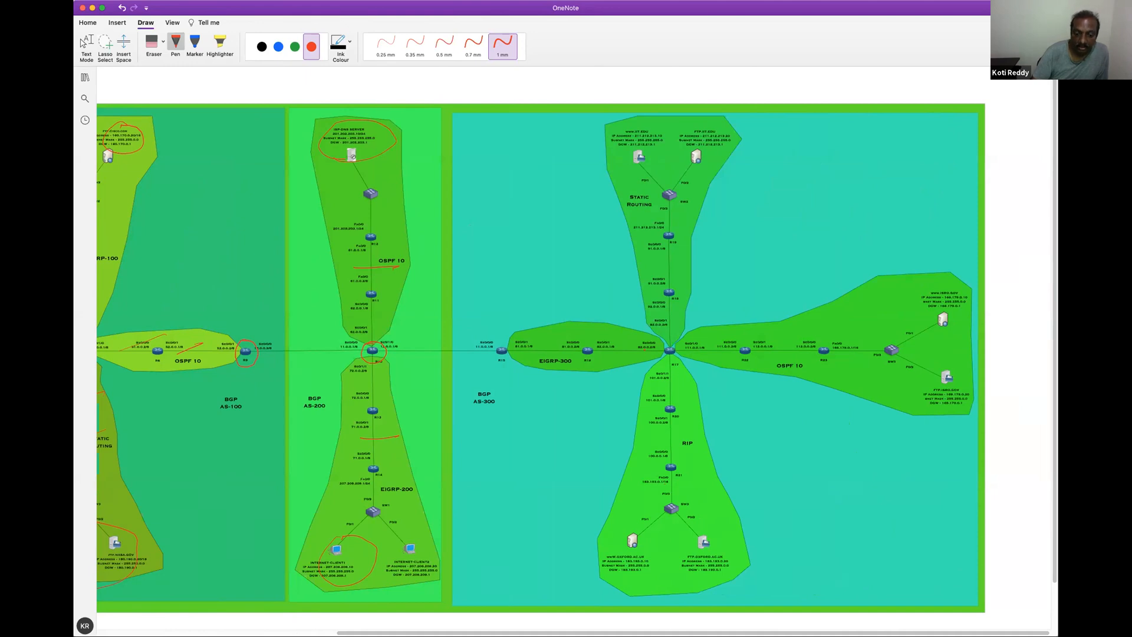
pyautogui.hscroll(-8, 578, 612)
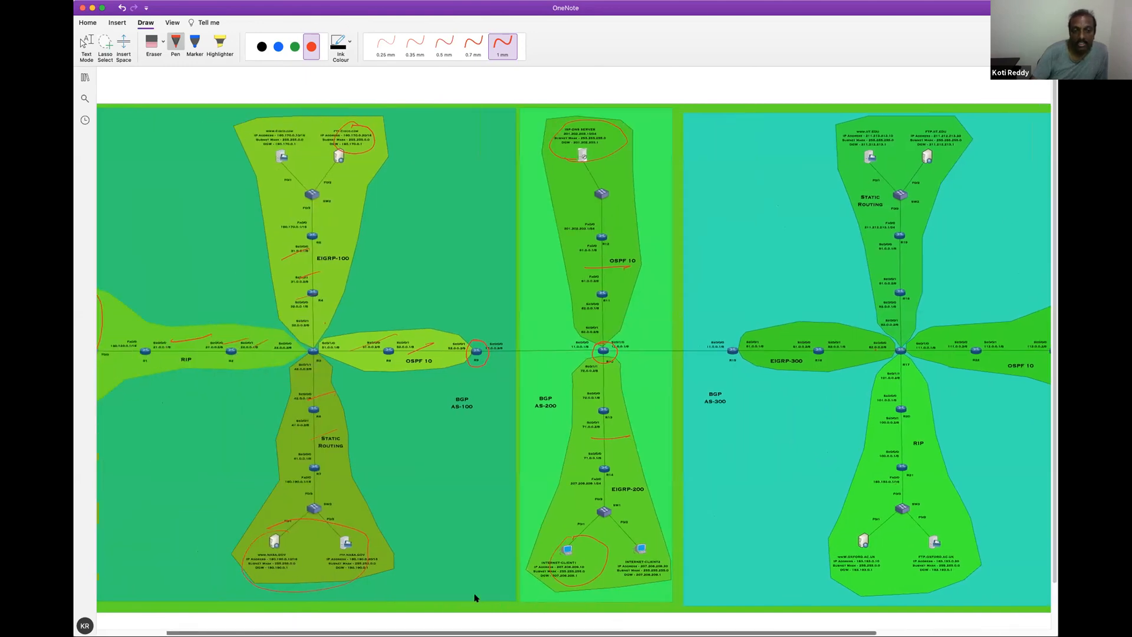
pyautogui.hscroll(-2, 472, 595)
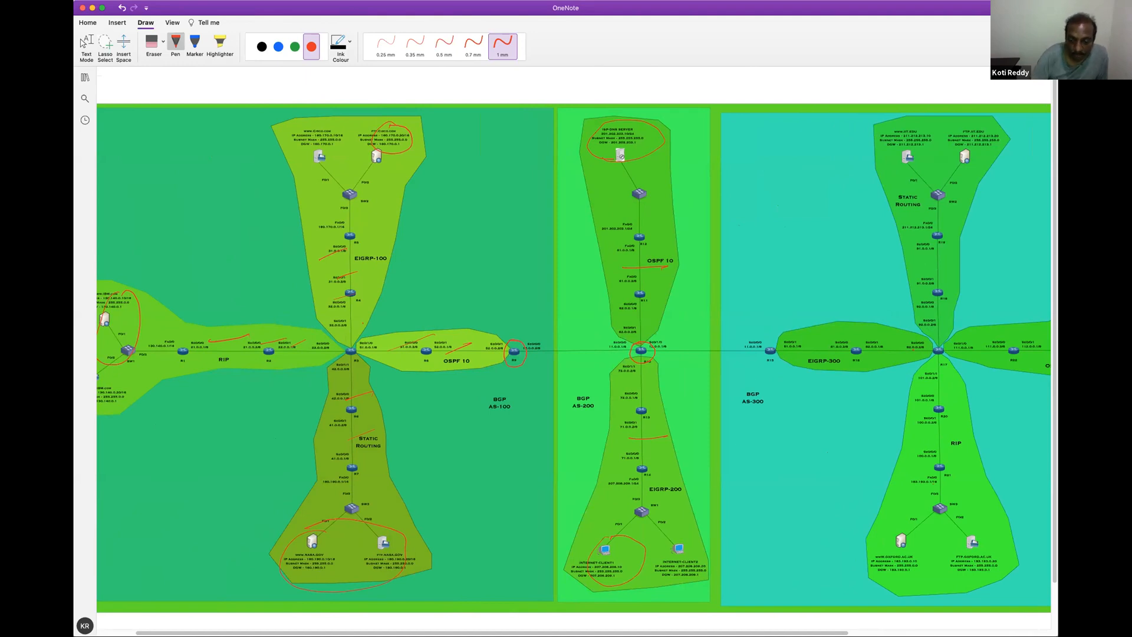
pyautogui.moveTo(707, 633); pyautogui.dragTo(814, 632)
# Erase the red annotations across AS-100 and AS-200, bring AS-300 into view, and select the red 1 mm pen
pyautogui.click(155, 48)
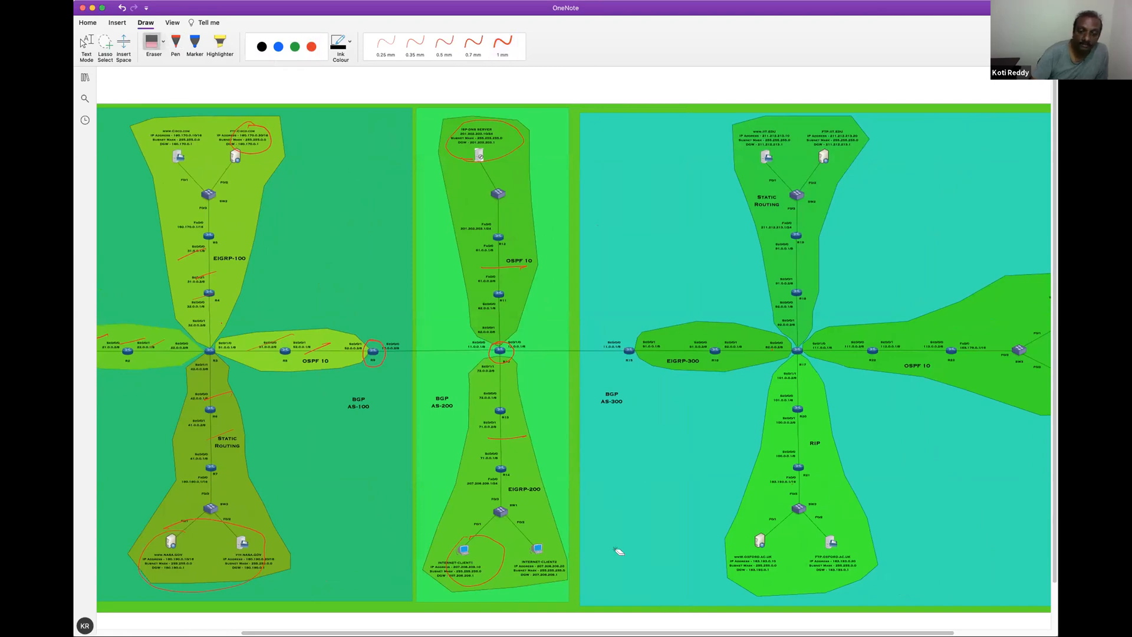
pyautogui.hscroll(2, 511, 147)
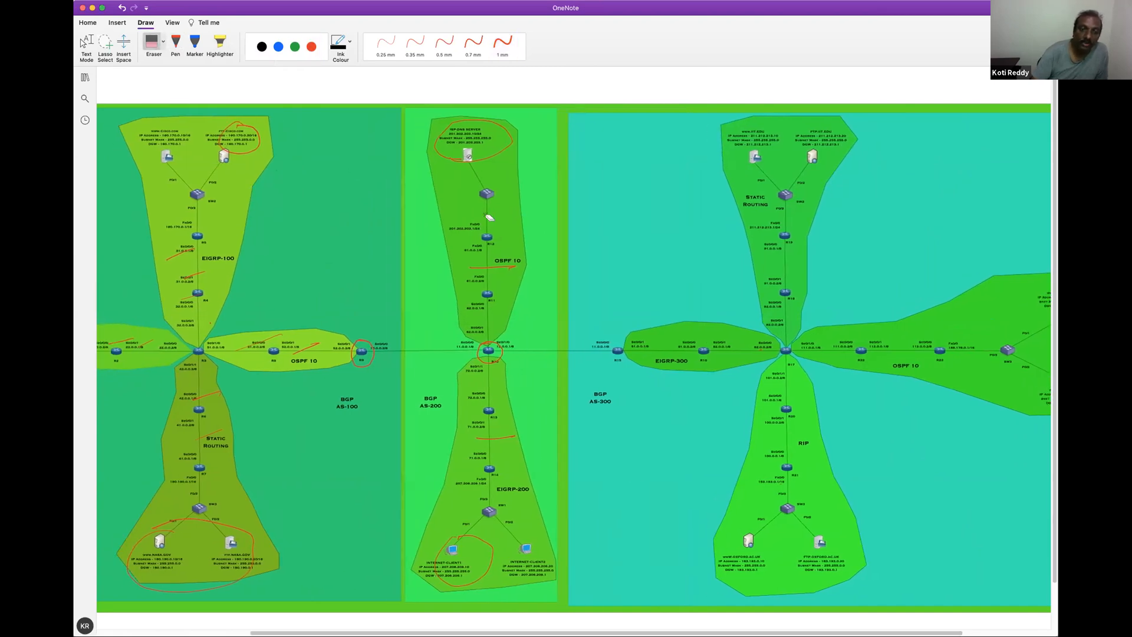
pyautogui.moveTo(511, 147)
pyautogui.mouseDown()
pyautogui.moveTo(483, 163)
pyautogui.moveTo(500, 410)
pyautogui.moveTo(466, 545)
pyautogui.moveTo(391, 358)
pyautogui.moveTo(234, 331)
pyautogui.moveTo(184, 253)
pyautogui.moveTo(188, 328)
pyautogui.moveTo(134, 341)
pyautogui.moveTo(209, 388)
pyautogui.moveTo(200, 521)
pyautogui.moveTo(223, 210)
pyautogui.moveTo(253, 134)
pyautogui.moveTo(518, 238)
pyautogui.mouseUp()
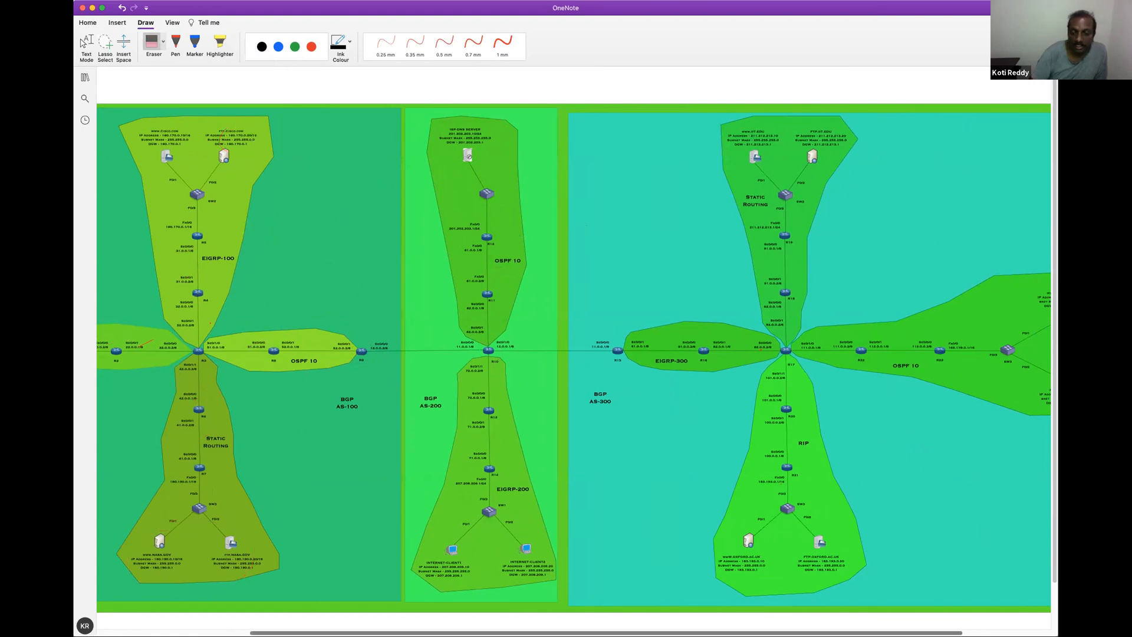
pyautogui.hscroll(2, 716, 631)
pyautogui.hscroll(5, 716, 631)
pyautogui.click(311, 47)
pyautogui.click(503, 44)
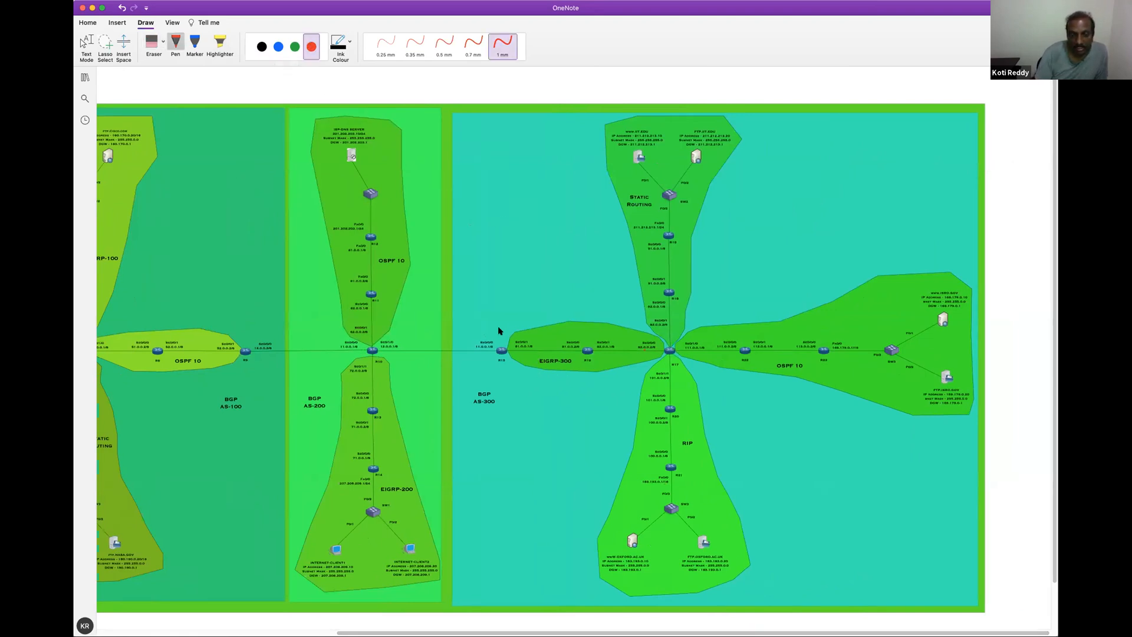
# Tick routers R15, R16 and R17 in AS-300 with the red pen
pyautogui.moveTo(496, 328); pyautogui.dragTo(612, 319)
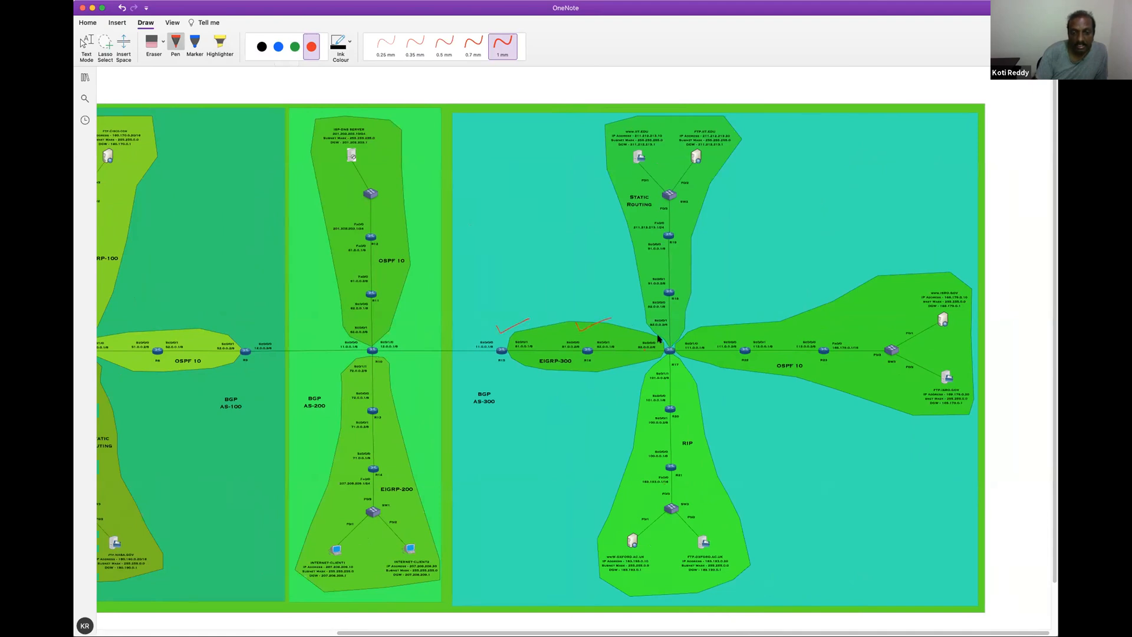
pyautogui.moveTo(681, 335); pyautogui.dragTo(690, 330)
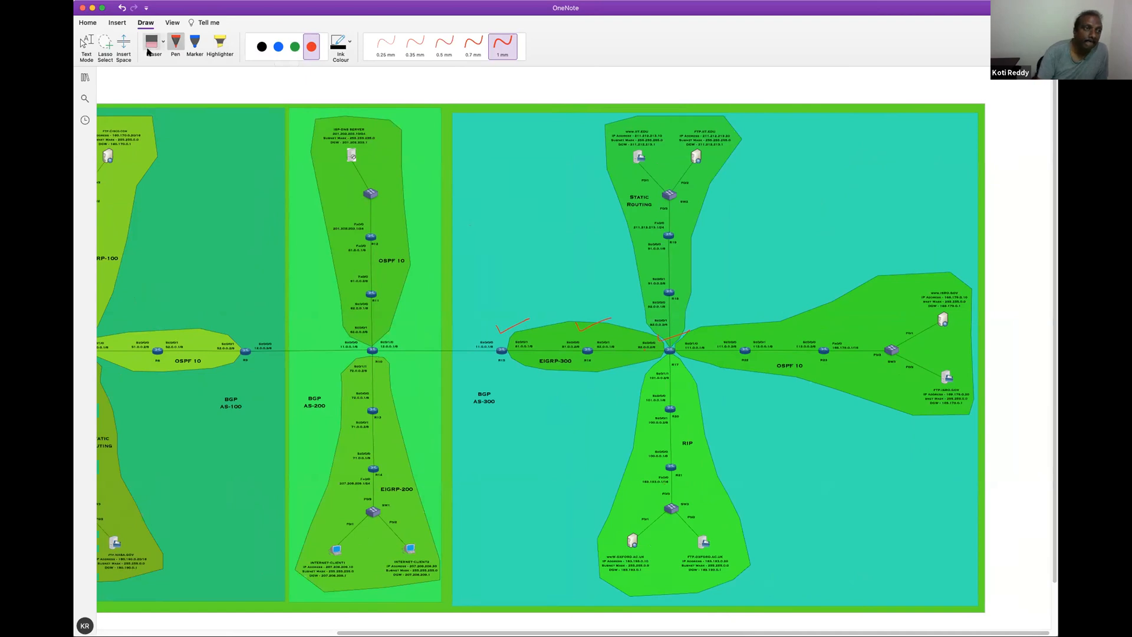
# Zoom the AS-300 diagram to 55% and erase the red ticks at R15, R16 and R17
pyautogui.click(172, 23)
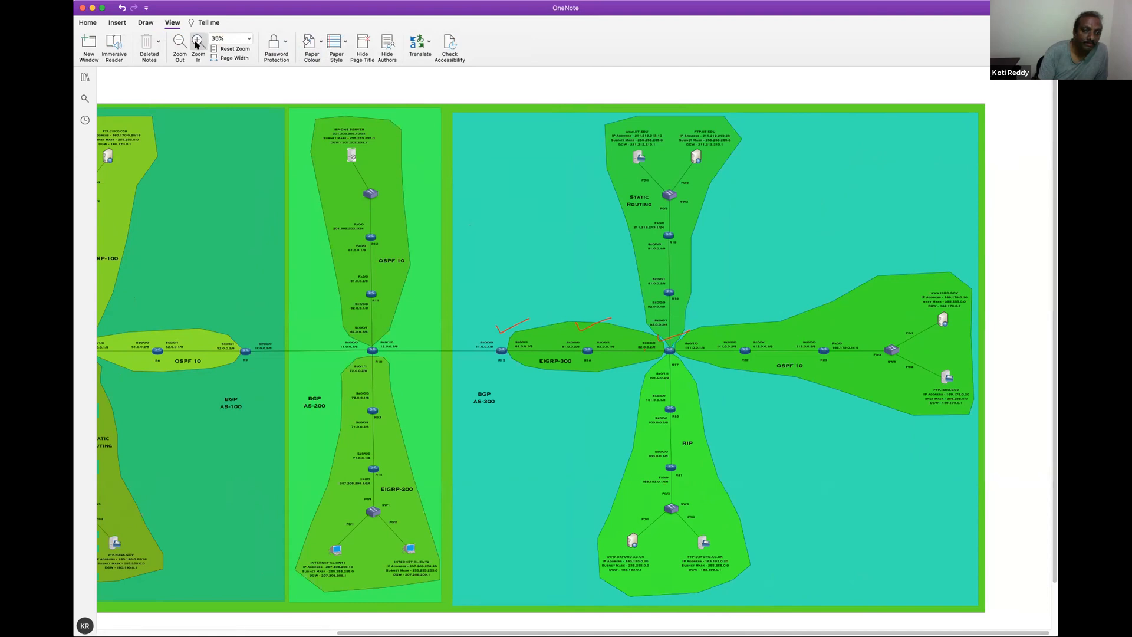
pyautogui.click(196, 43)
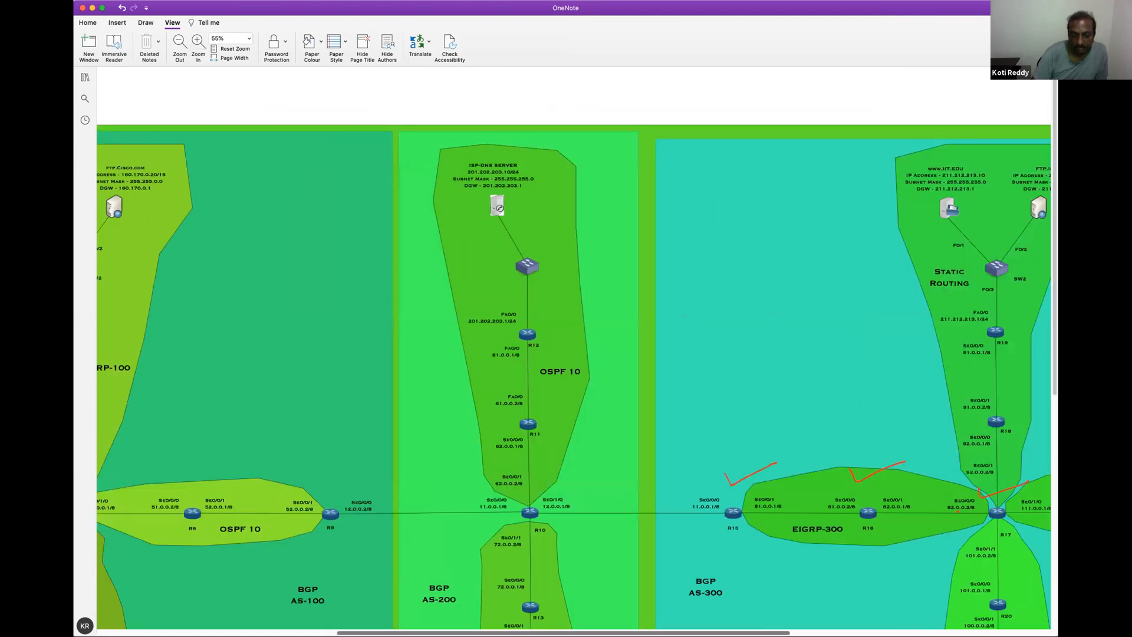
pyautogui.moveTo(639, 633); pyautogui.dragTo(659, 634)
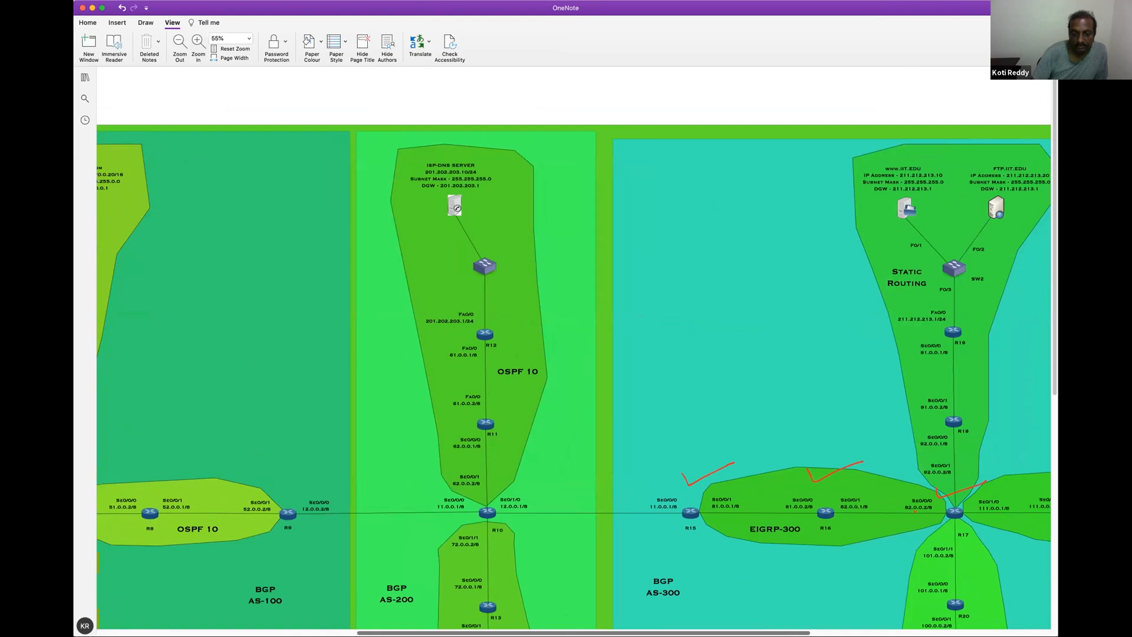
pyautogui.hscroll(10, 914, 519)
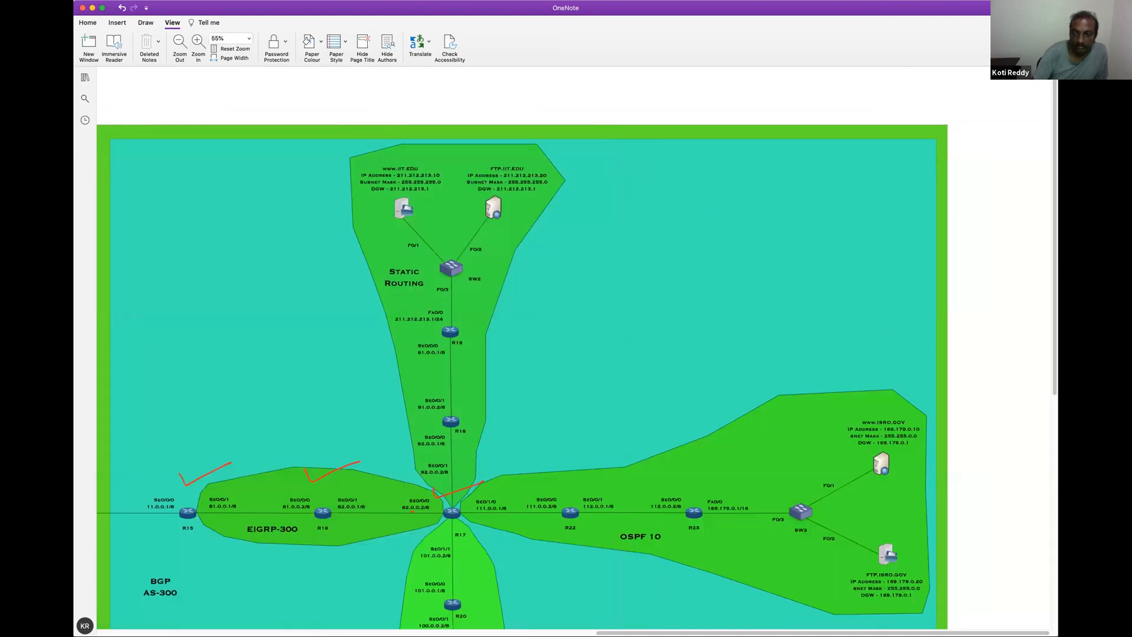
pyautogui.scroll(-5, 1051, 276)
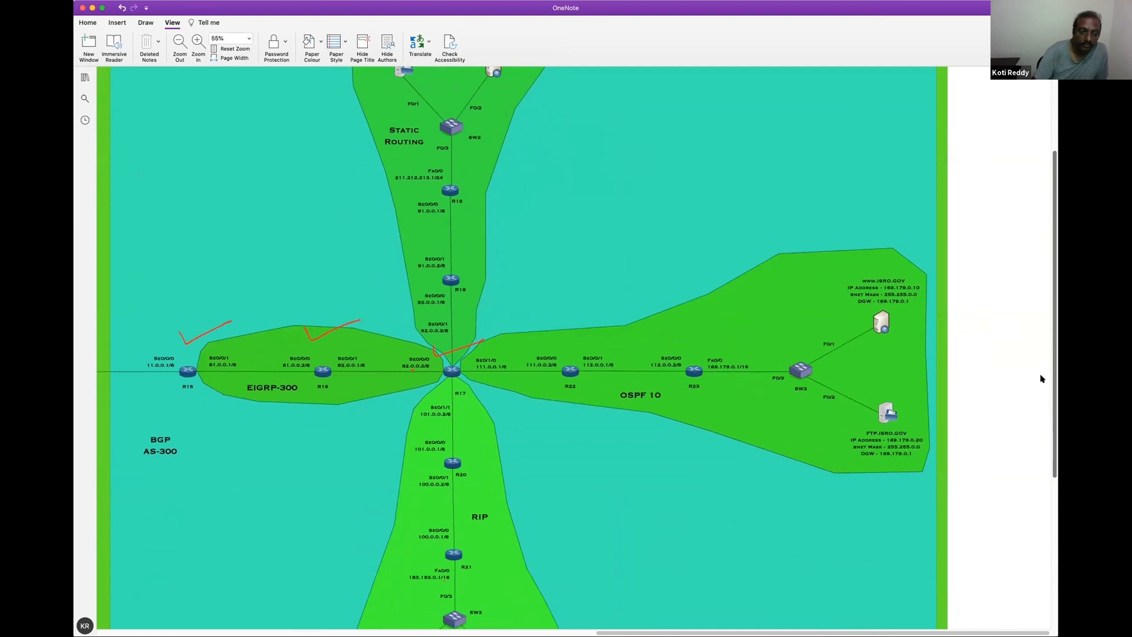
pyautogui.scroll(-2, 1010, 411)
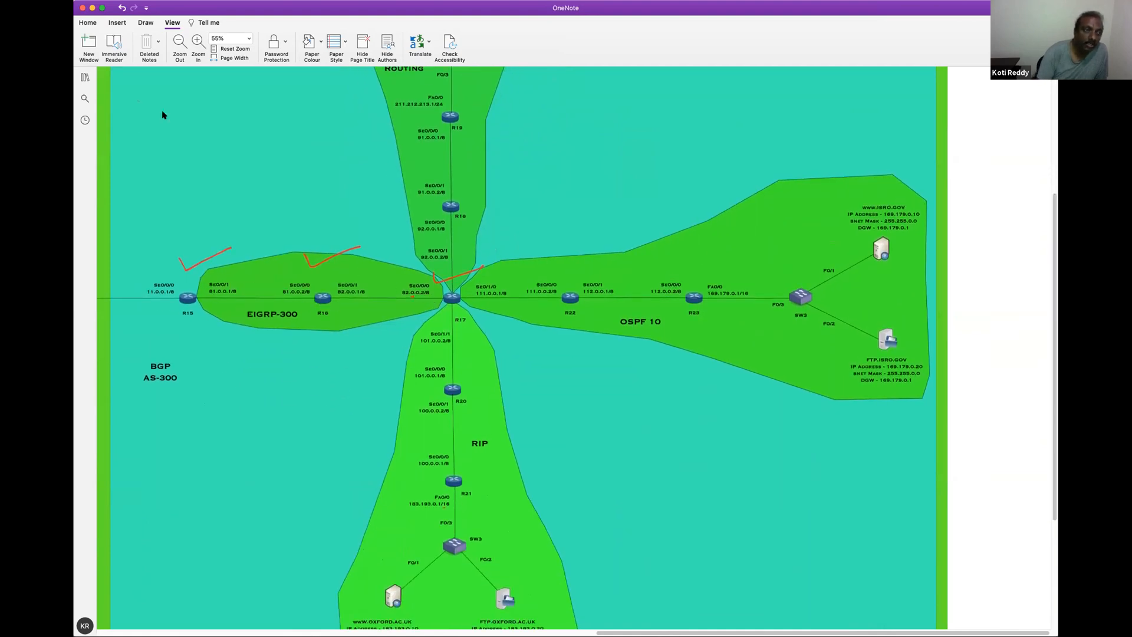
pyautogui.click(146, 24)
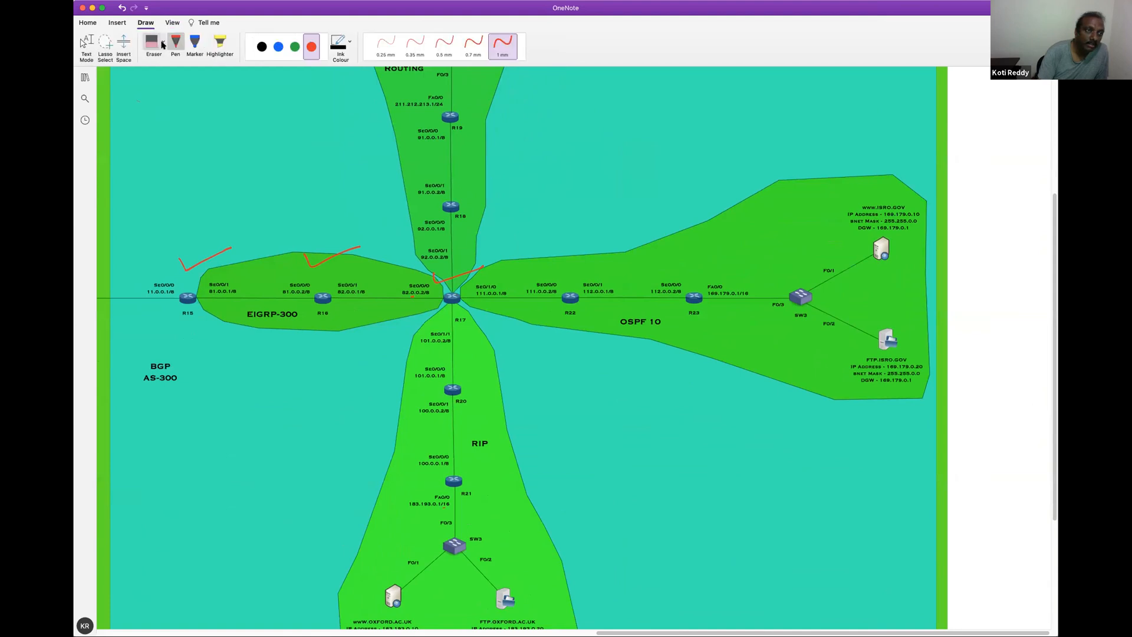
pyautogui.click(192, 276)
pyautogui.click(325, 272)
pyautogui.click(436, 278)
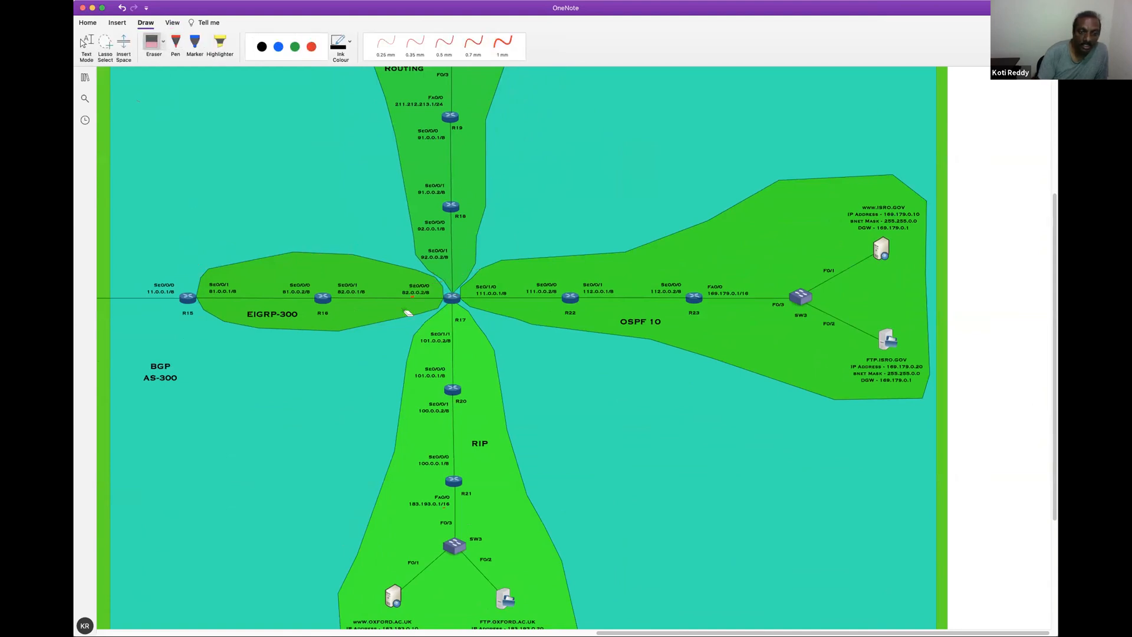
# Mark router R15 with a red tick as the first EIGRP-300 router
pyautogui.click(311, 46)
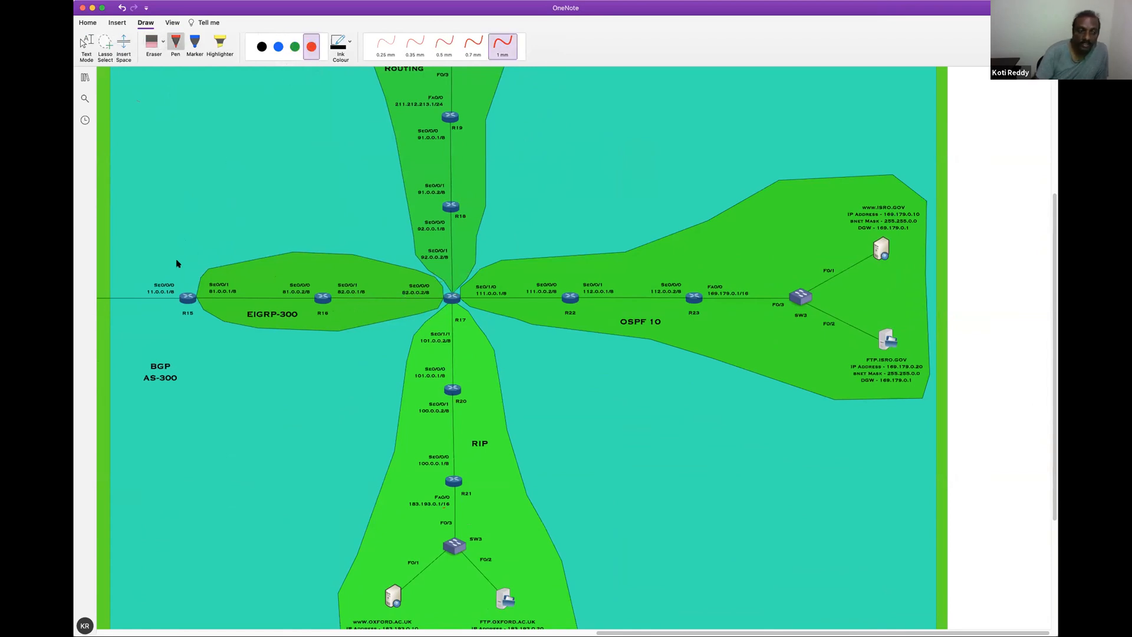
pyautogui.moveTo(174, 261); pyautogui.dragTo(235, 241)
pyautogui.click(86, 46)
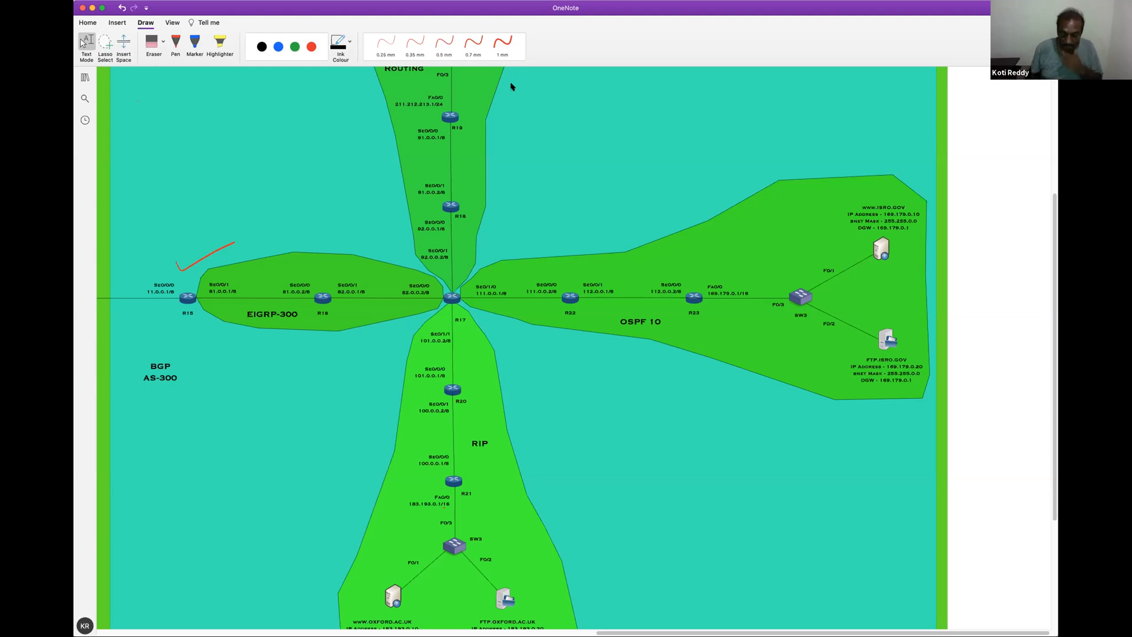
pyautogui.click(502, 43)
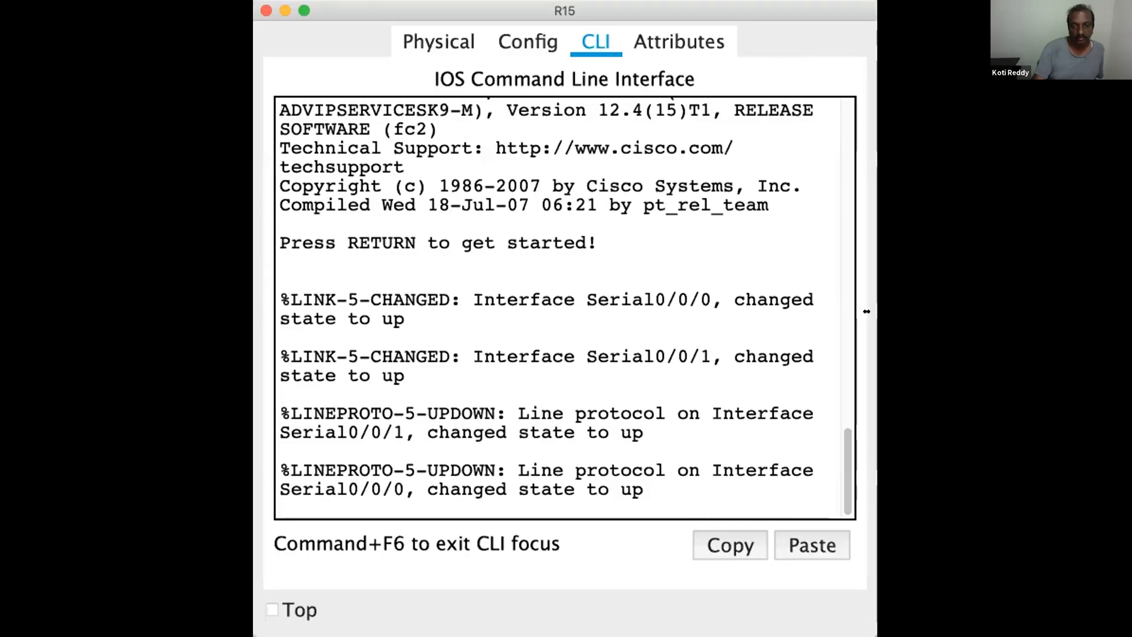
# Widen router R15's window in Packet Tracer, start its command line session and enter privileged mode with en
pyautogui.moveTo(877, 309); pyautogui.dragTo(1043, 309)
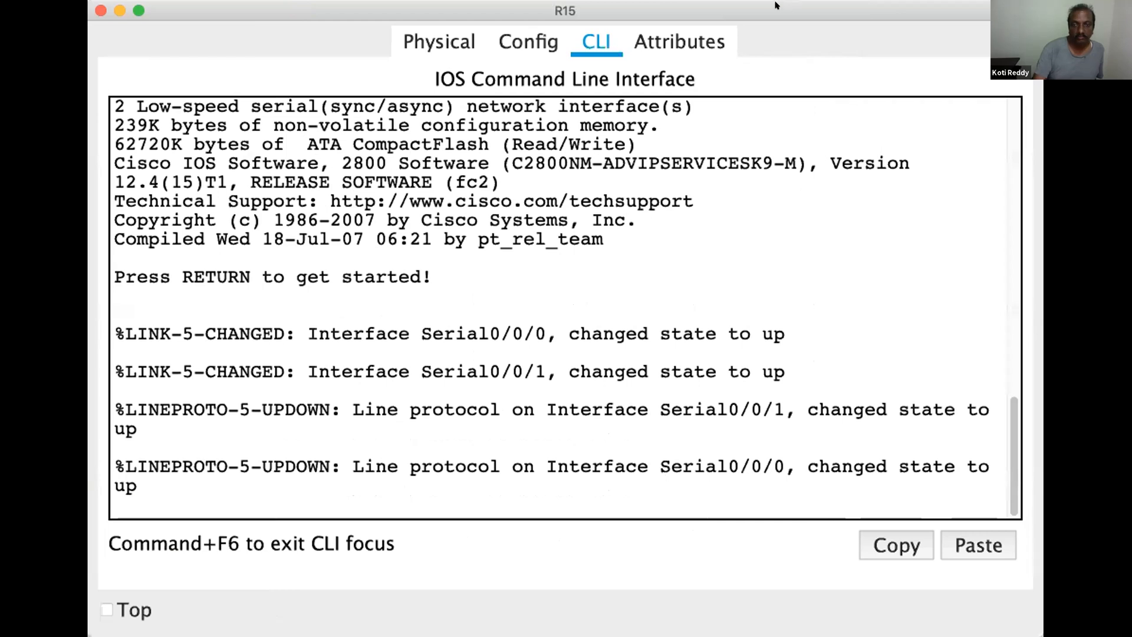
pyautogui.press('Return')
pyautogui.press('Return')
pyautogui.press('Return')
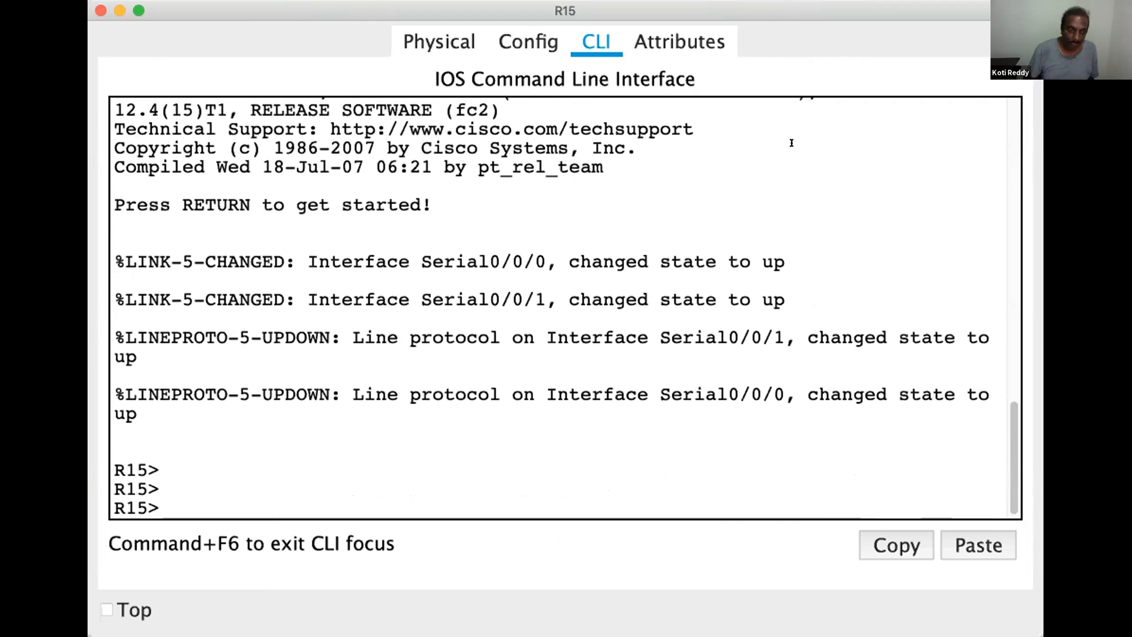
pyautogui.press('Return')
pyautogui.press('Return')
pyautogui.press('Return')
pyautogui.press('Return')
pyautogui.write('en')
pyautogui.press('Return')
pyautogui.press('Return')
pyautogui.press('Return')
pyautogui.press('Return')
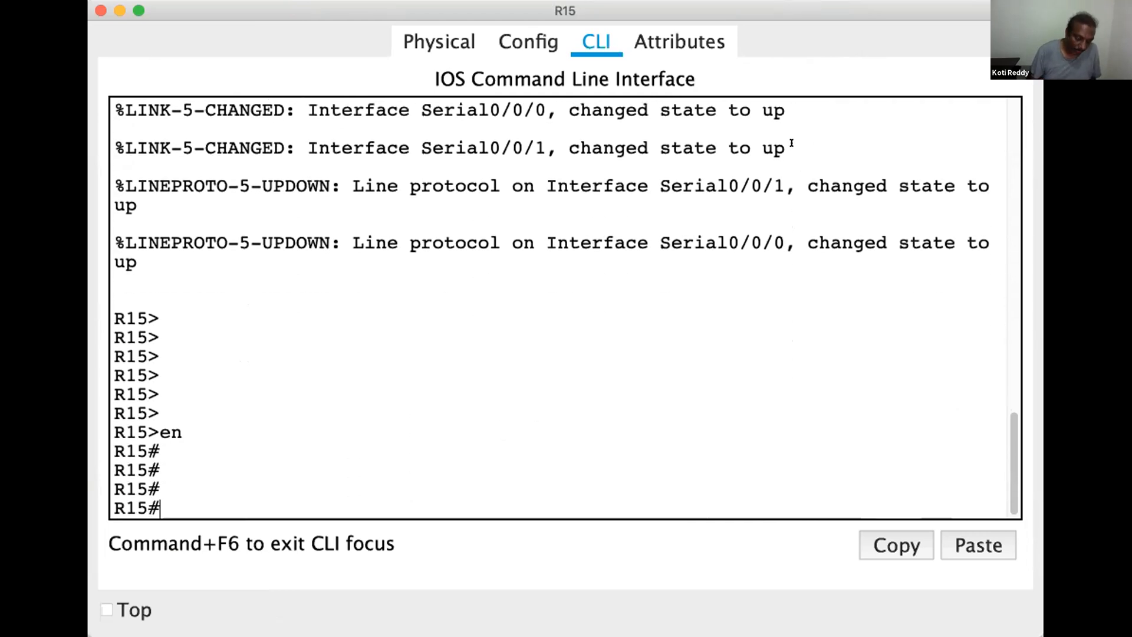
pyautogui.press('Return')
pyautogui.press('Return')
# Display R15's routing table with show ip route
pyautogui.write('show ip')
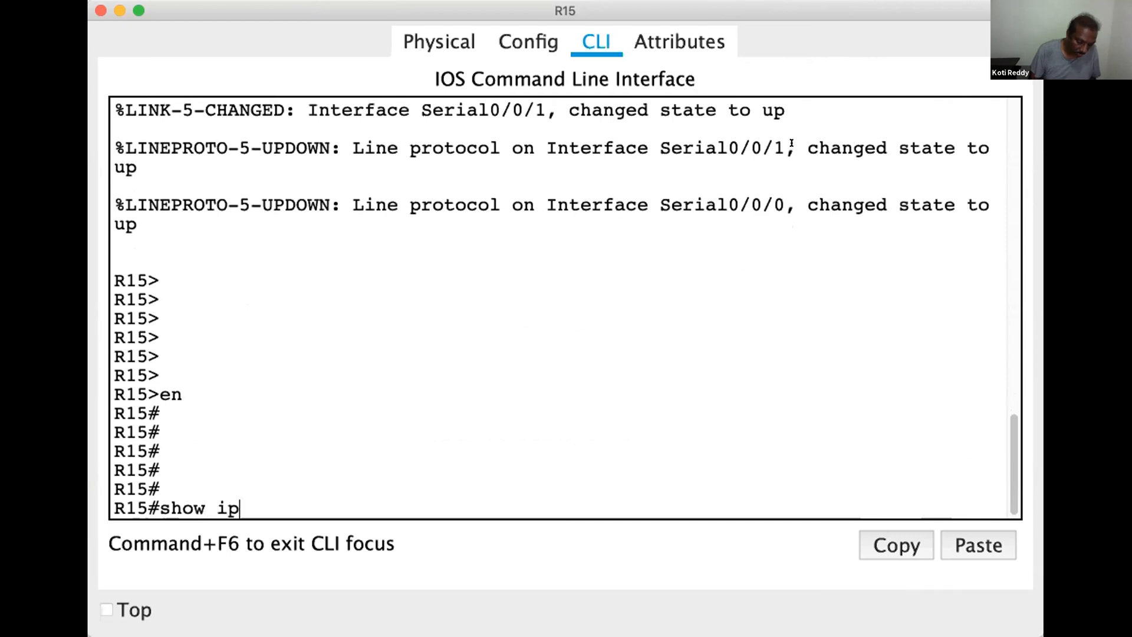
pyautogui.write(' route')
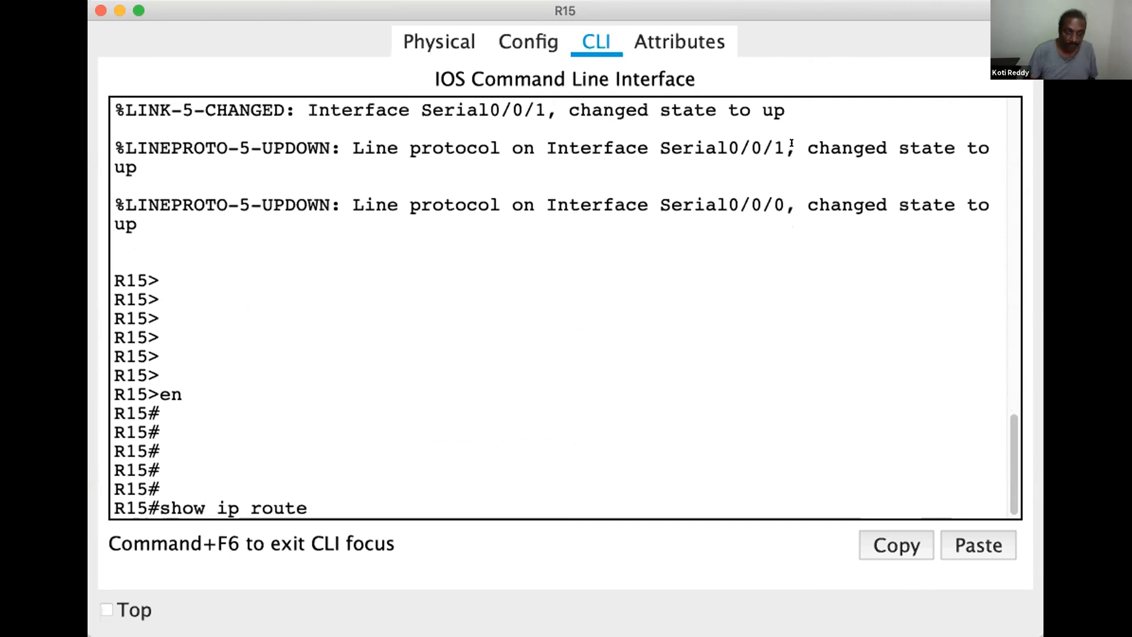
pyautogui.press('Return')
pyautogui.press('Return')
pyautogui.press('Return')
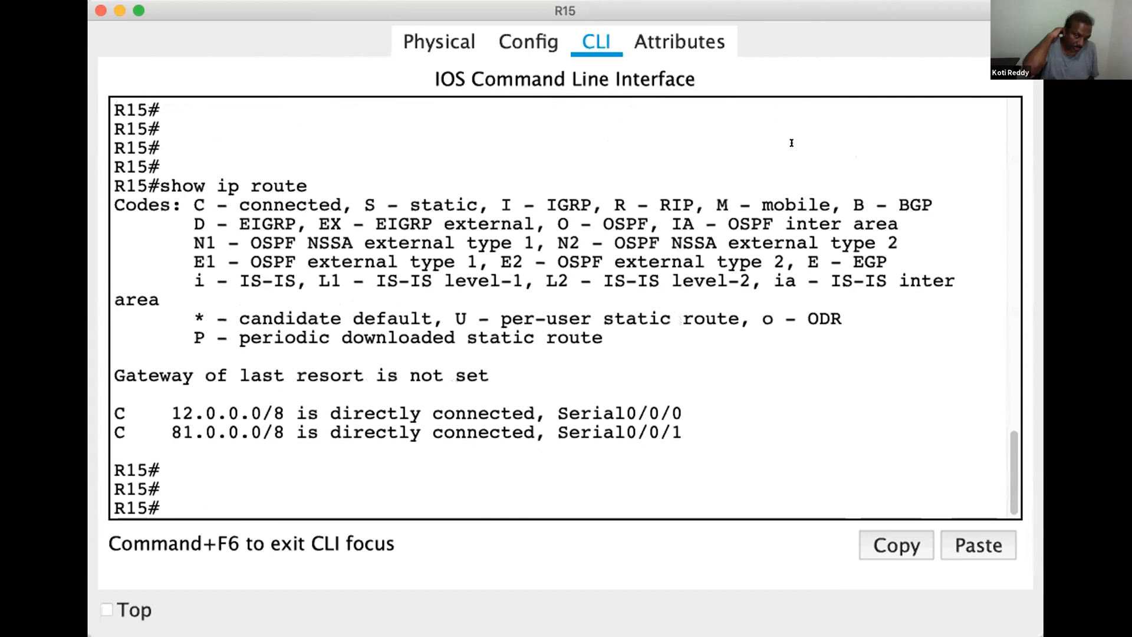
# Enter global configuration mode on R15 with configure terminal
pyautogui.write('co')
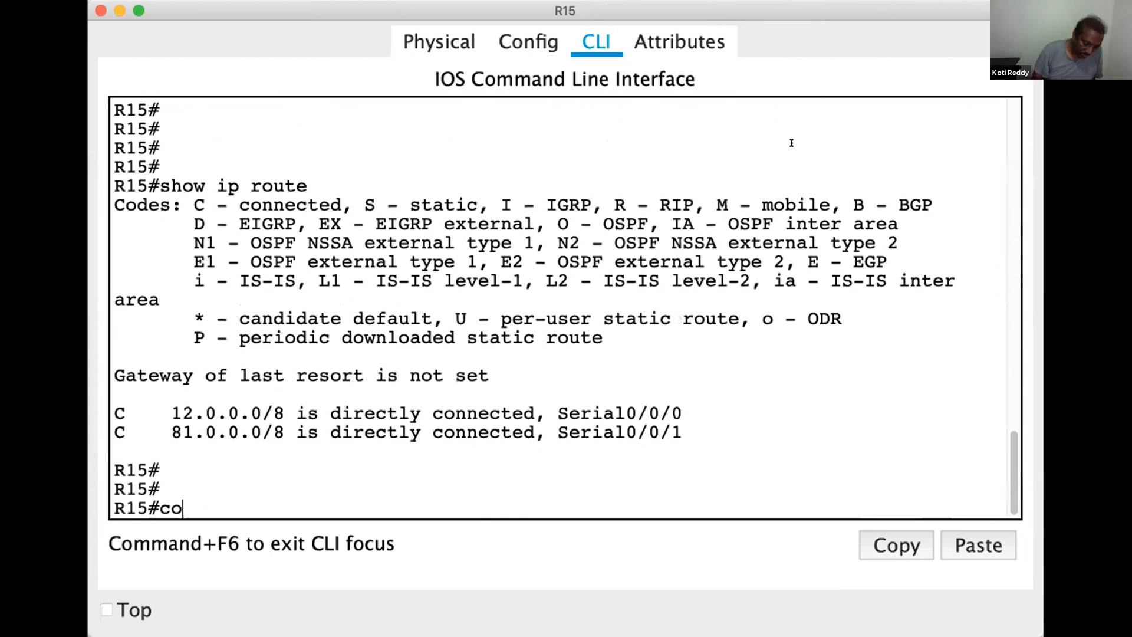
pyautogui.write('nf')
pyautogui.press('Tab')
pyautogui.write('t')
pyautogui.press('Tab')
pyautogui.press('Return')
pyautogui.press('Return')
pyautogui.press('Return')
# Start EIGRP for autonomous system 300 on R15 with router eigrp 300
pyautogui.write('router')
pyautogui.press('Tab')
pyautogui.write('ei')
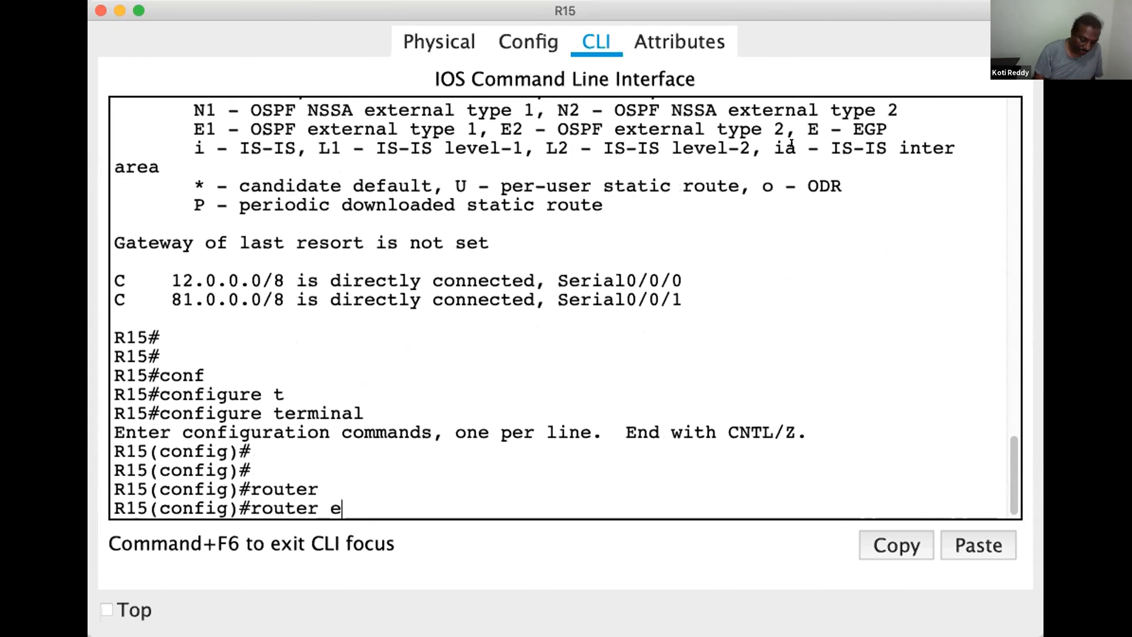
pyautogui.press('Tab')
pyautogui.write('300')
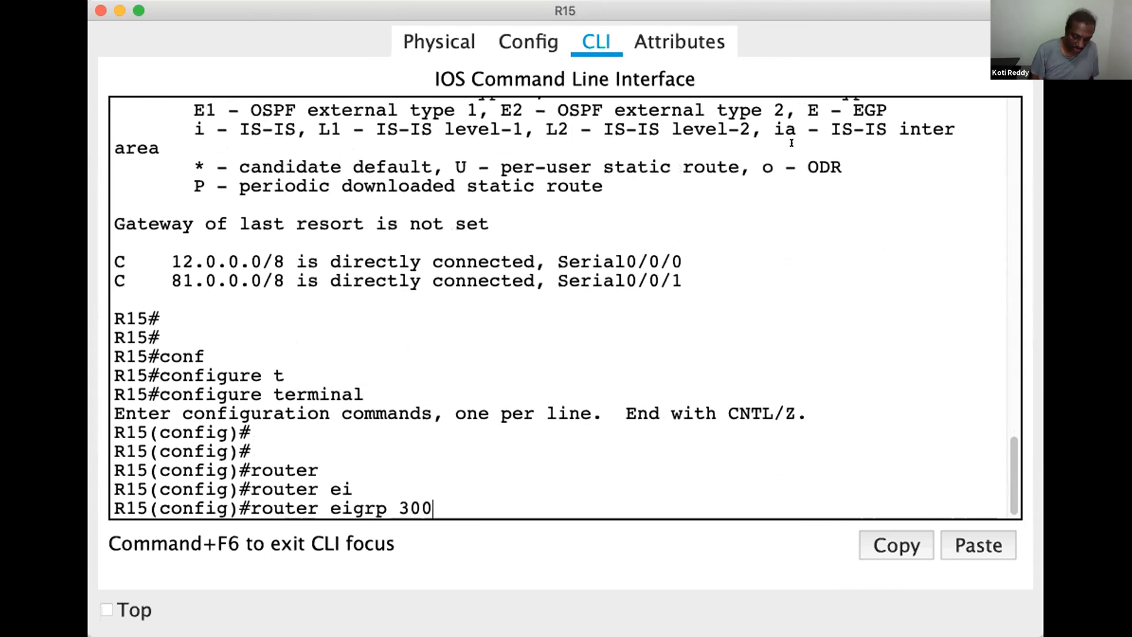
pyautogui.press('Return')
pyautogui.press('Return')
pyautogui.press('Return')
pyautogui.press('Return')
# Advertise network 81.0.0.0 in R15's EIGRP 300 process
pyautogui.write('netw')
pyautogui.press('Tab')
pyautogui.write('81.0.0.0')
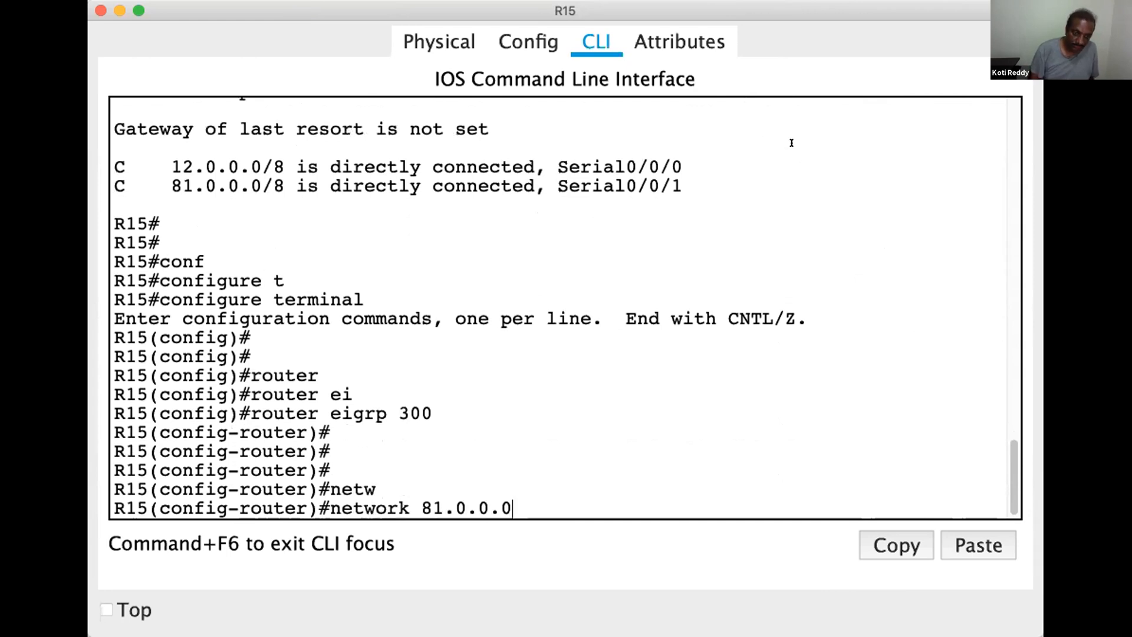
pyautogui.press('Return')
pyautogui.press('Return')
pyautogui.press('Return')
pyautogui.press('Return')
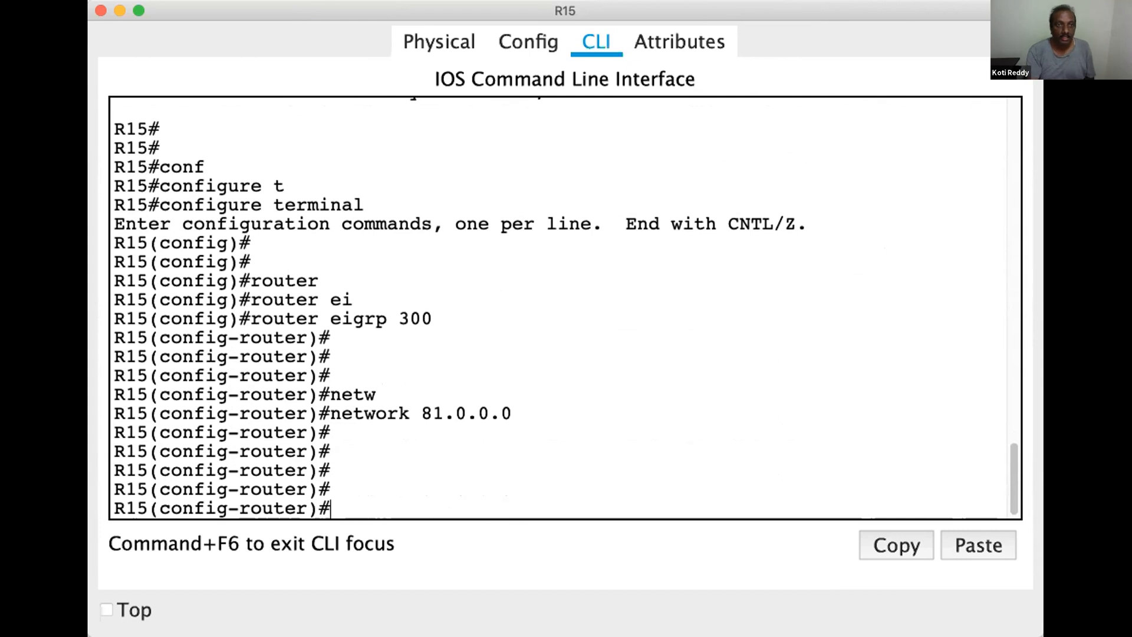
# Return R15 to privileged mode and save its configuration with wr
pyautogui.hotkey('ctrl', 'z')
pyautogui.press('Return')
pyautogui.write('w')
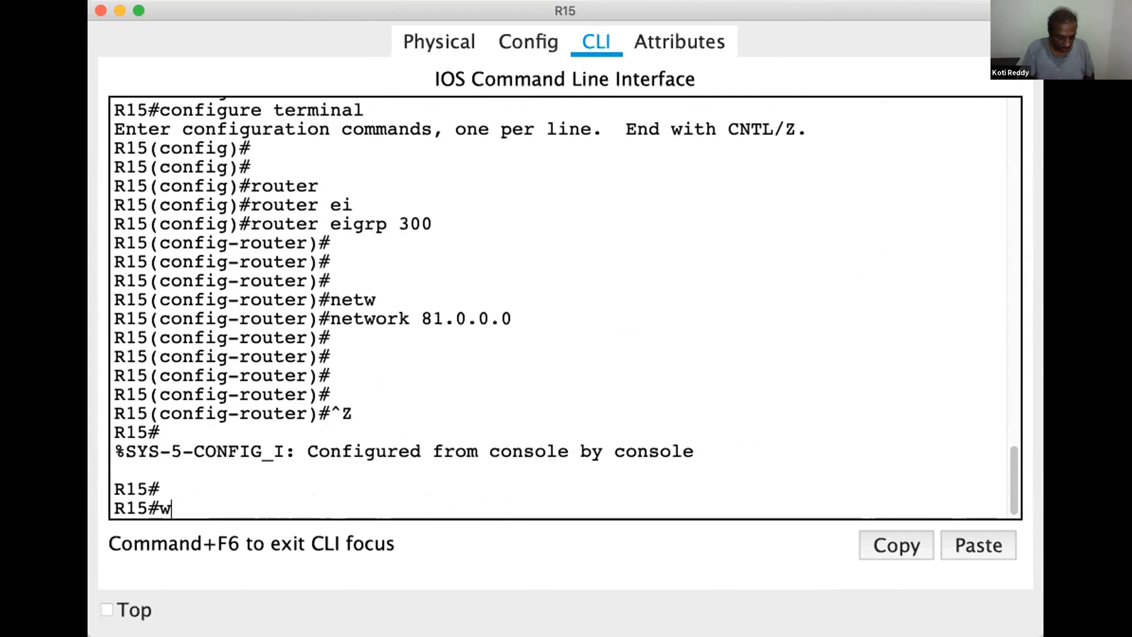
pyautogui.write('r')
pyautogui.press('Return')
pyautogui.press('Return')
pyautogui.press('Return')
pyautogui.press('Return')
pyautogui.press('Return')
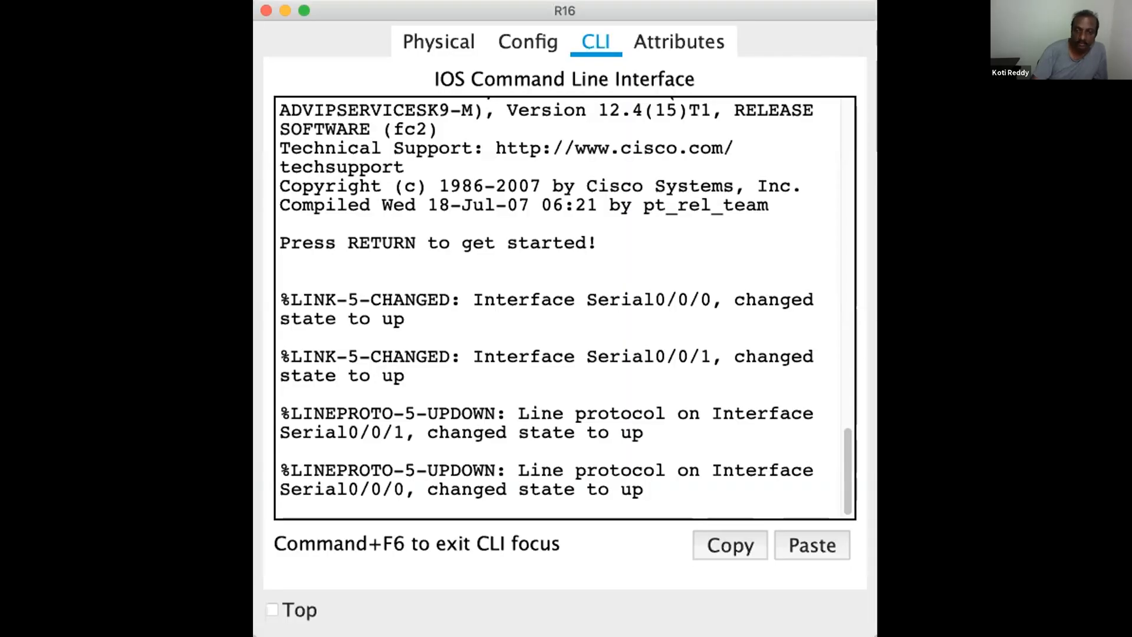
# Start a command line session on router R16 and enter privileged mode with en
pyautogui.press('Return')
pyautogui.press('Return')
pyautogui.press('Return')
pyautogui.press('Return')
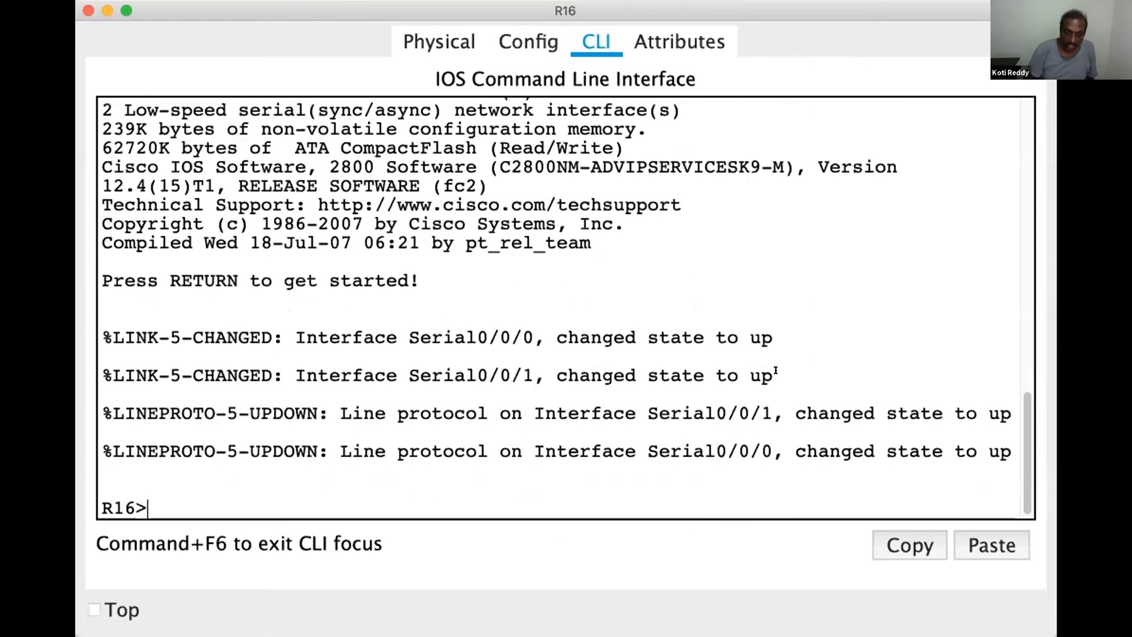
pyautogui.press('Return')
pyautogui.write('en')
pyautogui.press('Return')
pyautogui.press('Return')
# Display R16's routing table with show ip route
pyautogui.write('s')
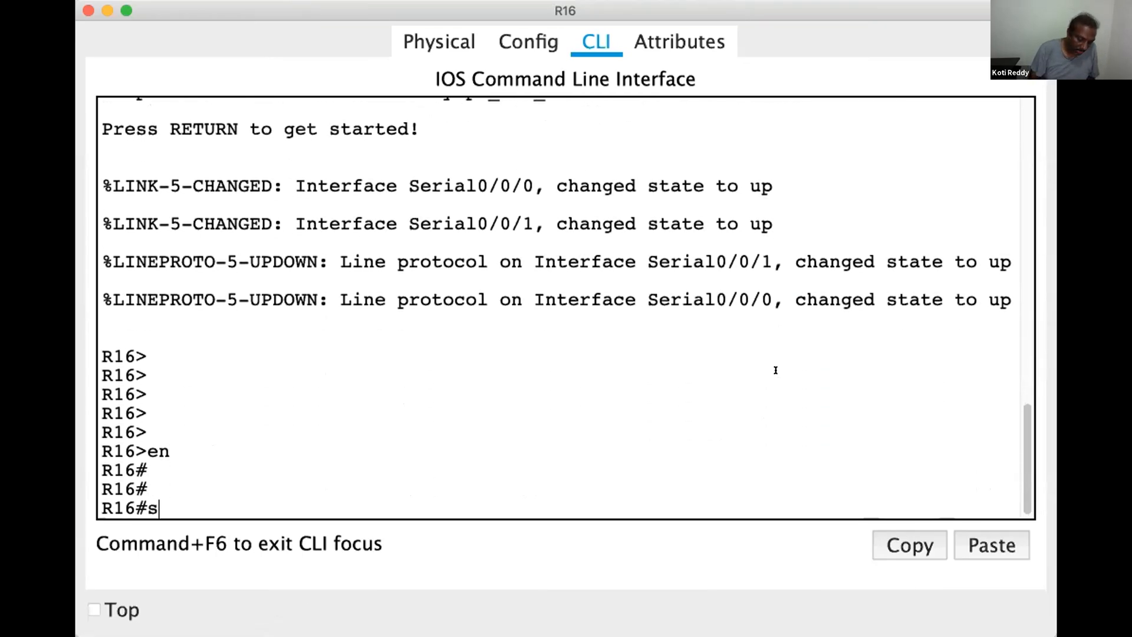
pyautogui.write('how ip route')
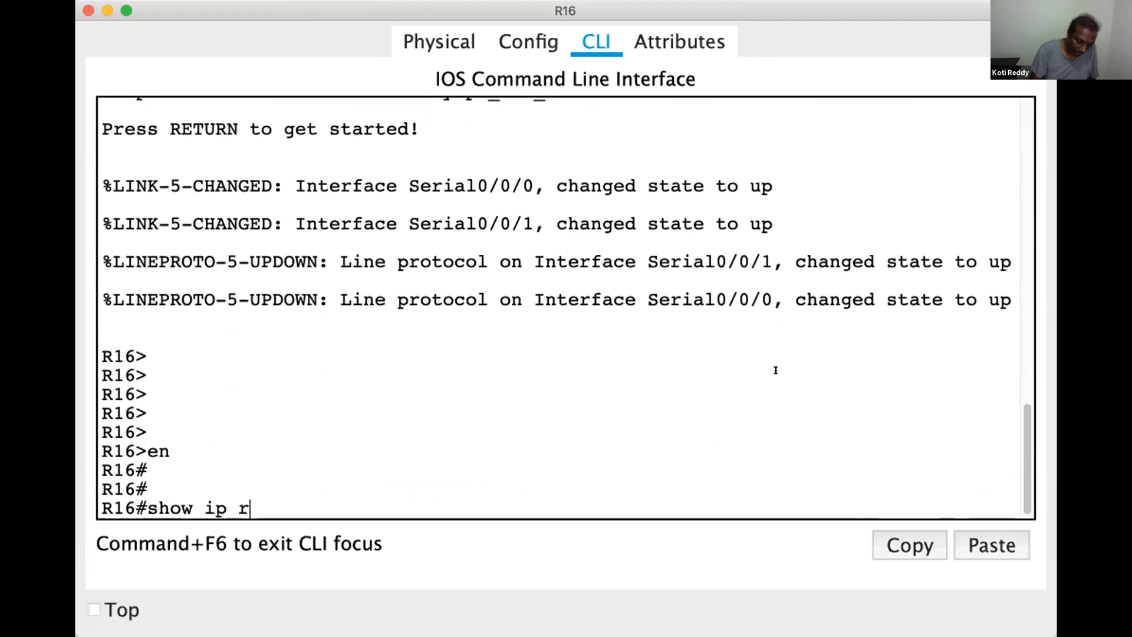
pyautogui.press('Tab')
pyautogui.press('Return')
pyautogui.press('Return')
pyautogui.press('Return')
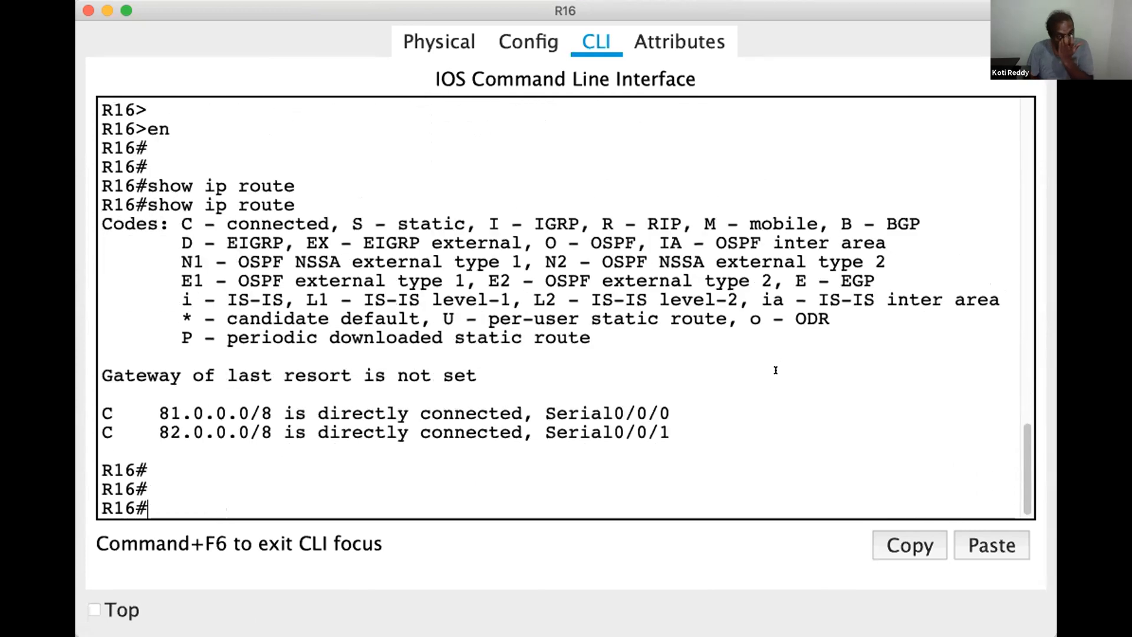
# Enter global configuration mode on R16 with configure terminal
pyautogui.write('conf')
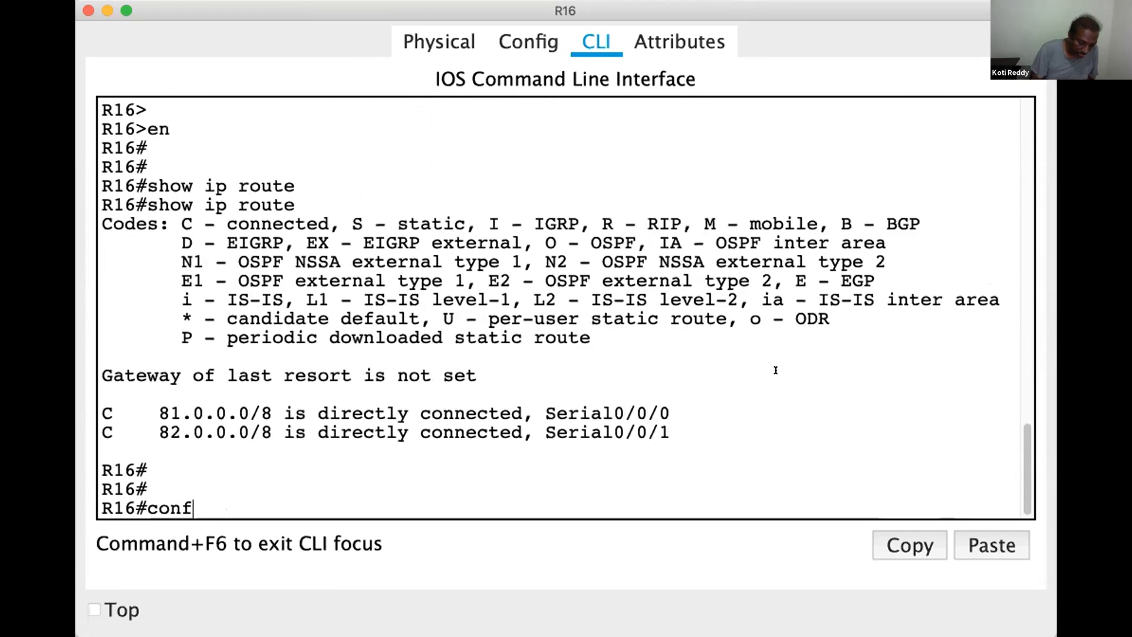
pyautogui.press('Tab')
pyautogui.write('t')
# Start EIGRP for autonomous system 300 on R16 with router eigrp 300
pyautogui.press('Tab')
pyautogui.press('Return')
pyautogui.press('Return')
pyautogui.write('router')
pyautogui.press('Tab')
pyautogui.write('ei')
# Advertise network 81.0.0.0 in R16's EIGRP 300 process
pyautogui.press('Tab')
pyautogui.write('300')
pyautogui.press('Return')
pyautogui.press('Return')
pyautogui.press('Return')
pyautogui.press('Return')
pyautogui.write('netw')
pyautogui.press('Tab')
pyautogui.write('81.0.0.0')
pyautogui.press('Return')
pyautogui.press('Return')
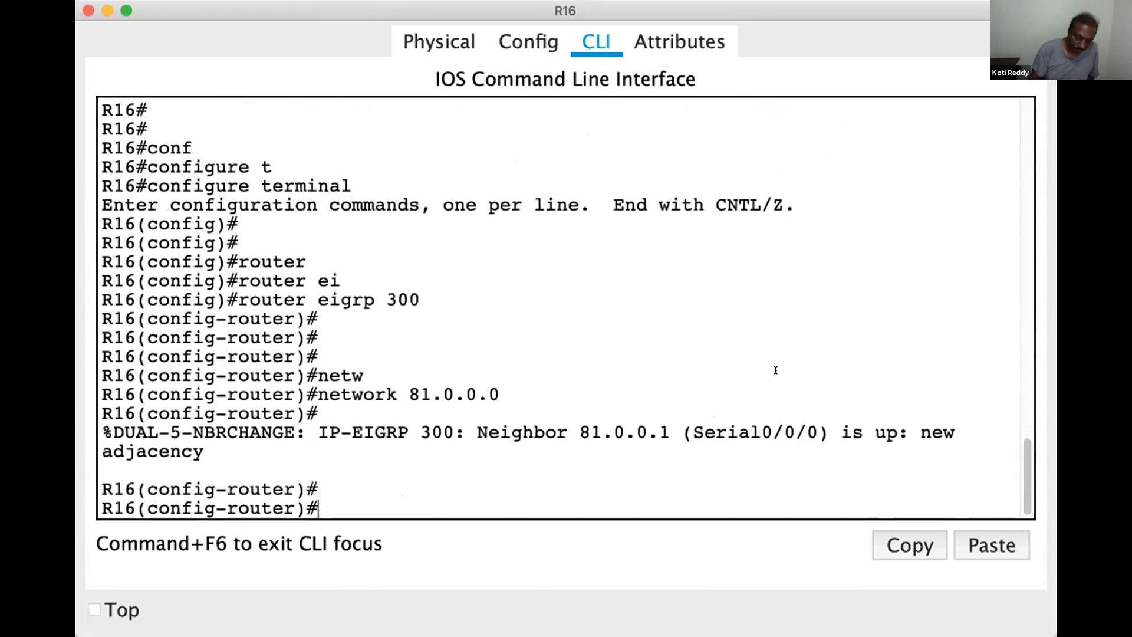
# Add network 82.0.0.0 to R16's EIGRP 300 process
pyautogui.write('netw')
pyautogui.press('Tab')
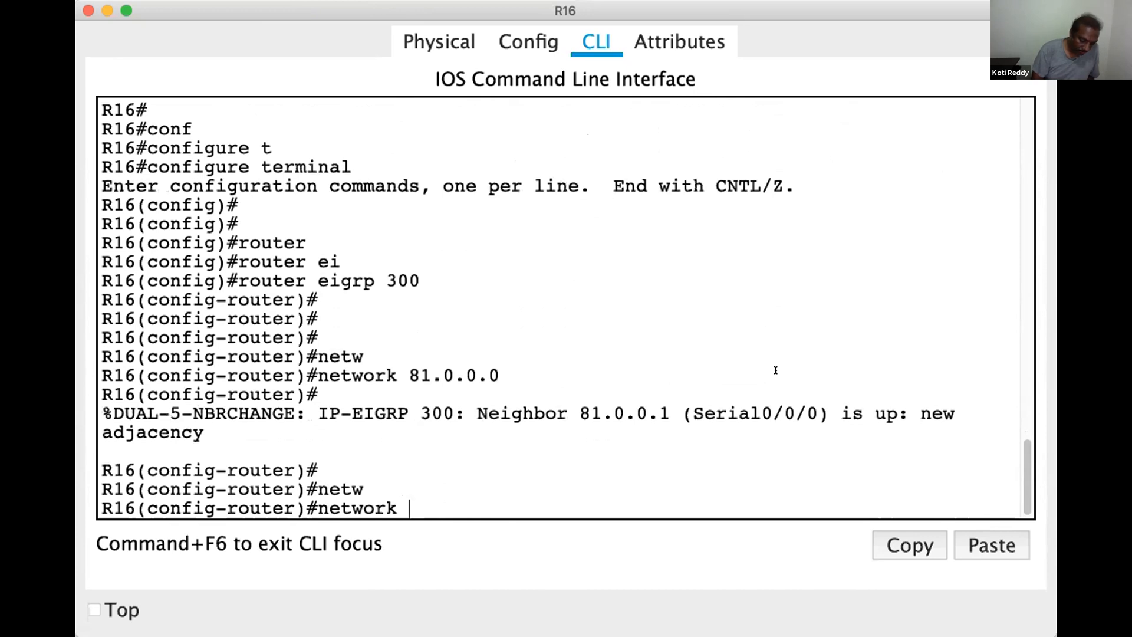
pyautogui.write('82.0.0.0')
pyautogui.press('Return')
pyautogui.press('Return')
pyautogui.press('Return')
pyautogui.press('Return')
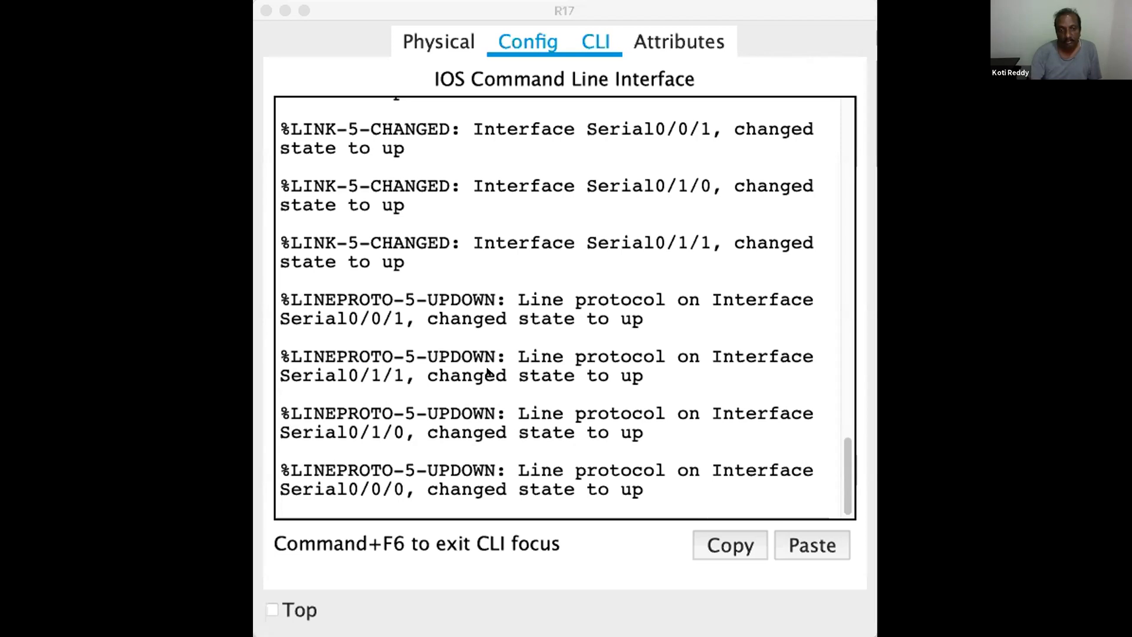
# Widen R17's command-line window and enter privileged EXEC mode with en
pyautogui.click(453, 356)
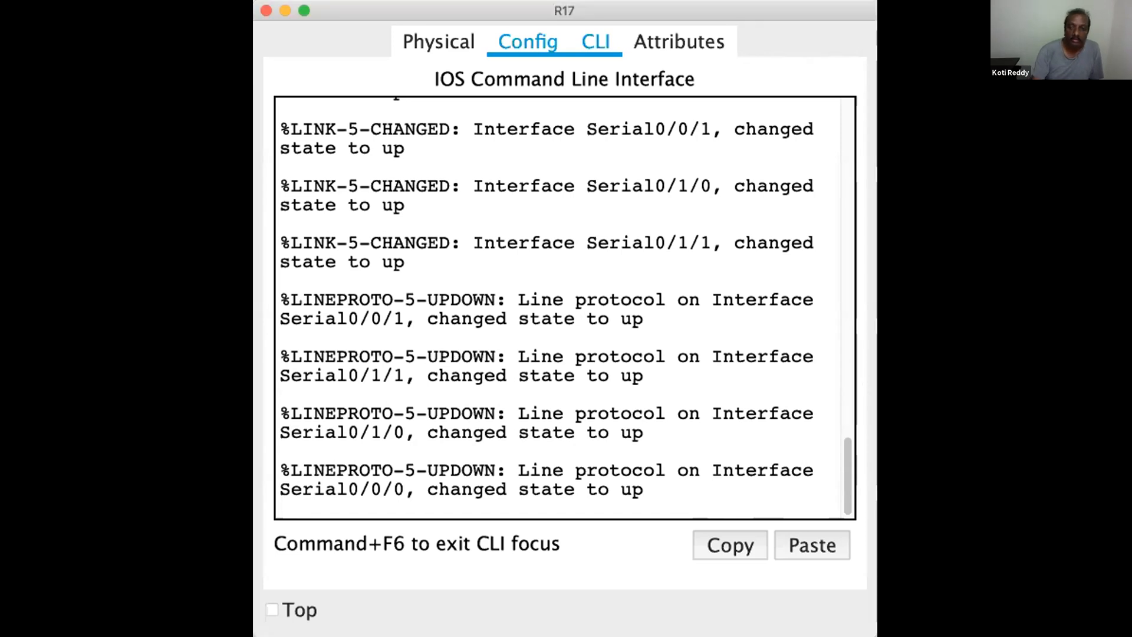
pyautogui.moveTo(877, 378); pyautogui.dragTo(1077, 366)
pyautogui.press('Return')
pyautogui.press('Return')
pyautogui.press('Return')
pyautogui.press('Return')
pyautogui.press('Return')
pyautogui.press('Return')
pyautogui.write('en')
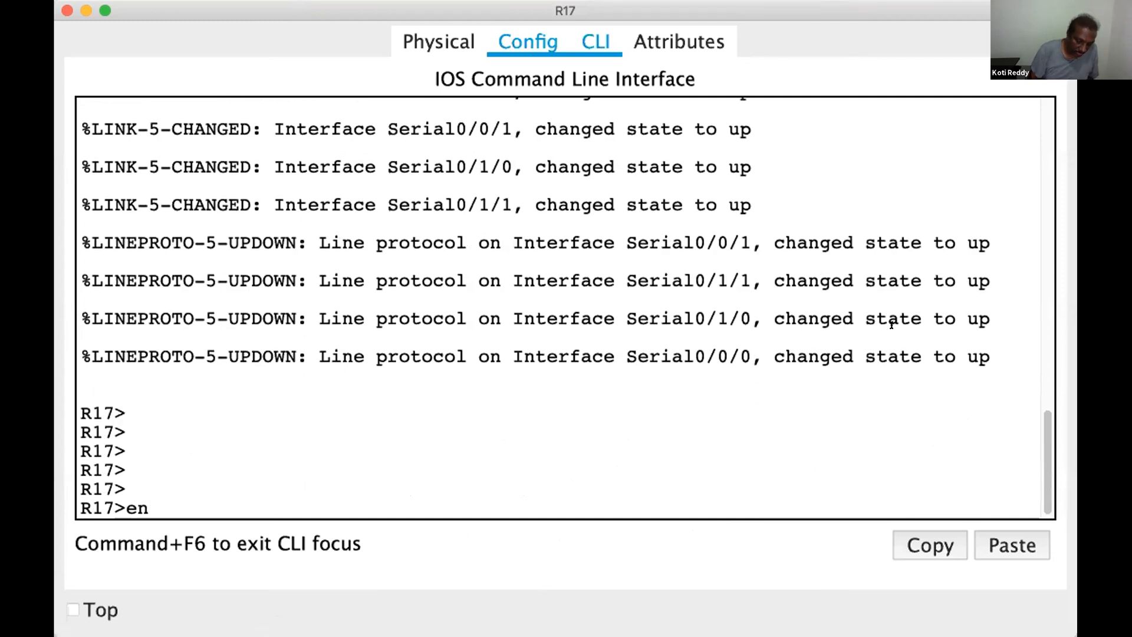
pyautogui.press('Return')
pyautogui.press('Return')
# Display R17's routing table with show ip route
pyautogui.write('show ip route')
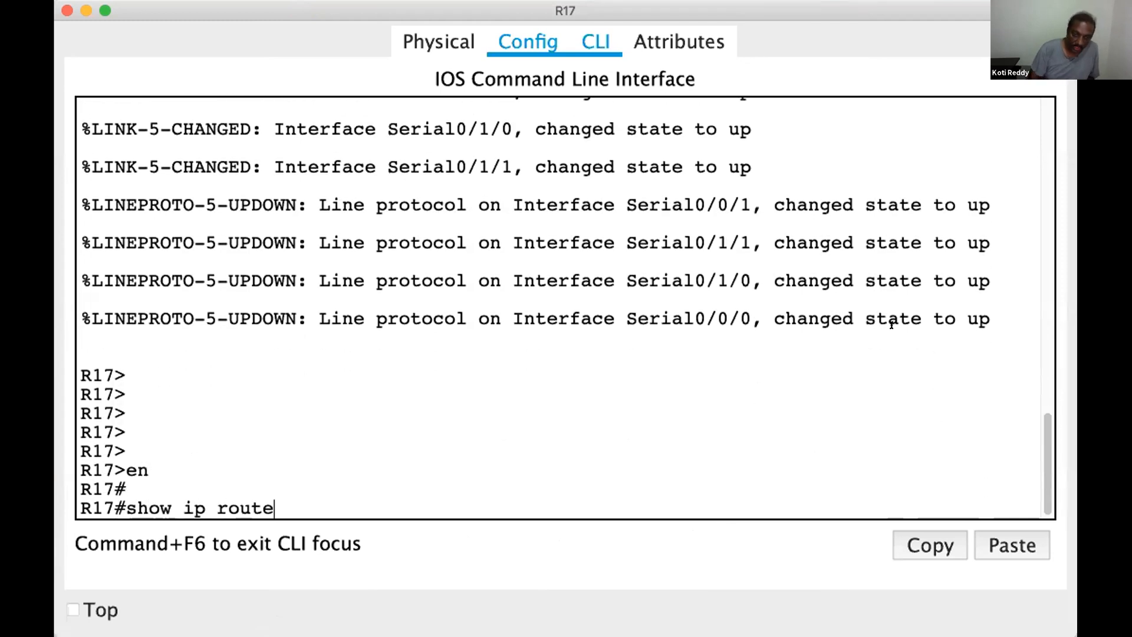
pyautogui.press('Return')
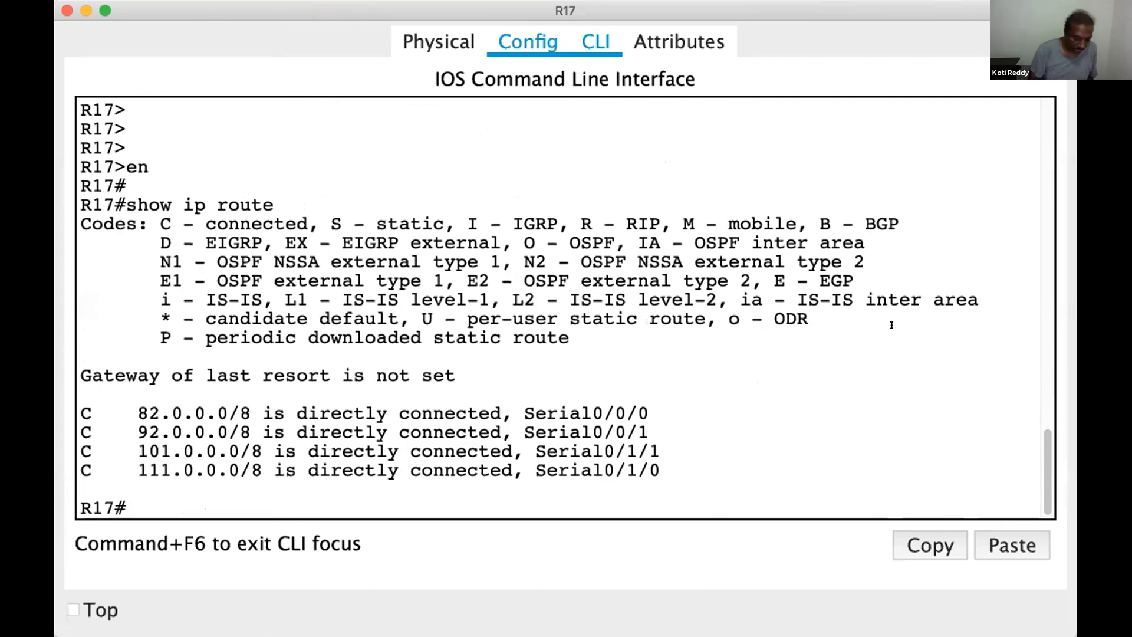
# Enter global configuration mode on R17 with configure terminal
pyautogui.write('conf')
pyautogui.press('Tab')
pyautogui.write('t')
pyautogui.press('Tab')
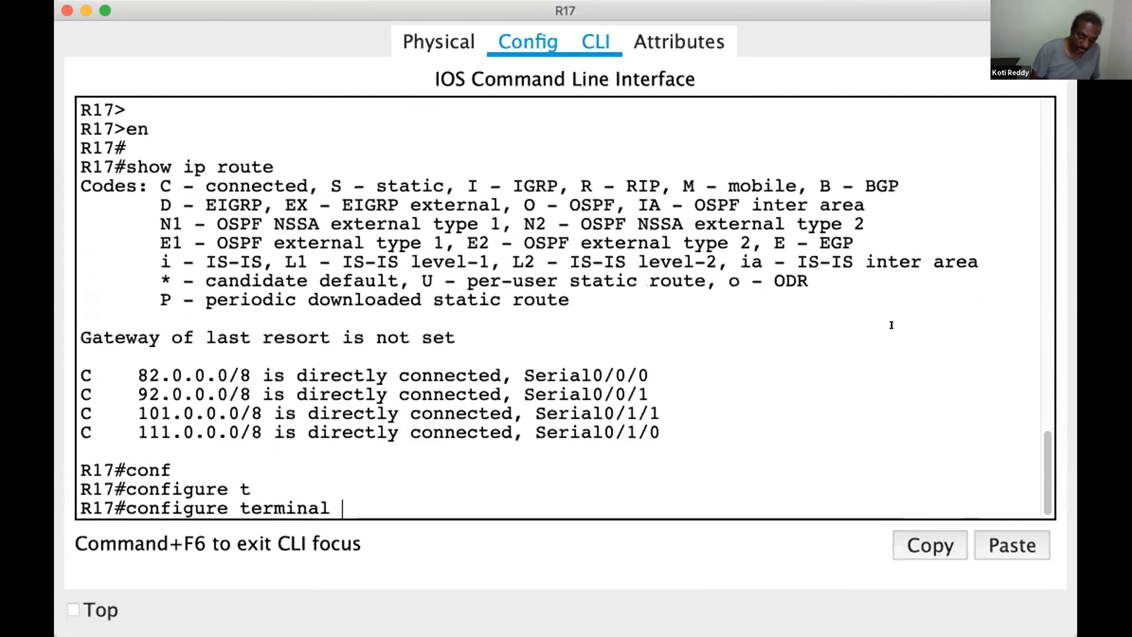
pyautogui.press('Return')
pyautogui.press('Return')
pyautogui.press('Return')
# Start EIGRP for autonomous system 300 on R17 with router eigrp 300
pyautogui.write('rou')
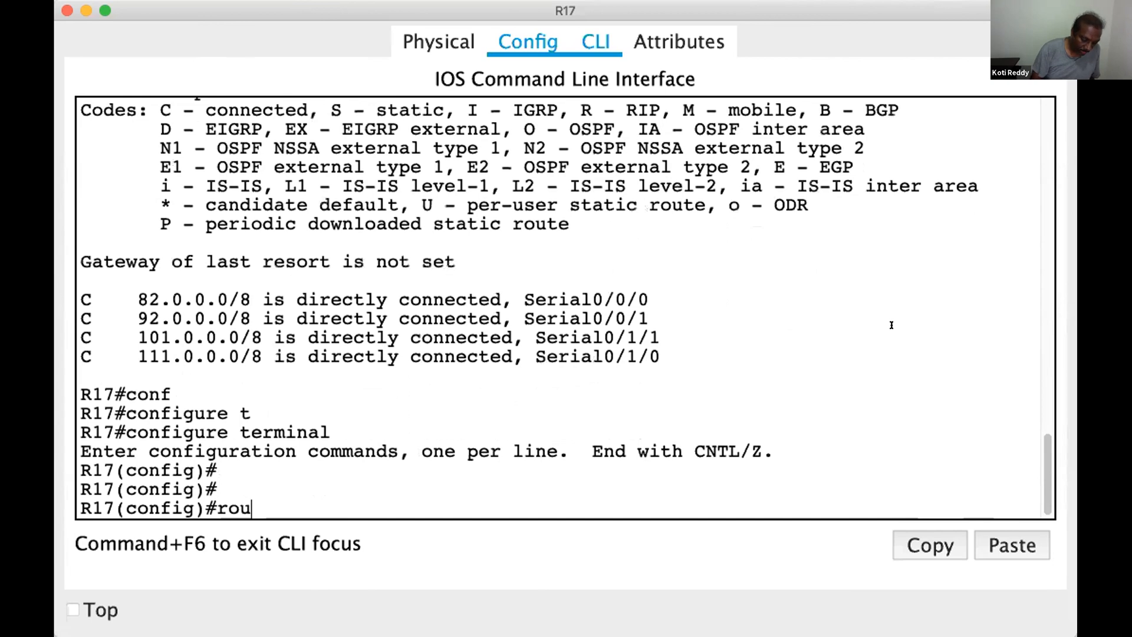
pyautogui.write('ter')
pyautogui.press('Tab')
pyautogui.write('ei')
pyautogui.press('Tab')
pyautogui.write('3')
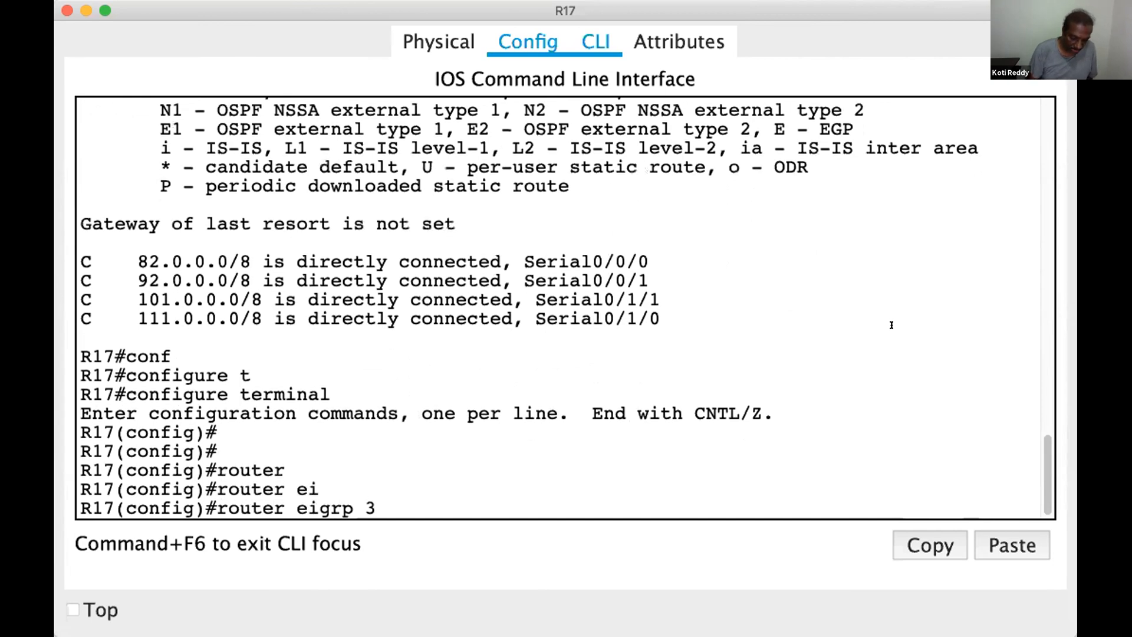
pyautogui.write('00')
pyautogui.press('Return')
pyautogui.press('Return')
# Advertise network 82.0.0.0 in R17's EIGRP 300 process
pyautogui.write('net')
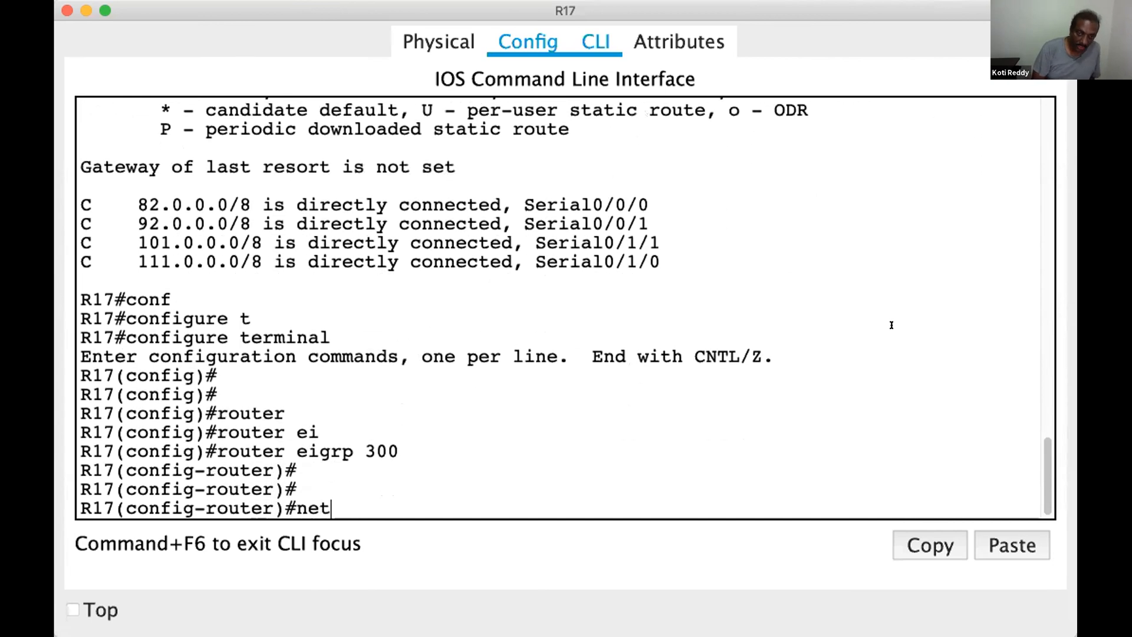
pyautogui.write('w')
pyautogui.press('Tab')
pyautogui.write('82.0.0.0')
pyautogui.press('Return')
pyautogui.press('Return')
pyautogui.press('Return')
pyautogui.press('Return')
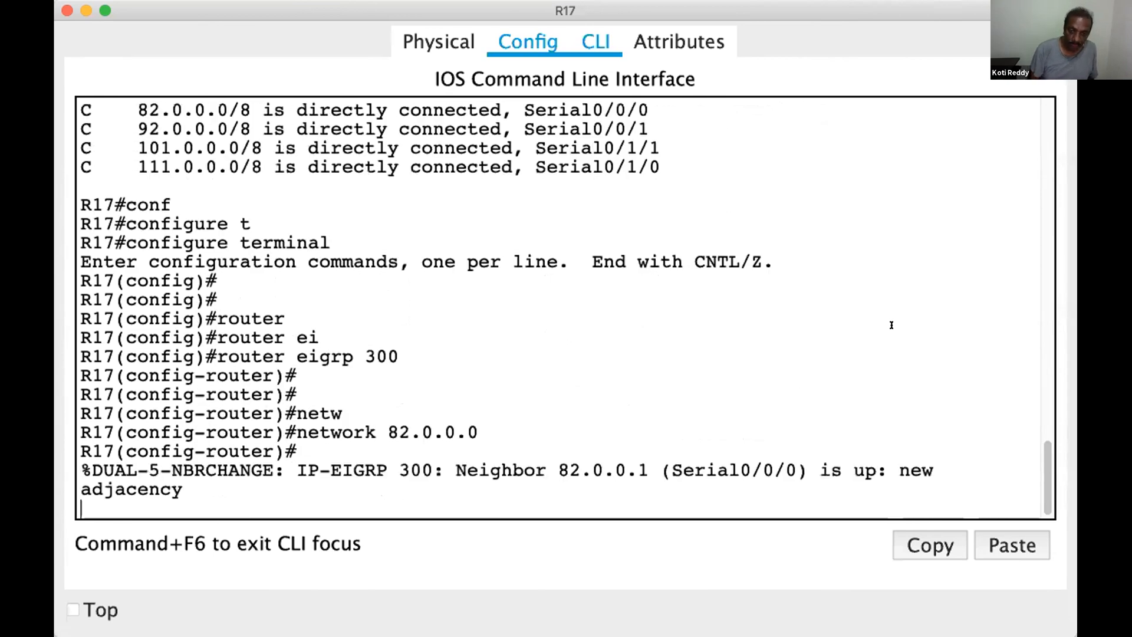
# Leave configuration mode on R17 and save its configuration with wr
pyautogui.hotkey('ctrl', 'z')
pyautogui.press('Return')
pyautogui.press('Return')
pyautogui.press('Return')
pyautogui.write('wr')
pyautogui.press('Return')
pyautogui.press('Return')
pyautogui.press('Return')
pyautogui.press('Return')
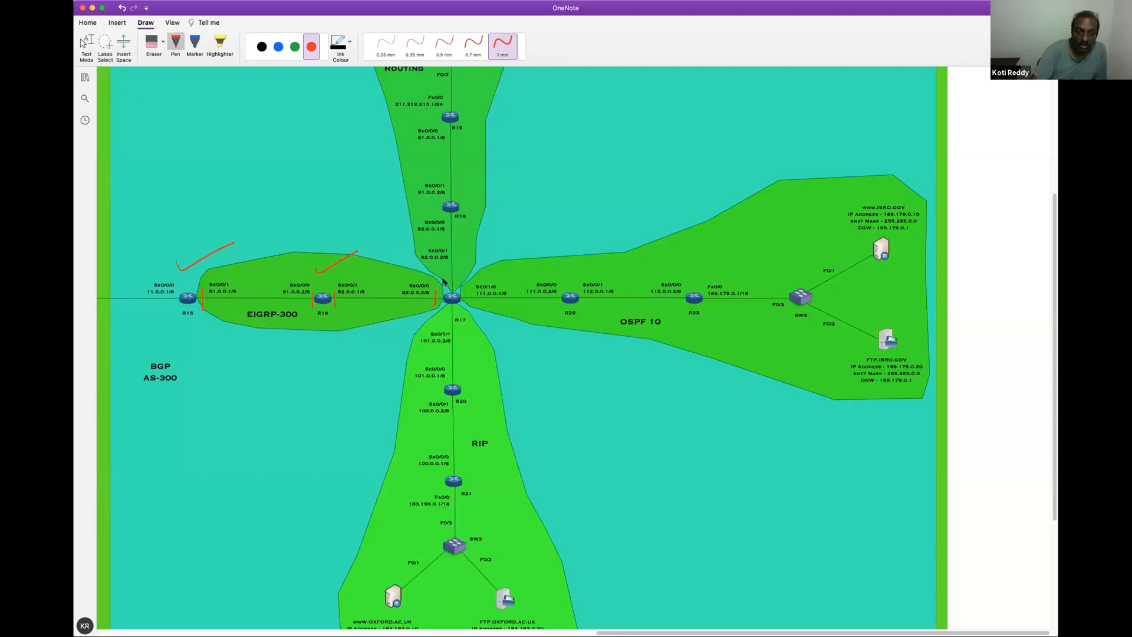
# Switch to the OneNote network diagram, tick off R17 and mark R16's Se0/0/0 link in red ink
pyautogui.moveTo(446, 286); pyautogui.dragTo(466, 271)
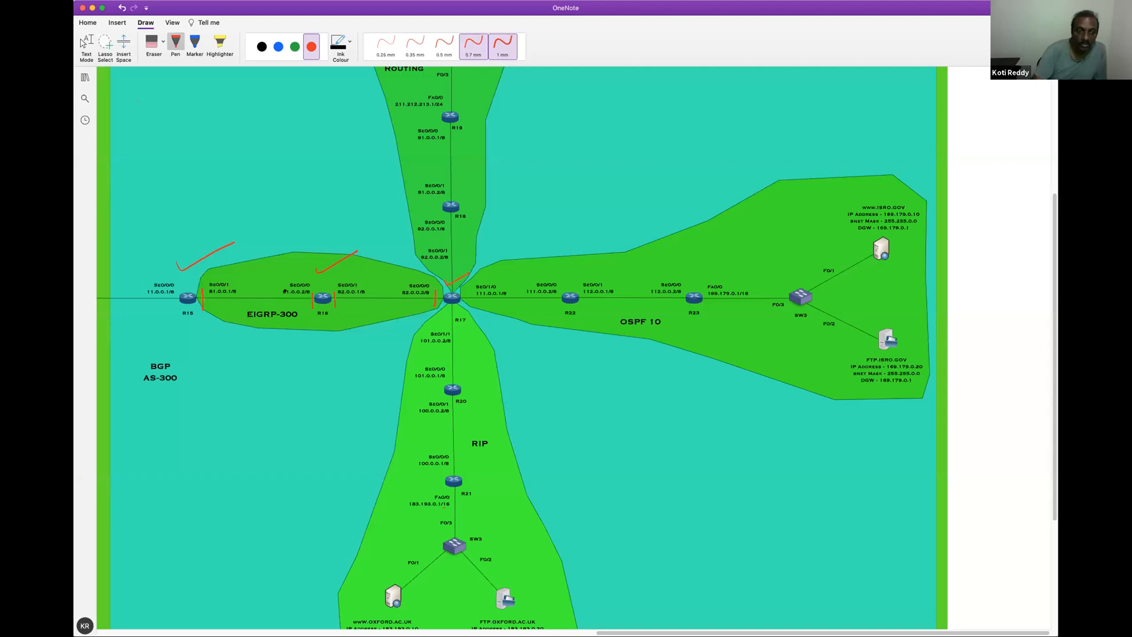
pyautogui.moveTo(296, 263)
pyautogui.mouseDown()
pyautogui.moveTo(213, 276)
pyautogui.moveTo(285, 348)
pyautogui.moveTo(309, 277)
pyautogui.mouseUp()
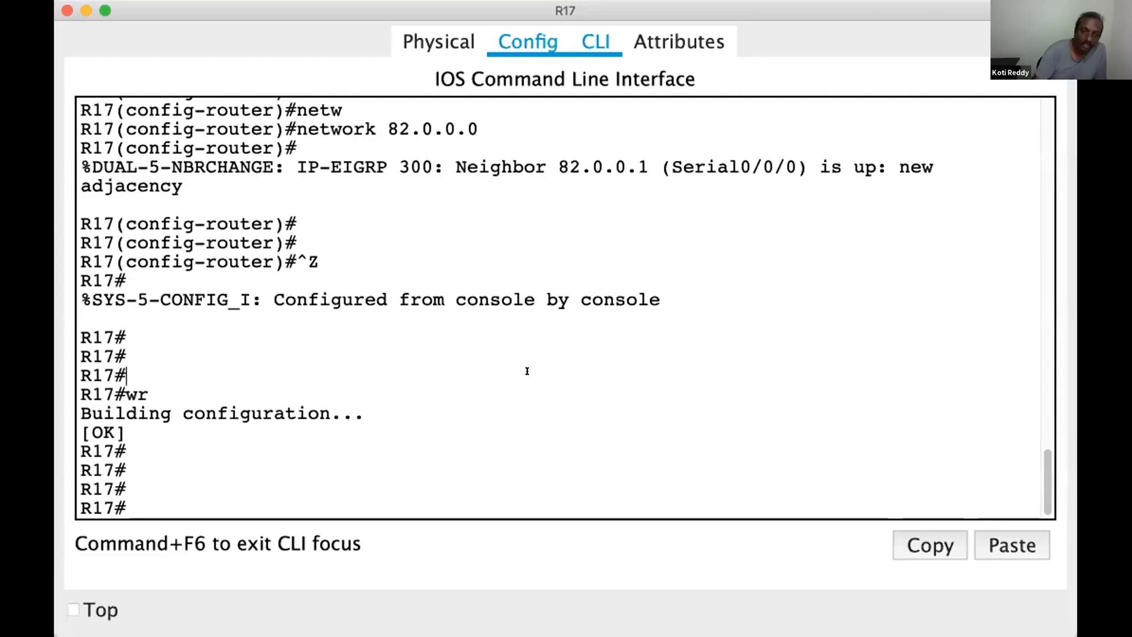
# Switch back to R17's command line and display its routing table again with show ip route
pyautogui.press('Return')
pyautogui.press('Return')
pyautogui.write('show ip route')
pyautogui.press('Return')
pyautogui.press('Return')
pyautogui.press('Return')
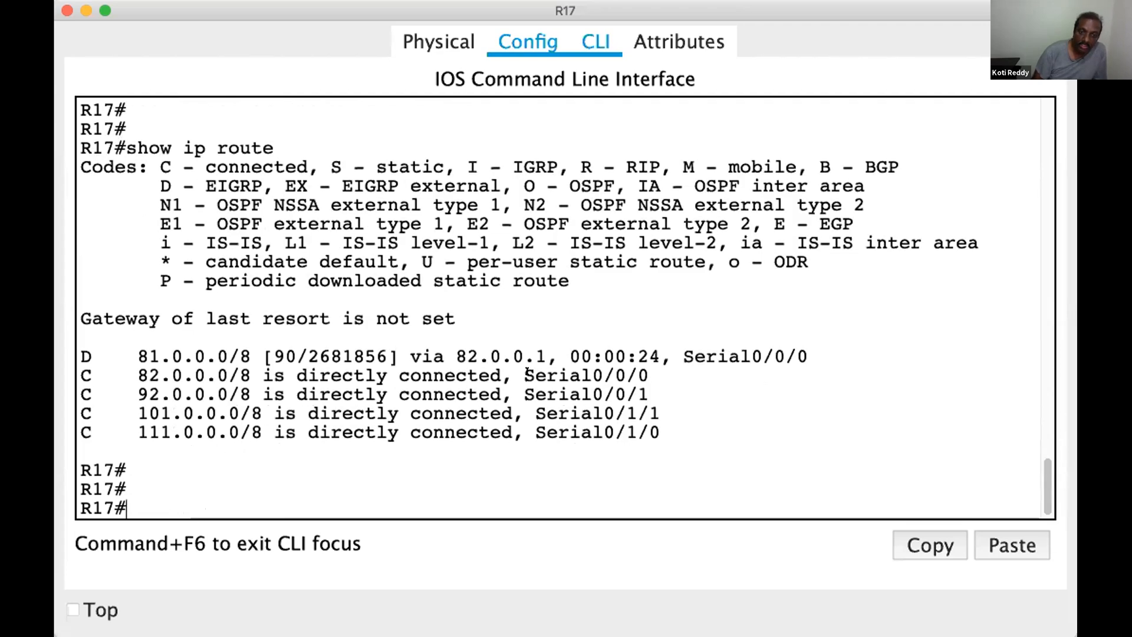
# Highlight the 81.0.0.0/8 route, its D code and the EIGRP entries in the code legend
pyautogui.moveTo(131, 353); pyautogui.dragTo(809, 357)
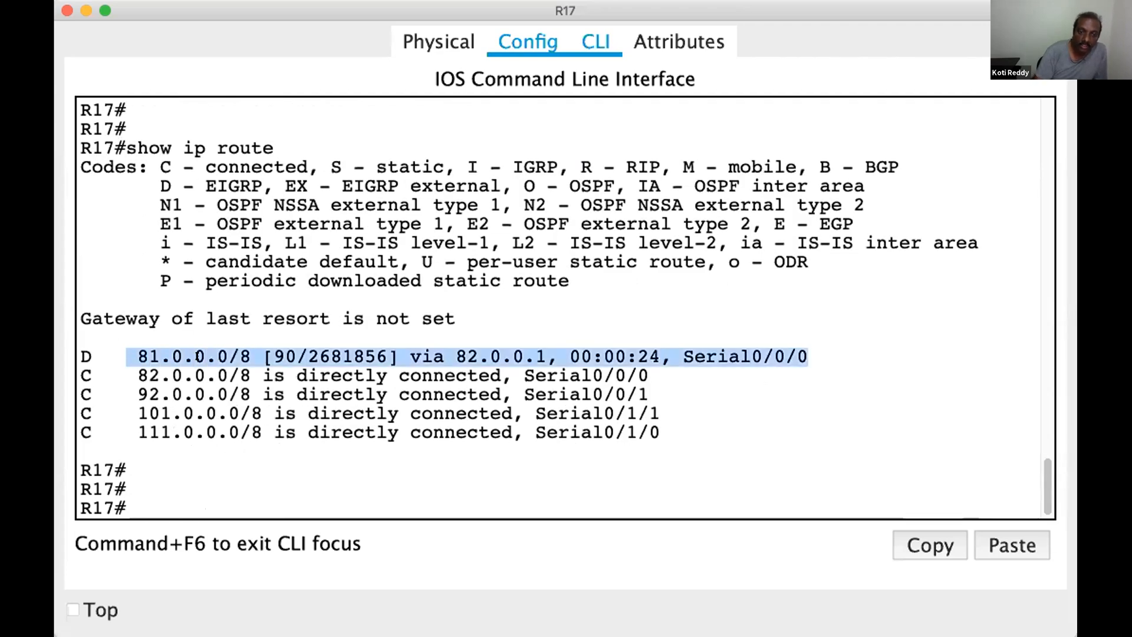
pyautogui.moveTo(103, 355); pyautogui.dragTo(59, 342)
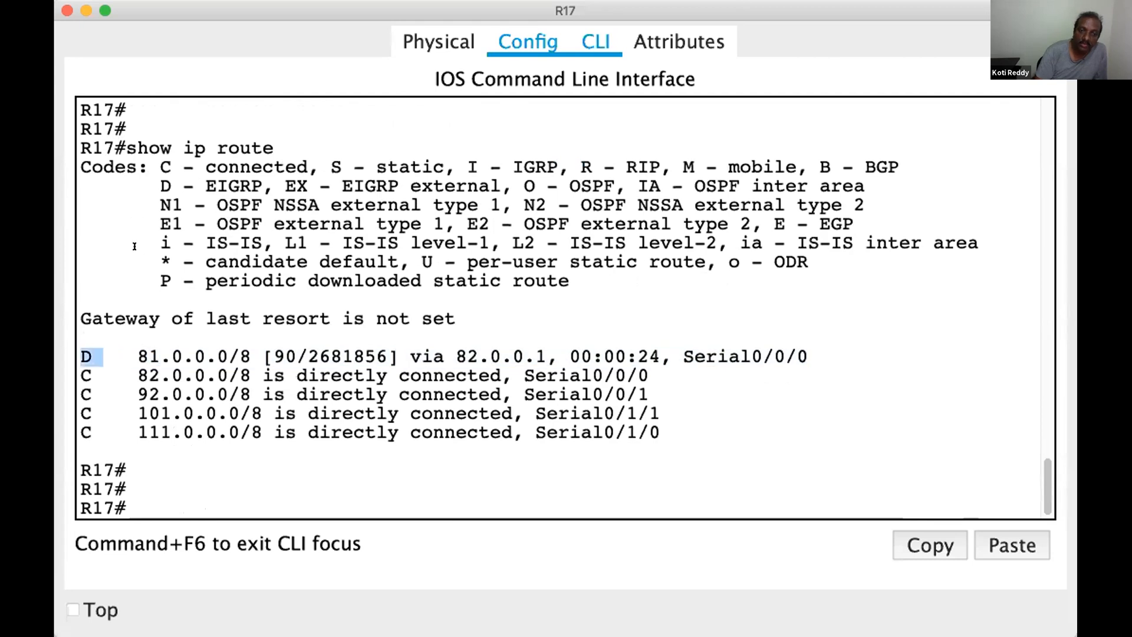
pyautogui.moveTo(158, 187); pyautogui.dragTo(502, 188)
pyautogui.click(424, 155)
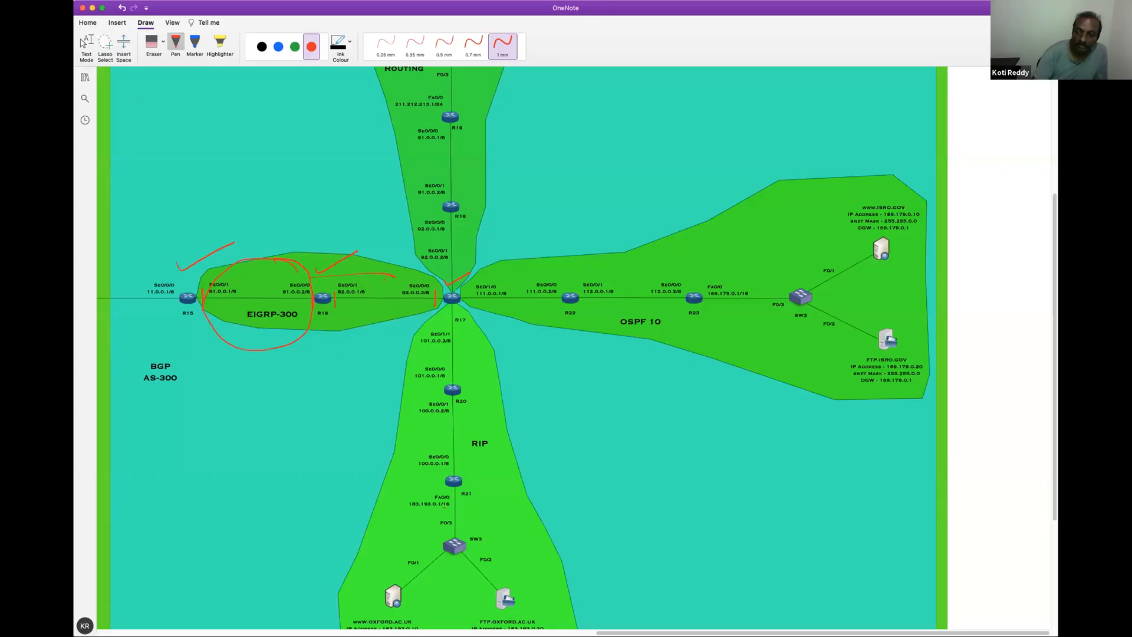
# In the OneNote diagram's RIP area, draw a red cross beside R21's Fa0/0 and mark its Se0/0/0 side with strokes
pyautogui.scroll(3, 513, 348)
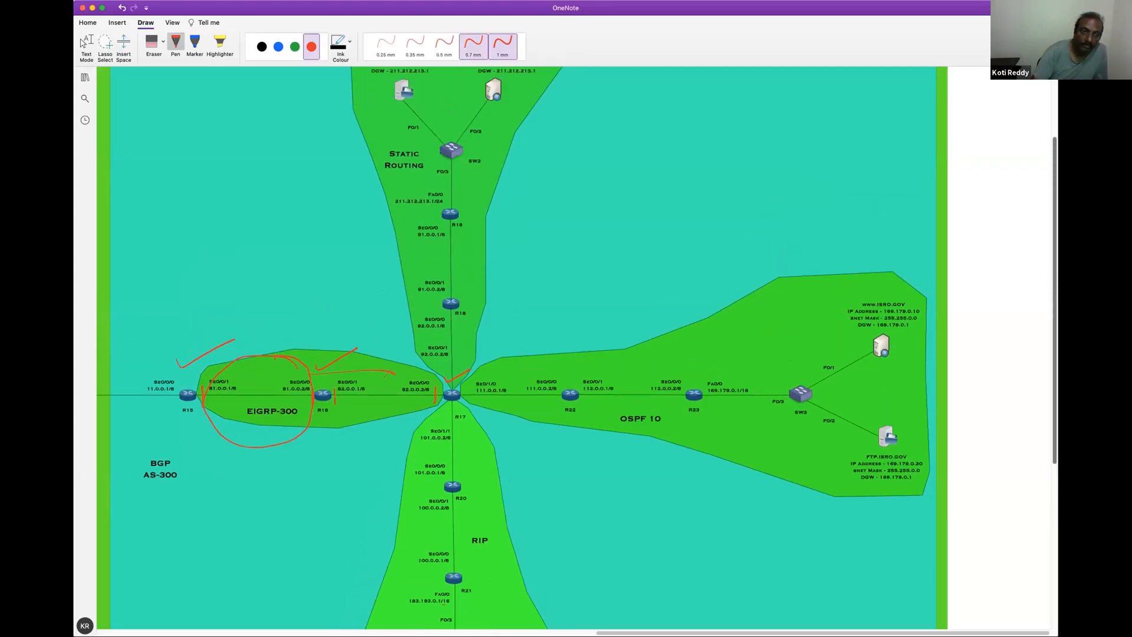
pyautogui.scroll(-5, 513, 348)
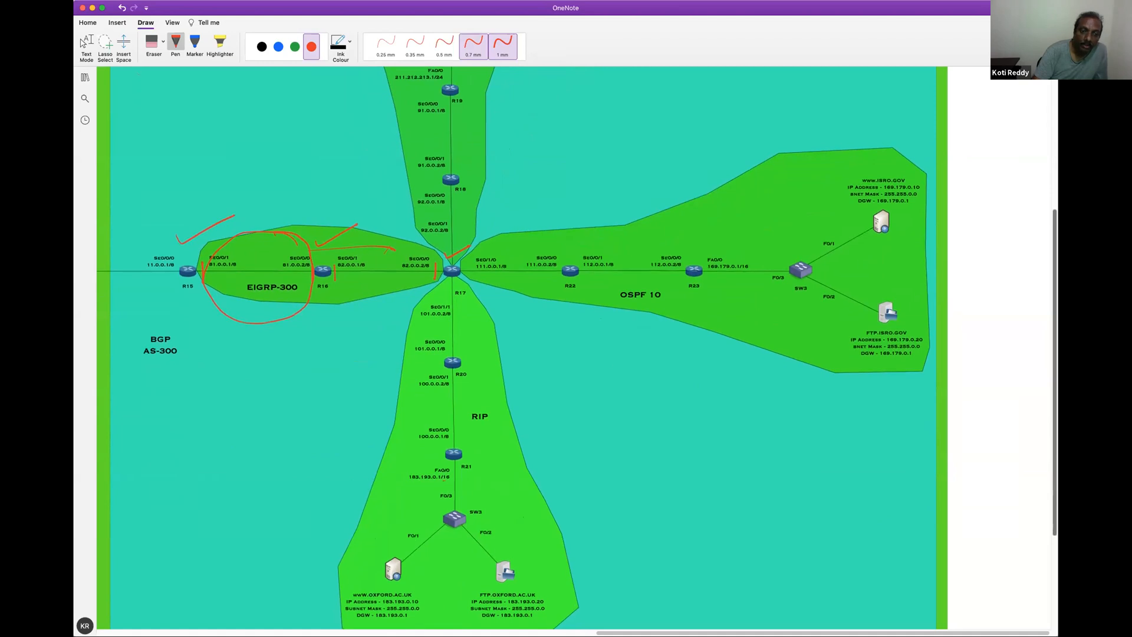
pyautogui.scroll(-2, 482, 439)
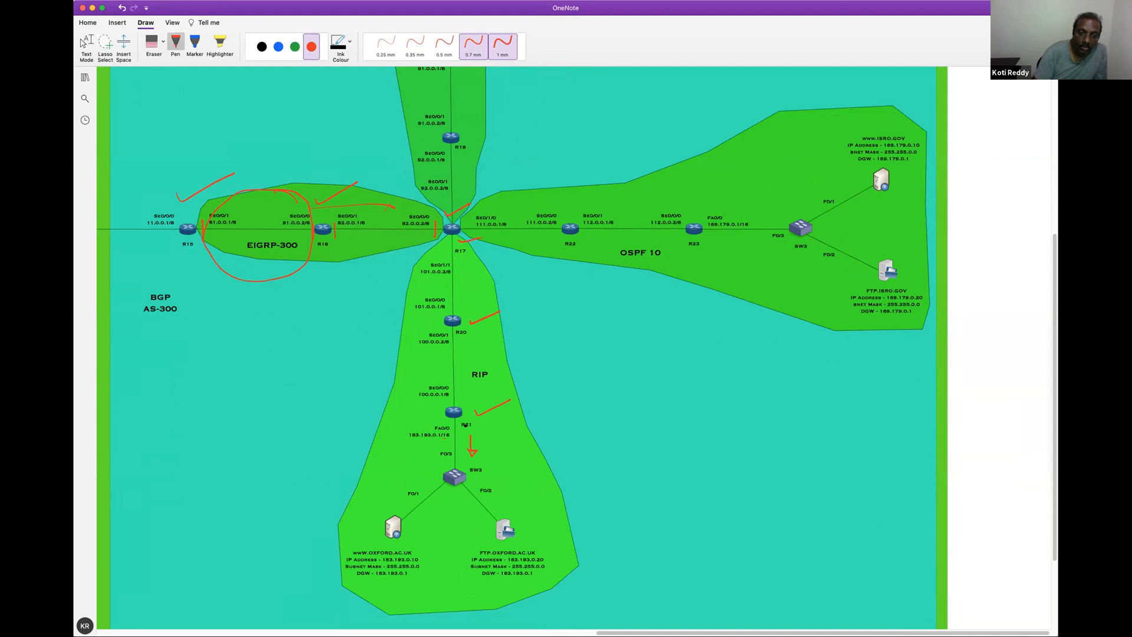
pyautogui.moveTo(423, 418); pyautogui.dragTo(429, 430)
pyautogui.moveTo(428, 419); pyautogui.dragTo(422, 430)
pyautogui.moveTo(445, 401); pyautogui.dragTo(468, 401)
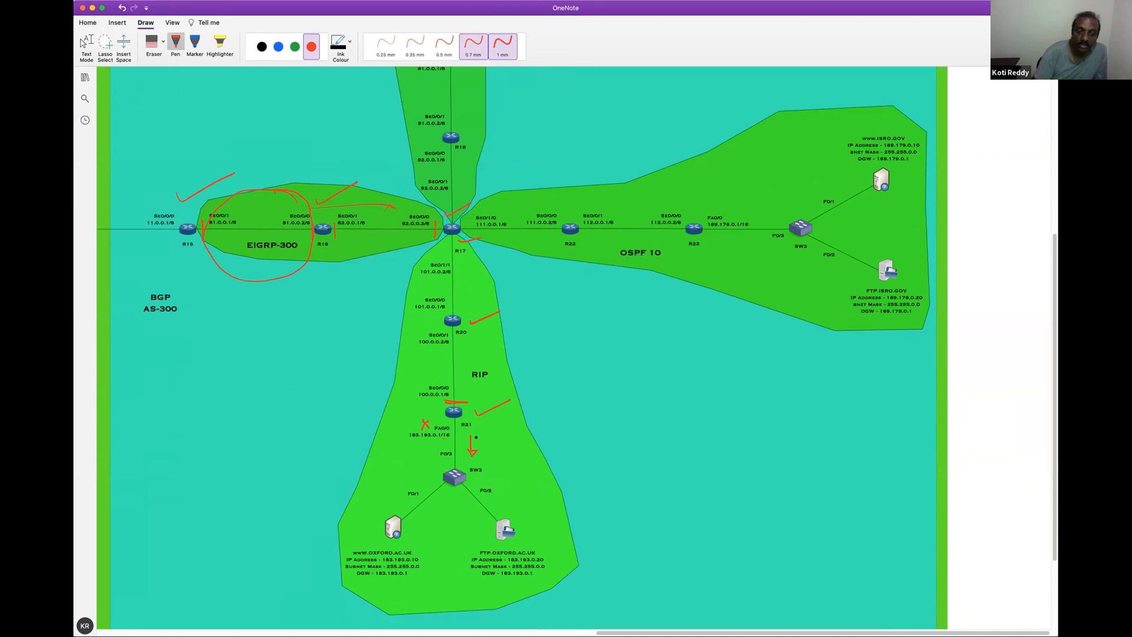
pyautogui.moveTo(477, 437); pyautogui.dragTo(478, 392)
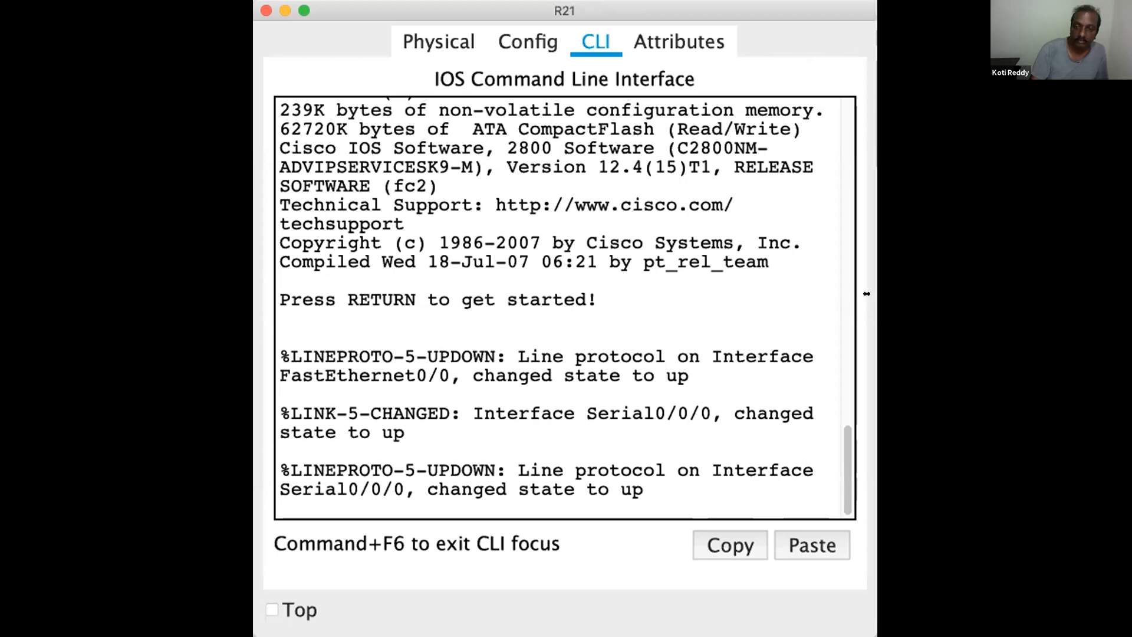
# Switch to R21's command-line window, widen it and enter privileged EXEC mode with en
pyautogui.moveTo(867, 293); pyautogui.dragTo(1078, 295)
pyautogui.press('Return')
pyautogui.press('Return')
pyautogui.press('Return')
pyautogui.press('Return')
pyautogui.press('Return')
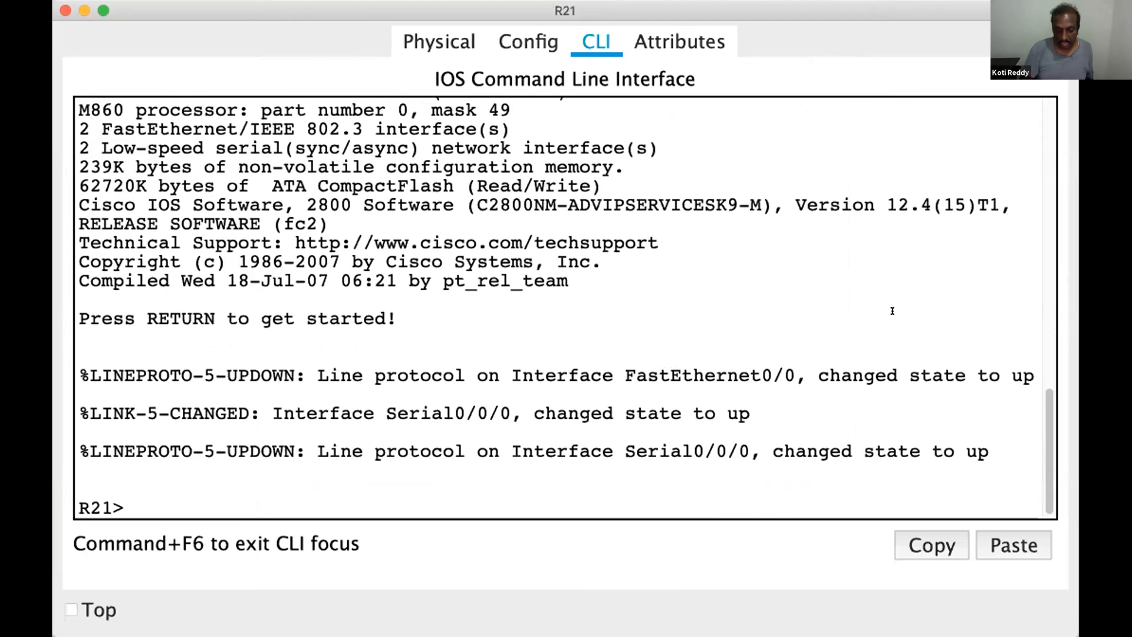
pyautogui.write('en')
pyautogui.press('Return')
pyautogui.press('Return')
pyautogui.press('Return')
pyautogui.press('Return')
pyautogui.press('Return')
pyautogui.press('Return')
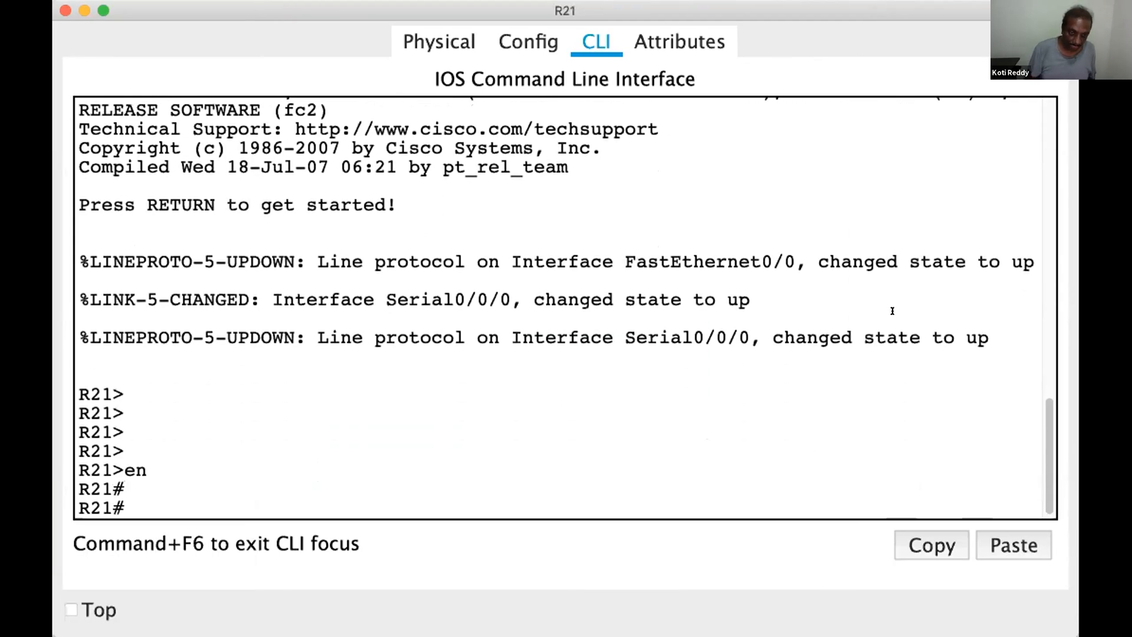
# Display R21's routing table with show ip route
pyautogui.write('sh')
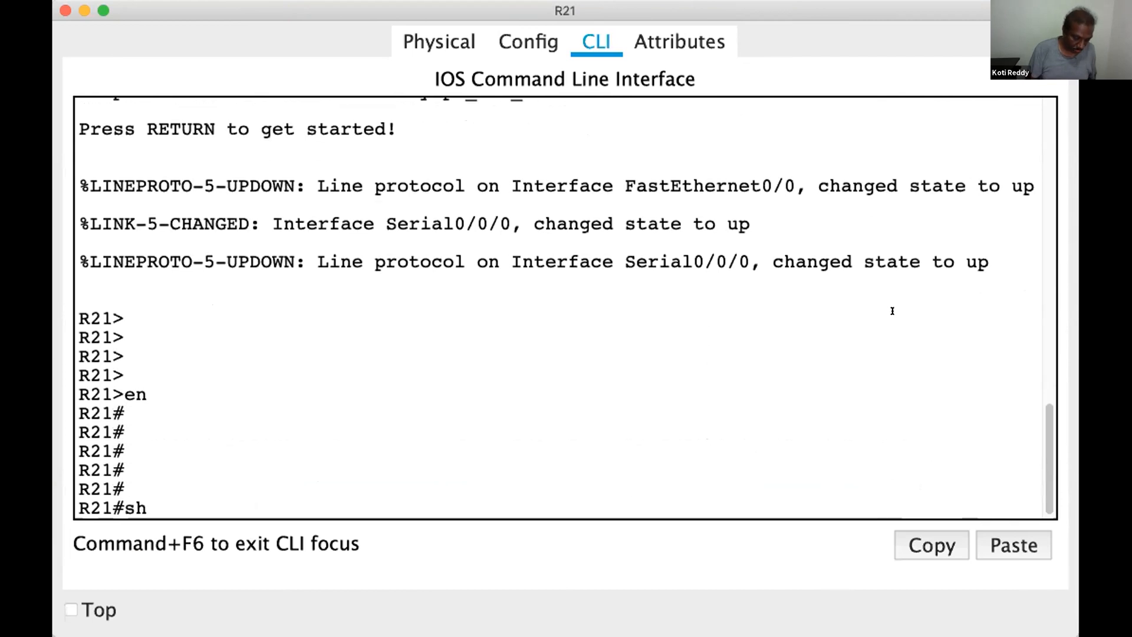
pyautogui.write('ow ip route')
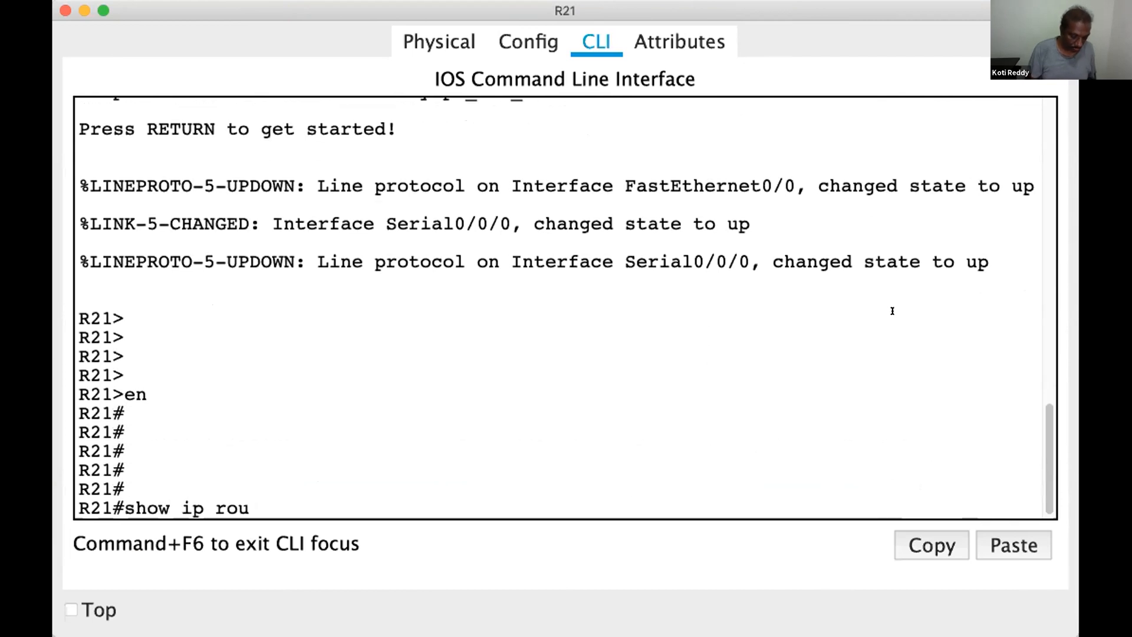
pyautogui.press('Tab')
pyautogui.press('Return')
pyautogui.press('Return')
pyautogui.press('Return')
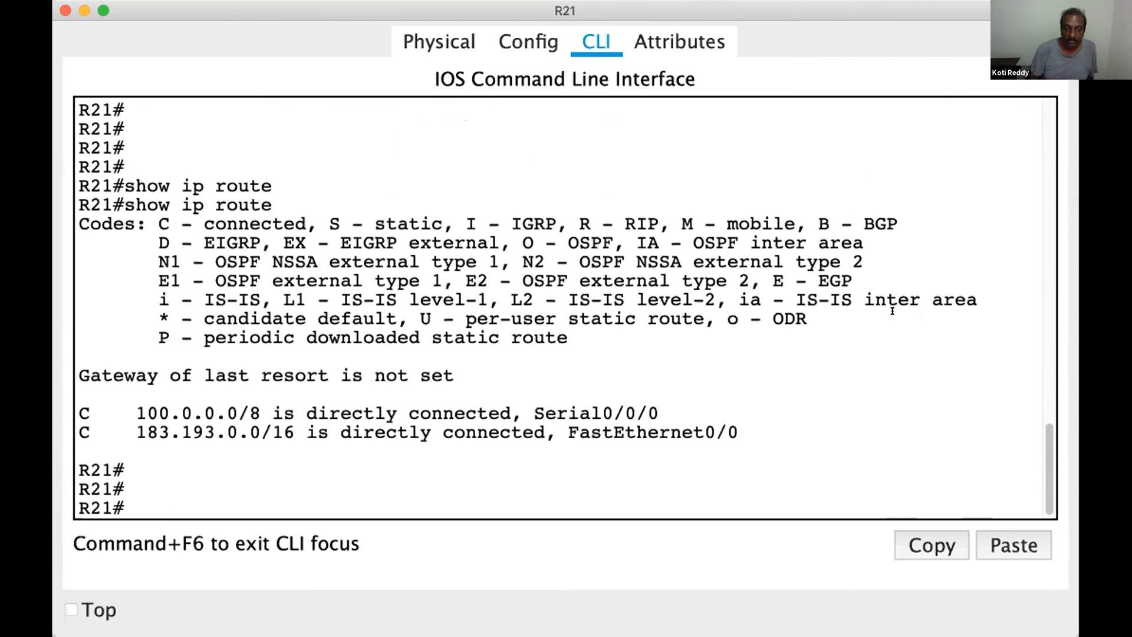
# Enter global configuration mode on R21 with configure terminal
pyautogui.write('conf')
pyautogui.press('Tab')
pyautogui.write('t')
pyautogui.press('Tab')
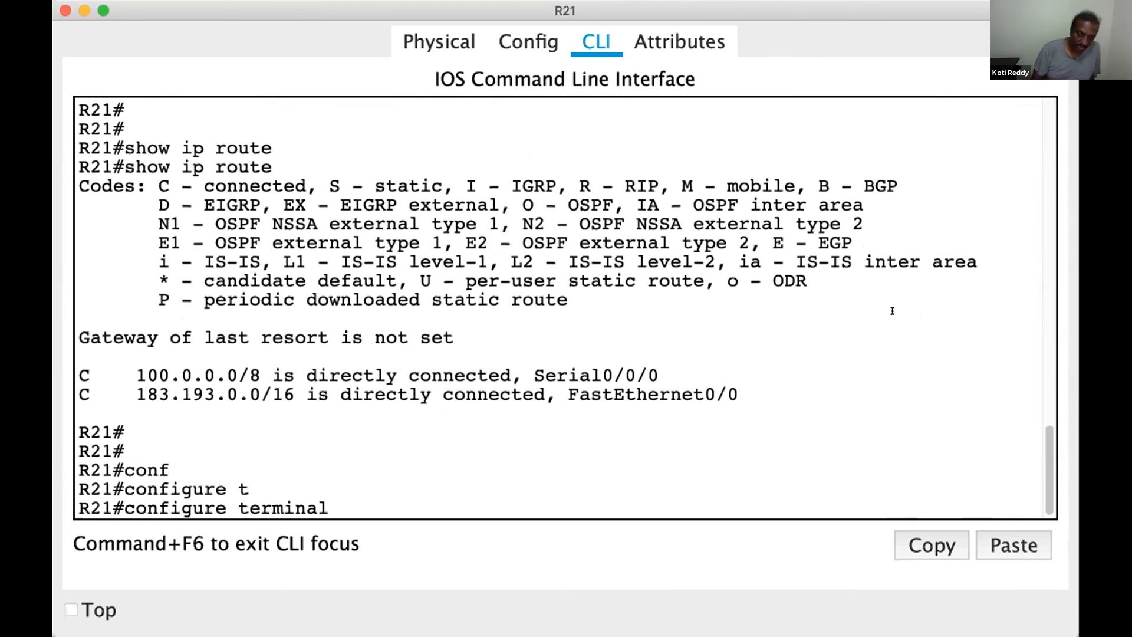
pyautogui.press('Return')
pyautogui.press('Return')
# Start the RIP routing process on R21 with router rip
pyautogui.write('router')
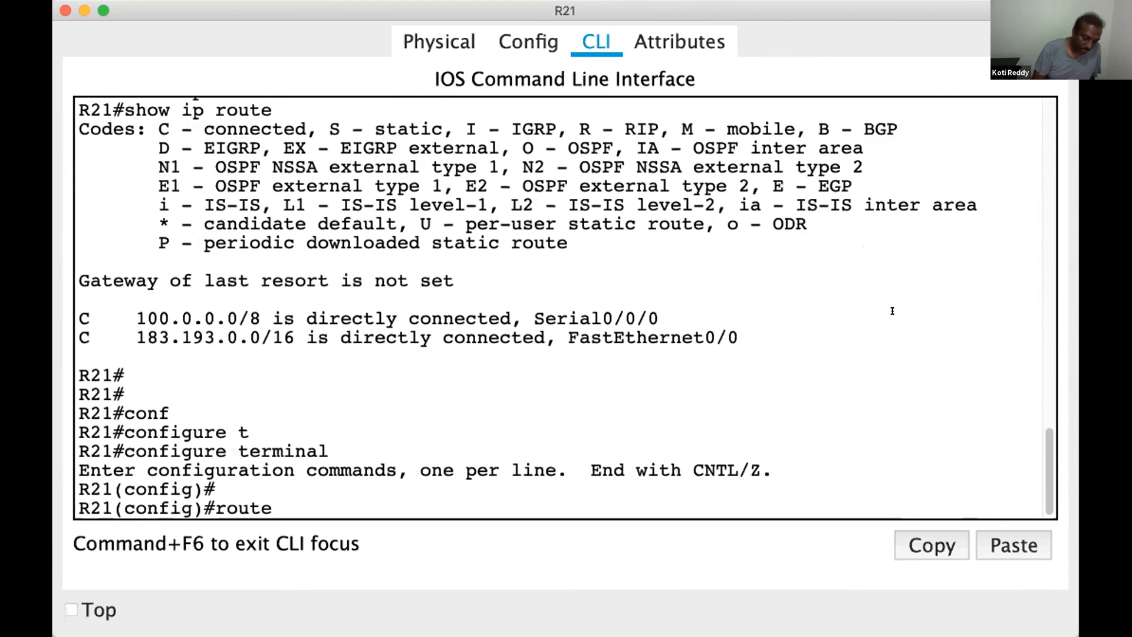
pyautogui.press('Tab')
pyautogui.write('rip')
pyautogui.press('Return')
pyautogui.press('Return')
pyautogui.press('Return')
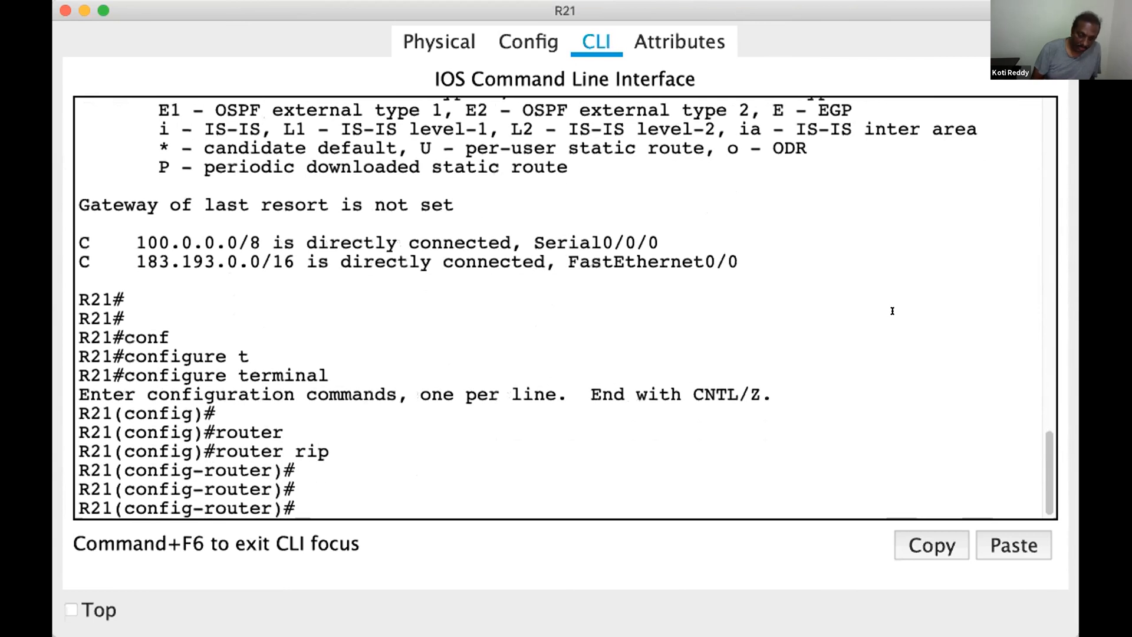
# Advertise network 100.0.0.0 in R21's RIP process
pyautogui.write('netw')
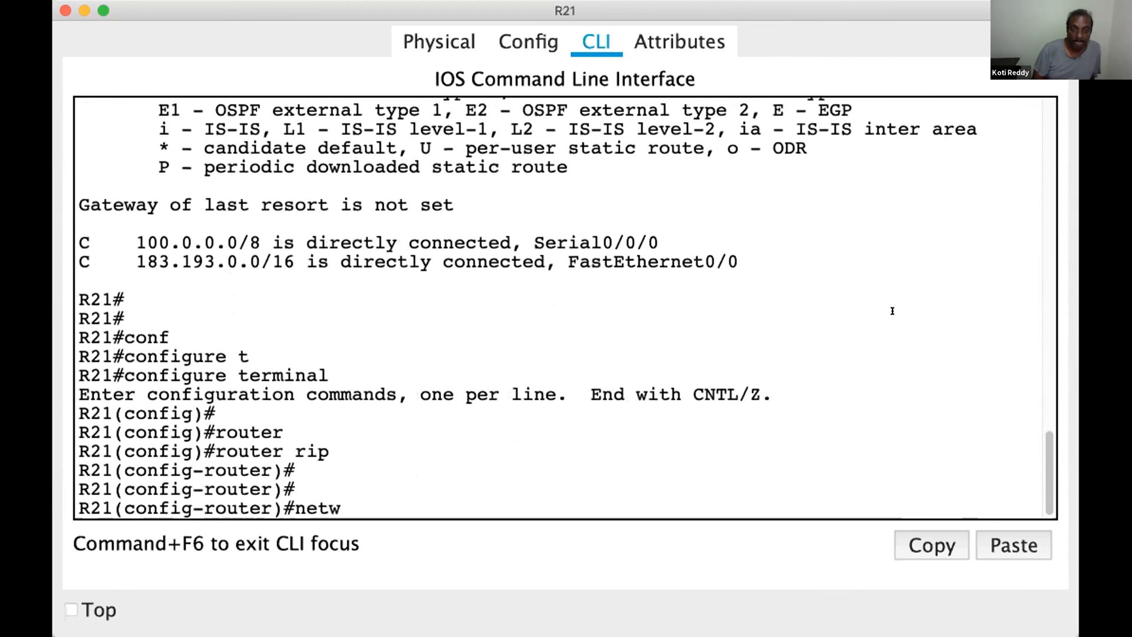
pyautogui.press('Tab')
pyautogui.write('100.0.0.0')
pyautogui.press('Return')
pyautogui.press('Return')
pyautogui.press('Return')
# Redistribute connected routes into RIP on R21 with redistribute connected
pyautogui.write('red')
pyautogui.press('Tab')
pyautogui.write('conn')
pyautogui.press('Tab')
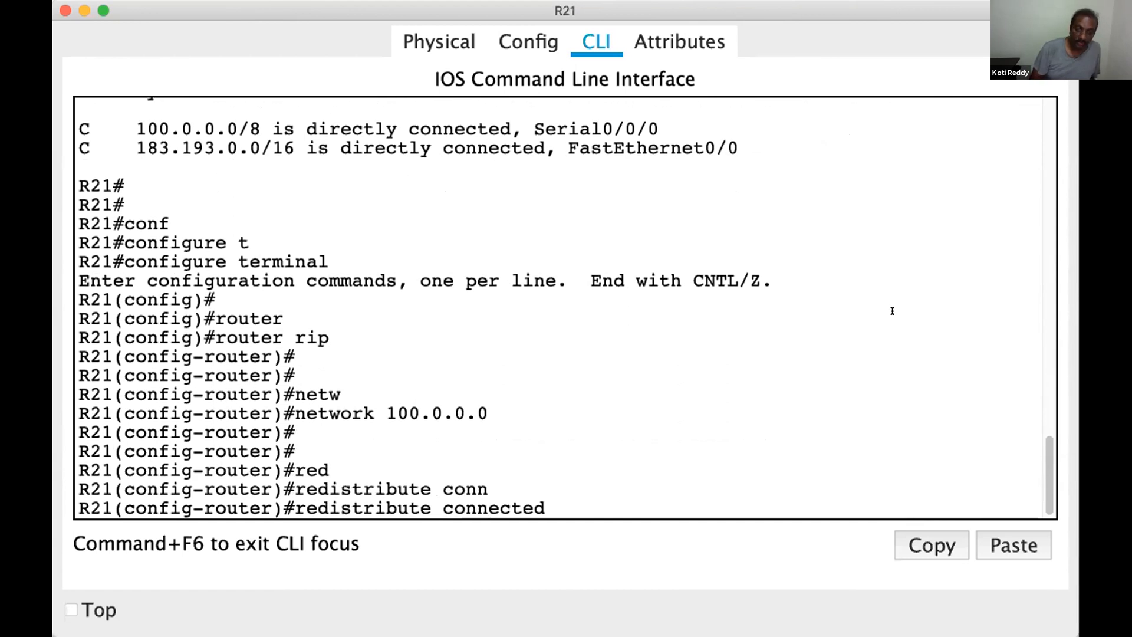
pyautogui.press('Return')
pyautogui.press('Return')
pyautogui.press('Return')
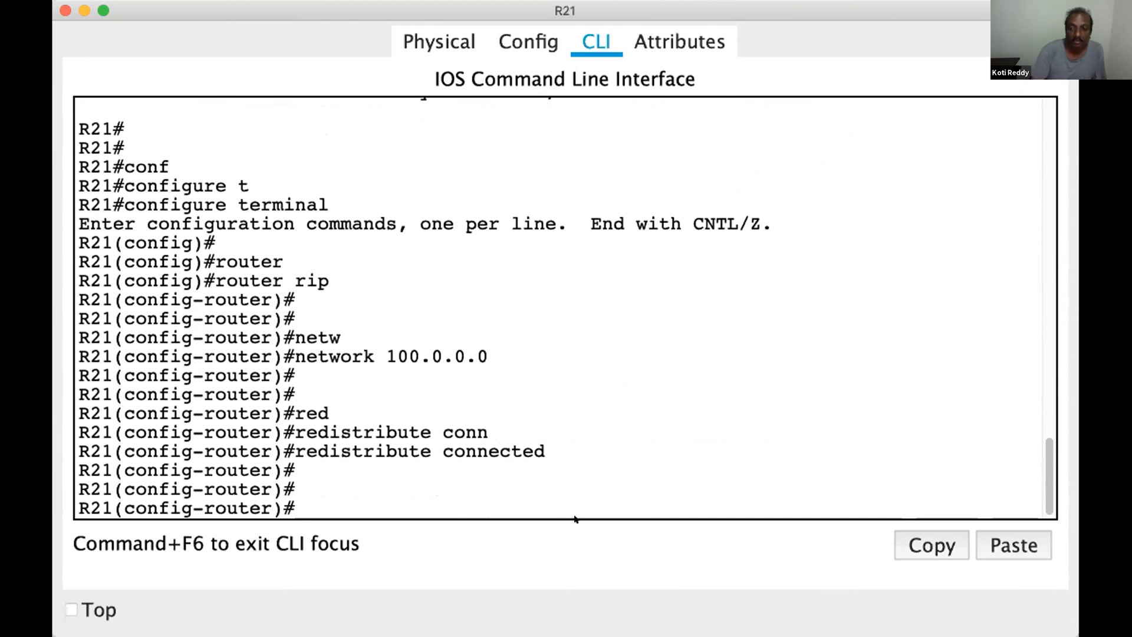
# Highlight the connected network 183.193.0.0 in R21's earlier routing table output and return to the prompt
pyautogui.scroll(6, 1057, 428)
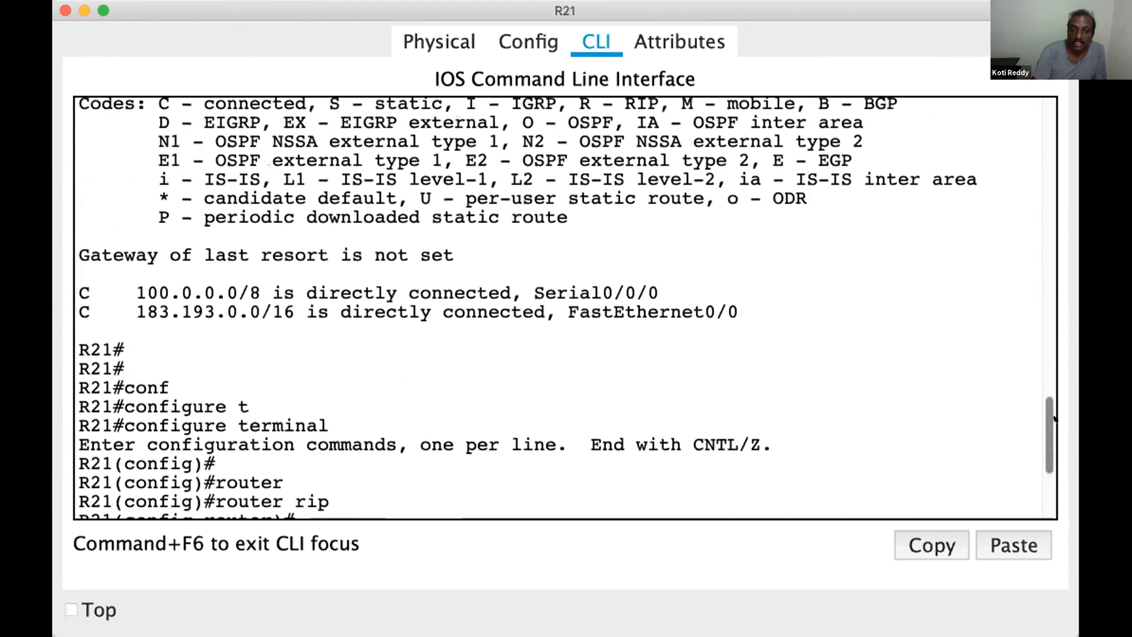
pyautogui.moveTo(135, 307); pyautogui.dragTo(256, 310)
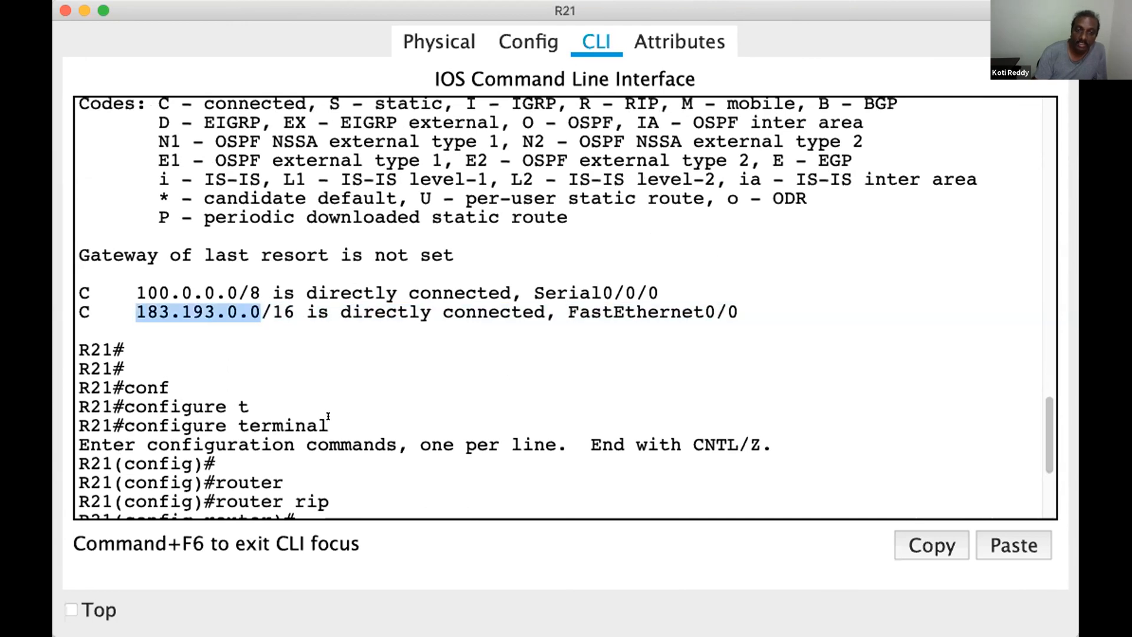
pyautogui.scroll(-6, 1038, 448)
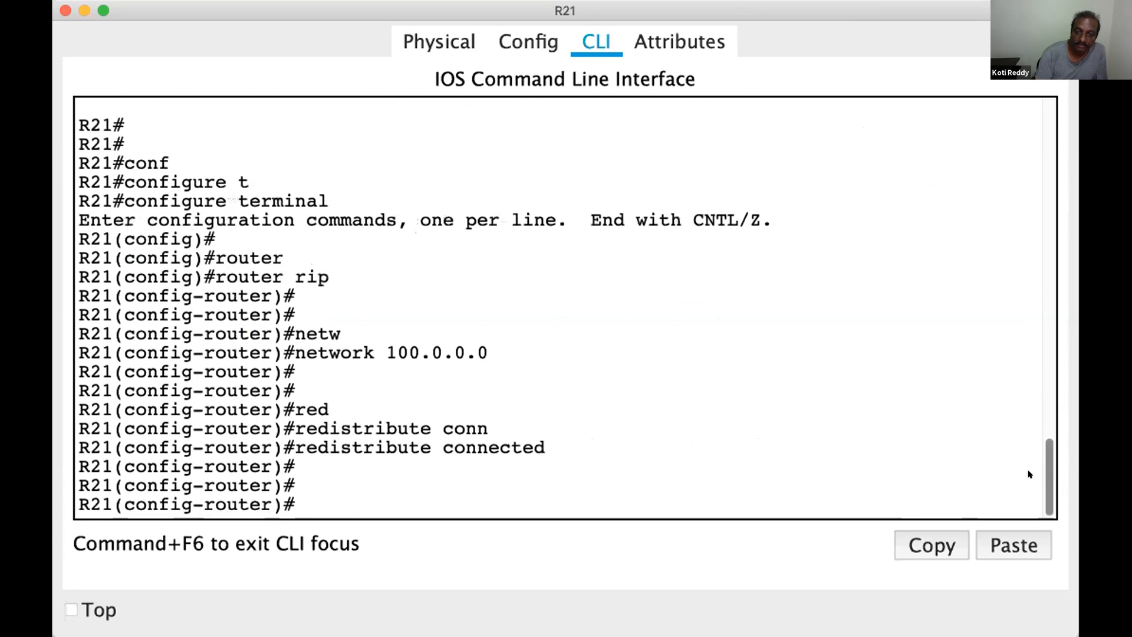
# Leave configuration mode on R21 and save its running configuration with wr
pyautogui.hotkey('ctrl', 'z')
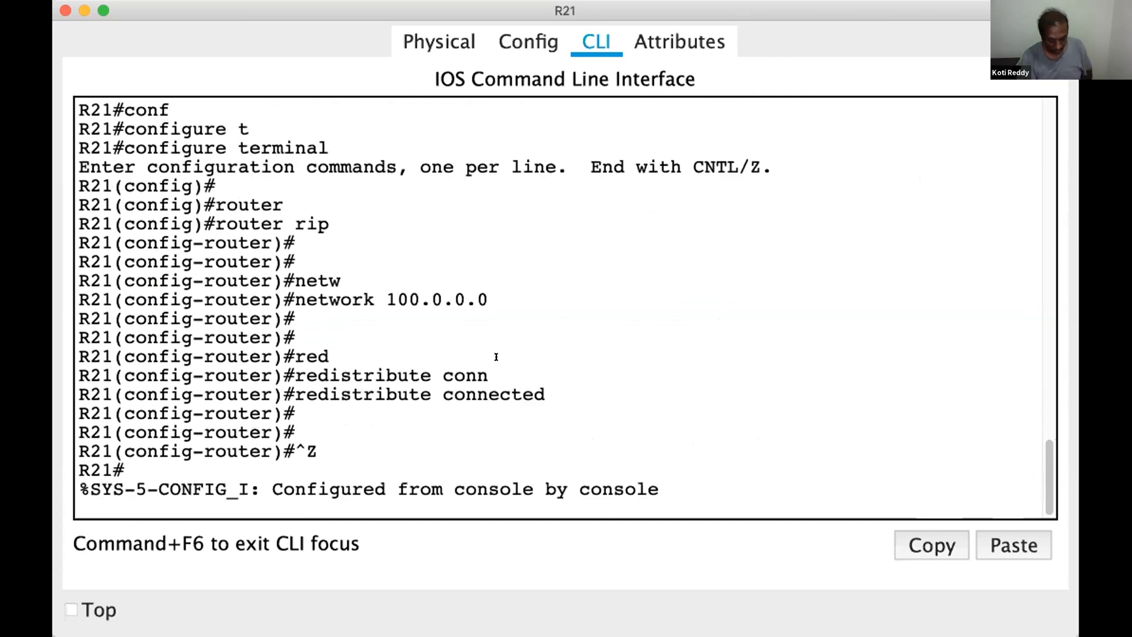
pyautogui.press('Return')
pyautogui.press('Return')
pyautogui.write('wr')
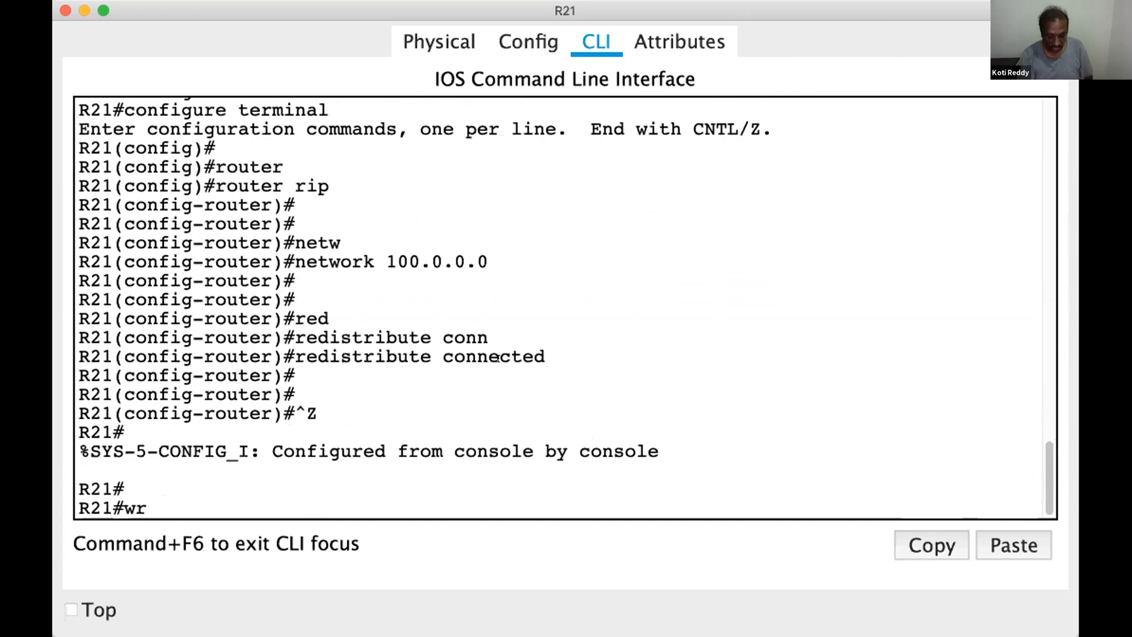
pyautogui.press('Return')
pyautogui.press('Return')
pyautogui.press('Return')
pyautogui.press('Return')
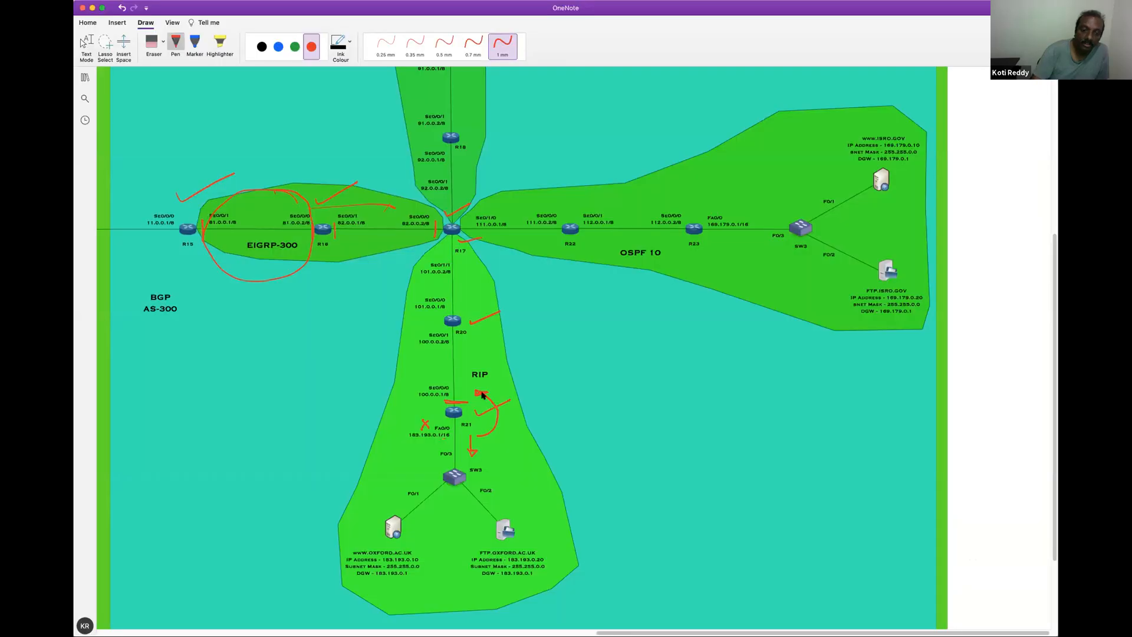
# Switch to the OneNote network diagram and mark router R20 and its interface side in the RIP area with red pen strokes
pyautogui.moveTo(466, 316); pyautogui.dragTo(511, 312)
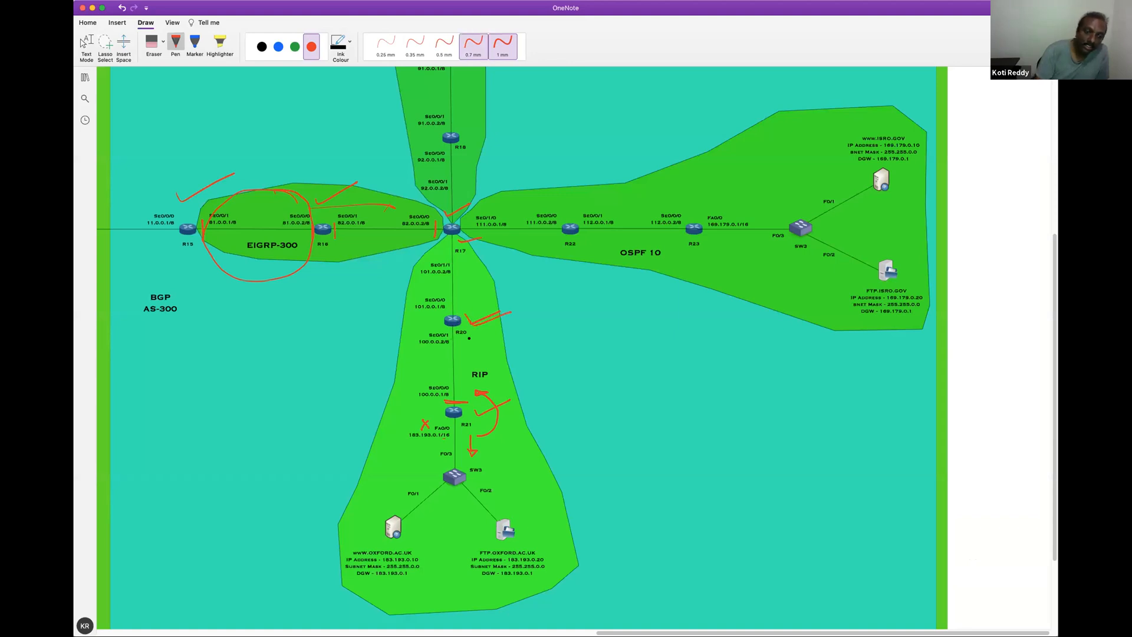
pyautogui.moveTo(465, 308); pyautogui.dragTo(445, 309)
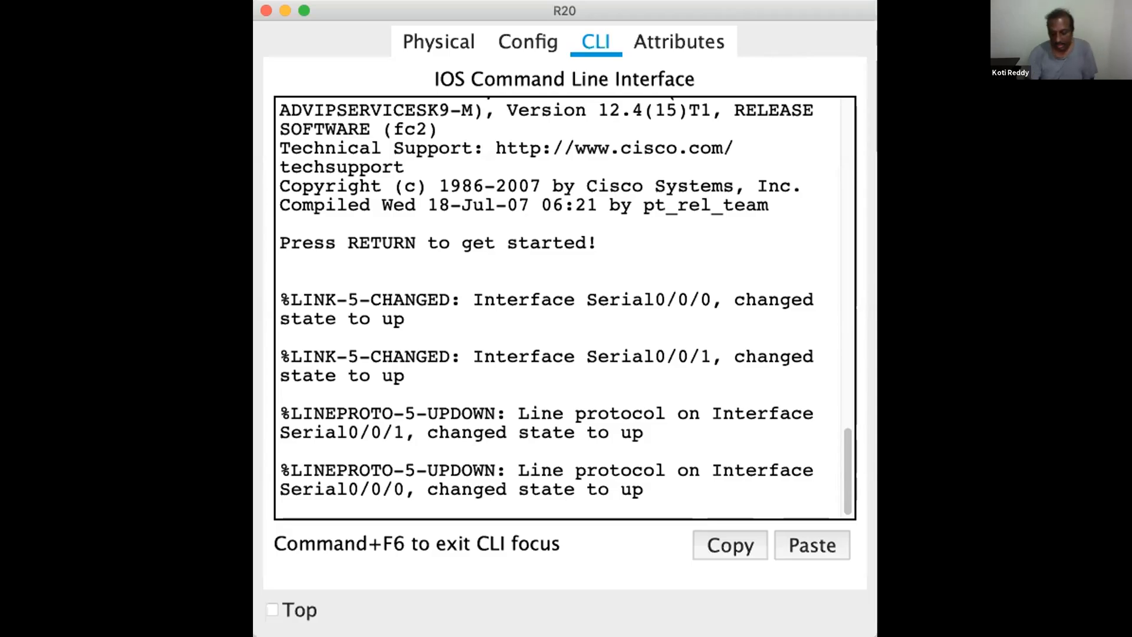
# Switch to R20's CLI, enter privileged mode and display its routing table with show ip route
pyautogui.press('Return')
pyautogui.press('Return')
pyautogui.press('Return')
pyautogui.press('Return')
pyautogui.write('en')
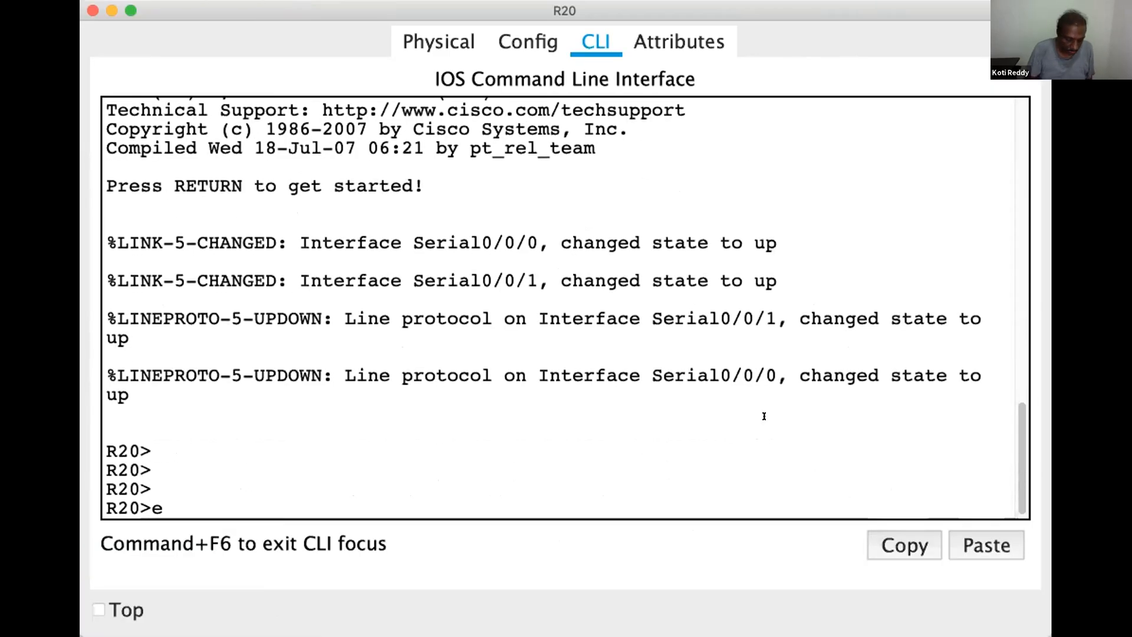
pyautogui.press('Return')
pyautogui.write('show ip route')
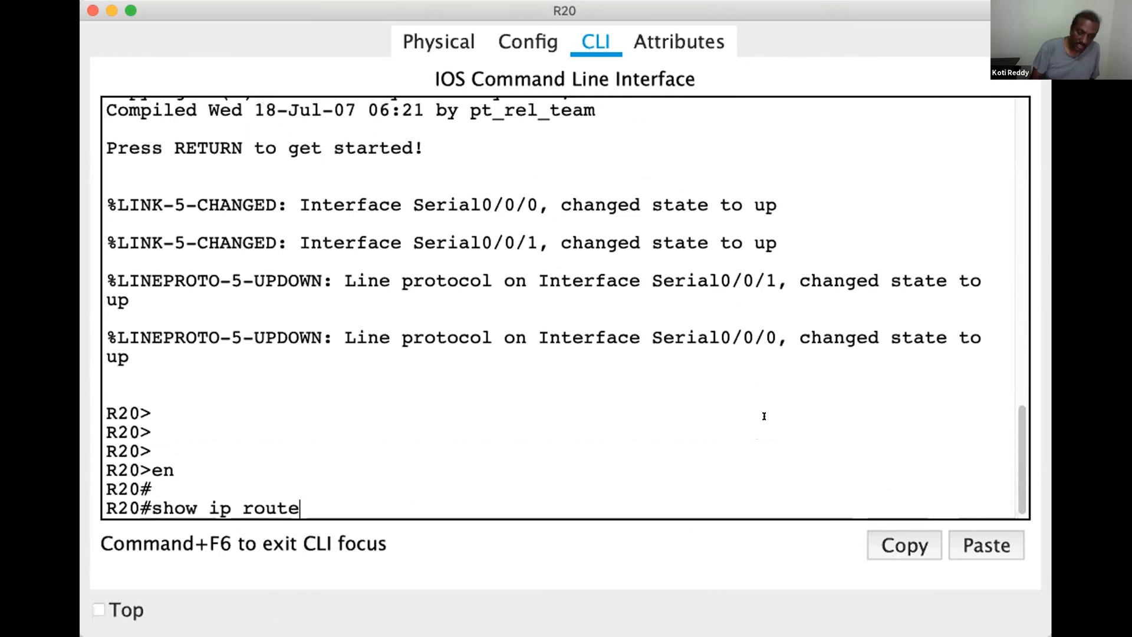
pyautogui.press('Return')
# Enter global configuration mode on R20 with configure terminal
pyautogui.write('conf')
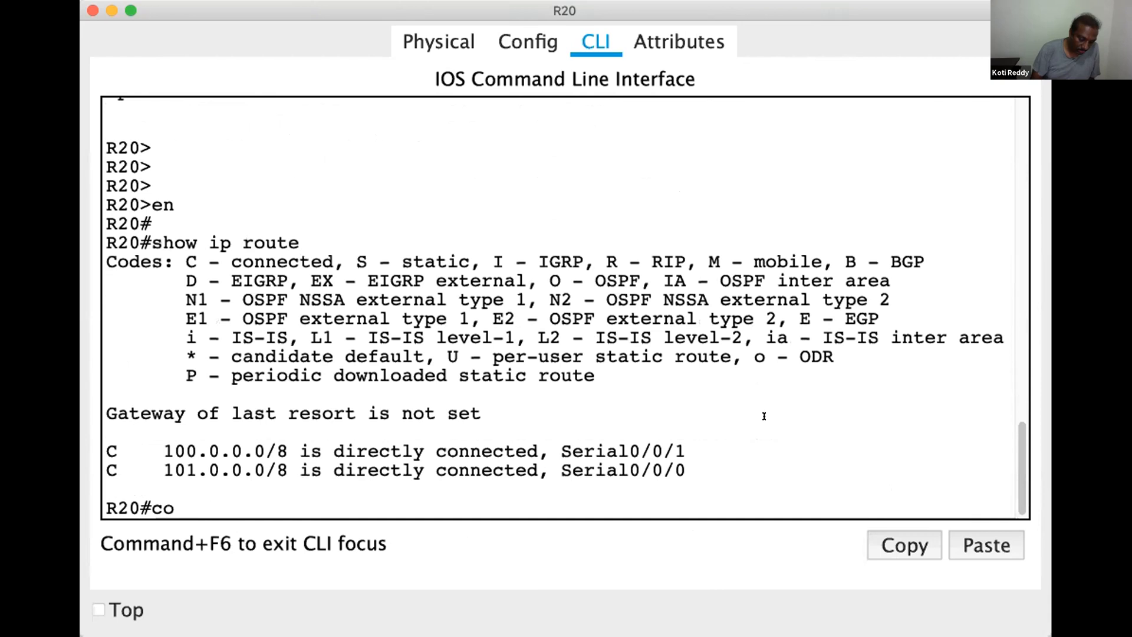
pyautogui.press('Tab')
pyautogui.write('t')
pyautogui.press('Tab')
pyautogui.press('Return')
pyautogui.press('Return')
pyautogui.press('Return')
# Start the RIP routing process on R20 with router rip
pyautogui.write('router')
pyautogui.press('Tab')
pyautogui.write('rip')
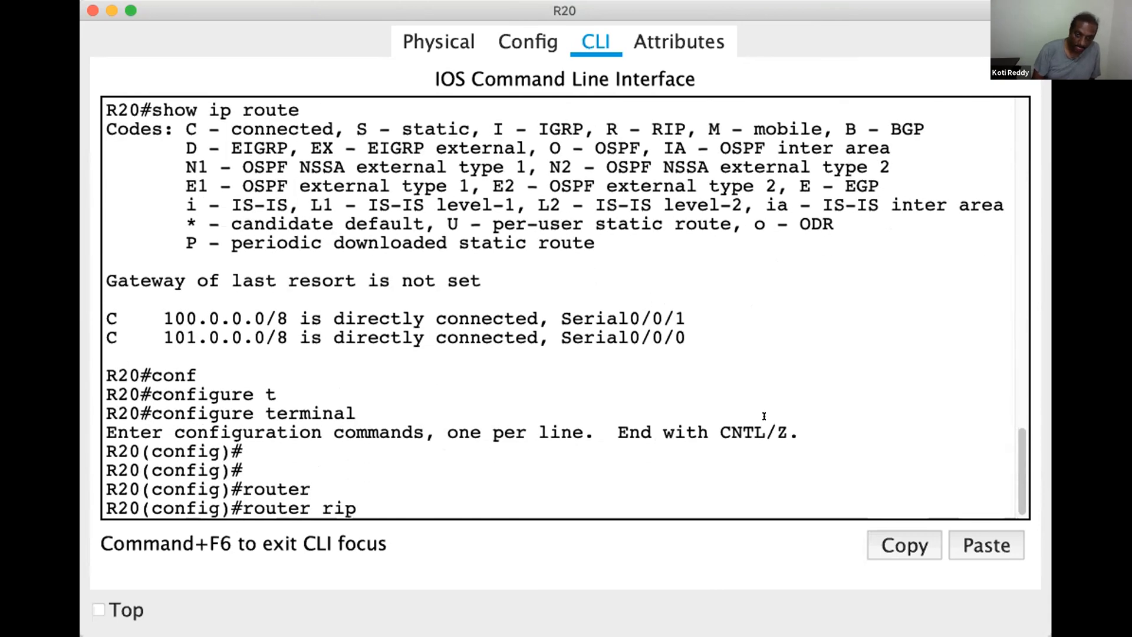
pyautogui.press('Return')
pyautogui.press('Return')
pyautogui.press('Return')
# Advertise network 100.0.0.0 in R20's RIP process
pyautogui.write('netw')
pyautogui.press('Tab')
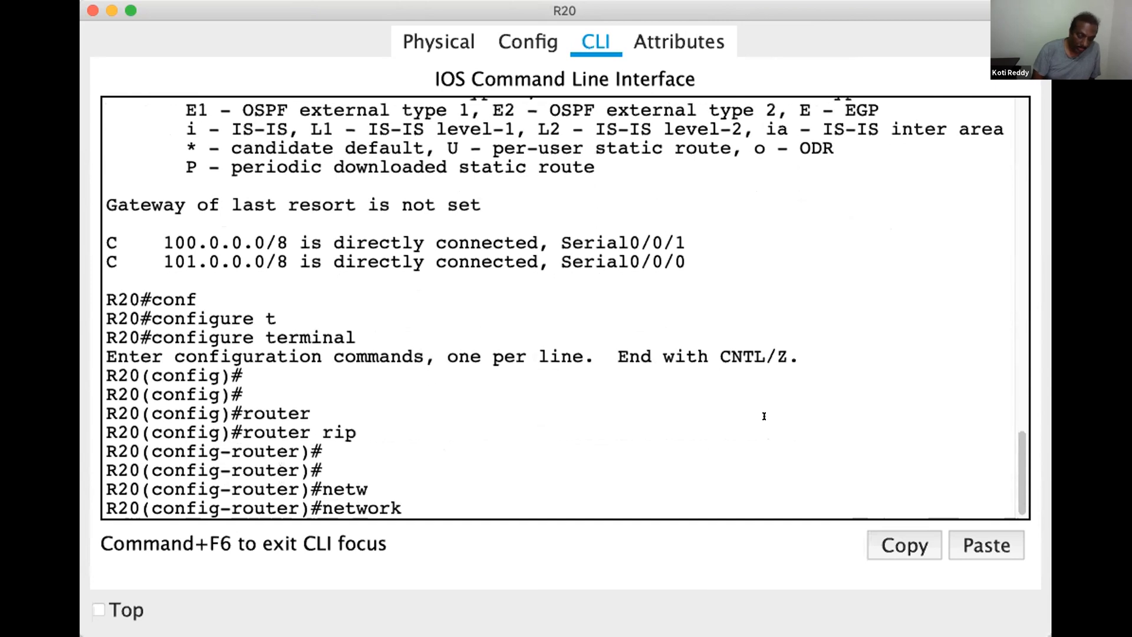
pyautogui.write('100.0.0.0')
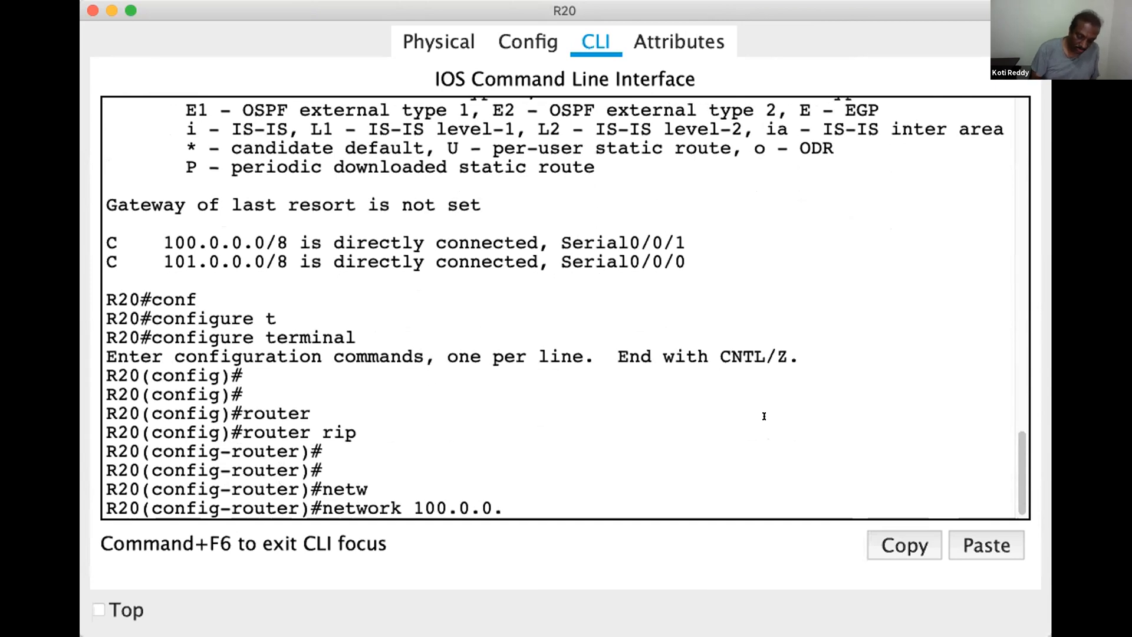
pyautogui.press('Return')
# Advertise network 101.0.0.0 in R20's RIP process and leave configuration mode
pyautogui.write('net')
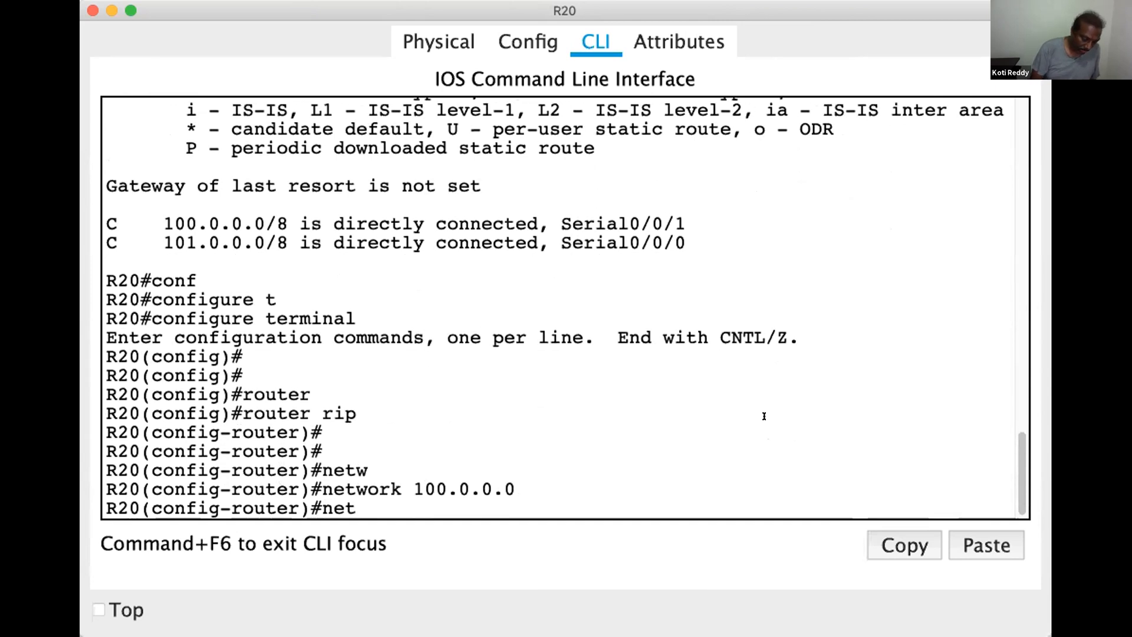
pyautogui.press('Tab')
pyautogui.write('101.0.')
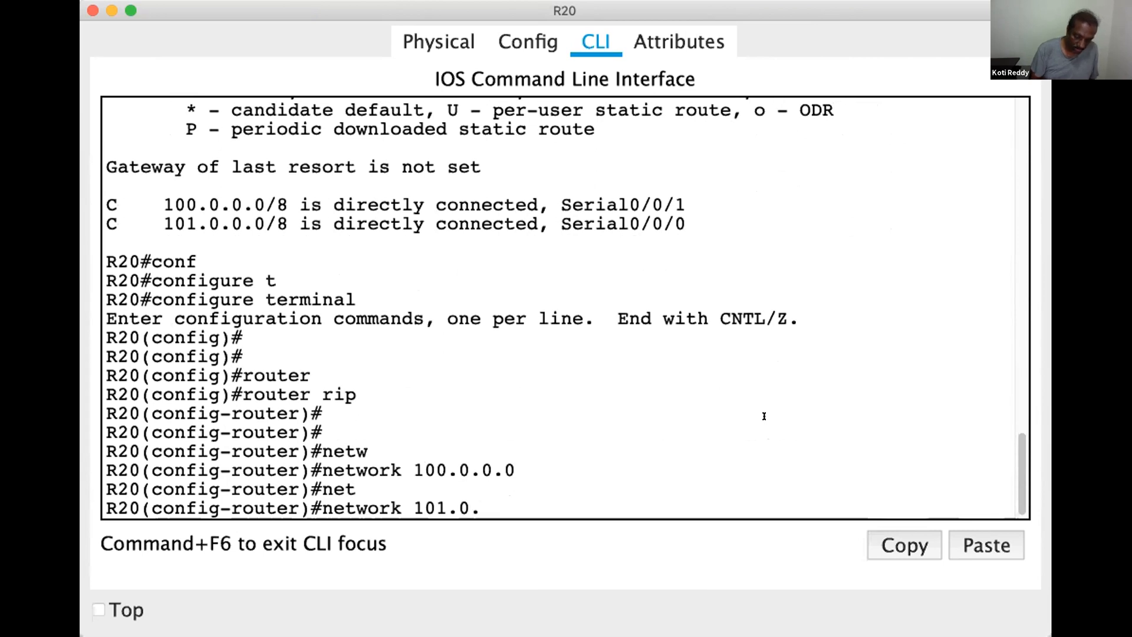
pyautogui.write('0')
pyautogui.press('Return')
pyautogui.press('Return')
pyautogui.press('Return')
pyautogui.press('Return')
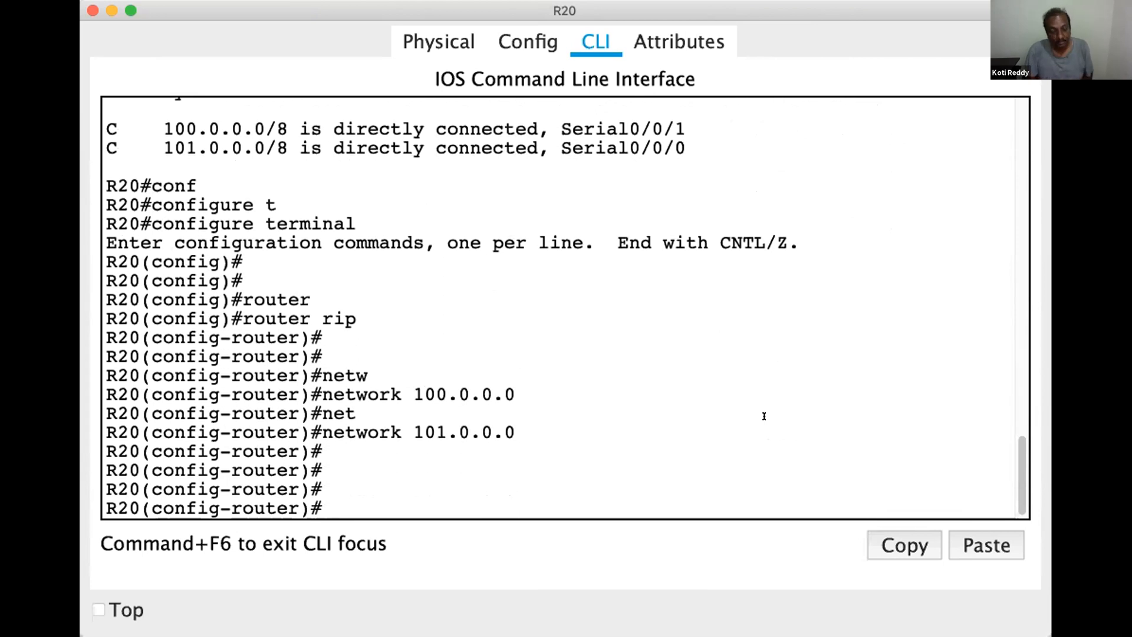
pyautogui.hotkey('ctrl', 'z')
pyautogui.press('Return')
pyautogui.press('Return')
pyautogui.press('Return')
pyautogui.press('Return')
pyautogui.press('Return')
pyautogui.press('Return')
pyautogui.press('Return')
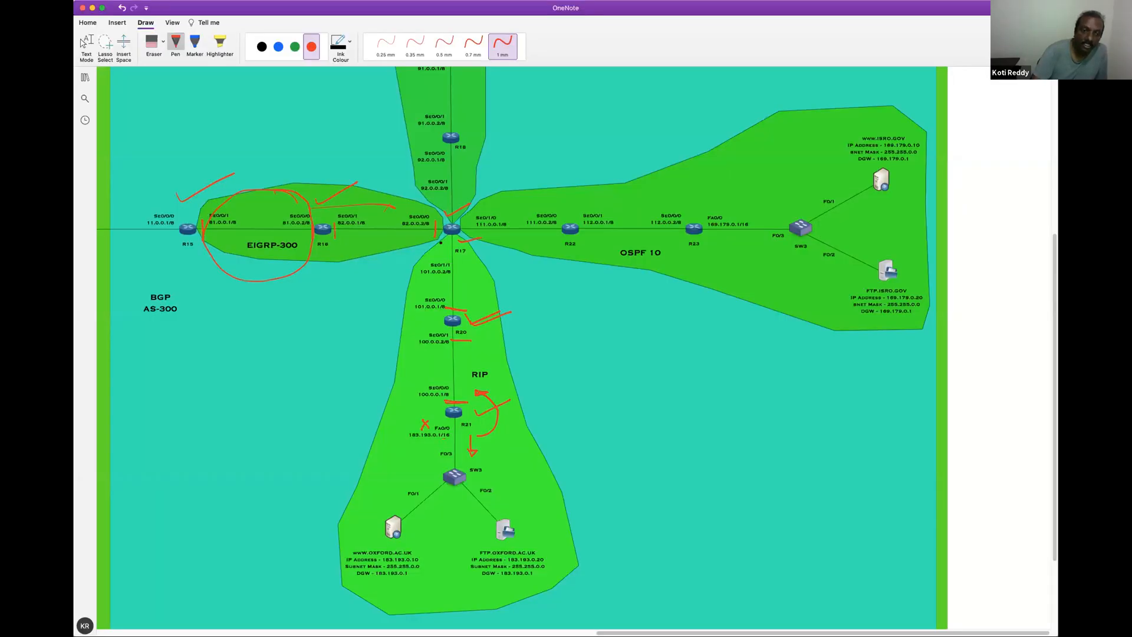
# Switch to the OneNote network diagram and mark router R17 and its 101.0.0.2/8 interface toward R20 in red pen
pyautogui.moveTo(441, 243); pyautogui.dragTo(479, 235)
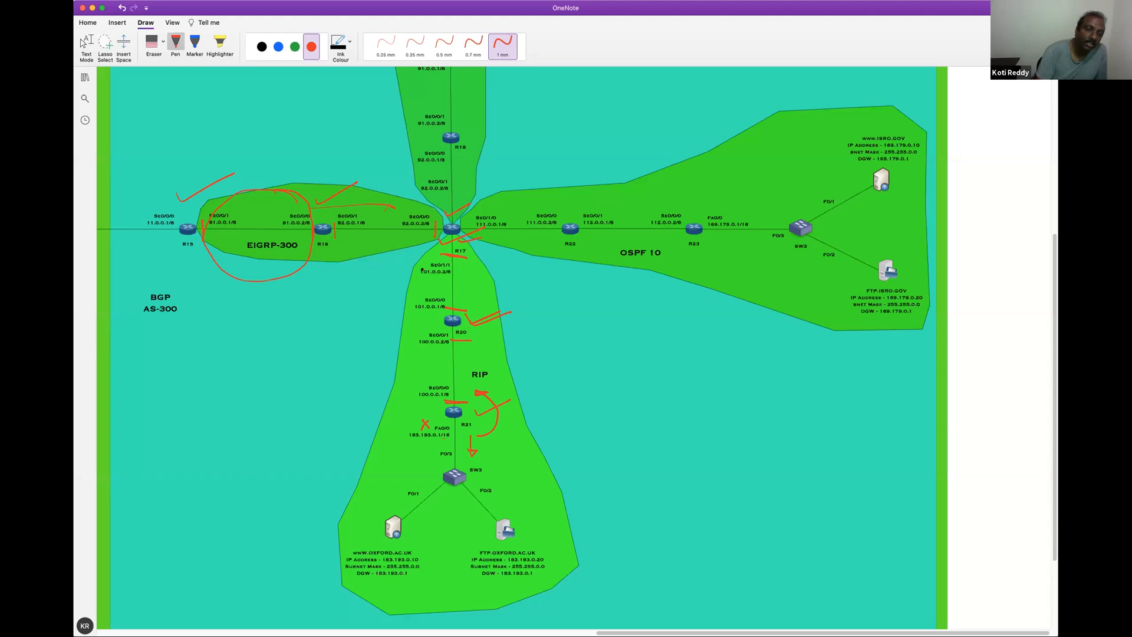
pyautogui.moveTo(417, 264); pyautogui.dragTo(459, 269)
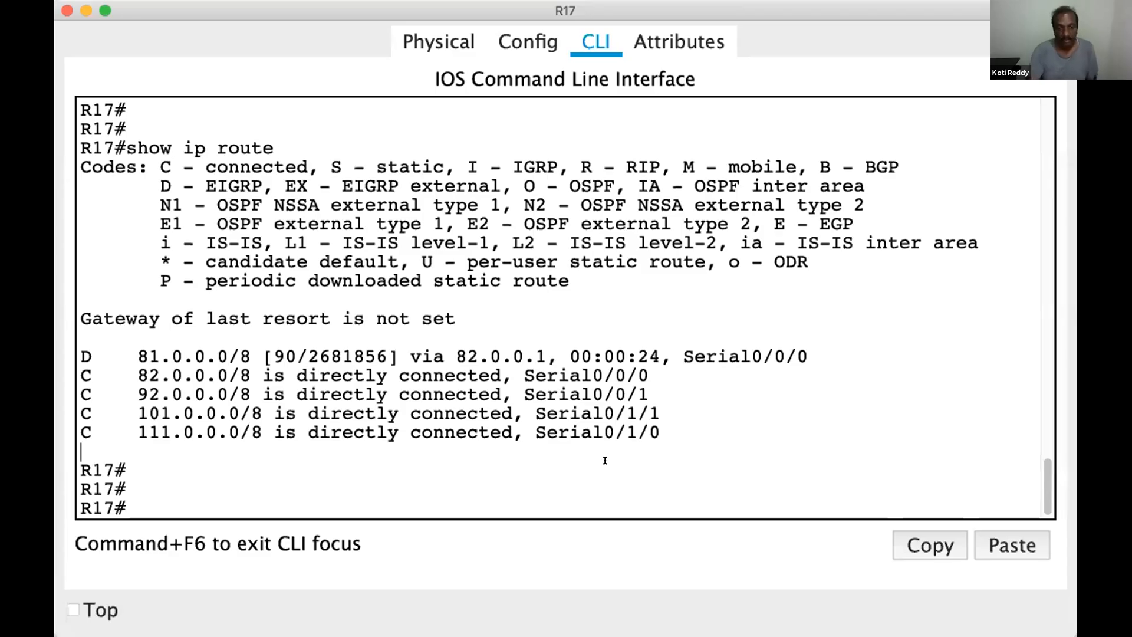
# Switch to R17's CLI and enter global configuration mode with configure terminal
pyautogui.press('Return')
pyautogui.press('Return')
pyautogui.press('Return')
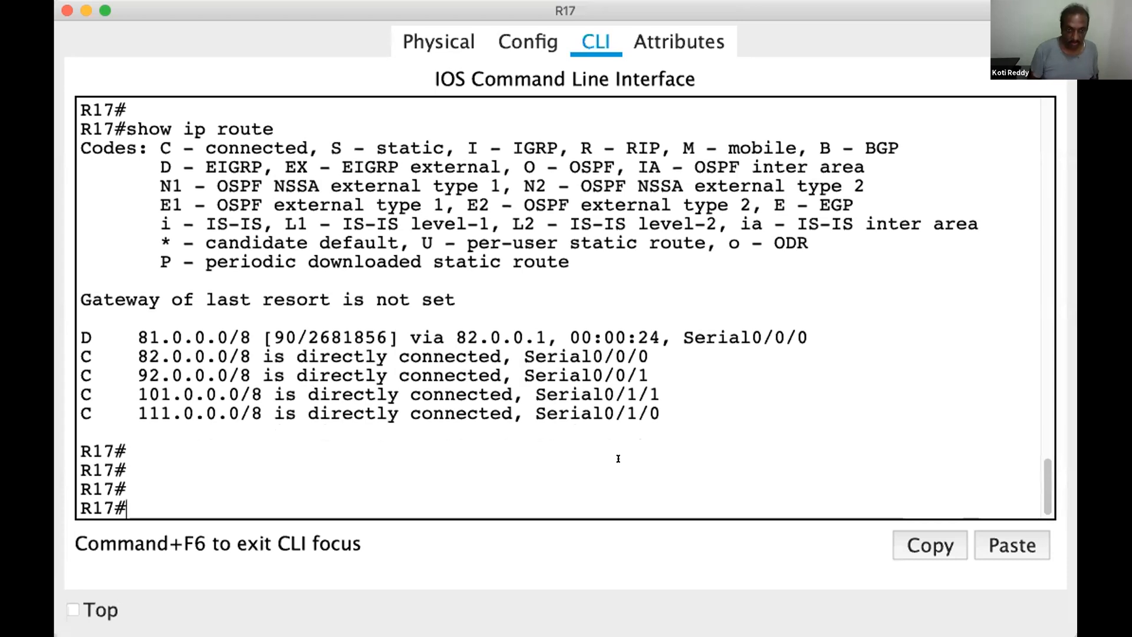
pyautogui.write('conf')
pyautogui.press('Tab')
pyautogui.write('t')
# Start the RIP routing process on R17 with router rip
pyautogui.press('Tab')
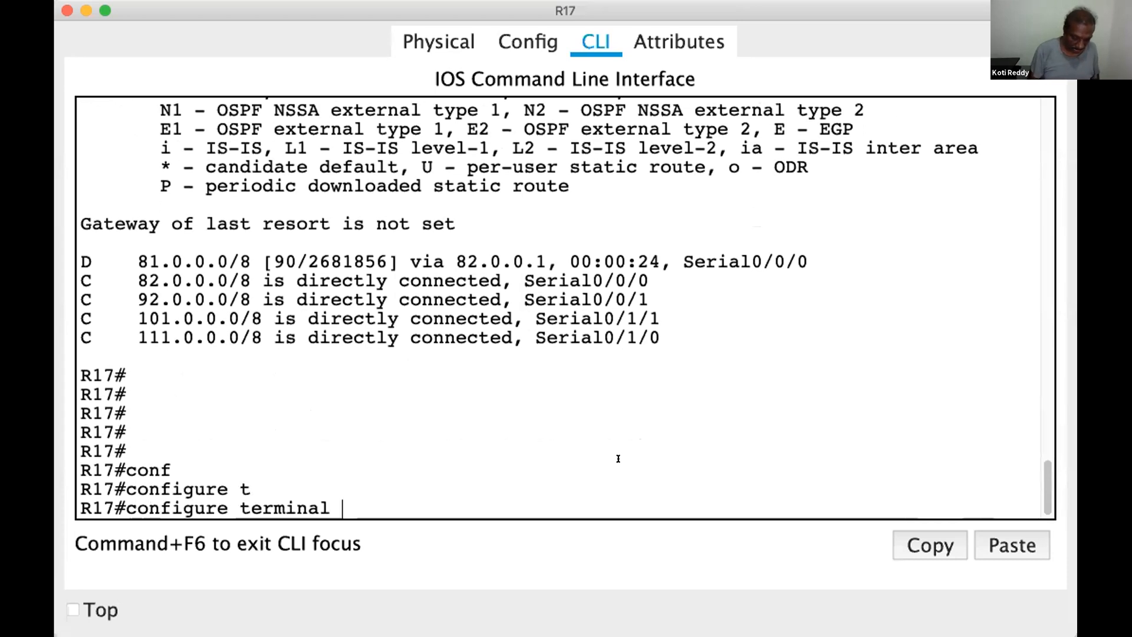
pyautogui.press('Return')
pyautogui.write('router')
# Advertise network 101.0.0.0 in R17's RIP process and leave configuration mode
pyautogui.press('Tab')
pyautogui.write('r')
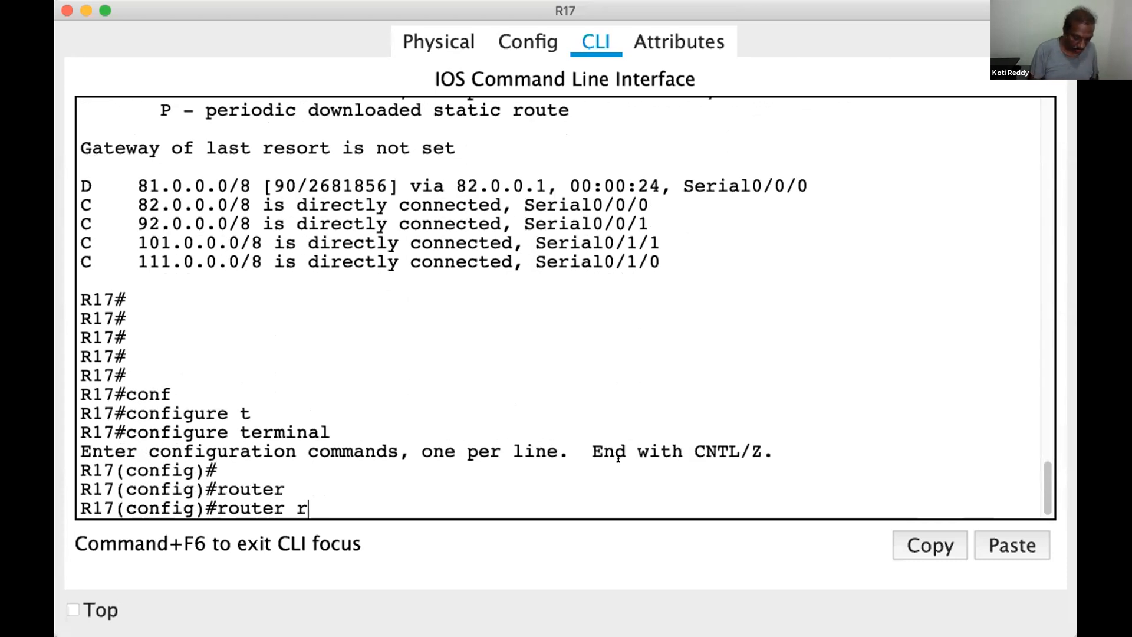
pyautogui.write('ip')
pyautogui.press('Return')
pyautogui.press('Return')
pyautogui.press('Return')
pyautogui.write('netw')
pyautogui.press('Tab')
pyautogui.write('101')
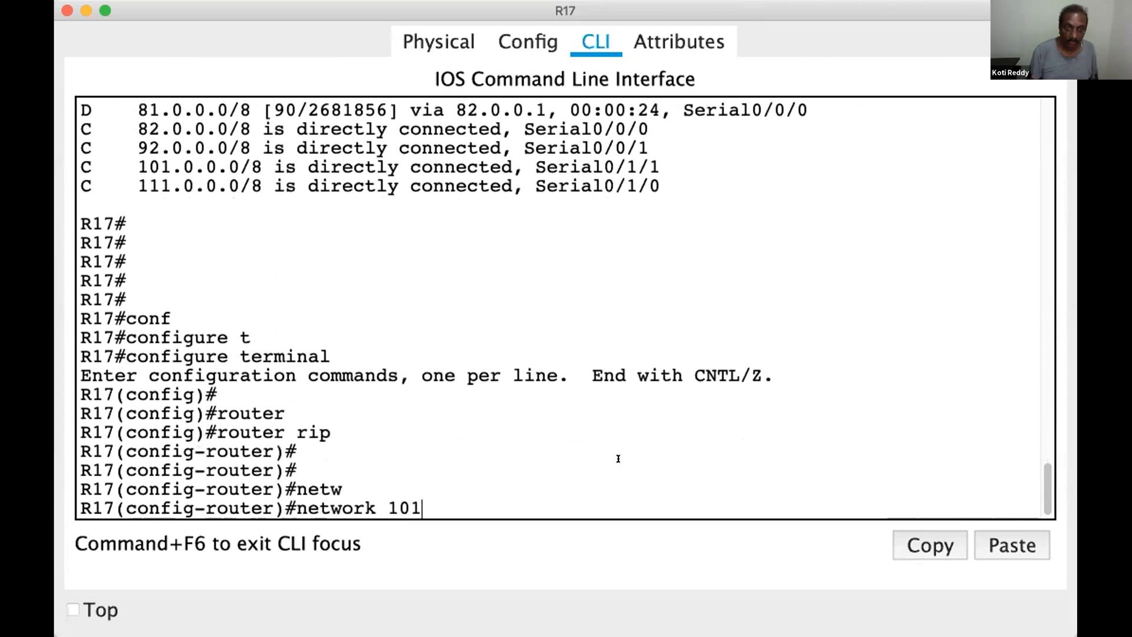
pyautogui.write('.0.0.0')
pyautogui.press('Return')
pyautogui.press('Return')
pyautogui.press('Return')
pyautogui.press('Return')
pyautogui.press('Return')
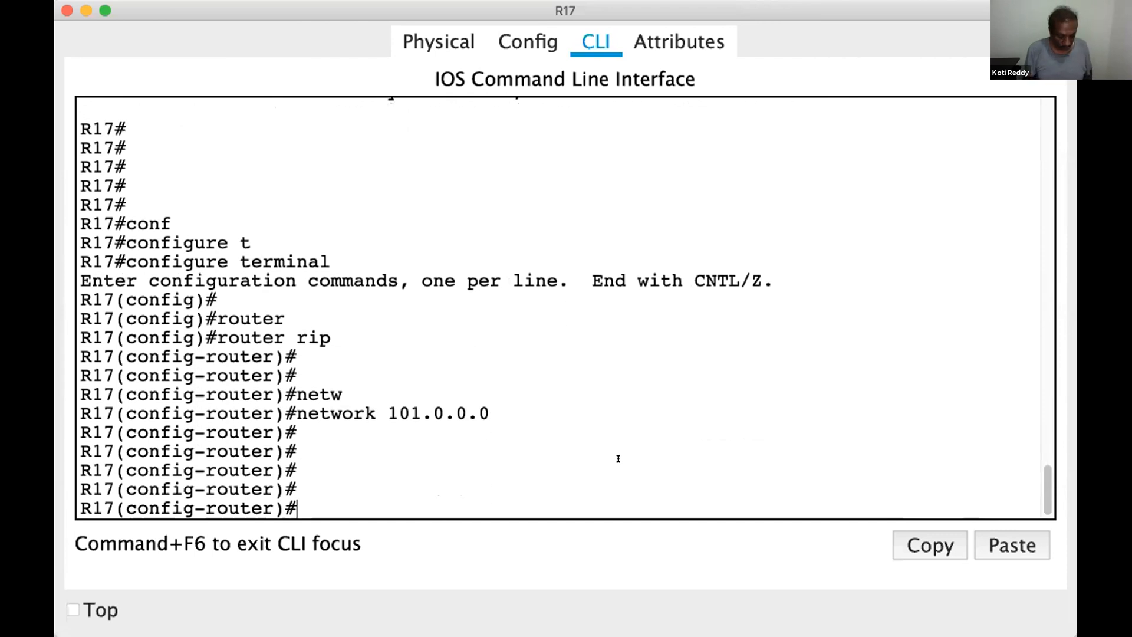
pyautogui.hotkey('ctrl', 'z')
pyautogui.press('Return')
pyautogui.press('Return')
pyautogui.press('Return')
pyautogui.press('Return')
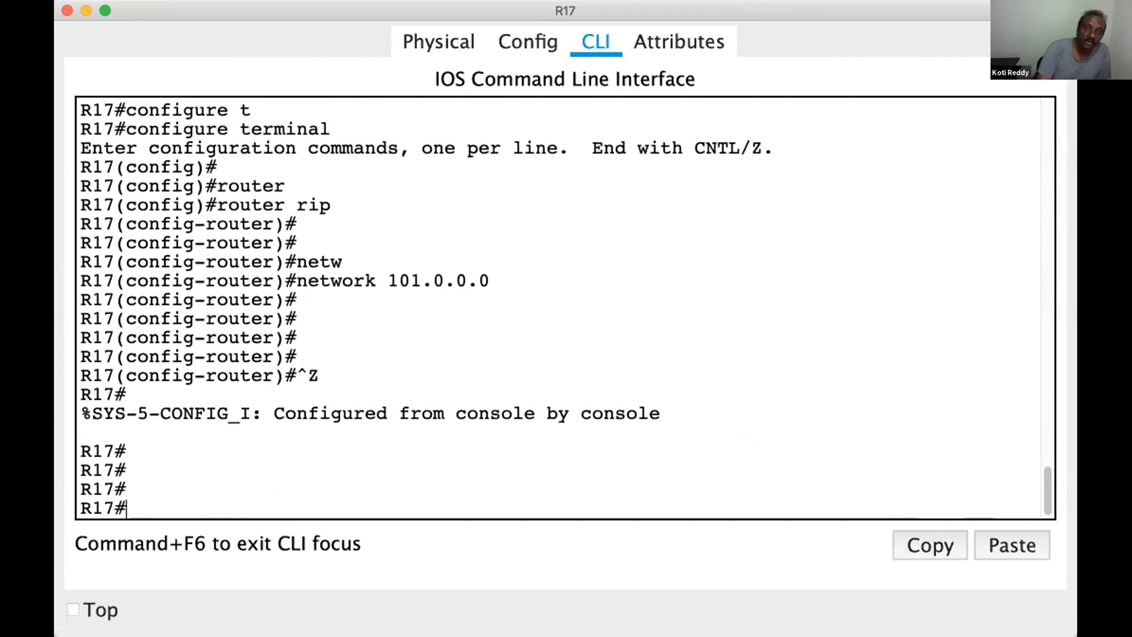
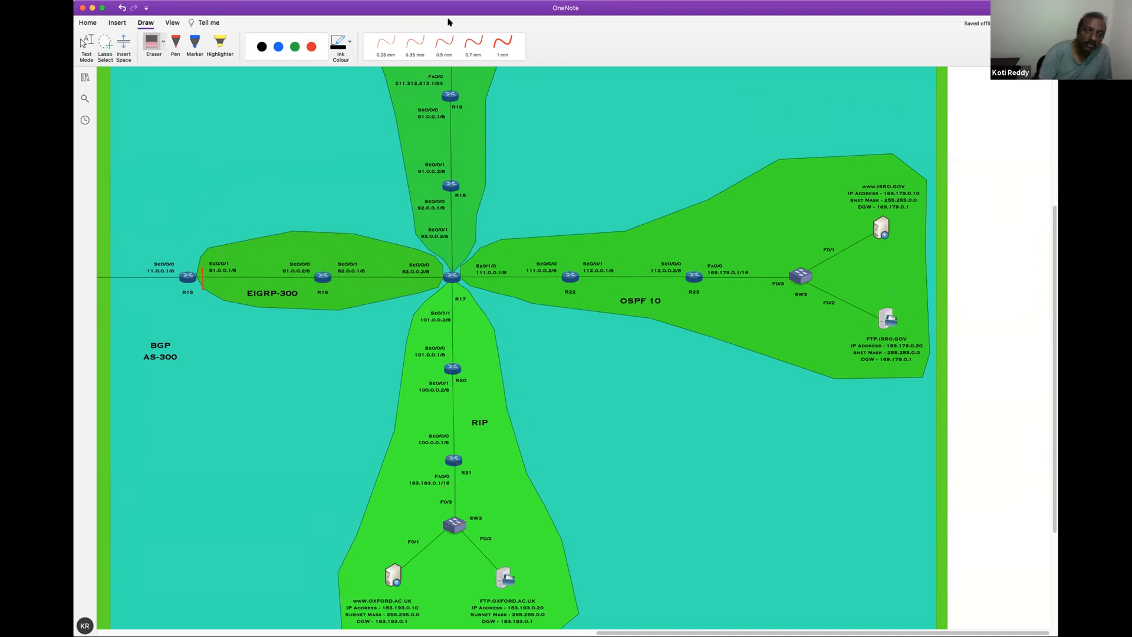
# Choose red ink and the 1 mm pen thickness for annotating the OneNote network diagram
pyautogui.click(312, 46)
pyautogui.click(503, 45)
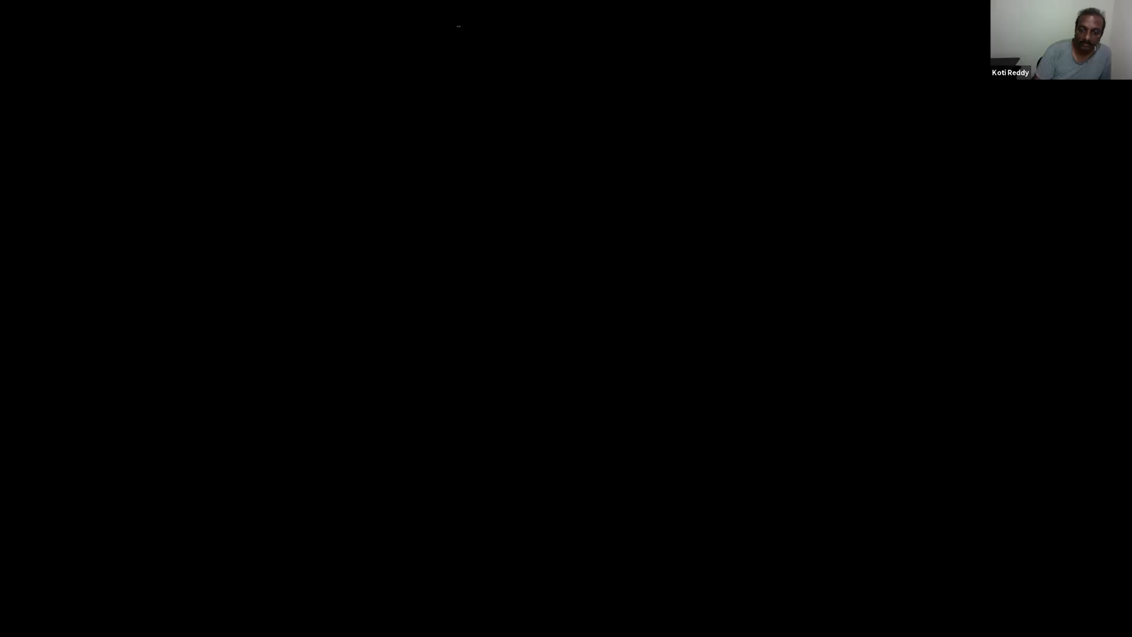
# Switch to R17's CLI and enter global configuration mode with configure terminal
pyautogui.press('Return')
pyautogui.press('Return')
pyautogui.press('Return')
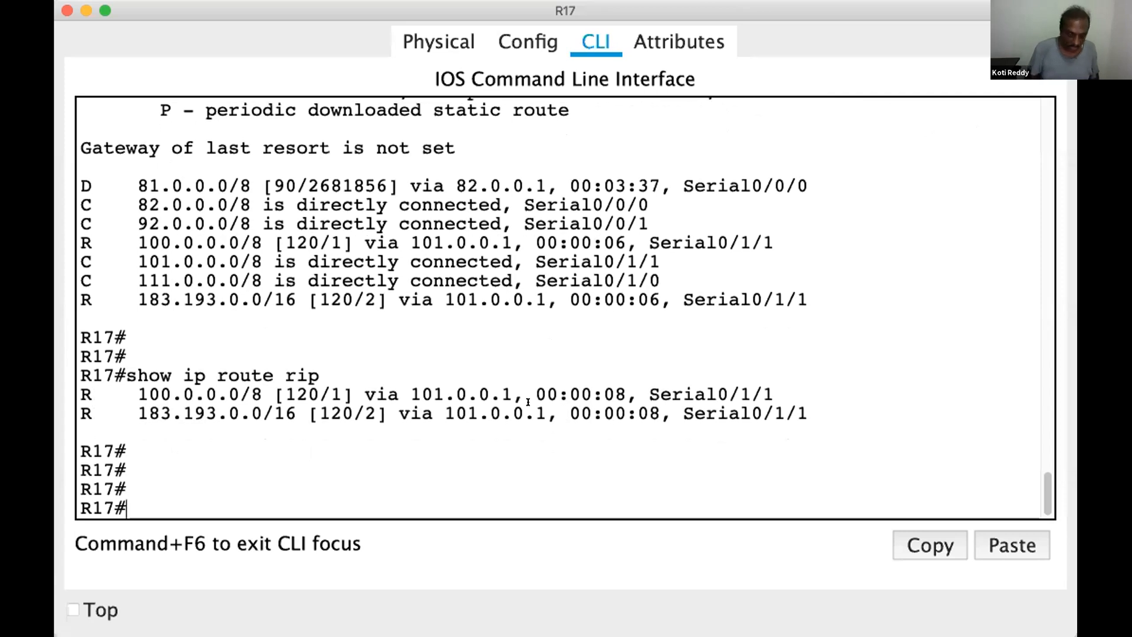
pyautogui.press('Return')
pyautogui.write('configure')
pyautogui.press('Tab')
pyautogui.write('t')
pyautogui.press('Tab')
pyautogui.press('Return')
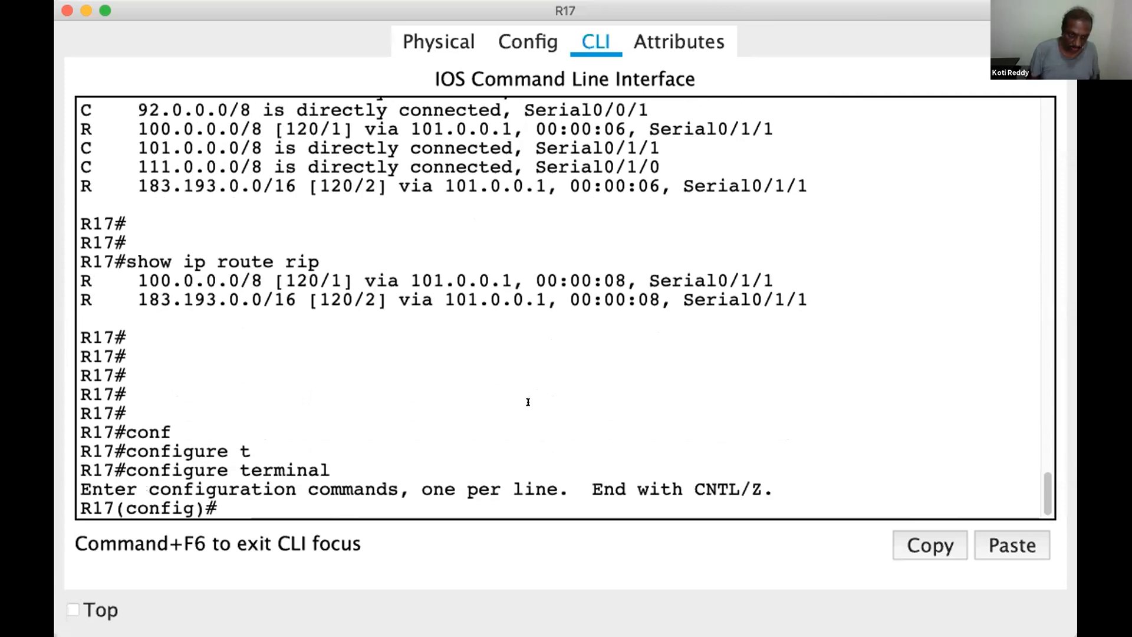
# Create OSPF process 10 on R17 with router ospf 10 and exit to global configuration mode
pyautogui.press('Return')
pyautogui.press('Return')
pyautogui.press('Return')
pyautogui.write('router o')
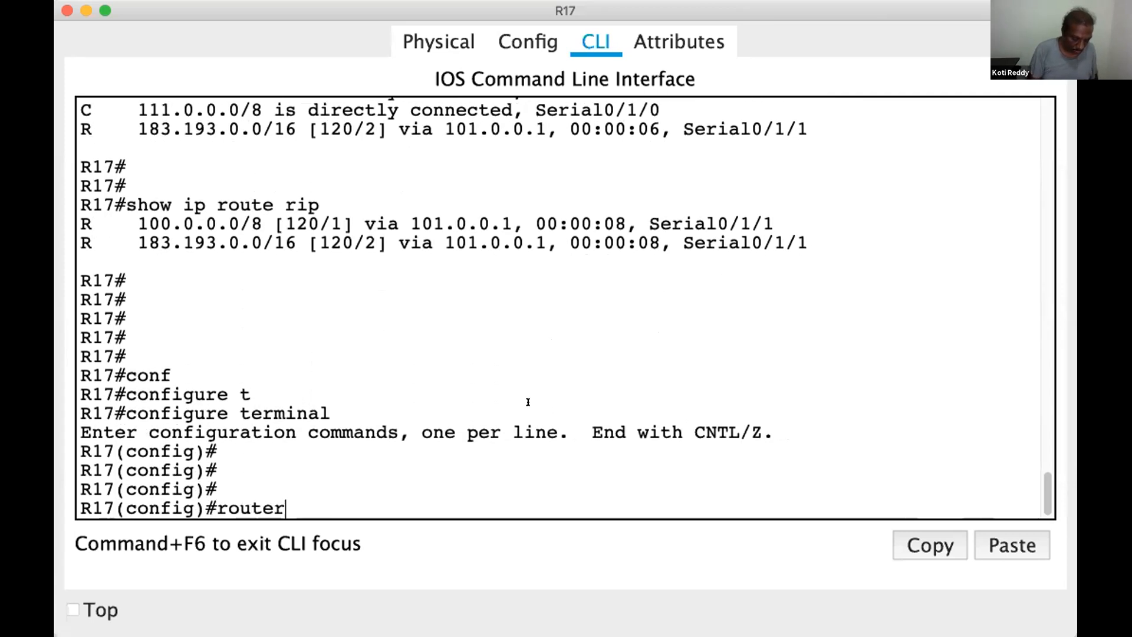
pyautogui.press('Tab')
pyautogui.write('os')
pyautogui.press('Tab')
pyautogui.write('10')
pyautogui.press('Return')
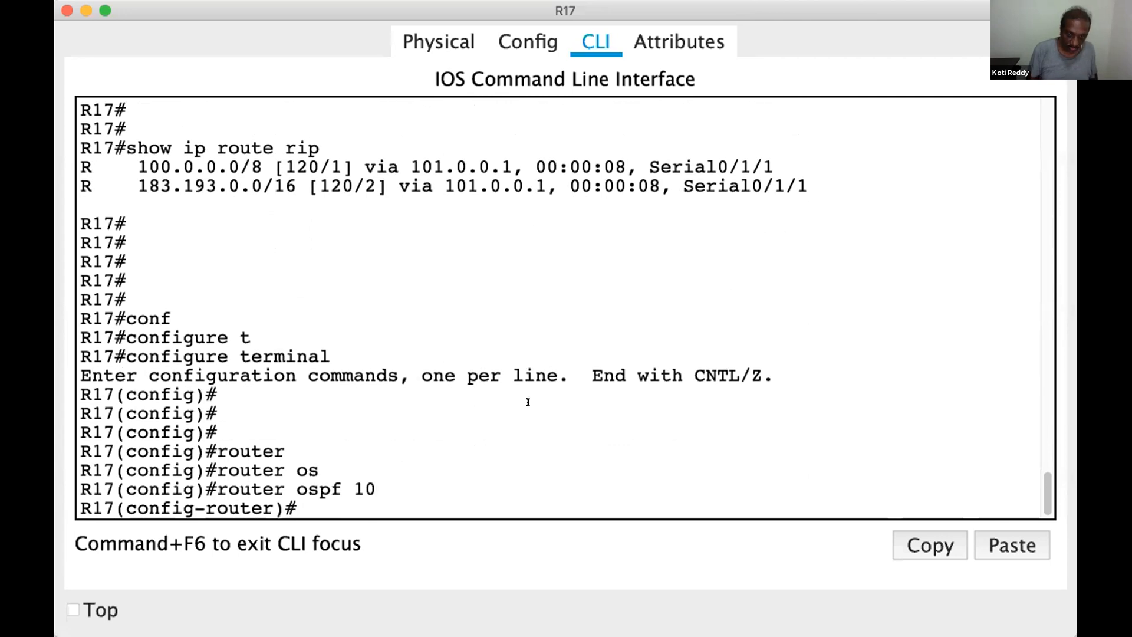
pyautogui.press('Return')
pyautogui.press('Return')
pyautogui.write('ex')
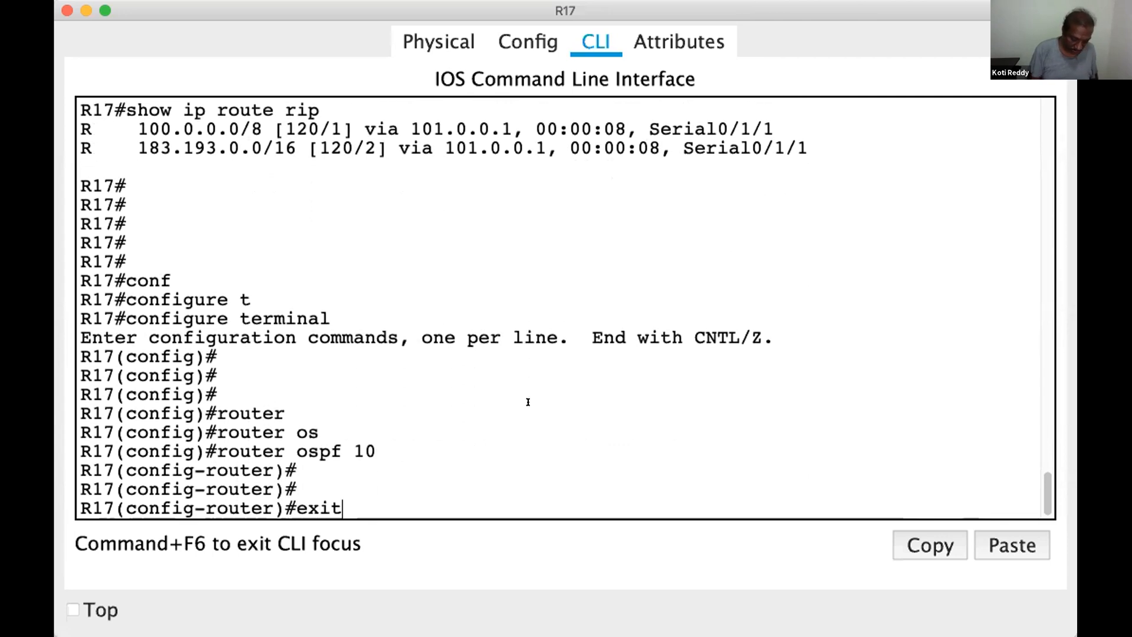
pyautogui.write('it')
pyautogui.press('Return')
pyautogui.press('Return')
# Enter interface configuration mode for serial 0/1/0 on R17
pyautogui.write('inter')
pyautogui.press('Tab')
pyautogui.write('se')
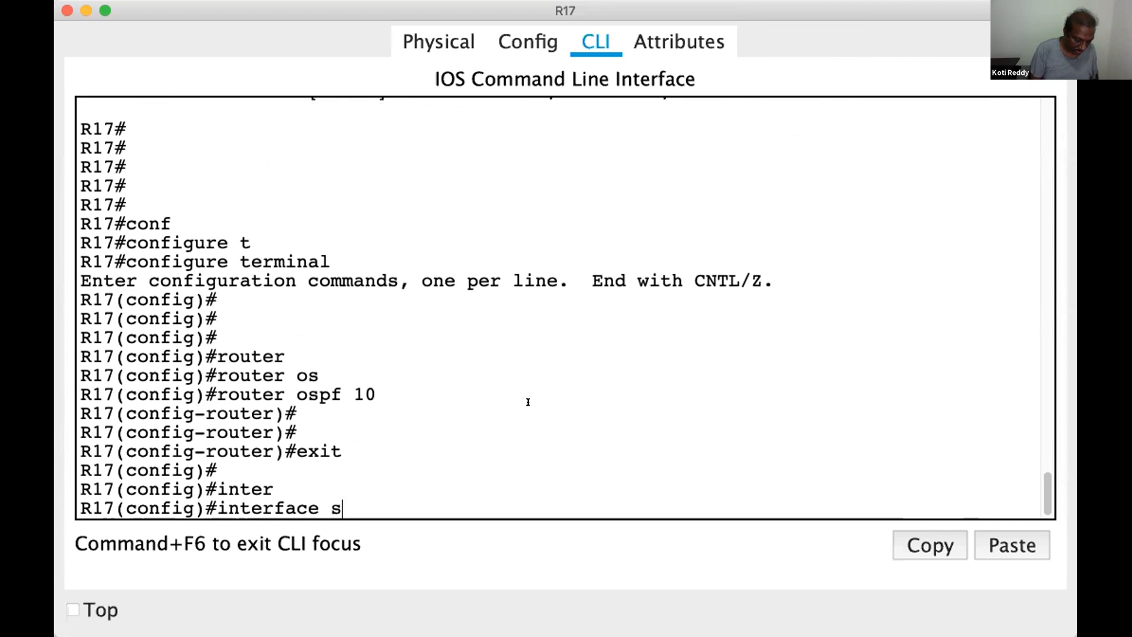
pyautogui.press('Tab')
pyautogui.write('0/1/0')
pyautogui.press('Return')
pyautogui.press('Return')
pyautogui.press('Return')
# Enable OSPF on R17's serial 0/1/0 interface with ip ospf 10 area 1
pyautogui.write('ip os')
pyautogui.press('Tab')
pyautogui.write('10 a')
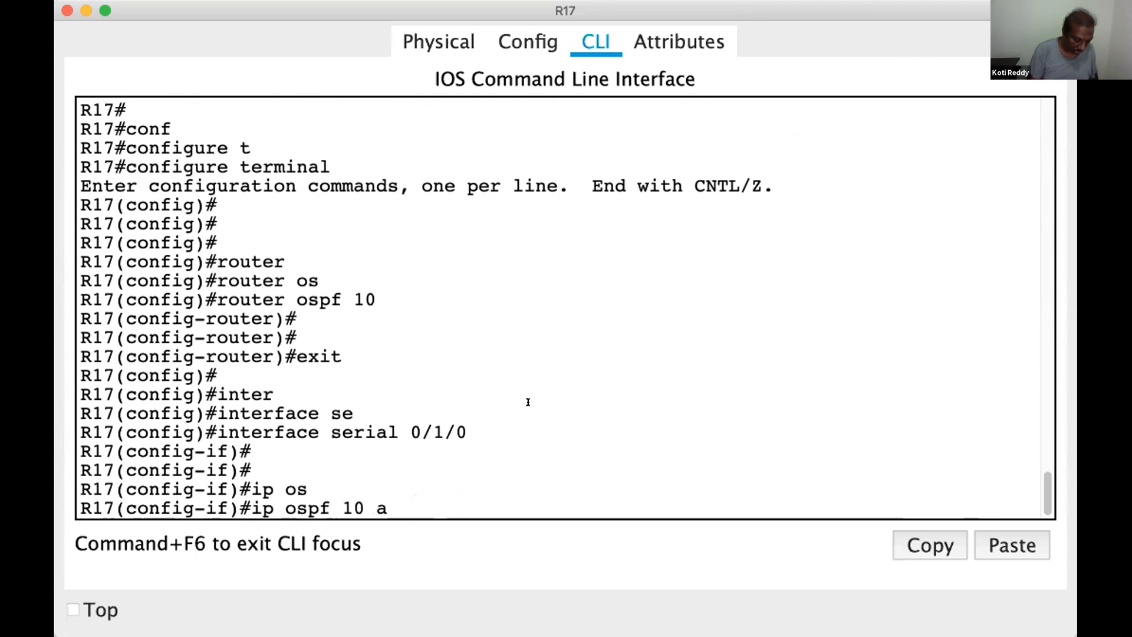
pyautogui.write('re')
pyautogui.press('Tab')
pyautogui.write('1')
pyautogui.press('Return')
pyautogui.press('Return')
pyautogui.press('Return')
pyautogui.press('Return')
pyautogui.press('Return')
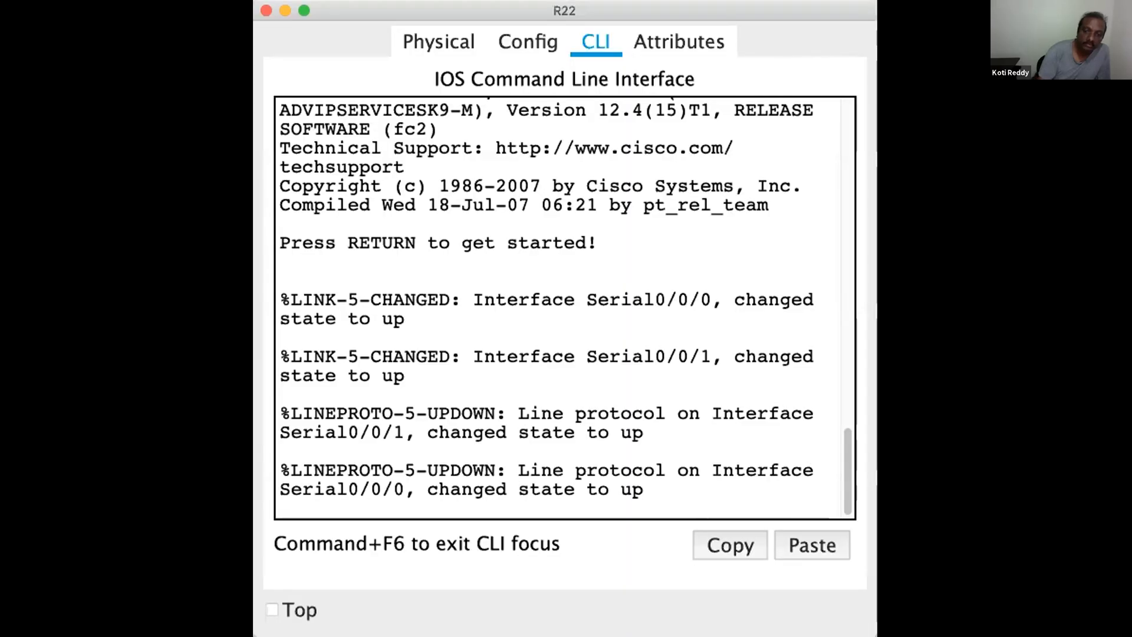
# Switch to R22's CLI, enter privileged mode and display its routing table with show ip route
pyautogui.click(882, 340)
pyautogui.press('Return')
pyautogui.press('Return')
pyautogui.press('Return')
pyautogui.press('Return')
pyautogui.press('Return')
pyautogui.write('en')
pyautogui.press('Return')
pyautogui.press('Return')
pyautogui.write('show ip route')
# Enter global configuration mode on R22 with configure terminal
pyautogui.press('Return')
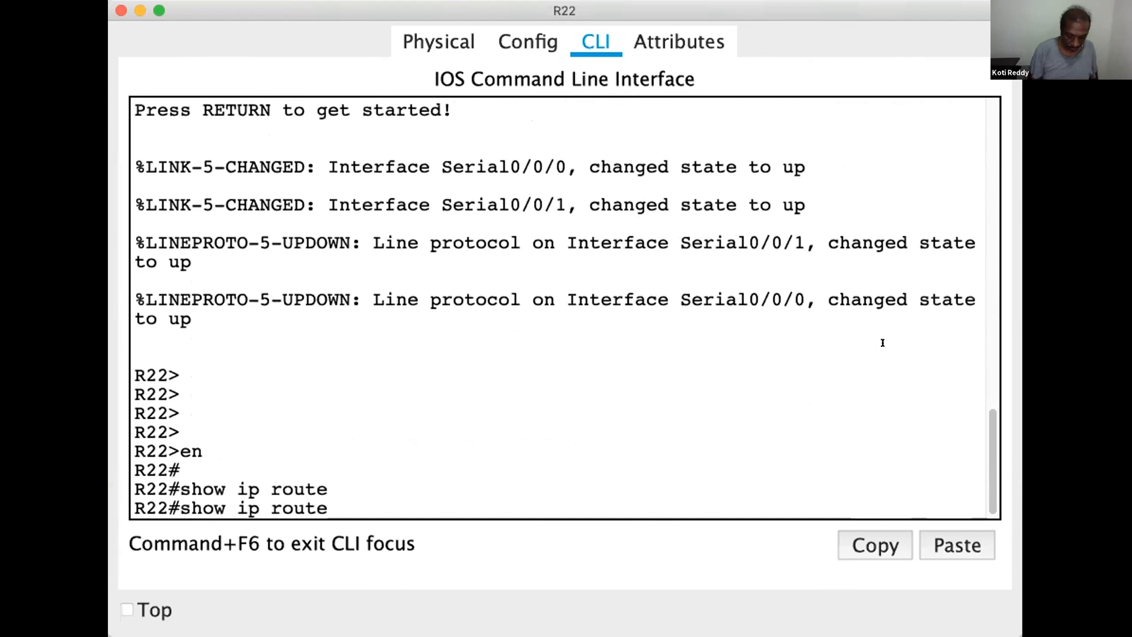
pyautogui.write('conf')
pyautogui.press('Tab')
pyautogui.write('t')
# Create OSPF process 10 on R22 with router ospf 10 and exit to global configuration mode
pyautogui.press('Tab')
pyautogui.press('Return')
pyautogui.write('router')
pyautogui.press('Tab')
pyautogui.write('oas')
pyautogui.press('Tab')
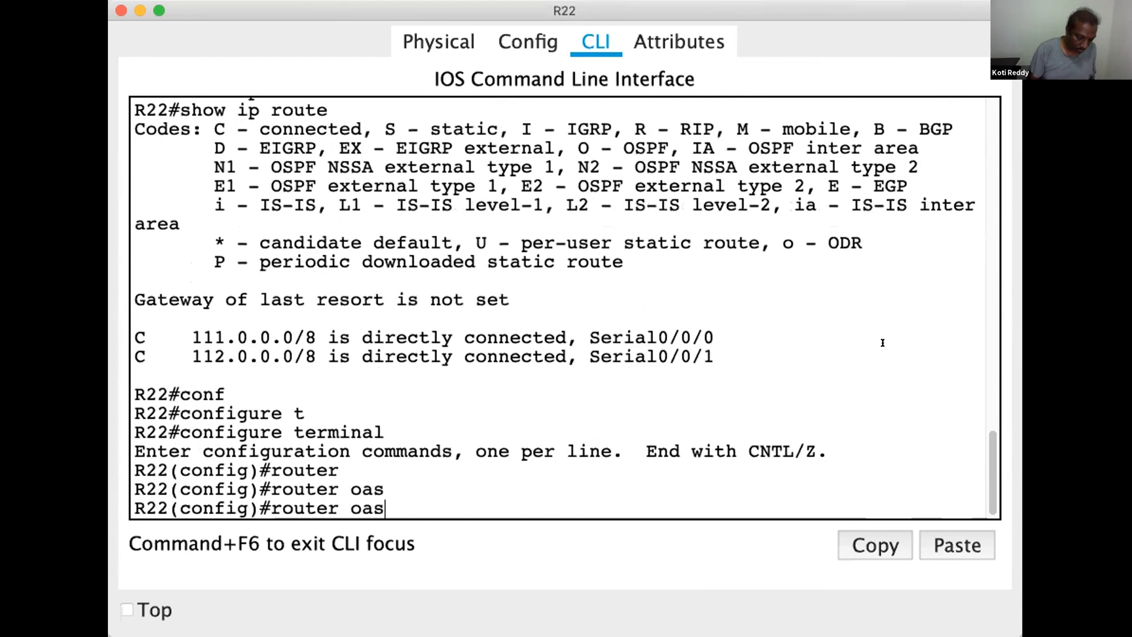
pyautogui.press('BackSpace')
pyautogui.press('BackSpace')
pyautogui.write('os')
pyautogui.press('Tab')
pyautogui.write('10')
pyautogui.press('Return')
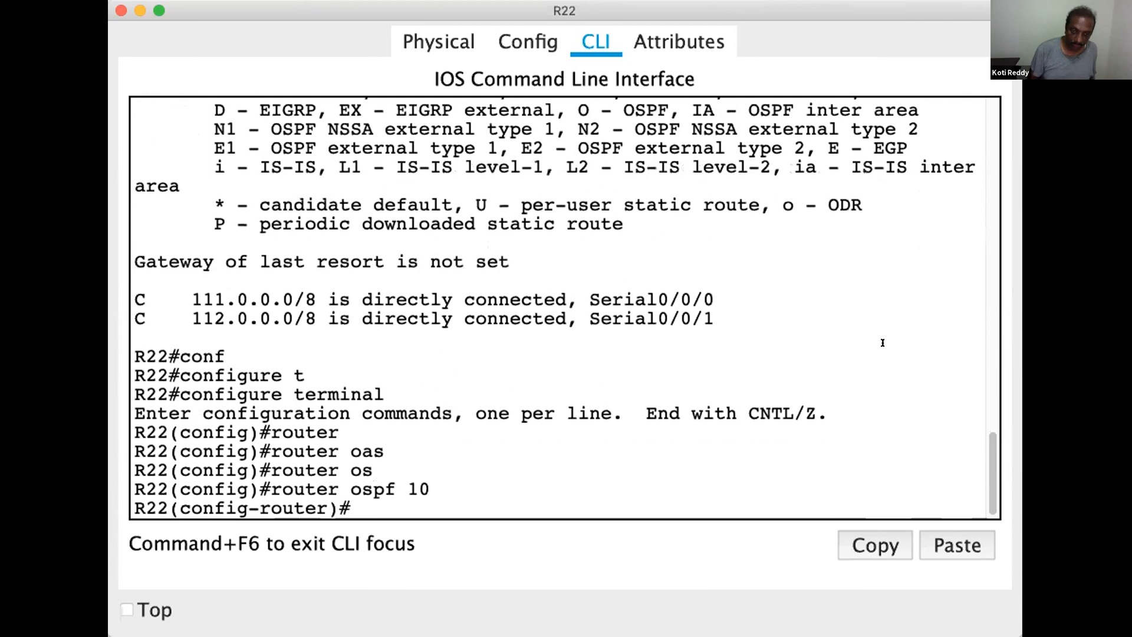
pyautogui.write('exit')
pyautogui.press('Return')
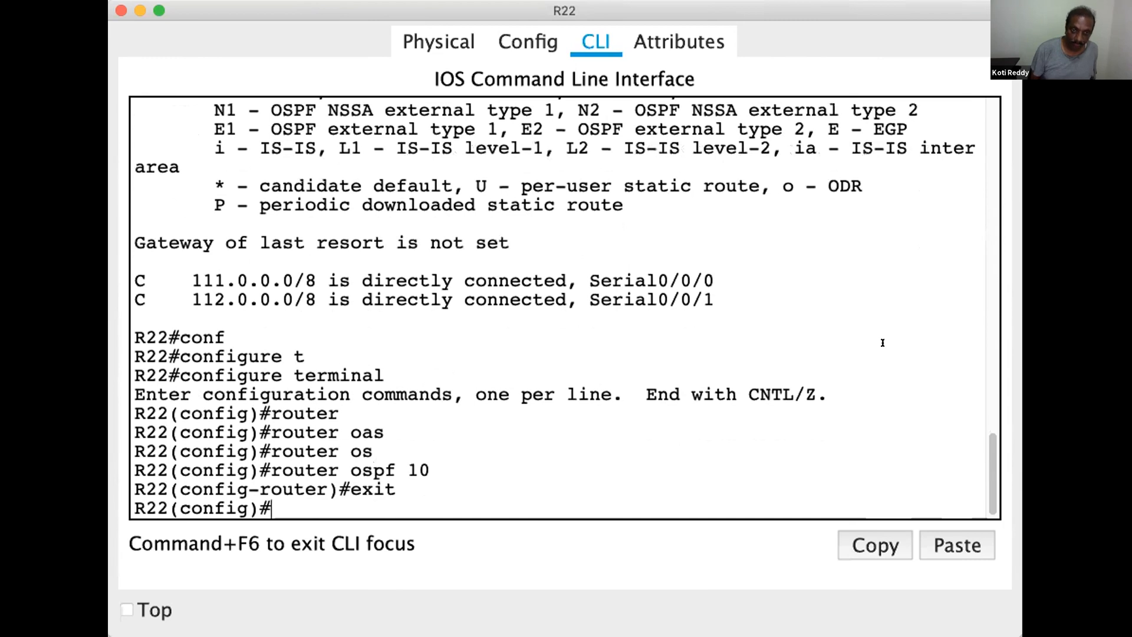
# Enter interface configuration mode for serial 0/0/0 on R22
pyautogui.press('Return')
pyautogui.write('int')
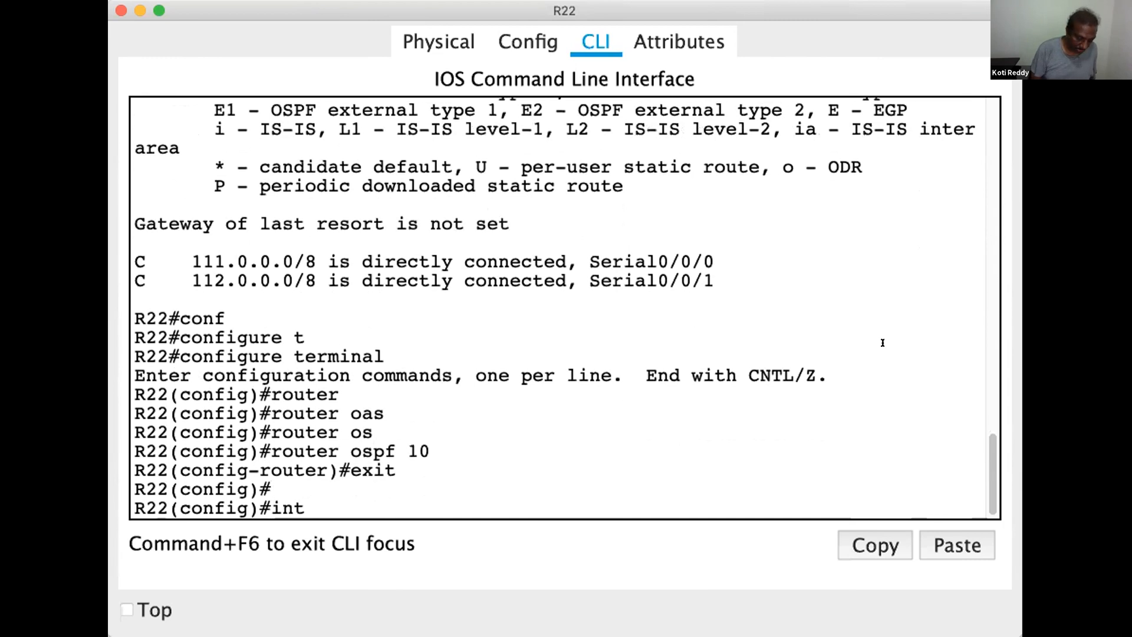
pyautogui.write('er')
pyautogui.press('Tab')
pyautogui.write('ser')
pyautogui.press('Tab')
pyautogui.write('0/0/0')
pyautogui.press('Return')
# Enable OSPF on R22's serial 0/0/0 with ip ospf 10 area 1 and exit interface configuration mode
pyautogui.write('ip')
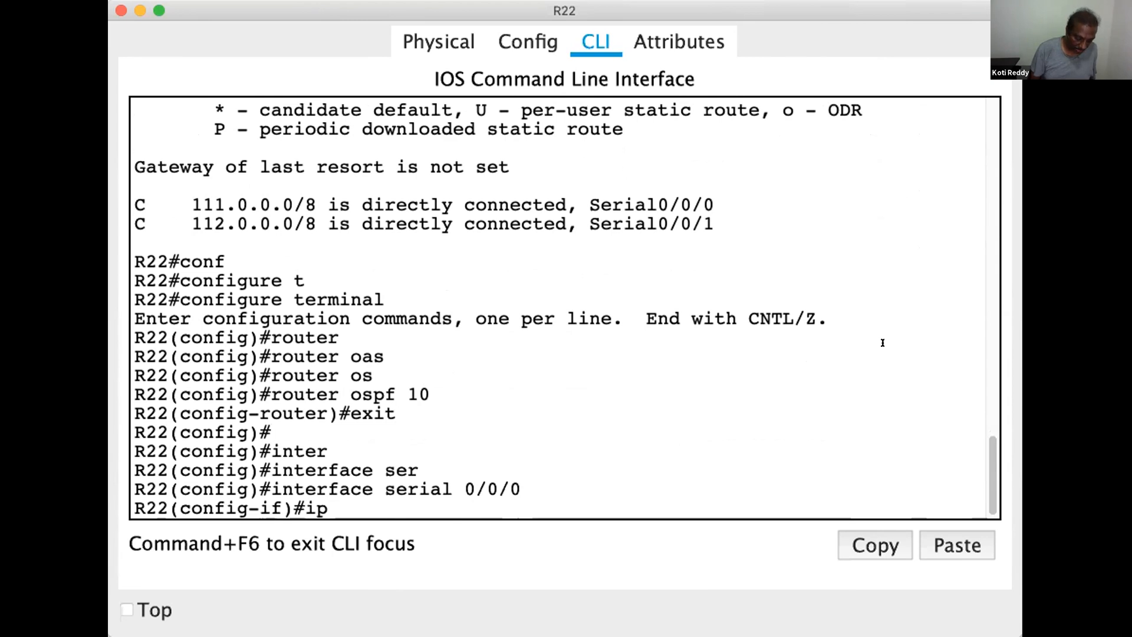
pyautogui.write(' os')
pyautogui.press('Tab')
pyautogui.write('10 ar')
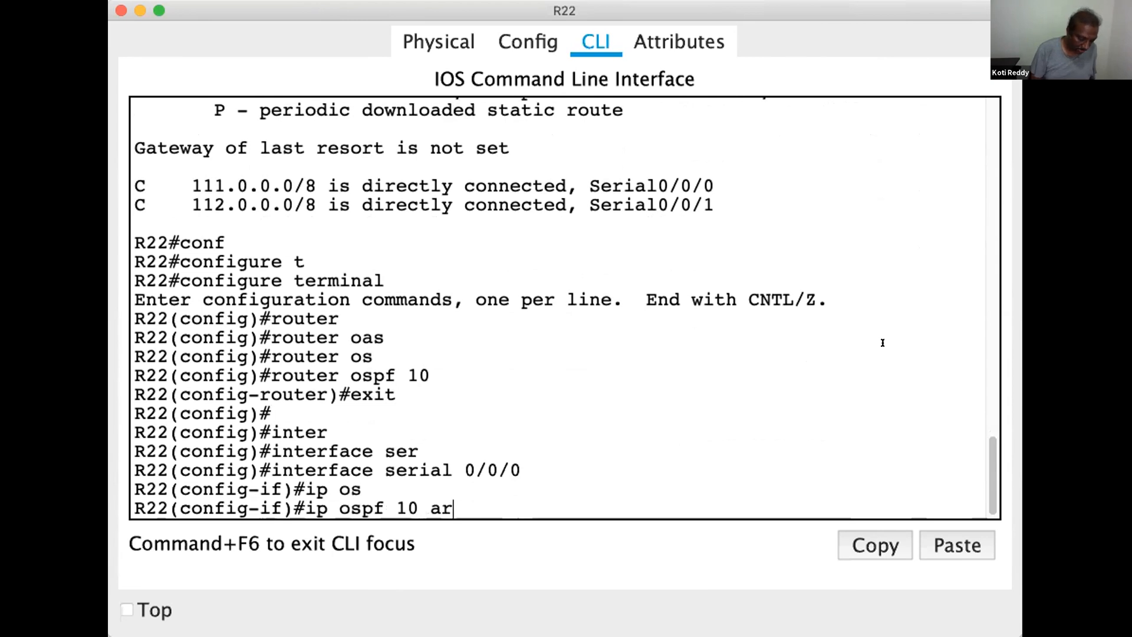
pyautogui.write('e')
pyautogui.press('Tab')
pyautogui.write('1')
pyautogui.press('Return')
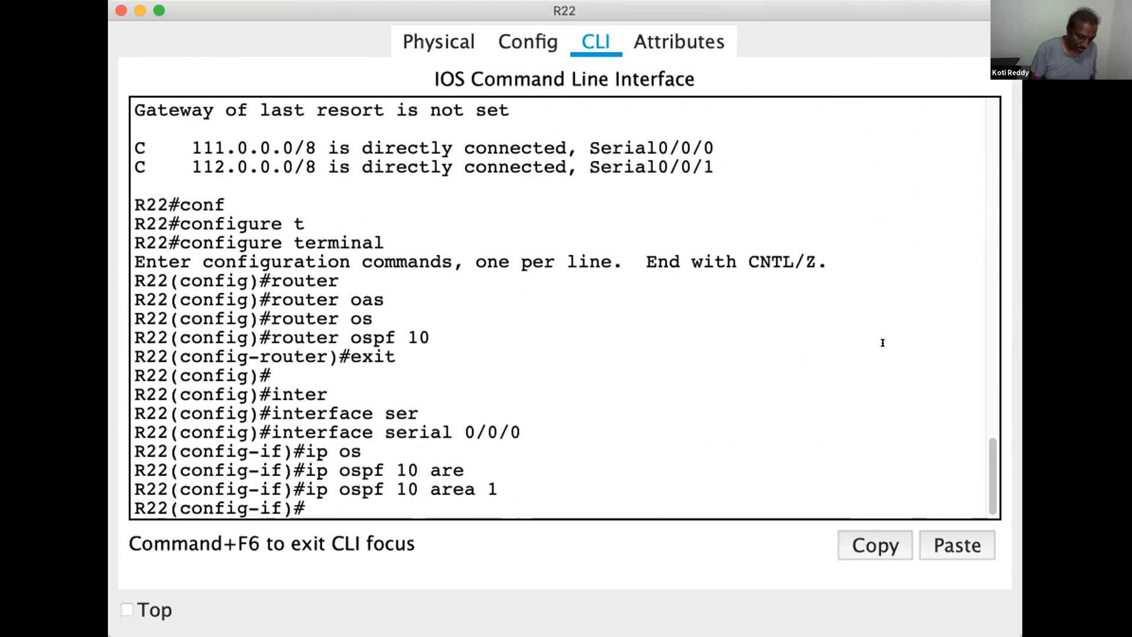
pyautogui.write('exit')
pyautogui.press('Return')
pyautogui.press('Return')
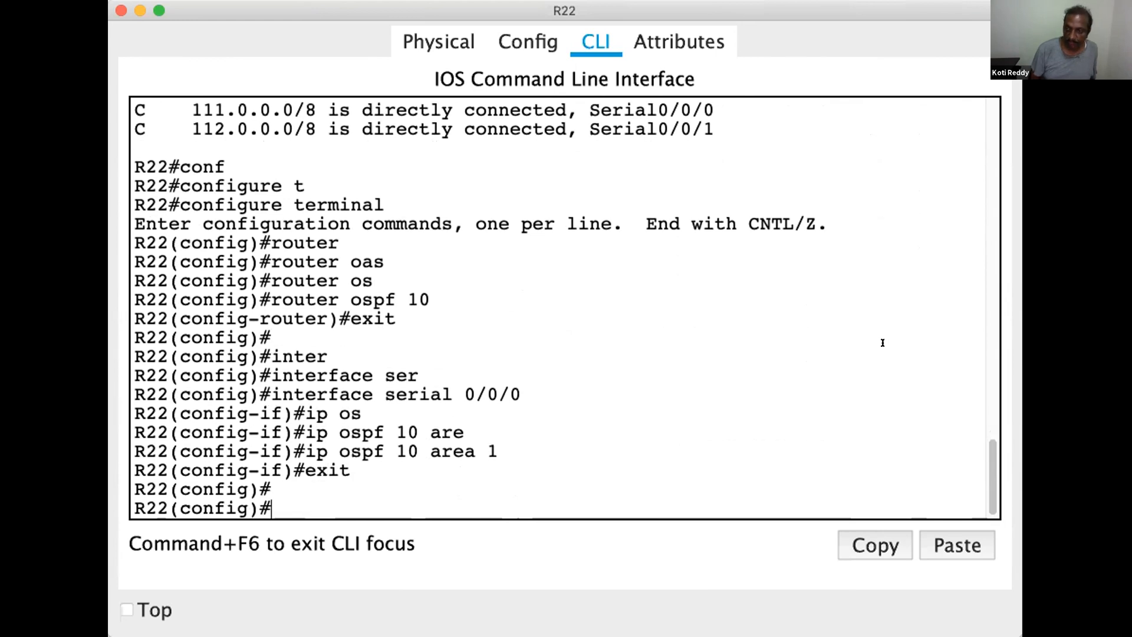
pyautogui.write('exit')
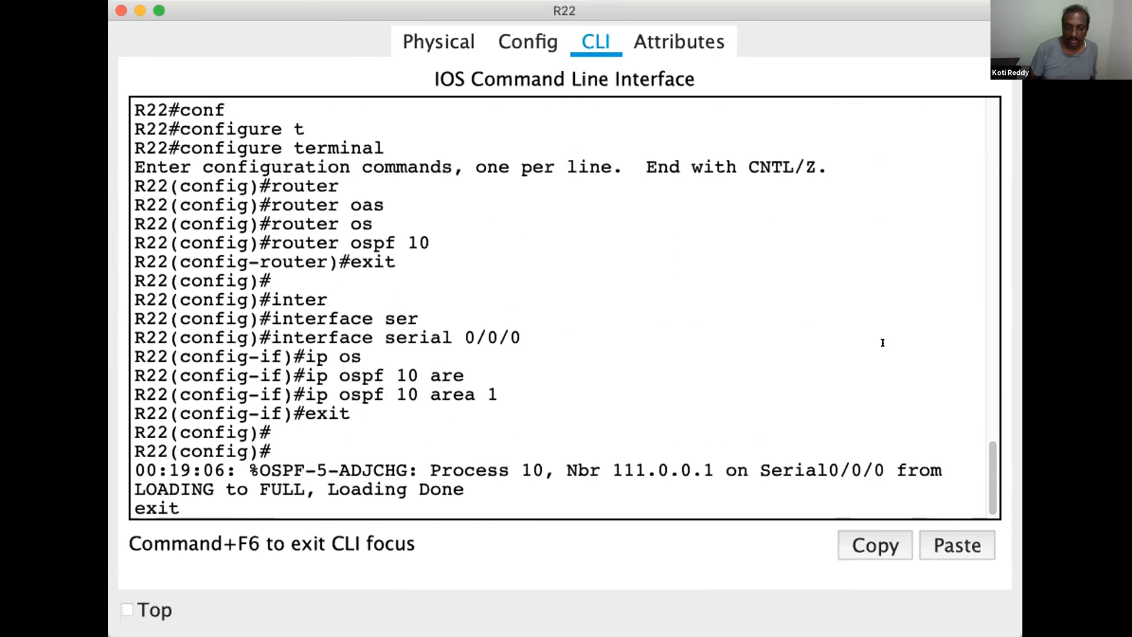
# Exit R22's global configuration mode and re-enter it with configure terminal
pyautogui.press('Return')
pyautogui.press('Return')
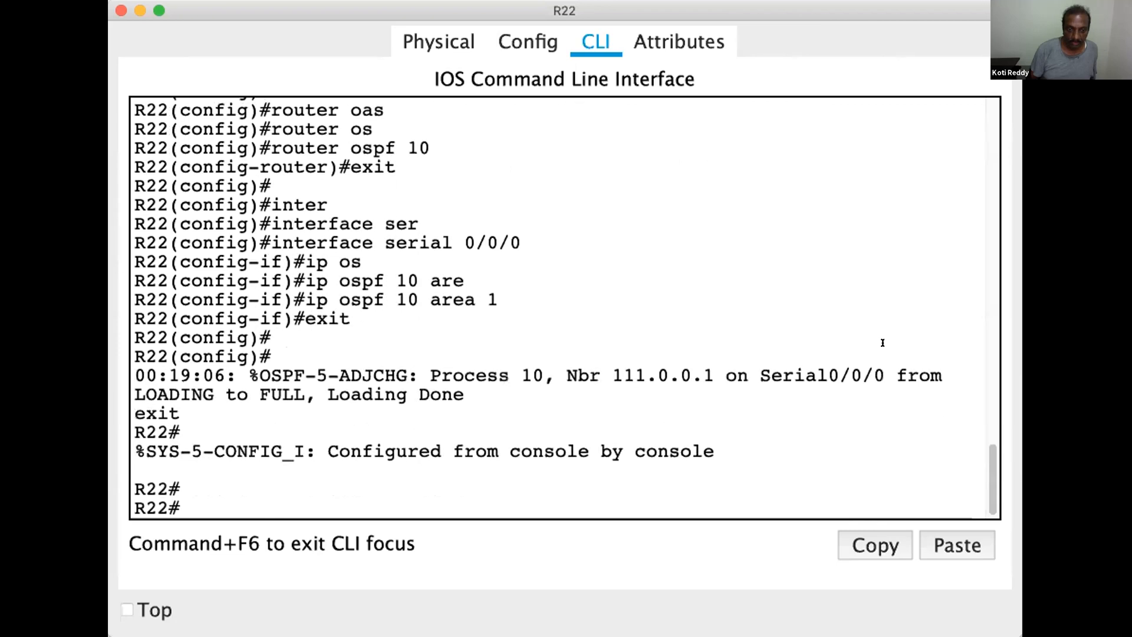
pyautogui.press('Up')
# Enter interface configuration mode for serial 0/0/1 on R22
pyautogui.press('Up')
pyautogui.press('Down')
pyautogui.press('Return')
pyautogui.press('Return')
pyautogui.press('Return')
pyautogui.press('Up')
pyautogui.press('Up')
pyautogui.press('Up')
pyautogui.press('Up')
pyautogui.press('Up')
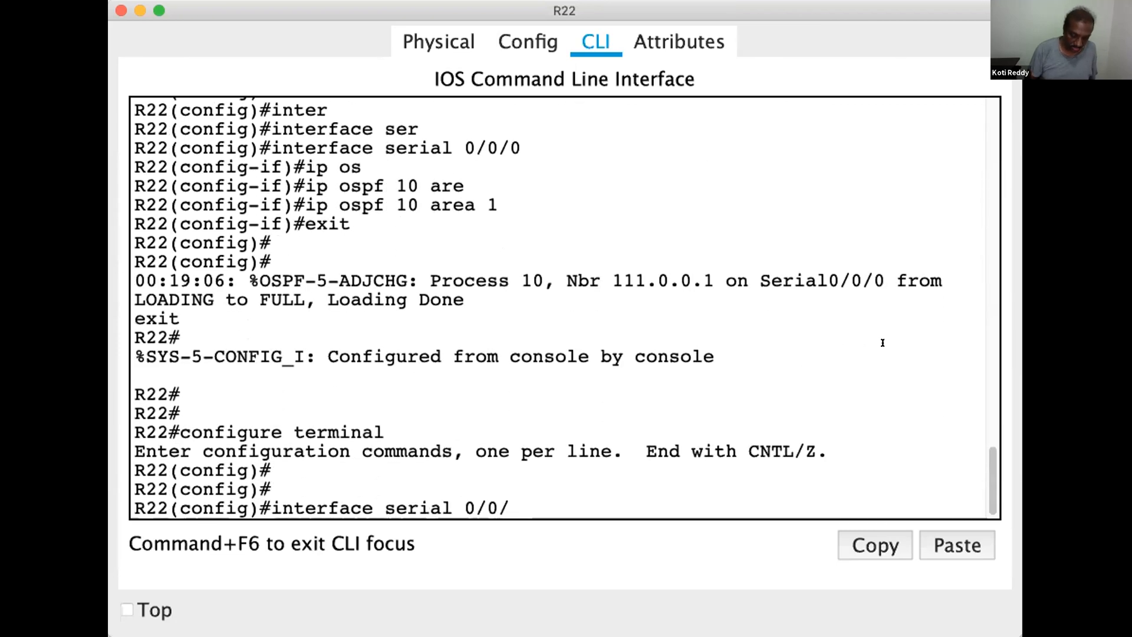
pyautogui.write('1')
pyautogui.press('Return')
# Enable OSPF on R22's serial 0/0/1 interface with ip ospf 10 area 1
pyautogui.press('Return')
pyautogui.press('Return')
pyautogui.press('Up')
pyautogui.press('Up')
pyautogui.press('Up')
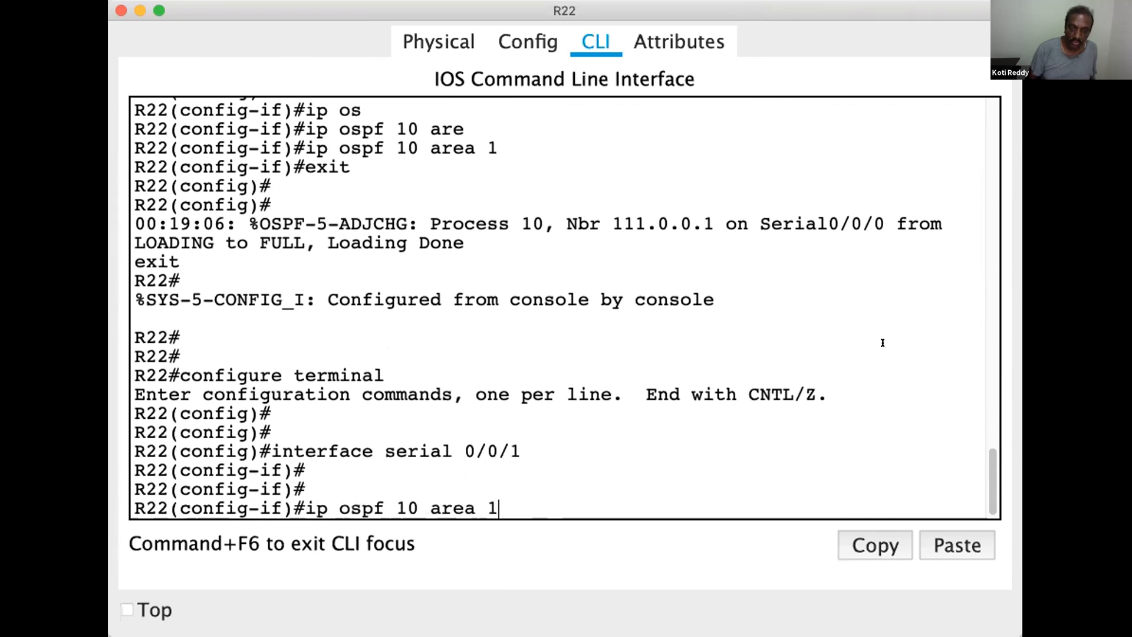
# Leave R22's configuration mode and save the running configuration with wr
pyautogui.press('Return')
pyautogui.press('Return')
pyautogui.press('Return')
pyautogui.press('Return')
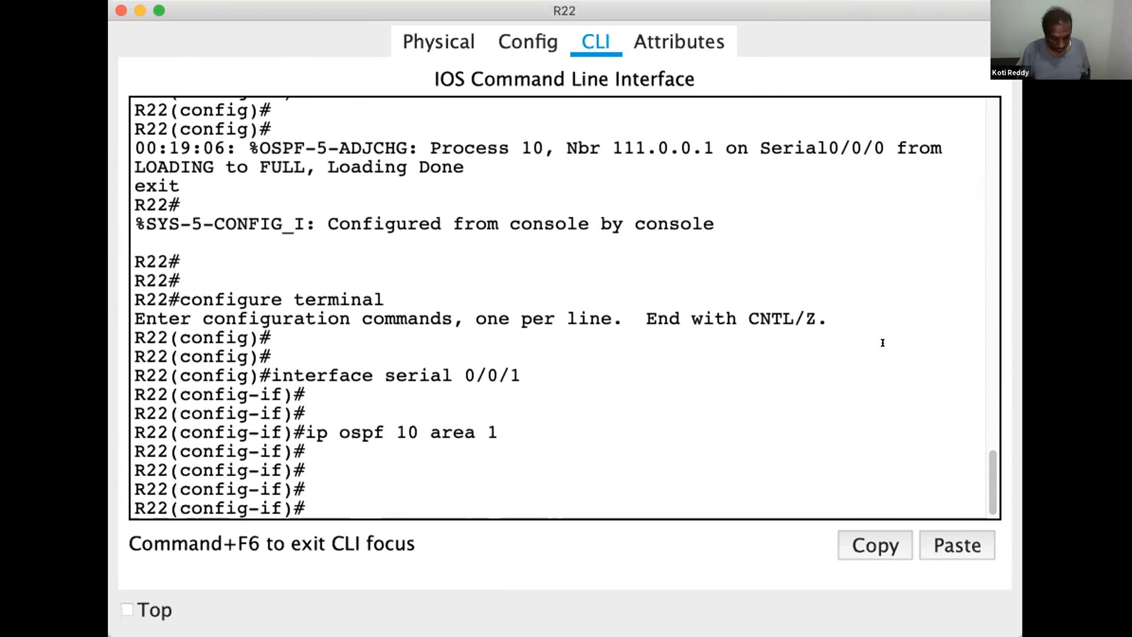
pyautogui.hotkey('ctrl', 'z')
pyautogui.press('Return')
pyautogui.write('wr')
pyautogui.press('Return')
pyautogui.press('Return')
pyautogui.press('Return')
pyautogui.press('Return')
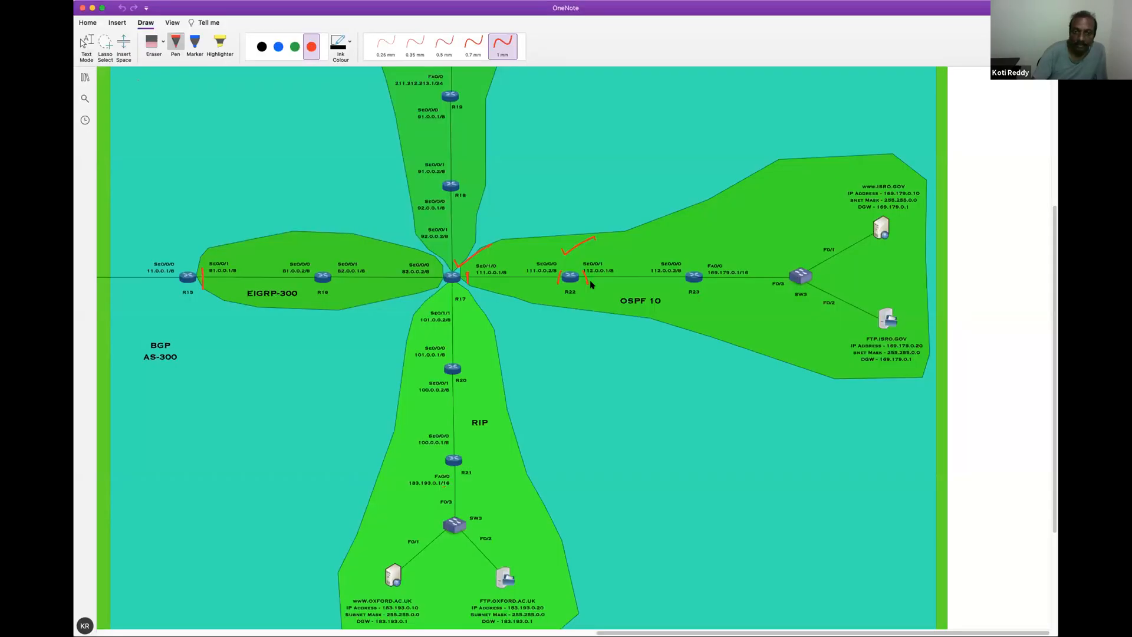
# Switch to the OneNote diagram and mark router R23 and its OSPF interfaces in red pen
pyautogui.moveTo(685, 247); pyautogui.dragTo(688, 252)
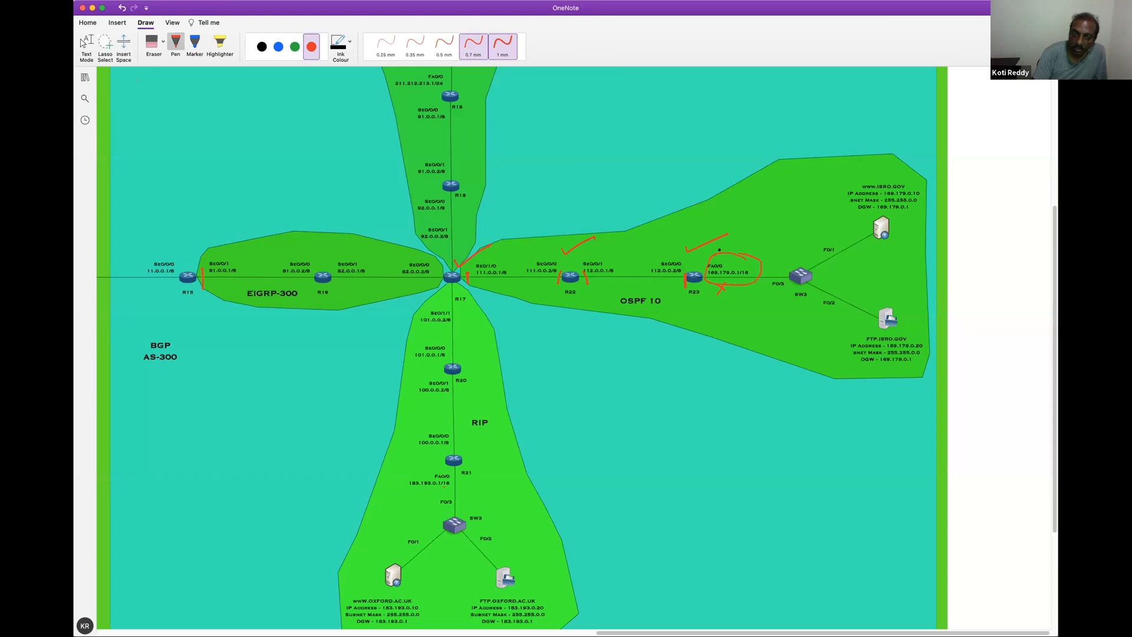
pyautogui.moveTo(671, 222); pyautogui.dragTo(722, 242)
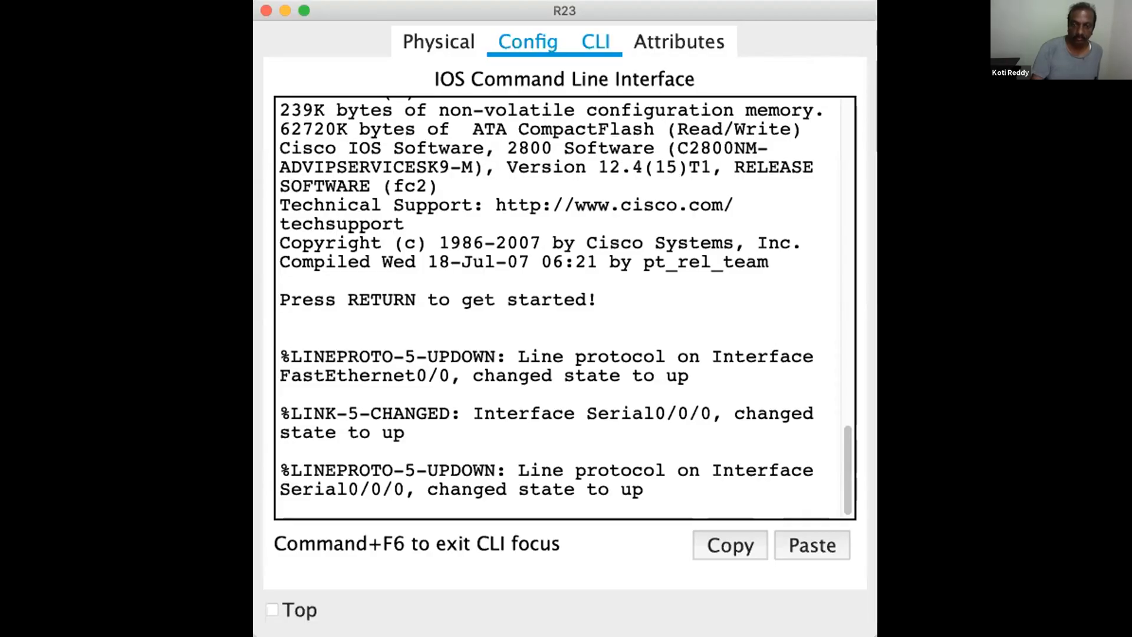
# Switch to R23's CLI and enter privileged mode with en
pyautogui.press('Return')
pyautogui.press('Return')
pyautogui.press('Return')
pyautogui.press('Return')
pyautogui.press('Return')
pyautogui.write('en')
pyautogui.press('Return')
pyautogui.press('Return')
pyautogui.press('Return')
# Enter global configuration mode on R23 with configure terminal
pyautogui.write('co')
pyautogui.press('BackSpace')
pyautogui.press('BackSpace')
pyautogui.write('conf')
pyautogui.press('Tab')
pyautogui.write('t')
# Create OSPF process 10 on R23 with router ospf 10 and exit to global configuration mode
pyautogui.press('Tab')
pyautogui.press('Return')
pyautogui.press('Return')
pyautogui.press('Return')
pyautogui.write('router')
pyautogui.press('Tab')
pyautogui.write('os')
pyautogui.press('Tab')
pyautogui.write('10')
pyautogui.press('Return')
pyautogui.press('Return')
pyautogui.press('Return')
pyautogui.write('exit')
pyautogui.press('Return')
pyautogui.press('Return')
# Enter interface configuration mode for serial 0/0/0 on R23
pyautogui.write('in')
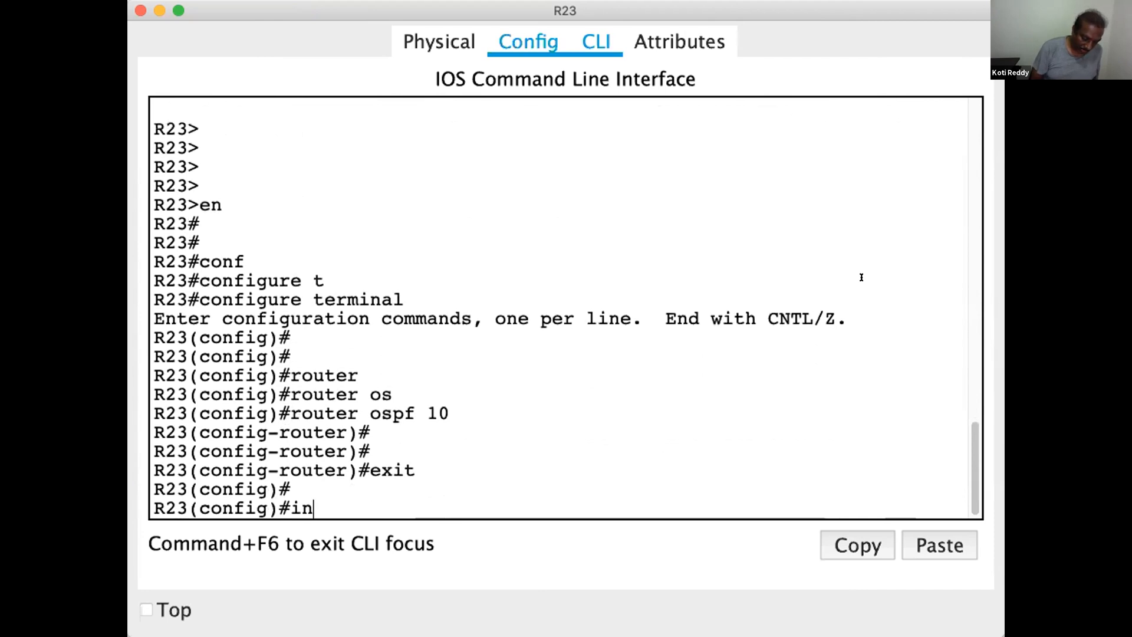
pyautogui.write('ter')
pyautogui.press('Tab')
pyautogui.write('se')
pyautogui.press('Tab')
pyautogui.write('0/0/0')
pyautogui.press('Return')
pyautogui.press('Return')
pyautogui.press('Return')
# Assign R23's serial 0/0/0 interface to OSPF process 10, area 1 with ip ospf 10 area 1
pyautogui.write('ip os')
pyautogui.press('Tab')
pyautogui.write('10 are')
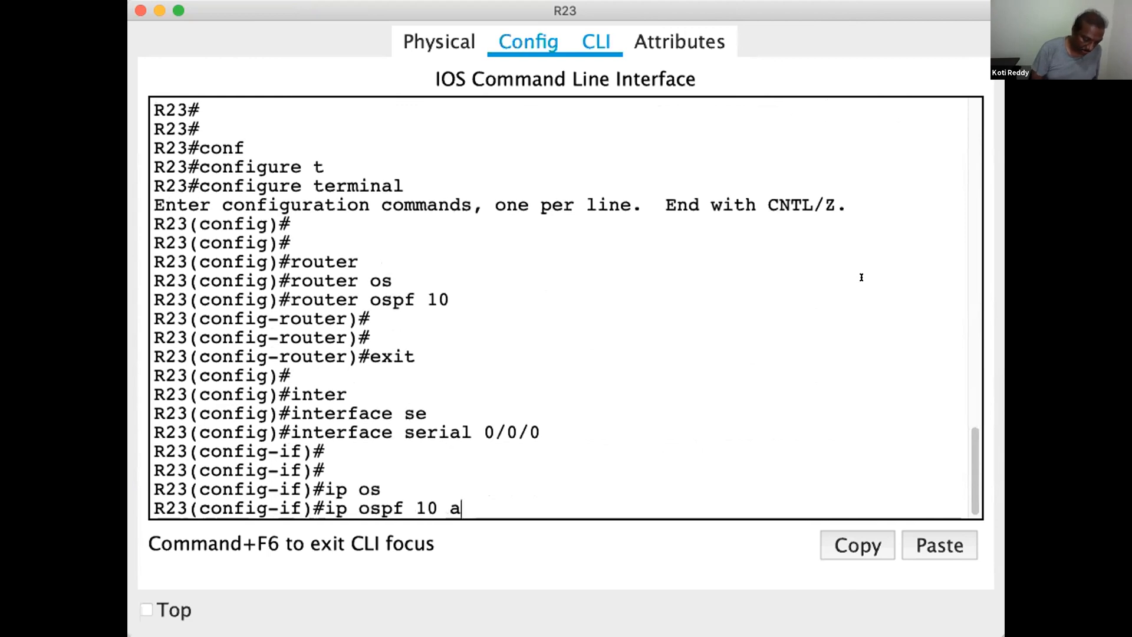
pyautogui.press('Tab')
pyautogui.write('1')
pyautogui.press('Return')
pyautogui.press('Return')
pyautogui.press('Return')
pyautogui.press('Return')
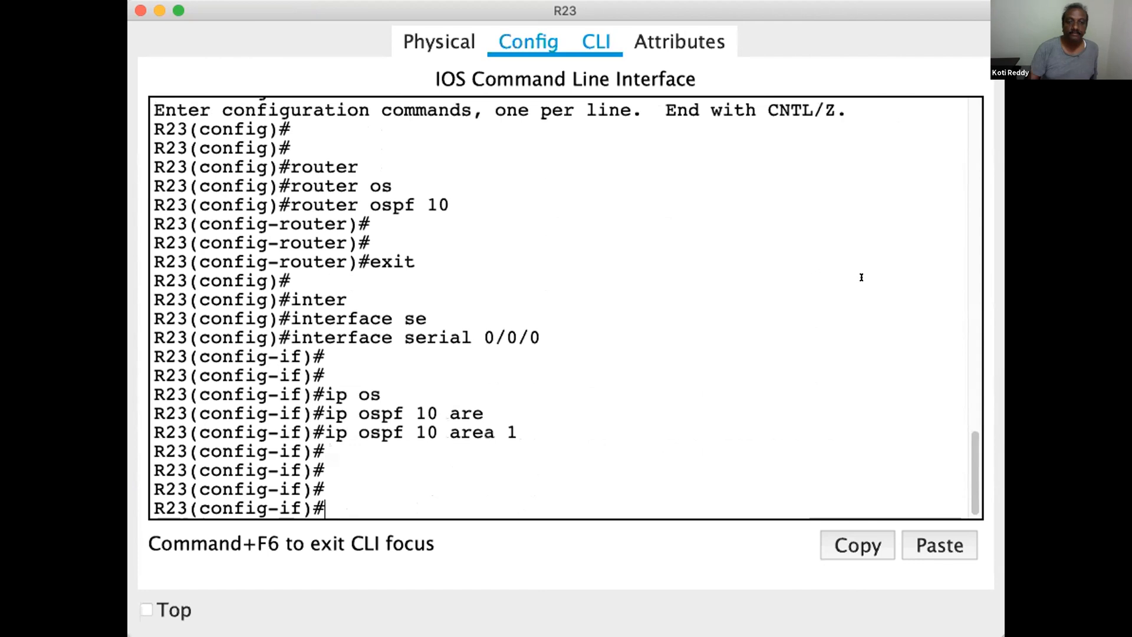
# Exit serial 0/0/0 interface configuration on R23 and return to global configuration mode
pyautogui.write('exit')
pyautogui.press('Return')
pyautogui.press('Return')
pyautogui.press('Return')
pyautogui.press('Return')
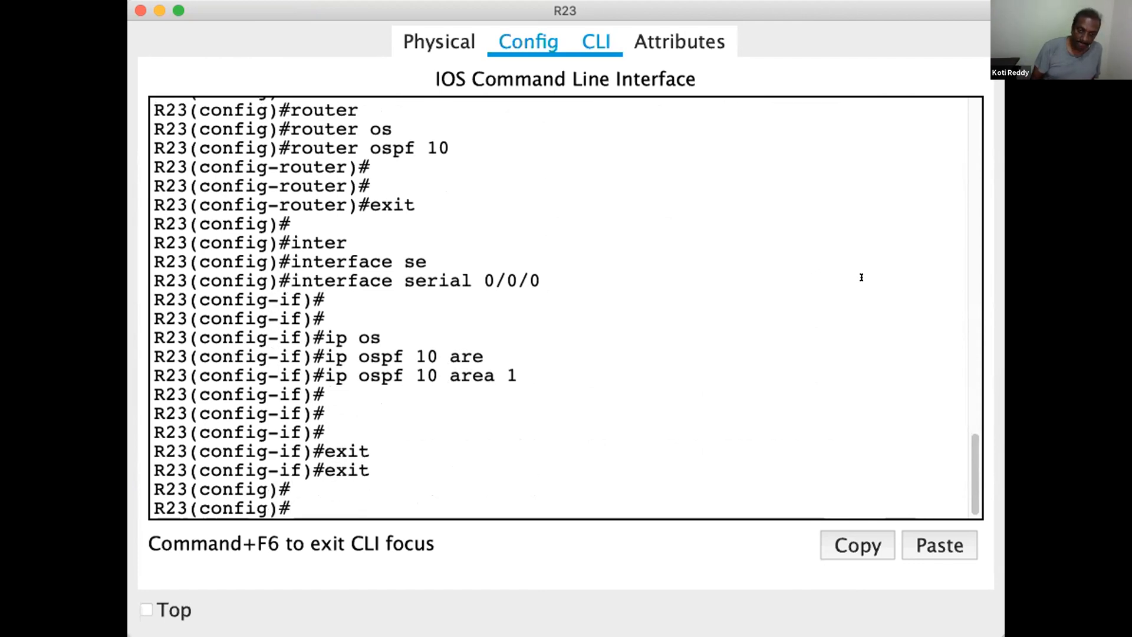
pyautogui.press('Return')
pyautogui.press('Return')
pyautogui.press('Up')
pyautogui.press('Up')
pyautogui.press('Tab')
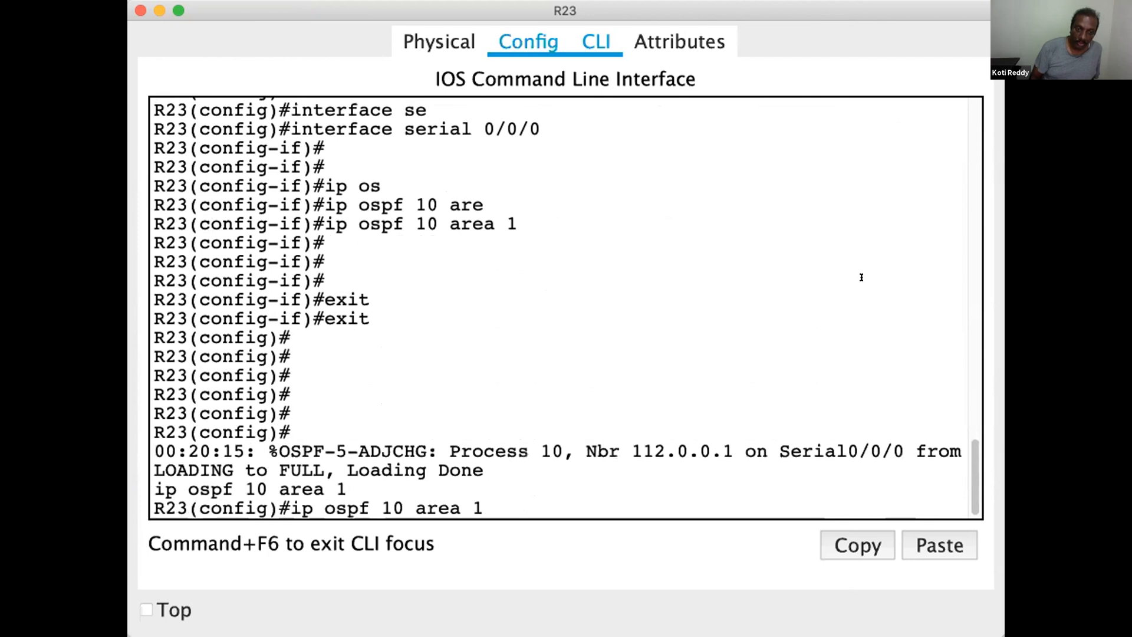
pyautogui.press('BackSpace')
pyautogui.press('BackSpace')
pyautogui.press('BackSpace')
pyautogui.press('BackSpace')
pyautogui.press('BackSpace')
pyautogui.press('BackSpace')
pyautogui.press('BackSpace')
pyautogui.press('BackSpace')
pyautogui.press('BackSpace')
pyautogui.press('BackSpace')
pyautogui.press('BackSpace')
pyautogui.press('BackSpace')
pyautogui.press('BackSpace')
pyautogui.press('BackSpace')
pyautogui.press('BackSpace')
pyautogui.press('BackSpace')
pyautogui.press('BackSpace')
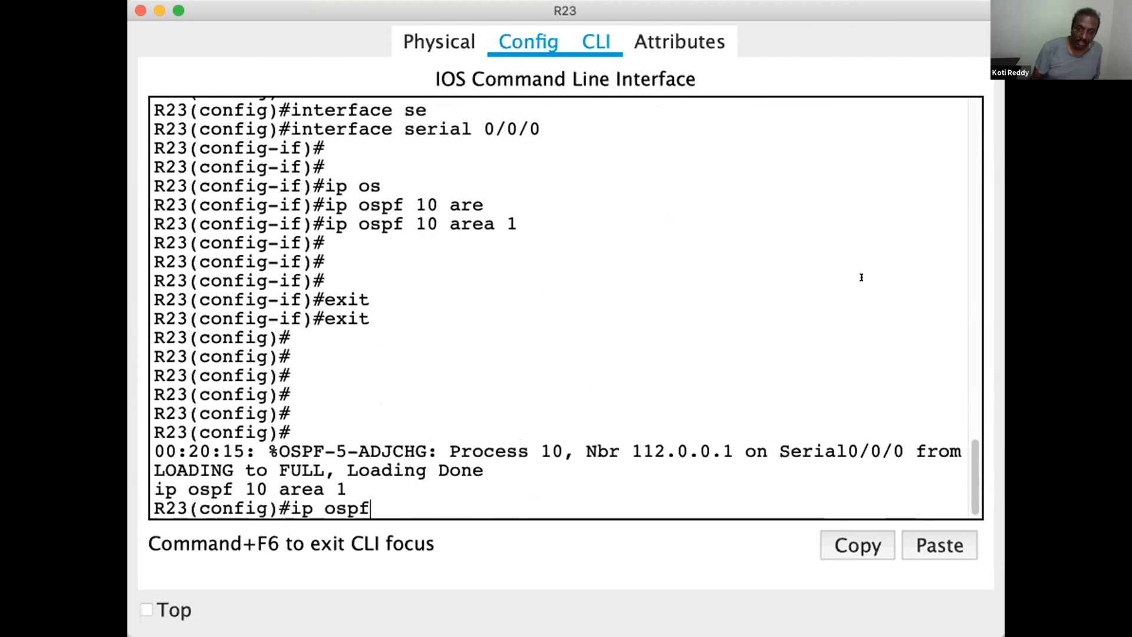
pyautogui.press('Return')
pyautogui.press('Return')
# Re-enter router ospf 10 on R23 and redistribute its directly attached networks with redistribute connected
pyautogui.write('router ospf 10')
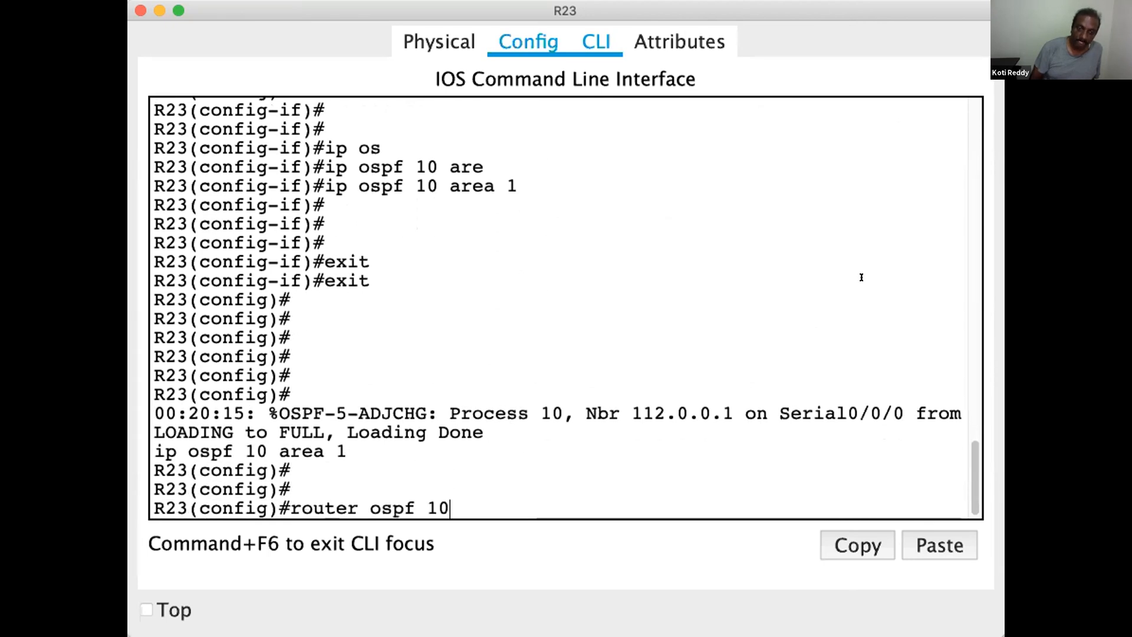
pyautogui.press('Return')
pyautogui.press('Return')
pyautogui.press('Return')
pyautogui.write('redistribute conn')
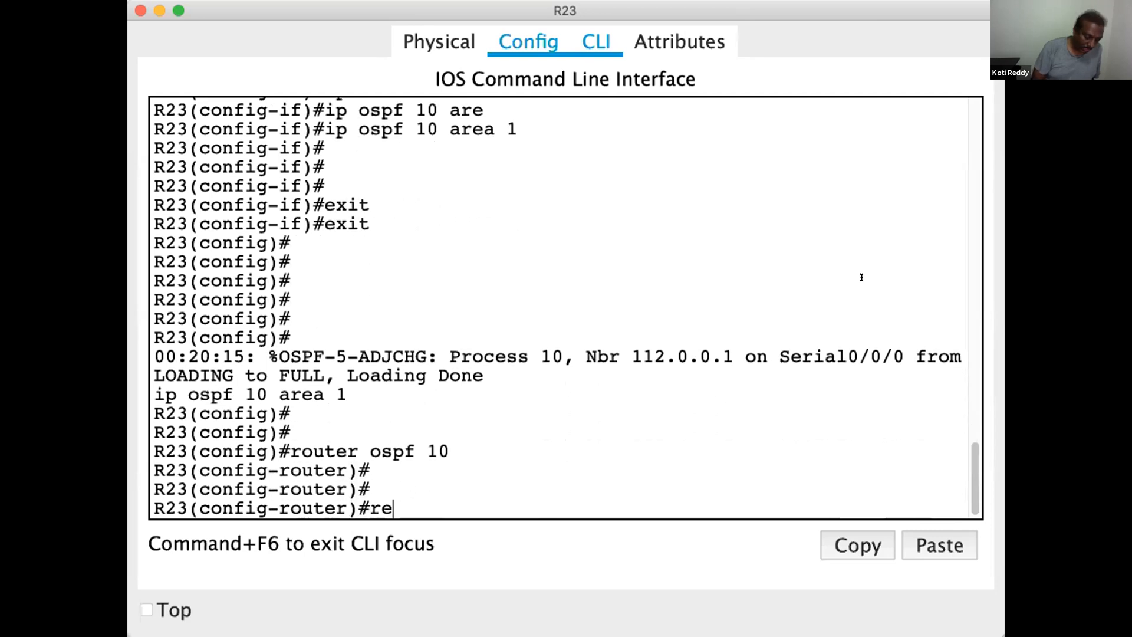
pyautogui.press('Tab')
pyautogui.write('conn')
pyautogui.press('Tab')
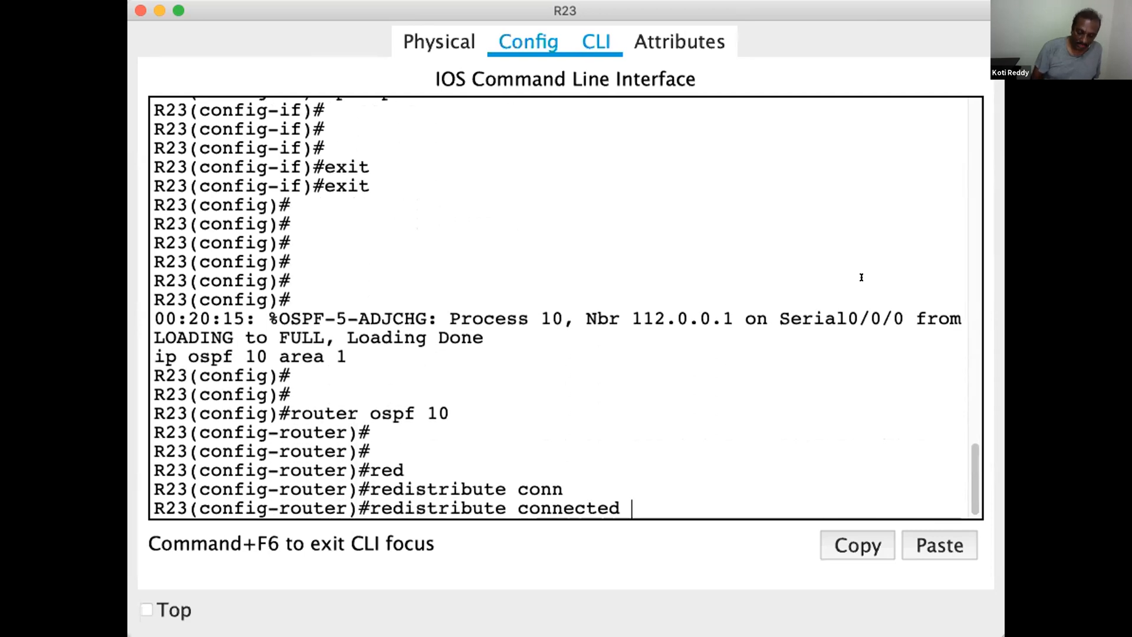
pyautogui.press('Return')
pyautogui.press('Return')
pyautogui.press('Return')
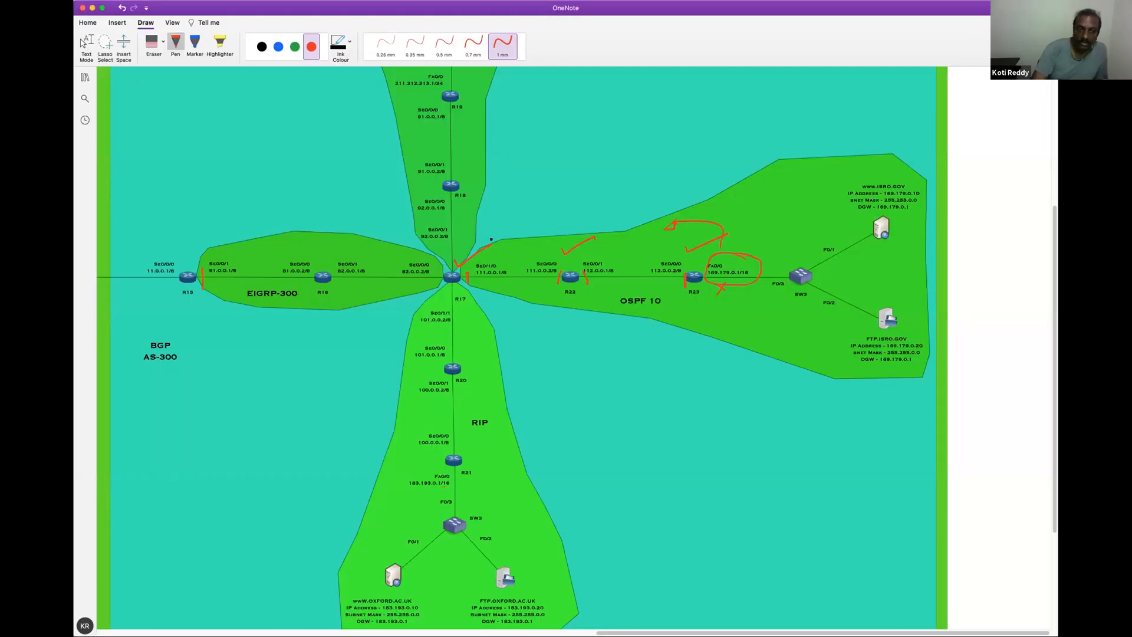
pyautogui.moveTo(491, 240); pyautogui.dragTo(495, 241)
pyautogui.moveTo(614, 234)
pyautogui.mouseDown()
pyautogui.moveTo(576, 272)
pyautogui.moveTo(672, 243)
pyautogui.moveTo(616, 231)
pyautogui.mouseUp()
pyautogui.moveTo(735, 238); pyautogui.dragTo(790, 228)
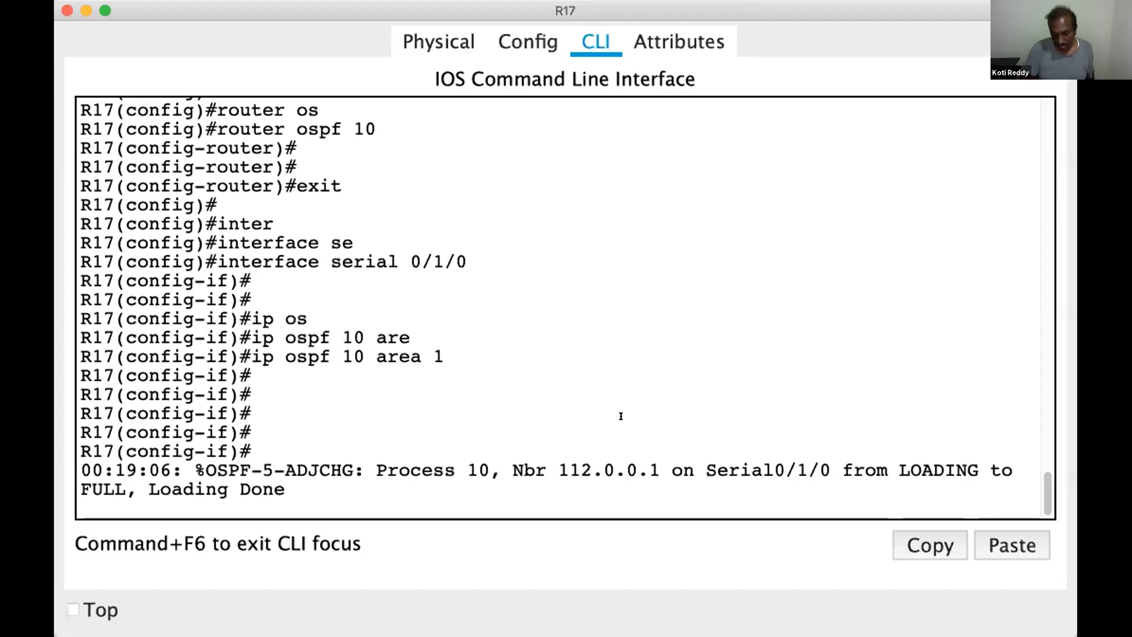
# Leave interface and global configuration modes on R17 to return to privileged mode
pyautogui.press('Return')
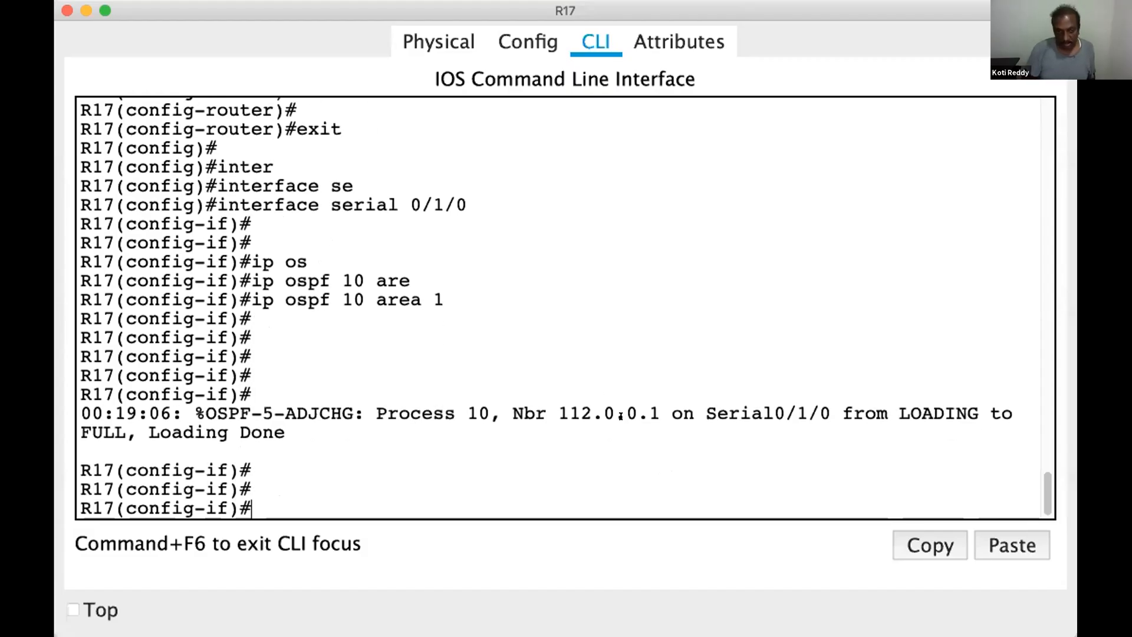
pyautogui.press('Return')
pyautogui.write('exi')
pyautogui.press('Return')
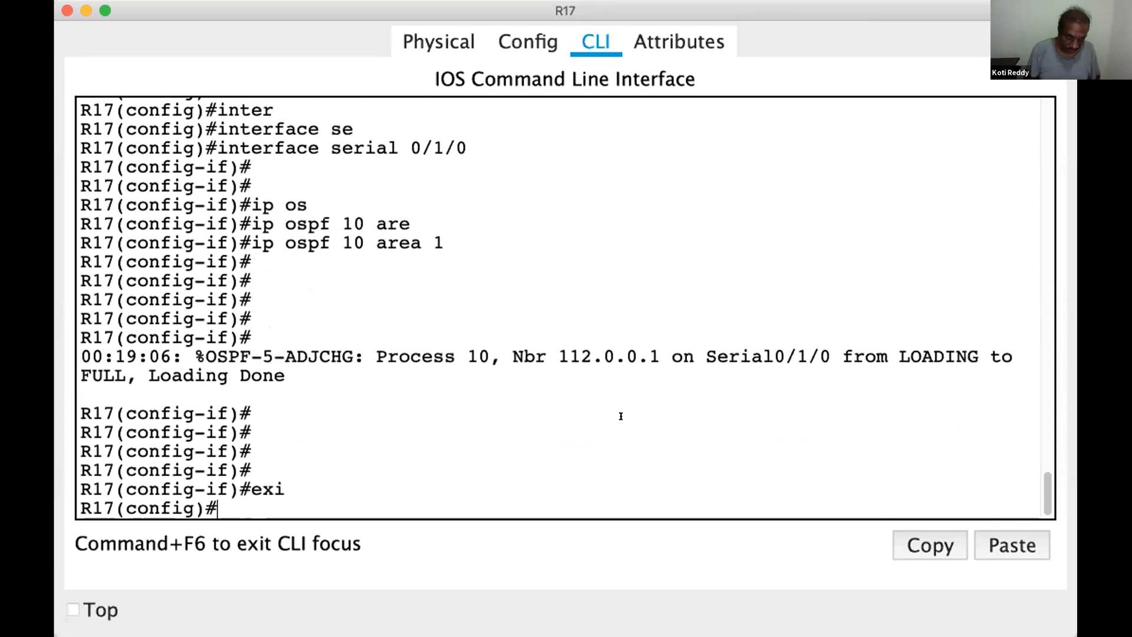
pyautogui.press('Return')
pyautogui.press('Return')
pyautogui.write('exit')
pyautogui.press('Return')
pyautogui.press('Return')
# Display R17's OSPF-learned routes with show ip route ospf
pyautogui.write('show ip rout')
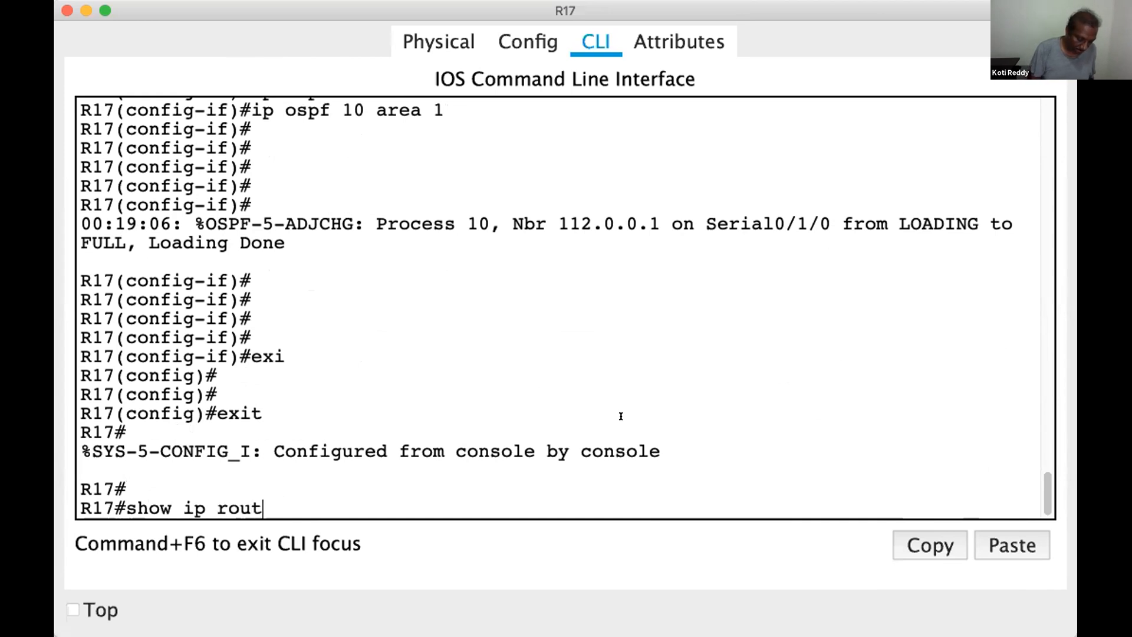
pyautogui.write('e o')
pyautogui.press('Tab')
pyautogui.write('os')
pyautogui.press('Tab')
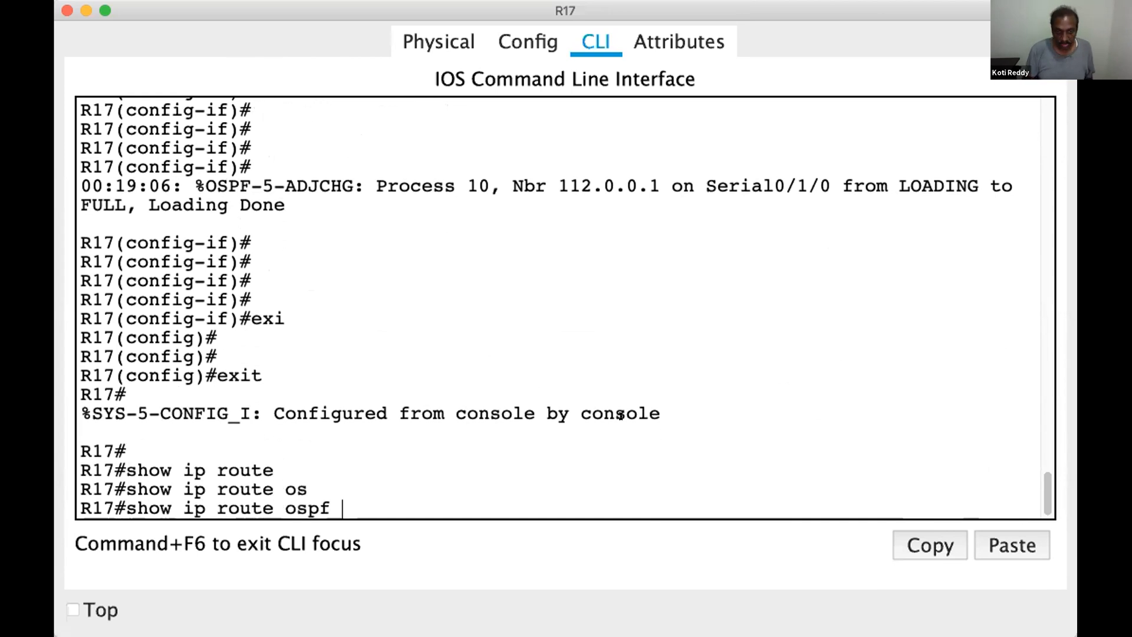
pyautogui.press('Return')
pyautogui.press('Return')
pyautogui.press('Return')
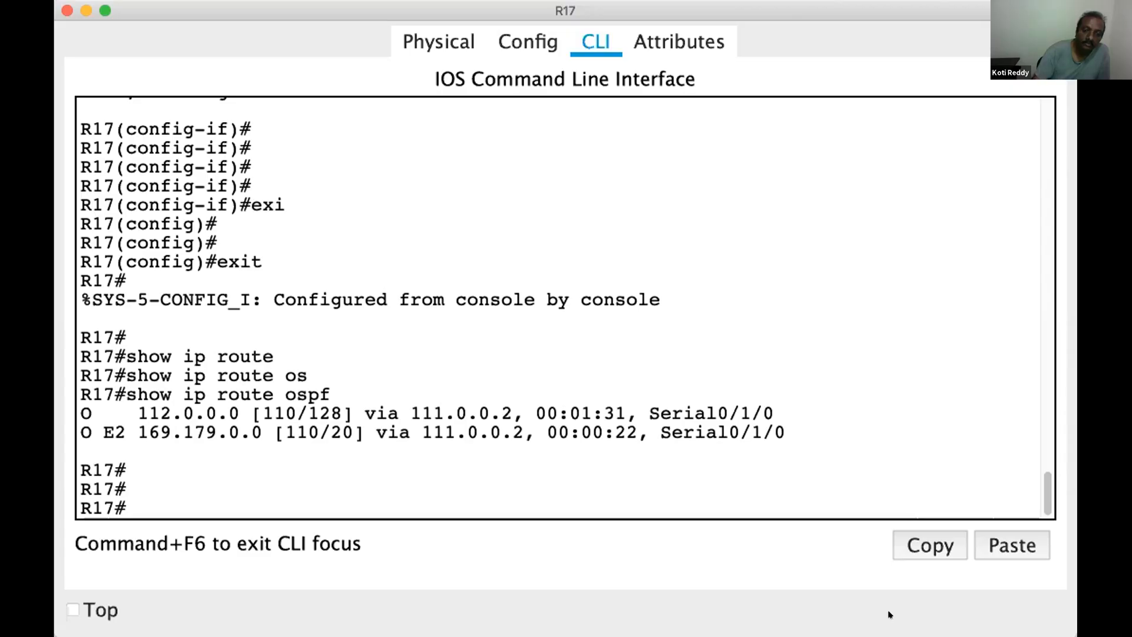
# Switch to the network diagram in OneNote and erase the ink marks over the OSPF 10 area with the Eraser
pyautogui.press('super+Tab')
pyautogui.click(163, 42)
pyautogui.click(180, 94)
pyautogui.moveTo(460, 271); pyautogui.dragTo(469, 277)
pyautogui.moveTo(563, 242)
pyautogui.mouseDown()
pyautogui.moveTo(563, 271)
pyautogui.moveTo(580, 277)
pyautogui.moveTo(672, 242)
pyautogui.moveTo(678, 224)
pyautogui.moveTo(728, 252)
pyautogui.moveTo(729, 288)
pyautogui.moveTo(758, 230)
pyautogui.mouseUp()
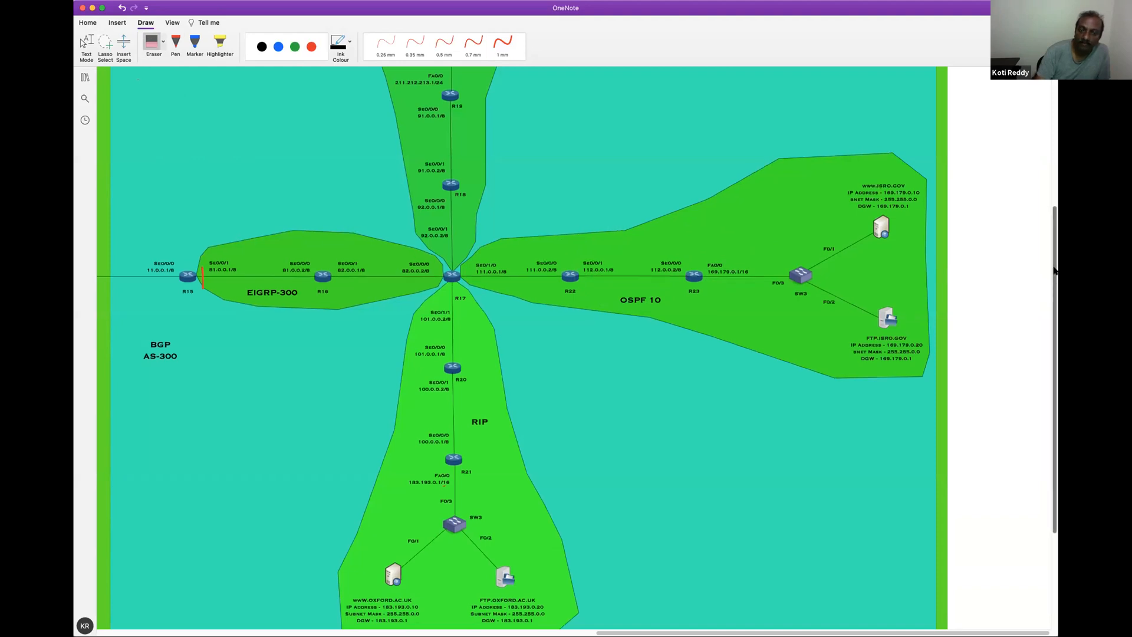
# Circle the 92.0.0.0, 91.0.0.0 and 211.212.213.0 networks in the Static Routing area with the red 1 mm pen
pyautogui.scroll(5, 1047, 288)
pyautogui.scroll(2, 950, 220)
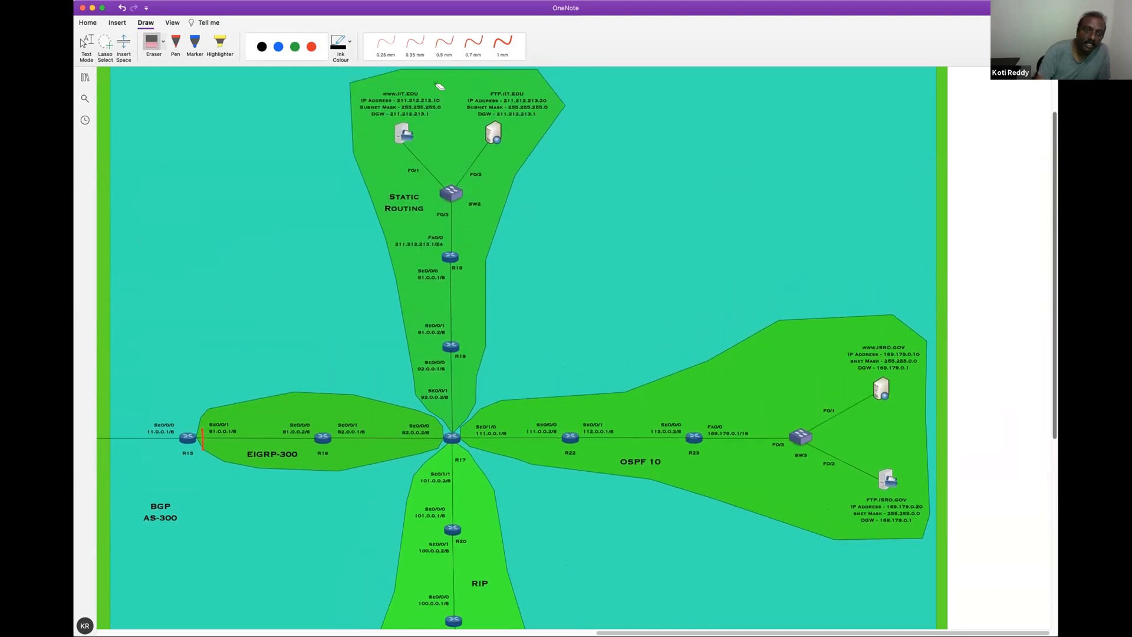
pyautogui.click(496, 44)
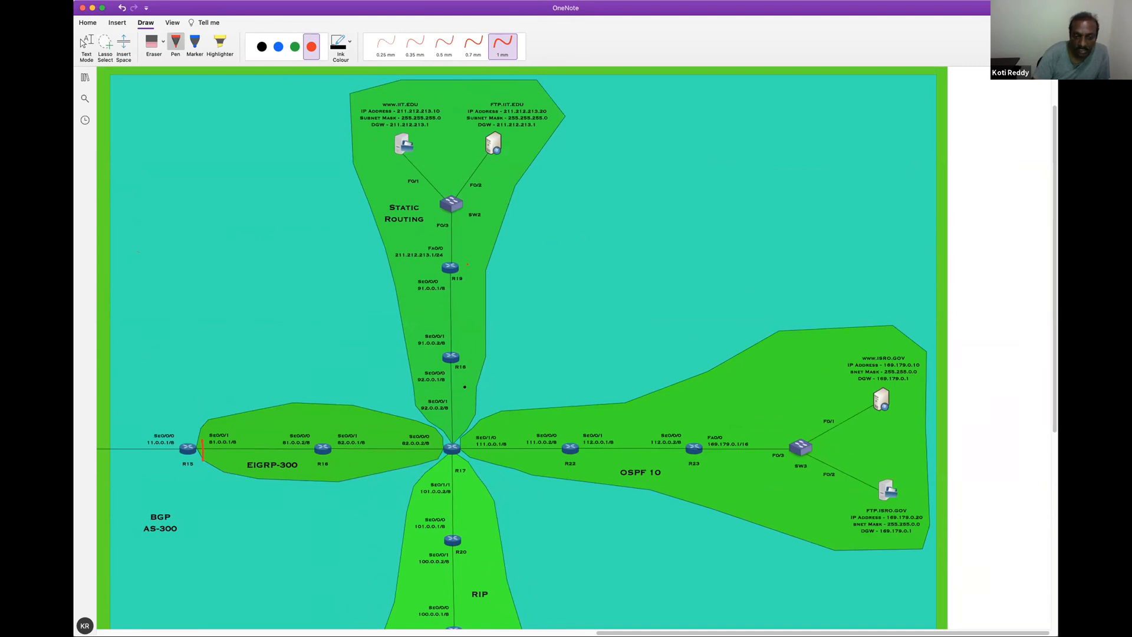
pyautogui.moveTo(412, 409)
pyautogui.mouseDown()
pyautogui.moveTo(446, 423)
pyautogui.moveTo(444, 360)
pyautogui.mouseUp()
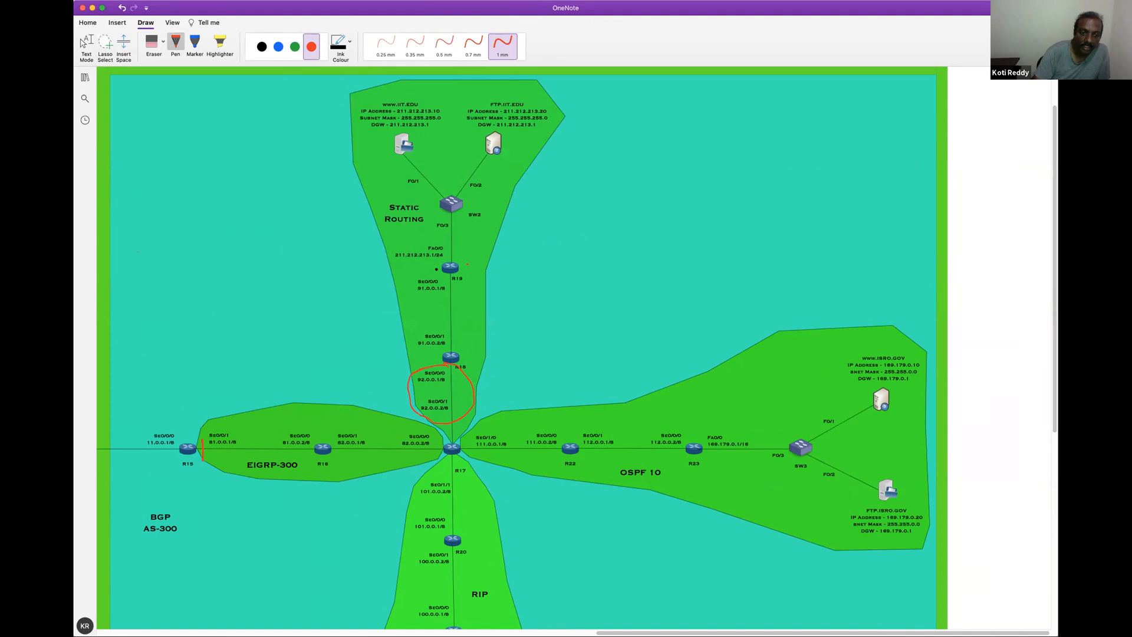
pyautogui.moveTo(414, 275); pyautogui.dragTo(475, 287)
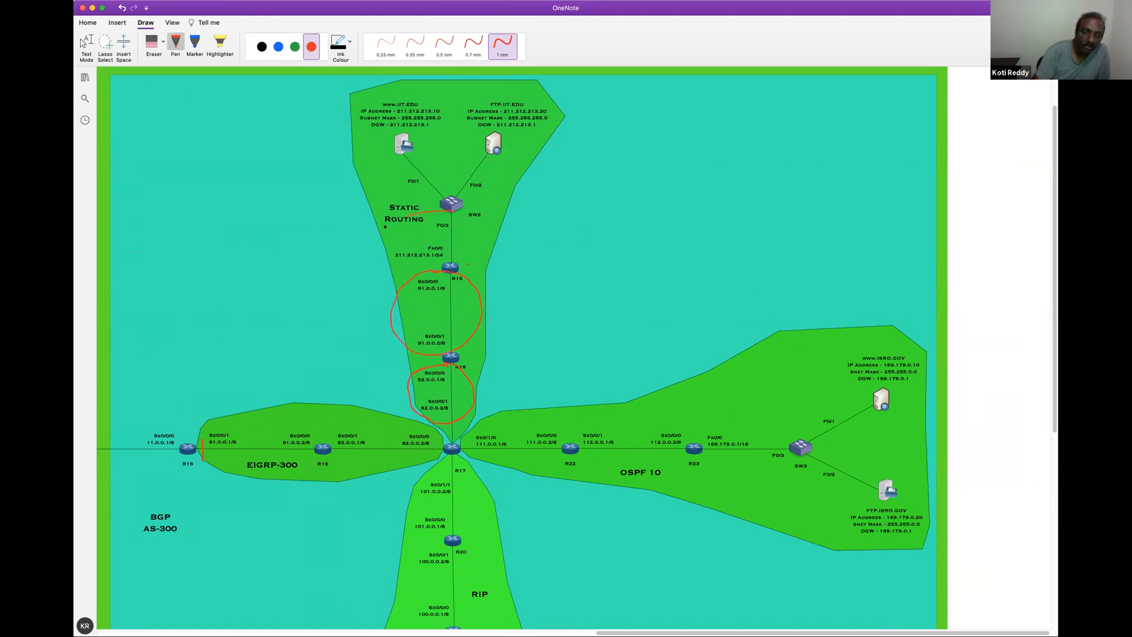
pyautogui.moveTo(487, 213); pyautogui.dragTo(413, 265)
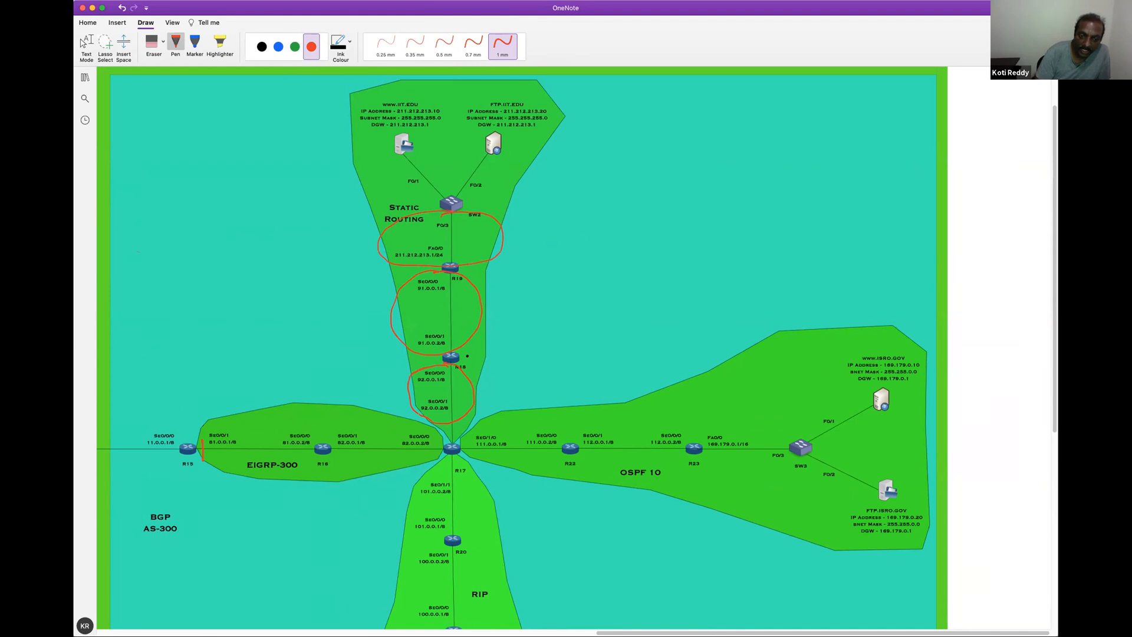
# Mark R18 with a red stroke, tick its two serial networks in blue and circle the 211.212.213.0 network in blue
pyautogui.moveTo(470, 353); pyautogui.dragTo(506, 343)
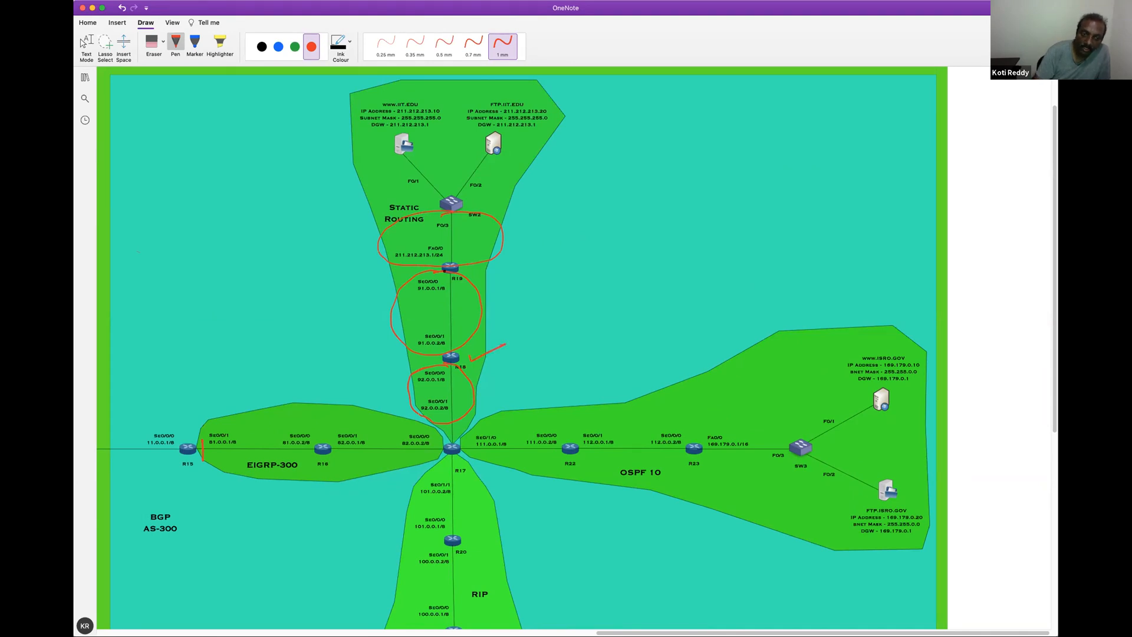
pyautogui.click(278, 47)
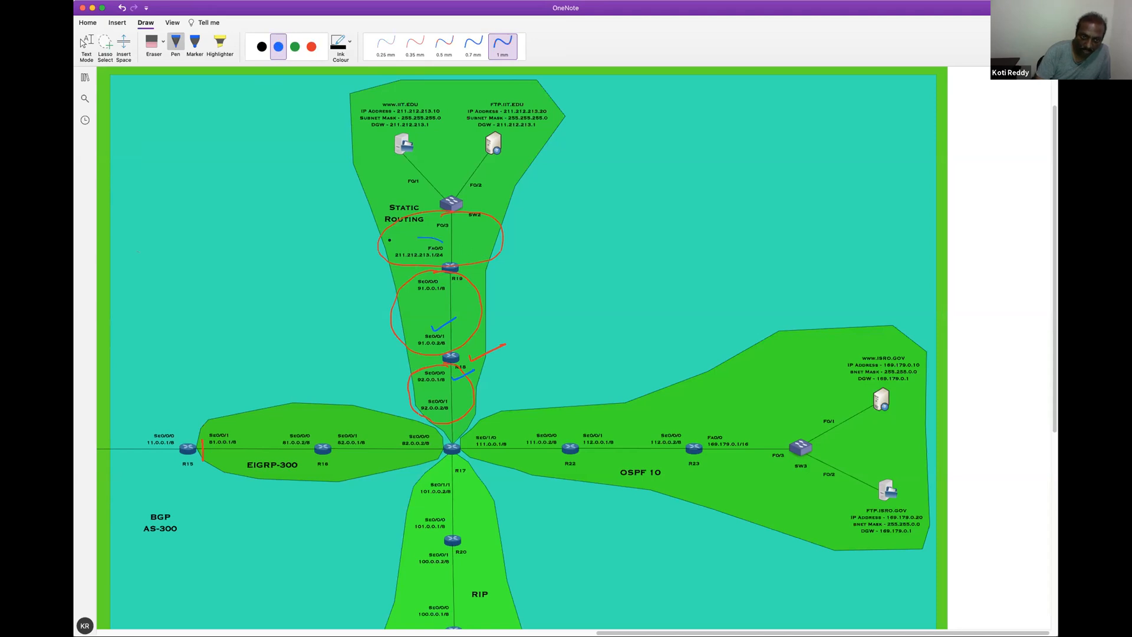
pyautogui.moveTo(412, 268); pyautogui.dragTo(456, 236)
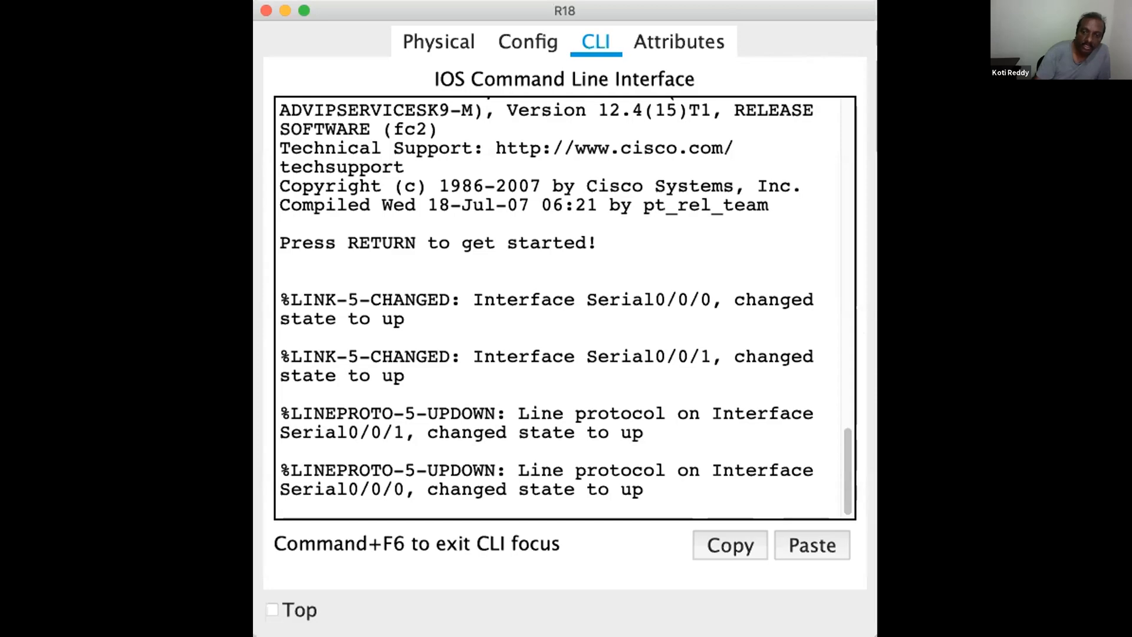
# Start the CLI session on R18 and enter privileged mode with en
pyautogui.press('Return')
pyautogui.press('Return')
pyautogui.press('Return')
pyautogui.press('Return')
pyautogui.press('Return')
pyautogui.press('Return')
pyautogui.press('Return')
pyautogui.write('en')
pyautogui.press('Return')
pyautogui.press('Return')
# Display R18's routing table with show ip route to check its directly connected networks
pyautogui.write('show')
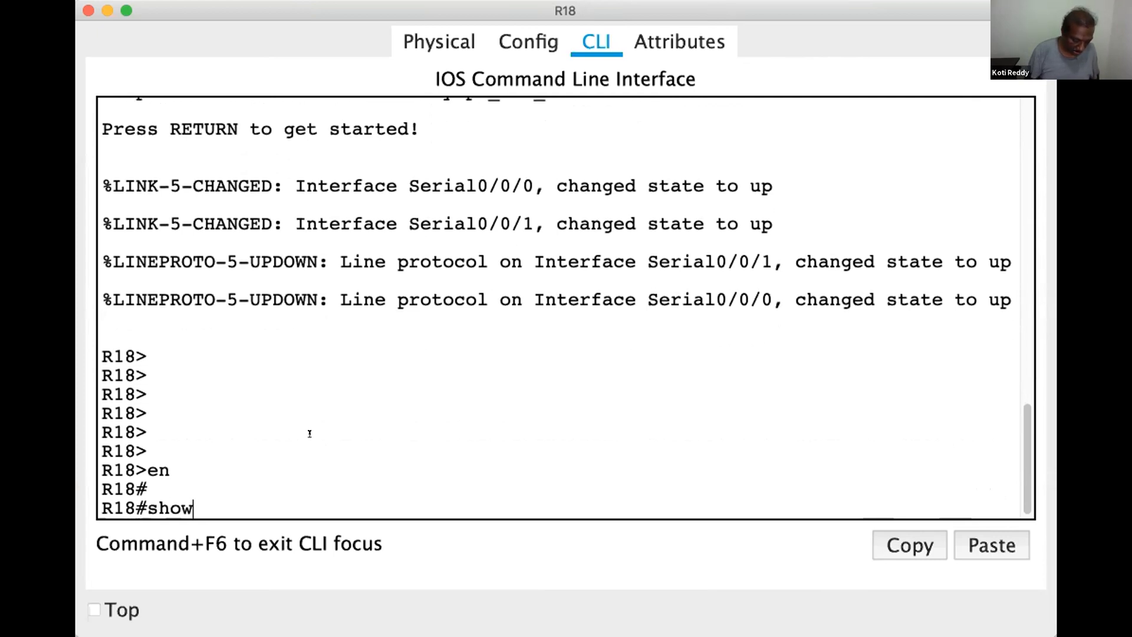
pyautogui.write(' ip route')
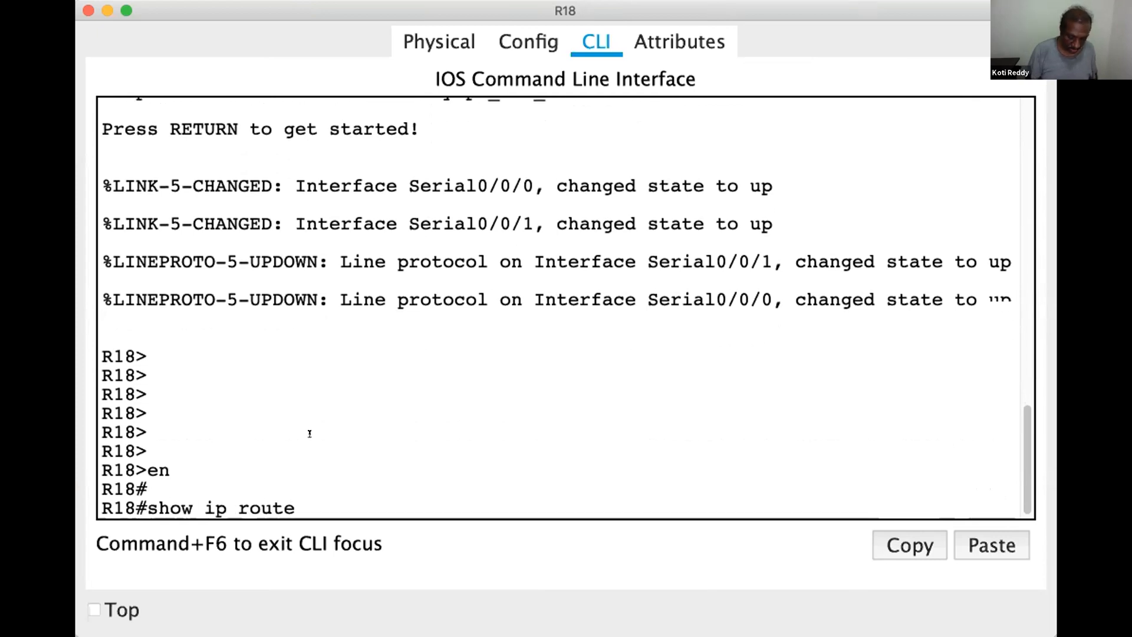
pyautogui.press('Return')
pyautogui.press('Return')
pyautogui.press('Return')
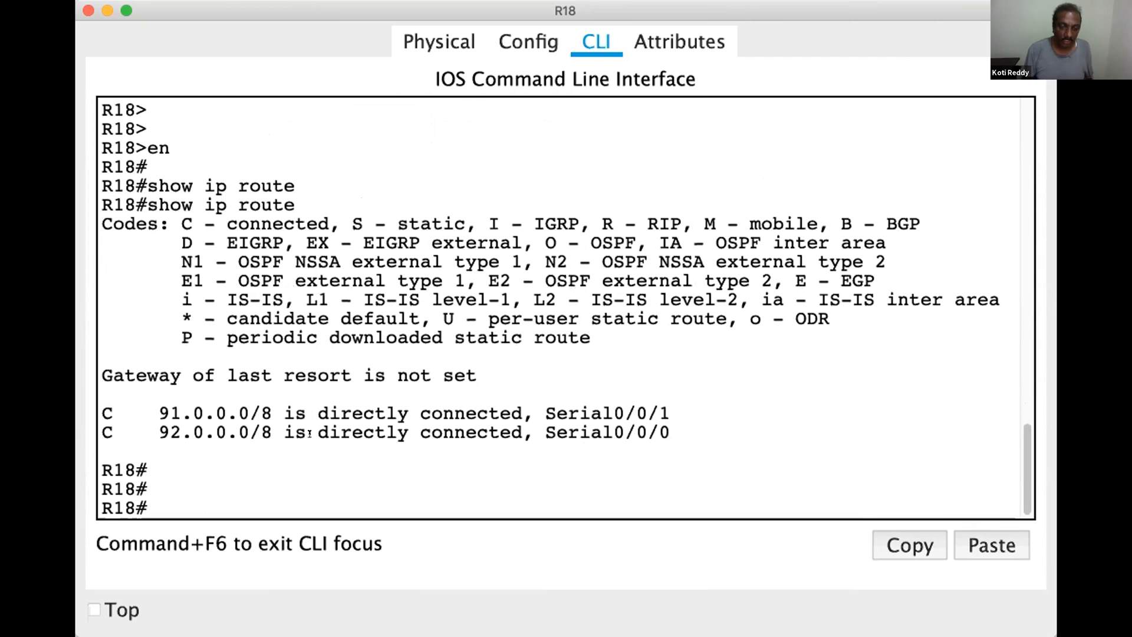
# Keep R18's window on top and enter global configuration mode with configure terminal
pyautogui.click(94, 609)
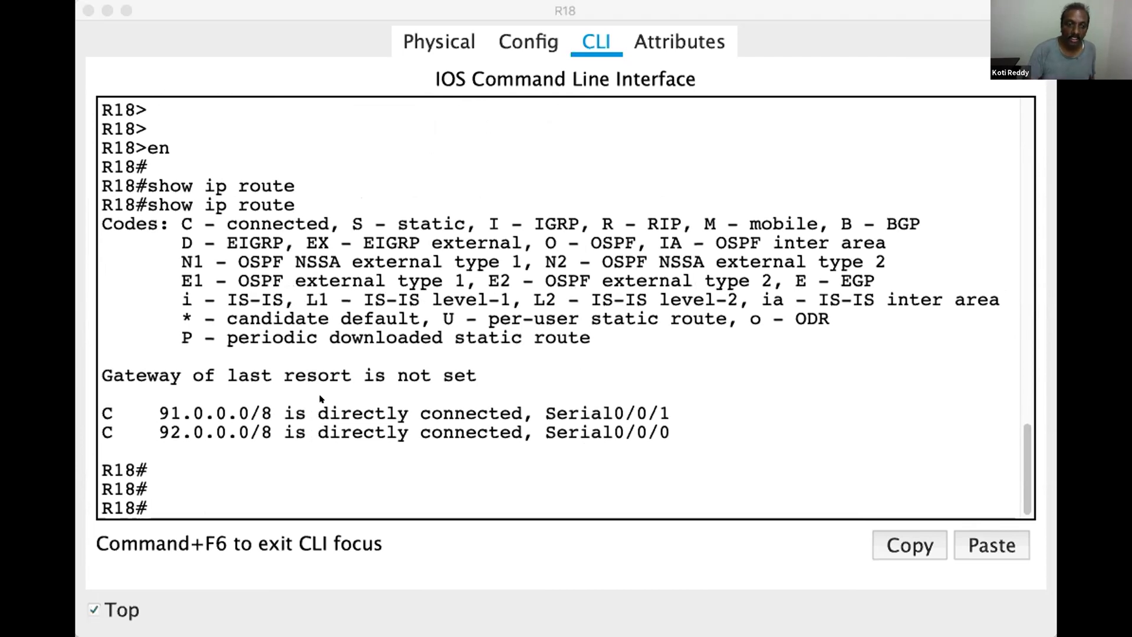
pyautogui.click(444, 6)
pyautogui.write('conf')
pyautogui.press('Tab')
pyautogui.write('t')
pyautogui.press('Tab')
pyautogui.press('Return')
pyautogui.press('Return')
pyautogui.press('Return')
pyautogui.press('Return')
# Add a static route on R18 to 211.212.213.0 with mask 255.255.255.0 via next hop 91.0.0.1
pyautogui.write('ip route')
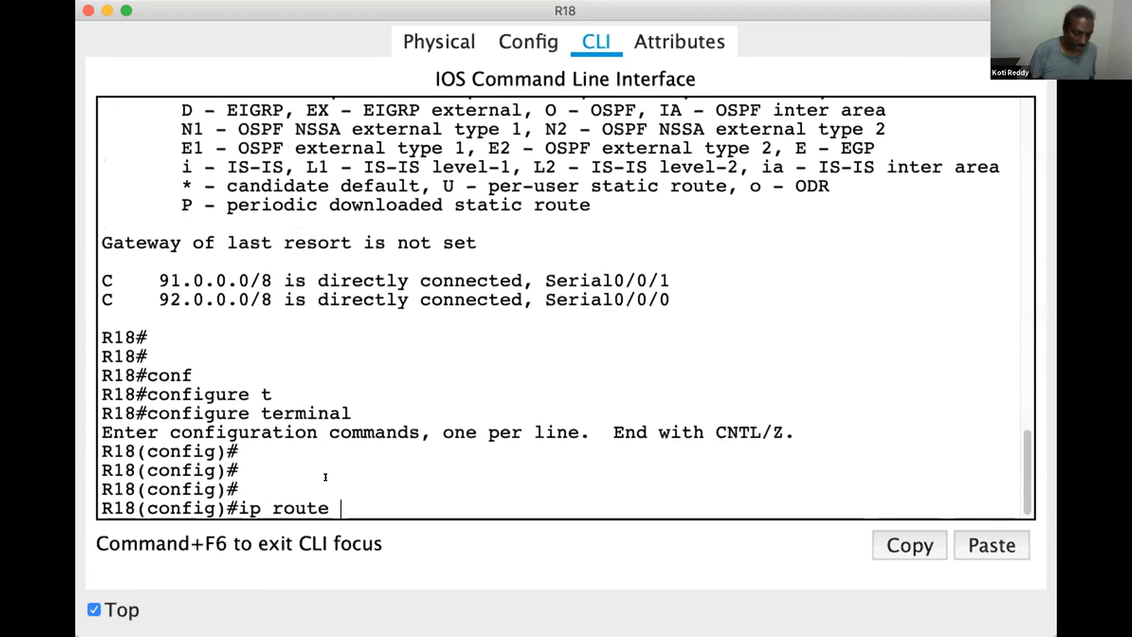
pyautogui.write(' 211.212.')
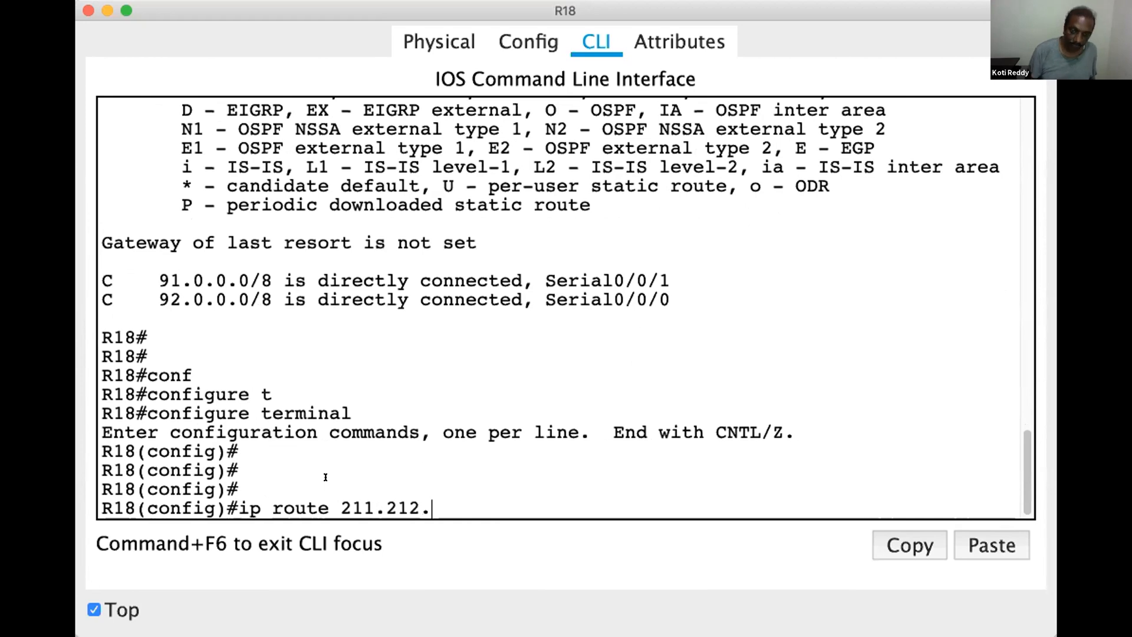
pyautogui.write('213.0 2')
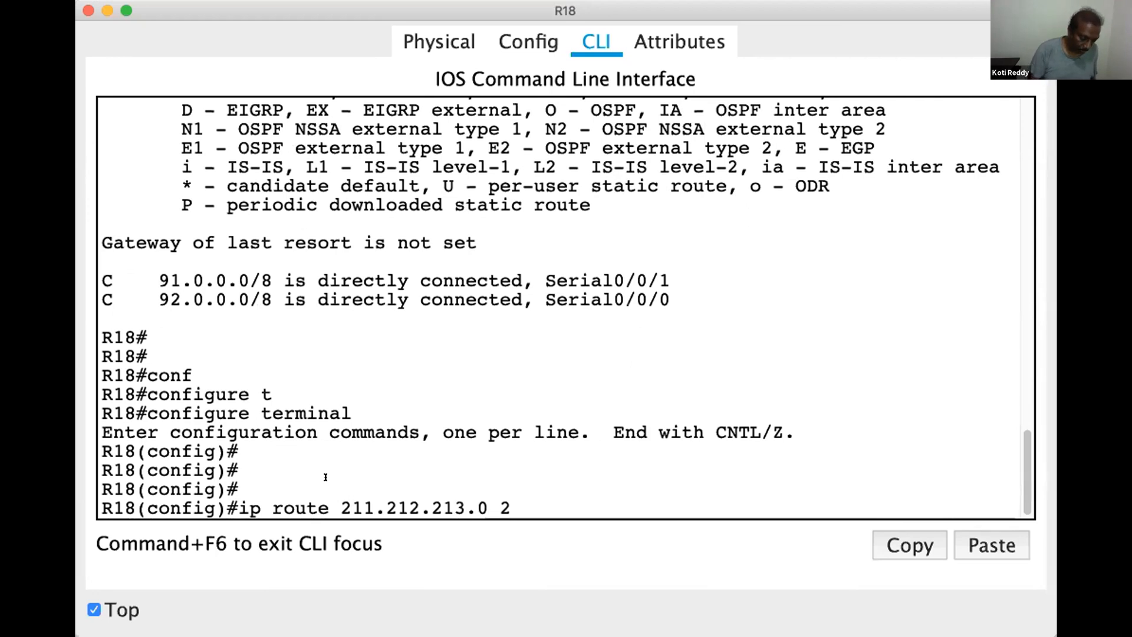
pyautogui.write('55.255')
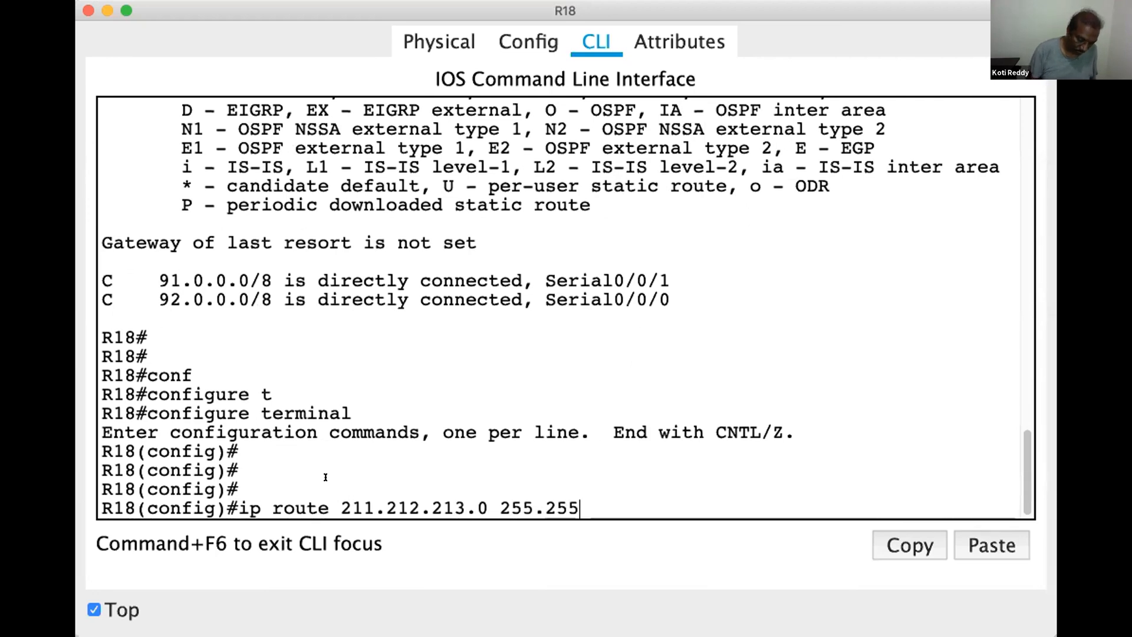
pyautogui.write('.255.0')
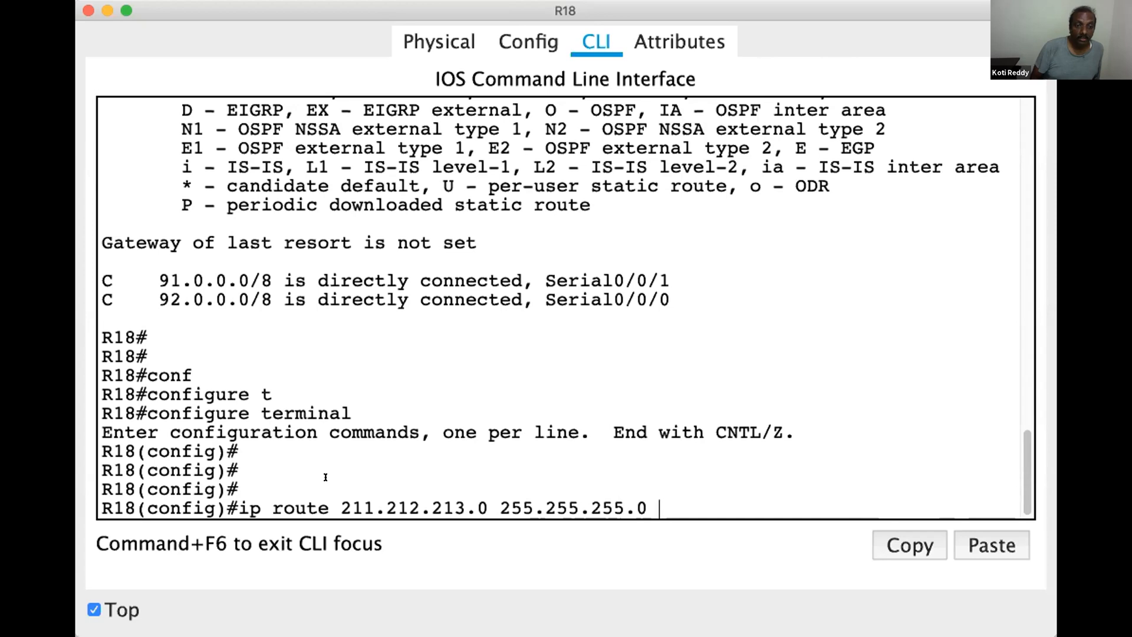
pyautogui.write('91.0.0.1')
pyautogui.press('Return')
pyautogui.press('Return')
pyautogui.press('Return')
pyautogui.press('Return')
pyautogui.press('Return')
pyautogui.press('Return')
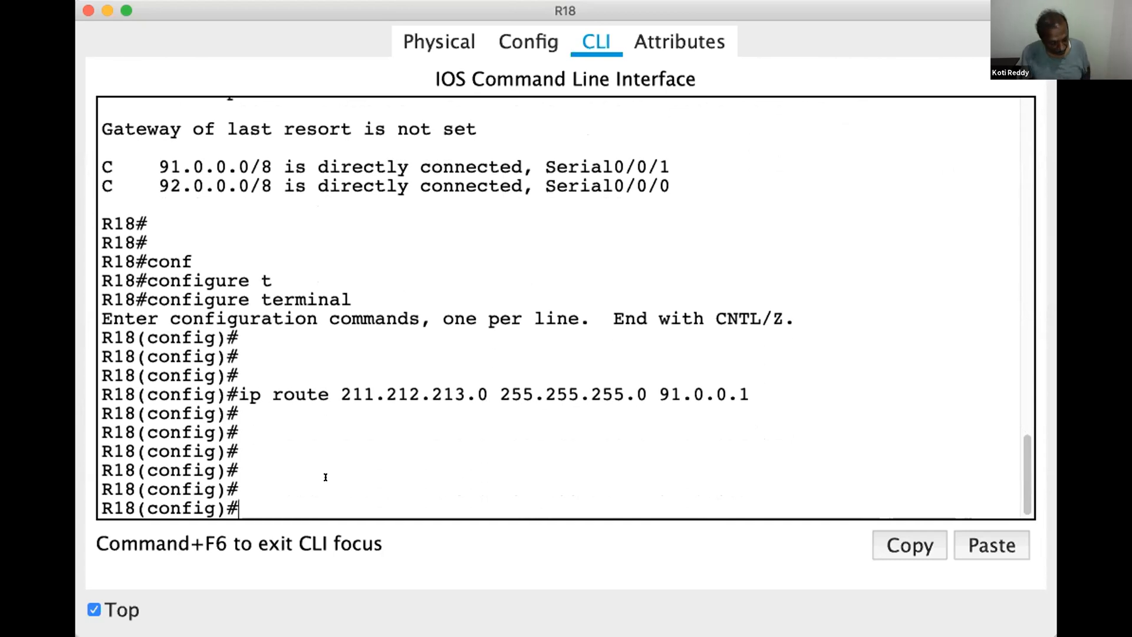
# Leave configuration mode on R18 and display its routing table with show ip route to check the static route
pyautogui.hotkey('ctrl', 'z')
pyautogui.press('Return')
pyautogui.write('show ip route')
pyautogui.press('Tab')
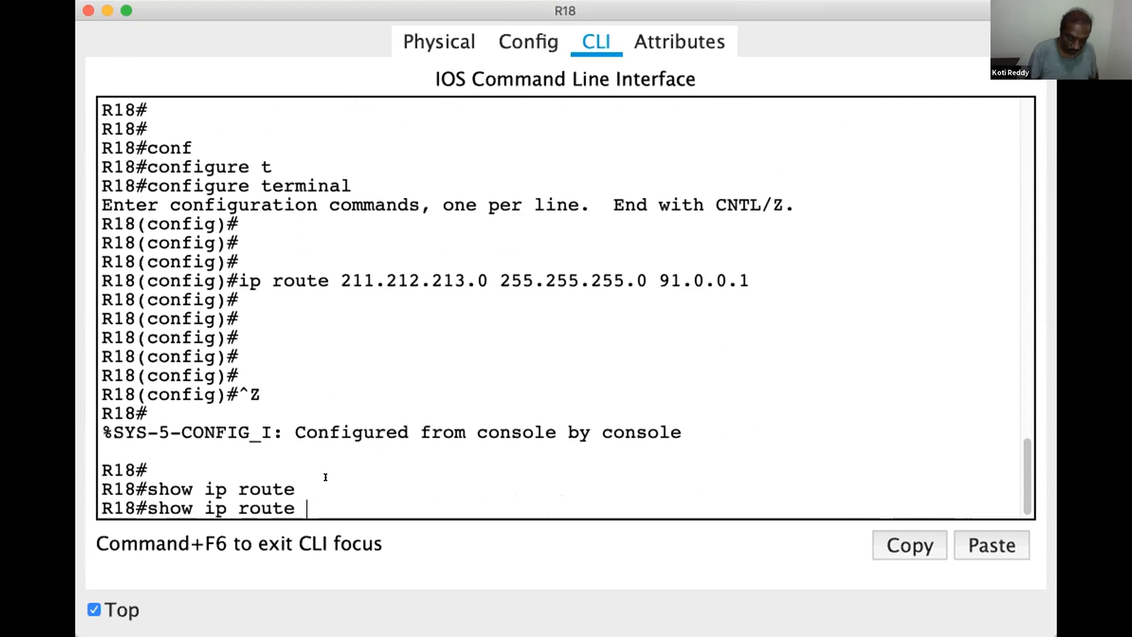
pyautogui.press('Return')
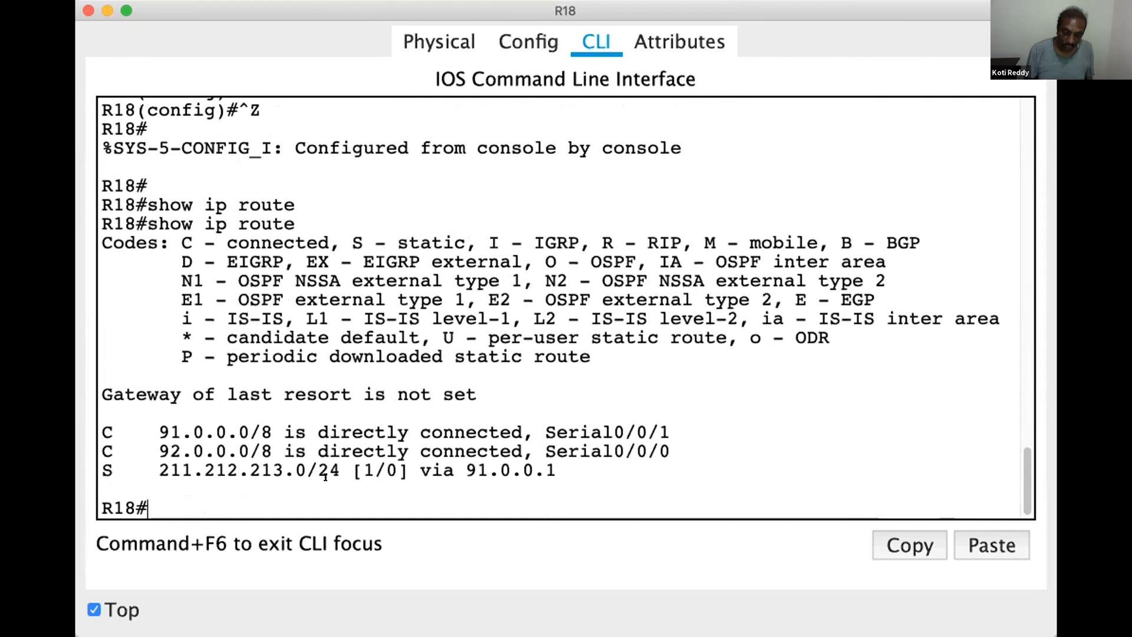
pyautogui.press('Return')
pyautogui.press('Return')
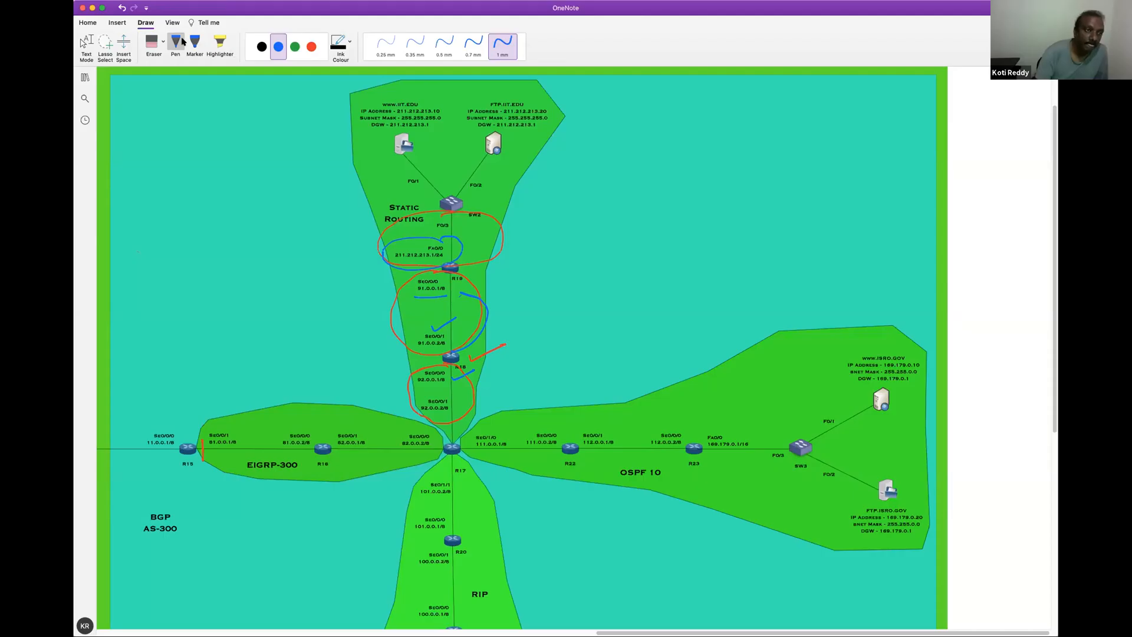
# Erase the blue ink marks and the red tick around R18 and R19 in the OneNote diagram, keeping the red circles
pyautogui.click(153, 43)
pyautogui.moveTo(456, 250); pyautogui.dragTo(480, 287)
pyautogui.moveTo(446, 324)
pyautogui.mouseDown()
pyautogui.moveTo(468, 295)
pyautogui.moveTo(465, 383)
pyautogui.moveTo(465, 366)
pyautogui.moveTo(484, 357)
pyautogui.moveTo(454, 345)
pyautogui.mouseUp()
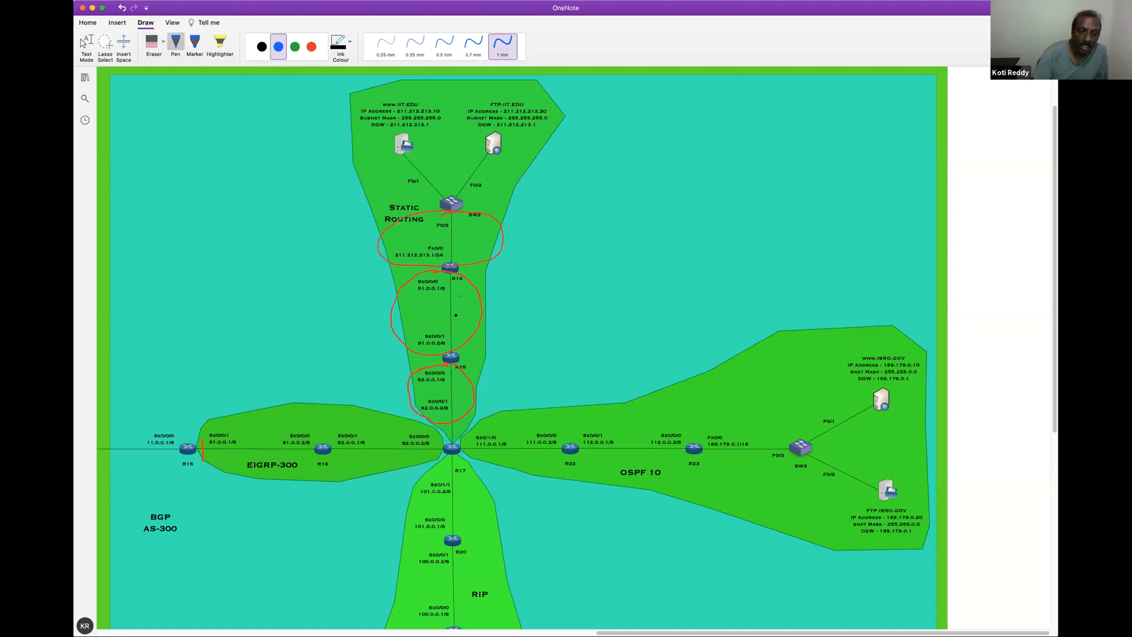
# Mark R19 and its two connected networks with blue ticks, circle the 92.0.0.0 link, and draw an arrow from R19 towards R18
pyautogui.moveTo(473, 270); pyautogui.dragTo(542, 253)
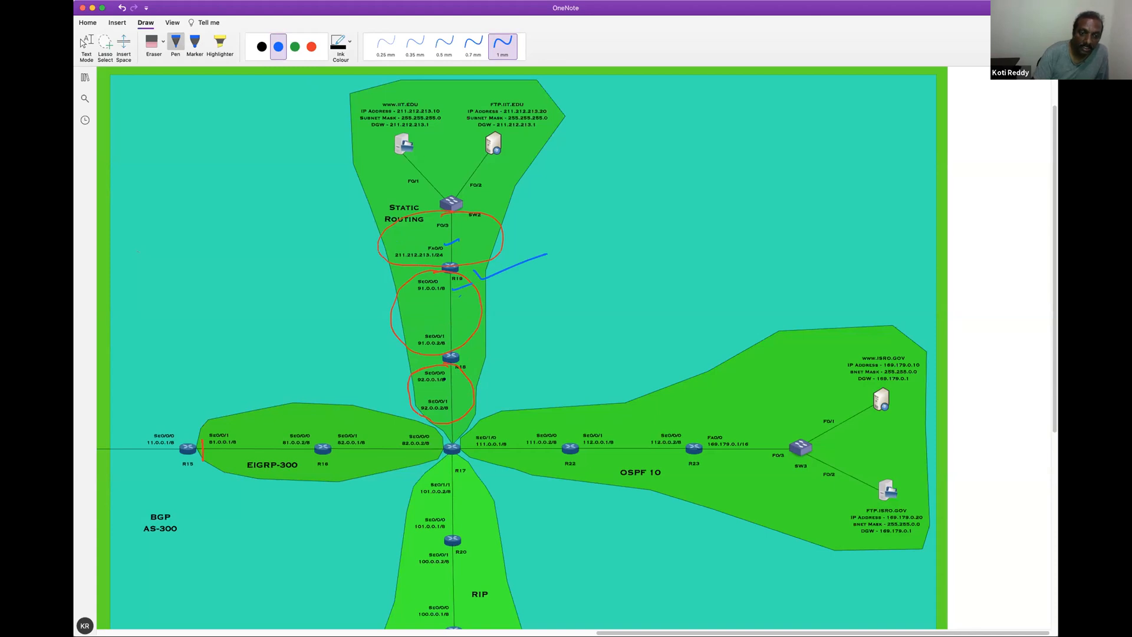
pyautogui.moveTo(420, 415); pyautogui.dragTo(459, 418)
pyautogui.moveTo(469, 288); pyautogui.dragTo(465, 331)
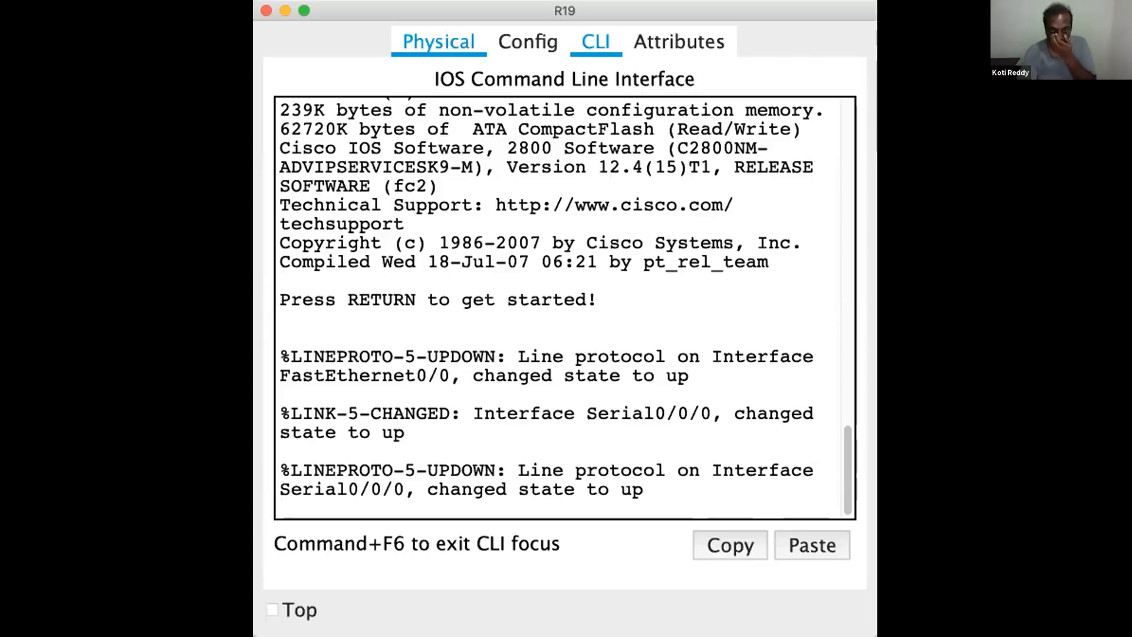
# Switch to R19's CLI, start the session and enter privileged mode with en
pyautogui.press('Return')
pyautogui.press('Return')
pyautogui.press('Return')
pyautogui.press('Return')
pyautogui.press('Return')
pyautogui.press('Return')
pyautogui.write('en')
pyautogui.press('Return')
pyautogui.press('Return')
pyautogui.press('Return')
pyautogui.press('Return')
pyautogui.press('Return')
pyautogui.press('Return')
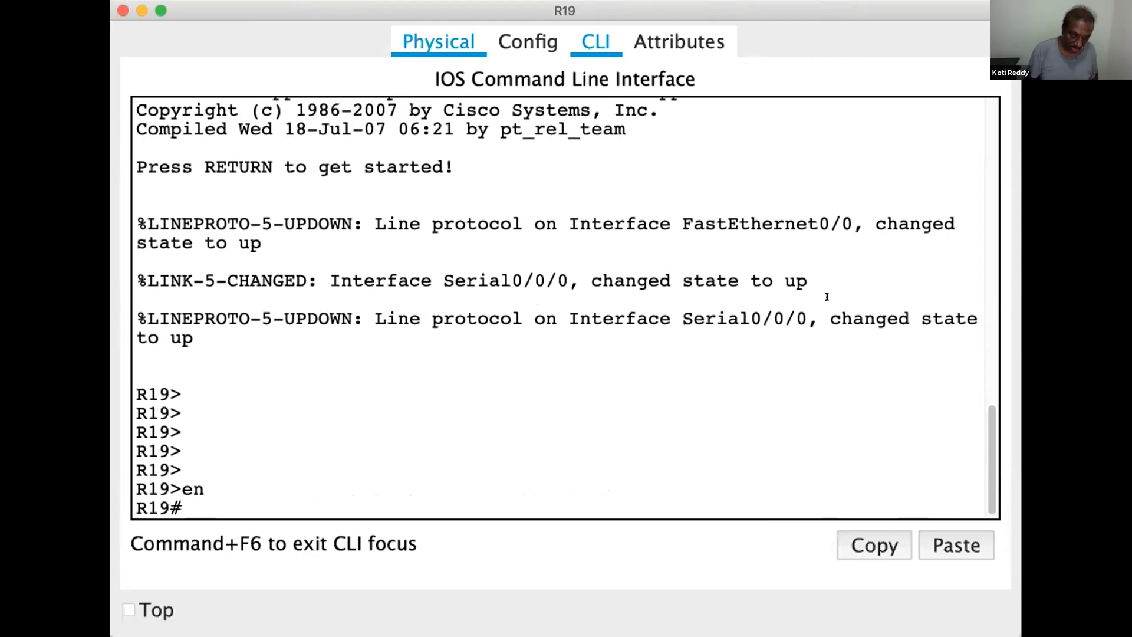
# Display R19's routing table with show ip route to check its directly connected networks
pyautogui.write('show ')
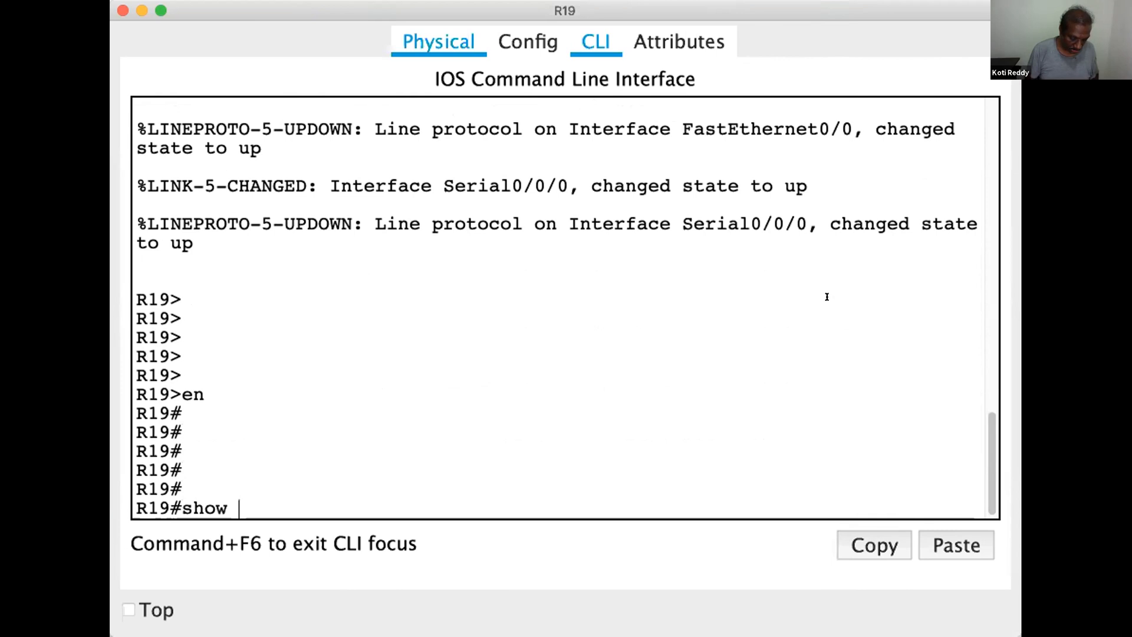
pyautogui.write('ip route')
pyautogui.press('Return')
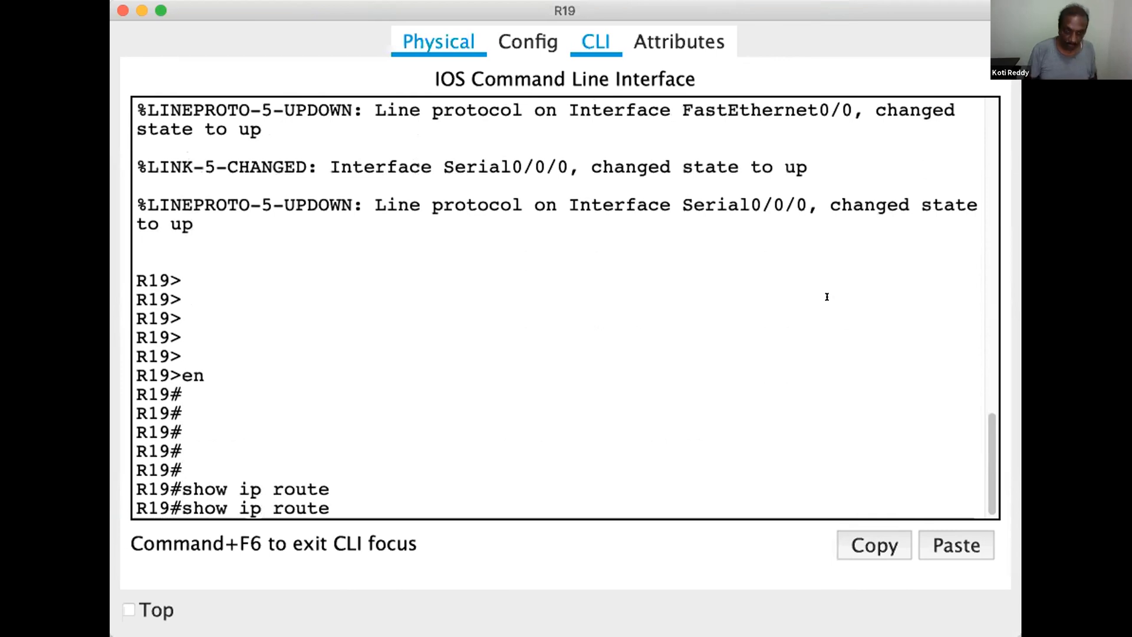
pyautogui.press('Return')
pyautogui.press('Return')
pyautogui.press('Return')
pyautogui.press('Return')
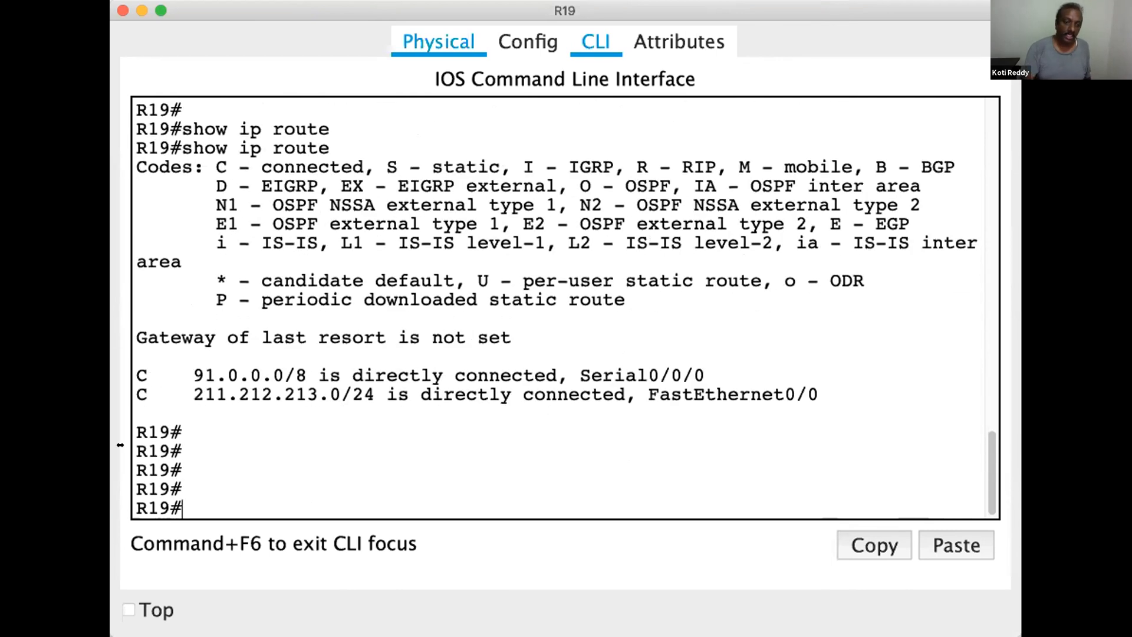
# Keep R19's window on top and enter global configuration mode with configure terminal
pyautogui.click(128, 609)
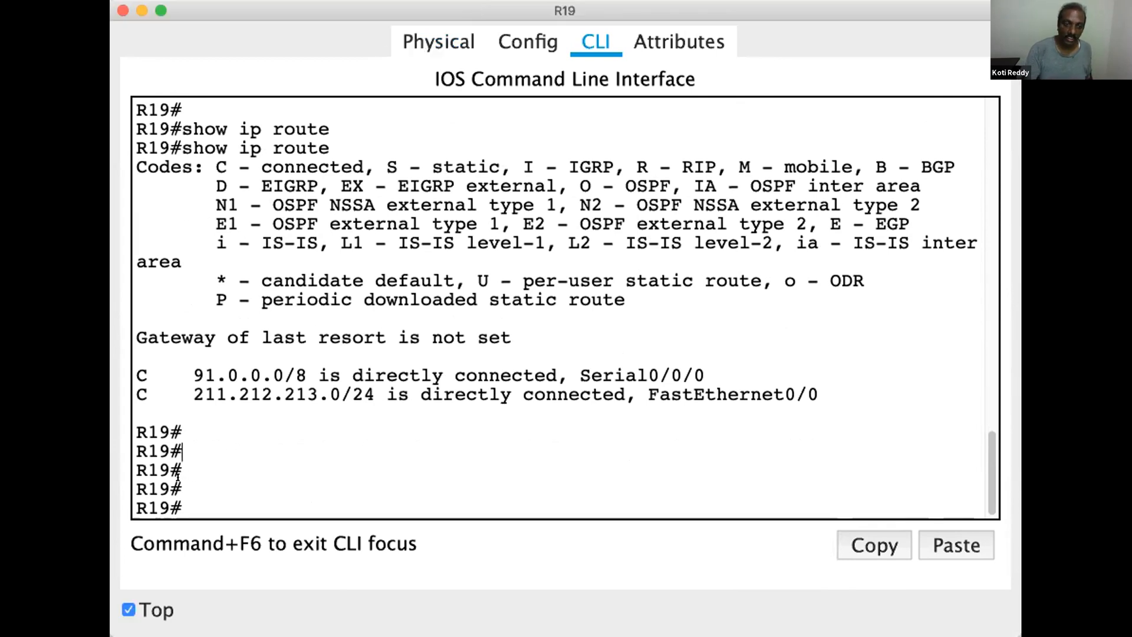
pyautogui.write('conf')
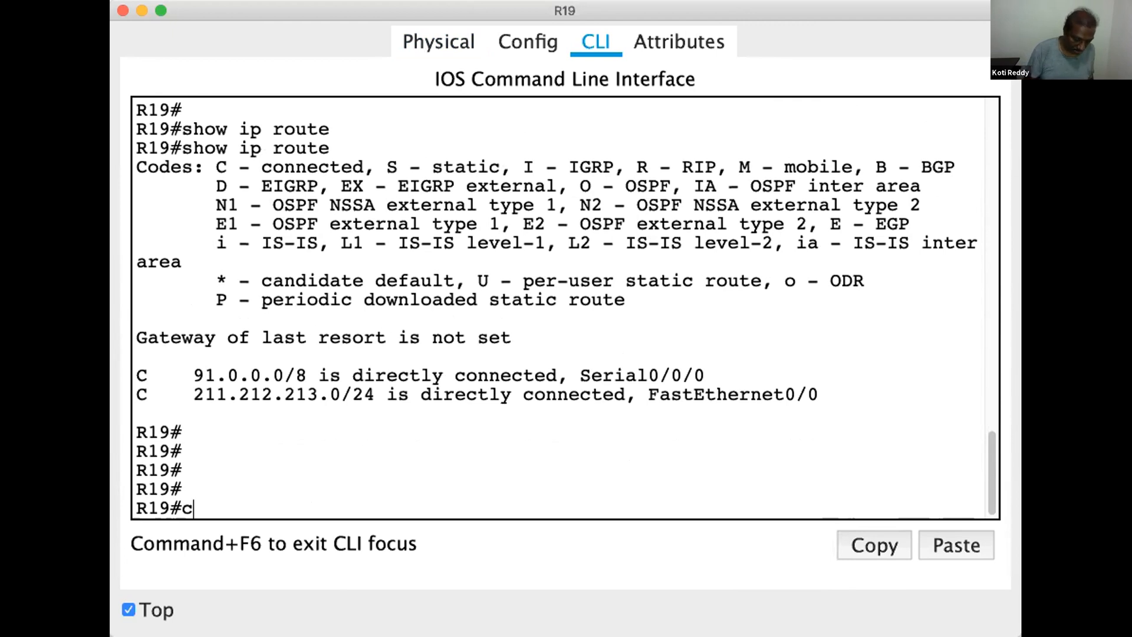
pyautogui.press('Tab')
pyautogui.write('t')
pyautogui.press('Tab')
pyautogui.press('Return')
pyautogui.press('Return')
pyautogui.press('Return')
pyautogui.press('Return')
# Add a static route on R19 to 92.0.0.0 with mask 255.0.0.0 via next hop 91.0.0.2
pyautogui.write('ip rou')
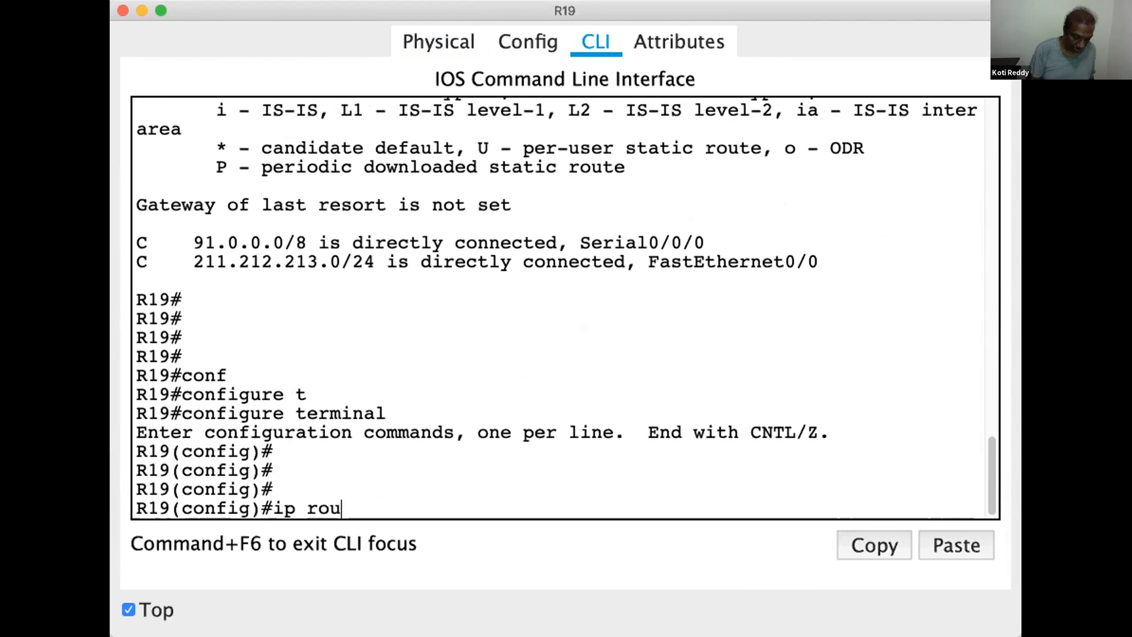
pyautogui.write('te 92.0.0.0')
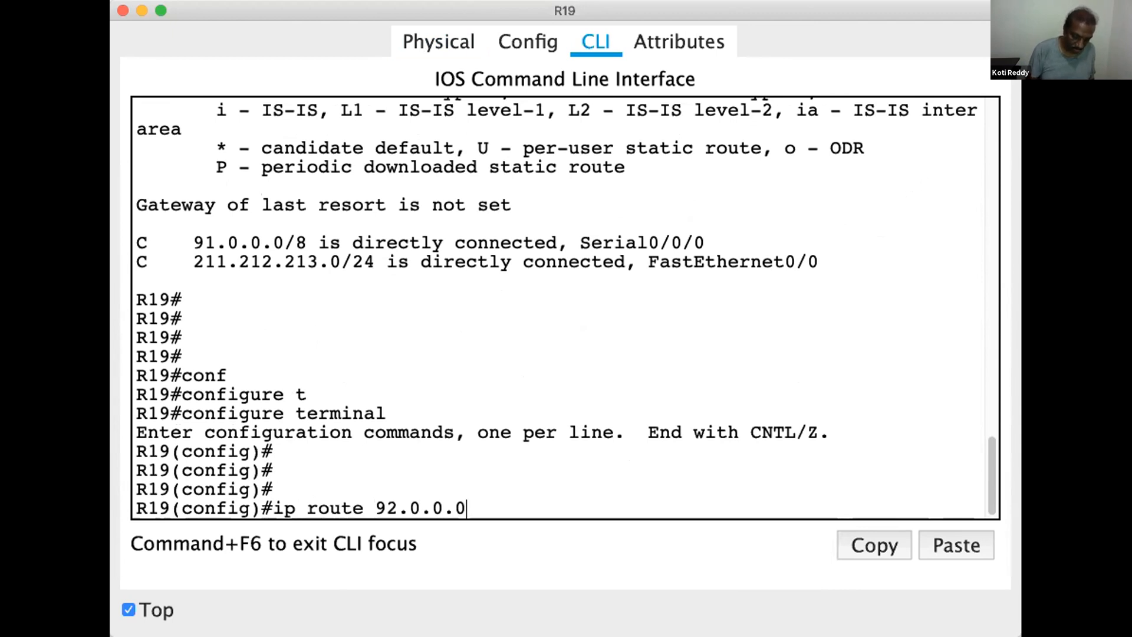
pyautogui.write(' 255.0.0.0')
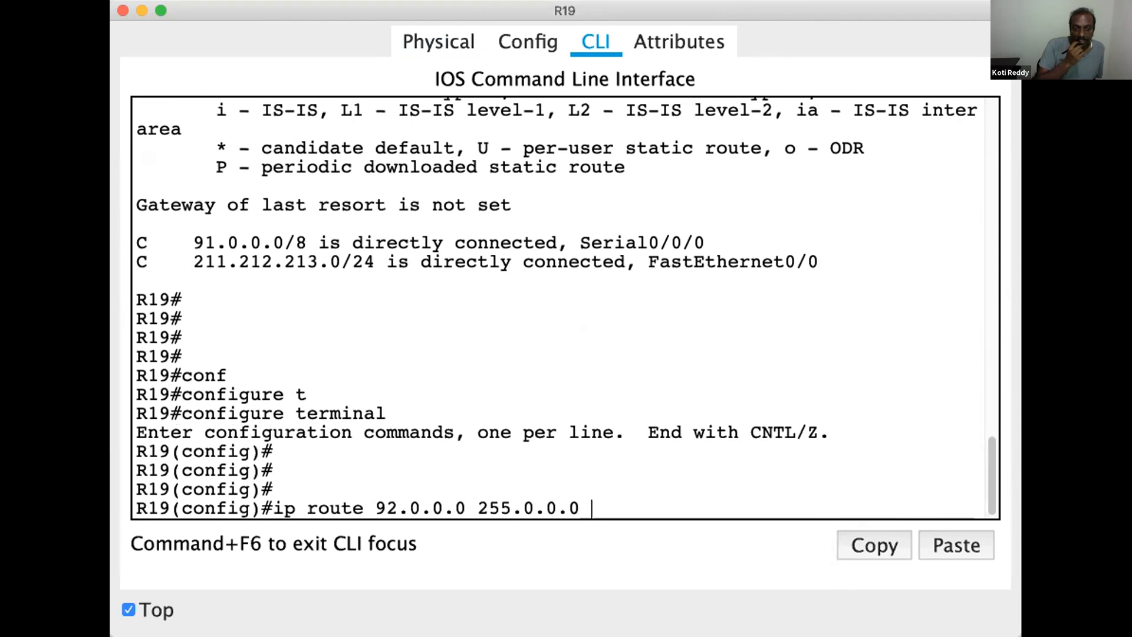
pyautogui.write('91.0.0.2')
pyautogui.press('Return')
pyautogui.press('Return')
pyautogui.press('Return')
pyautogui.press('Return')
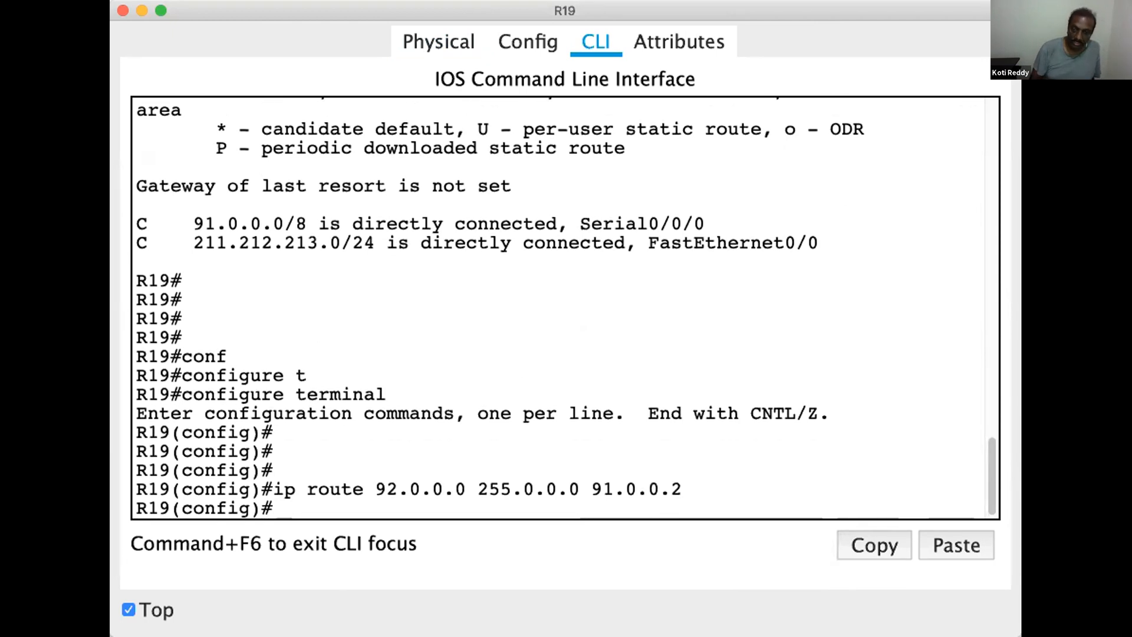
pyautogui.press('Return')
pyautogui.press('Return')
# Leave configuration mode on R19 and display its routing table with show ip route to check the static route
pyautogui.hotkey('ctrl', 'z')
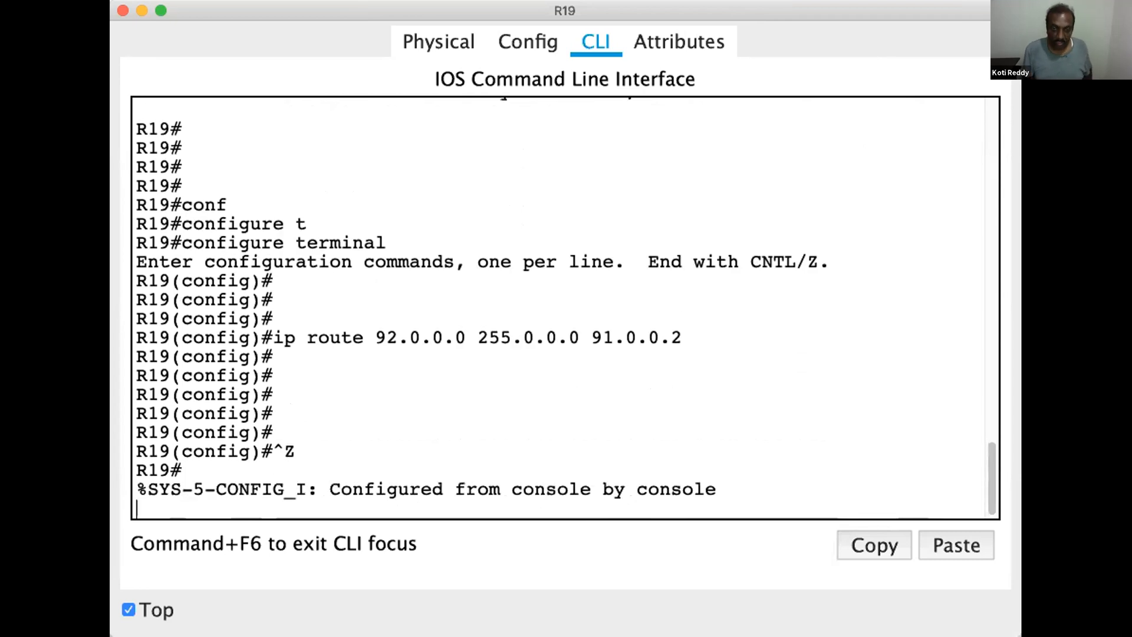
pyautogui.press('Return')
pyautogui.press('Return')
pyautogui.press('Return')
pyautogui.press('Return')
pyautogui.press('Return')
pyautogui.press('Return')
pyautogui.press('Return')
pyautogui.write('s')
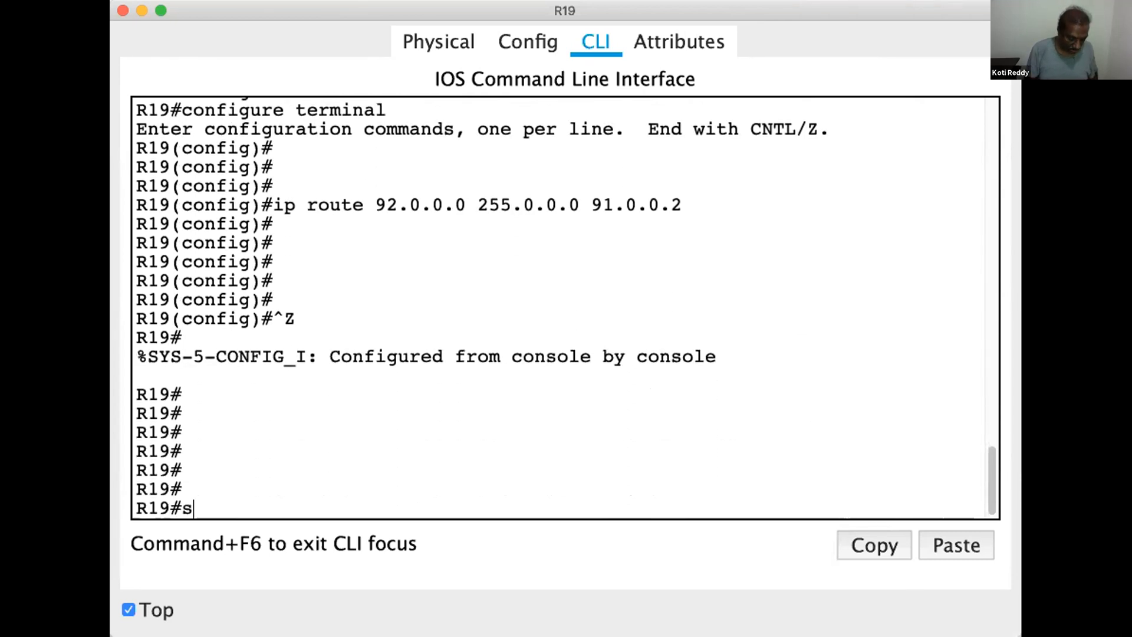
pyautogui.write('how ip route')
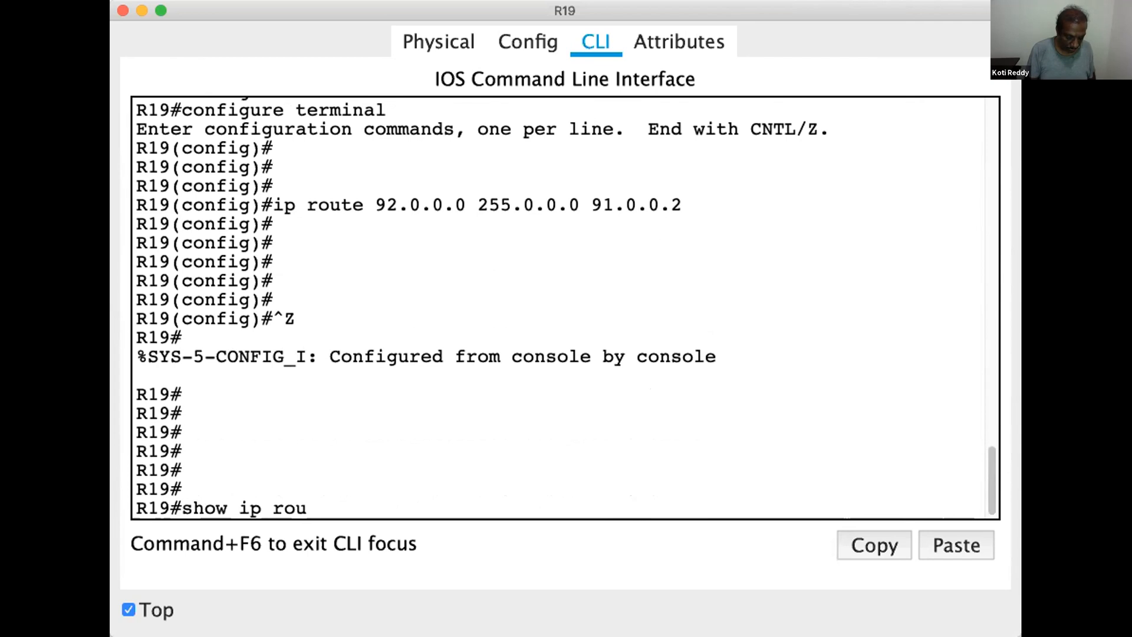
pyautogui.press('Tab')
pyautogui.press('Return')
pyautogui.press('Return')
pyautogui.press('Return')
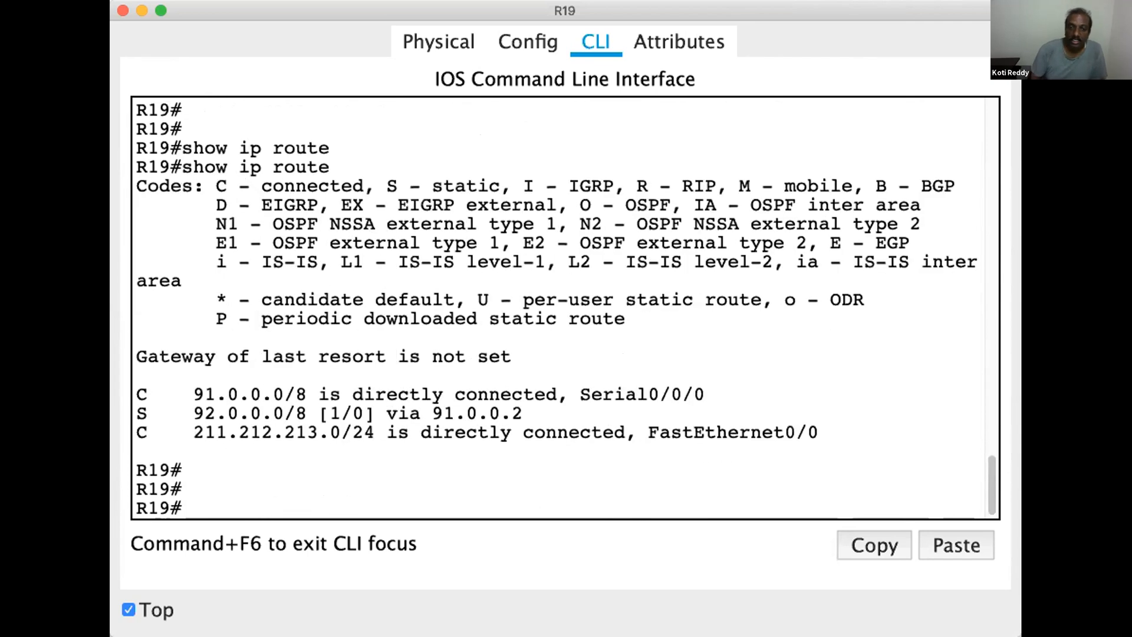
# List only the static routes on R19 with show ip route static
pyautogui.press('Up')
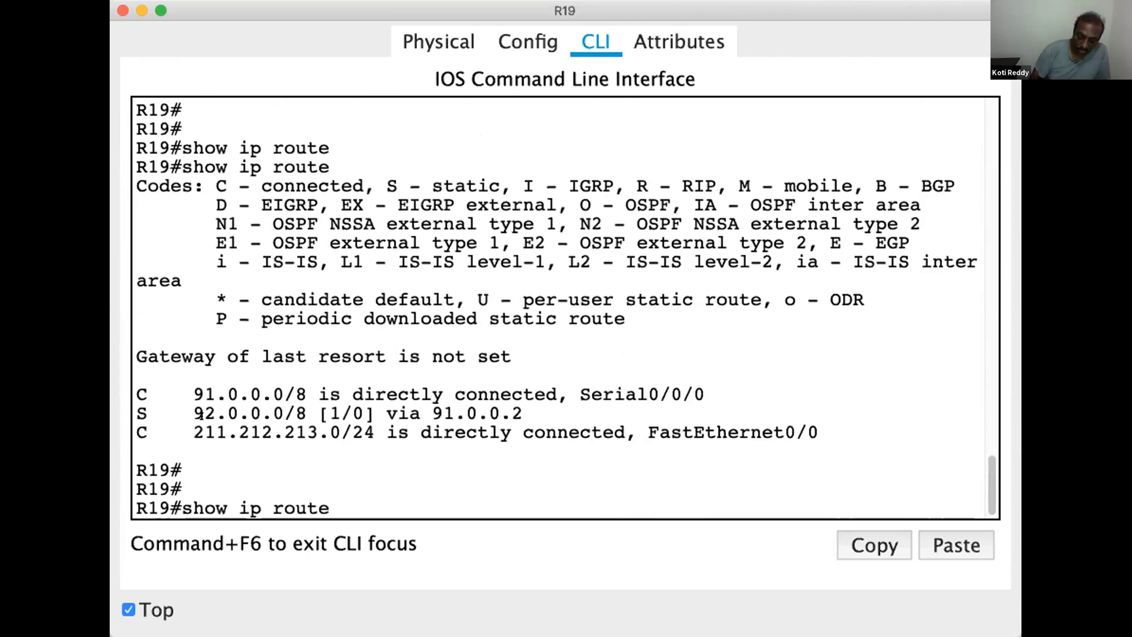
pyautogui.write('sta')
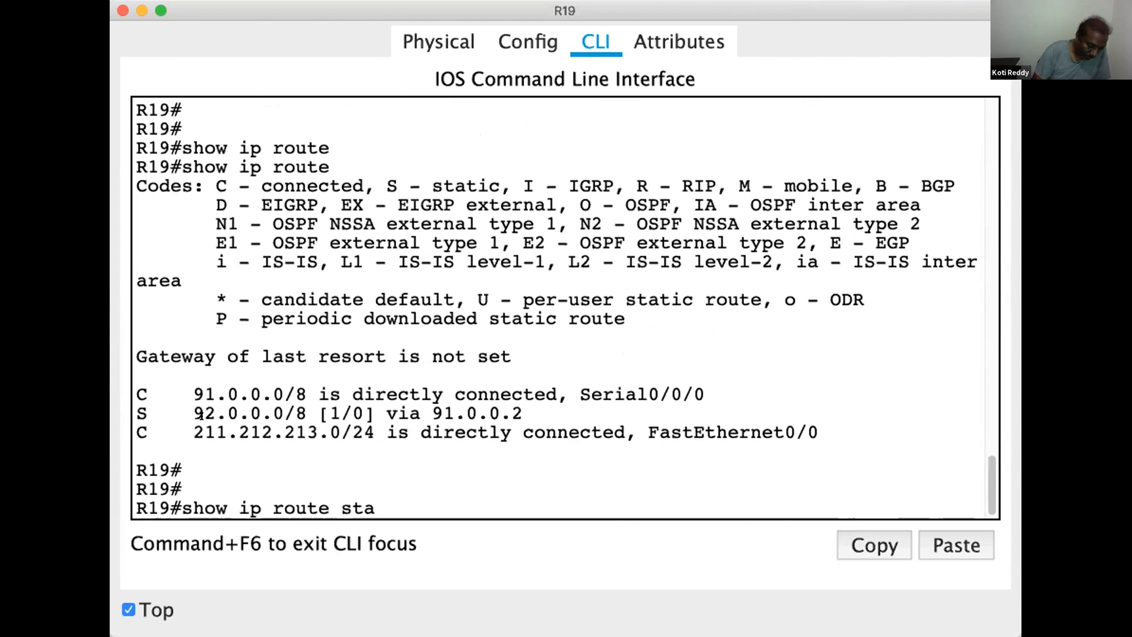
pyautogui.press('Tab')
pyautogui.press('Return')
pyautogui.press('Return')
pyautogui.press('Return')
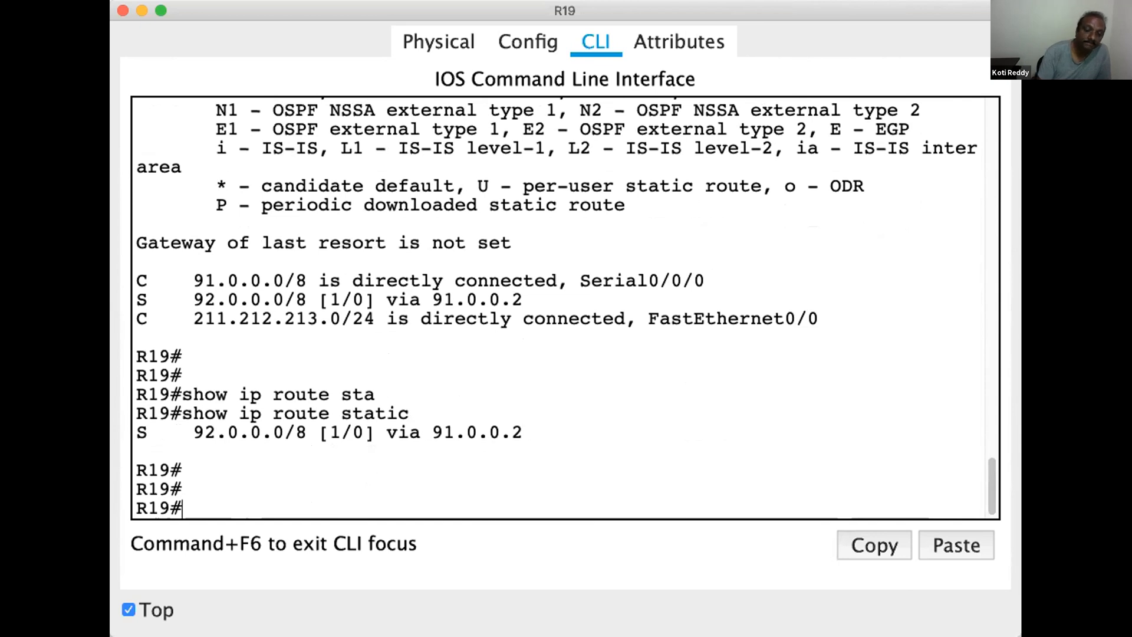
# Save R19's configuration with wr and stop keeping its window on top
pyautogui.write('wr')
pyautogui.press('Return')
pyautogui.press('Return')
pyautogui.press('Return')
pyautogui.press('Return')
pyautogui.press('Return')
pyautogui.press('Return')
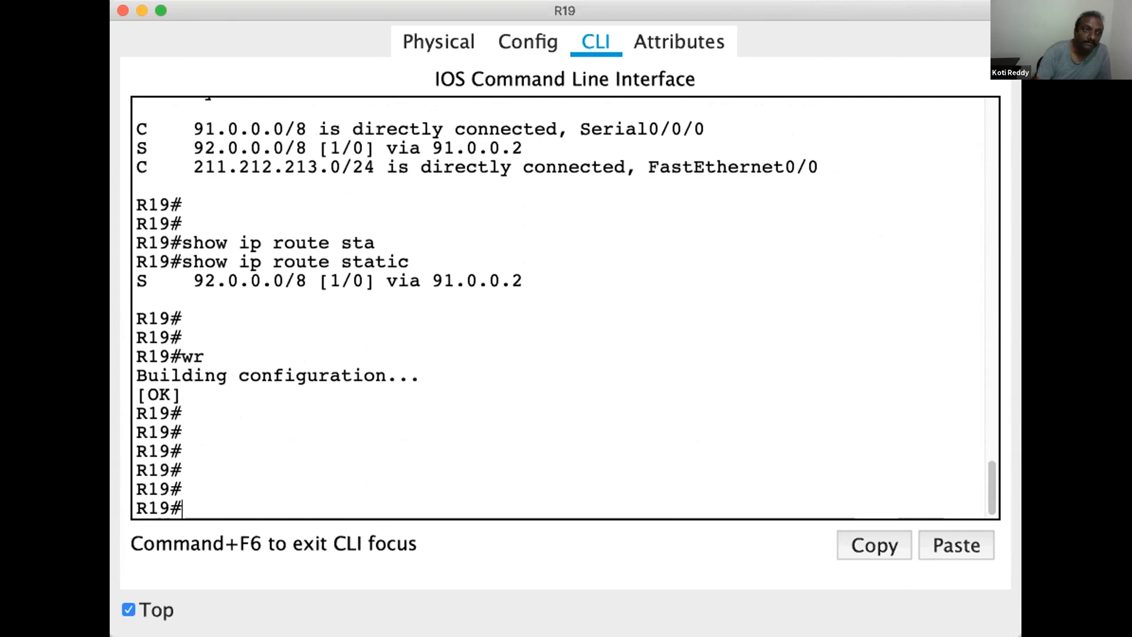
pyautogui.click(128, 610)
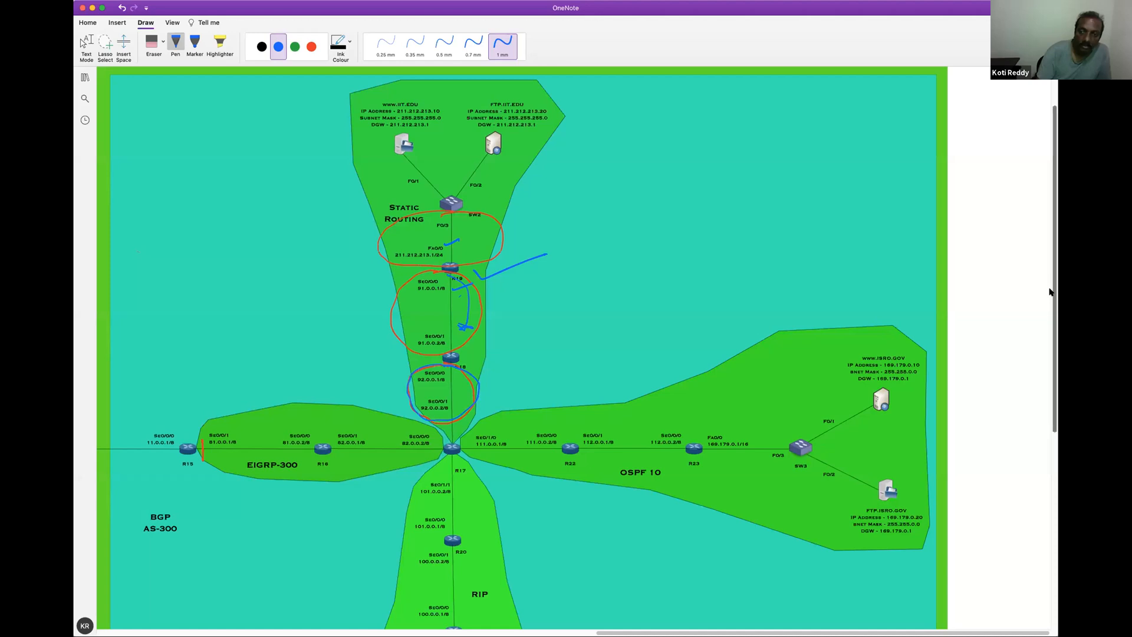
# Erase the blue ticks, arrow and circle around R19, R18 and the 92.0.0.0 link in the OneNote diagram
pyautogui.scroll(-1, 1049, 291)
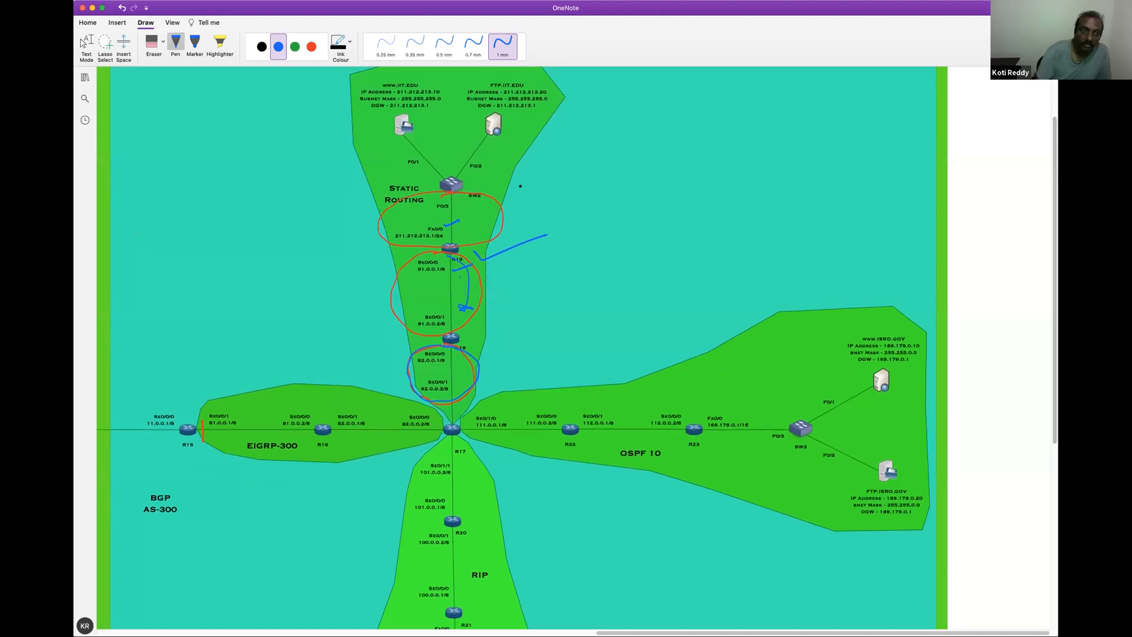
pyautogui.click(154, 43)
pyautogui.moveTo(449, 224)
pyautogui.mouseDown()
pyautogui.moveTo(466, 280)
pyautogui.moveTo(492, 252)
pyautogui.moveTo(480, 277)
pyautogui.mouseUp()
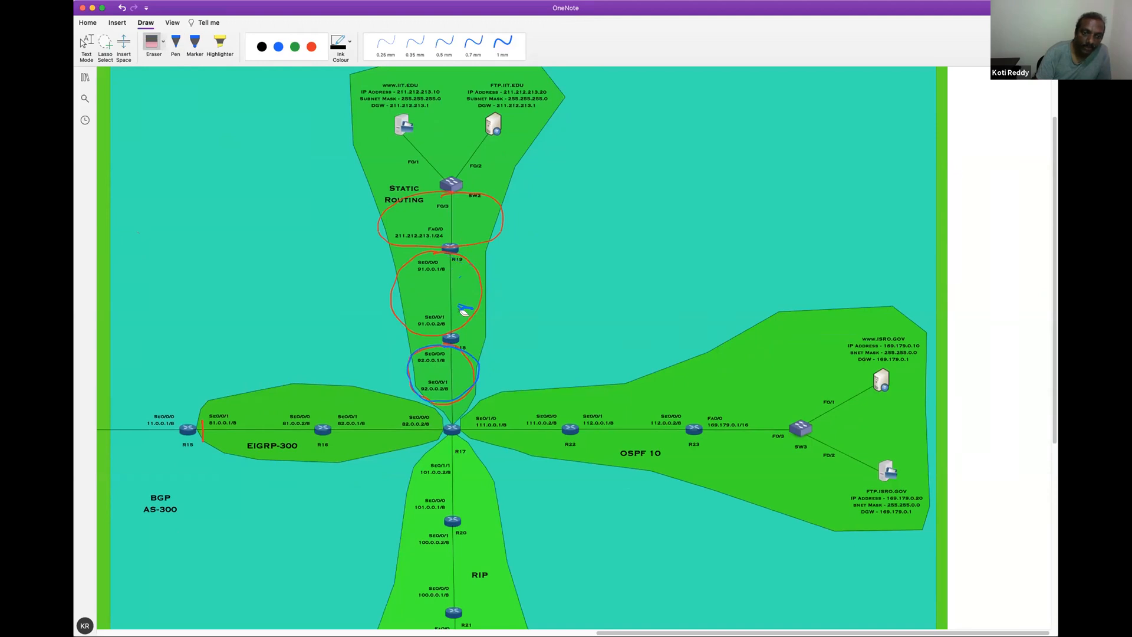
pyautogui.moveTo(479, 363); pyautogui.dragTo(462, 275)
# Using the blue 1 mm pen, mark R17 and its 92.0.0.2 interface, tick the 91.0.0.0 and 211.212.213.0 networks, and trace the path towards R18
pyautogui.click(278, 46)
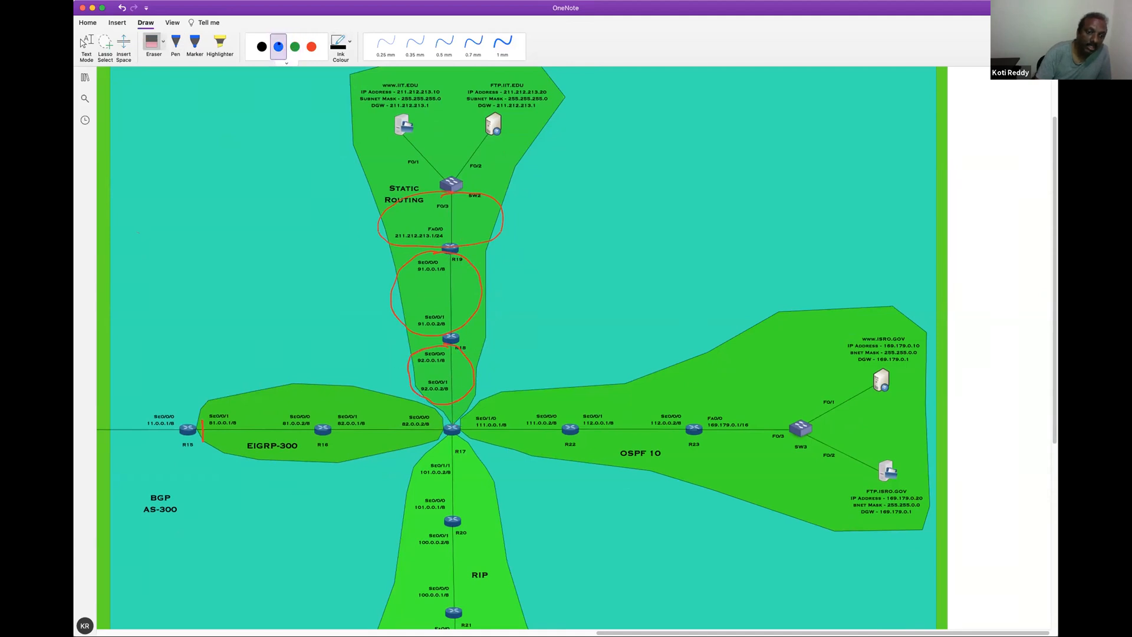
pyautogui.click(502, 44)
pyautogui.moveTo(453, 422)
pyautogui.mouseDown()
pyautogui.moveTo(490, 396)
pyautogui.moveTo(433, 399)
pyautogui.moveTo(459, 407)
pyautogui.mouseUp()
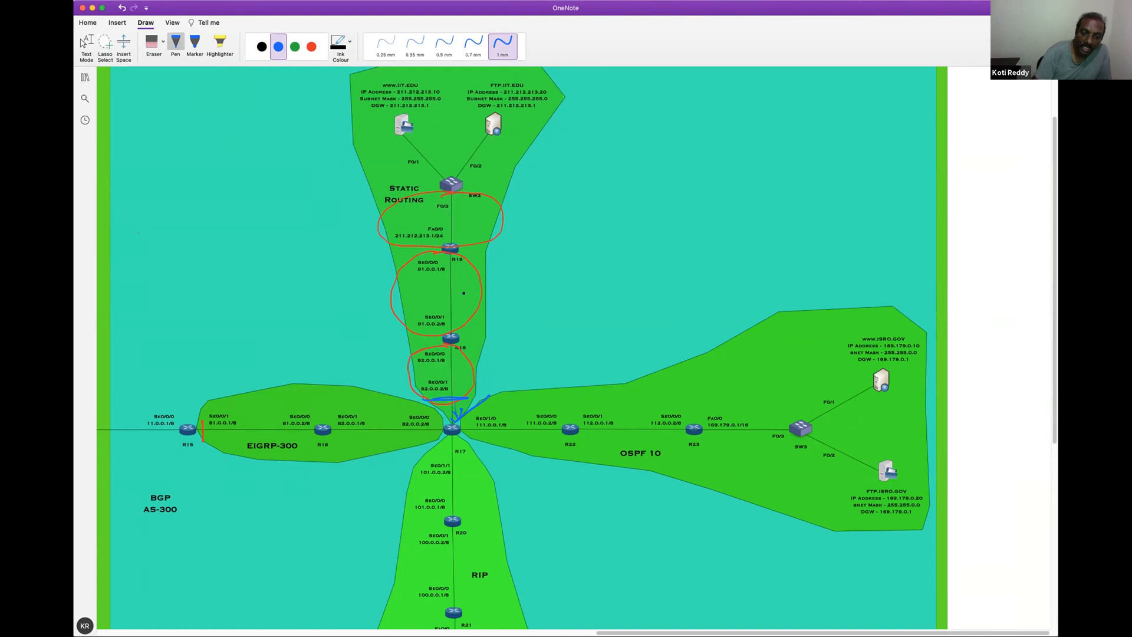
pyautogui.moveTo(459, 288); pyautogui.dragTo(523, 271)
pyautogui.moveTo(464, 220); pyautogui.dragTo(522, 203)
pyautogui.moveTo(466, 404); pyautogui.dragTo(457, 361)
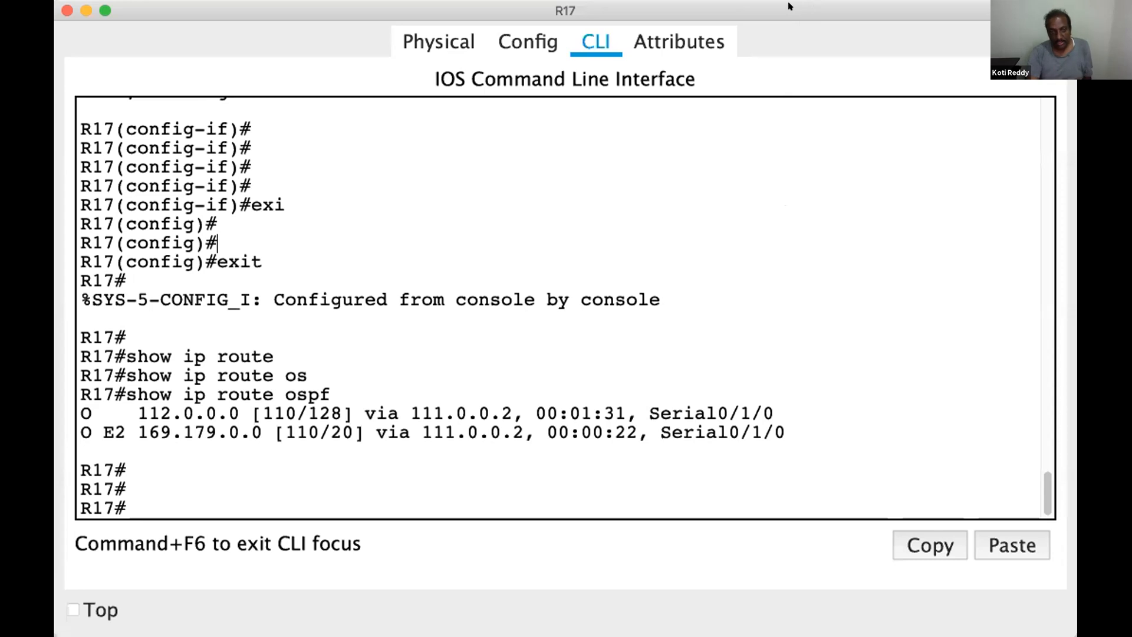
# Switch to R17's CLI, keep its window on top and enter global configuration mode with configure terminal
pyautogui.click(73, 609)
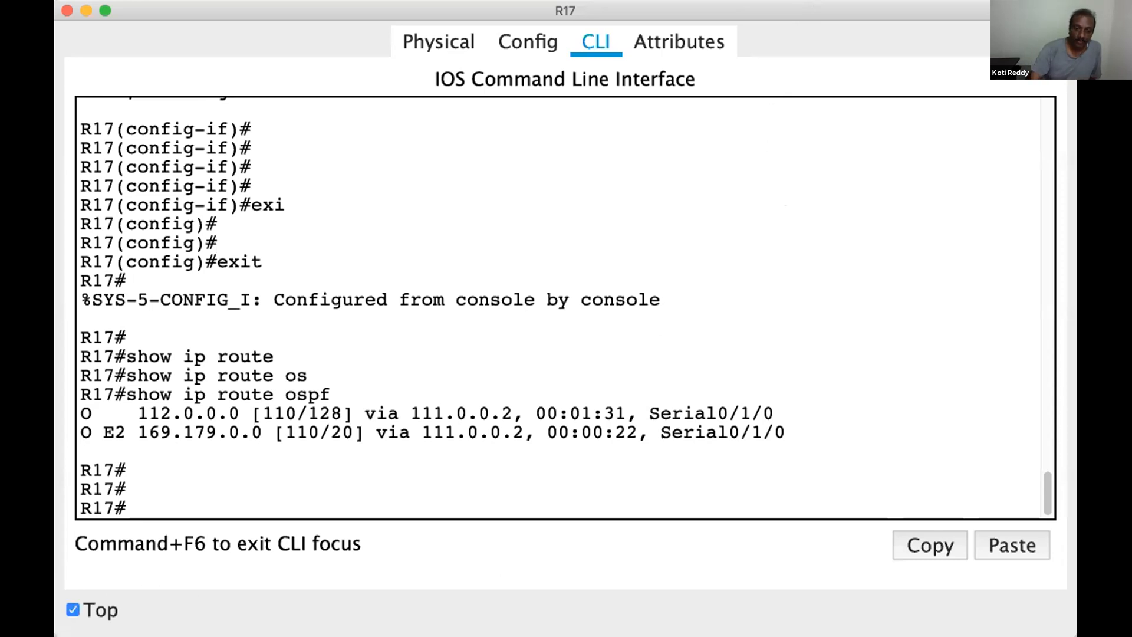
pyautogui.click(485, 7)
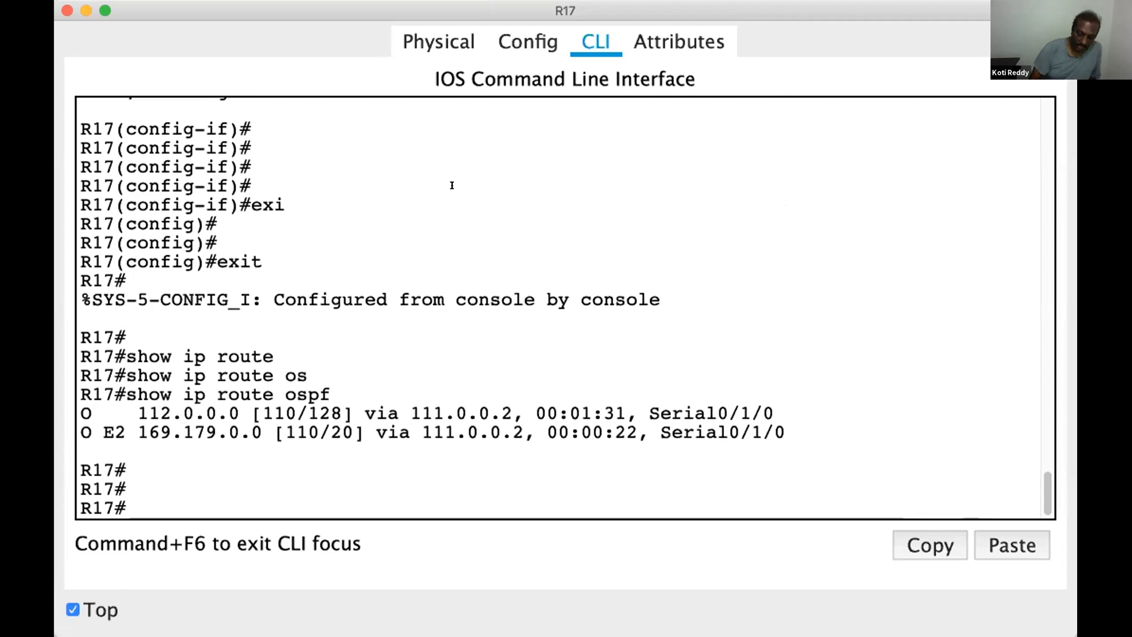
pyautogui.press('Return')
pyautogui.press('Return')
pyautogui.press('Return')
pyautogui.write('conf')
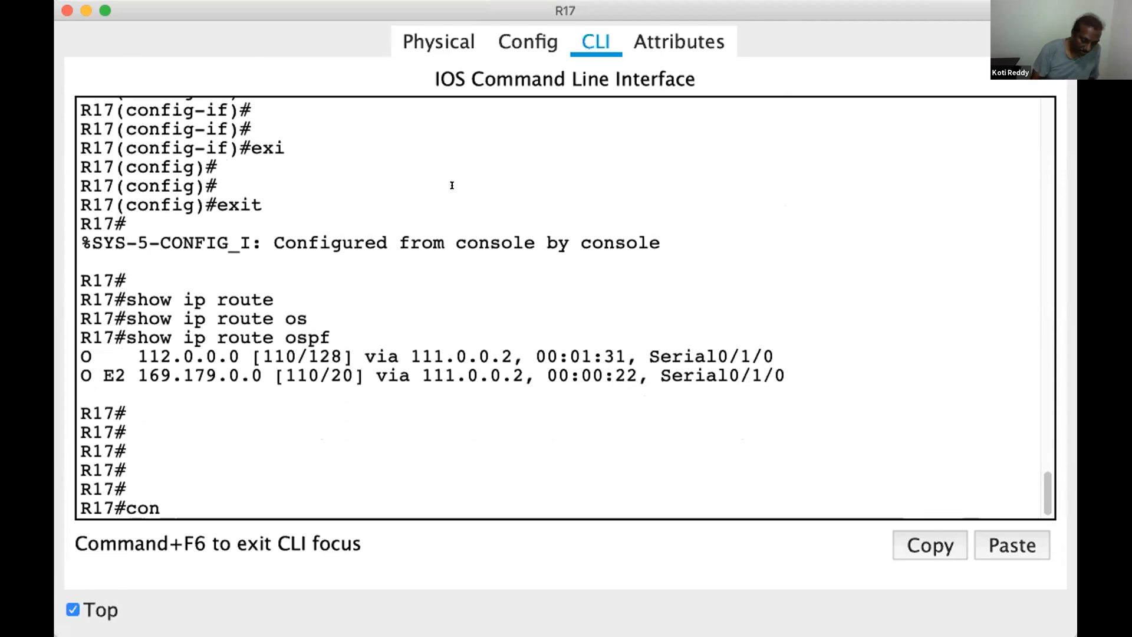
pyautogui.press('Tab')
pyautogui.write('t')
pyautogui.press('Tab')
pyautogui.press('Return')
pyautogui.press('Return')
pyautogui.press('Return')
# Add a static route on R17 to 91.0.0.0 with mask 255.0.0.0 via next hop 92.0.0.1
pyautogui.write('ip')
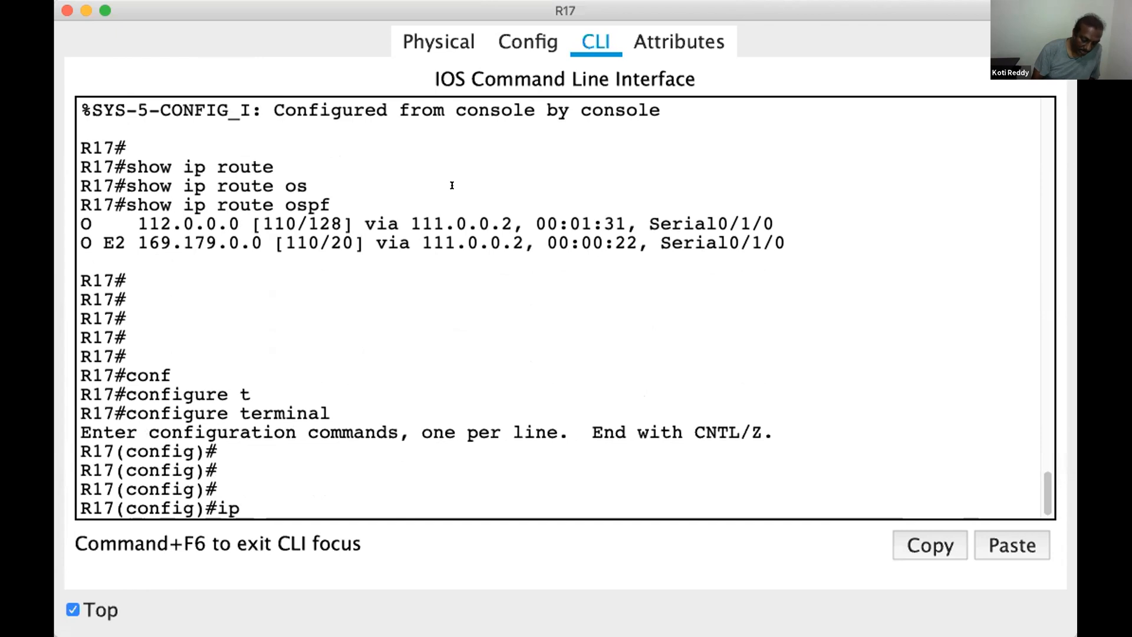
pyautogui.write(' route')
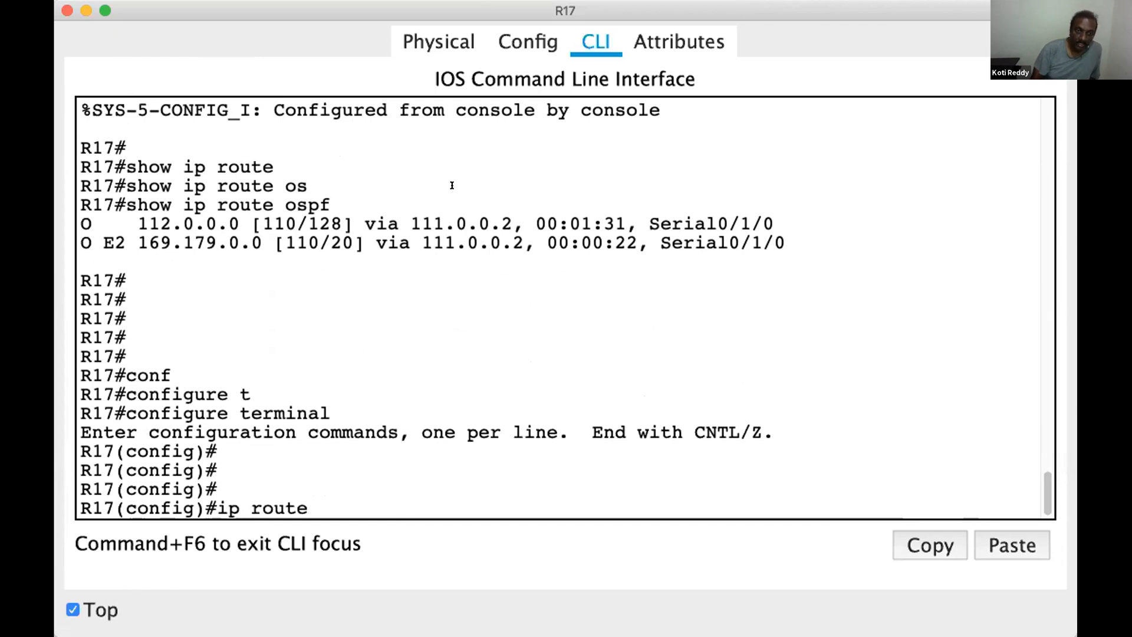
pyautogui.write(' 91.0.0.')
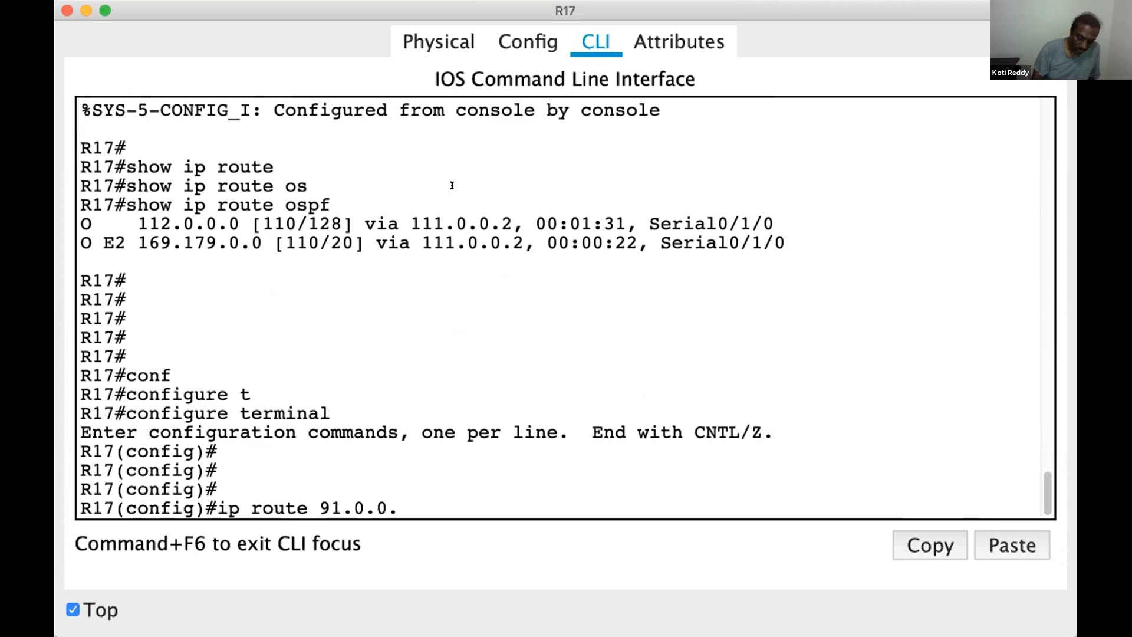
pyautogui.write('0 255.0.0.0')
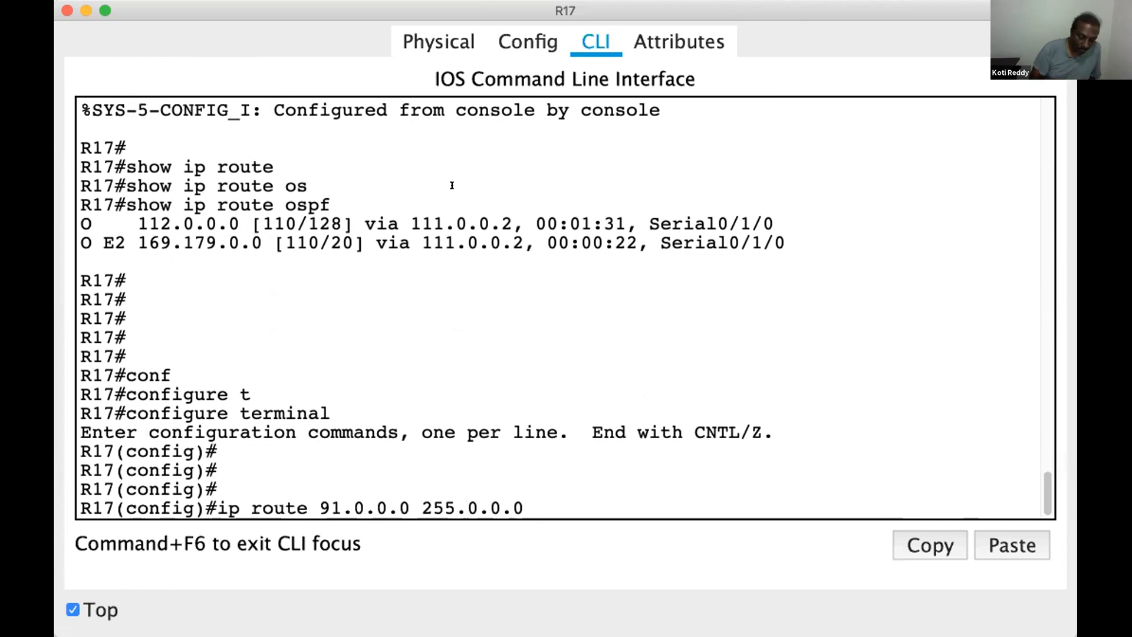
pyautogui.write(' 92.0.0.1')
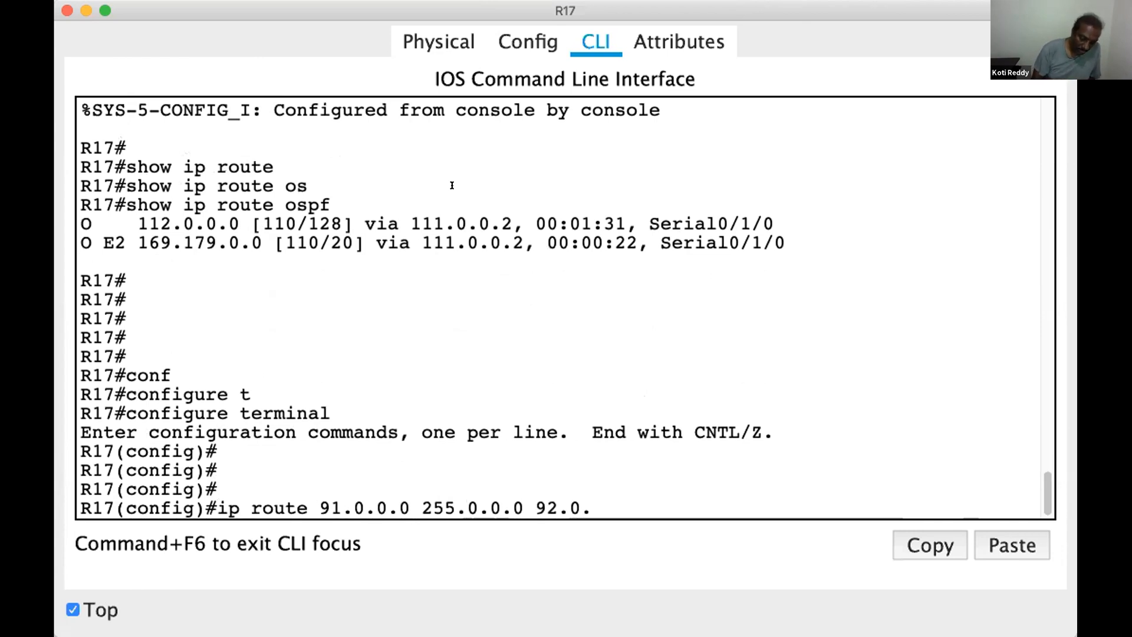
pyautogui.press('Return')
pyautogui.press('Return')
pyautogui.press('Return')
pyautogui.press('Return')
# Add a static route on R17 to 211.212.213.0 with mask 255.255.255.0 via next hop 92.0.0.1
pyautogui.write('i')
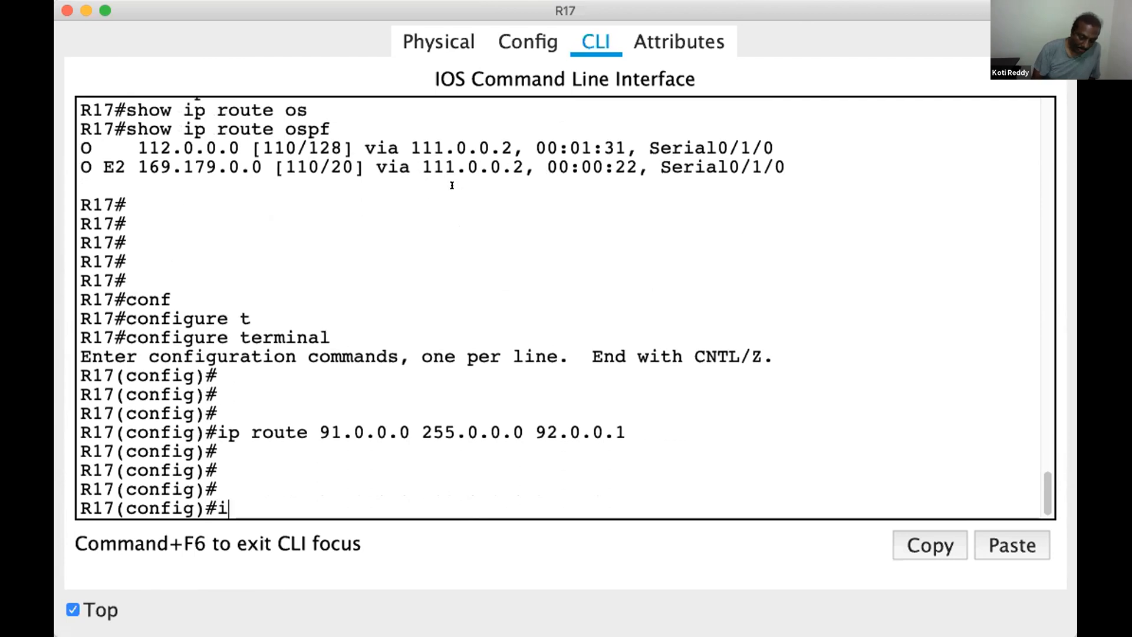
pyautogui.write('p route ')
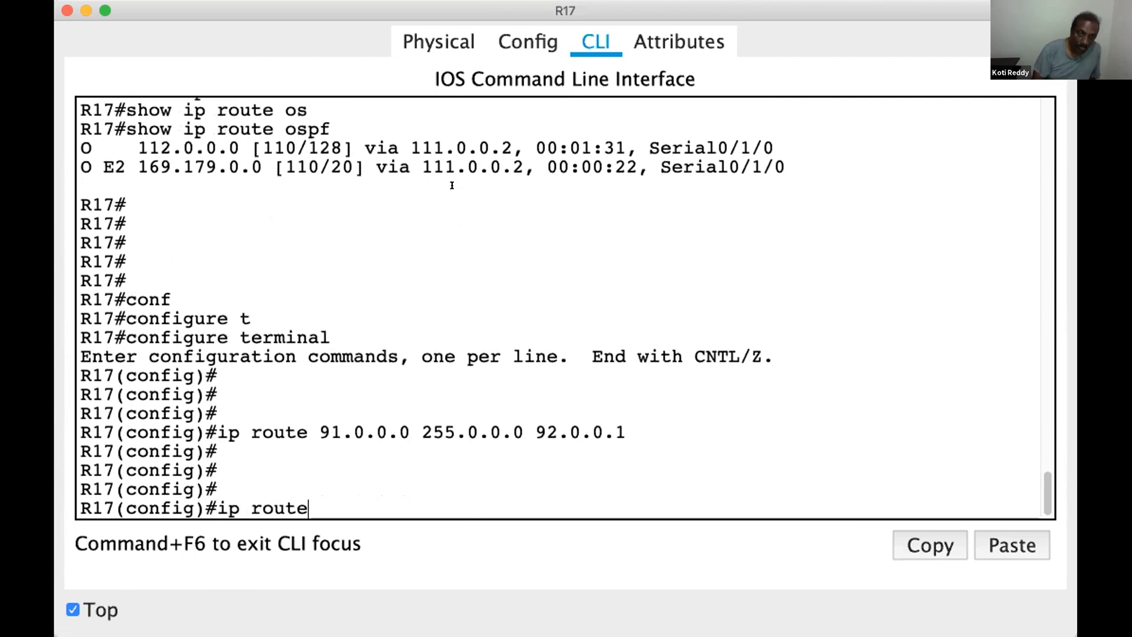
pyautogui.write('3')
pyautogui.press('BackSpace')
pyautogui.write('211.212.213.0 ')
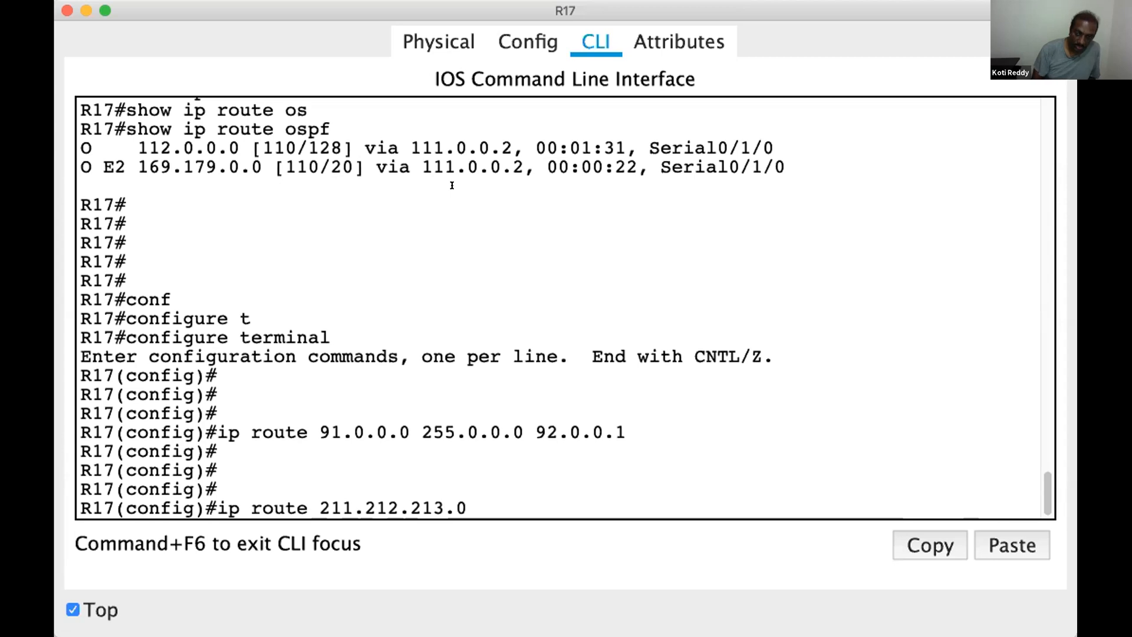
pyautogui.write('25')
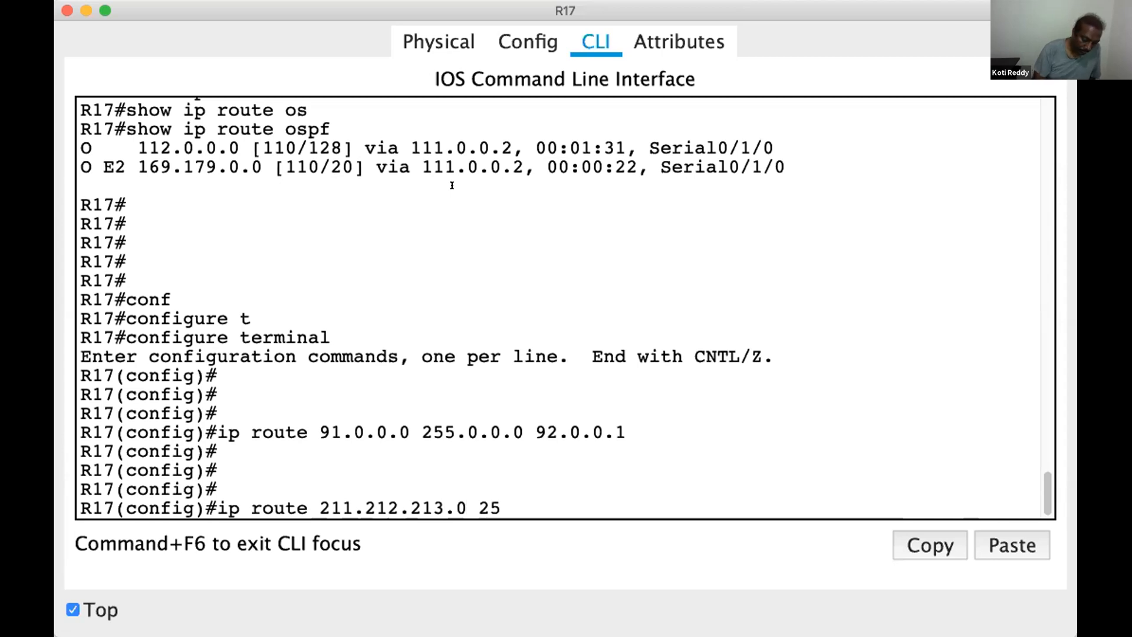
pyautogui.write('5.255.255.0')
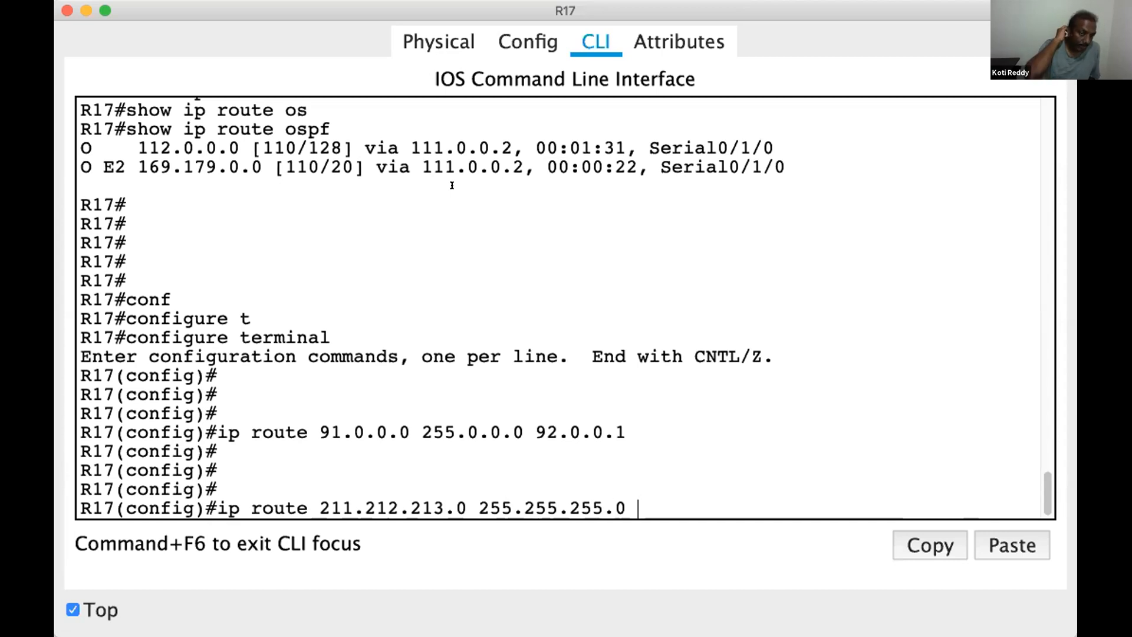
pyautogui.write(' 92.0.0.')
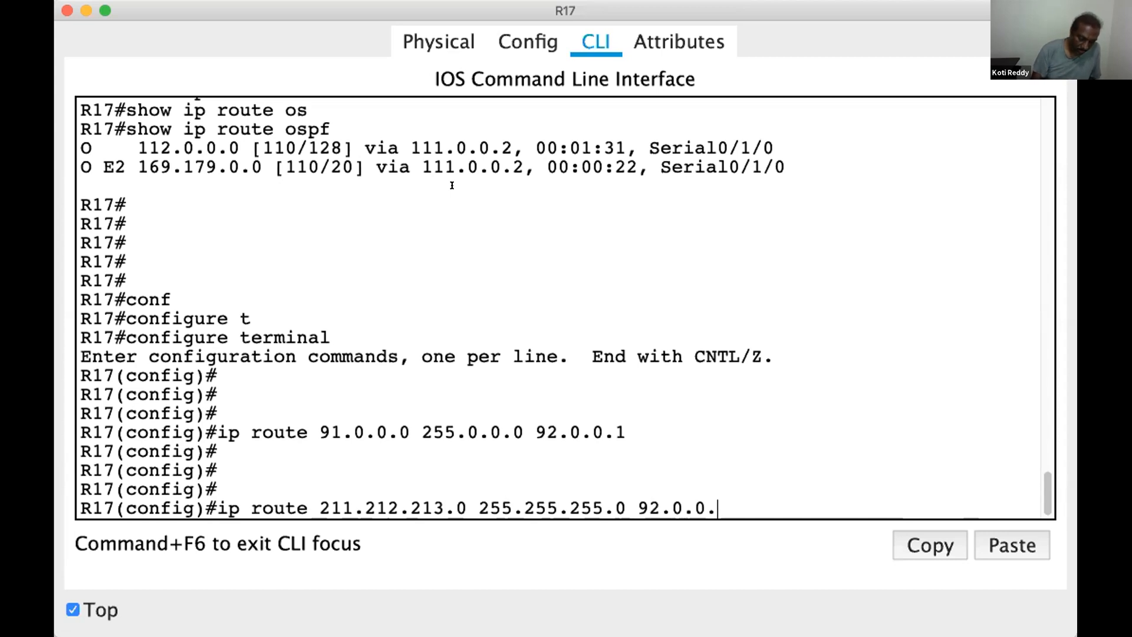
pyautogui.write('1')
pyautogui.press('Return')
pyautogui.press('Return')
pyautogui.press('Return')
pyautogui.press('Return')
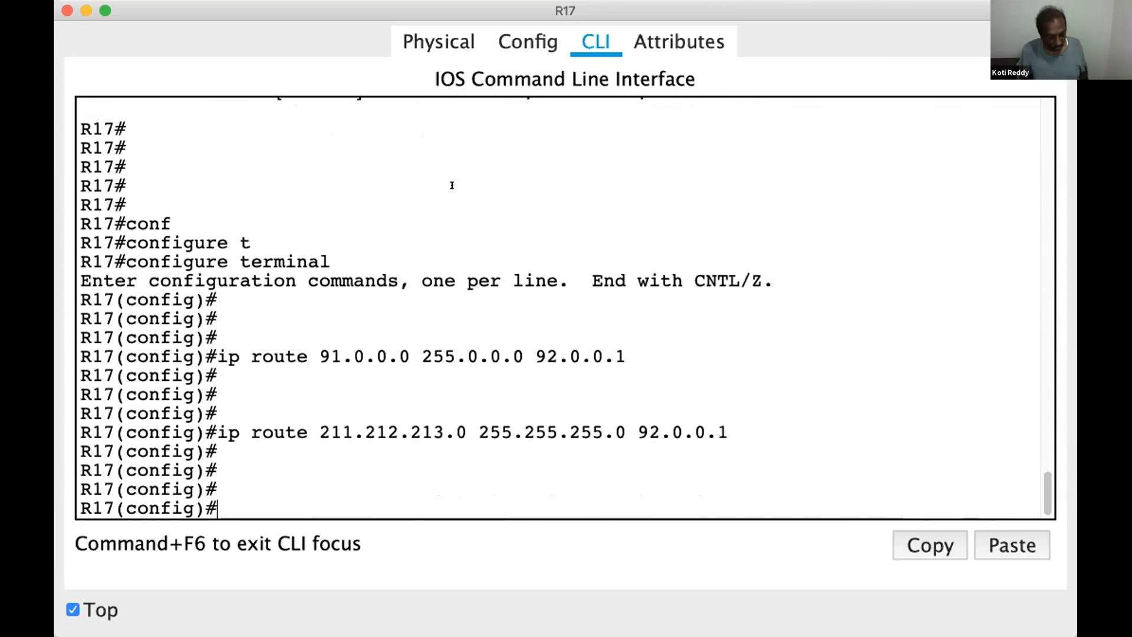
# Leave R17's configuration mode and list its static routes with show ip route static
pyautogui.hotkey('ctrl', 'z')
pyautogui.press('Up')
pyautogui.press('Up')
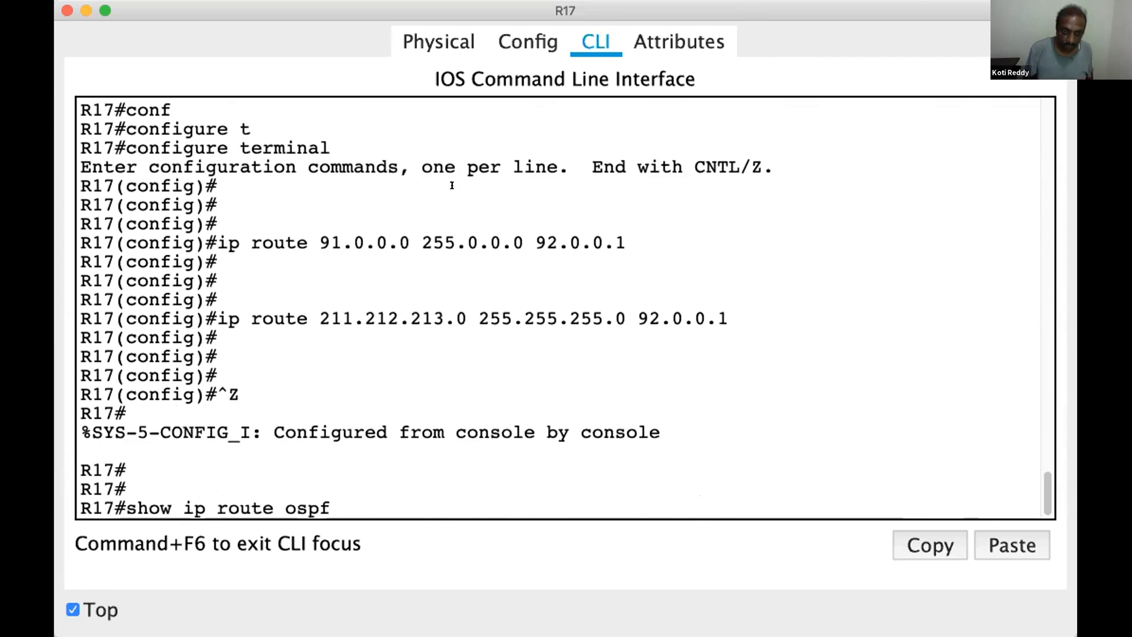
pyautogui.press('BackSpace')
pyautogui.press('BackSpace')
pyautogui.press('BackSpace')
pyautogui.write('static')
pyautogui.press('Tab')
pyautogui.press('Return')
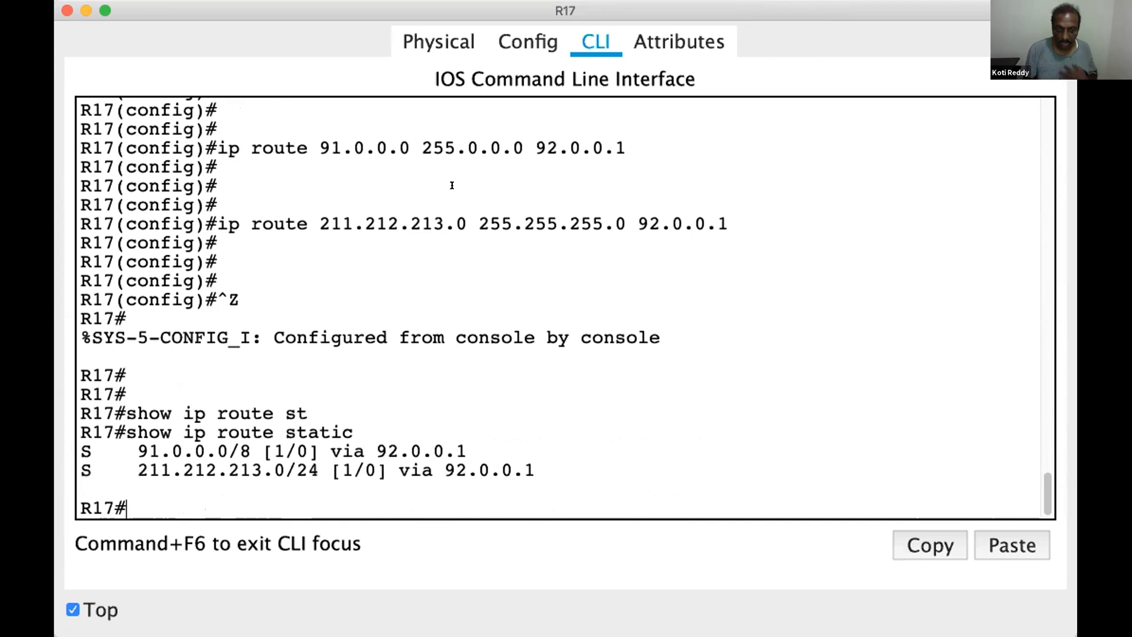
# Save R17's configuration with wr
pyautogui.press('Return')
pyautogui.press('Return')
pyautogui.press('Return')
pyautogui.press('Return')
pyautogui.press('Return')
pyautogui.write('wr')
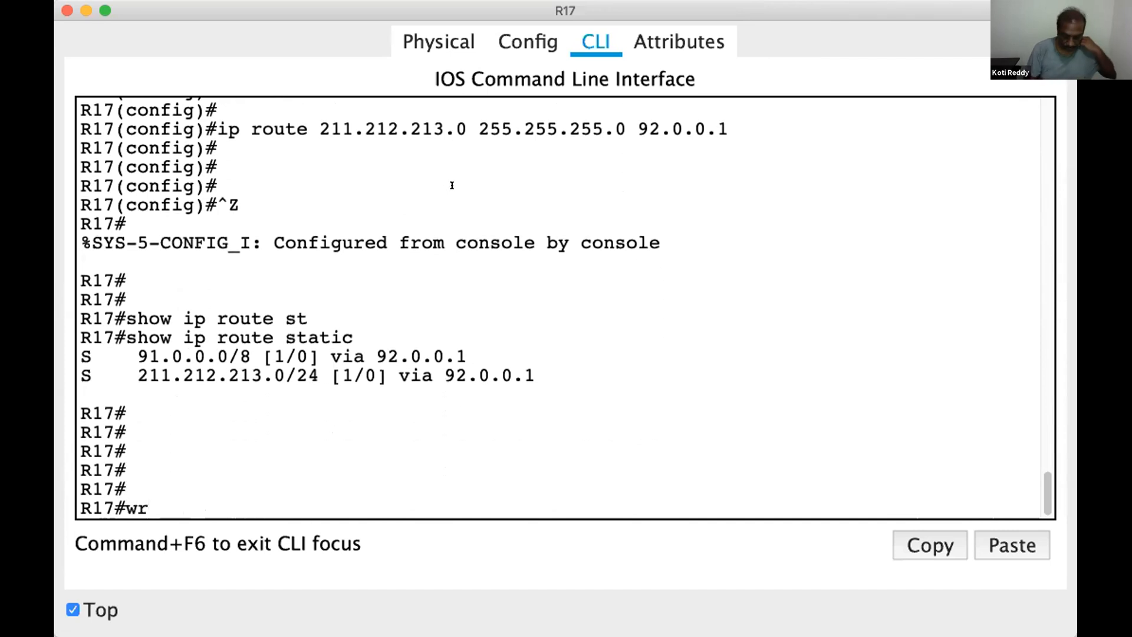
pyautogui.press('Return')
pyautogui.press('Return')
pyautogui.press('Return')
pyautogui.press('Return')
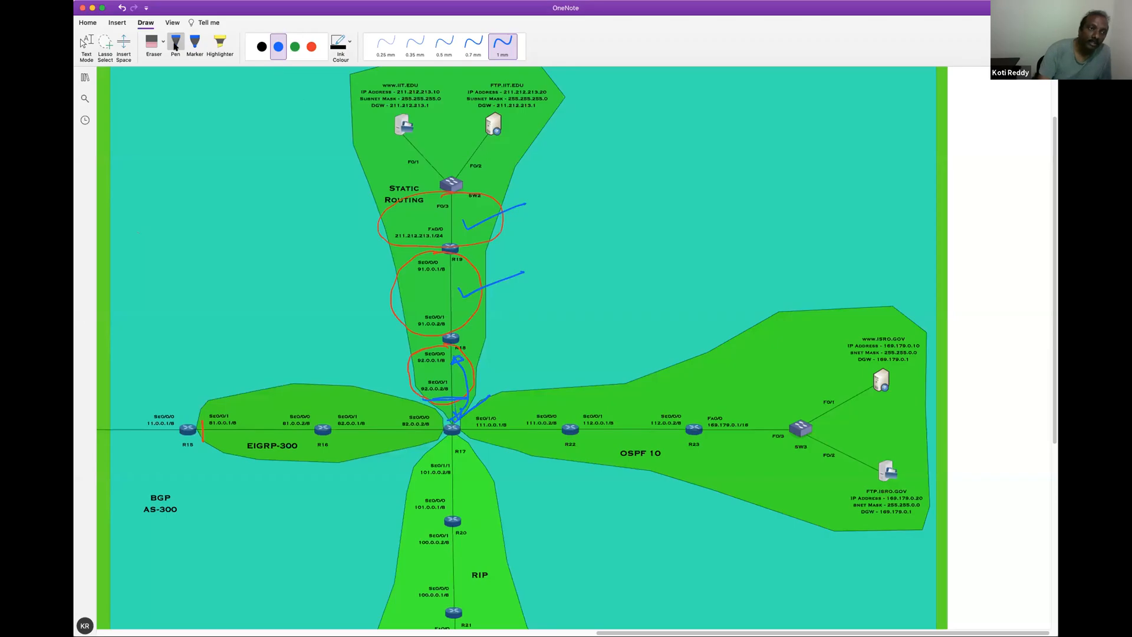
# Switch to the OneNote diagram and erase the red circles and blue marks in the static routing area down to R17
pyautogui.click(157, 42)
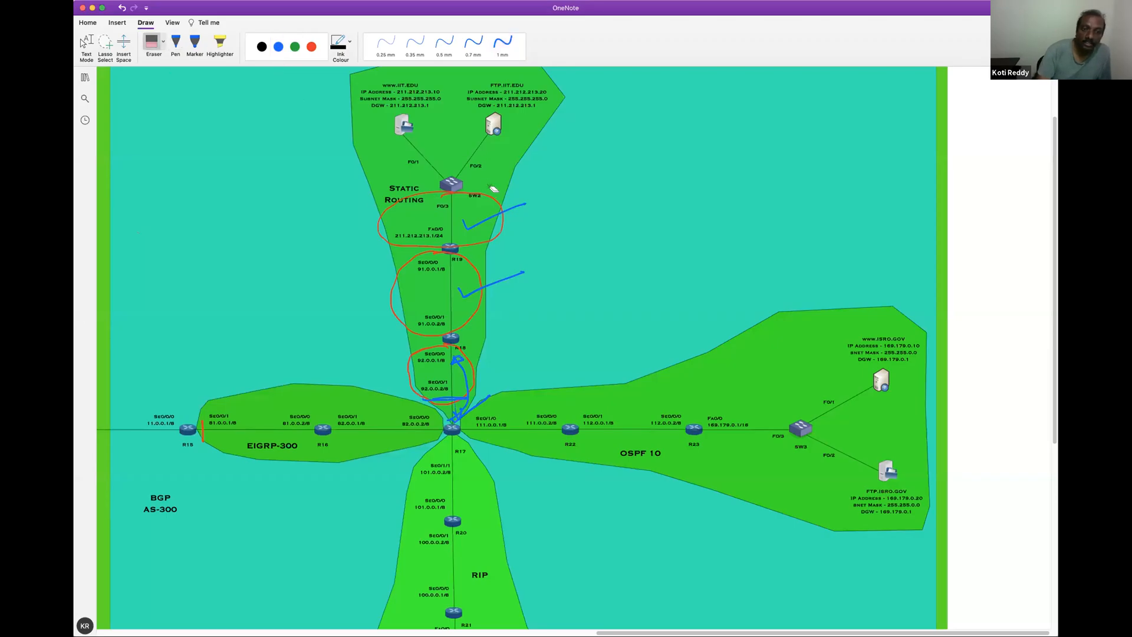
pyautogui.moveTo(483, 193)
pyautogui.mouseDown()
pyautogui.moveTo(461, 272)
pyautogui.moveTo(468, 303)
pyautogui.mouseUp()
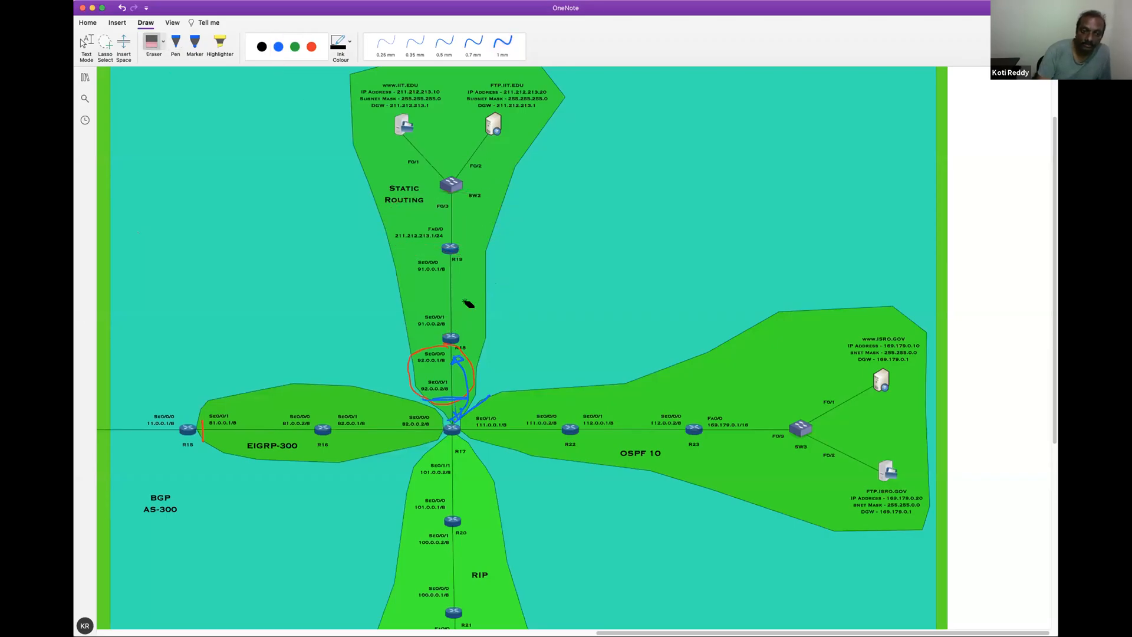
pyautogui.moveTo(457, 373); pyautogui.dragTo(473, 417)
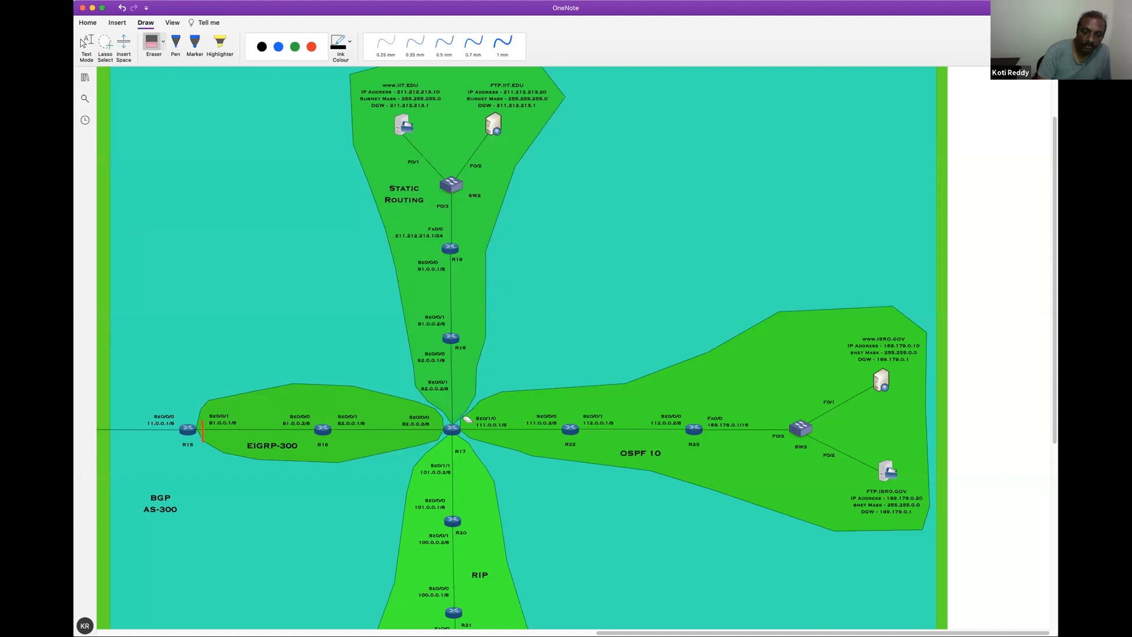
# Using the red 1 mm pen, circle the EIGRP-300, RIP, OSPF 10 and static routing areas in the diagram
pyautogui.click(311, 47)
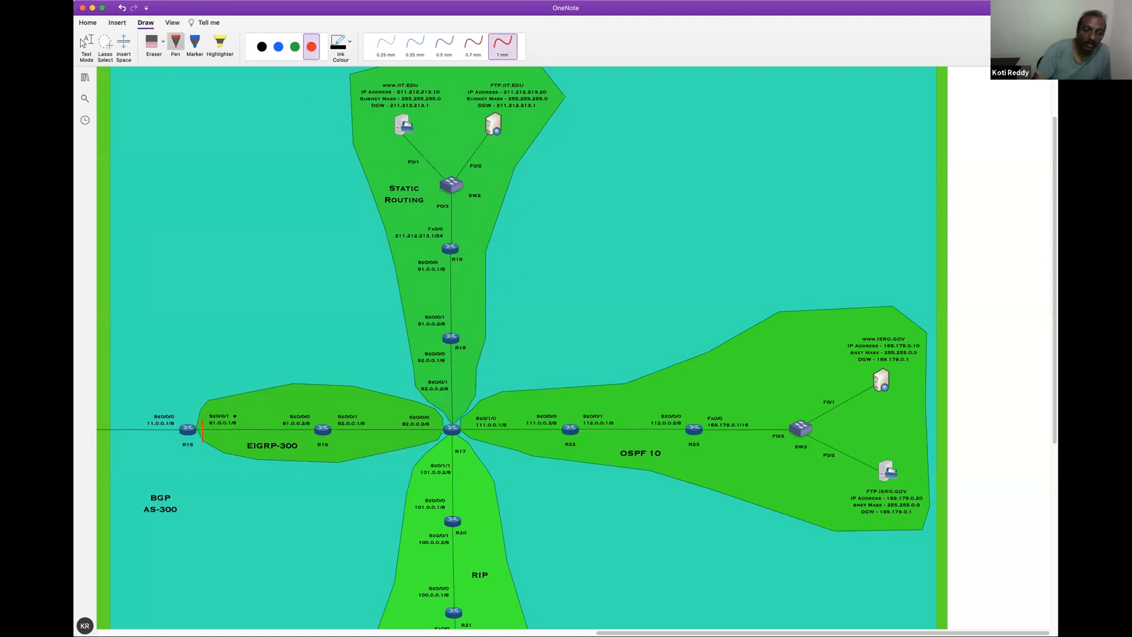
pyautogui.moveTo(341, 444)
pyautogui.mouseDown()
pyautogui.moveTo(415, 439)
pyautogui.moveTo(260, 397)
pyautogui.mouseUp()
pyautogui.moveTo(450, 477)
pyautogui.mouseDown()
pyautogui.moveTo(489, 615)
pyautogui.moveTo(466, 465)
pyautogui.mouseUp()
pyautogui.moveTo(511, 415)
pyautogui.mouseDown()
pyautogui.moveTo(580, 393)
pyautogui.moveTo(656, 451)
pyautogui.moveTo(506, 420)
pyautogui.mouseUp()
pyautogui.moveTo(435, 236)
pyautogui.mouseDown()
pyautogui.moveTo(420, 376)
pyautogui.moveTo(477, 240)
pyautogui.mouseUp()
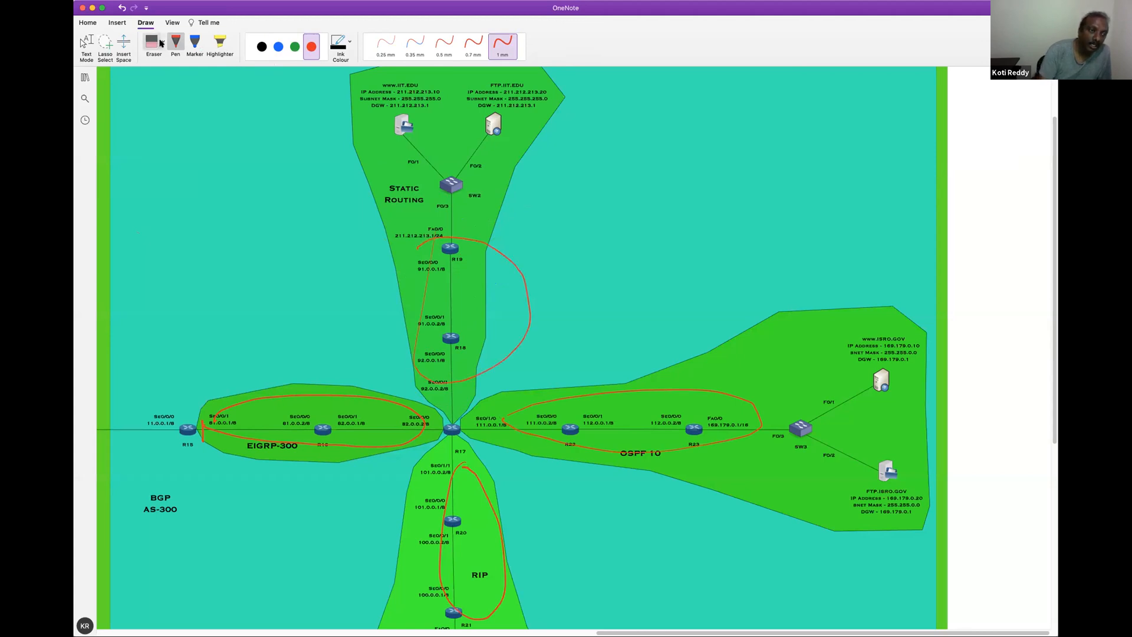
# Erase the red circles around the four routing areas and the red mark beside R15
pyautogui.moveTo(487, 236); pyautogui.dragTo(393, 382)
pyautogui.moveTo(282, 404); pyautogui.dragTo(221, 420)
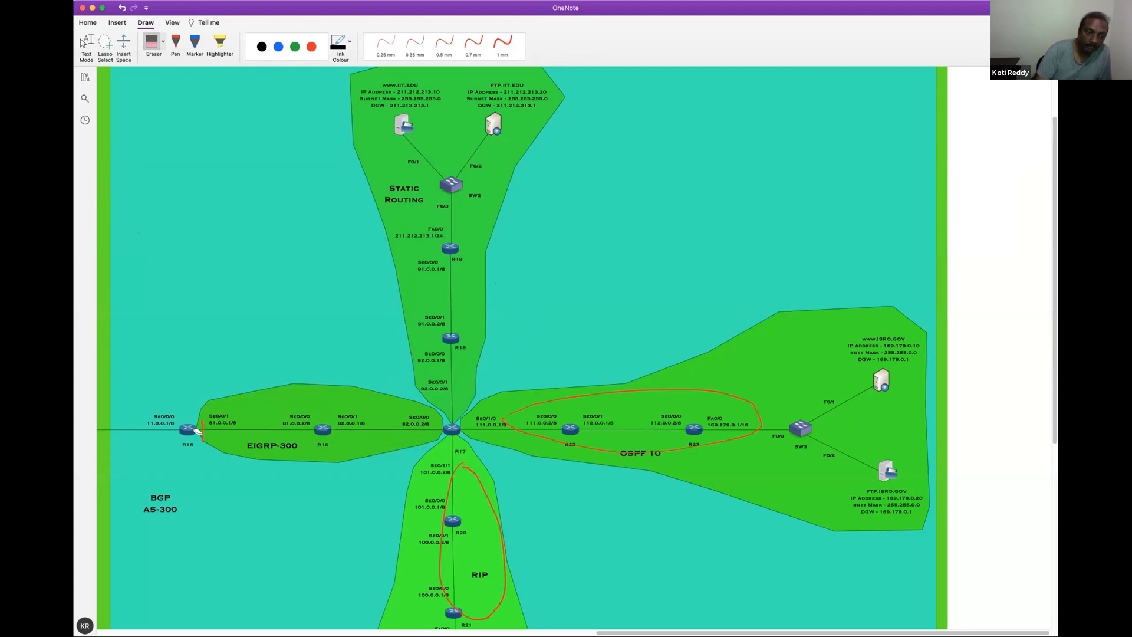
pyautogui.moveTo(518, 432); pyautogui.dragTo(484, 459)
pyautogui.click(463, 485)
pyautogui.moveTo(1052, 287); pyautogui.dragTo(1049, 313)
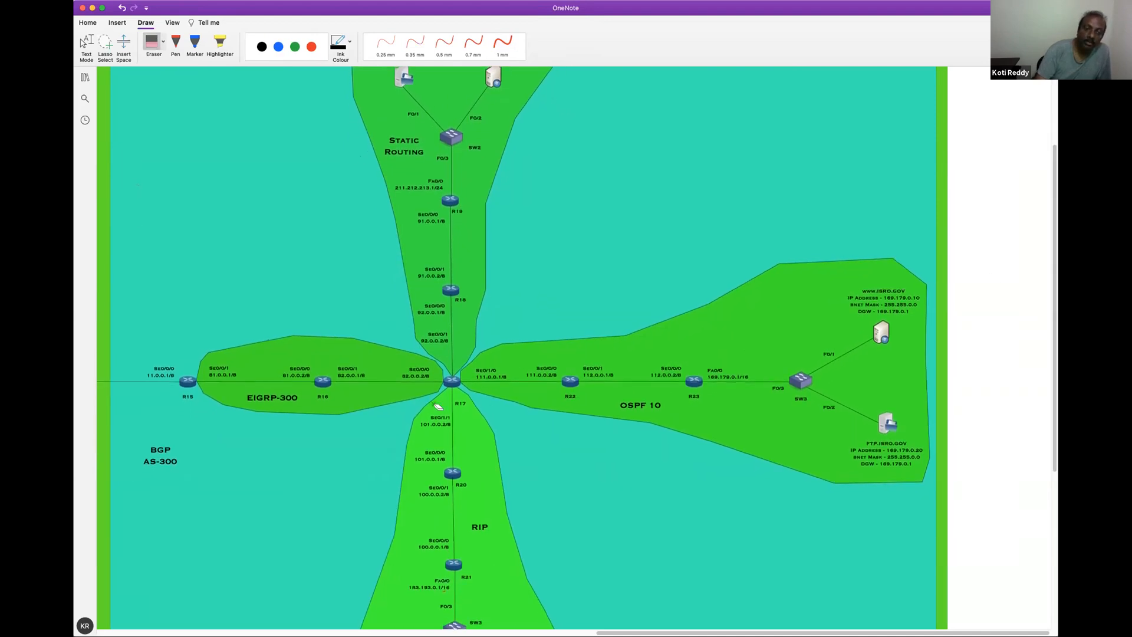
# Using the red 1 mm pen, circle R17, trace the link from R19 towards R18, and mark the EIGRP-300 and OSPF 10 areas
pyautogui.moveTo(453, 365)
pyautogui.mouseDown()
pyautogui.moveTo(431, 380)
pyautogui.moveTo(475, 386)
pyautogui.mouseUp()
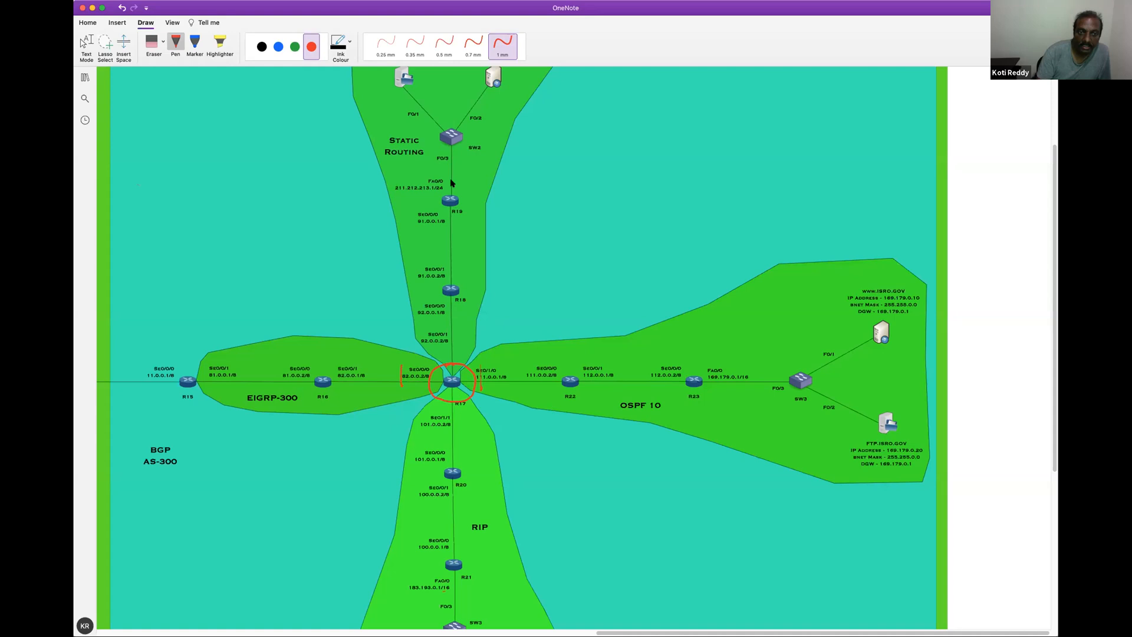
pyautogui.moveTo(457, 257); pyautogui.dragTo(458, 270)
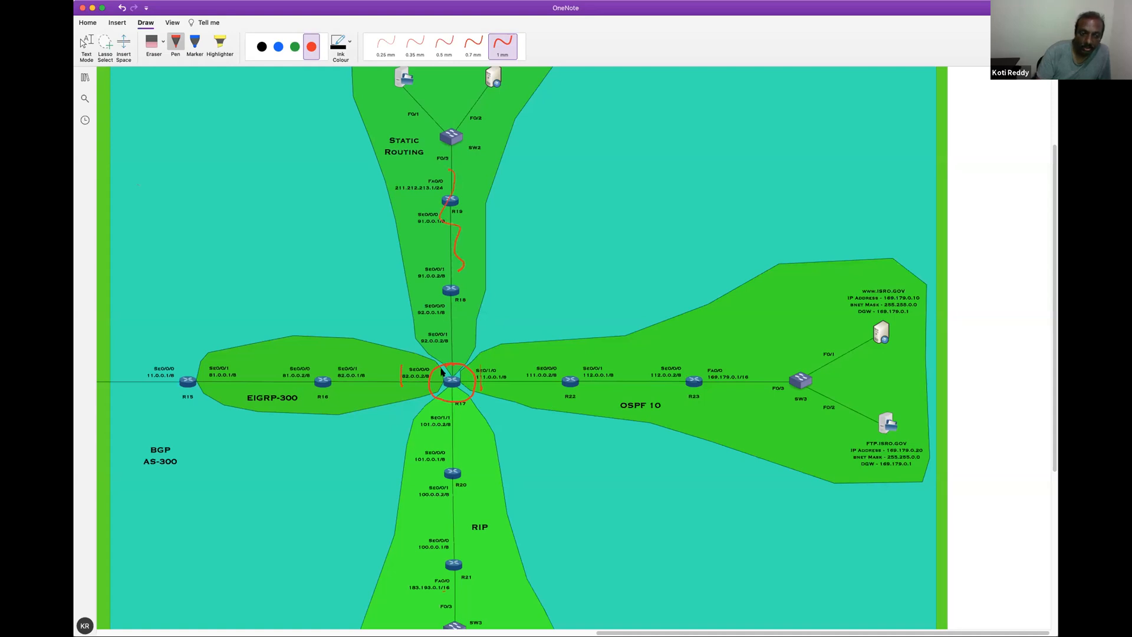
pyautogui.moveTo(268, 355)
pyautogui.mouseDown()
pyautogui.moveTo(228, 413)
pyautogui.moveTo(295, 360)
pyautogui.mouseUp()
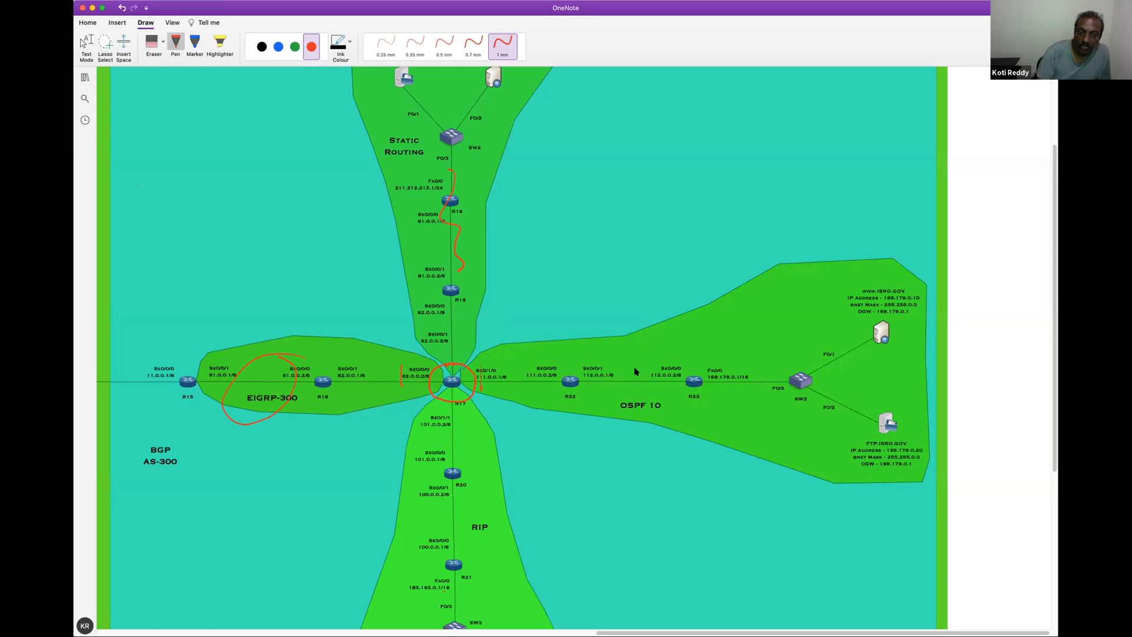
pyautogui.moveTo(630, 374); pyautogui.dragTo(667, 354)
pyautogui.moveTo(744, 354); pyautogui.dragTo(779, 343)
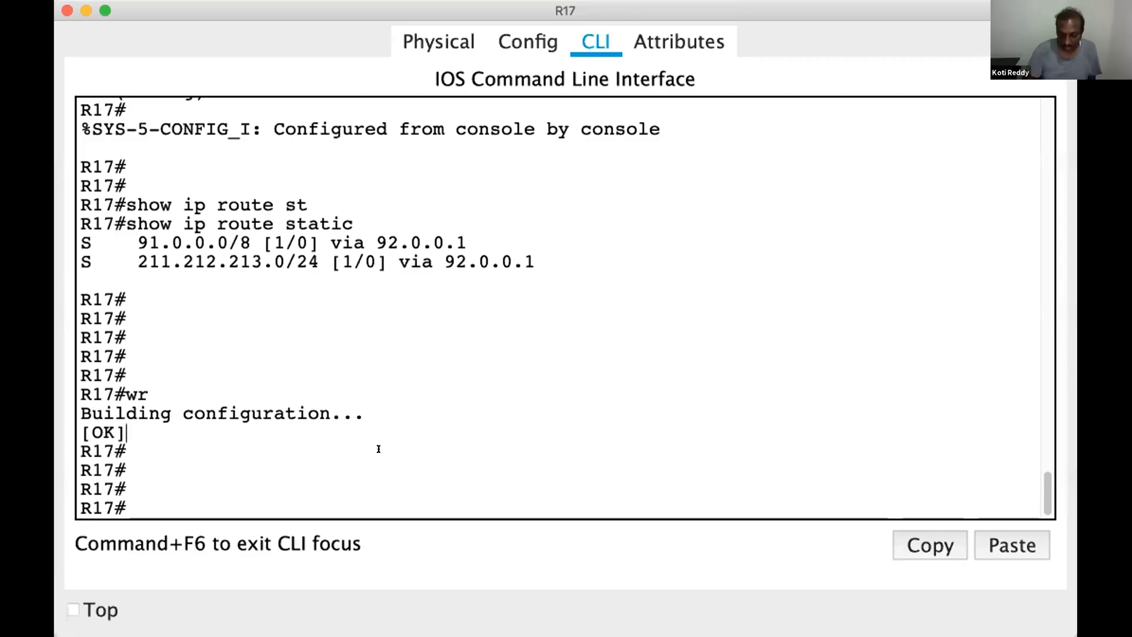
# Return to R17's CLI and display its full routing table with show ip route
pyautogui.press('Return')
pyautogui.press('Return')
pyautogui.press('Return')
pyautogui.press('Return')
pyautogui.press('Return')
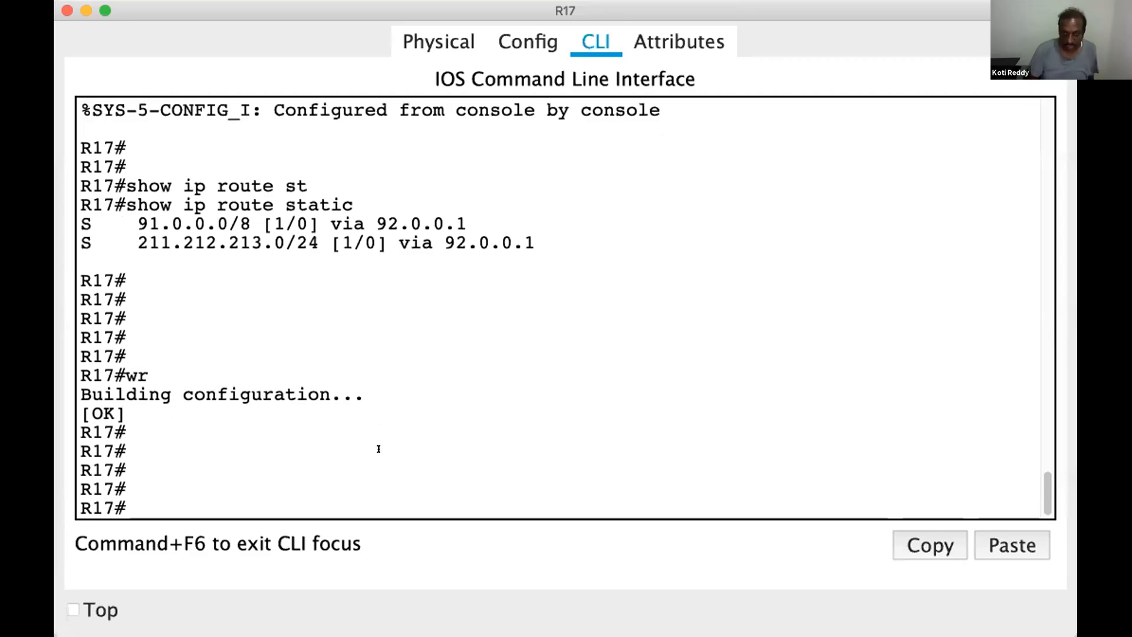
pyautogui.write('show i')
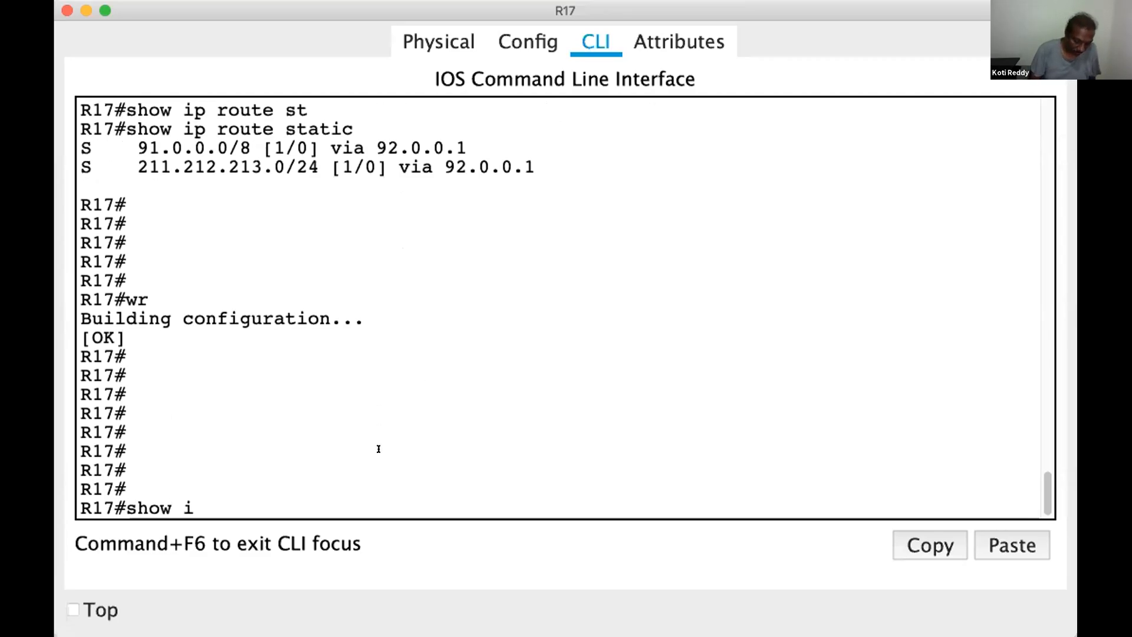
pyautogui.write('p route')
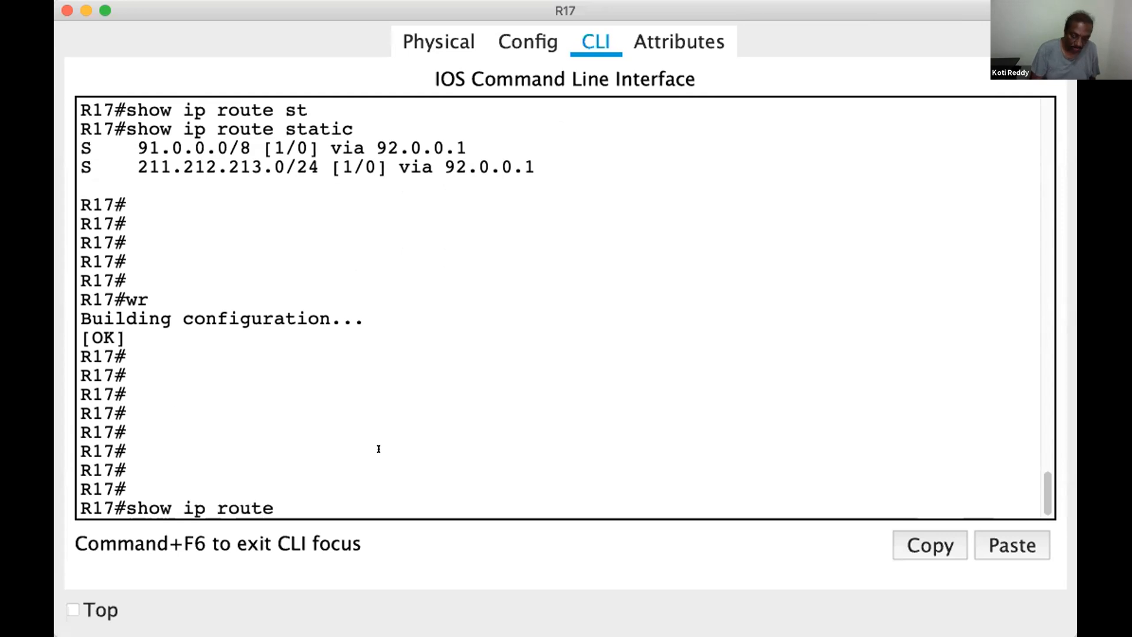
pyautogui.press('Tab')
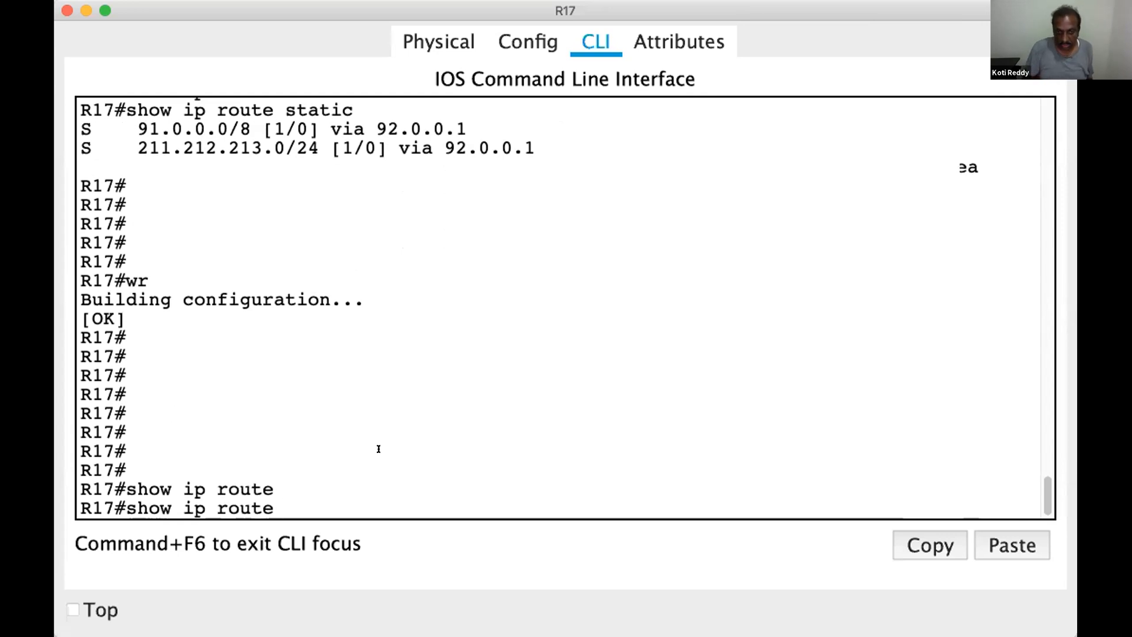
pyautogui.press('Return')
pyautogui.press('Return')
pyautogui.press('Return')
# List R17's directly connected networks with show ip route connected
pyautogui.press('Up')
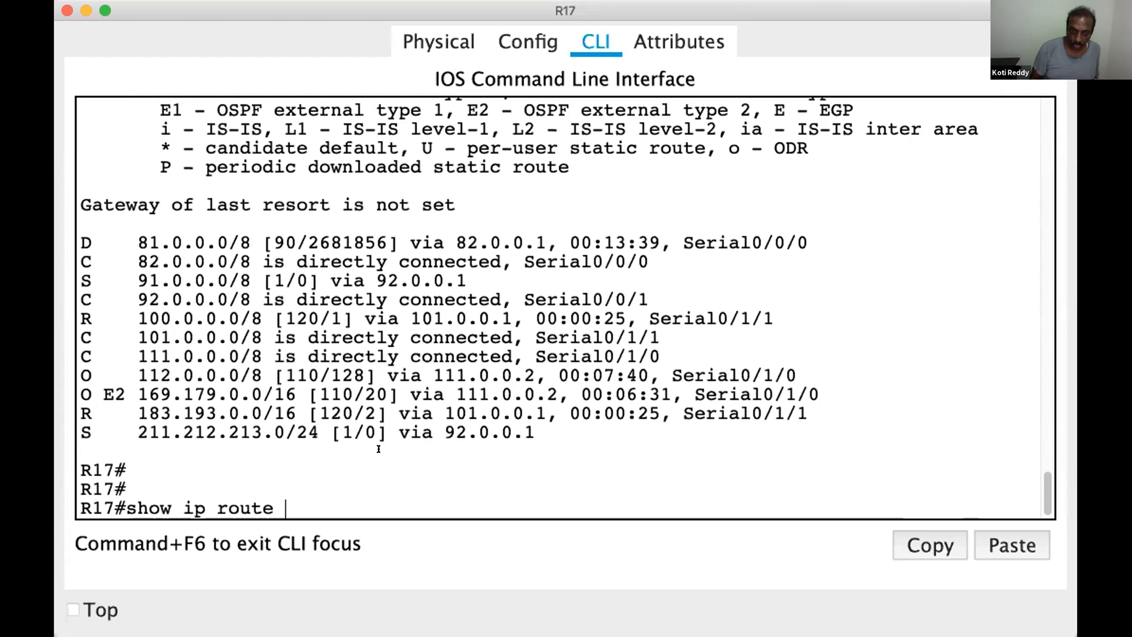
pyautogui.write('conn')
pyautogui.press('Tab')
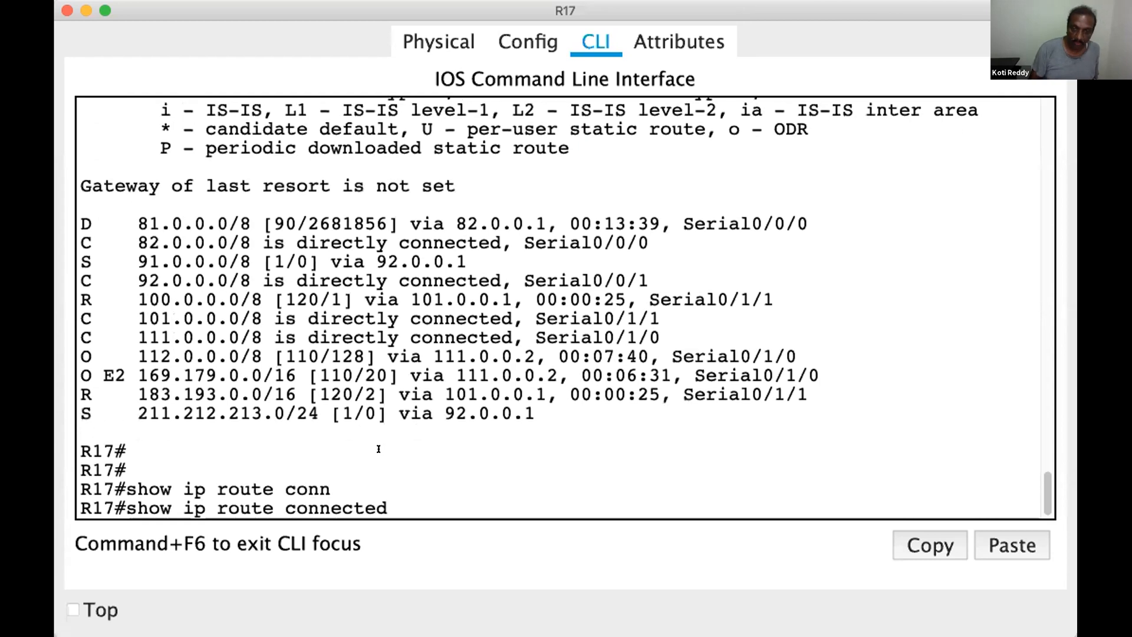
pyautogui.press('Return')
# Replace the connected keyword with static and run show ip route static on R17
pyautogui.press('Up')
pyautogui.press('BackSpace')
pyautogui.press('BackSpace')
pyautogui.press('BackSpace')
pyautogui.press('BackSpace')
pyautogui.press('BackSpace')
pyautogui.press('BackSpace')
pyautogui.press('BackSpace')
pyautogui.press('BackSpace')
pyautogui.press('BackSpace')
pyautogui.write('st')
pyautogui.press('Tab')
pyautogui.press('Return')
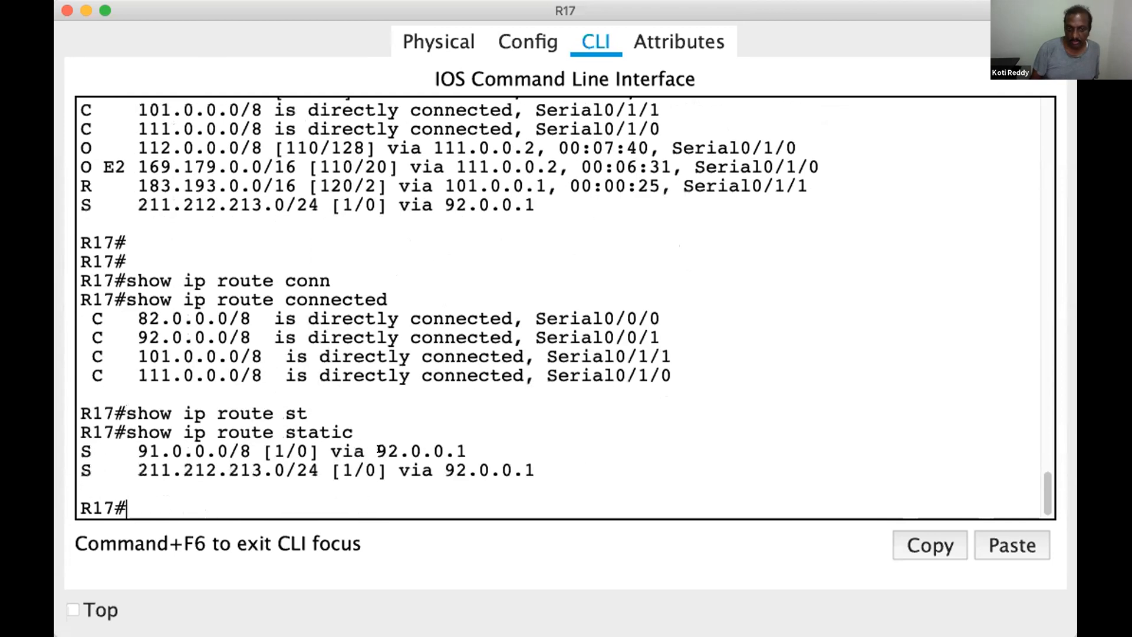
# List only the RIP-learned routes on R17 with show ip route rip
pyautogui.press('Return')
pyautogui.press('Up')
pyautogui.press('BackSpace')
pyautogui.press('BackSpace')
pyautogui.press('BackSpace')
pyautogui.press('BackSpace')
pyautogui.press('BackSpace')
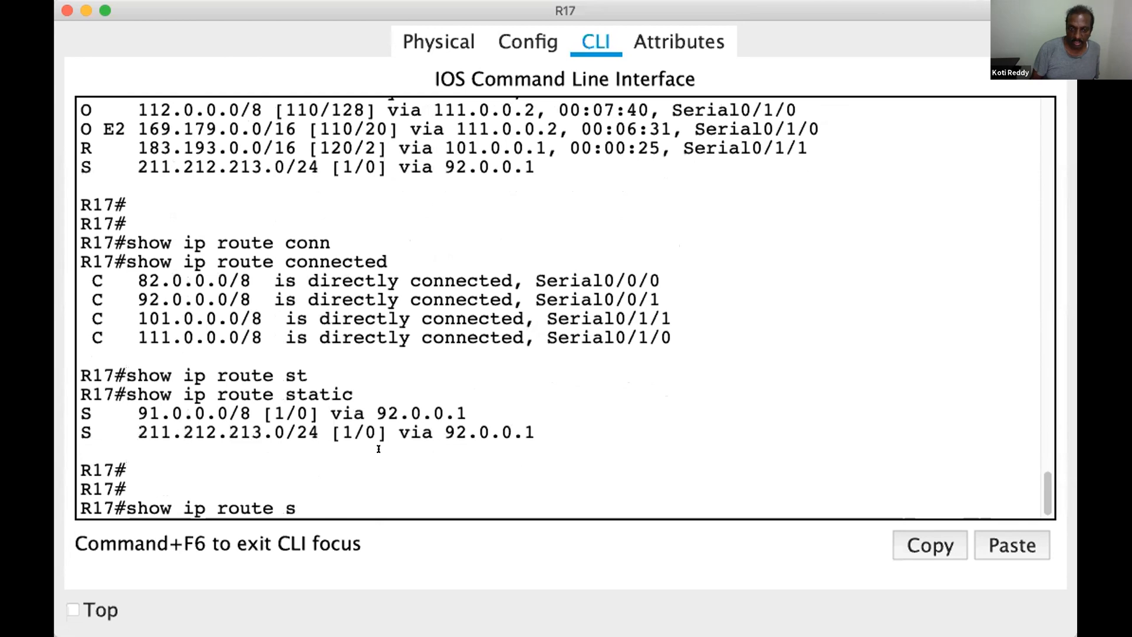
pyautogui.write('rip')
pyautogui.press('Tab')
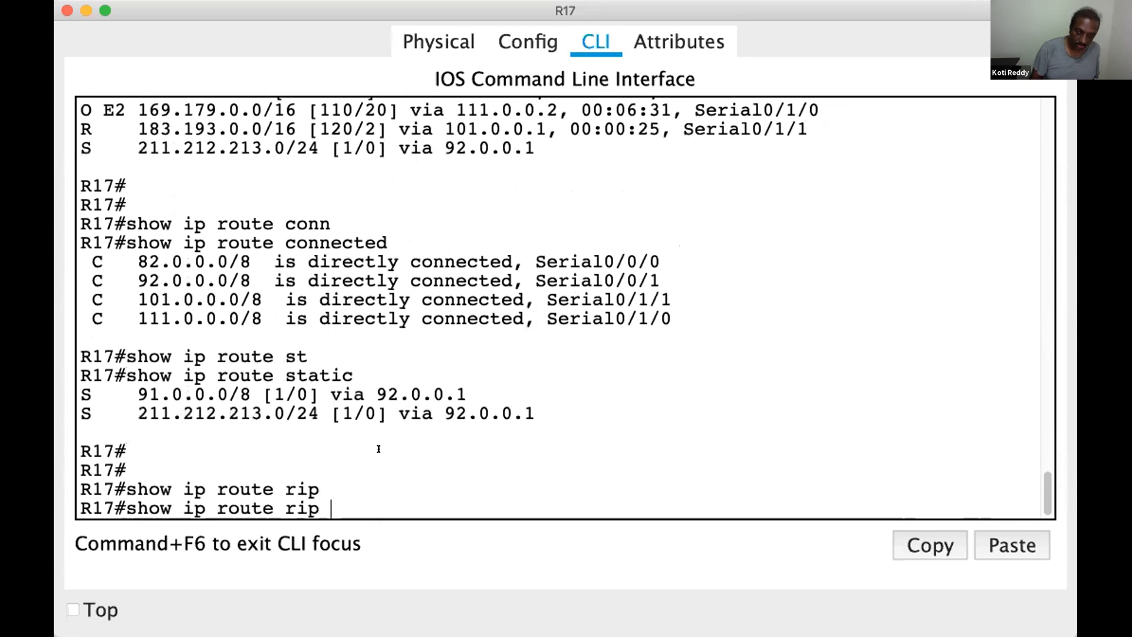
pyautogui.press('Return')
# List only the EIGRP-learned routes on R17 with show ip route eigrp
pyautogui.press('Up')
pyautogui.press('BackSpace')
pyautogui.press('BackSpace')
pyautogui.press('BackSpace')
pyautogui.press('BackSpace')
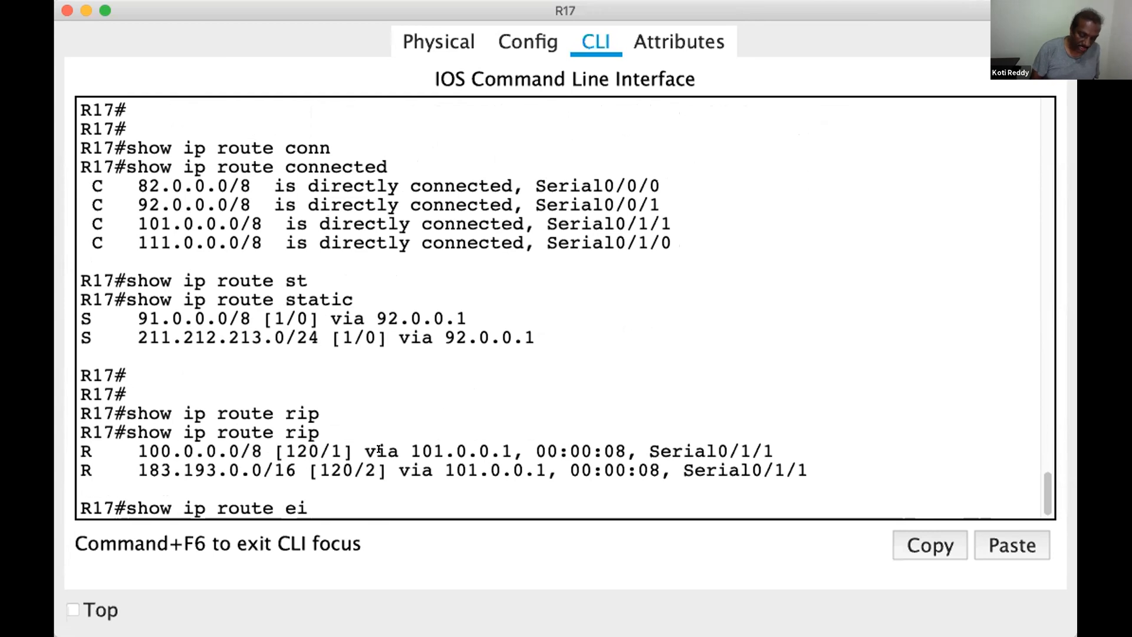
pyautogui.write('ei')
pyautogui.press('Tab')
pyautogui.press('Return')
# List only the OSPF-learned routes on R17 with show ip route ospf
pyautogui.press('Up')
pyautogui.press('BackSpace')
pyautogui.press('BackSpace')
pyautogui.press('BackSpace')
pyautogui.press('BackSpace')
pyautogui.press('BackSpace')
pyautogui.press('BackSpace')
pyautogui.write('ow ip route o')
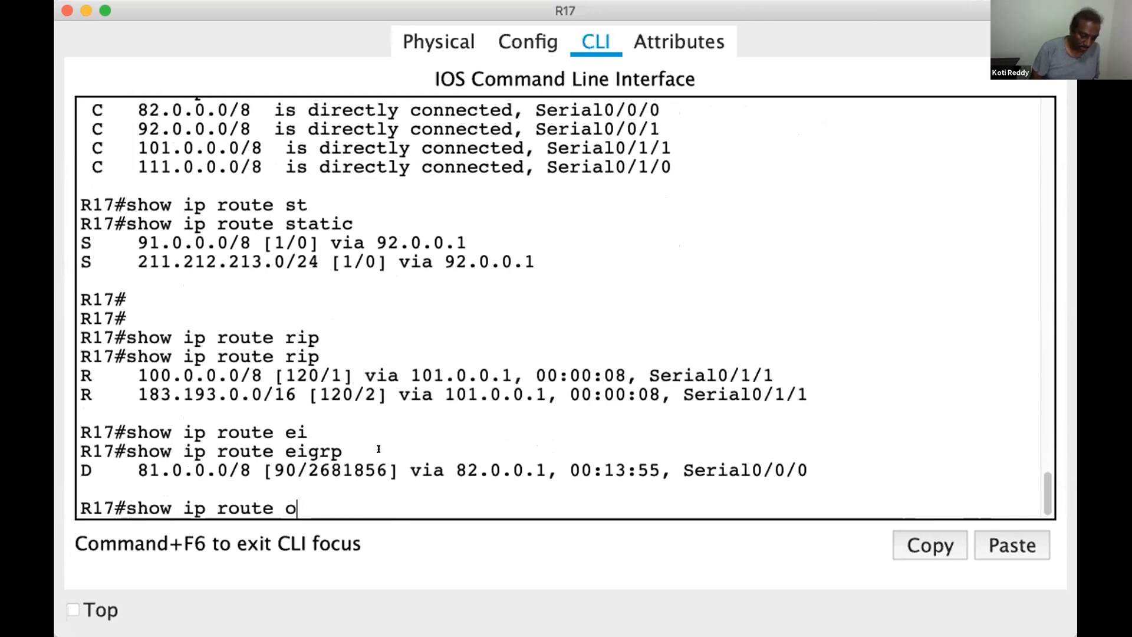
pyautogui.write('spf')
pyautogui.press('Tab')
pyautogui.press('Return')
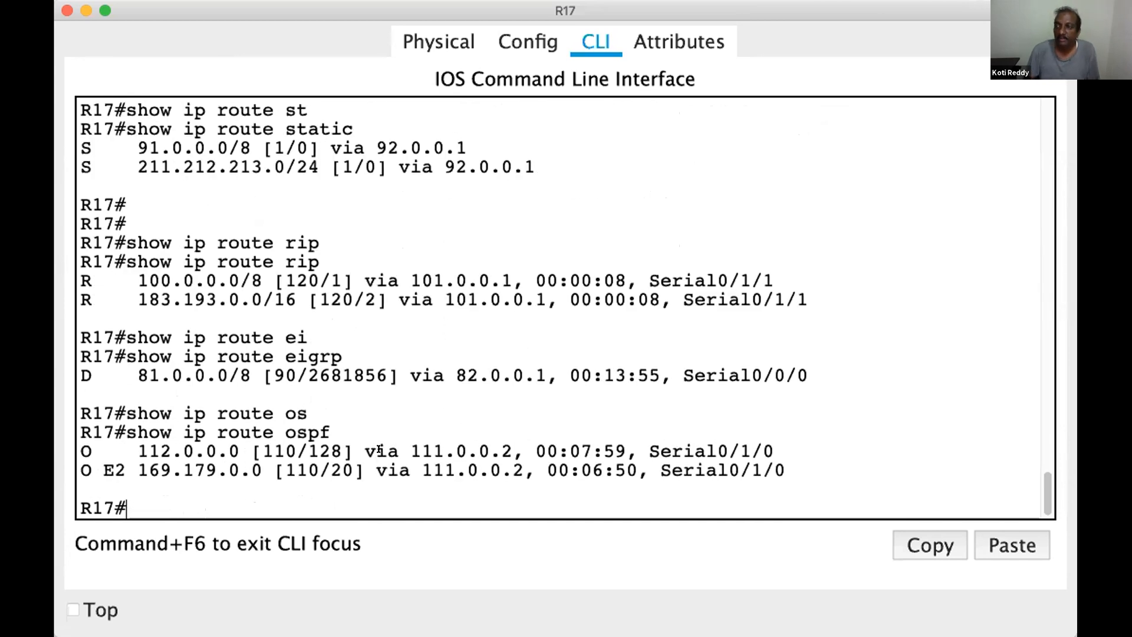
pyautogui.press('Return')
pyautogui.press('Return')
pyautogui.press('Return')
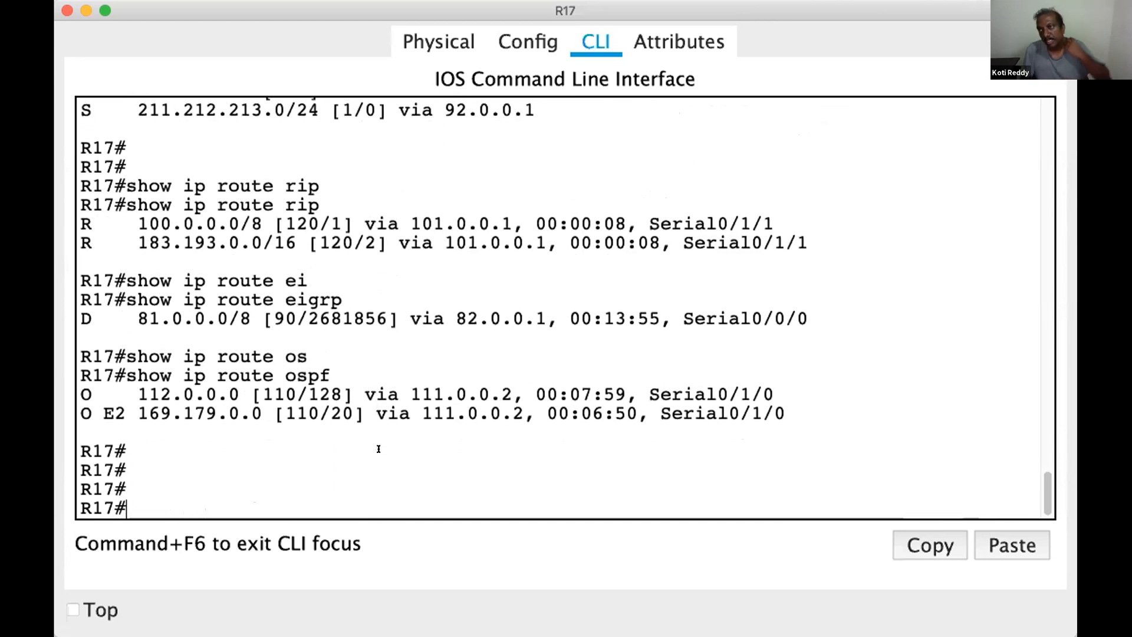
pyautogui.press('Return')
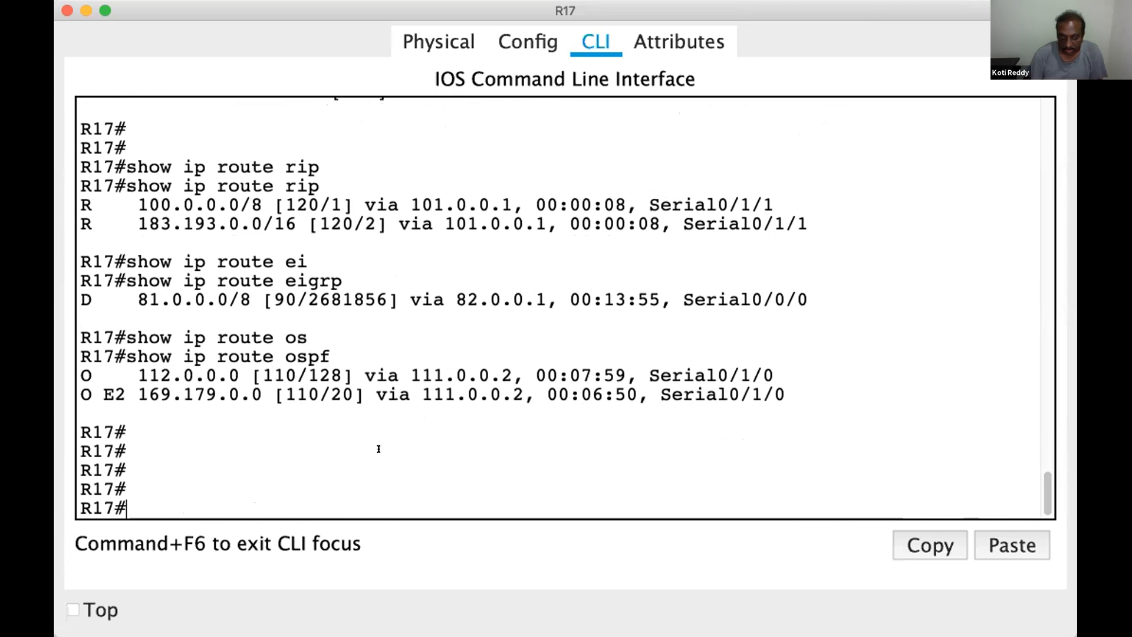
# Recall the unfiltered show ip route command and display R17's full routing table again
pyautogui.press('Return')
pyautogui.press('Return')
pyautogui.press('Return')
pyautogui.press('Up')
pyautogui.press('Up')
pyautogui.press('Up')
pyautogui.press('Up')
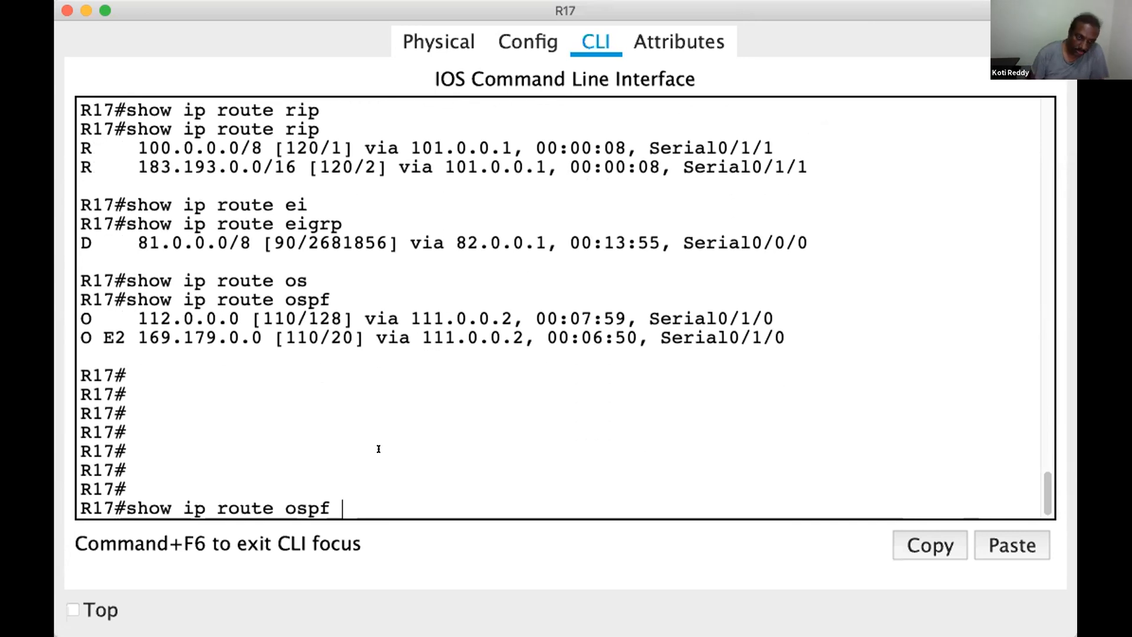
pyautogui.press('Up')
pyautogui.press('Up')
pyautogui.press('Return')
pyautogui.press('Return')
pyautogui.press('Return')
pyautogui.press('Return')
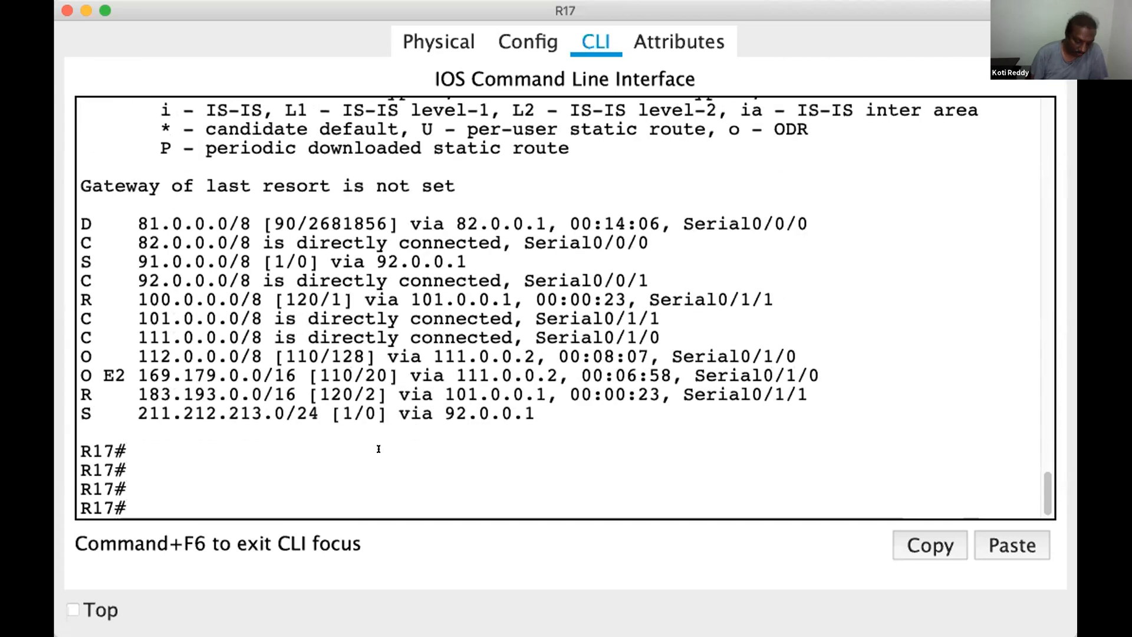
# Run show ip protocols on R17 and highlight the "eigrp 300" and "rip" protocol names in the output
pyautogui.write('show ')
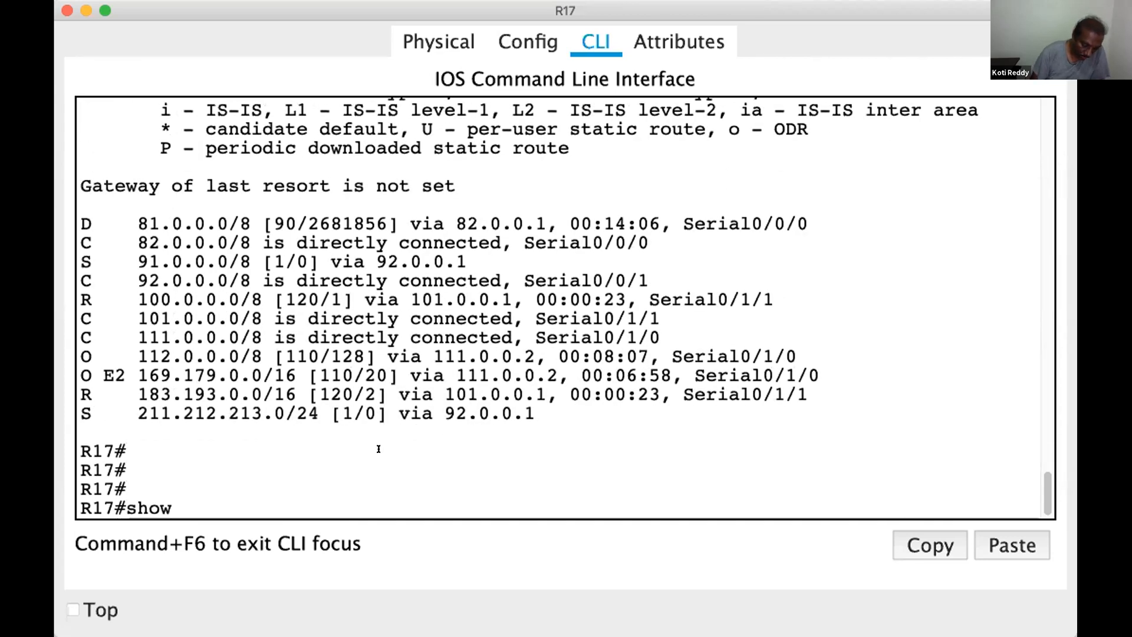
pyautogui.write('ip pro')
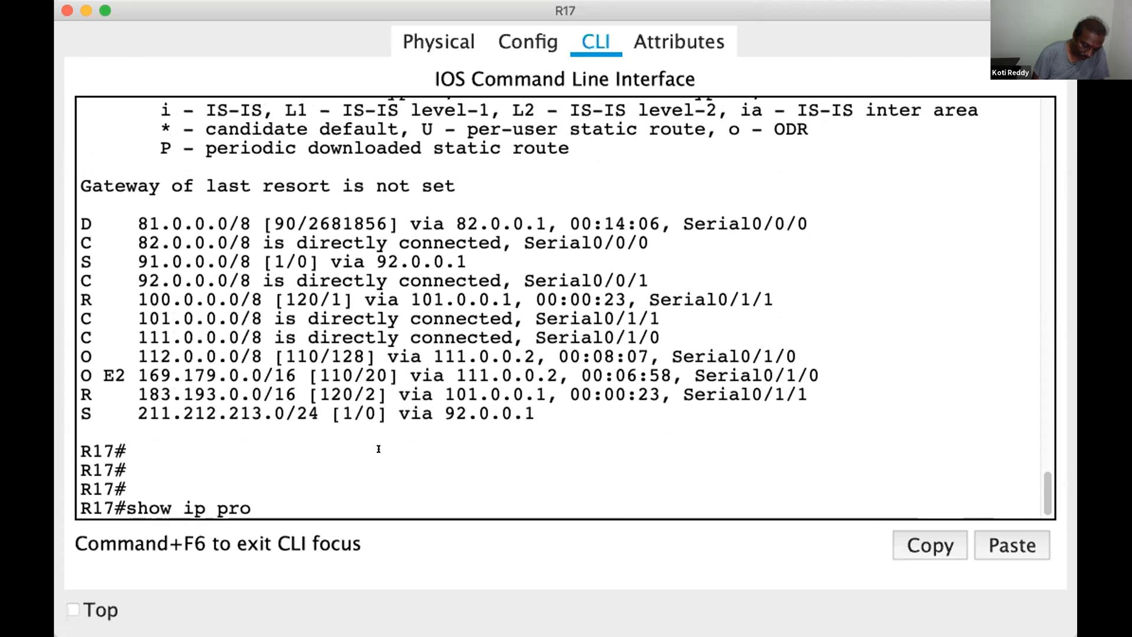
pyautogui.write('t')
pyautogui.press('Tab')
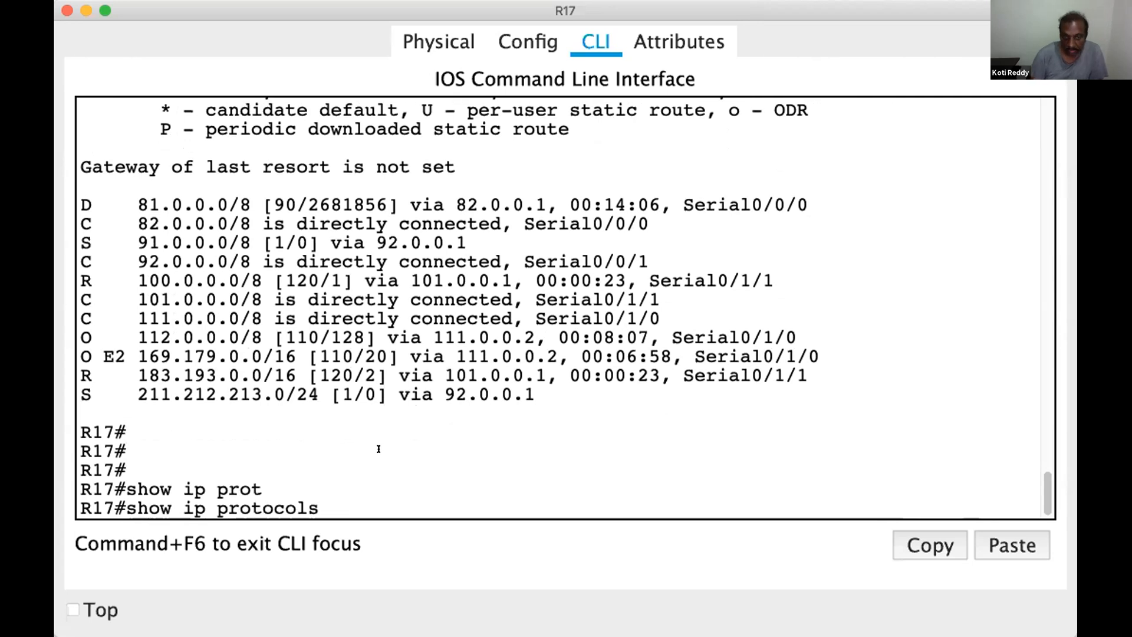
pyautogui.press('Return')
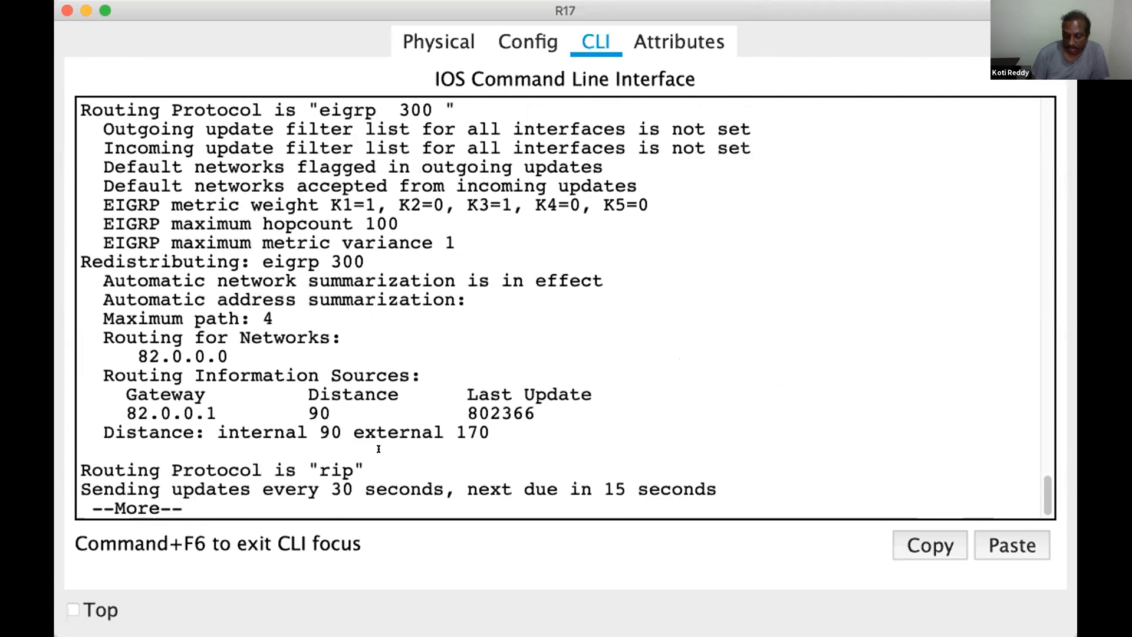
pyautogui.moveTo(319, 110); pyautogui.dragTo(455, 110)
pyautogui.moveTo(306, 470); pyautogui.dragTo(365, 470)
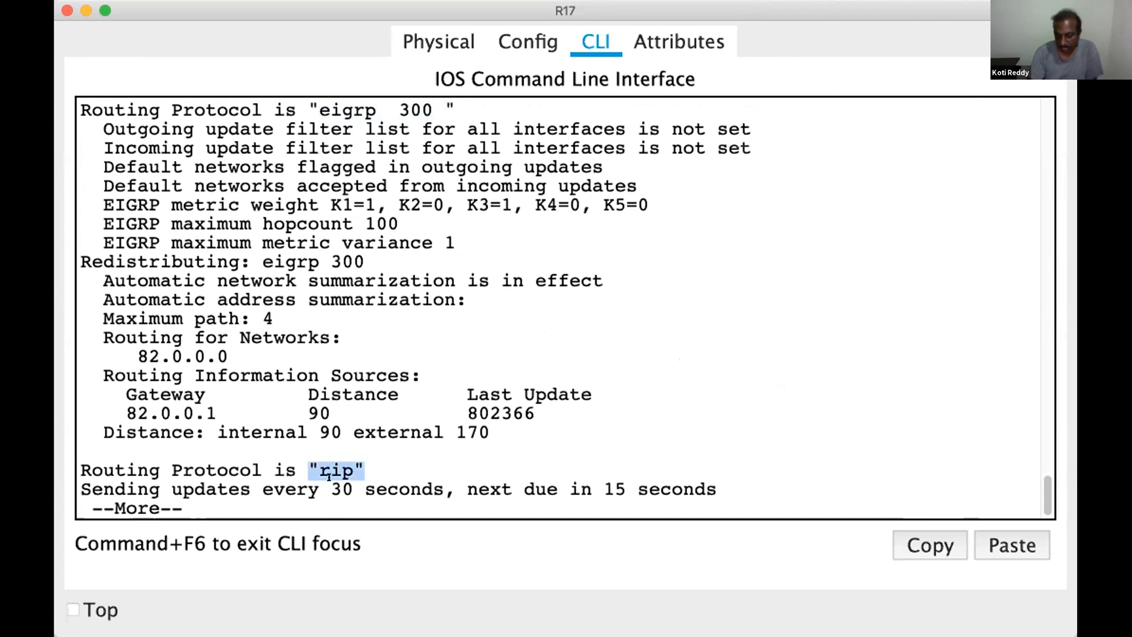
# Page through the remaining show ip protocols output to its end, highlighting the "ospf 10" protocol name
pyautogui.press('Return')
pyautogui.press('Return')
pyautogui.press('Return')
pyautogui.press('Return')
pyautogui.press('Return')
pyautogui.press('Return')
pyautogui.press('Return')
pyautogui.press('Return')
pyautogui.press('Return')
pyautogui.press('Return')
pyautogui.press('Return')
pyautogui.press('Return')
pyautogui.press('Return')
pyautogui.press('Return')
pyautogui.press('Return')
pyautogui.press('Return')
pyautogui.press('Return')
pyautogui.press('Return')
pyautogui.press('Return')
pyautogui.press('Return')
pyautogui.press('Return')
pyautogui.press('Return')
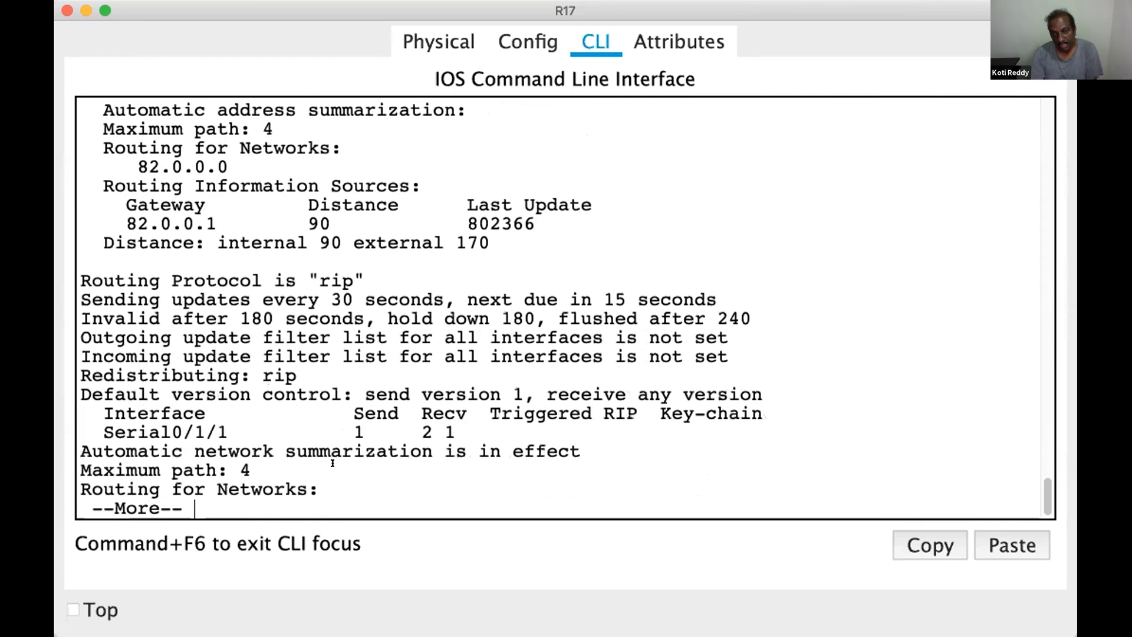
pyautogui.press('Return')
pyautogui.press('Return')
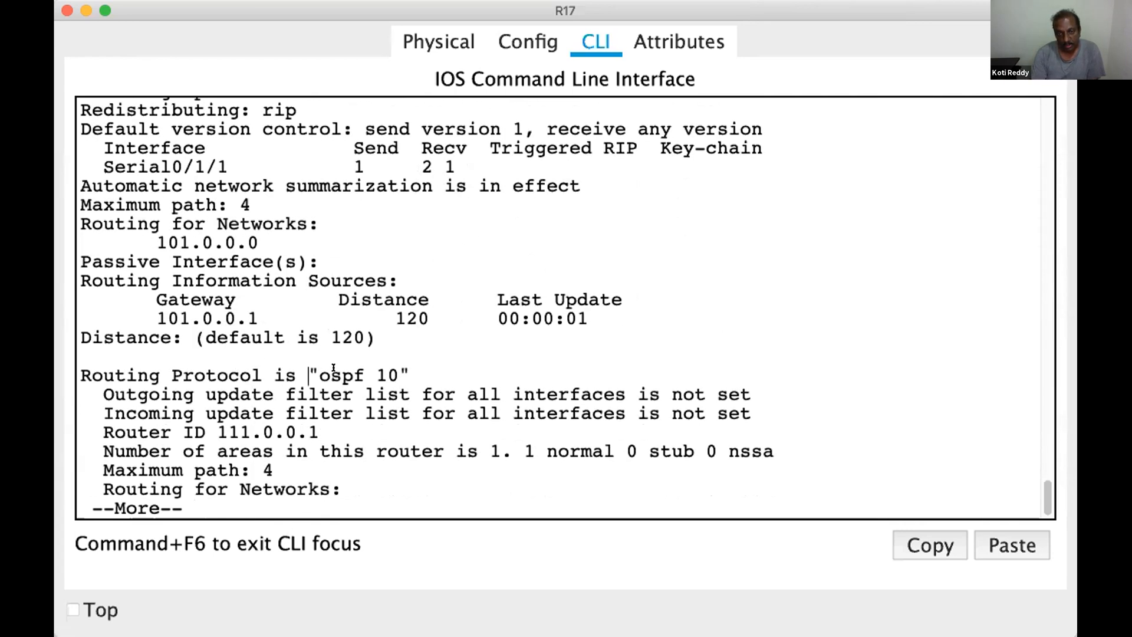
pyautogui.moveTo(310, 376); pyautogui.dragTo(410, 376)
# Save R17's running configuration with the wr command
pyautogui.press('Return')
pyautogui.press('Return')
pyautogui.press('Return')
pyautogui.press('Return')
pyautogui.press('Return')
pyautogui.press('Return')
pyautogui.press('Return')
pyautogui.press('Return')
pyautogui.press('Return')
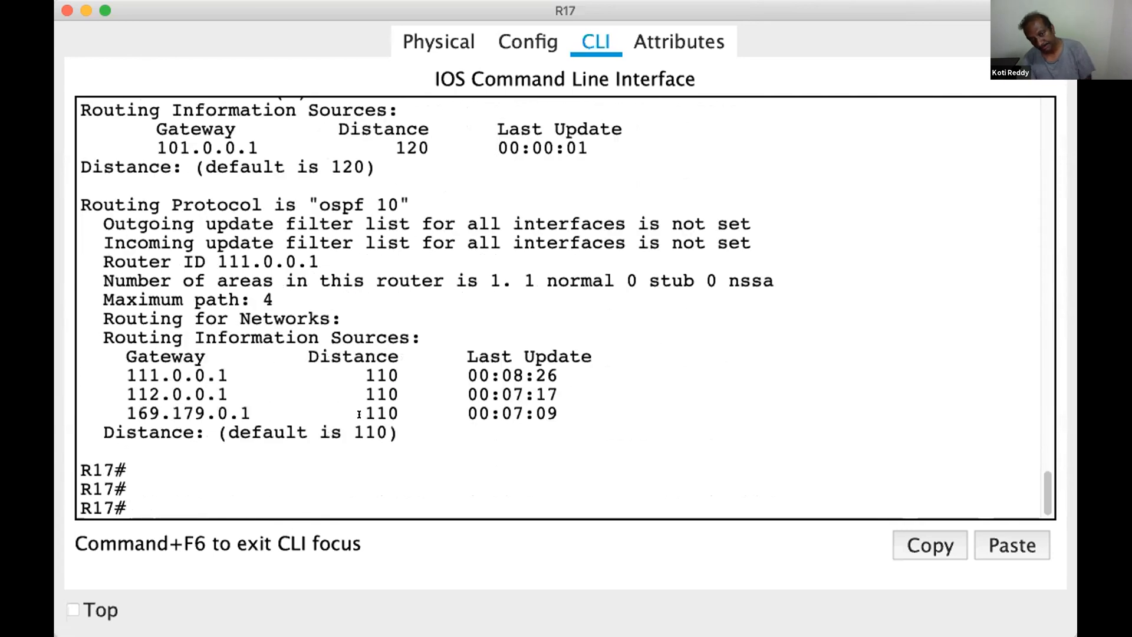
pyautogui.press('Return')
pyautogui.press('Return')
pyautogui.press('Return')
pyautogui.press('Return')
pyautogui.press('Return')
pyautogui.write('qw')
pyautogui.press('BackSpace')
pyautogui.press('BackSpace')
pyautogui.write('wr')
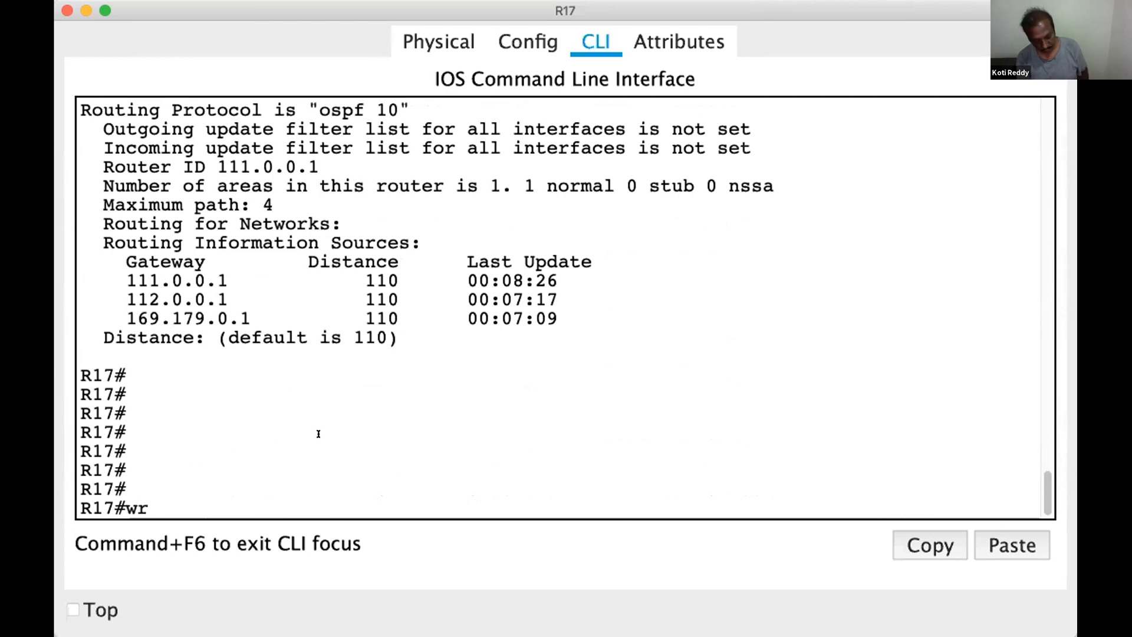
pyautogui.press('Return')
pyautogui.press('Return')
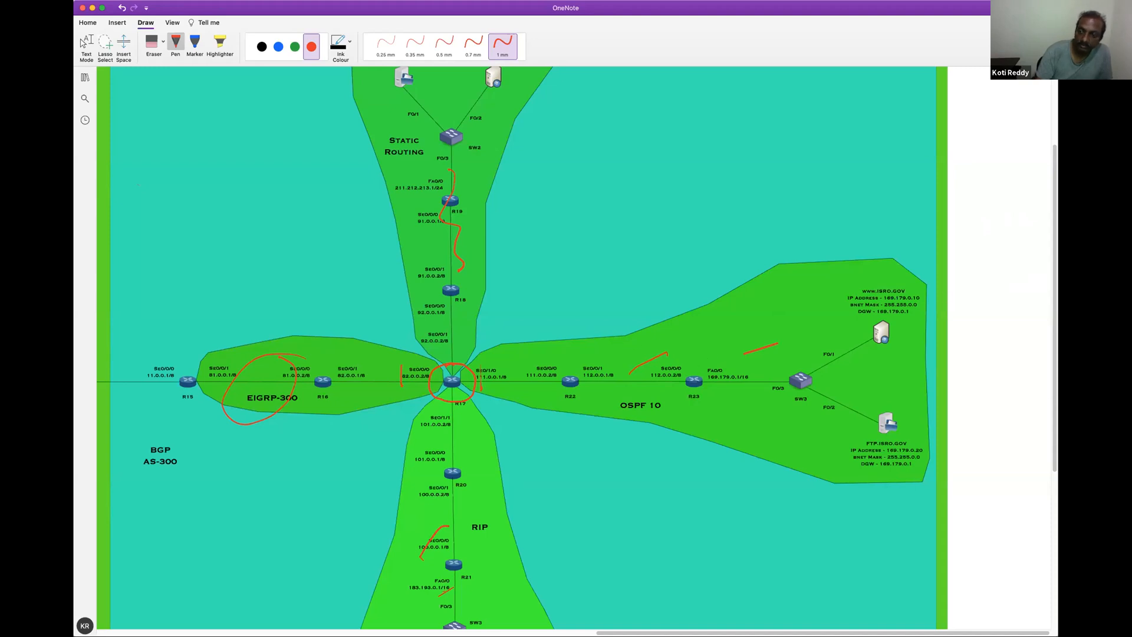
# Switch to the OneNote topology page and erase all red ink marks around R17 and the four routing areas
pyautogui.press('Escape')
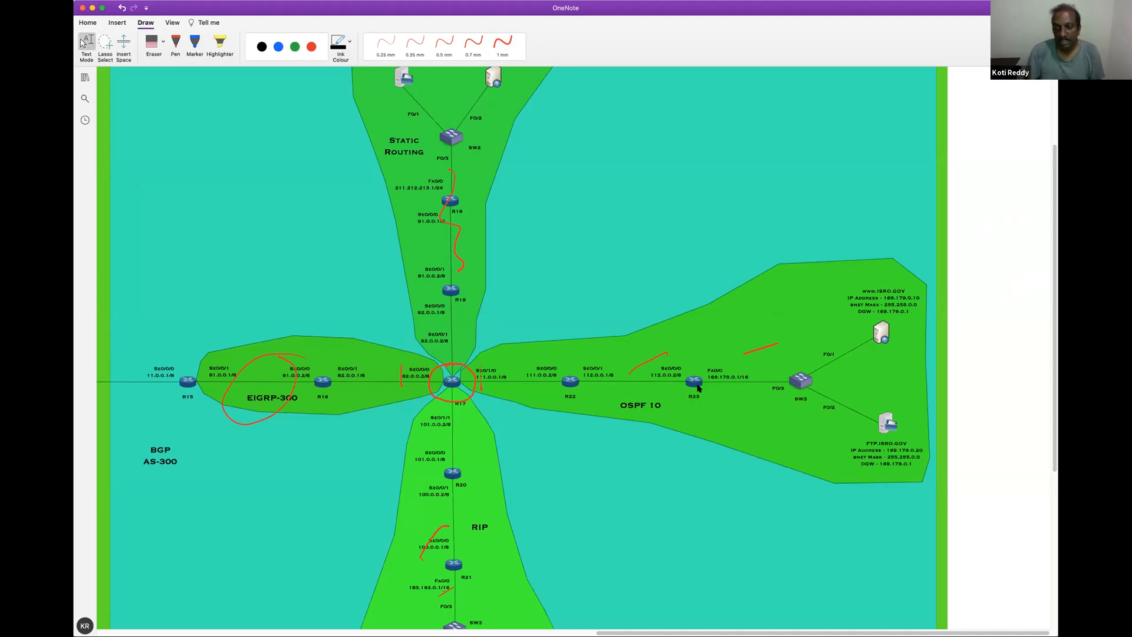
pyautogui.click(176, 44)
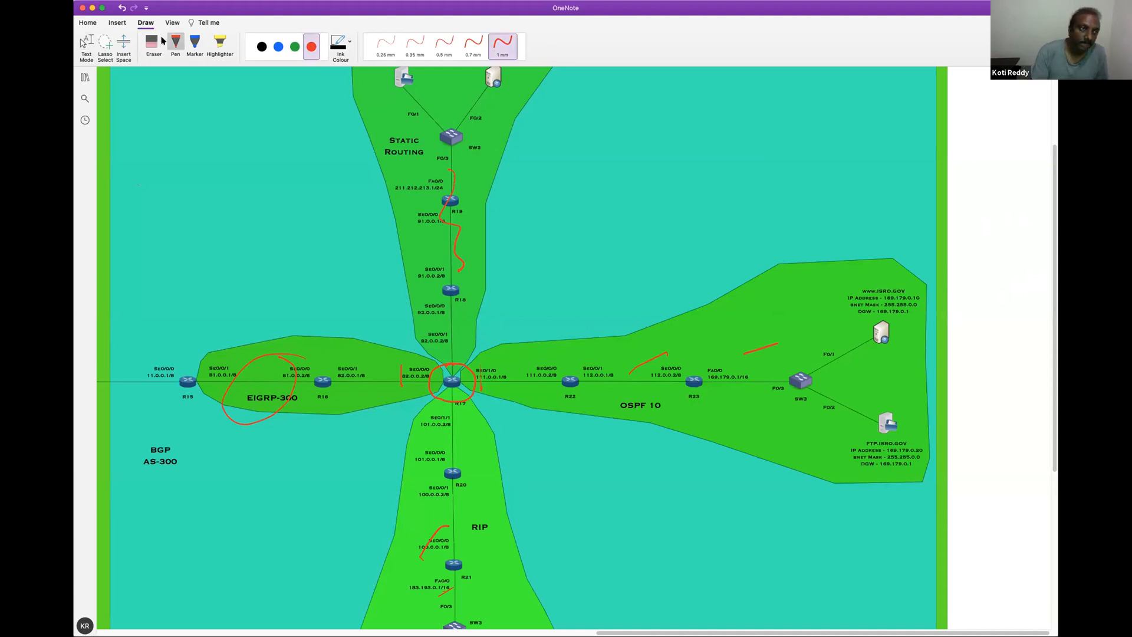
pyautogui.click(212, 105)
pyautogui.moveTo(457, 242)
pyautogui.mouseDown()
pyautogui.moveTo(289, 377)
pyautogui.moveTo(489, 379)
pyautogui.moveTo(664, 354)
pyautogui.mouseUp()
pyautogui.moveTo(749, 350)
pyautogui.mouseDown()
pyautogui.moveTo(469, 492)
pyautogui.moveTo(451, 588)
pyautogui.mouseUp()
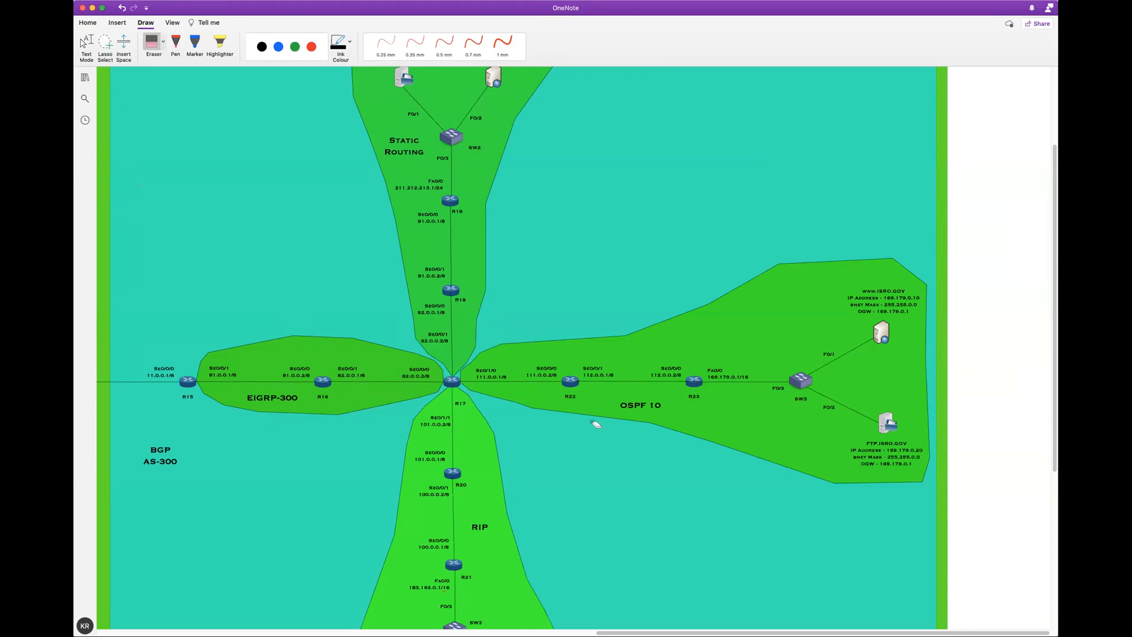
# Draw a circled mark below R23 in the OSPF 10 area with the red 1 mm pen and erase it again
pyautogui.click(311, 46)
pyautogui.click(502, 42)
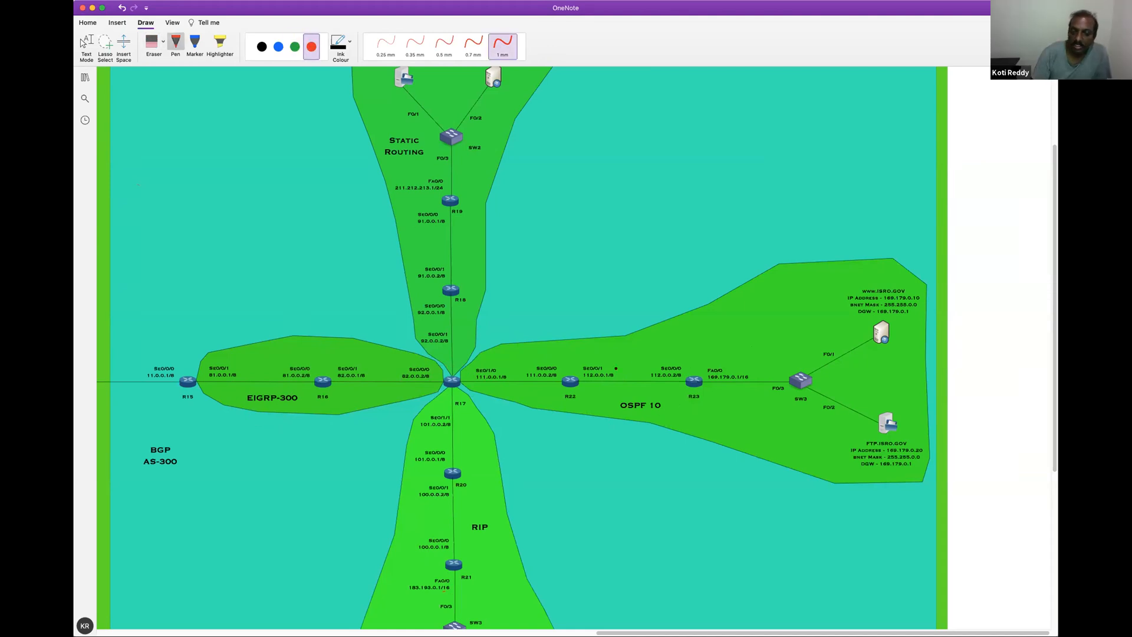
pyautogui.click(673, 421)
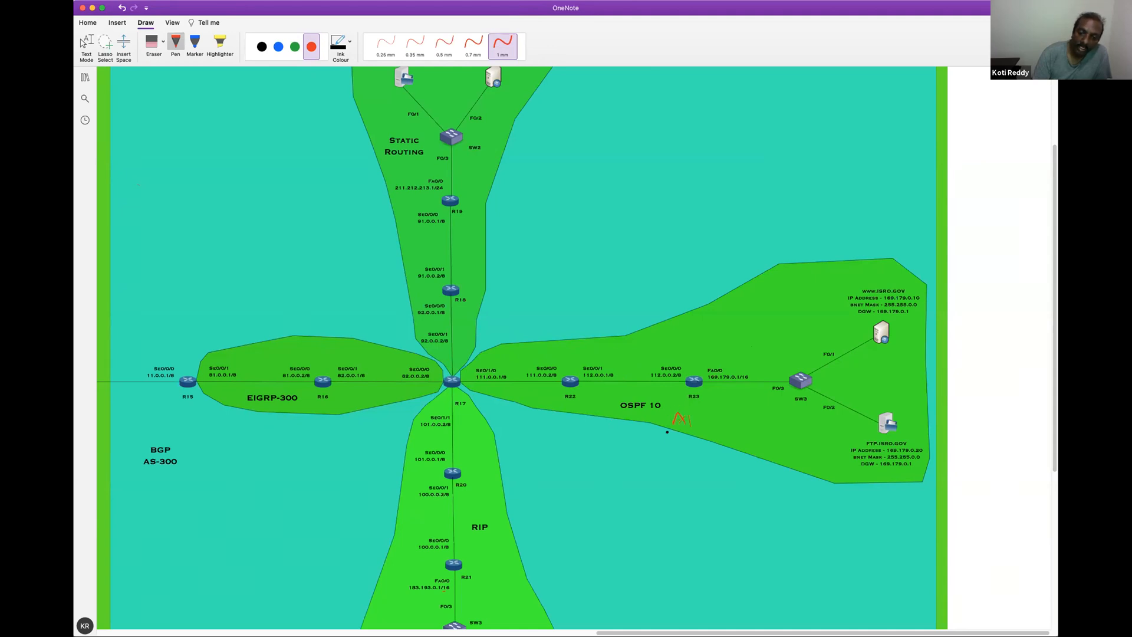
pyautogui.moveTo(693, 424)
pyautogui.mouseDown()
pyautogui.moveTo(688, 412)
pyautogui.moveTo(674, 422)
pyautogui.mouseUp()
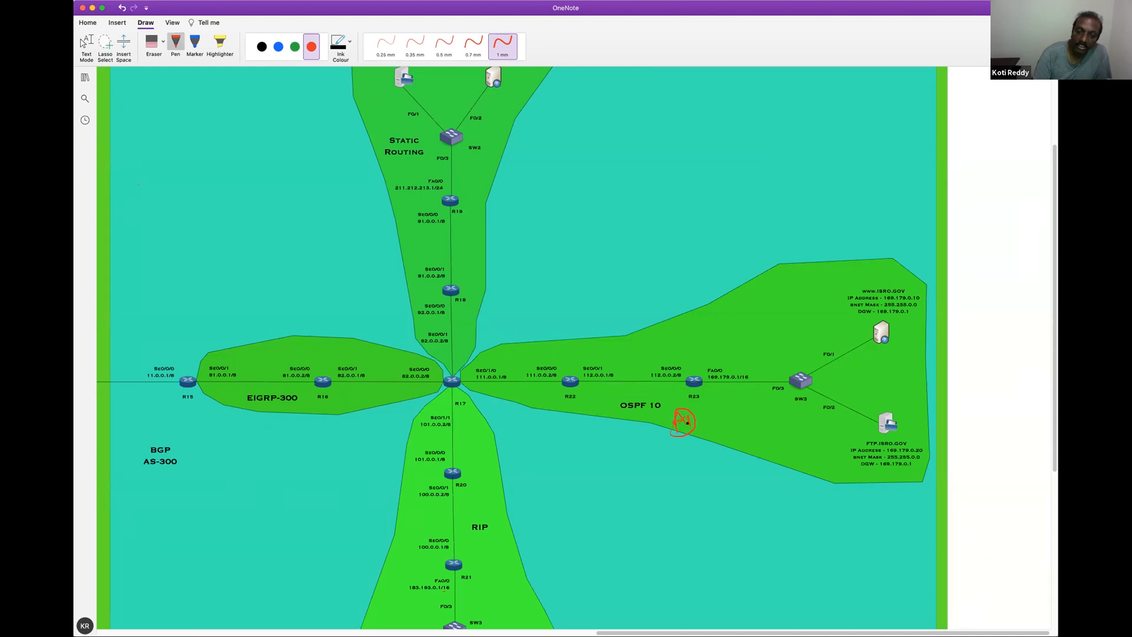
pyautogui.click(152, 41)
pyautogui.moveTo(673, 411); pyautogui.dragTo(688, 420)
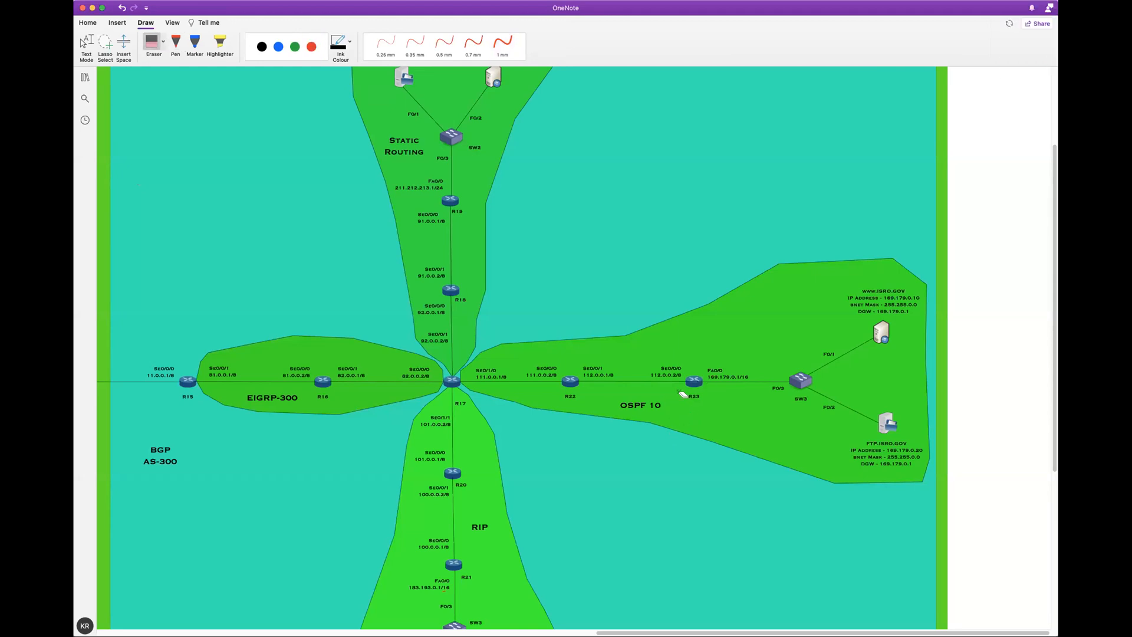
# Trace the router paths through the Static Routing, OSPF 10, EIGRP-300 and RIP areas with the red 1 mm pen
pyautogui.doubleClick(312, 47)
pyautogui.click(311, 47)
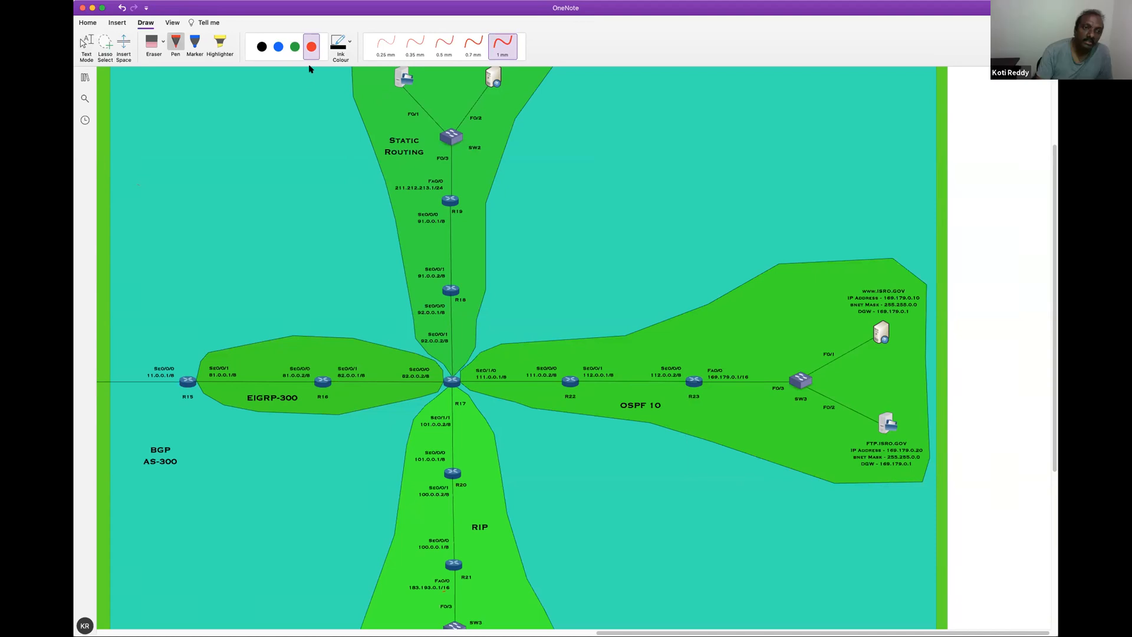
pyautogui.moveTo(457, 153)
pyautogui.mouseDown()
pyautogui.moveTo(467, 151)
pyautogui.moveTo(472, 196)
pyautogui.moveTo(467, 345)
pyautogui.moveTo(522, 368)
pyautogui.moveTo(552, 362)
pyautogui.mouseUp()
pyautogui.moveTo(642, 359); pyautogui.dragTo(744, 360)
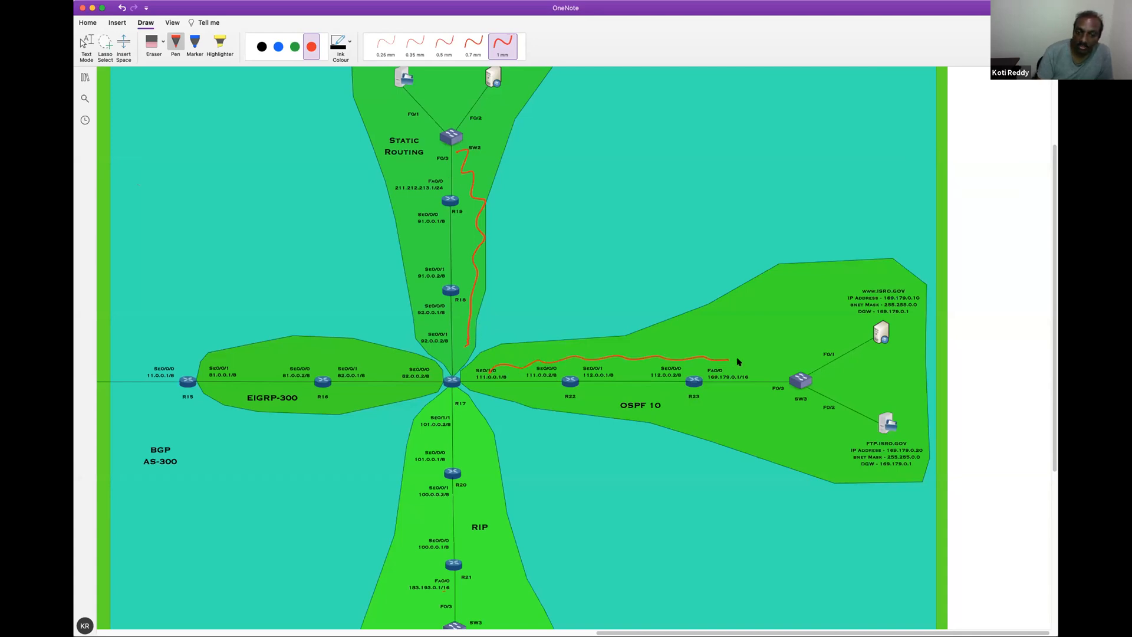
pyautogui.moveTo(206, 370); pyautogui.dragTo(387, 370)
pyautogui.moveTo(456, 413); pyautogui.dragTo(482, 606)
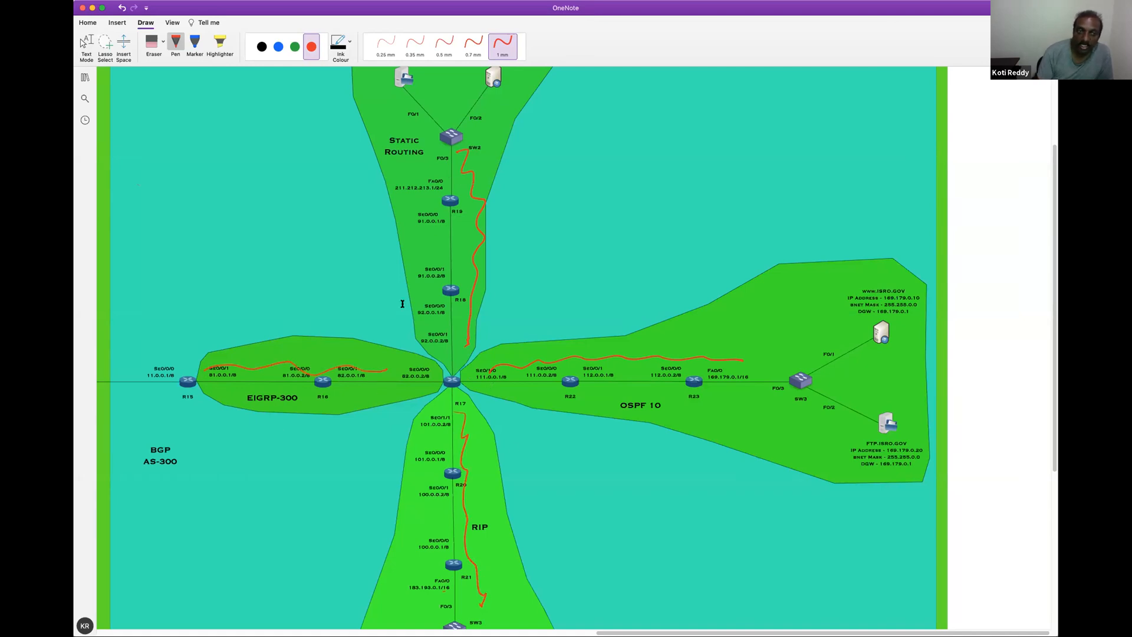
# Erase the four red traces from the Static Routing, OSPF 10, EIGRP-300 and RIP areas and leave drawing mode
pyautogui.click(160, 40)
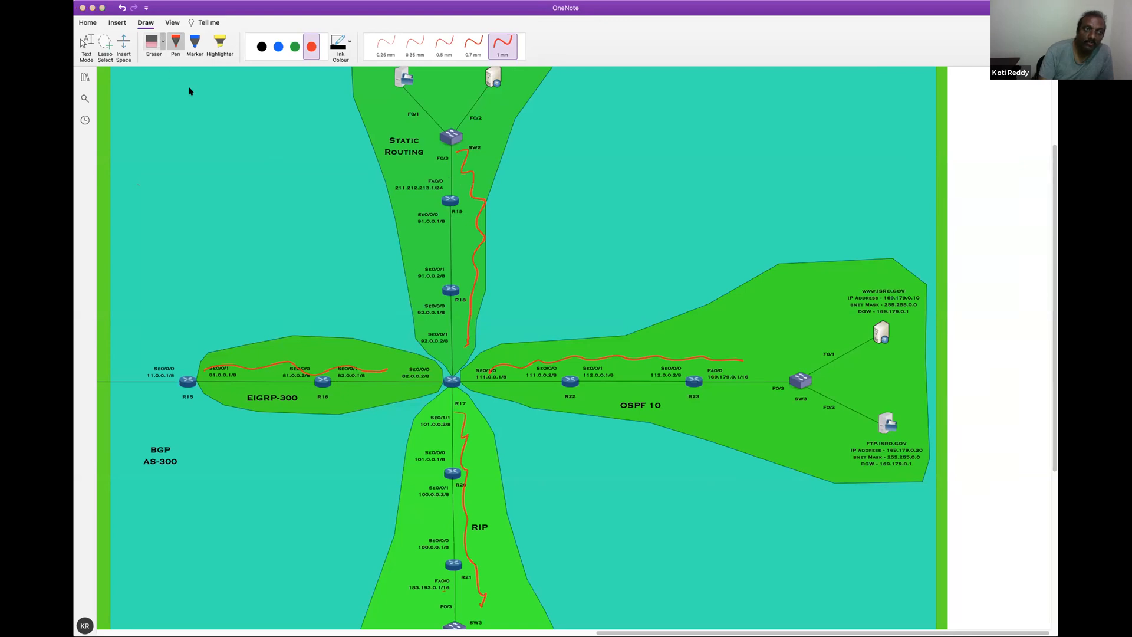
pyautogui.moveTo(525, 257); pyautogui.dragTo(509, 298)
pyautogui.moveTo(507, 344); pyautogui.dragTo(512, 383)
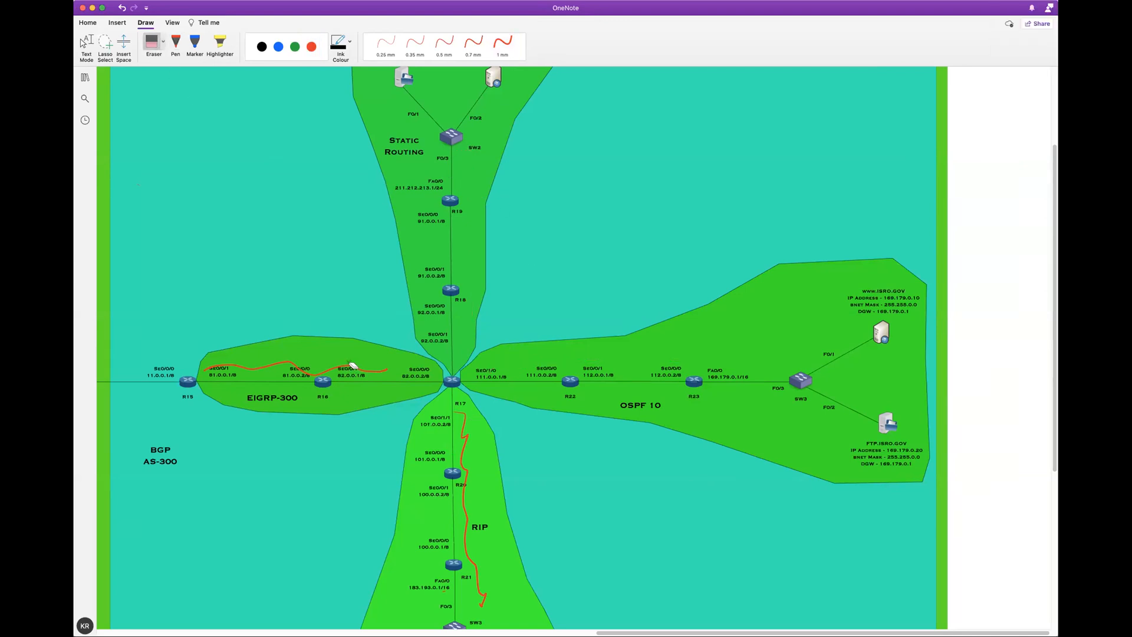
pyautogui.moveTo(349, 361); pyautogui.dragTo(366, 392)
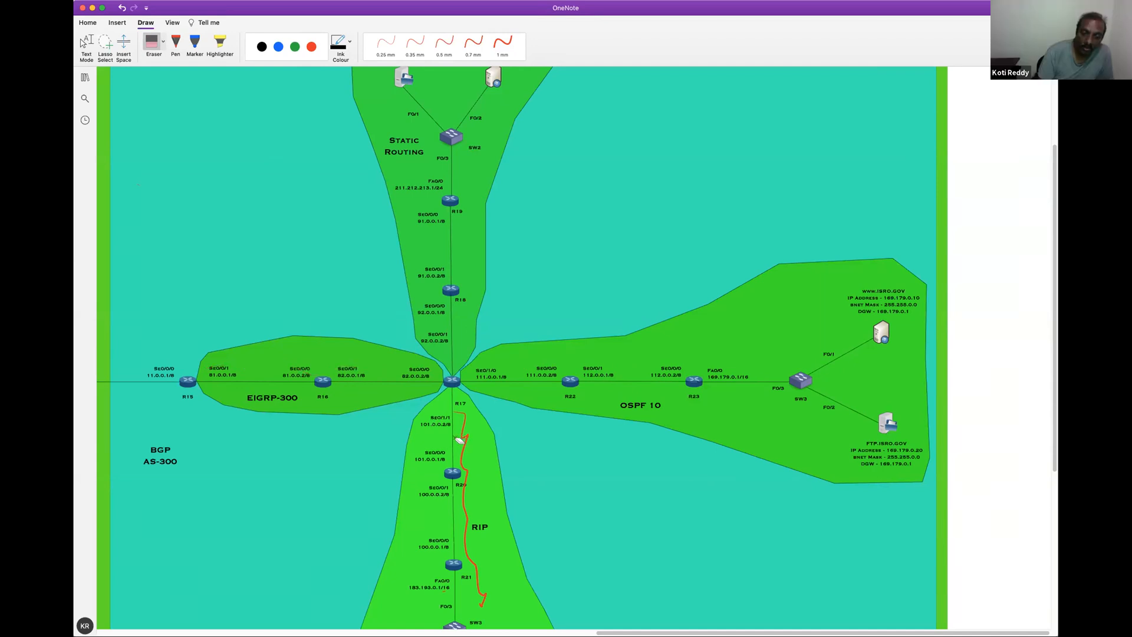
pyautogui.click(467, 440)
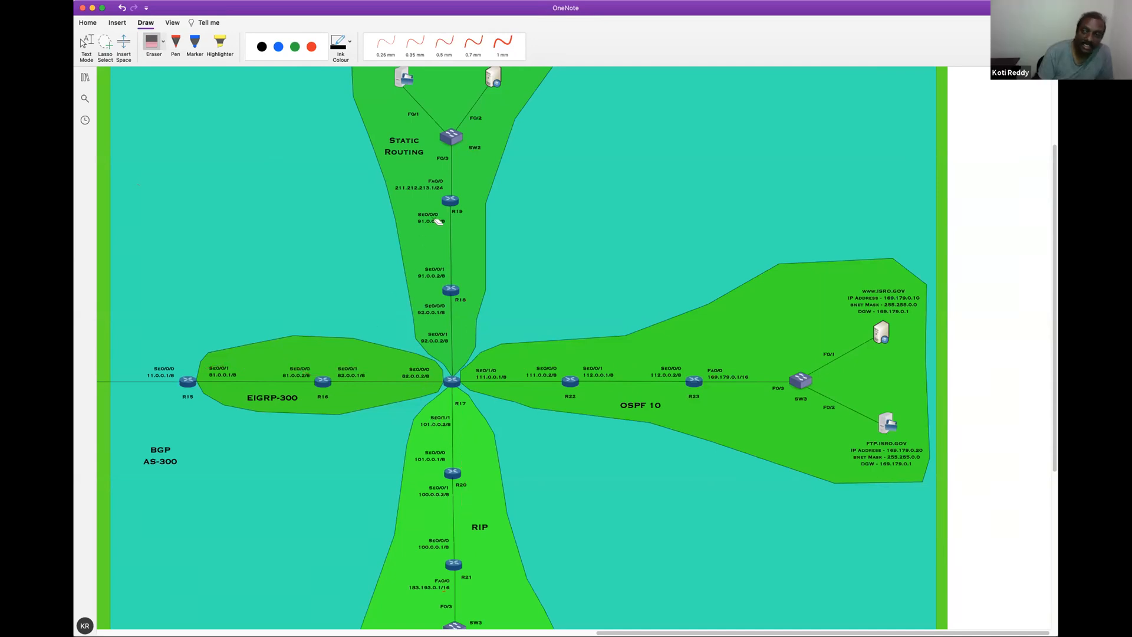
pyautogui.press('Escape')
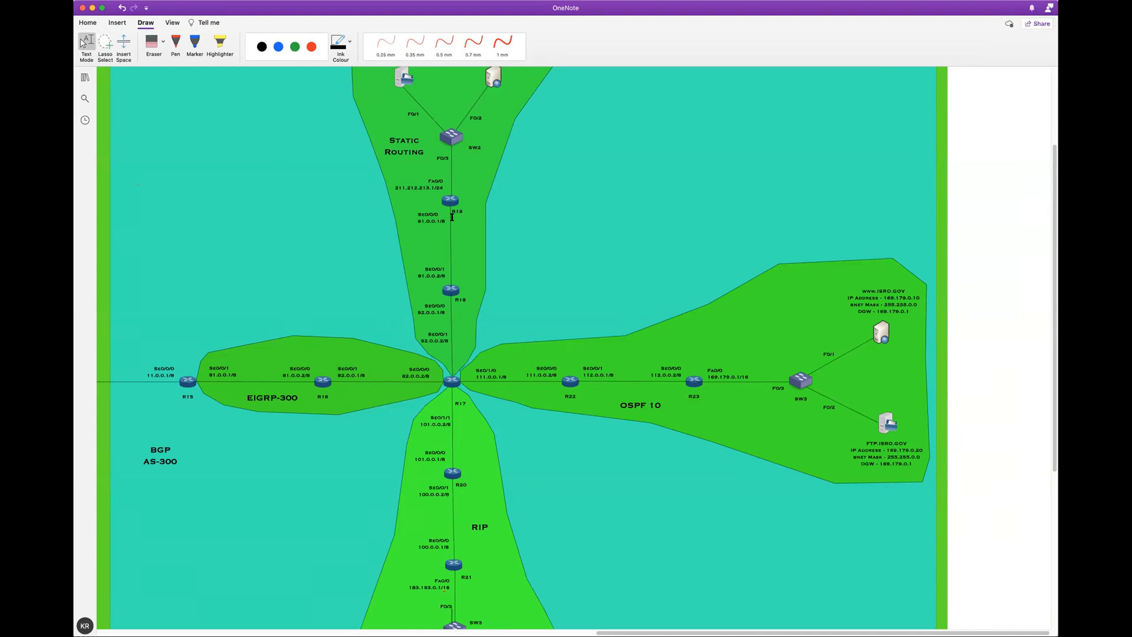
# Review the BGP AS-200 and AS-100 areas on the topology diagram, including the EIGRP-200, EIGRP-100, OSPF 10, RIP and Static Routing networks
pyautogui.click(176, 45)
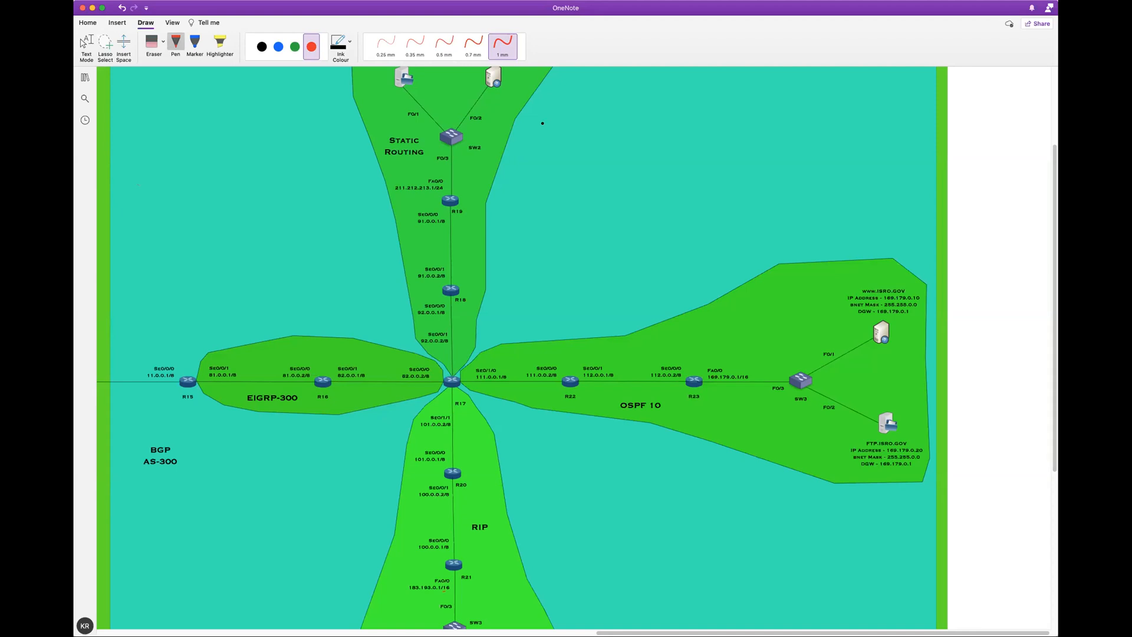
pyautogui.hscroll(-10, 574, 348)
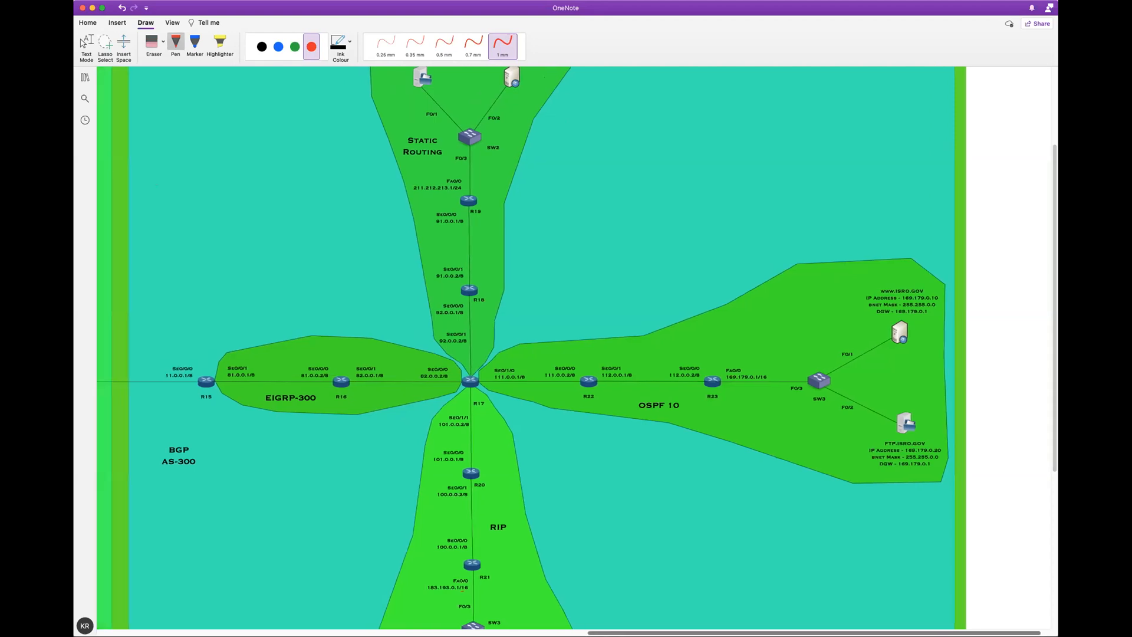
pyautogui.hscroll(-8, 574, 348)
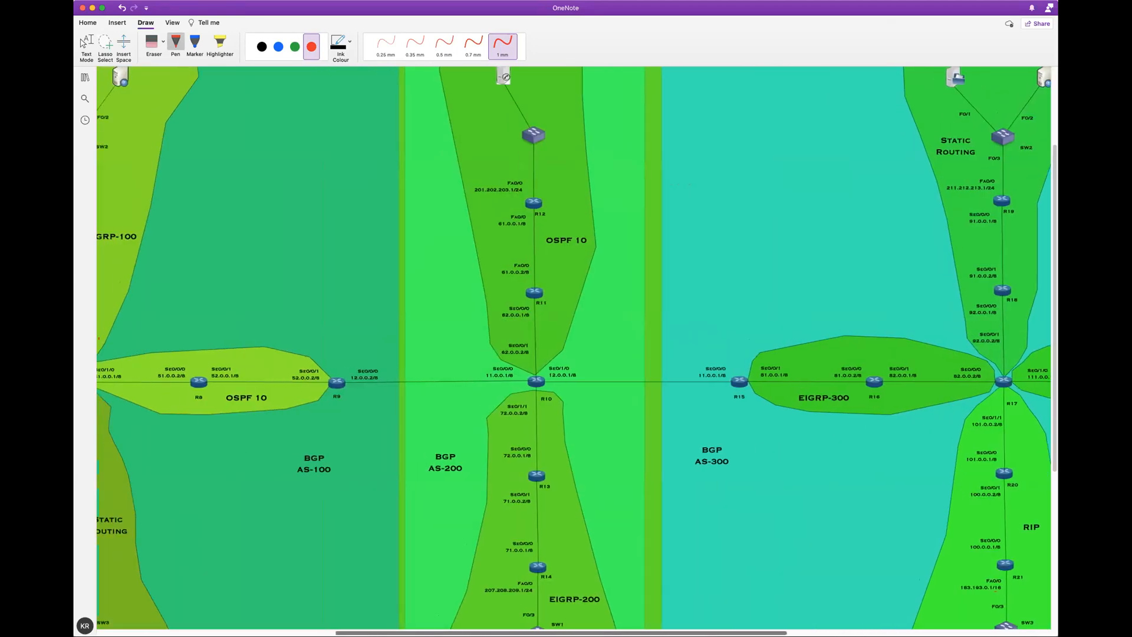
pyautogui.hscroll(-3, 916, 386)
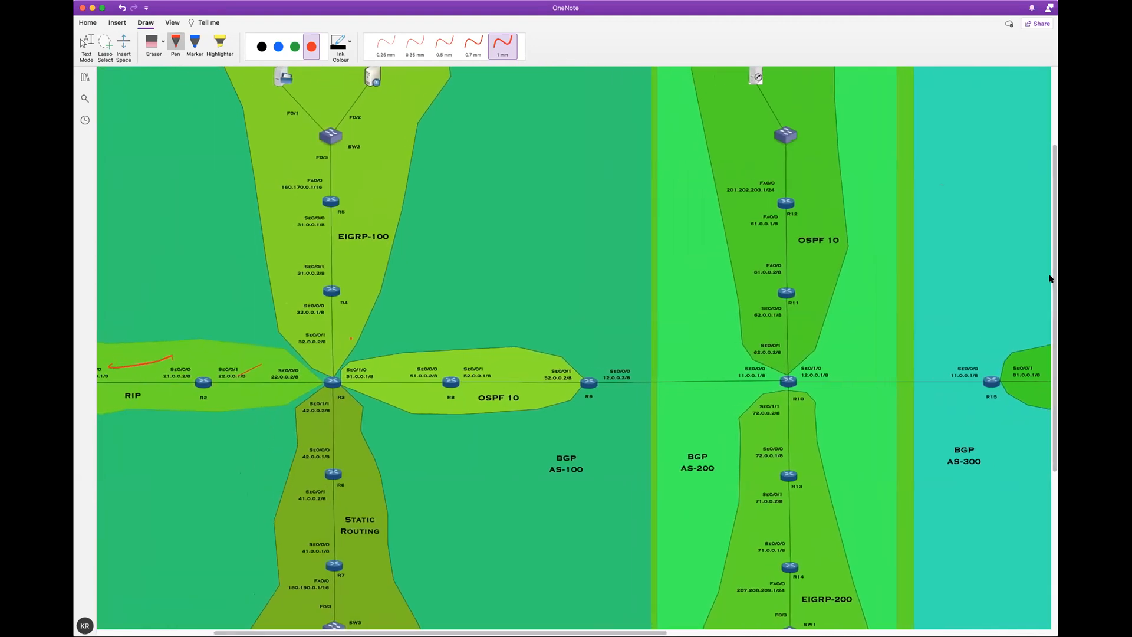
pyautogui.scroll(-5, 1054, 319)
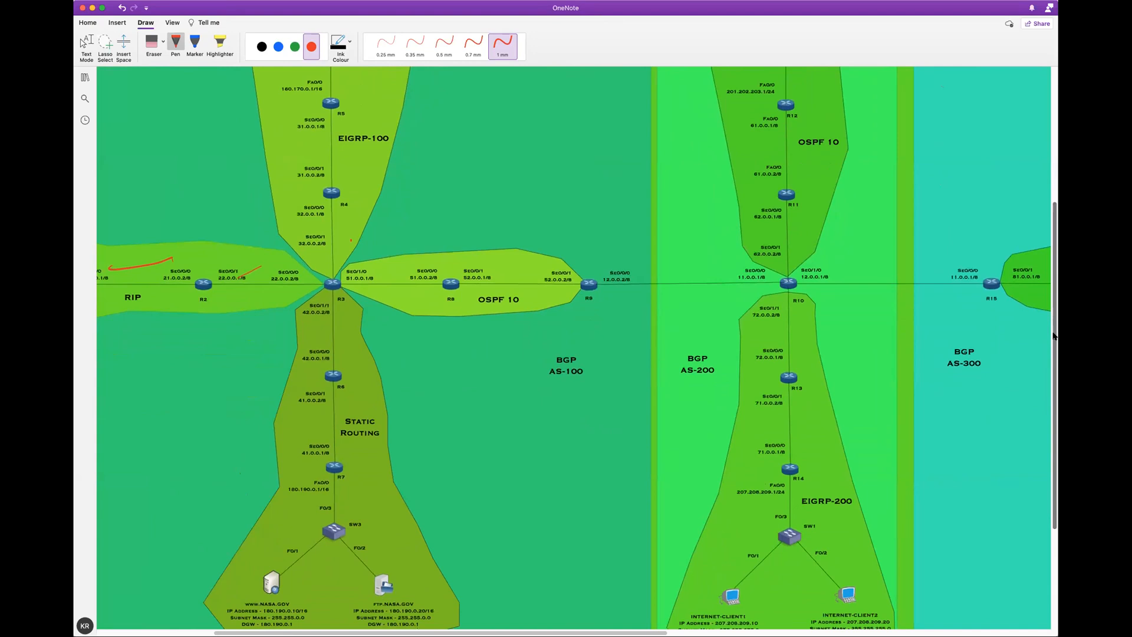
pyautogui.scroll(-1, 1049, 337)
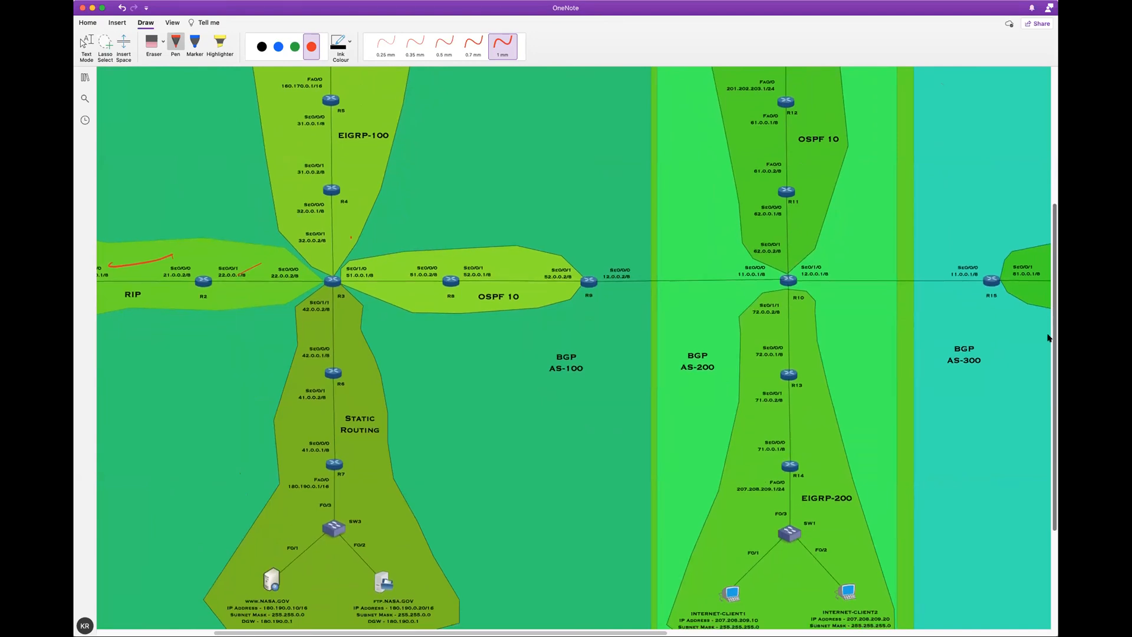
pyautogui.moveTo(1048, 335); pyautogui.dragTo(1048, 334)
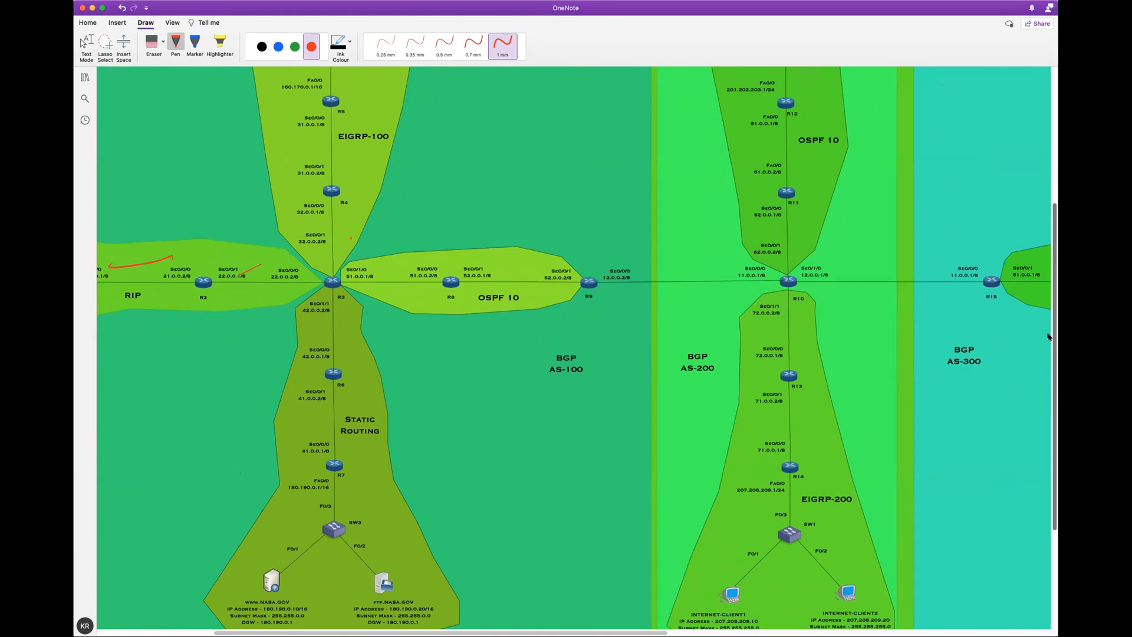
pyautogui.scroll(1, 1048, 337)
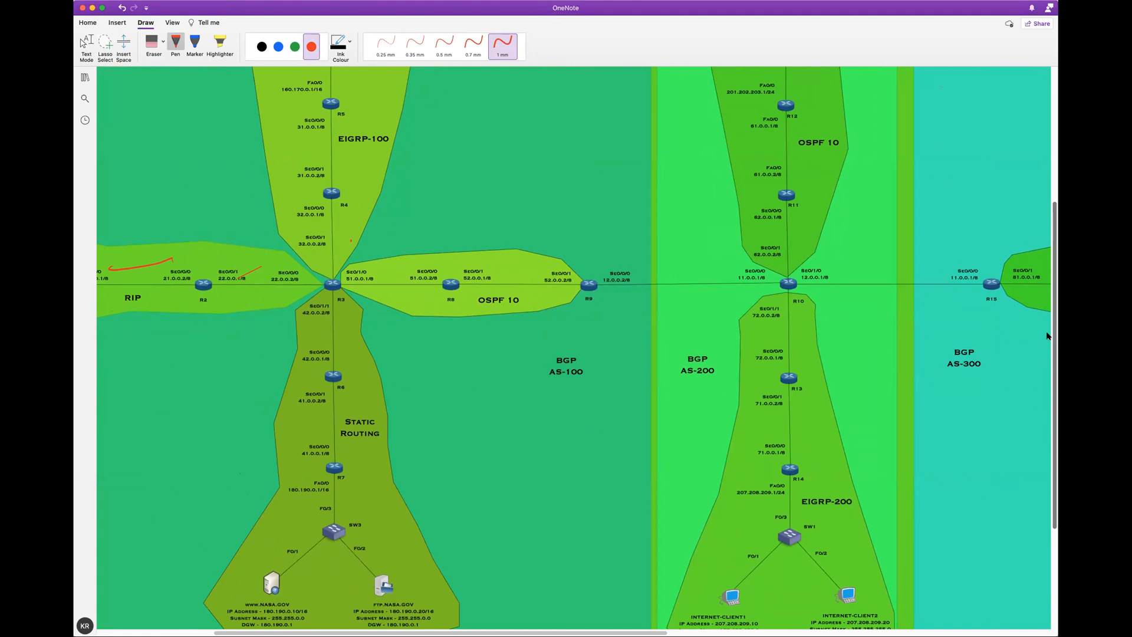
pyautogui.scroll(1, 1048, 336)
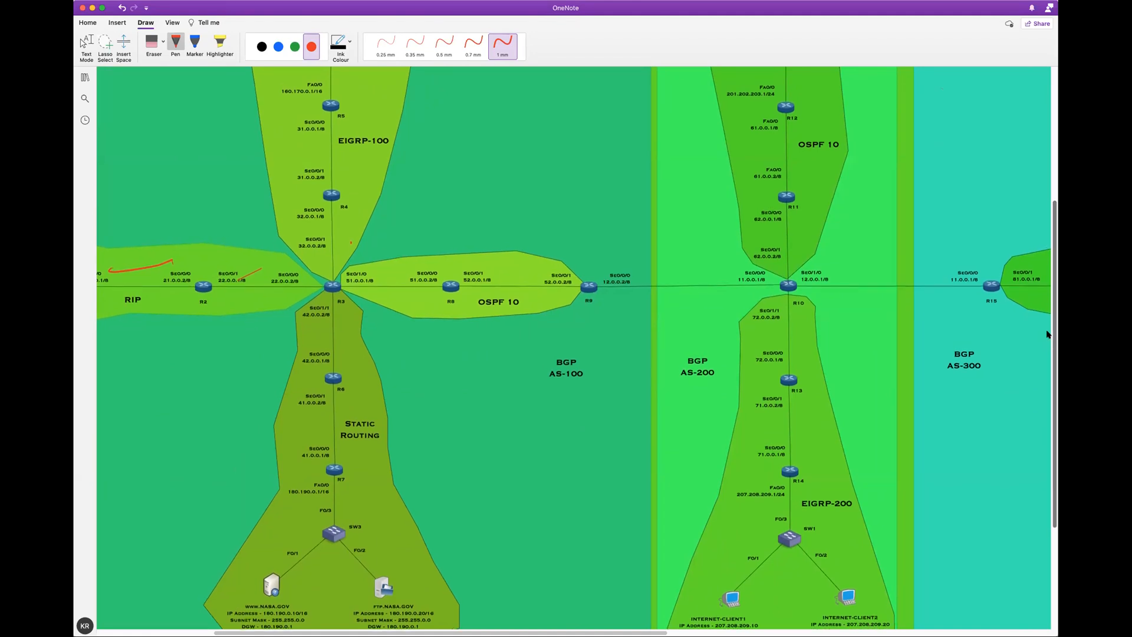
pyautogui.moveTo(1046, 331); pyautogui.dragTo(1047, 329)
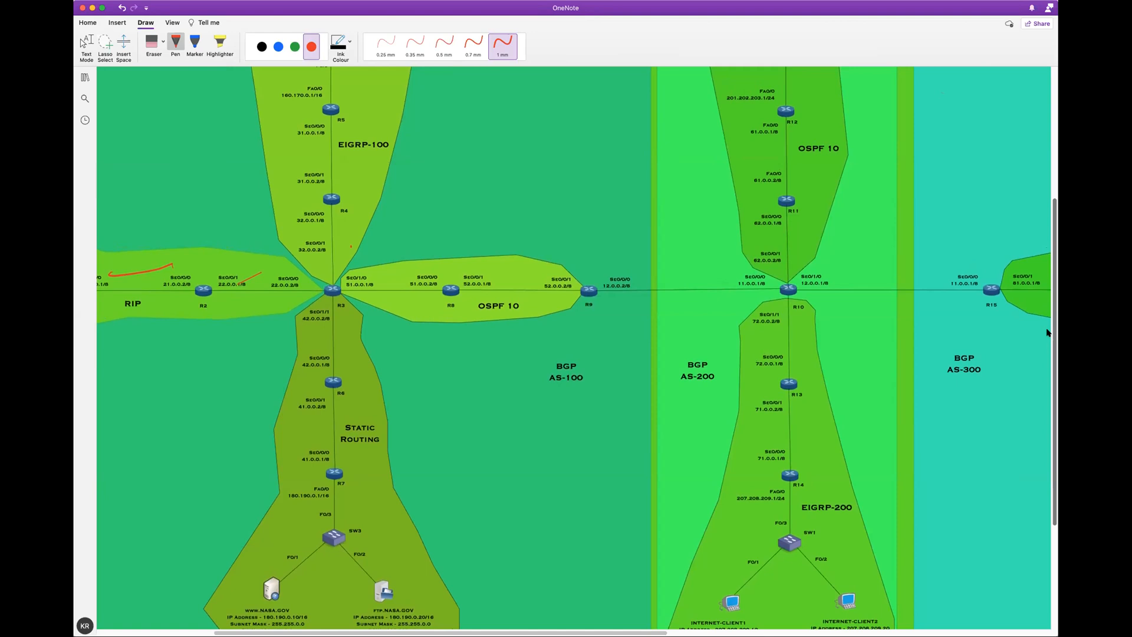
pyautogui.scroll(1, 1047, 333)
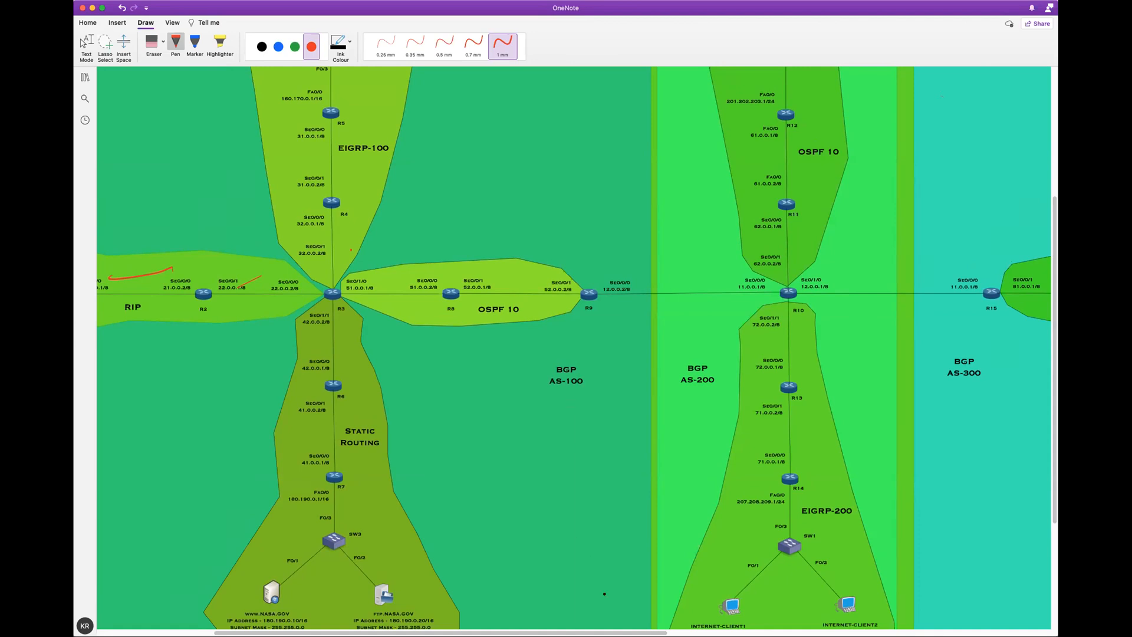
pyautogui.hscroll(-3, 605, 593)
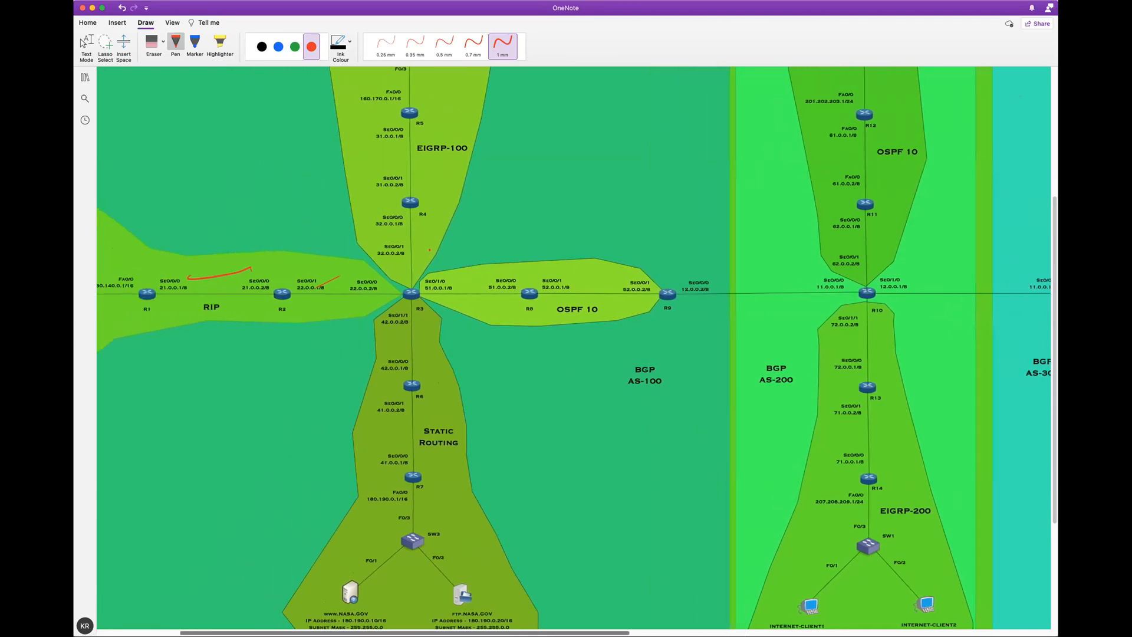
pyautogui.hscroll(-4, 573, 351)
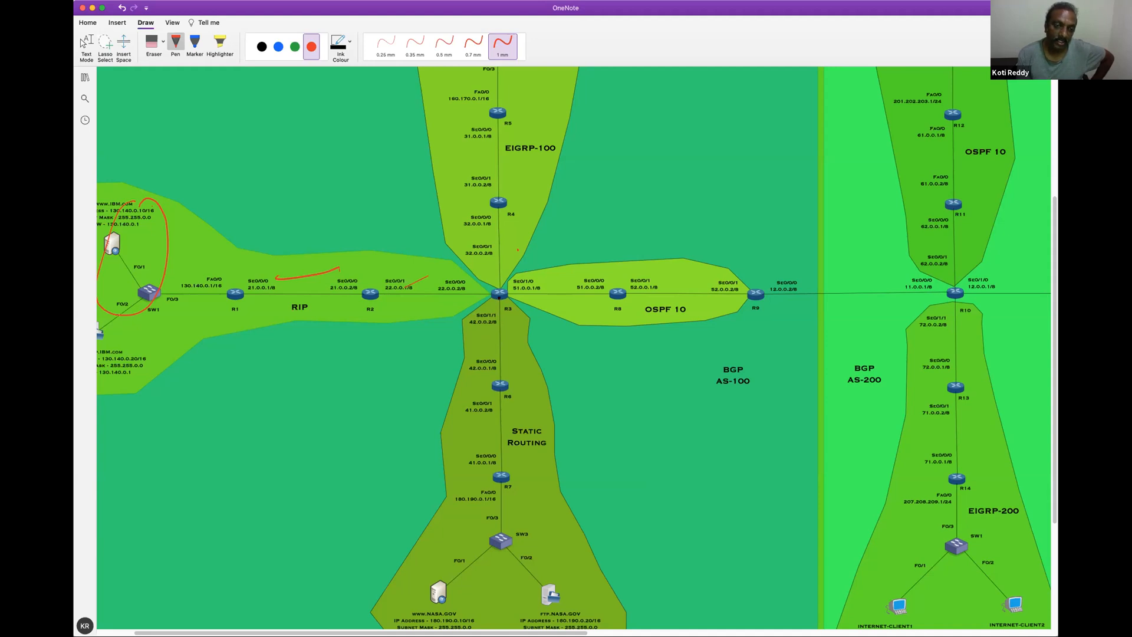
# Mark the R3-to-R6 link and R6 in the AS-100 Static Routing area with red and blue 1 mm pens, and erase the marks
pyautogui.moveTo(500, 314); pyautogui.dragTo(501, 397)
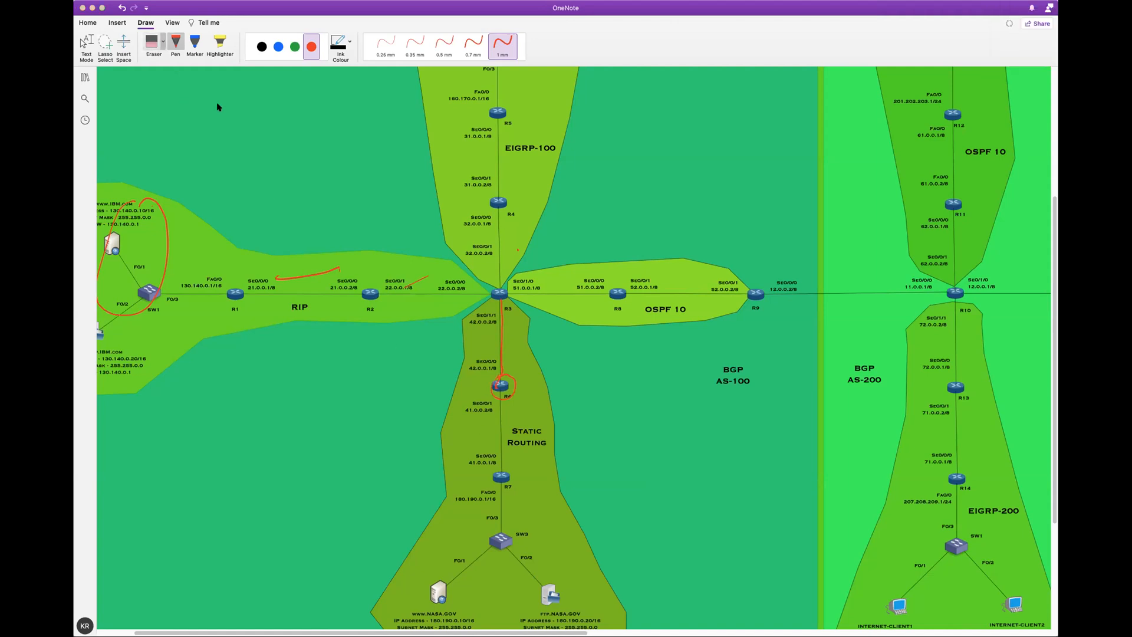
pyautogui.moveTo(516, 366); pyautogui.dragTo(509, 377)
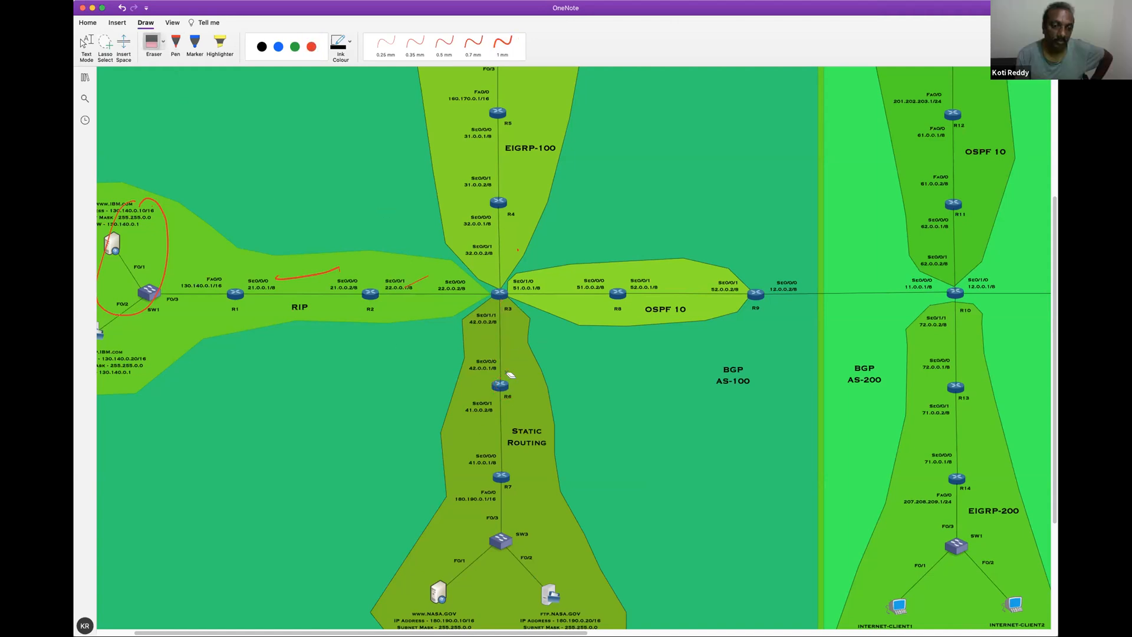
pyautogui.click(276, 47)
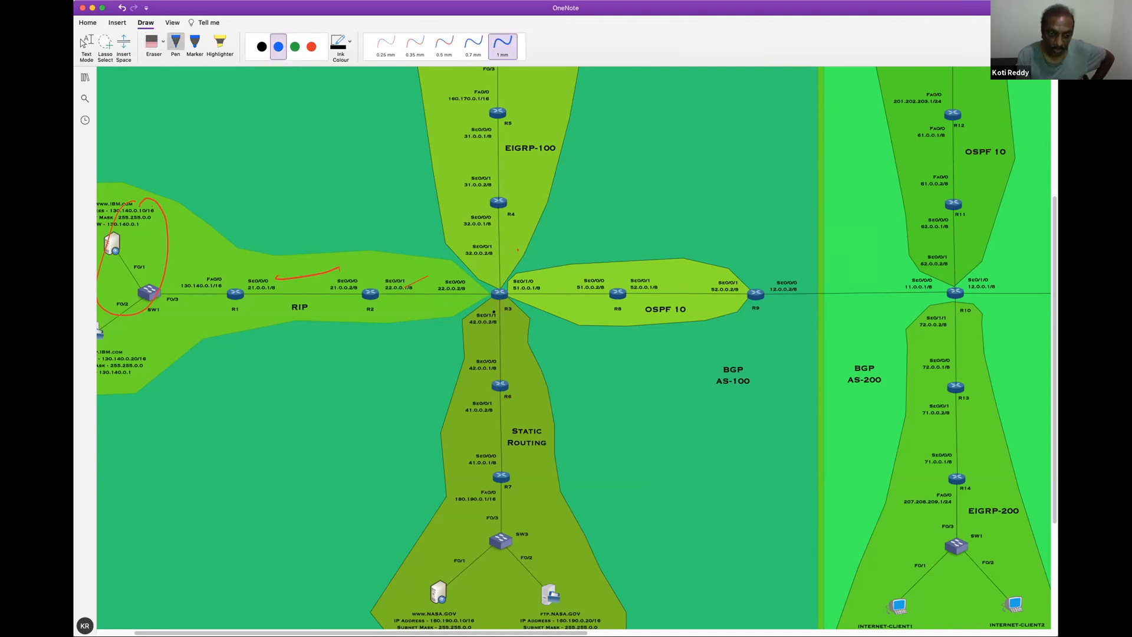
pyautogui.moveTo(483, 327)
pyautogui.mouseDown()
pyautogui.moveTo(502, 319)
pyautogui.moveTo(490, 307)
pyautogui.mouseUp()
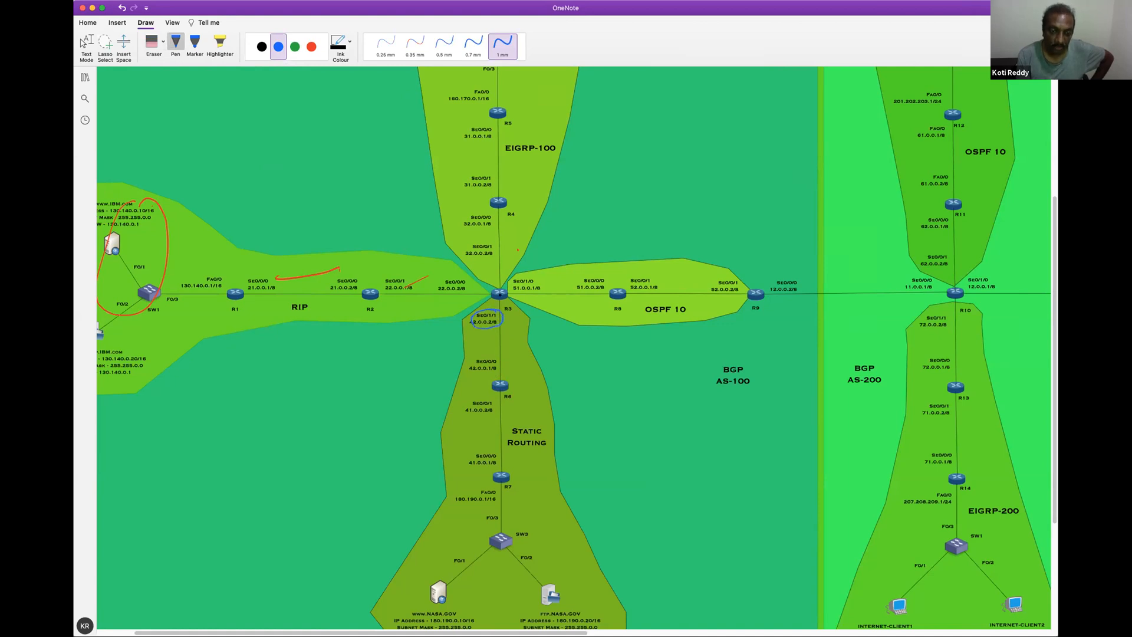
pyautogui.moveTo(502, 374)
pyautogui.mouseDown()
pyautogui.moveTo(493, 390)
pyautogui.moveTo(515, 393)
pyautogui.moveTo(501, 370)
pyautogui.mouseUp()
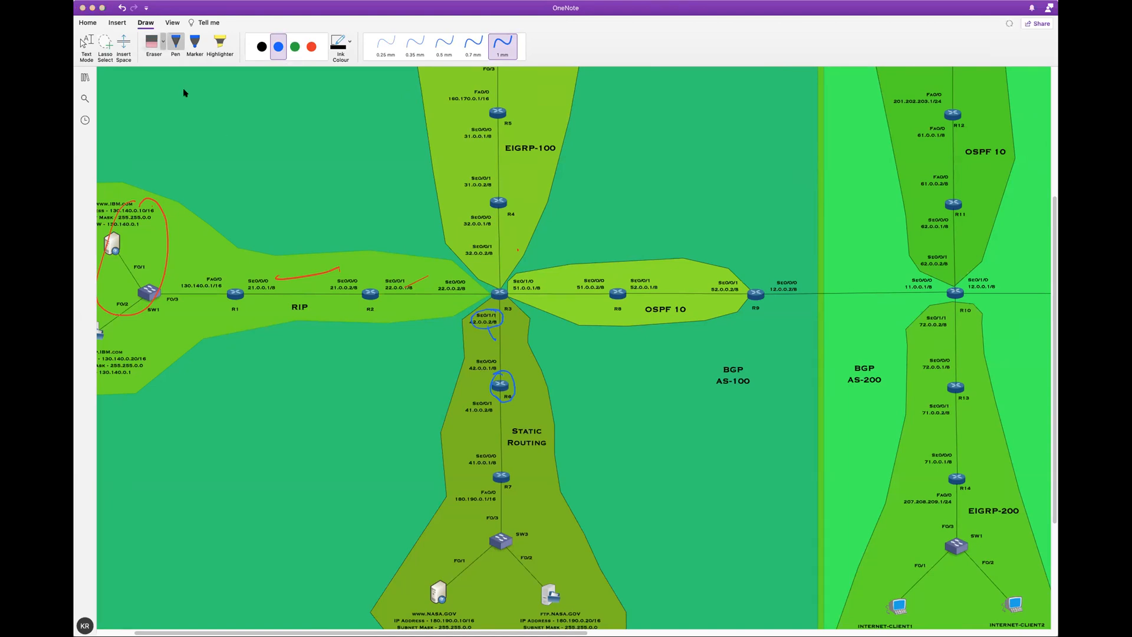
pyautogui.click(152, 43)
pyautogui.click(489, 318)
pyautogui.click(506, 386)
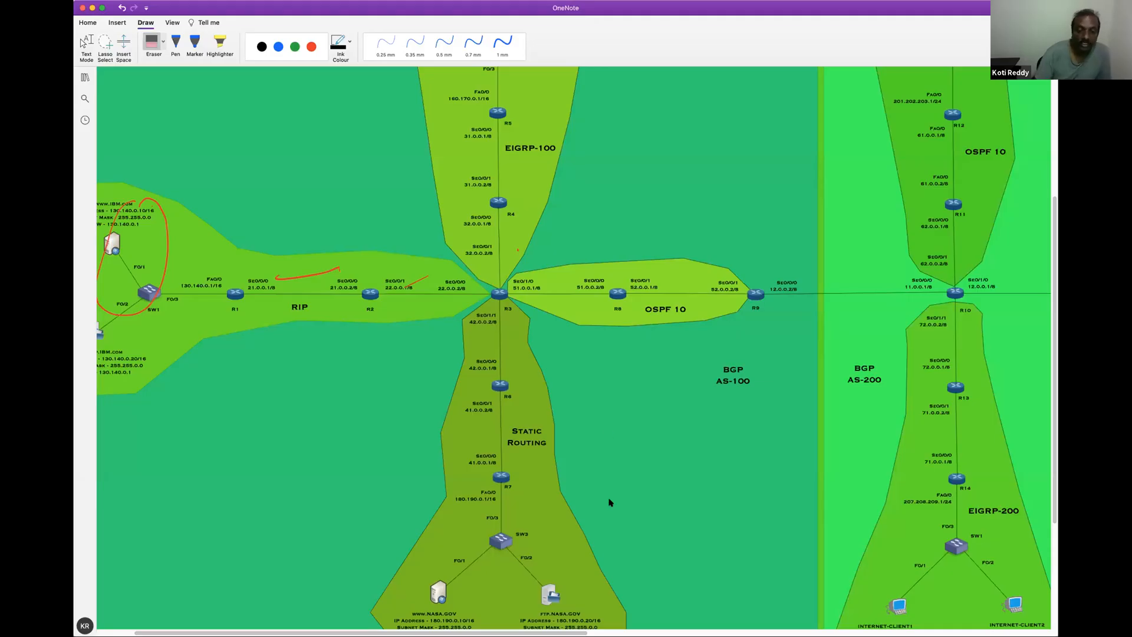
# Return to the BGP AS-300 area, circle router R17 with the red 1 mm pen, and erase the circle
pyautogui.moveTo(581, 633); pyautogui.dragTo(875, 623)
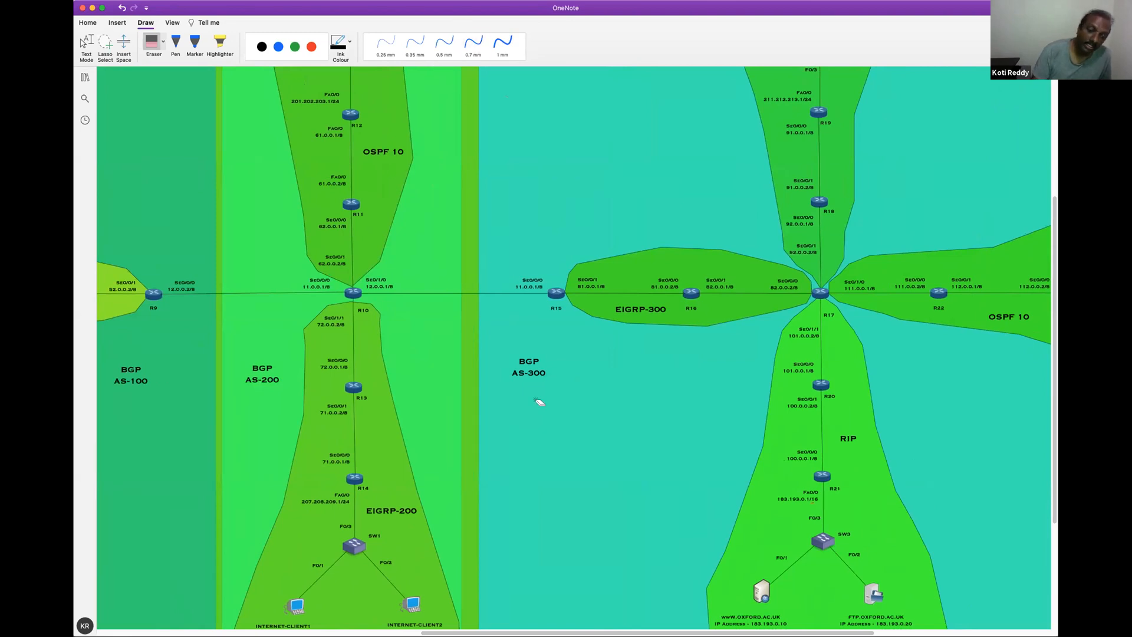
pyautogui.hscroll(-5, 389, 624)
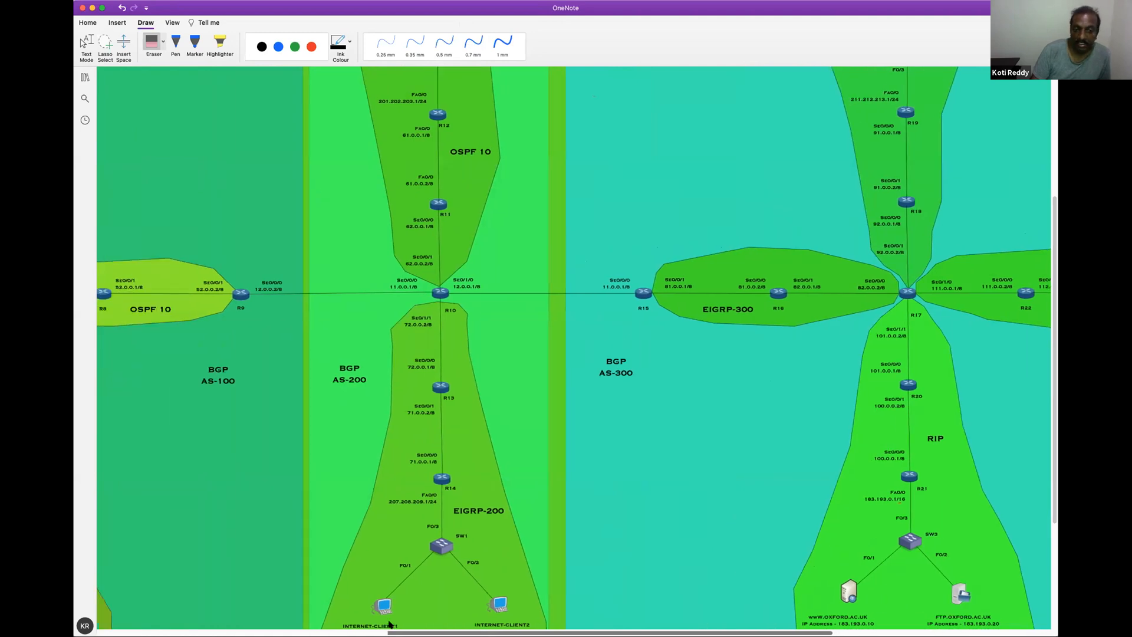
pyautogui.hscroll(-9, 389, 624)
pyautogui.hscroll(6, 390, 623)
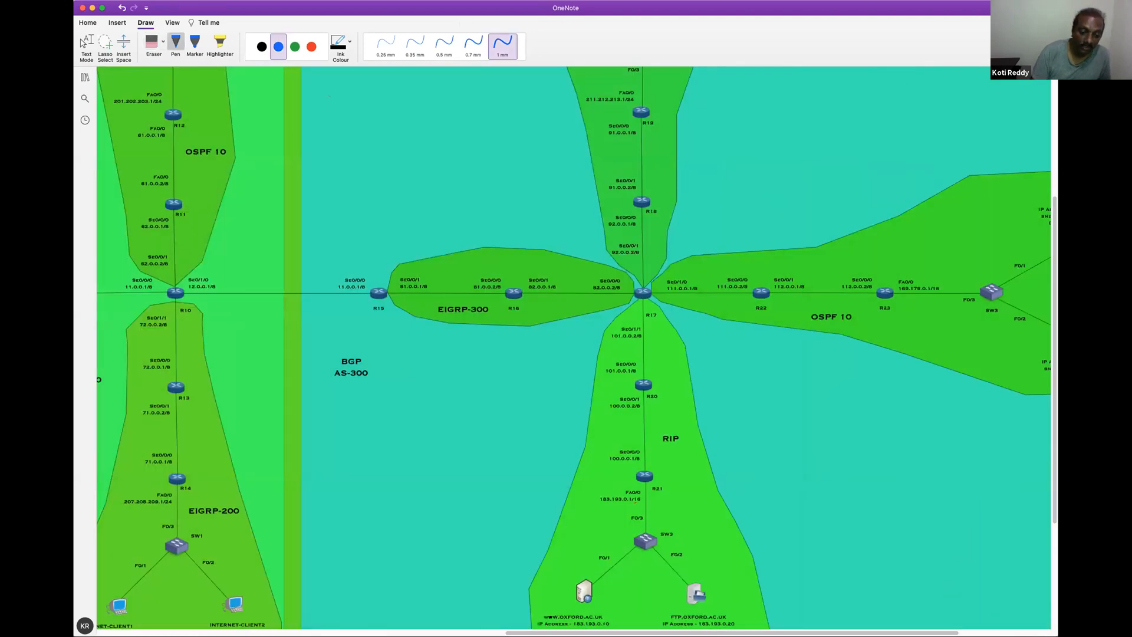
pyautogui.hscroll(2, 518, 318)
pyautogui.hscroll(2, 517, 317)
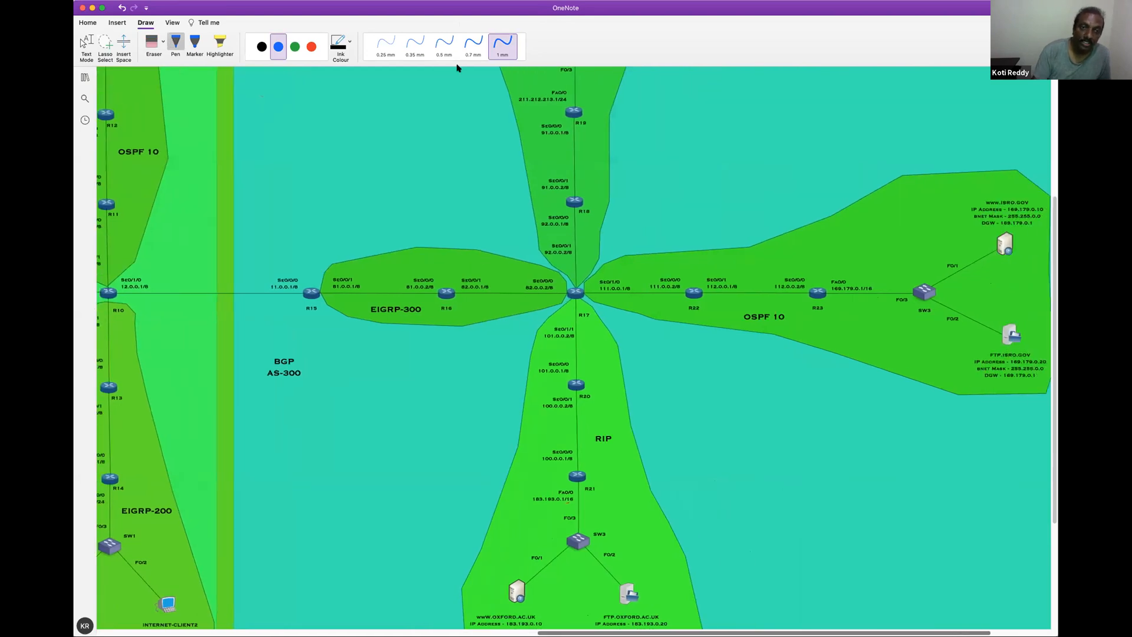
pyautogui.click(311, 47)
pyautogui.moveTo(538, 274)
pyautogui.mouseDown()
pyautogui.moveTo(537, 317)
pyautogui.moveTo(568, 286)
pyautogui.moveTo(530, 281)
pyautogui.mouseUp()
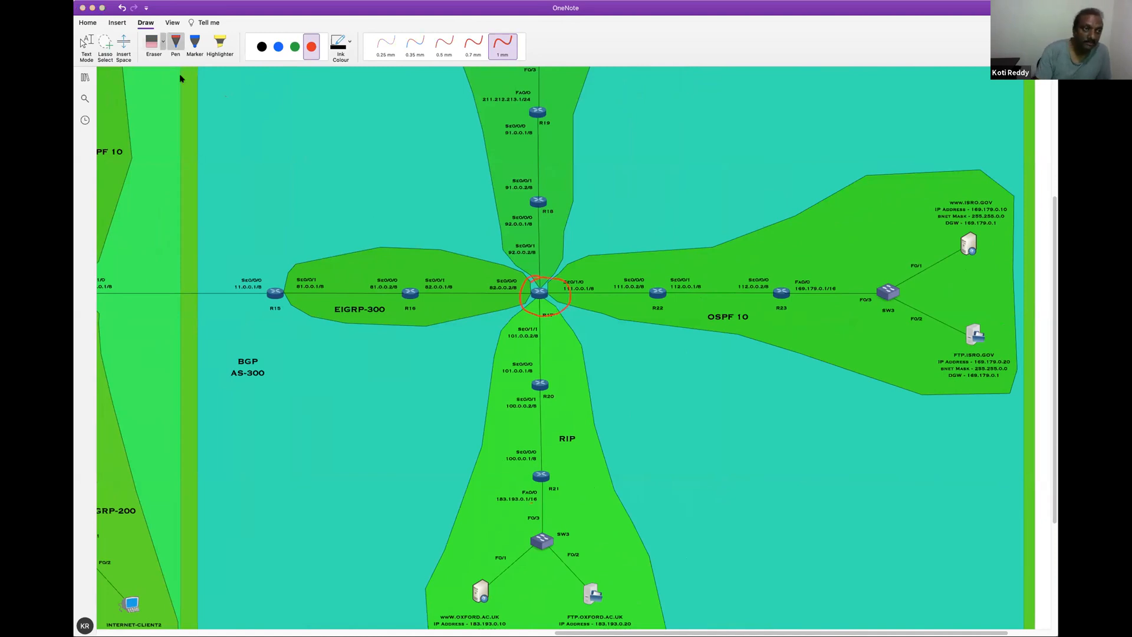
pyautogui.click(152, 42)
pyautogui.click(536, 313)
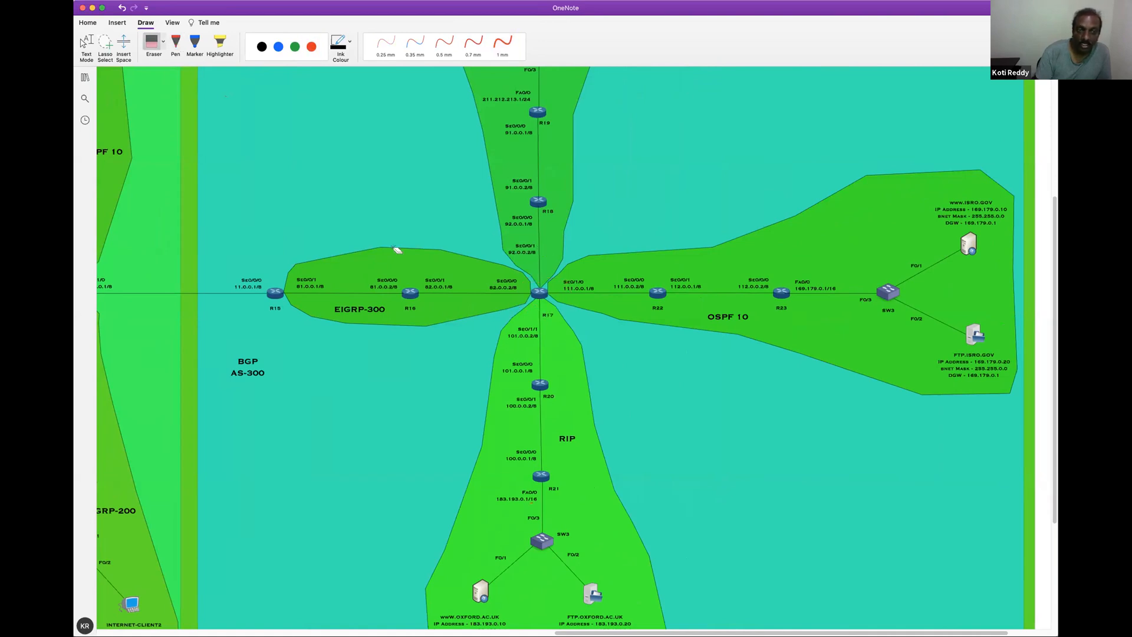
# Draw red 1 mm arrows from the EIGRP-300, OSPF 10 and Static Routing areas into the RIP area
pyautogui.click(502, 44)
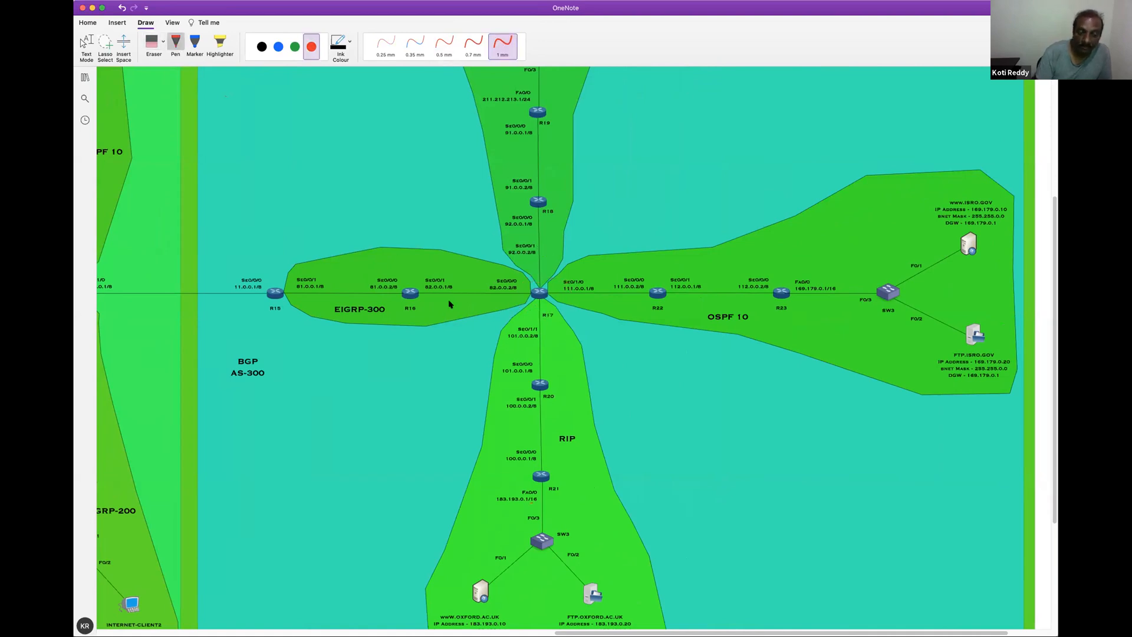
pyautogui.moveTo(432, 306)
pyautogui.mouseDown()
pyautogui.moveTo(476, 303)
pyautogui.moveTo(494, 372)
pyautogui.moveTo(488, 360)
pyautogui.mouseUp()
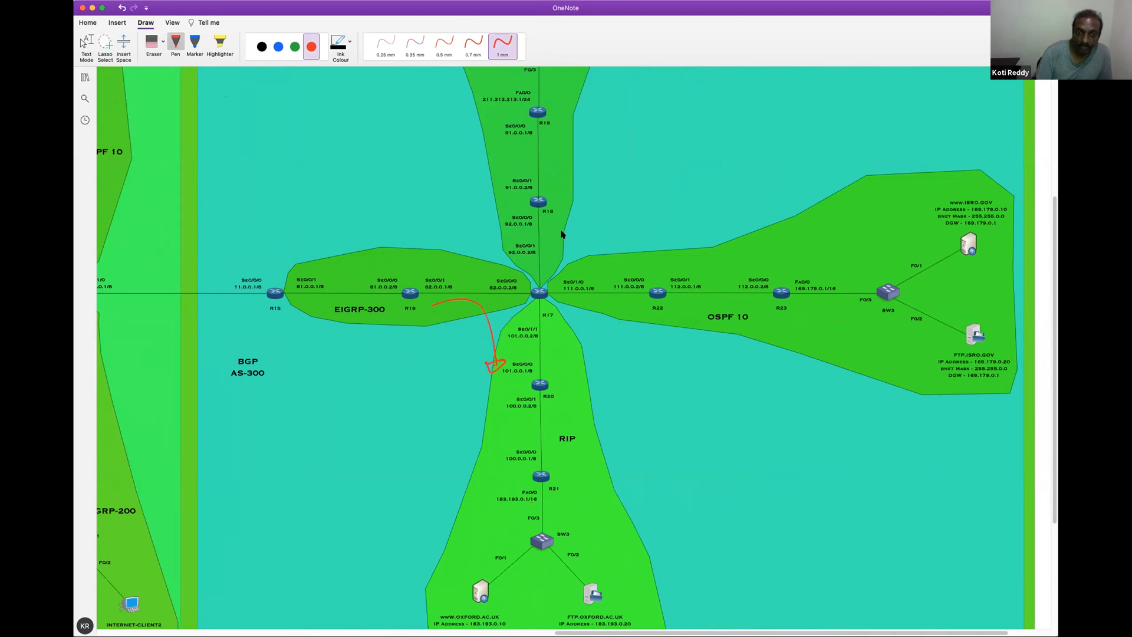
pyautogui.moveTo(627, 297)
pyautogui.mouseDown()
pyautogui.moveTo(571, 325)
pyautogui.moveTo(568, 369)
pyautogui.moveTo(556, 358)
pyautogui.mouseUp()
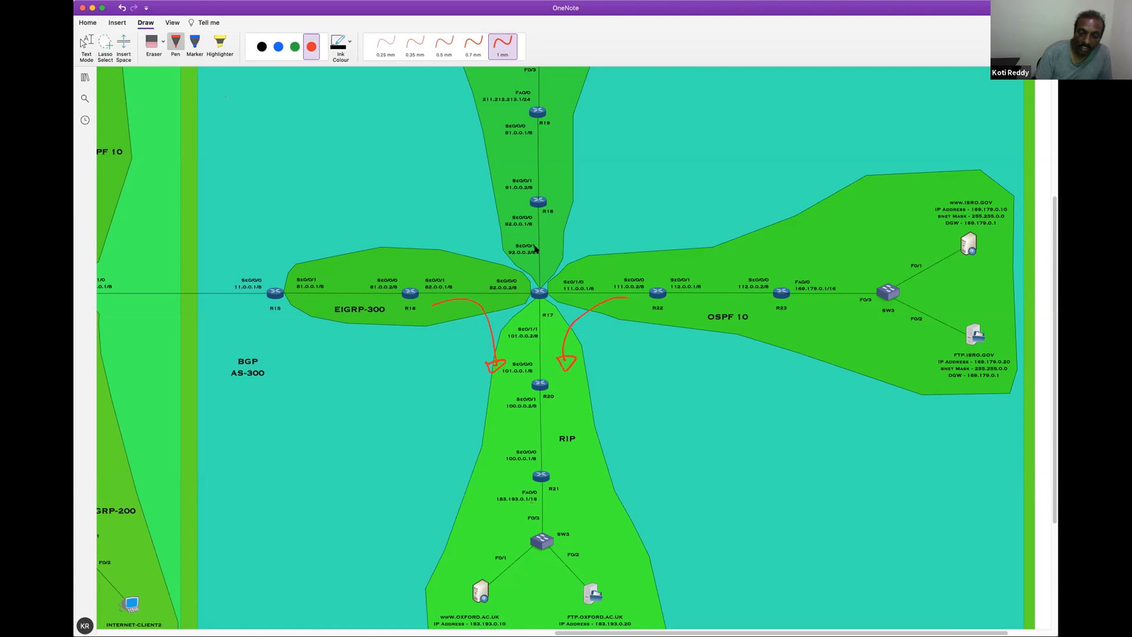
pyautogui.moveTo(510, 229); pyautogui.dragTo(509, 233)
pyautogui.moveTo(515, 332); pyautogui.dragTo(531, 328)
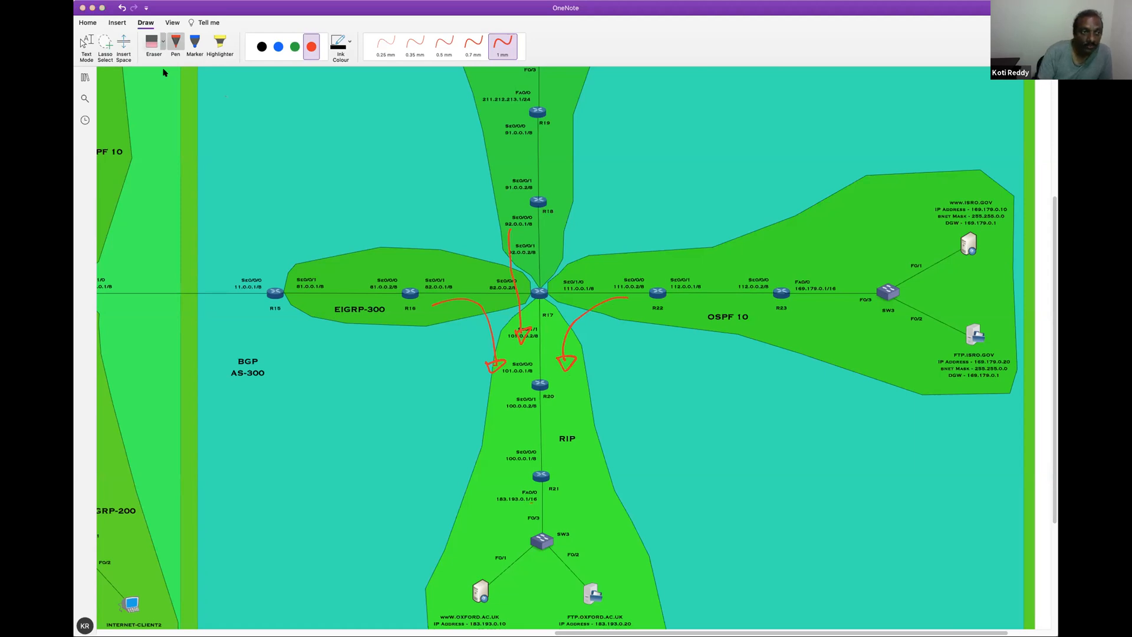
# Erase the three red arrows leading into the RIP area below R17
pyautogui.click(518, 335)
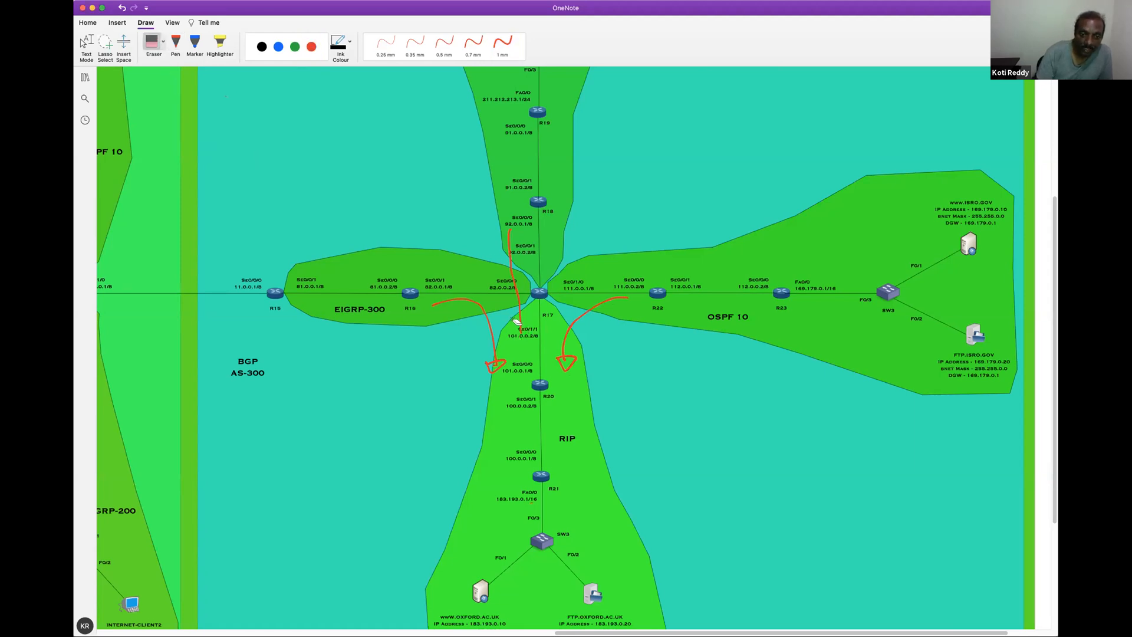
pyautogui.moveTo(485, 334); pyautogui.dragTo(501, 325)
pyautogui.moveTo(500, 369); pyautogui.dragTo(530, 352)
pyautogui.click(566, 361)
pyautogui.click(567, 361)
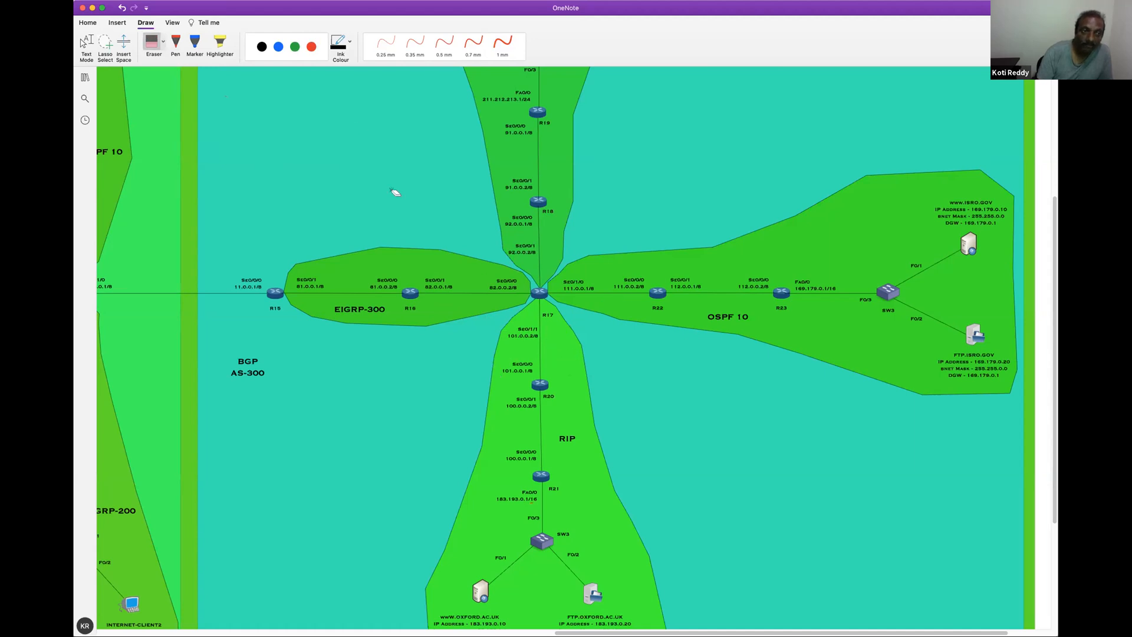
# Circle and tick the R16–R17, R17–R22 and R15–R16 links in red, and draw an arrow from the R16–R17 link into the RIP area
pyautogui.click(311, 46)
pyautogui.moveTo(504, 271)
pyautogui.mouseDown()
pyautogui.moveTo(422, 272)
pyautogui.moveTo(435, 312)
pyautogui.moveTo(501, 310)
pyautogui.moveTo(522, 276)
pyautogui.moveTo(510, 272)
pyautogui.mouseUp()
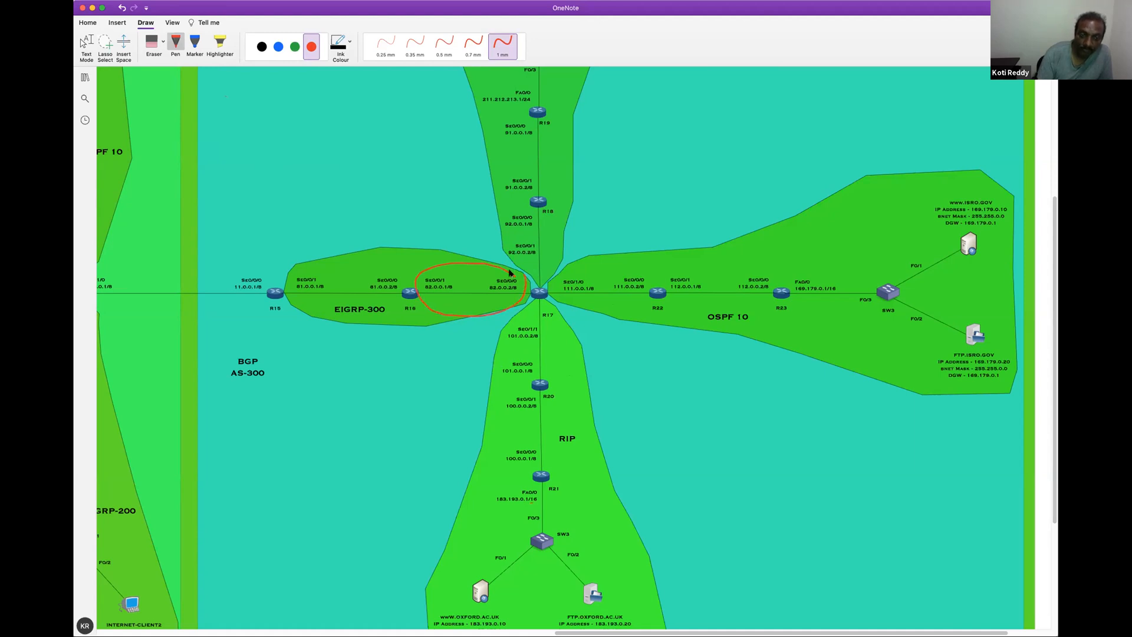
pyautogui.moveTo(616, 267)
pyautogui.mouseDown()
pyautogui.moveTo(555, 297)
pyautogui.moveTo(596, 314)
pyautogui.moveTo(660, 292)
pyautogui.moveTo(638, 267)
pyautogui.moveTo(611, 268)
pyautogui.mouseUp()
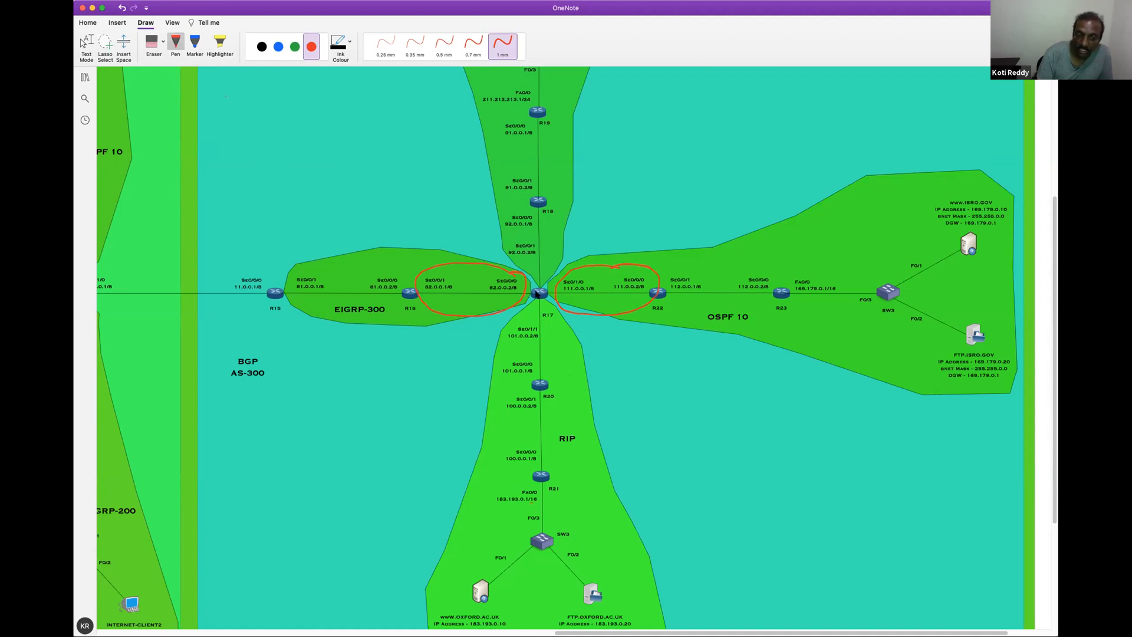
pyautogui.moveTo(471, 276); pyautogui.dragTo(488, 268)
pyautogui.moveTo(595, 270); pyautogui.dragTo(627, 255)
pyautogui.moveTo(390, 265)
pyautogui.mouseDown()
pyautogui.moveTo(328, 258)
pyautogui.moveTo(299, 299)
pyautogui.moveTo(309, 315)
pyautogui.moveTo(403, 293)
pyautogui.moveTo(374, 260)
pyautogui.mouseUp()
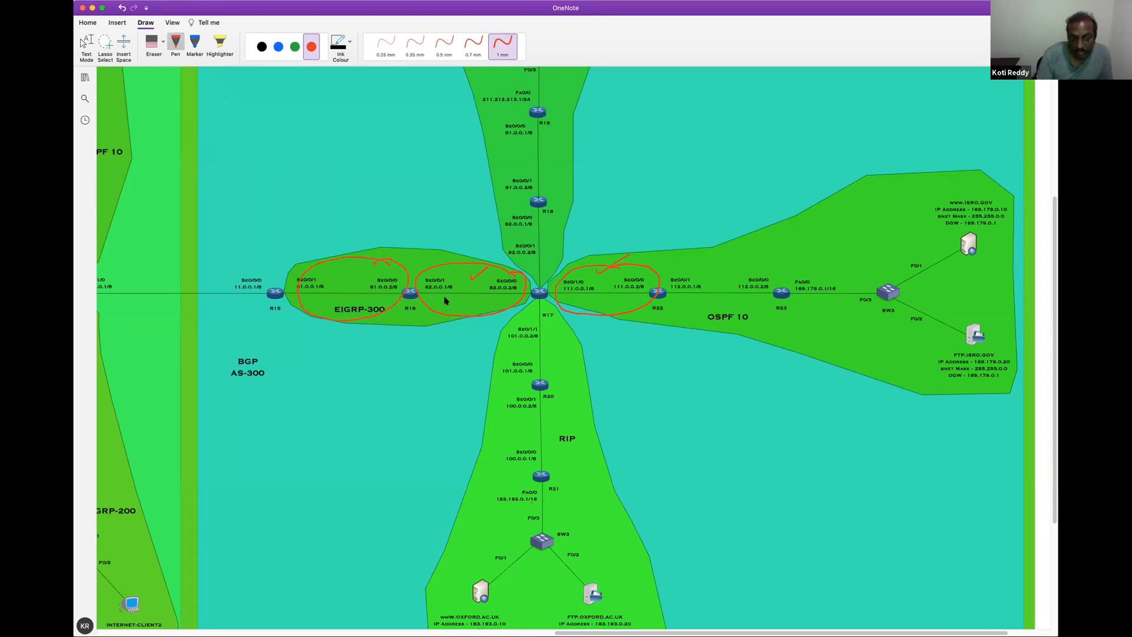
pyautogui.moveTo(469, 293)
pyautogui.mouseDown()
pyautogui.moveTo(506, 297)
pyautogui.moveTo(545, 355)
pyautogui.moveTo(535, 354)
pyautogui.mouseUp()
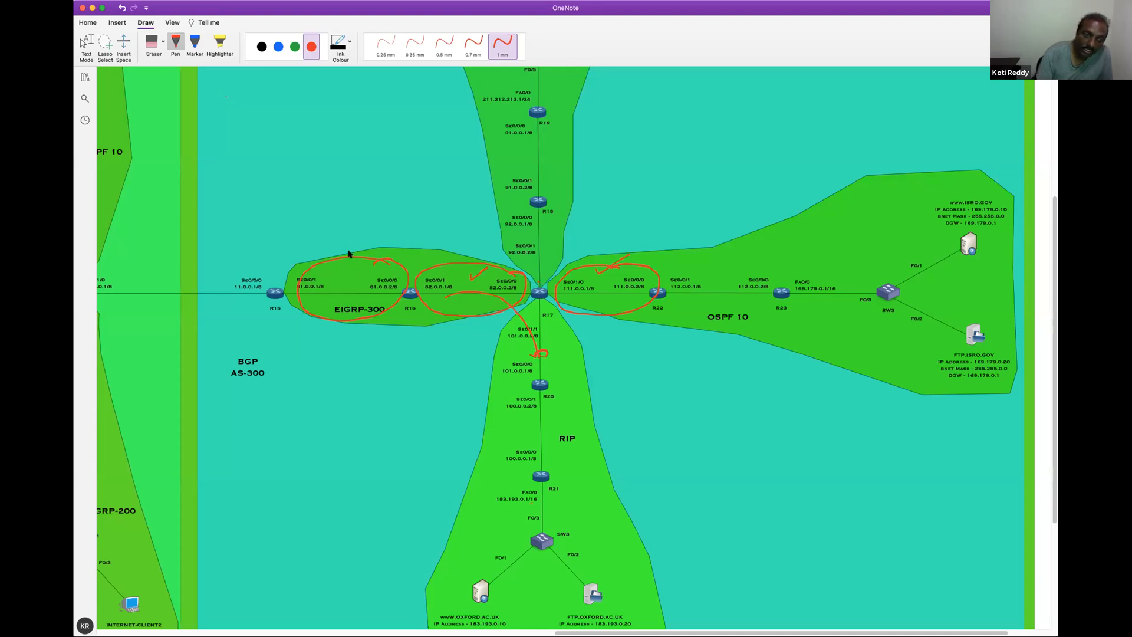
# Tick the R15–R16, R16–R17 and R17–R22 links in red, circle R17's Se0/0/0 label, and draw arrows from R17 and OSPF 10 into RIP
pyautogui.moveTo(340, 246); pyautogui.dragTo(391, 220)
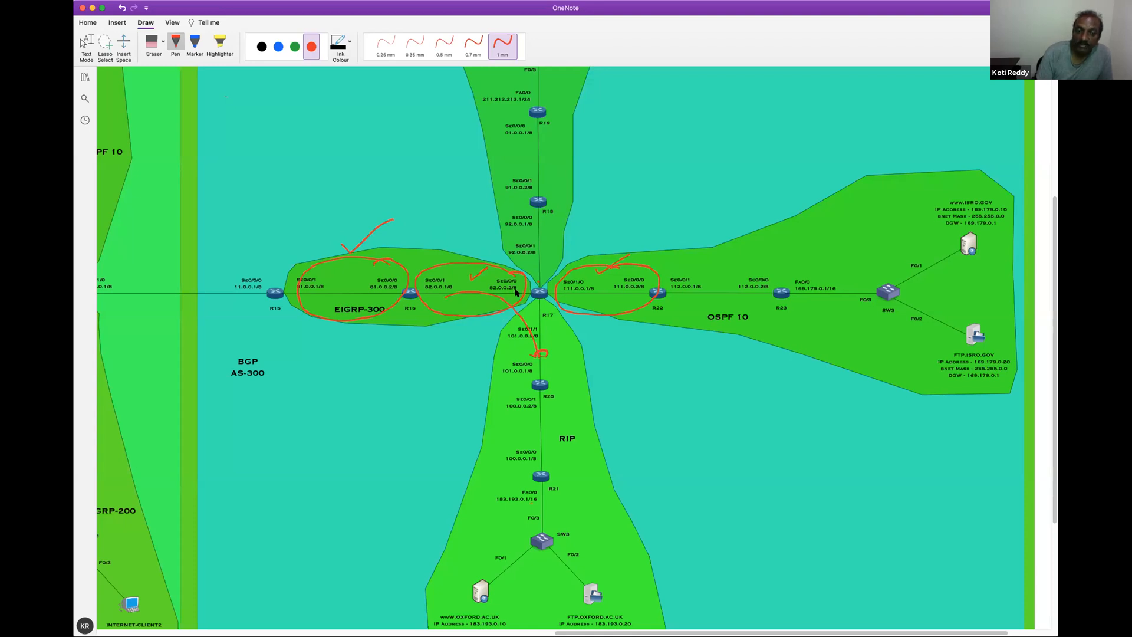
pyautogui.moveTo(511, 275)
pyautogui.mouseDown()
pyautogui.moveTo(489, 276)
pyautogui.moveTo(491, 296)
pyautogui.moveTo(512, 298)
pyautogui.moveTo(525, 282)
pyautogui.mouseUp()
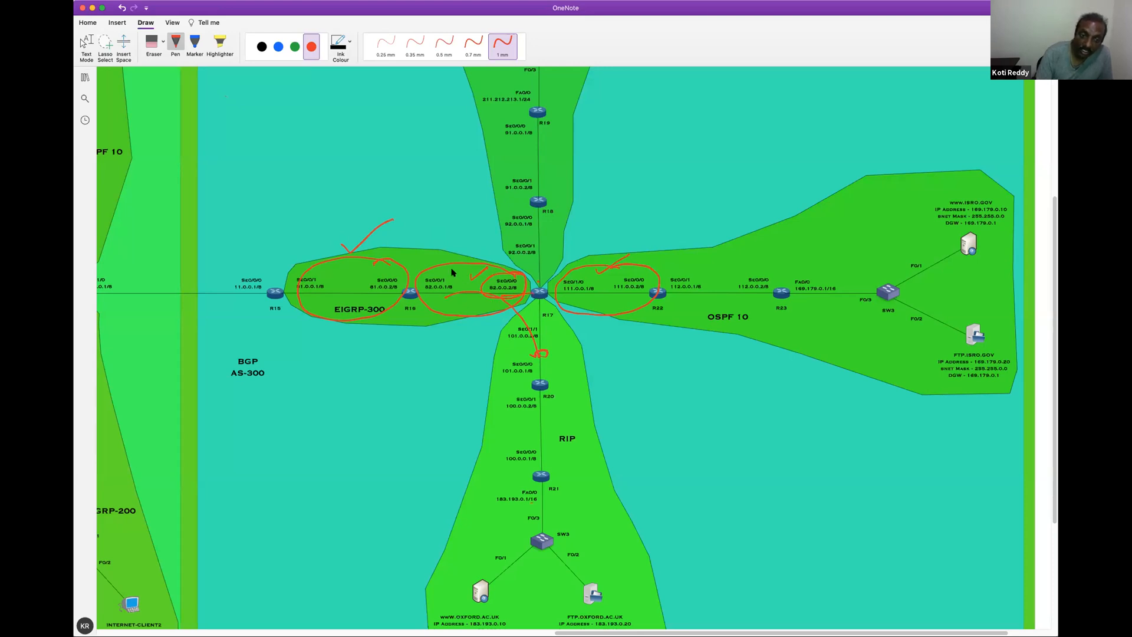
pyautogui.moveTo(459, 271); pyautogui.dragTo(481, 255)
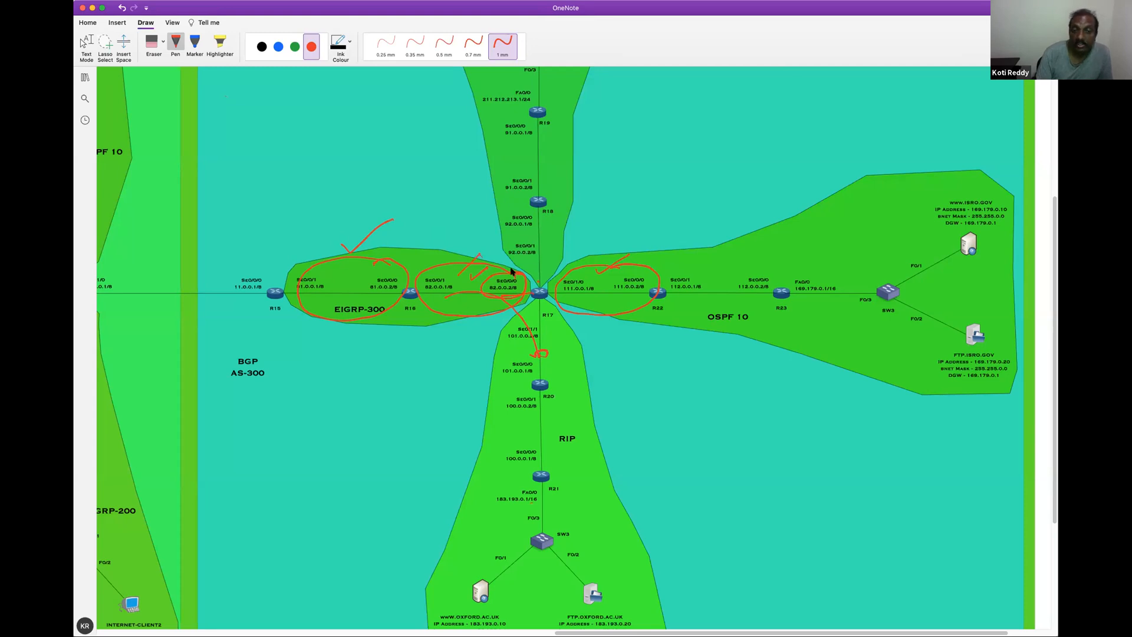
pyautogui.moveTo(537, 324); pyautogui.dragTo(542, 342)
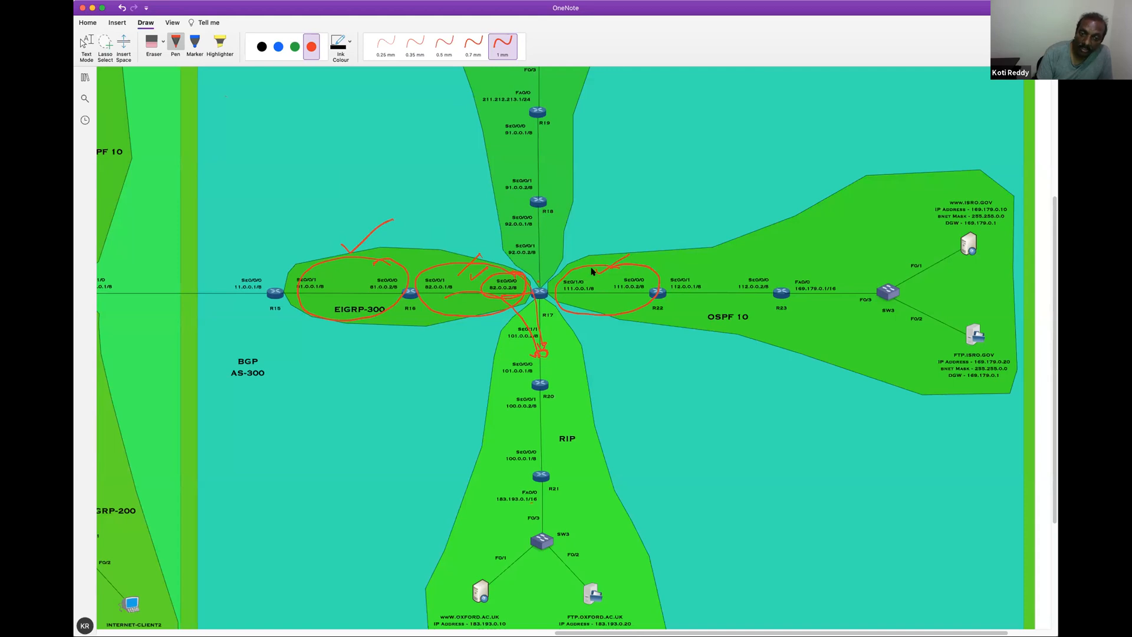
pyautogui.moveTo(614, 263); pyautogui.dragTo(634, 246)
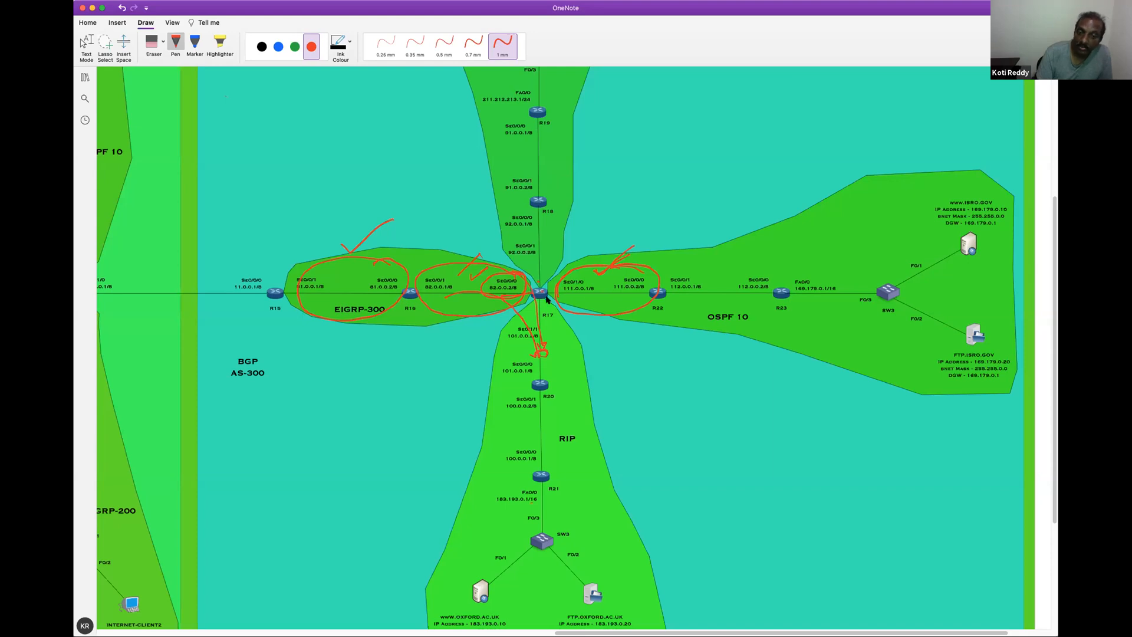
pyautogui.moveTo(677, 296)
pyautogui.mouseDown()
pyautogui.moveTo(607, 296)
pyautogui.moveTo(563, 317)
pyautogui.moveTo(552, 351)
pyautogui.mouseUp()
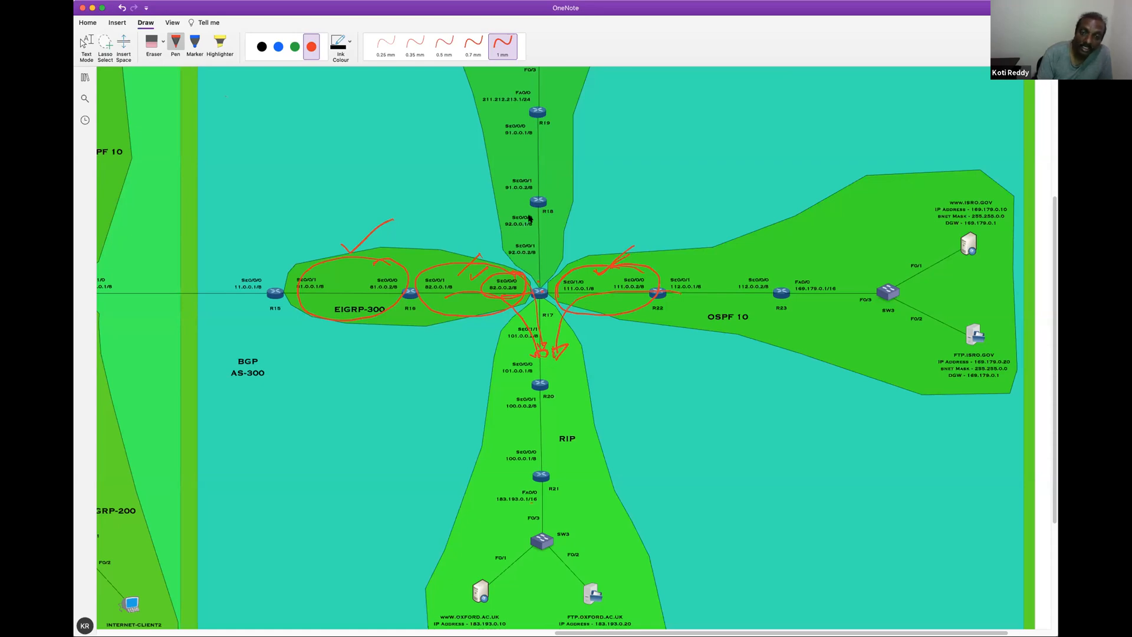
# Circle the static link between R17 and the router above it in red, and draw an arrow from it past R17 into the RIP area
pyautogui.moveTo(540, 230); pyautogui.dragTo(538, 254)
pyautogui.moveTo(537, 266); pyautogui.dragTo(578, 348)
pyautogui.moveTo(536, 217)
pyautogui.mouseDown()
pyautogui.moveTo(528, 208)
pyautogui.moveTo(499, 223)
pyautogui.moveTo(494, 246)
pyautogui.moveTo(562, 243)
pyautogui.moveTo(529, 210)
pyautogui.mouseUp()
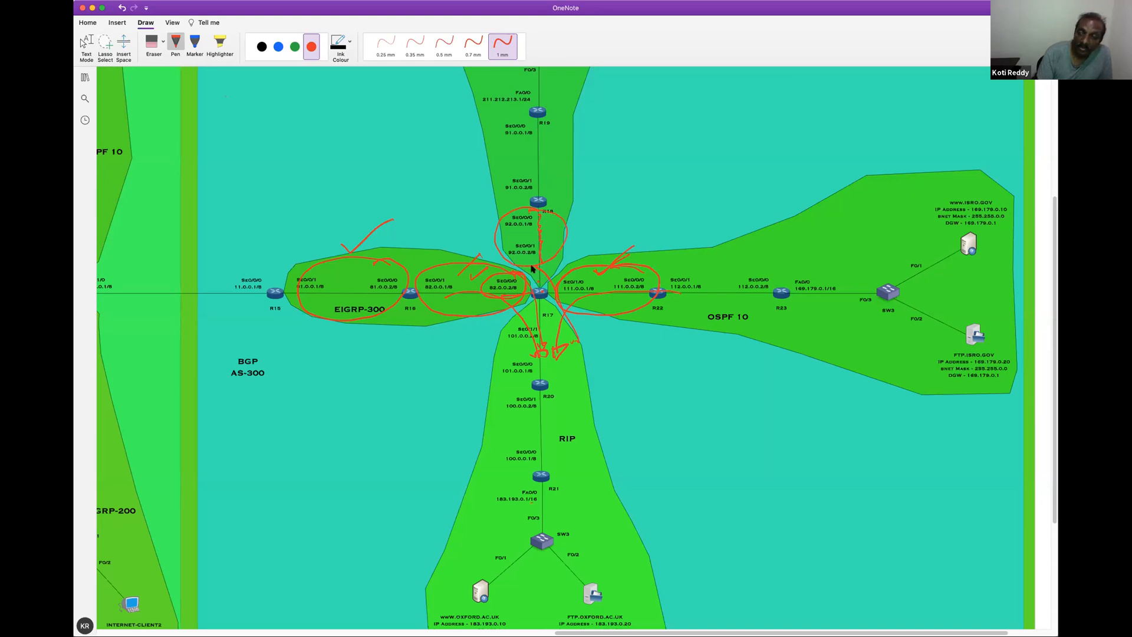
pyautogui.moveTo(552, 265)
pyautogui.mouseDown()
pyautogui.moveTo(587, 339)
pyautogui.moveTo(575, 341)
pyautogui.mouseUp()
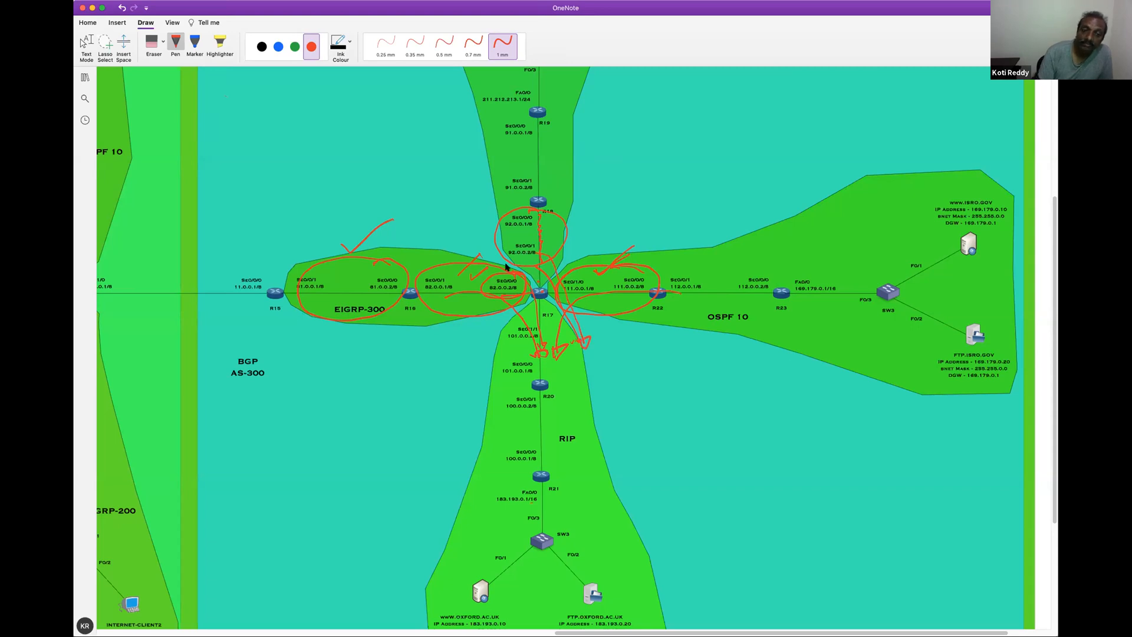
# Erase all the red circles, ticks and arrows around R17 on the topology diagram
pyautogui.click(163, 46)
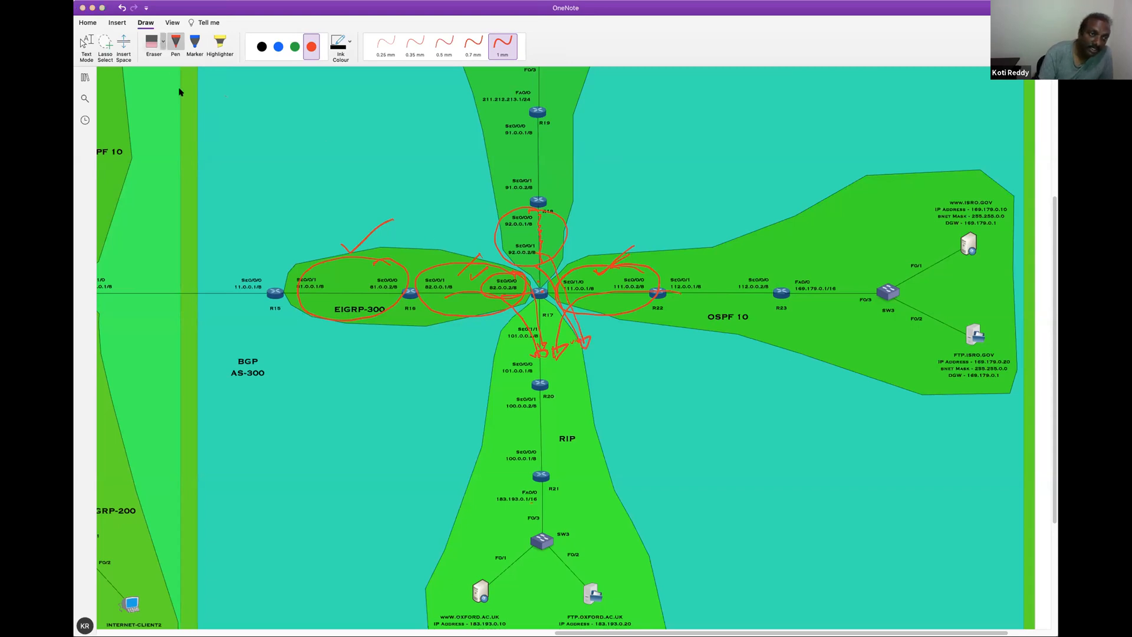
pyautogui.moveTo(361, 223)
pyautogui.mouseDown()
pyautogui.moveTo(367, 273)
pyautogui.moveTo(539, 288)
pyautogui.moveTo(566, 265)
pyautogui.moveTo(506, 241)
pyautogui.moveTo(596, 277)
pyautogui.moveTo(546, 335)
pyautogui.moveTo(544, 357)
pyautogui.moveTo(586, 339)
pyautogui.moveTo(572, 341)
pyautogui.mouseUp()
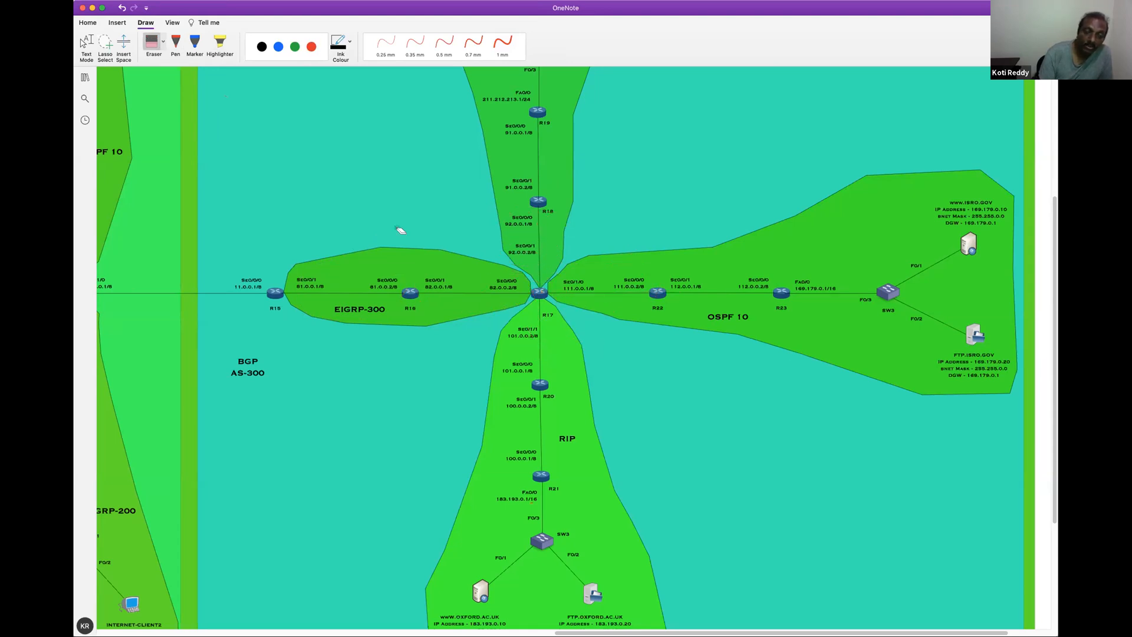
# Draw red 1 mm arrows into the RIP area from EIGRP-300 and OSPF 10, plus two from the static routing area above R17
pyautogui.click(311, 46)
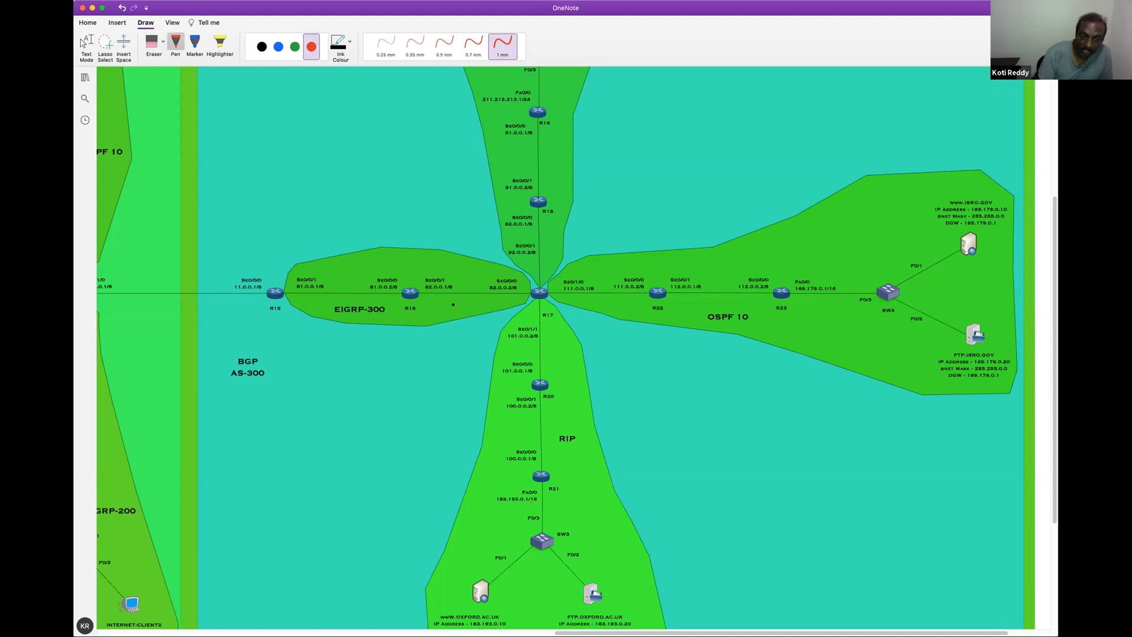
pyautogui.moveTo(478, 298); pyautogui.dragTo(522, 354)
pyautogui.moveTo(642, 272)
pyautogui.mouseDown()
pyautogui.moveTo(597, 275)
pyautogui.moveTo(555, 372)
pyautogui.moveTo(544, 368)
pyautogui.mouseUp()
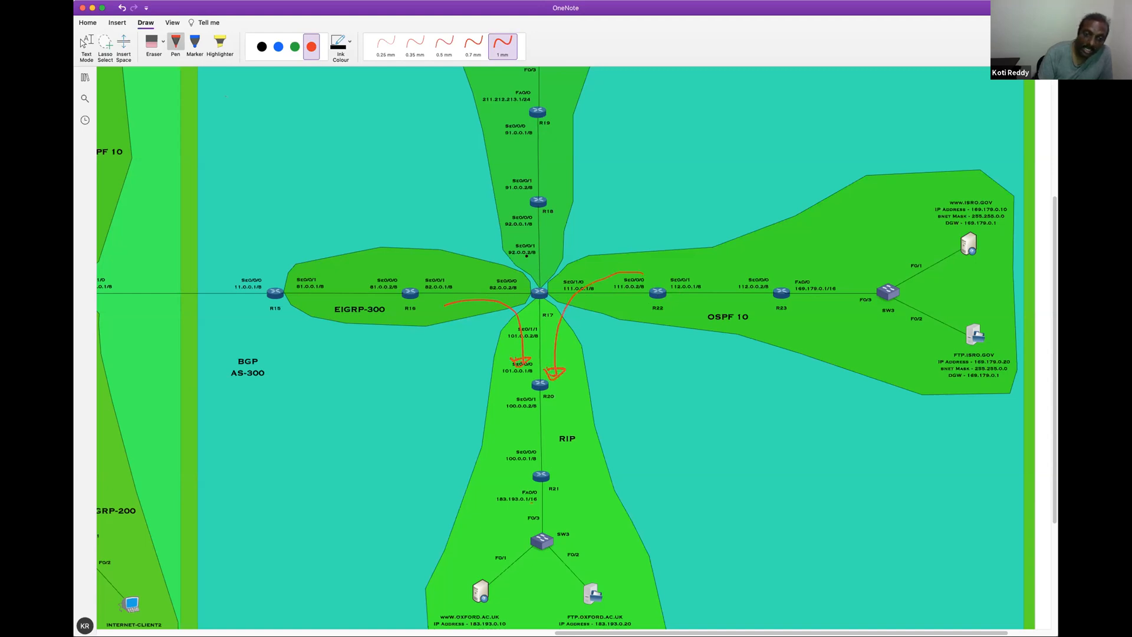
pyautogui.moveTo(543, 240); pyautogui.dragTo(547, 366)
pyautogui.moveTo(544, 275)
pyautogui.mouseDown()
pyautogui.moveTo(581, 355)
pyautogui.moveTo(593, 353)
pyautogui.mouseUp()
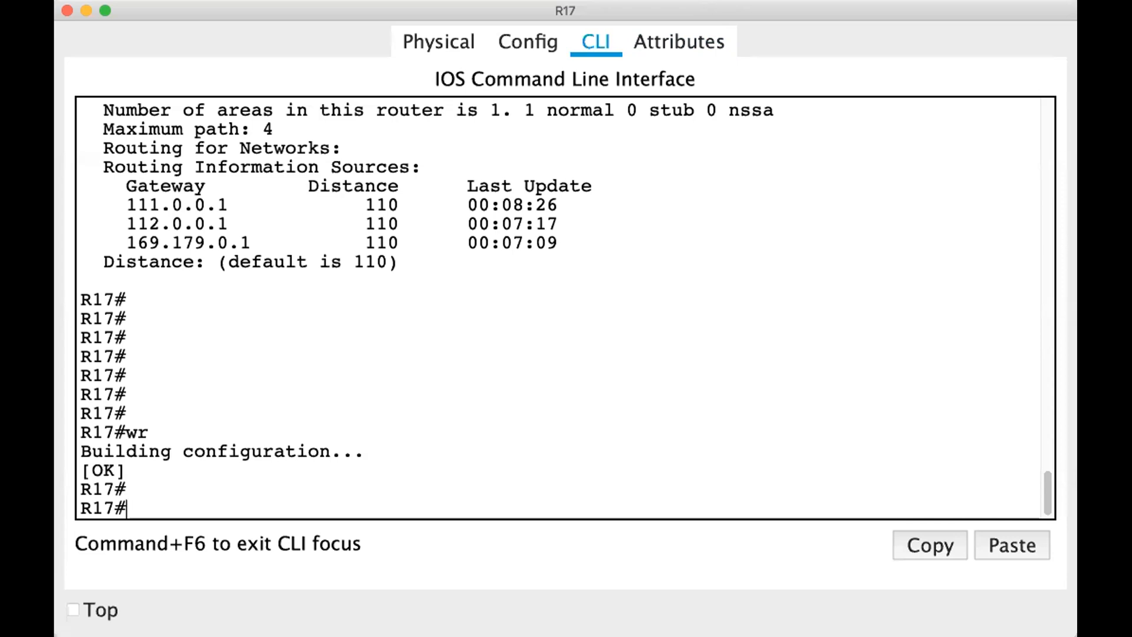
# Switch to R17's command line in Packet Tracer and enter global configuration mode with configure terminal
pyautogui.click(882, 297)
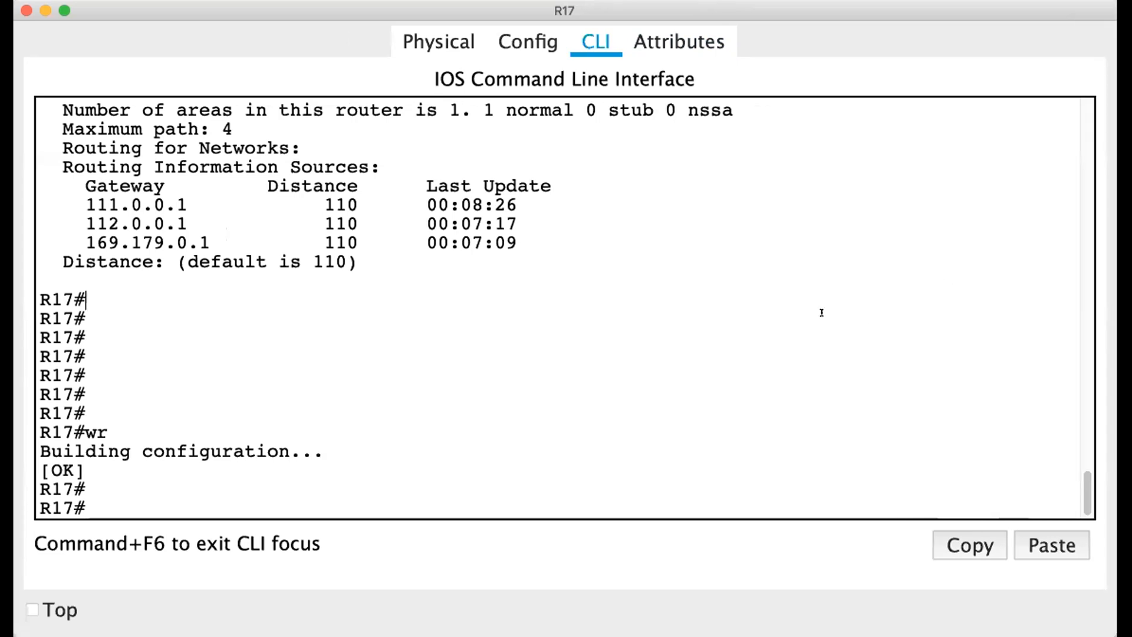
pyautogui.press('Return')
pyautogui.press('Return')
pyautogui.press('Return')
pyautogui.press('Return')
pyautogui.press('Return')
pyautogui.press('Return')
pyautogui.write('conf')
pyautogui.press('Tab')
pyautogui.write('t')
pyautogui.press('Tab')
pyautogui.press('Return')
pyautogui.press('Return')
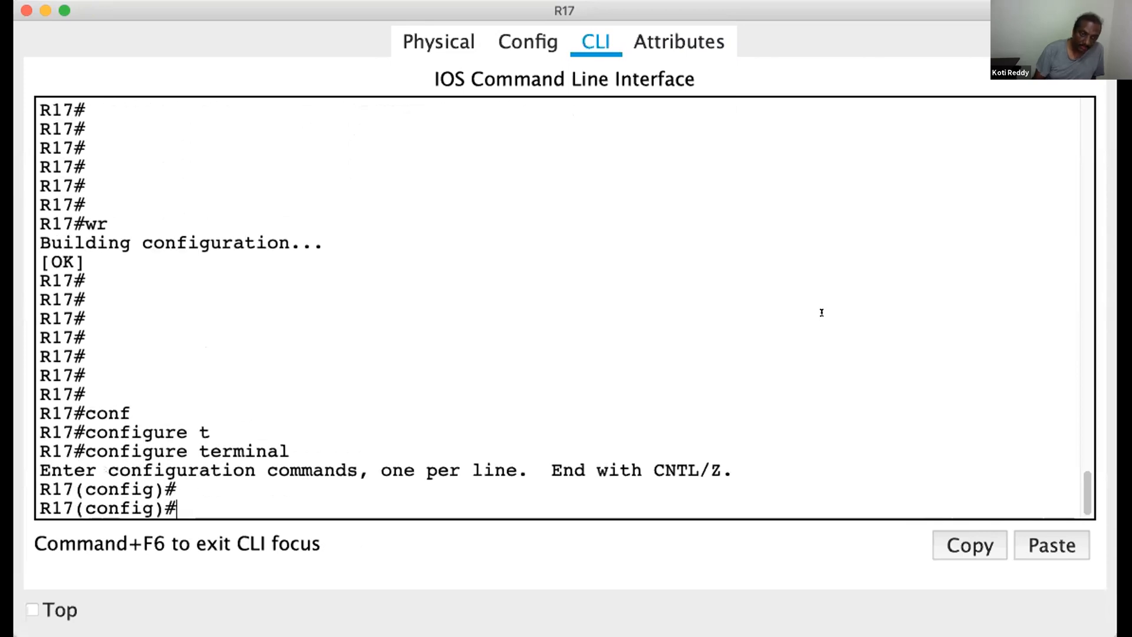
# Enter RIP router configuration on R17 with router rip
pyautogui.press('Return')
pyautogui.write('router')
pyautogui.press('Tab')
pyautogui.write('rip')
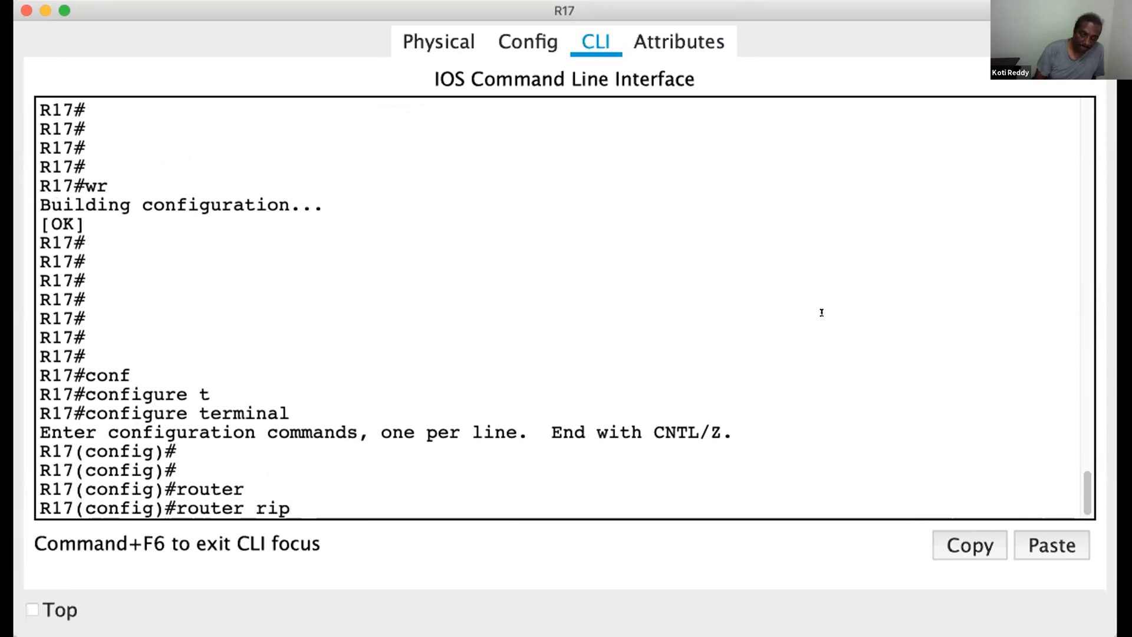
pyautogui.press('Return')
# Redistribute EIGRP 300 into RIP on R17 with metric 2
pyautogui.write('red')
pyautogui.press('Tab')
pyautogui.write('ei')
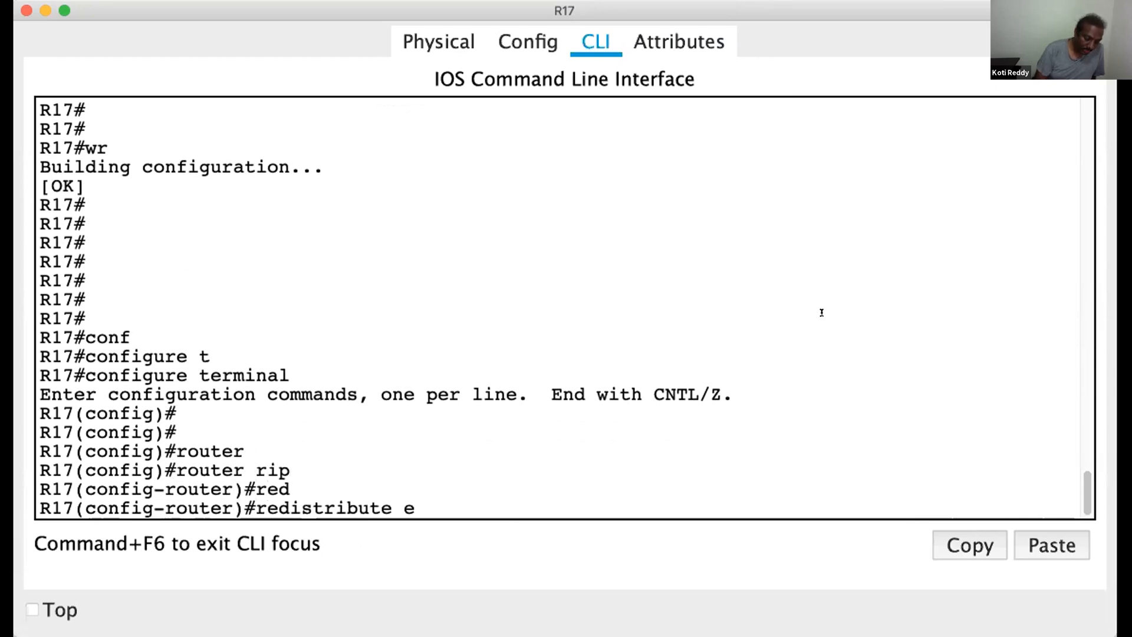
pyautogui.press('Tab')
pyautogui.write('300')
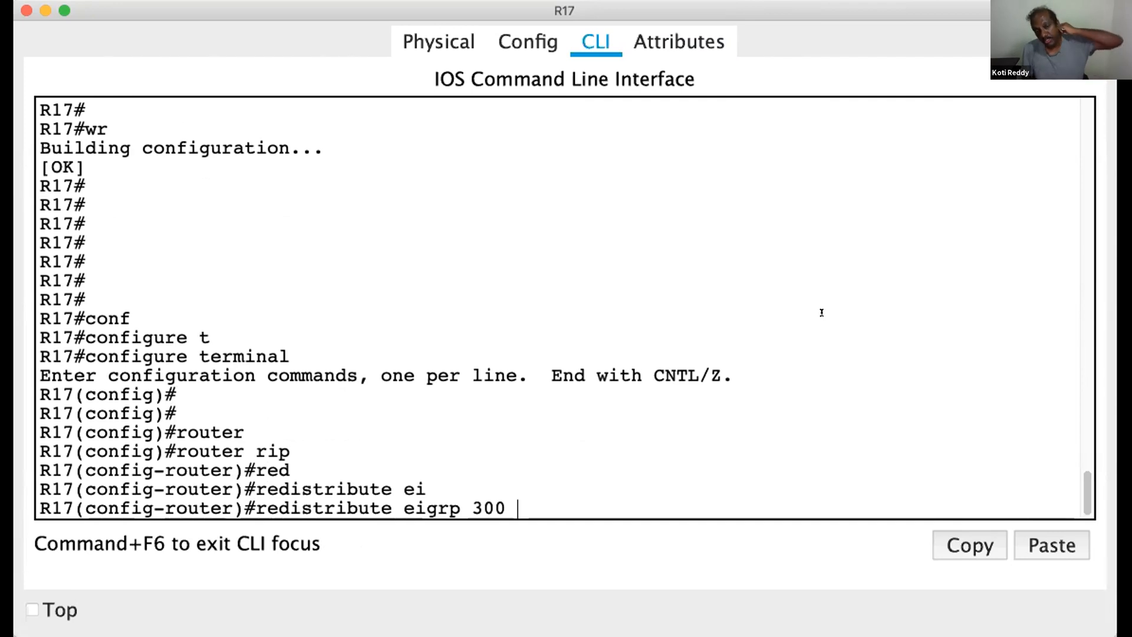
pyautogui.write(' met')
pyautogui.write('r')
pyautogui.press('Tab')
pyautogui.write('2')
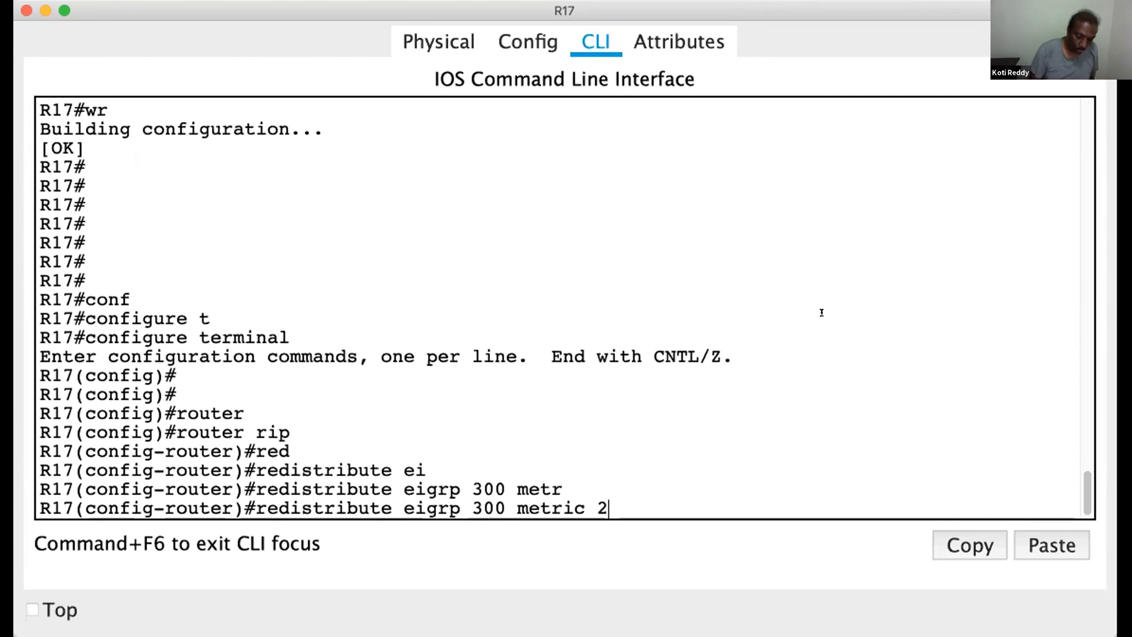
pyautogui.press('Return')
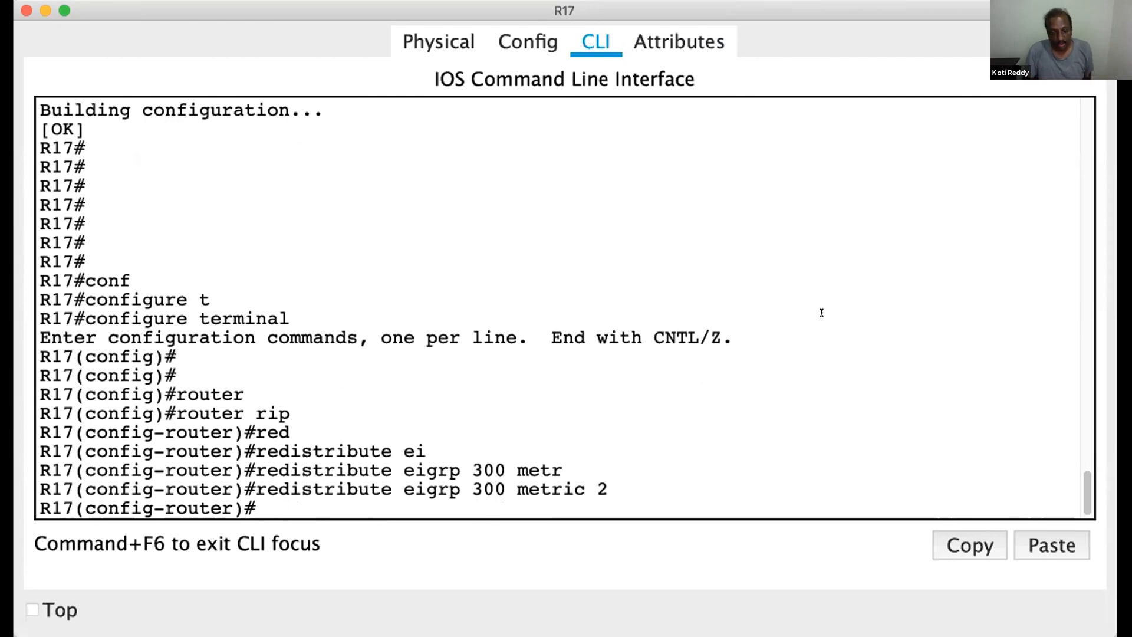
# Redistribute OSPF process 10 into RIP on R17 with metric 2
pyautogui.write('red')
pyautogui.press('Tab')
pyautogui.write('os')
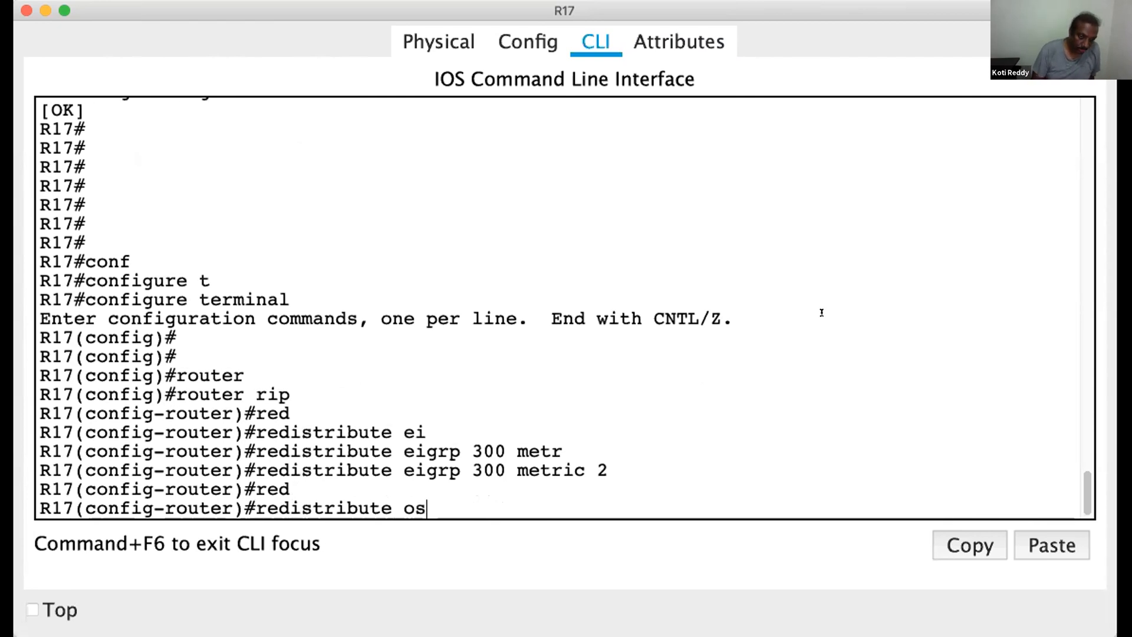
pyautogui.press('Tab')
pyautogui.write('1')
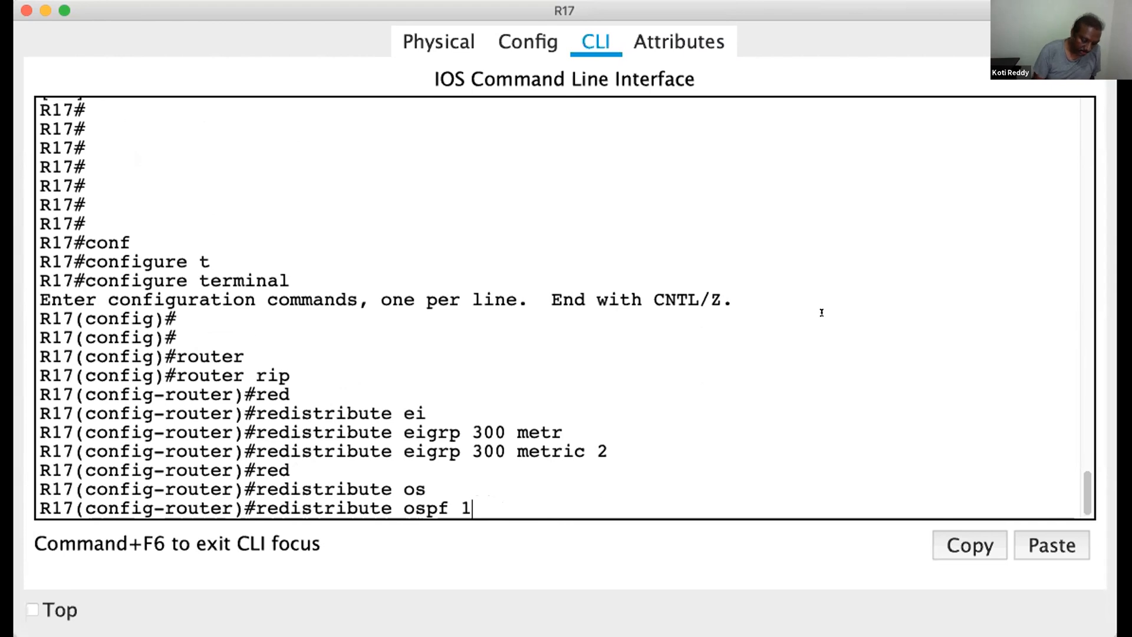
pyautogui.write('0 metr')
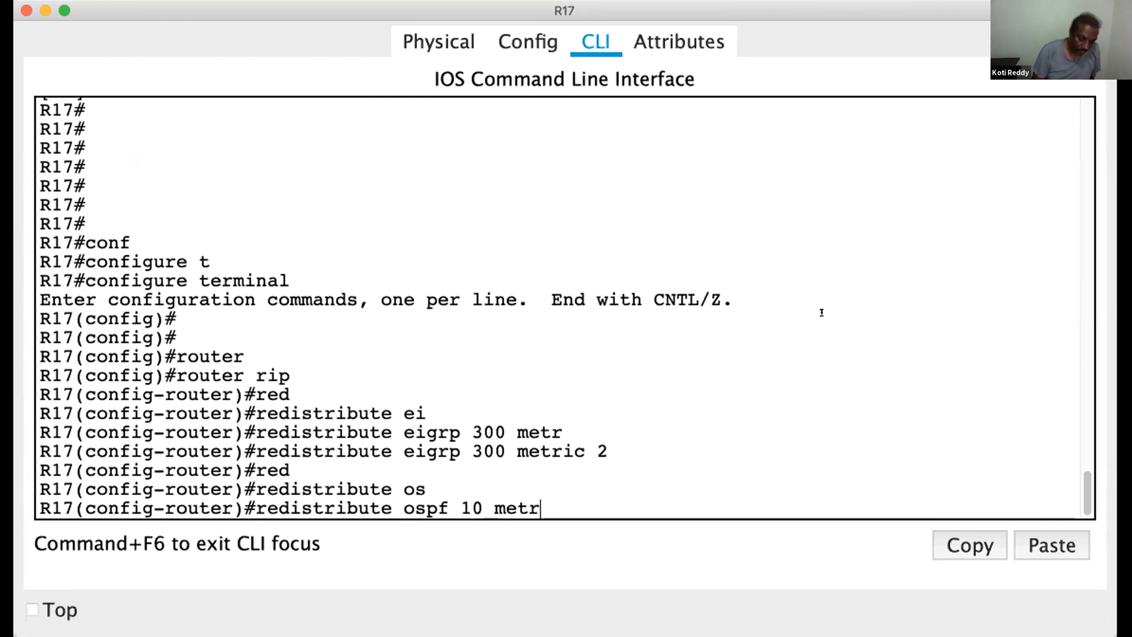
pyautogui.press('Tab')
pyautogui.write('2')
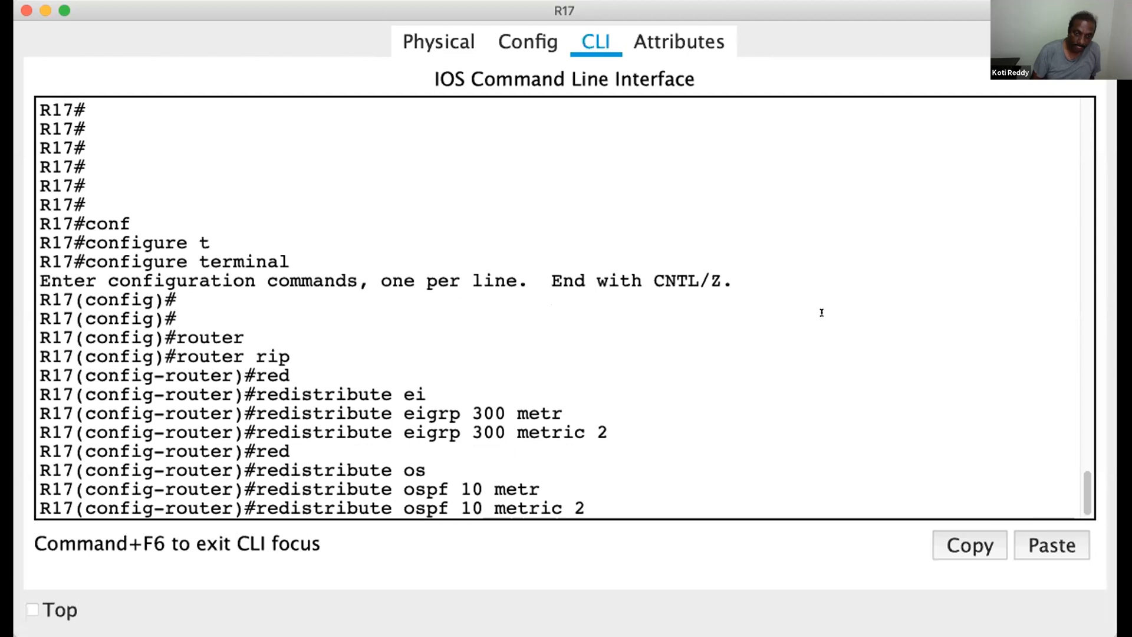
pyautogui.press('Return')
# Redistribute the static and connected routes into RIP on R17
pyautogui.write('red')
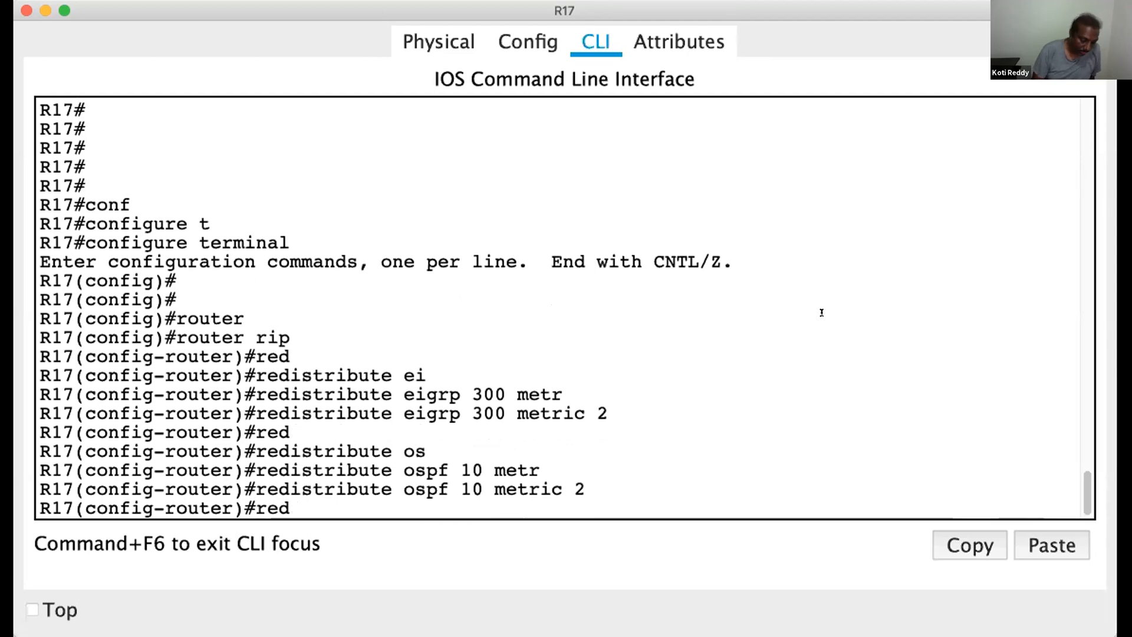
pyautogui.press('Tab')
pyautogui.write('st')
pyautogui.press('Tab')
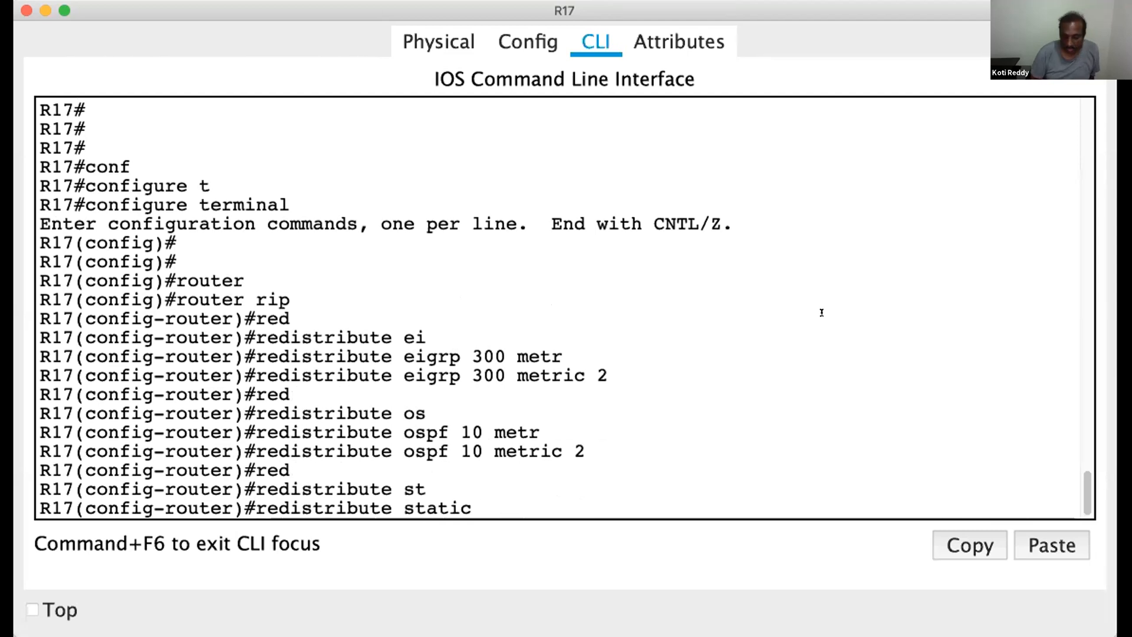
pyautogui.press('Return')
pyautogui.write('red')
pyautogui.press('Tab')
pyautogui.write('conn')
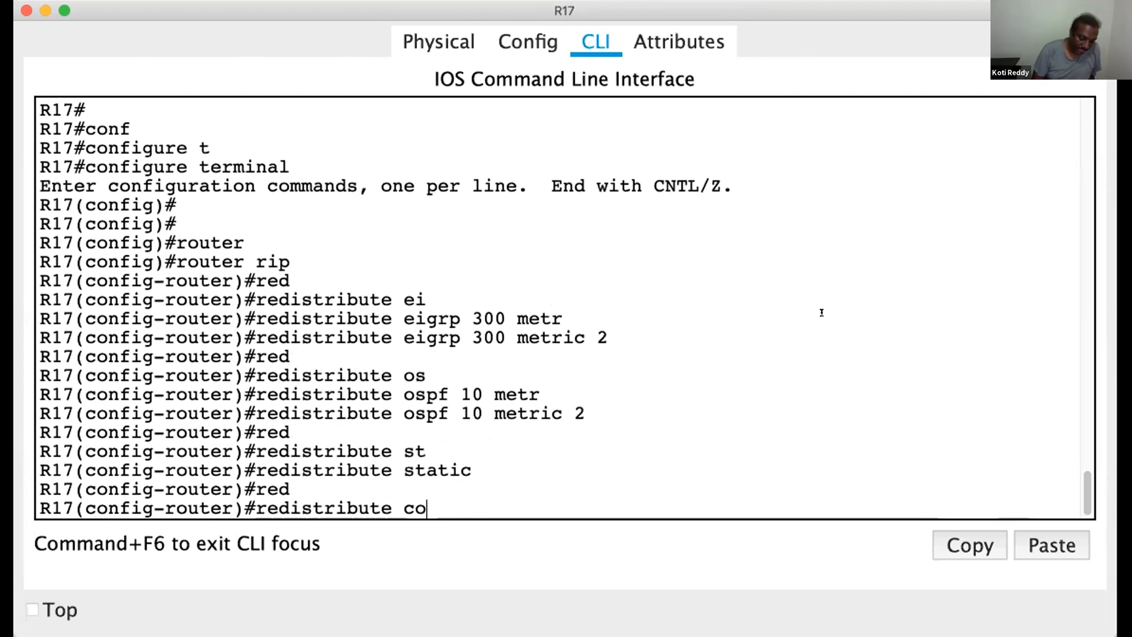
pyautogui.press('Tab')
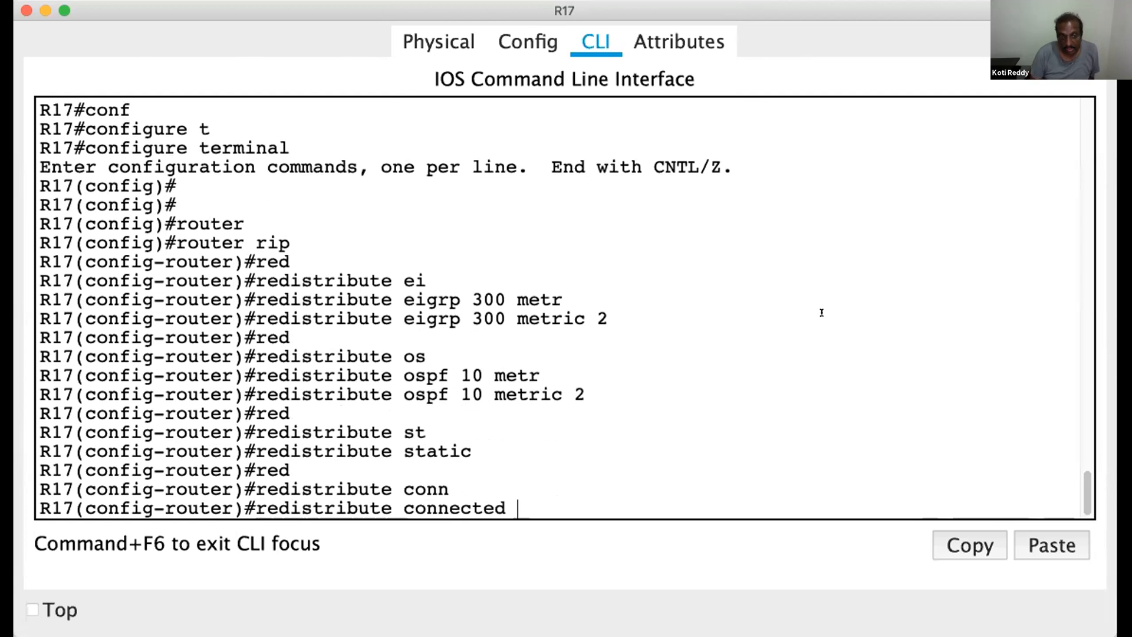
pyautogui.press('Return')
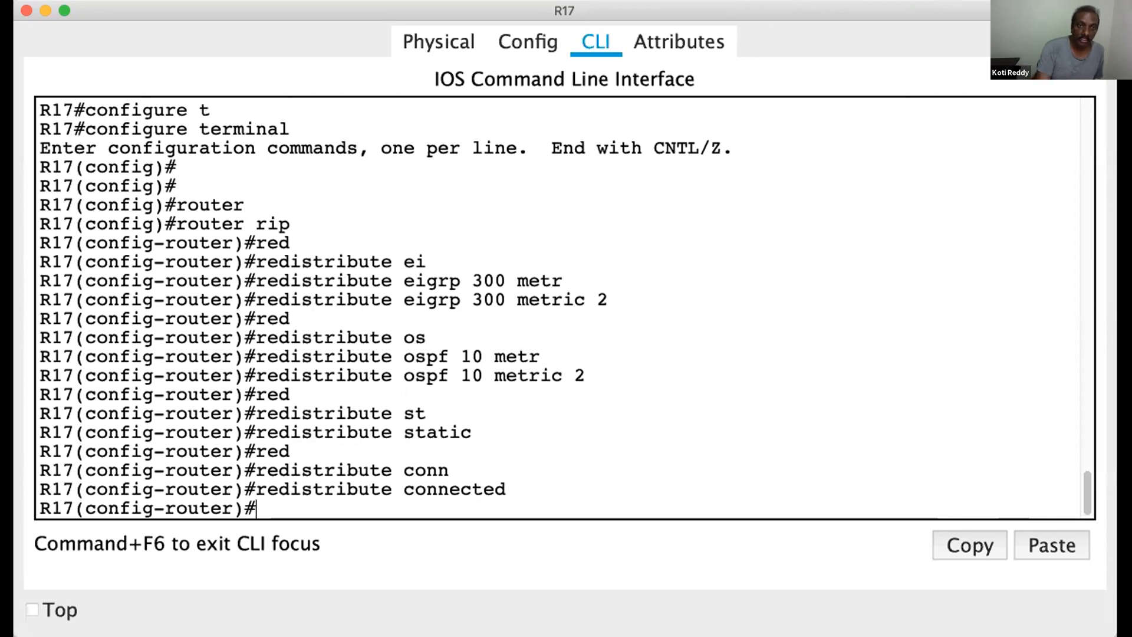
# Leave configuration mode on R17 and save the configuration with wr
pyautogui.hotkey('ctrl', 'z')
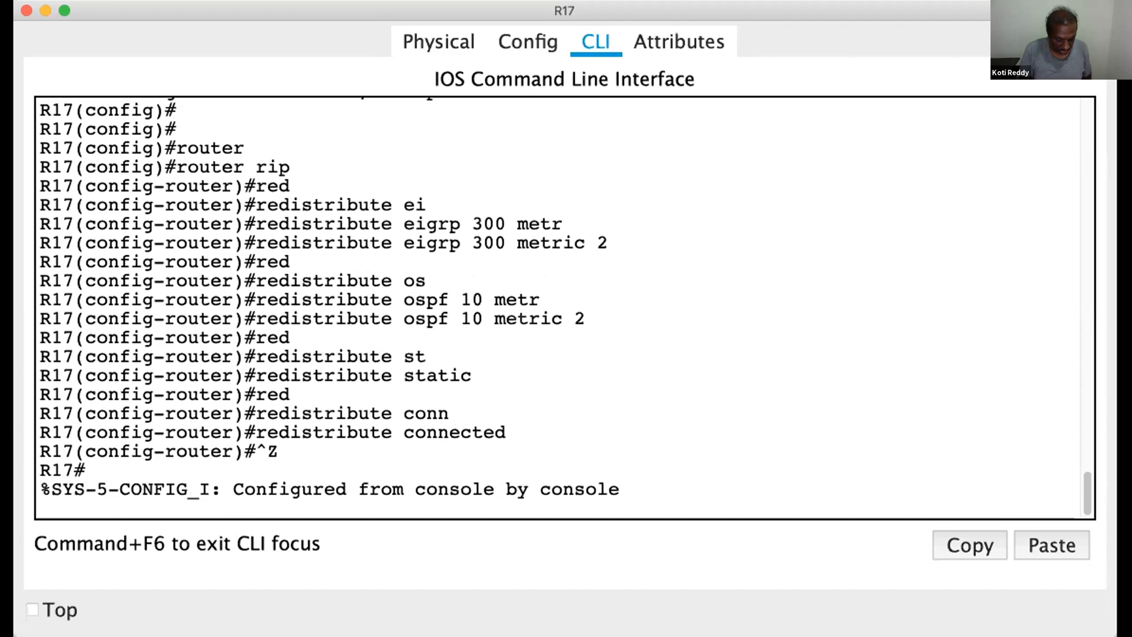
pyautogui.press('Return')
pyautogui.write('wr')
pyautogui.press('Tab')
pyautogui.press('Return')
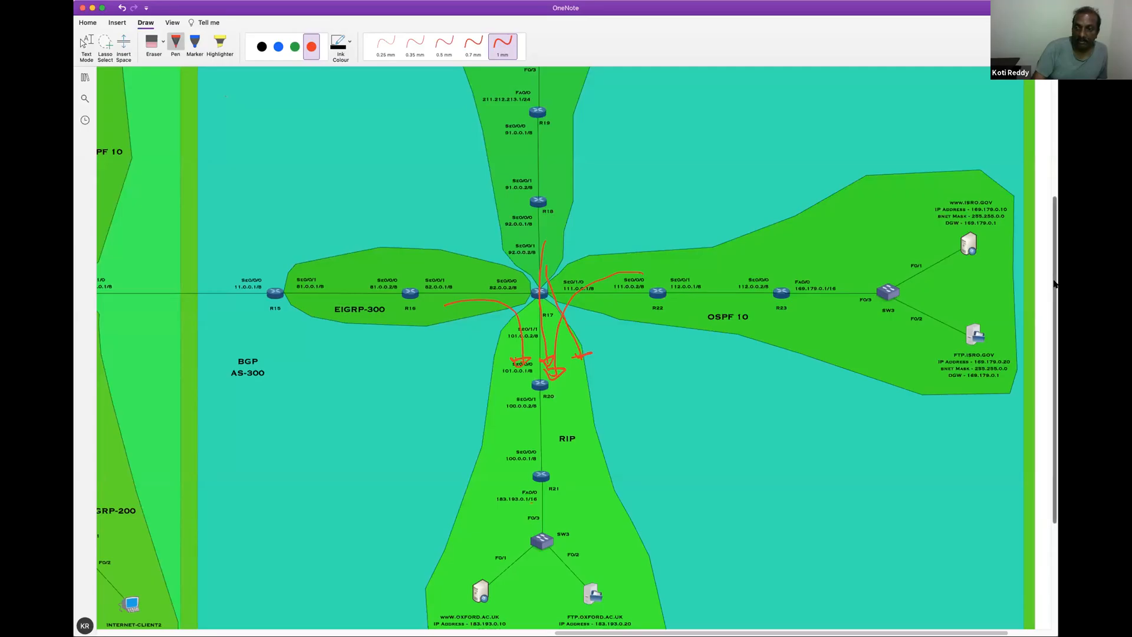
# Switch back to the OneNote topology diagram and put a red tick beside router R21 in the RIP area
pyautogui.scroll(5, 559, 336)
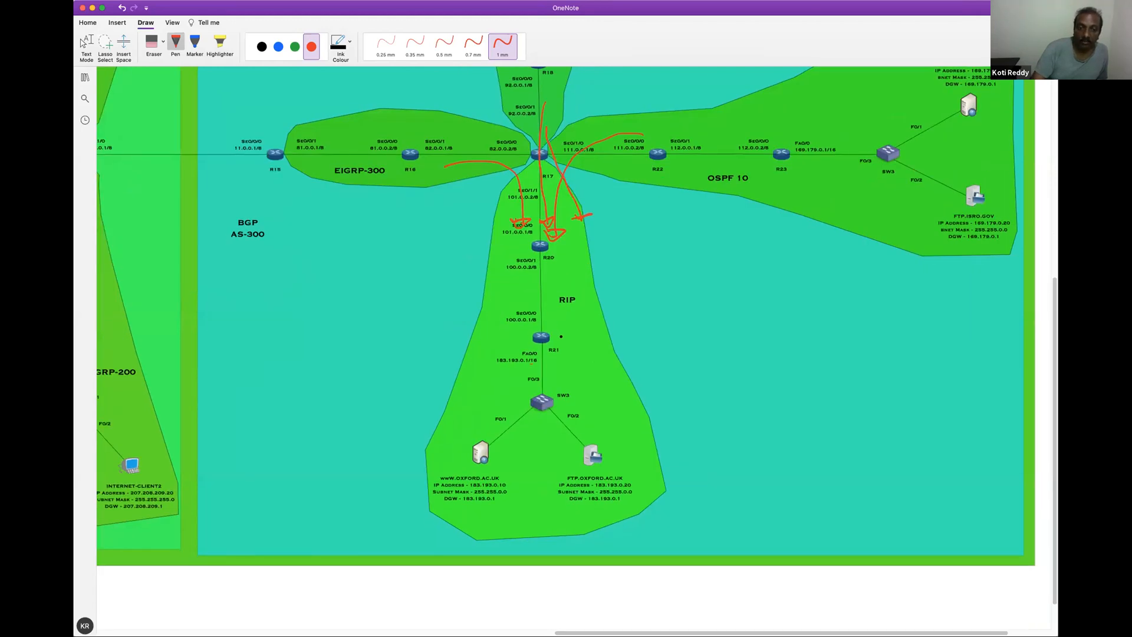
pyautogui.moveTo(605, 322); pyautogui.dragTo(560, 336)
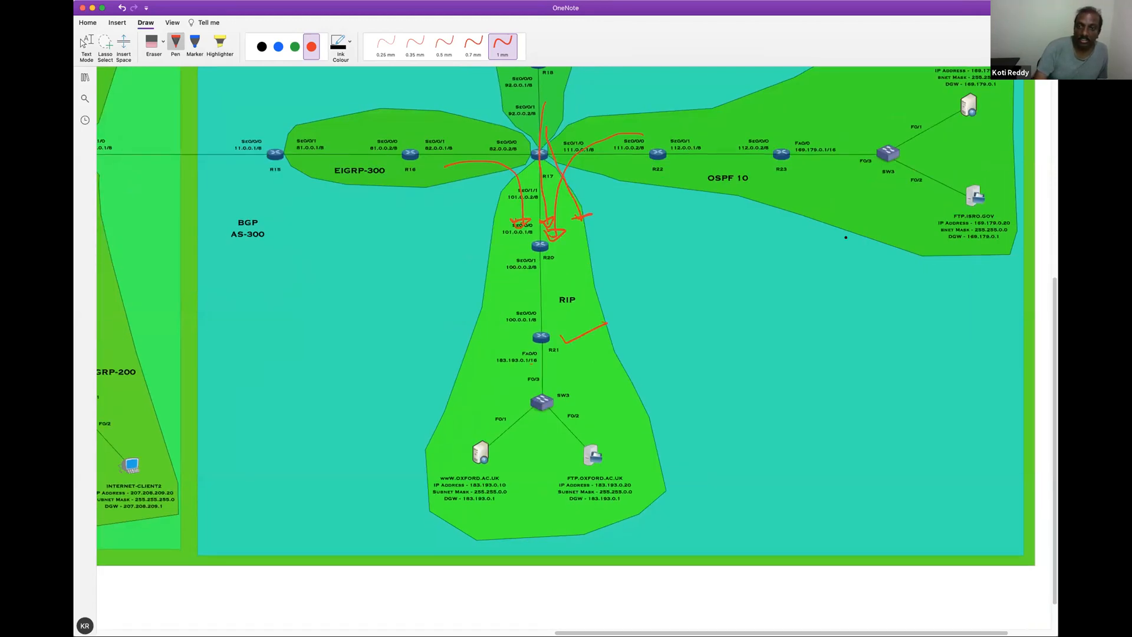
pyautogui.moveTo(1055, 297); pyautogui.dragTo(1026, 245)
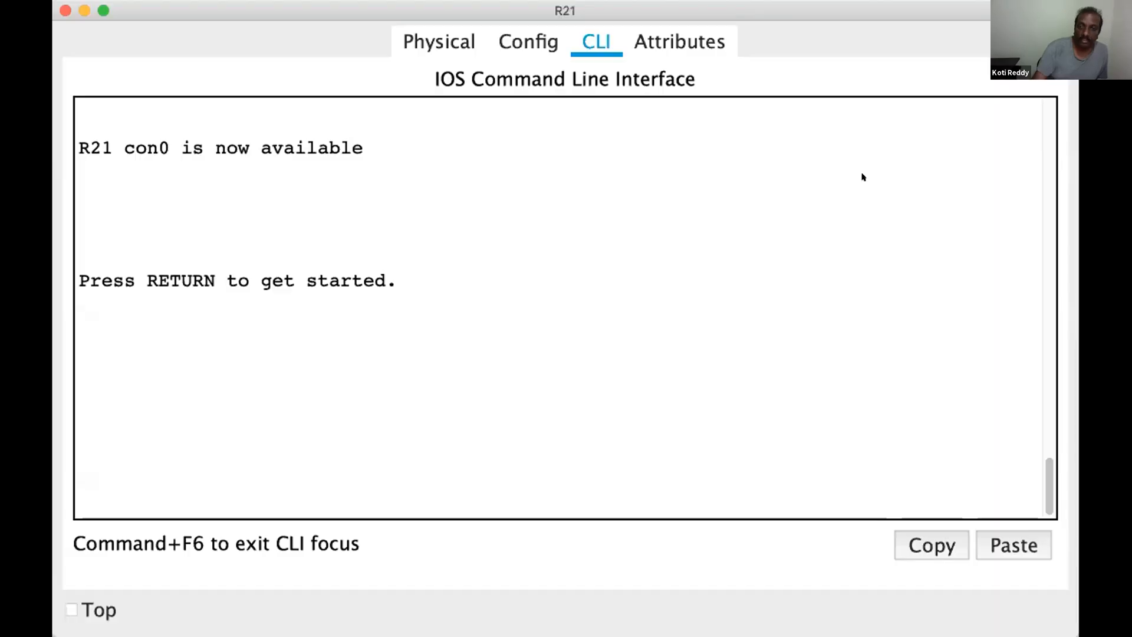
# Start the console session on R21 and enter privileged EXEC mode with en
pyautogui.click(842, 313)
pyautogui.press('Return')
pyautogui.press('Return')
pyautogui.press('Return')
pyautogui.press('Return')
pyautogui.press('Return')
pyautogui.write('en')
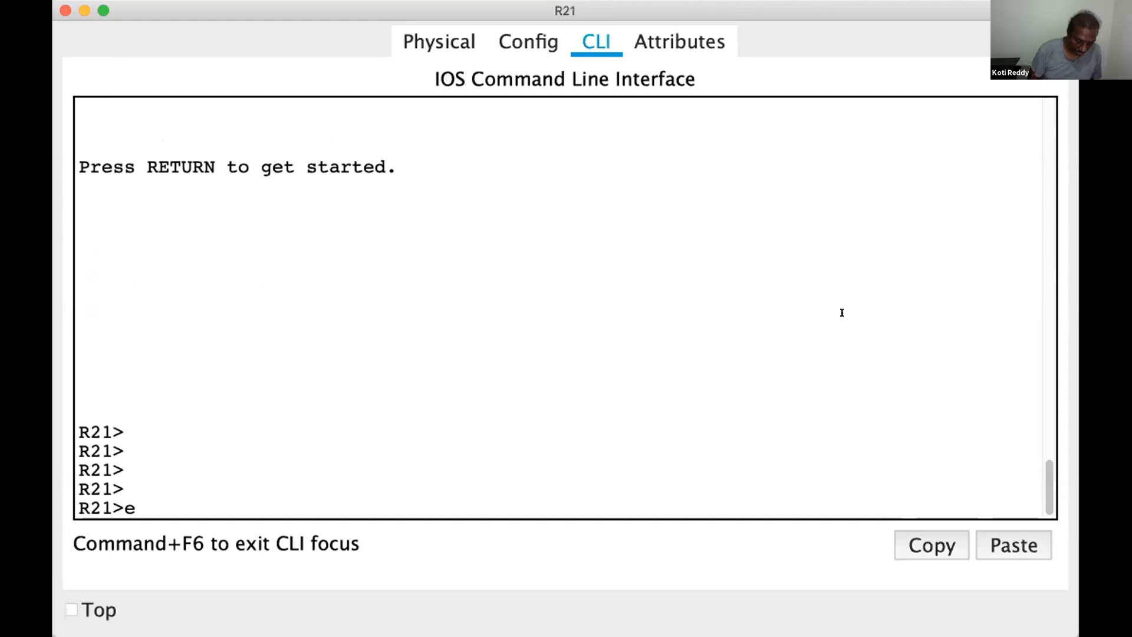
pyautogui.press('Return')
pyautogui.press('Return')
pyautogui.press('Return')
pyautogui.press('Return')
pyautogui.press('Return')
# Display the IP routing table on R21 with show ip route to check the redistributed routes
pyautogui.write('sho')
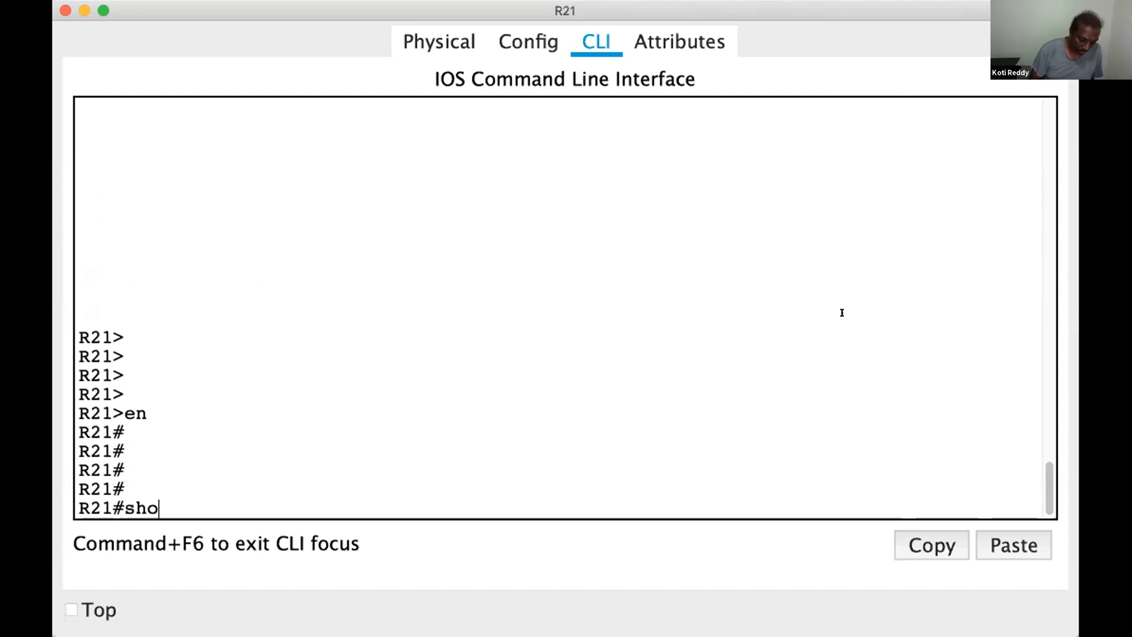
pyautogui.write('w ip route')
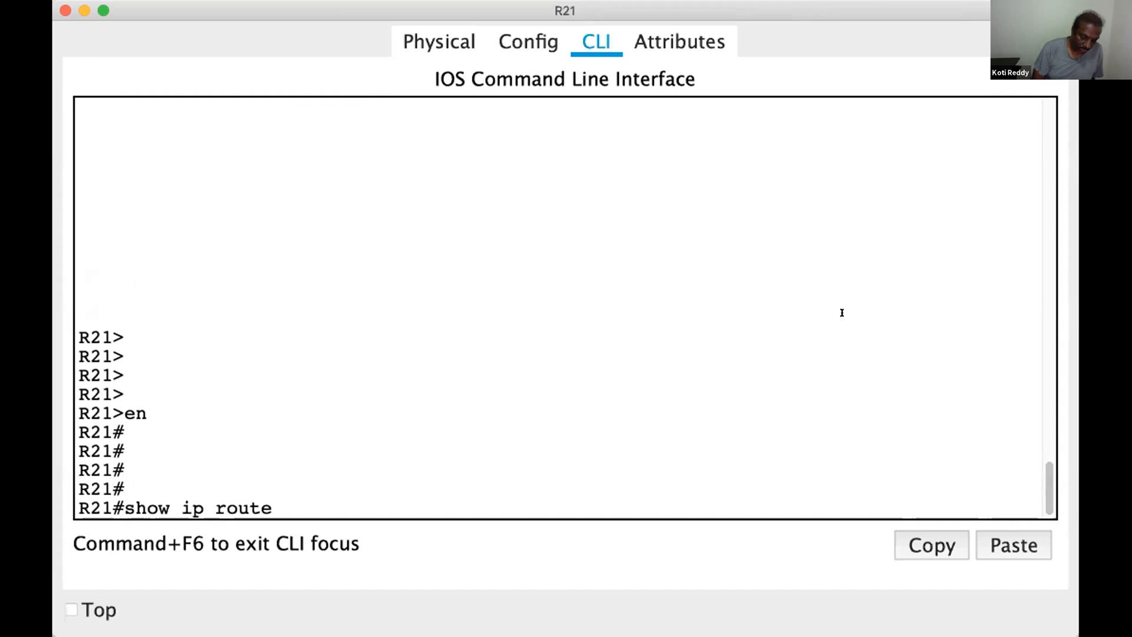
pyautogui.press('Return')
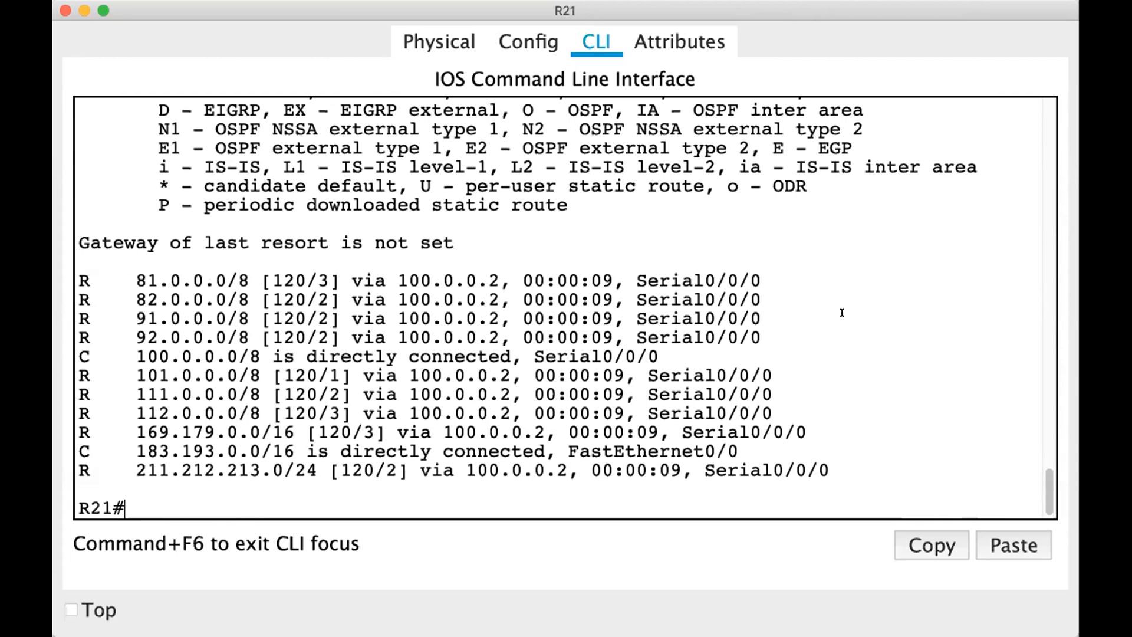
pyautogui.press('Return')
pyautogui.press('Return')
pyautogui.press('Return')
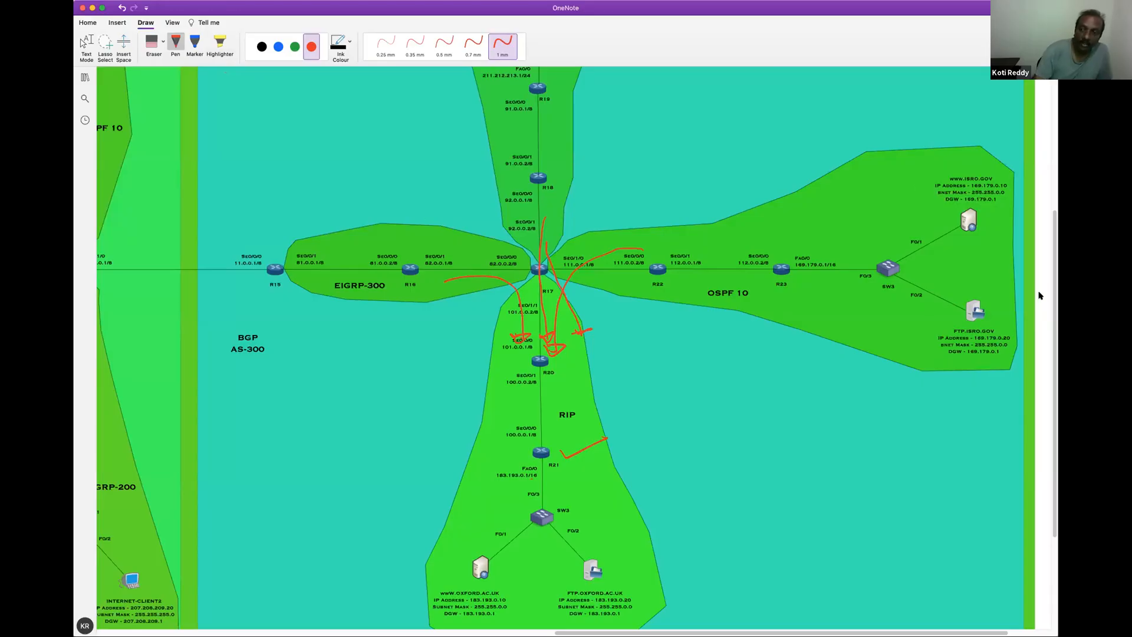
# Switch to the OneNote topology diagram, erase the red marks, and draw red arrows from the RIP and static routing areas into EIGRP-300
pyautogui.scroll(3, 1054, 291)
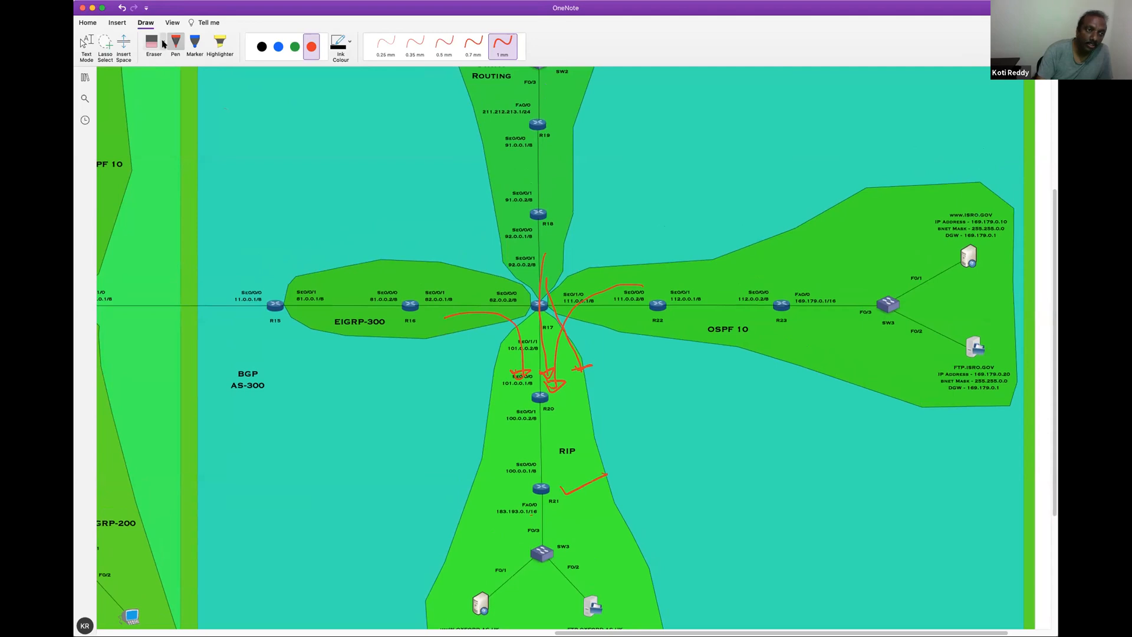
pyautogui.moveTo(561, 270)
pyautogui.mouseDown()
pyautogui.moveTo(505, 328)
pyautogui.moveTo(523, 379)
pyautogui.moveTo(557, 367)
pyautogui.moveTo(546, 381)
pyautogui.moveTo(578, 466)
pyautogui.moveTo(563, 467)
pyautogui.mouseUp()
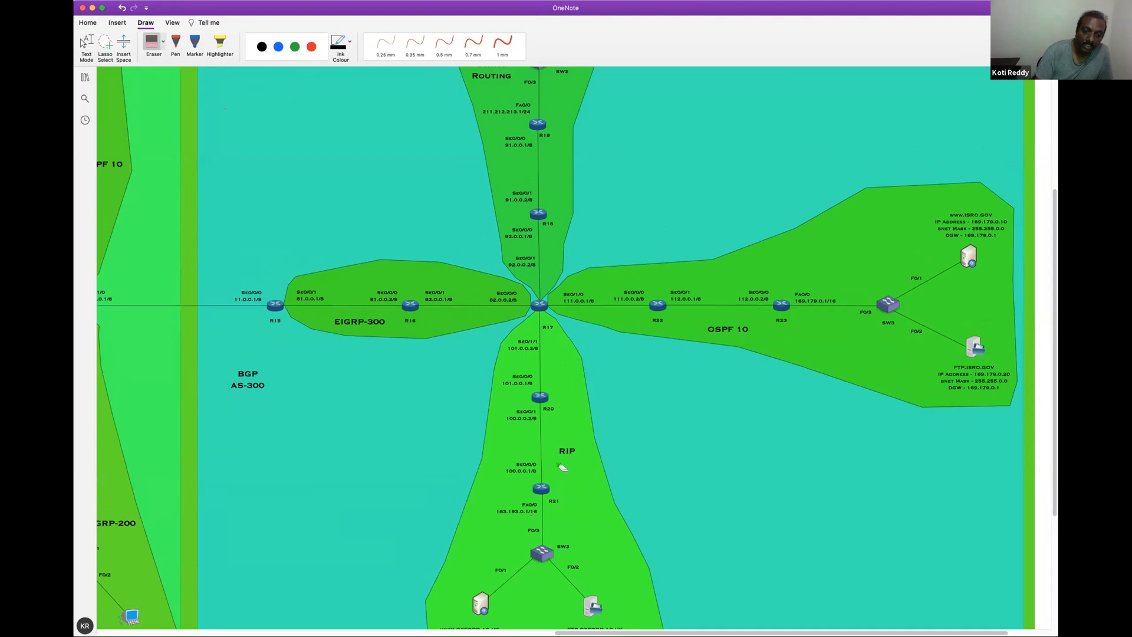
pyautogui.click(312, 47)
pyautogui.moveTo(460, 308); pyautogui.dragTo(455, 313)
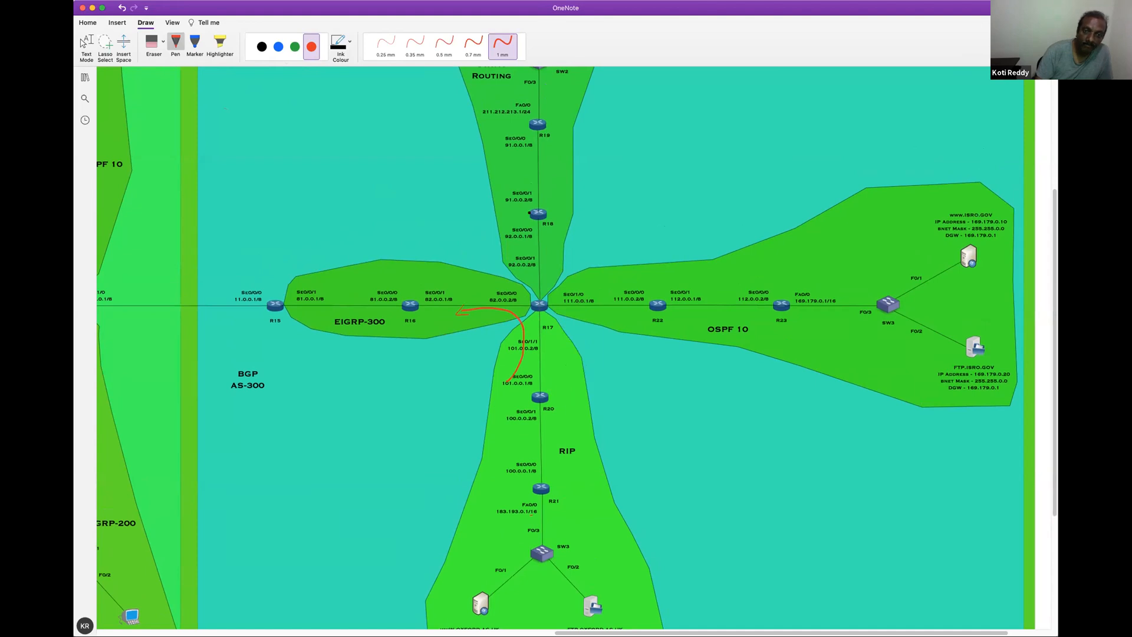
pyautogui.moveTo(538, 290); pyautogui.dragTo(482, 296)
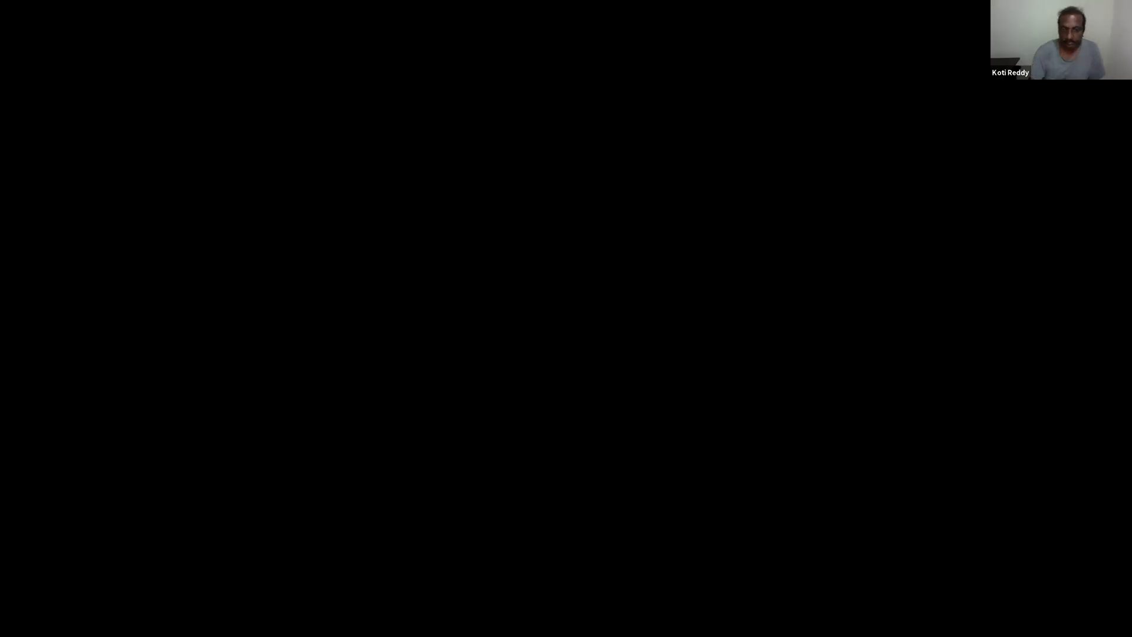
# Switch to the R17 console in Packet Tracer and enter global configuration mode with configure terminal
pyautogui.press('Return')
pyautogui.press('Return')
pyautogui.press('Return')
pyautogui.press('Return')
pyautogui.press('Return')
pyautogui.press('Return')
pyautogui.write('conf')
pyautogui.press('Tab')
pyautogui.write('t')
# Enter router configuration mode for EIGRP 300 on R17
pyautogui.press('Tab')
pyautogui.press('Return')
pyautogui.press('Return')
pyautogui.press('Return')
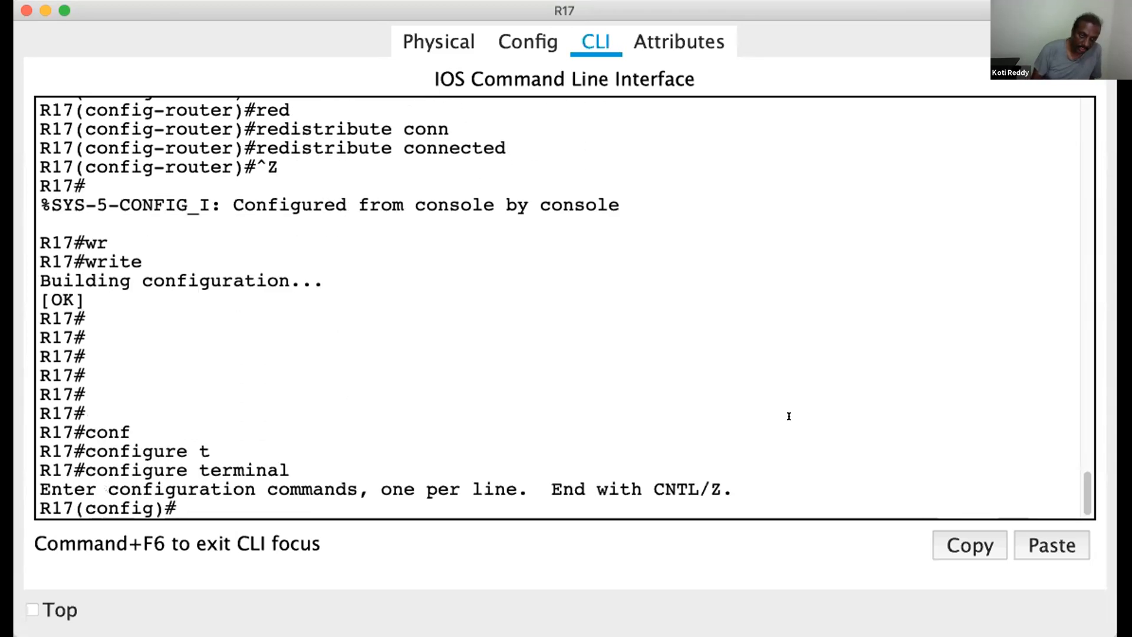
pyautogui.write('router')
pyautogui.press('Tab')
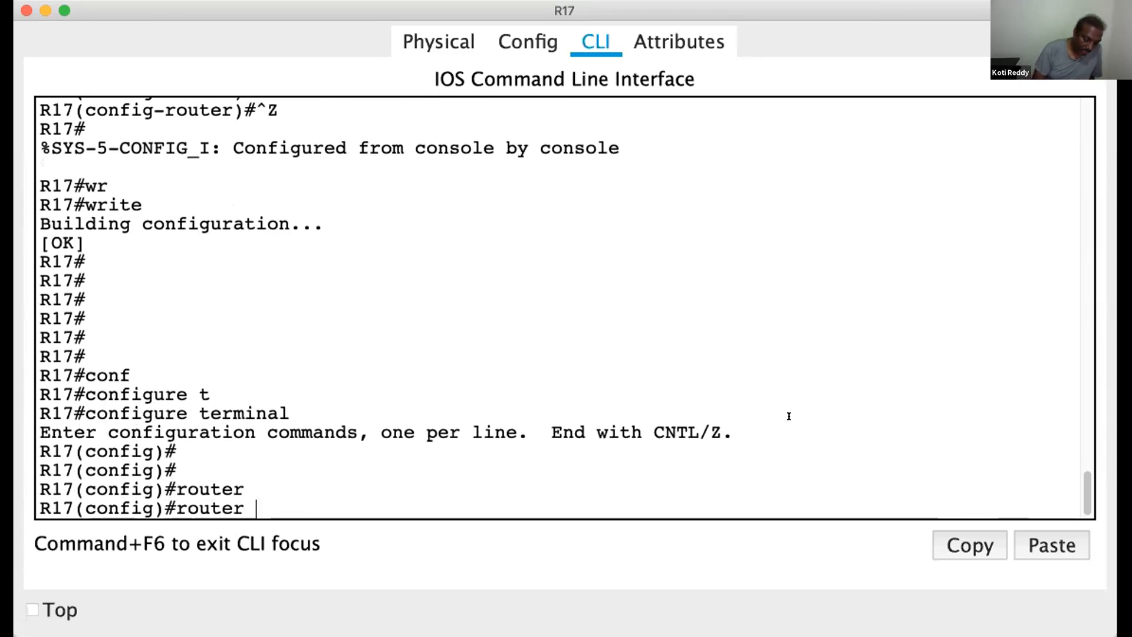
pyautogui.write('ei')
pyautogui.press('Tab')
pyautogui.write('300')
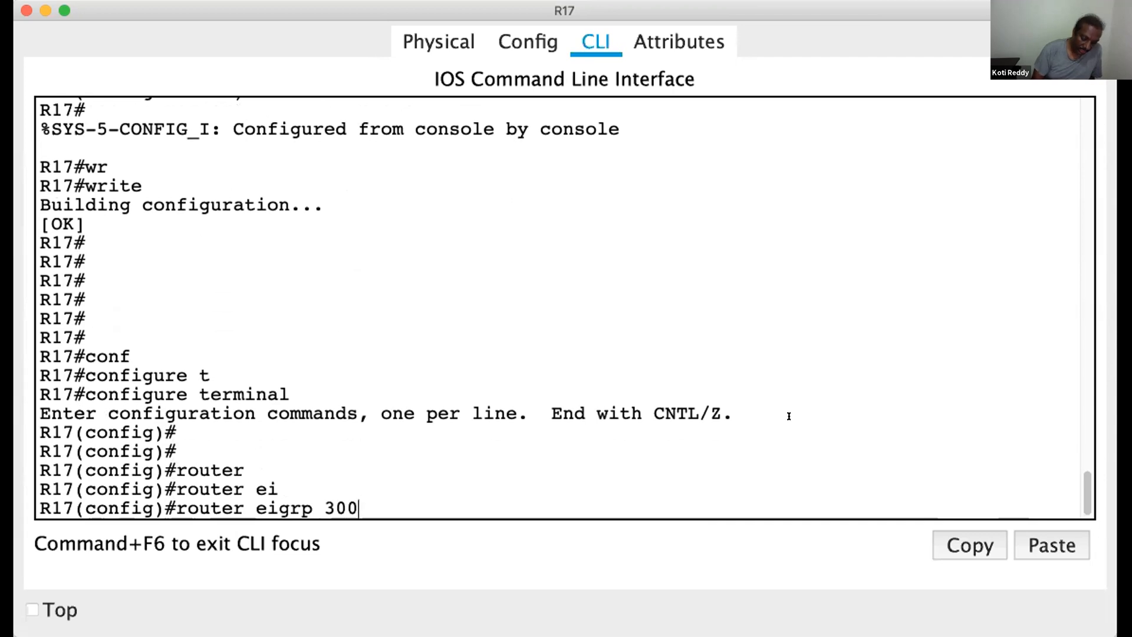
pyautogui.press('Return')
pyautogui.press('Return')
pyautogui.press('Return')
pyautogui.write('red')
pyautogui.press('Tab')
pyautogui.write('rip')
pyautogui.press('Tab')
pyautogui.write('m')
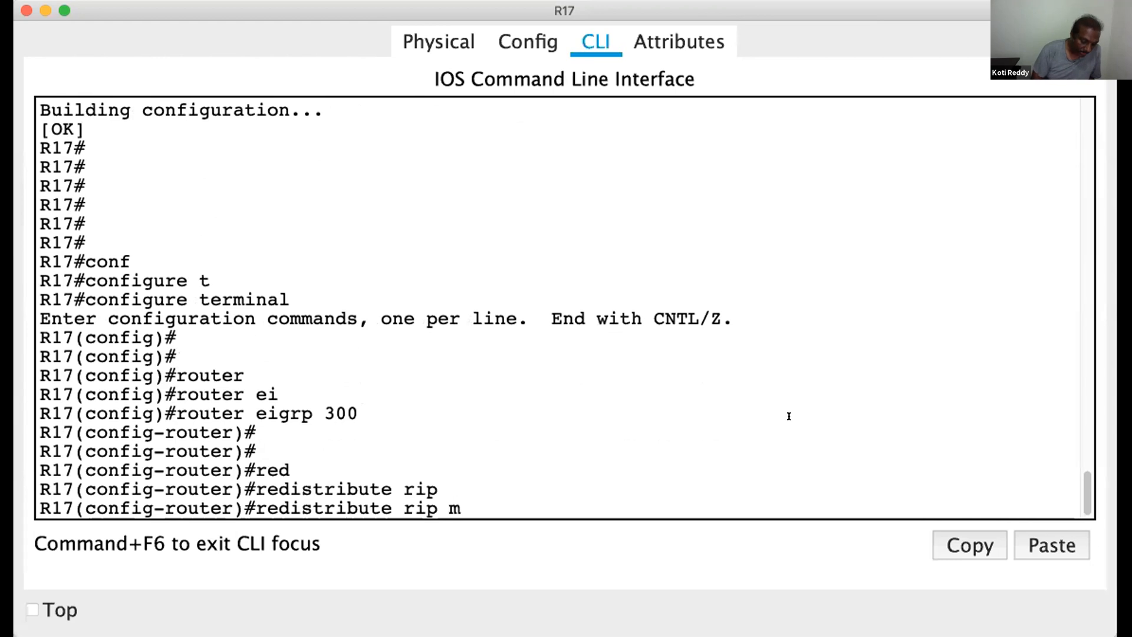
pyautogui.write('etr')
pyautogui.press('Tab')
pyautogui.write('128 ')
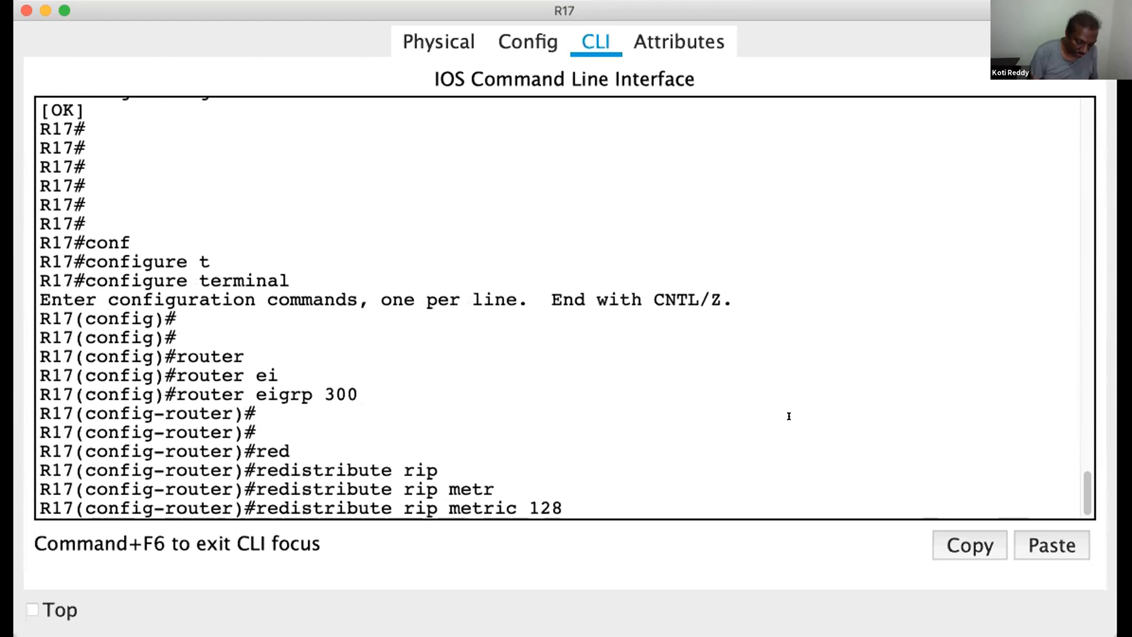
pyautogui.write('2000')
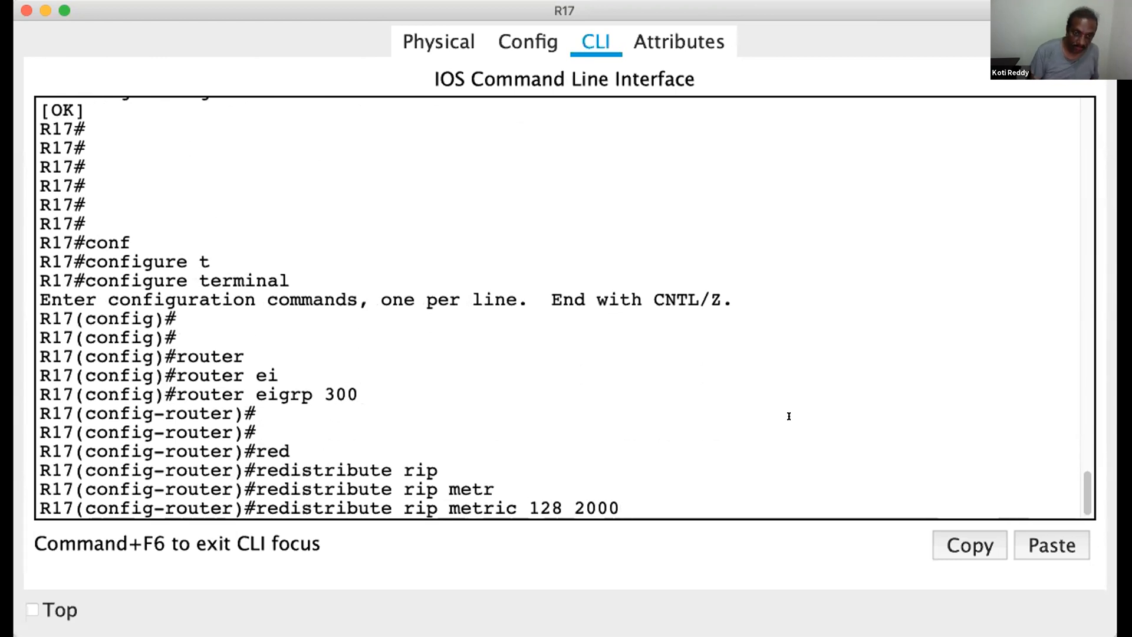
pyautogui.write('0 1')
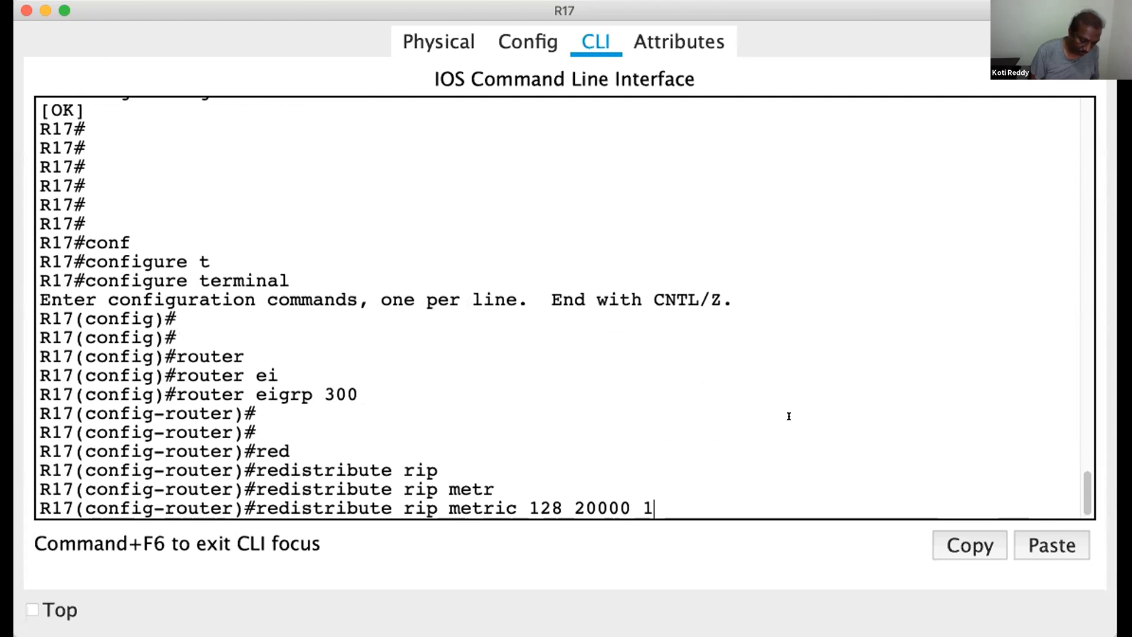
pyautogui.write('50 150 1500')
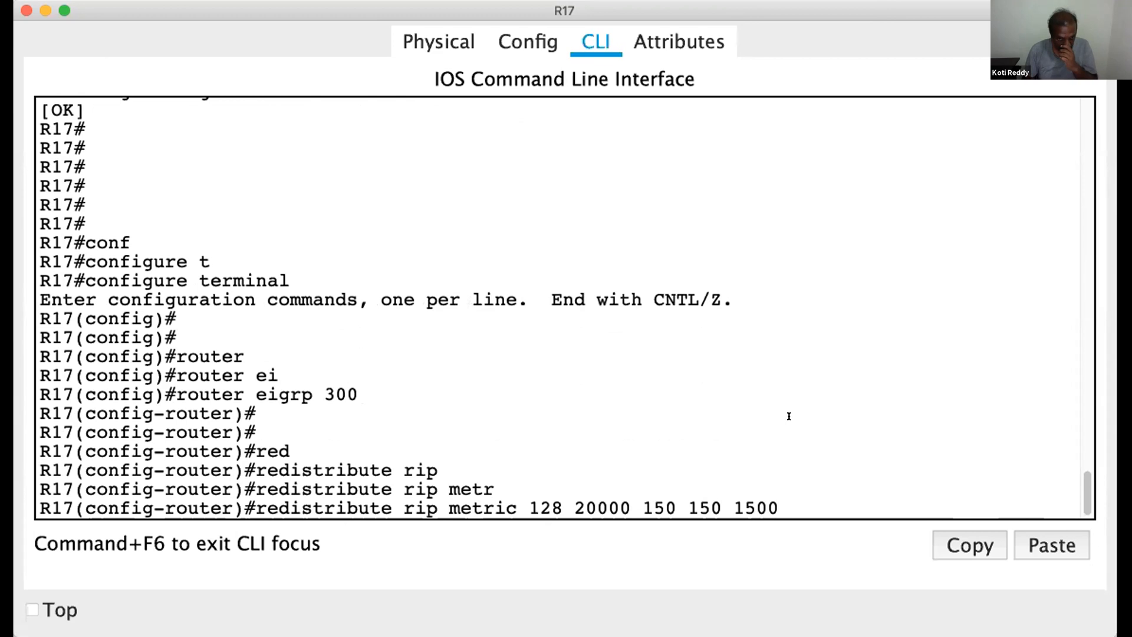
pyautogui.press('Return')
pyautogui.write('red')
pyautogui.press('Tab')
pyautogui.write('os')
pyautogui.press('Tab')
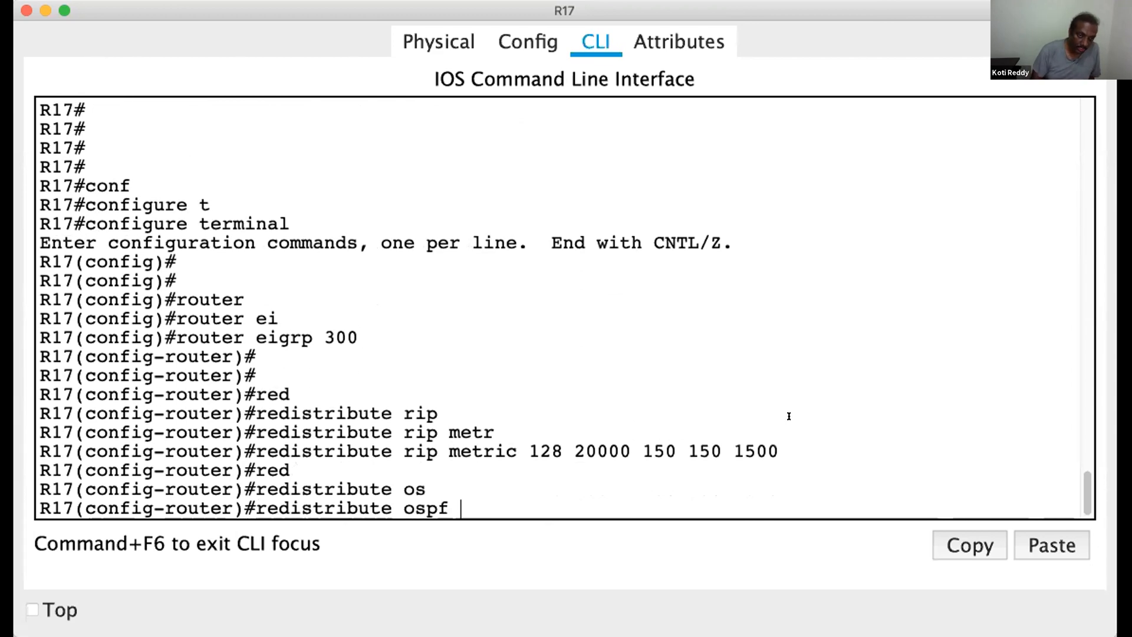
pyautogui.write('10 metr')
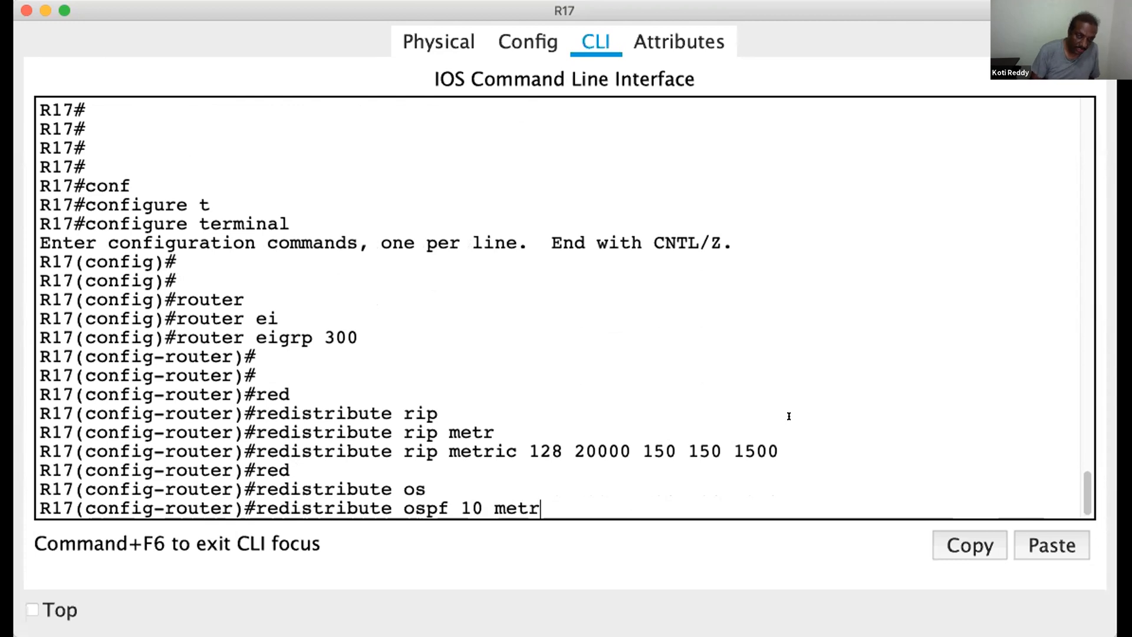
pyautogui.press('Tab')
pyautogui.write('128 20000')
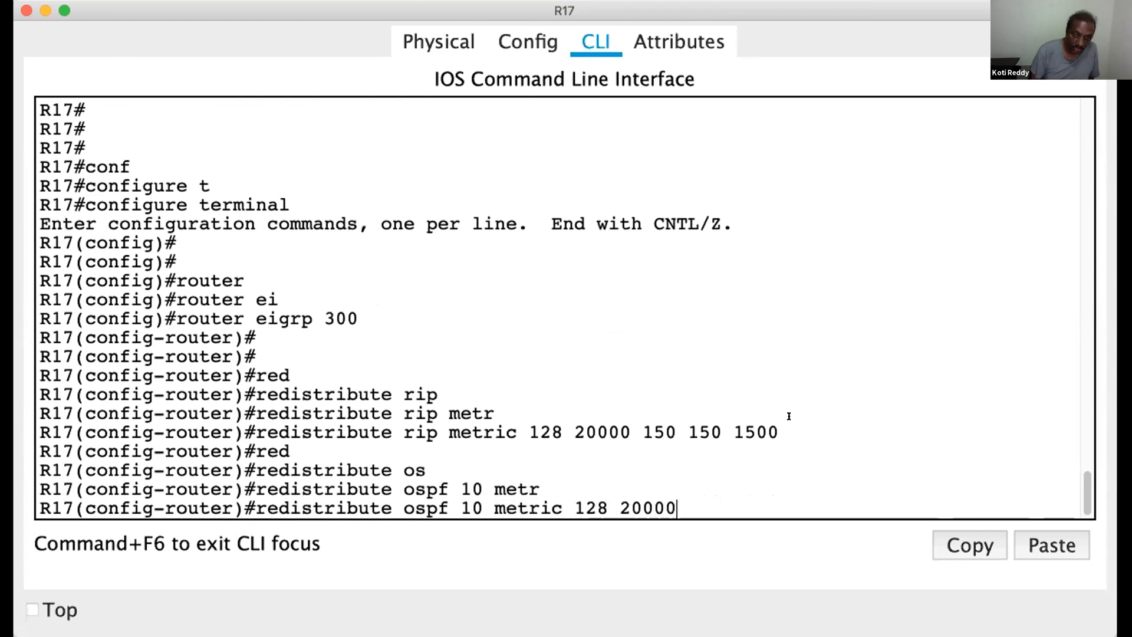
pyautogui.write(' 150')
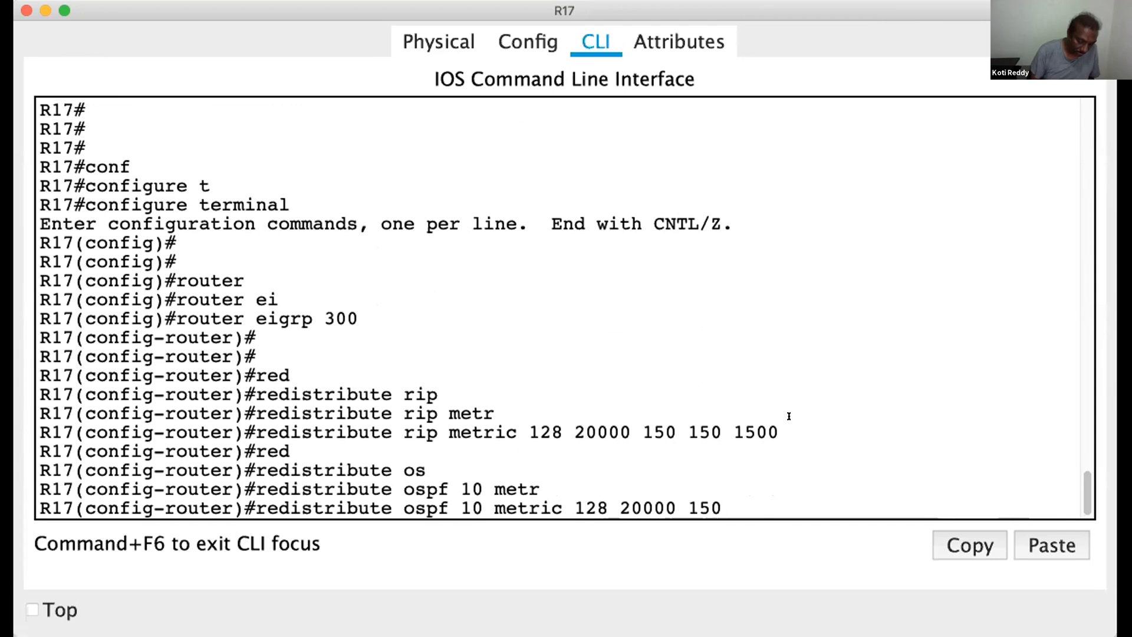
pyautogui.write(' 150 1500')
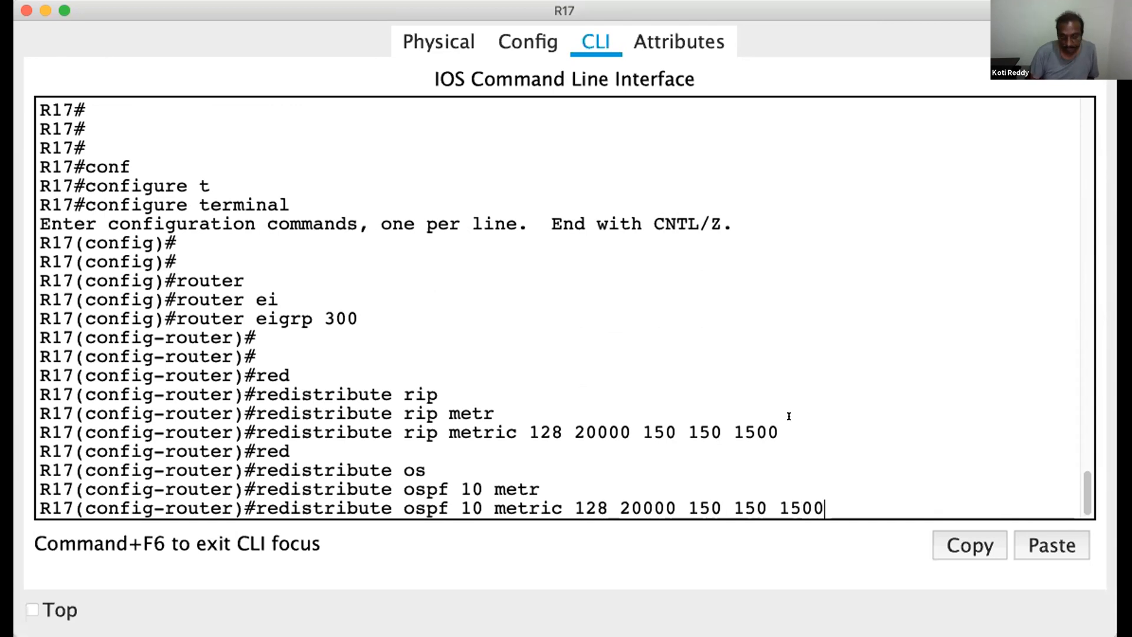
pyautogui.press('Return')
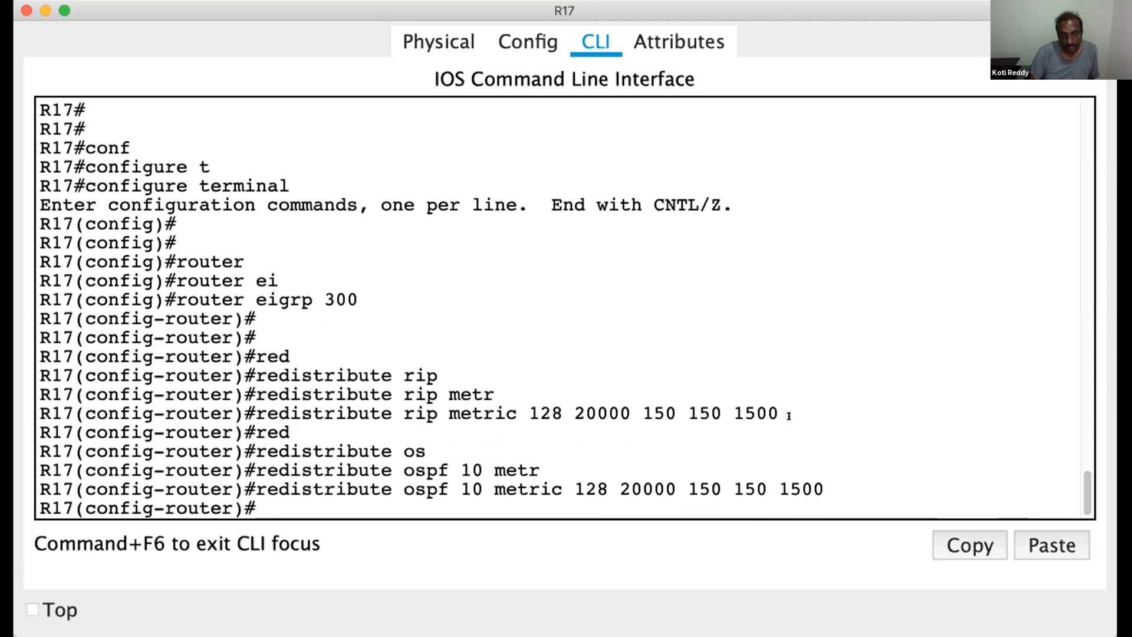
# Redistribute the static and connected routes into EIGRP 300 on R17
pyautogui.write('red')
pyautogui.press('Tab')
pyautogui.write('st')
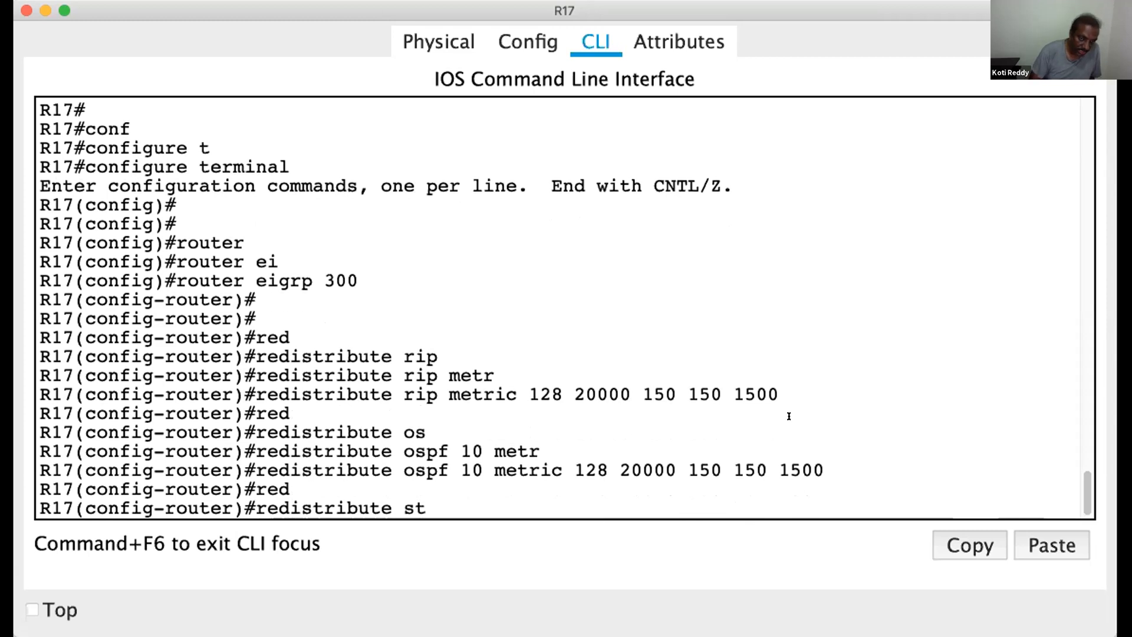
pyautogui.press('Tab')
pyautogui.press('Return')
pyautogui.write('red')
pyautogui.press('Tab')
pyautogui.write('con')
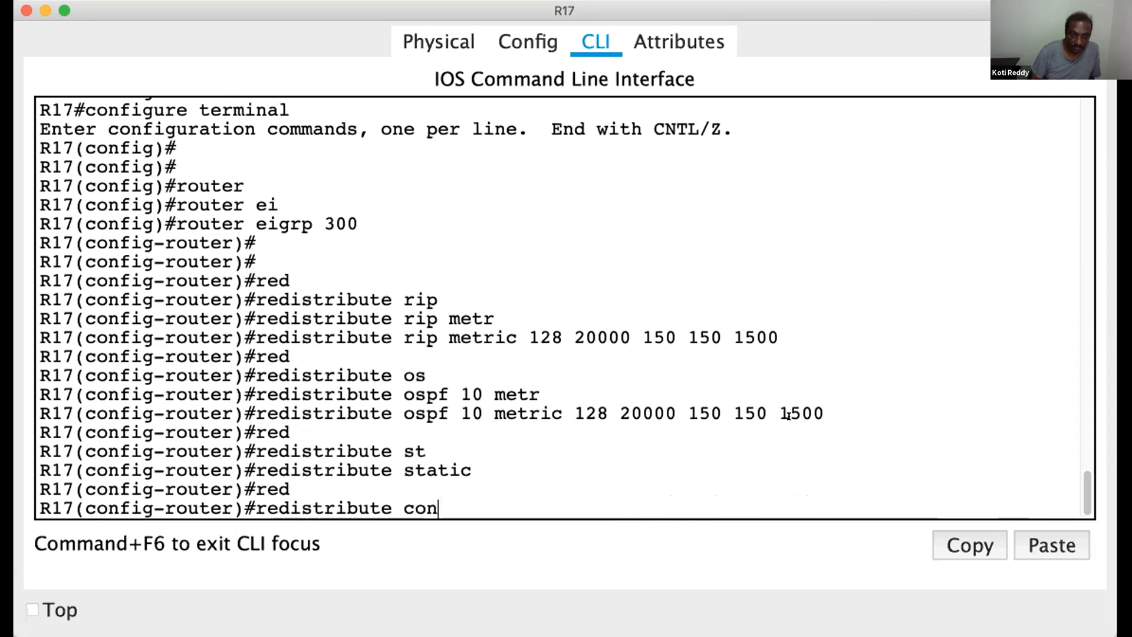
pyautogui.press('Tab')
pyautogui.press('Return')
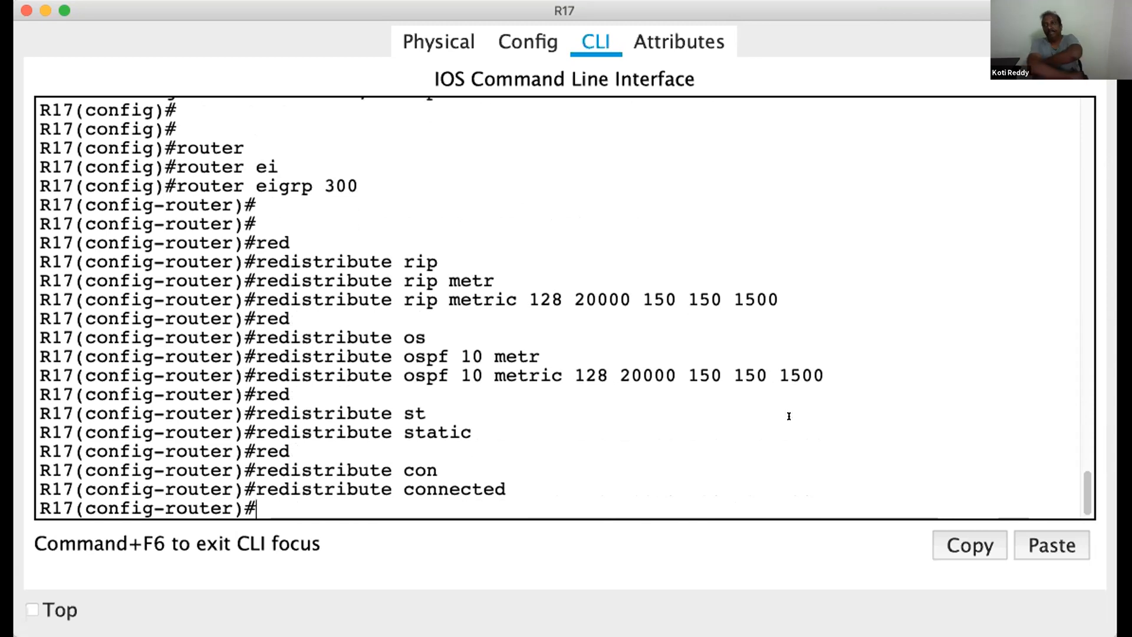
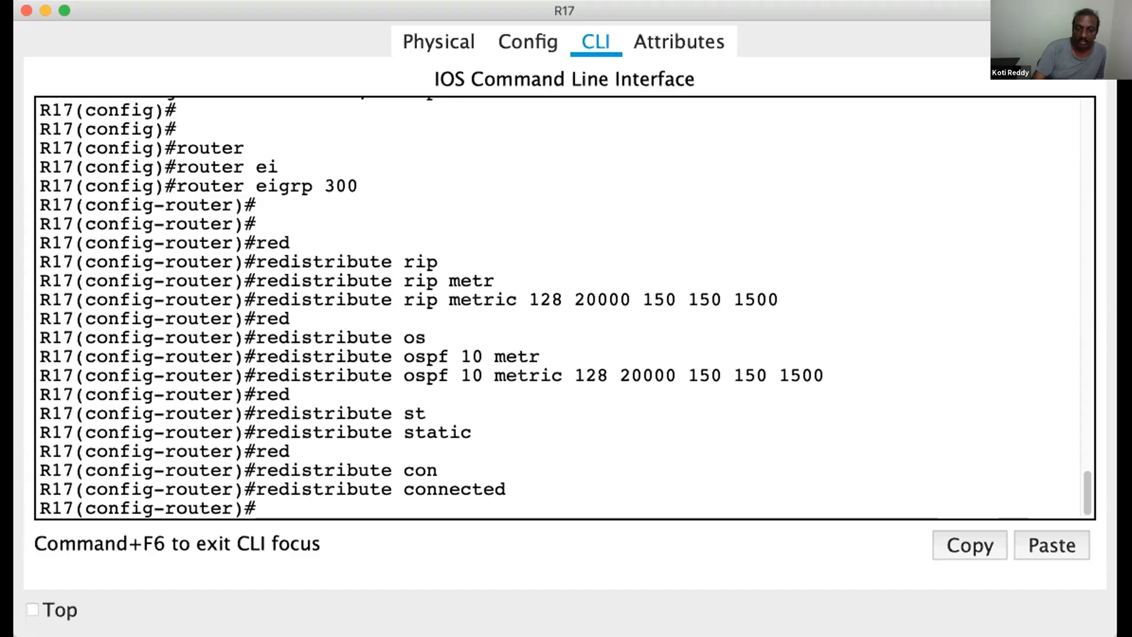
# Switch to Packet Tracer, open the command line of router R15 and enter privileged EXEC mode
pyautogui.press('super+Tab')
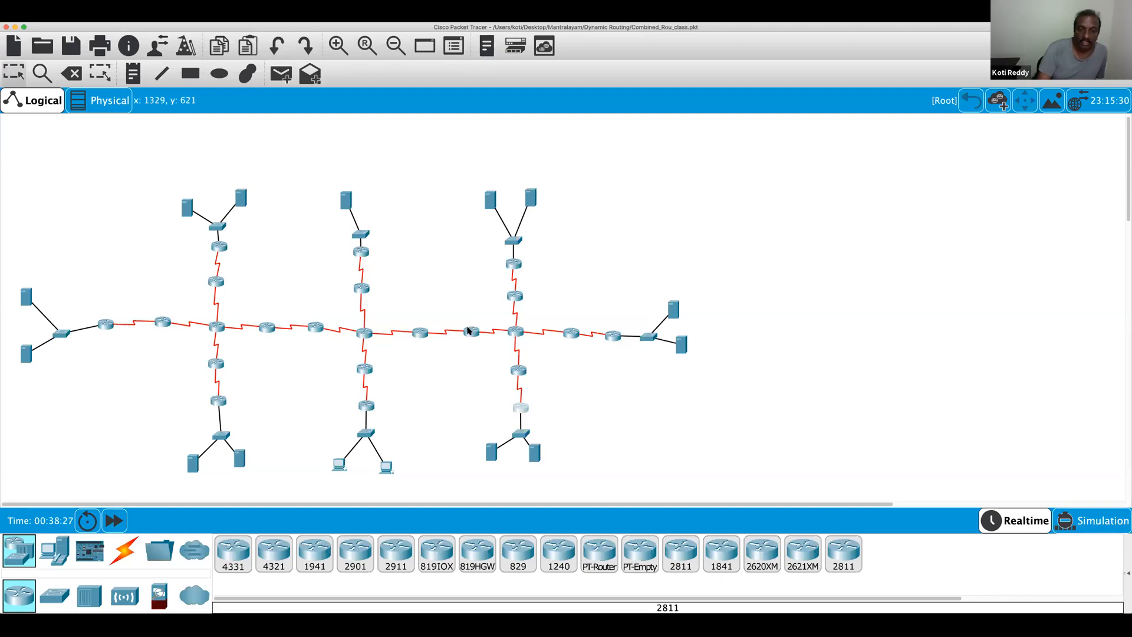
pyautogui.click(421, 334)
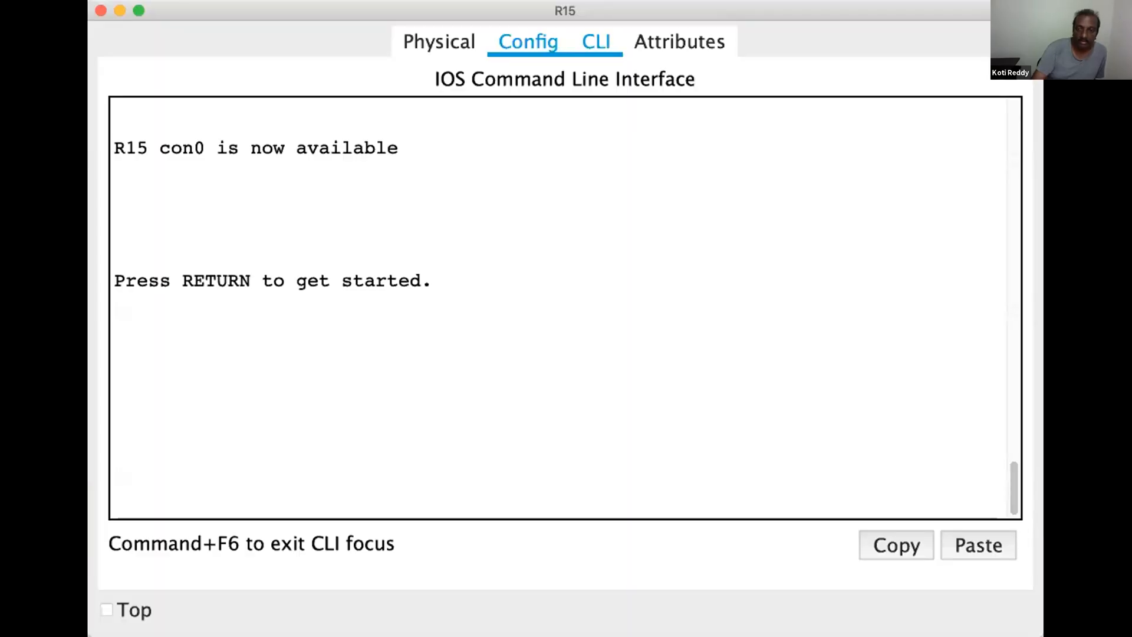
pyautogui.press('Return')
pyautogui.press('Return')
pyautogui.press('Return')
pyautogui.press('Return')
pyautogui.press('Return')
pyautogui.write('en')
pyautogui.press('Return')
pyautogui.press('Return')
pyautogui.press('Return')
pyautogui.press('Return')
pyautogui.press('Return')
# Display the IP routing table on R15
pyautogui.write('show ip route')
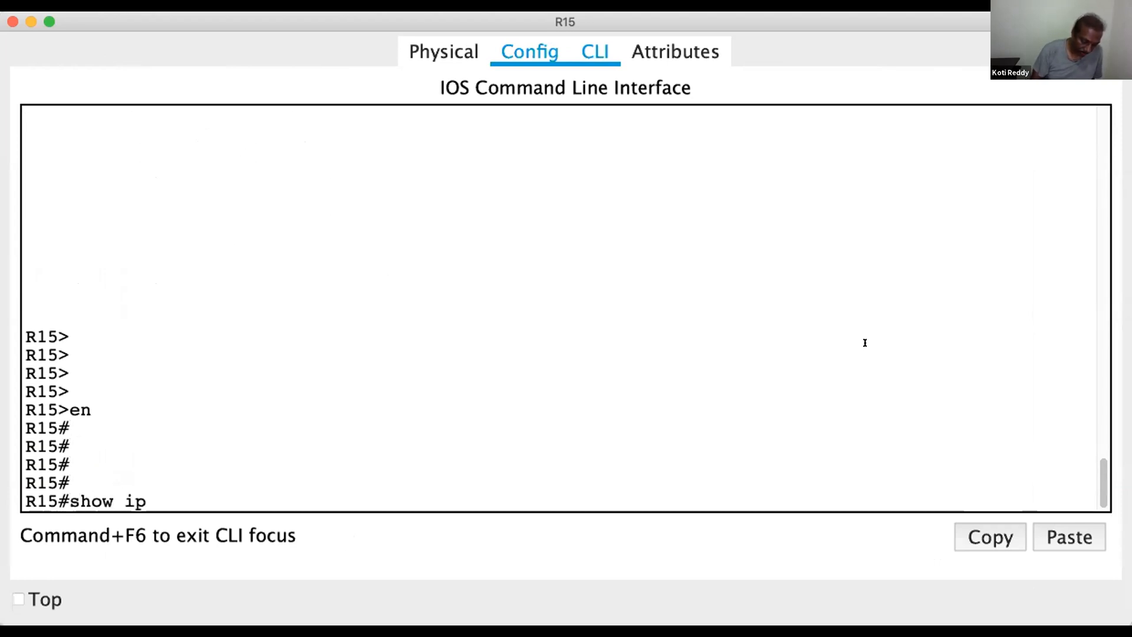
pyautogui.press('Return')
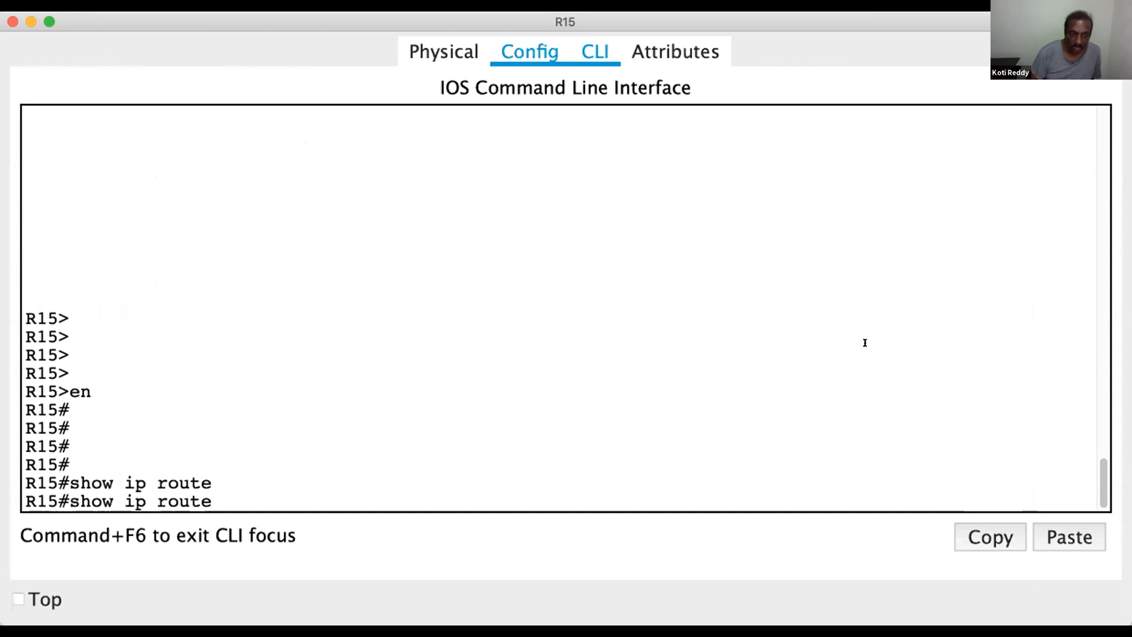
pyautogui.press('Return')
pyautogui.press('Return')
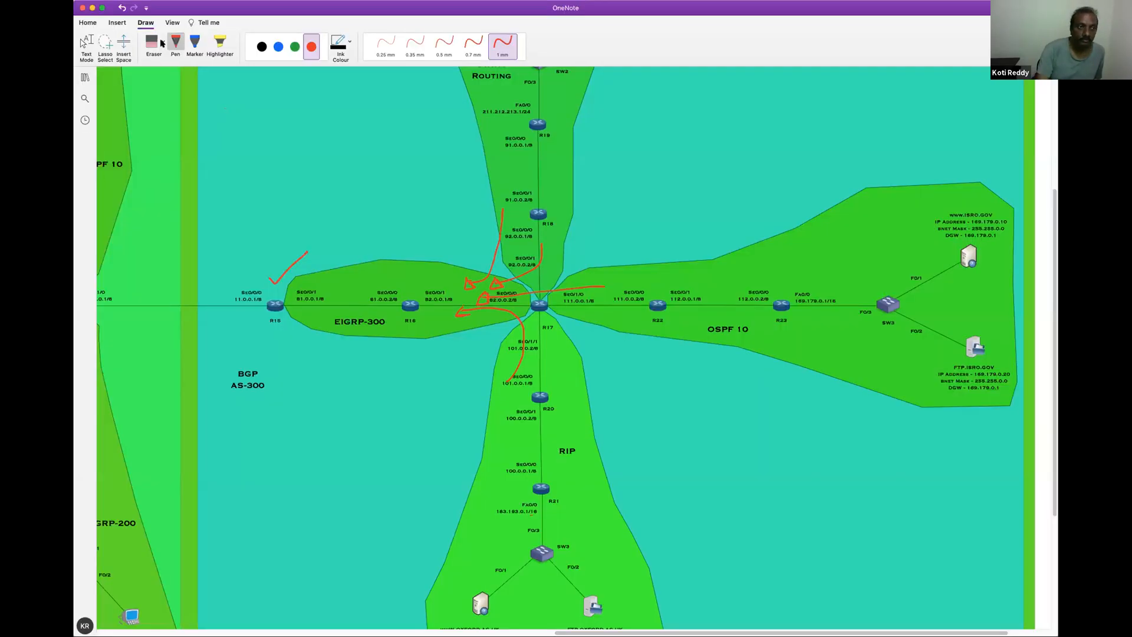
# Switch to OneNote, erase the old ink and draw red 1 mm arrows from RIP, EIGRP-300 and Static Routing into OSPF 10 around R17
pyautogui.click(157, 42)
pyautogui.moveTo(291, 256)
pyautogui.mouseDown()
pyautogui.moveTo(389, 290)
pyautogui.moveTo(501, 262)
pyautogui.moveTo(494, 302)
pyautogui.moveTo(479, 298)
pyautogui.moveTo(483, 316)
pyautogui.mouseUp()
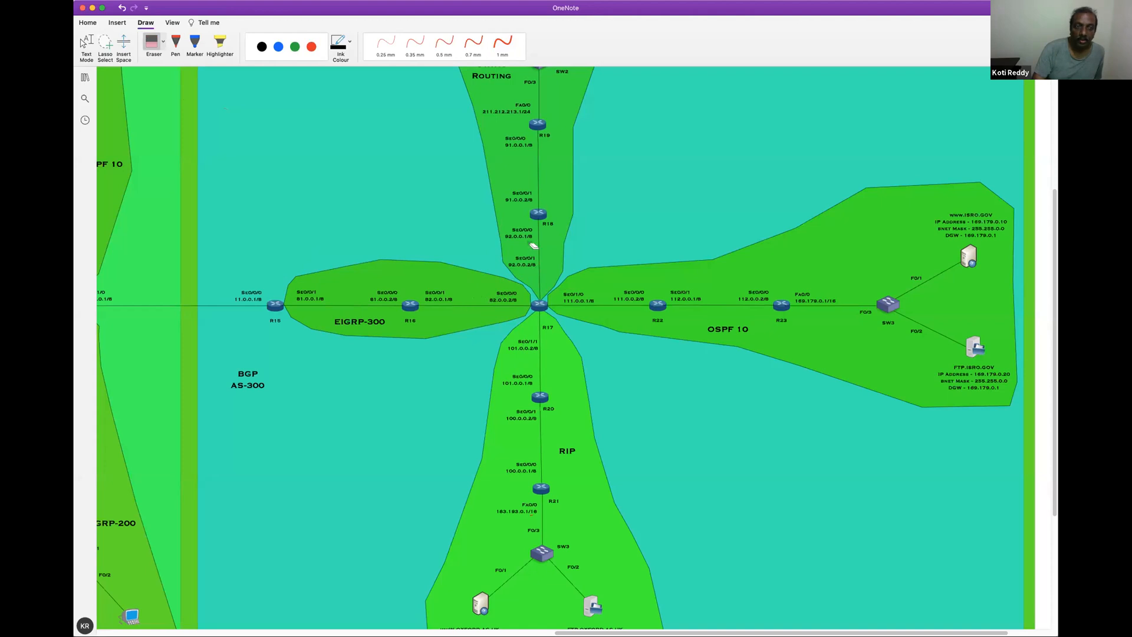
pyautogui.click(311, 46)
pyautogui.click(502, 44)
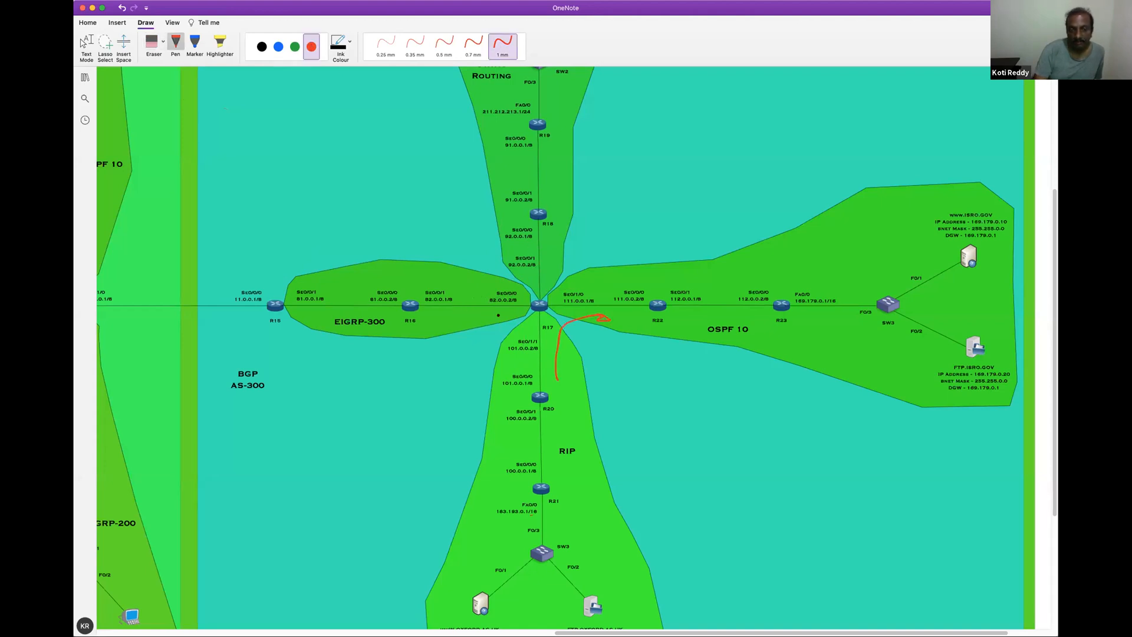
pyautogui.moveTo(559, 309); pyautogui.dragTo(613, 307)
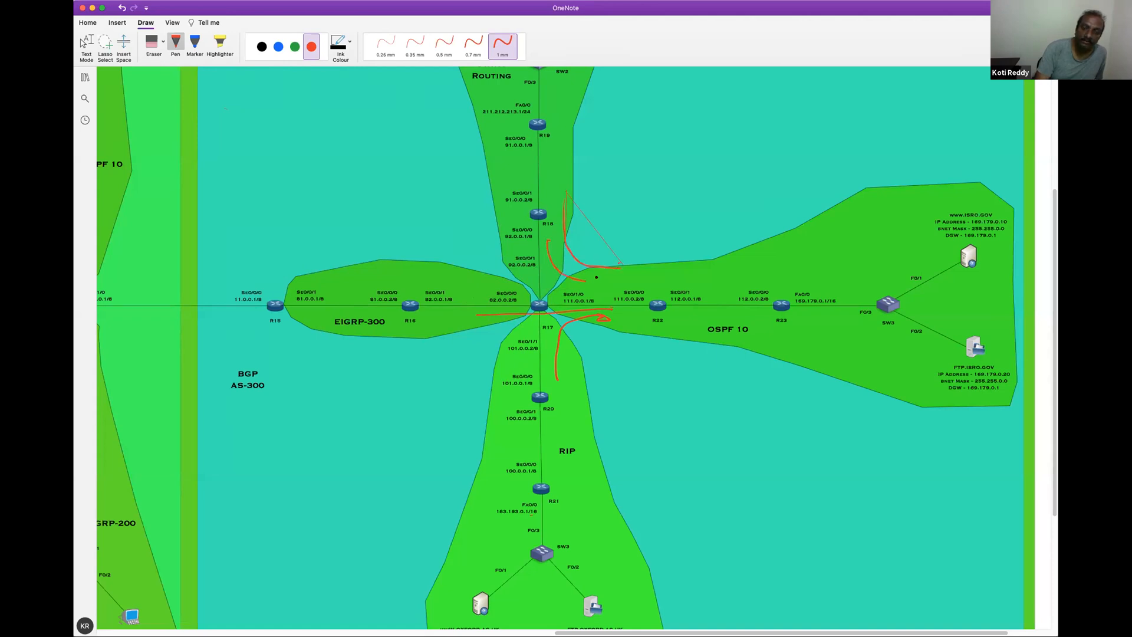
pyautogui.moveTo(619, 264); pyautogui.dragTo(620, 277)
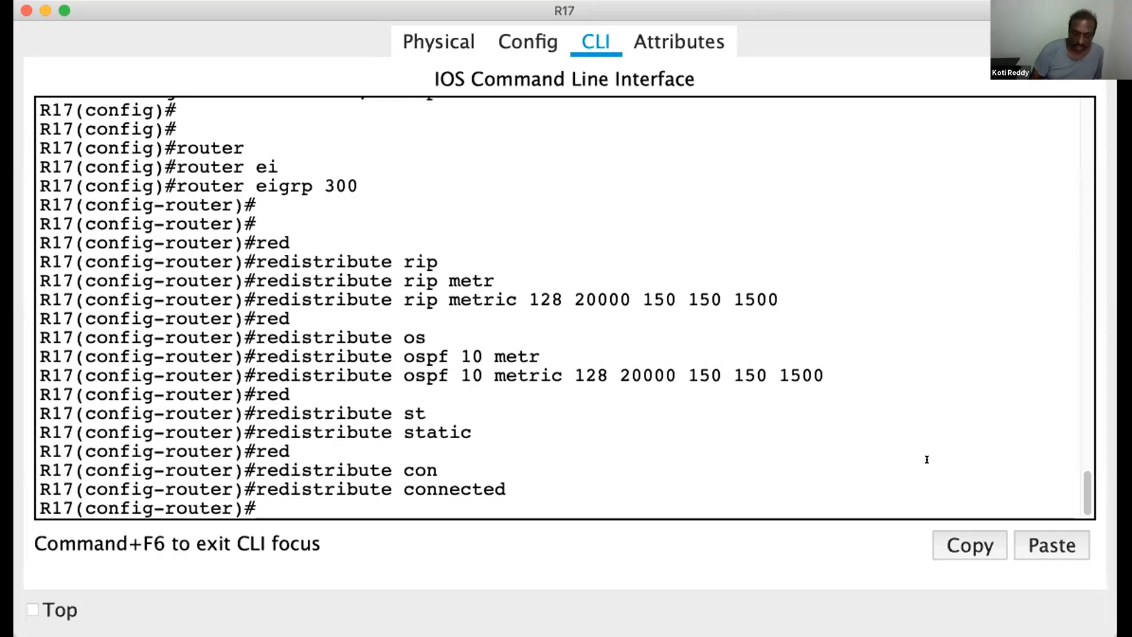
# Return to R17's command line in Packet Tracer, leave EIGRP configuration and enter router configuration mode for OSPF process 10
pyautogui.press('Return')
pyautogui.press('Return')
pyautogui.press('Return')
pyautogui.press('Return')
pyautogui.press('Return')
pyautogui.write('exit')
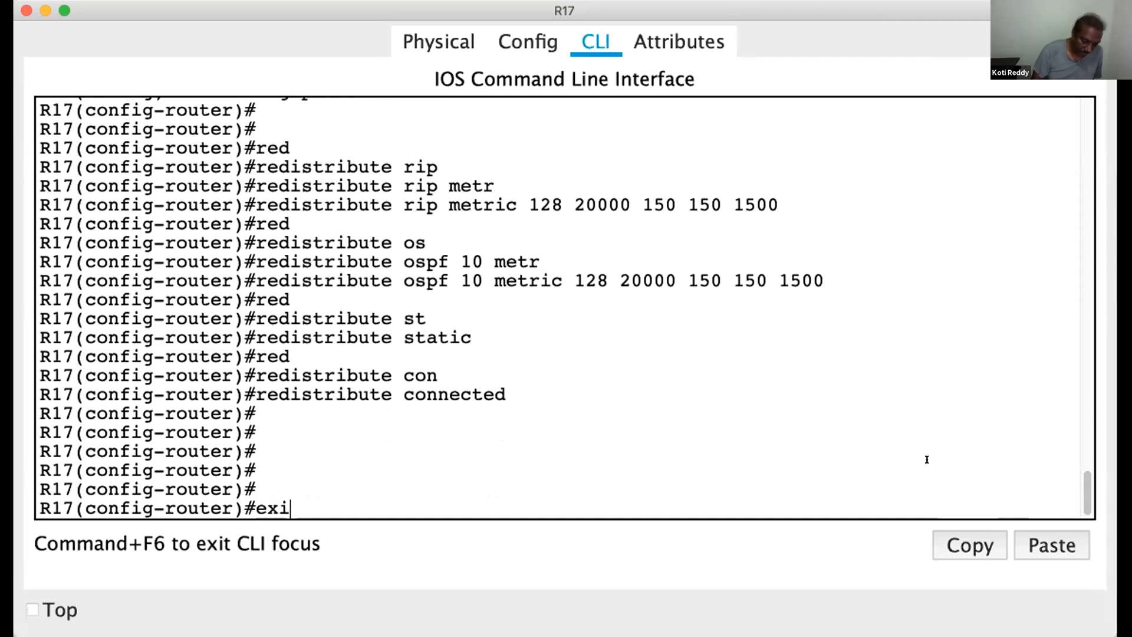
pyautogui.press('Return')
pyautogui.press('Return')
pyautogui.press('Return')
pyautogui.write('rout')
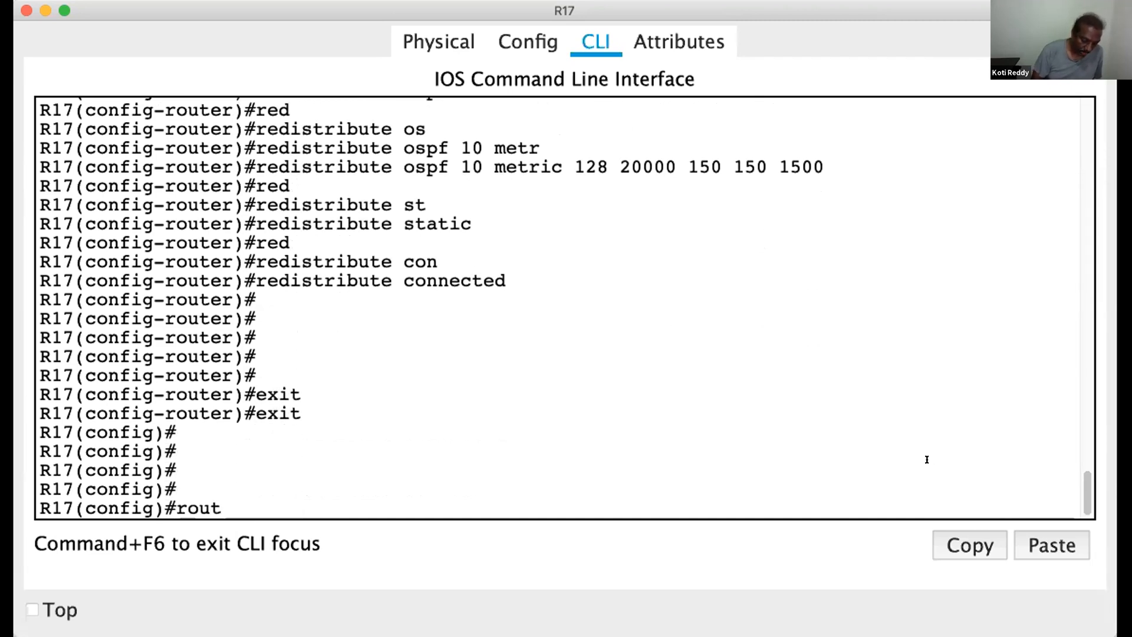
pyautogui.press('Tab')
pyautogui.write('os')
pyautogui.press('Tab')
pyautogui.write('10')
pyautogui.press('Return')
pyautogui.press('Return')
pyautogui.press('Return')
# Redistribute RIP routes into OSPF 10 on R17
pyautogui.write('red')
pyautogui.press('Tab')
pyautogui.write('rip')
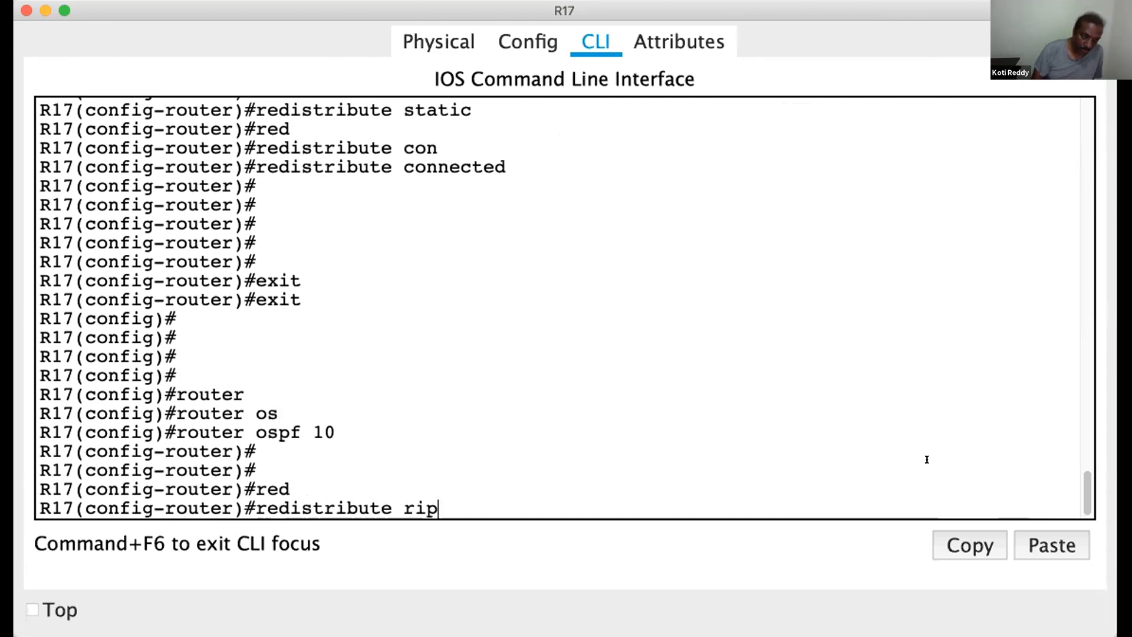
pyautogui.press('Tab')
pyautogui.press('Return')
# Redistribute EIGRP 300 routes into OSPF 10 on R17
pyautogui.write('red')
pyautogui.press('Tab')
pyautogui.write('ei')
pyautogui.press('Tab')
pyautogui.write('300')
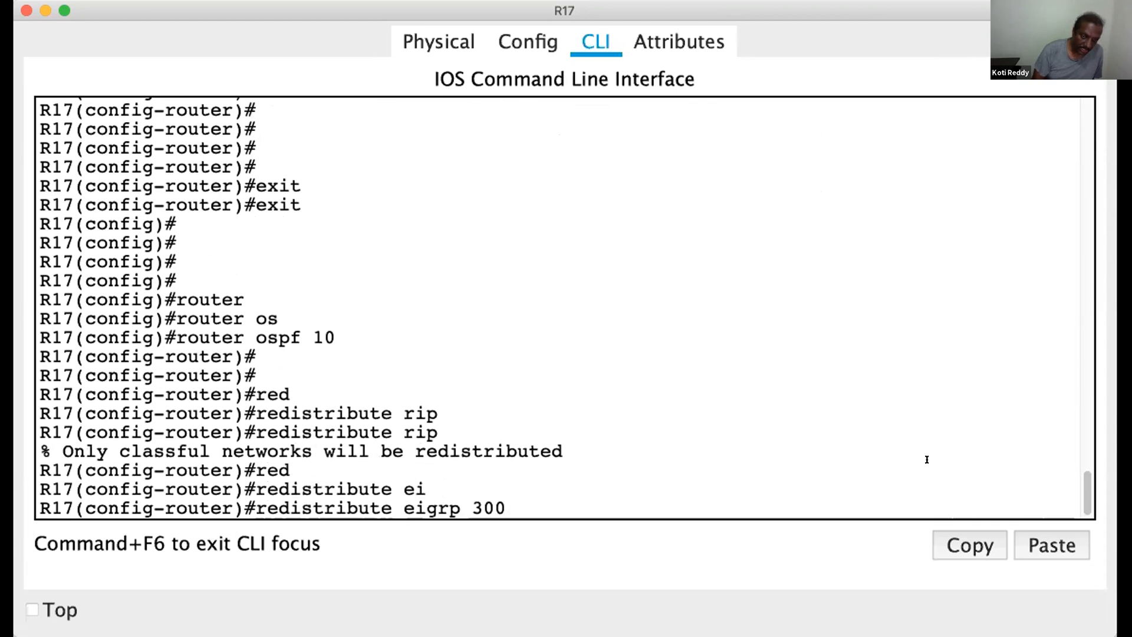
pyautogui.press('Tab')
pyautogui.press('Return')
# Redistribute the static and connected routes into OSPF 10 on R17
pyautogui.write('red')
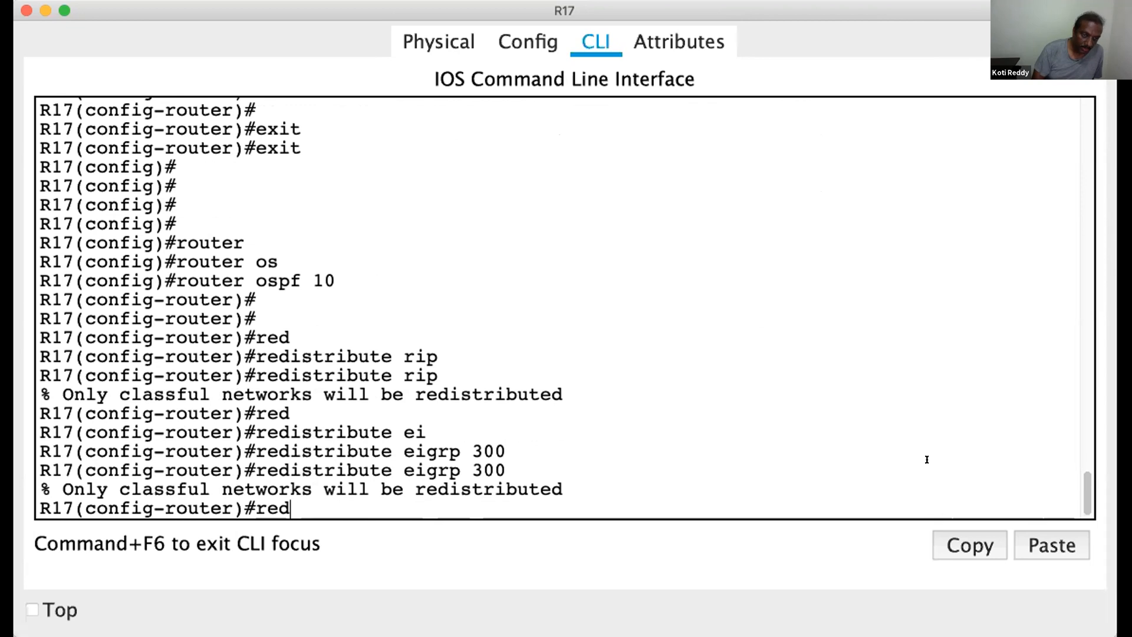
pyautogui.press('Tab')
pyautogui.write('st')
pyautogui.press('Tab')
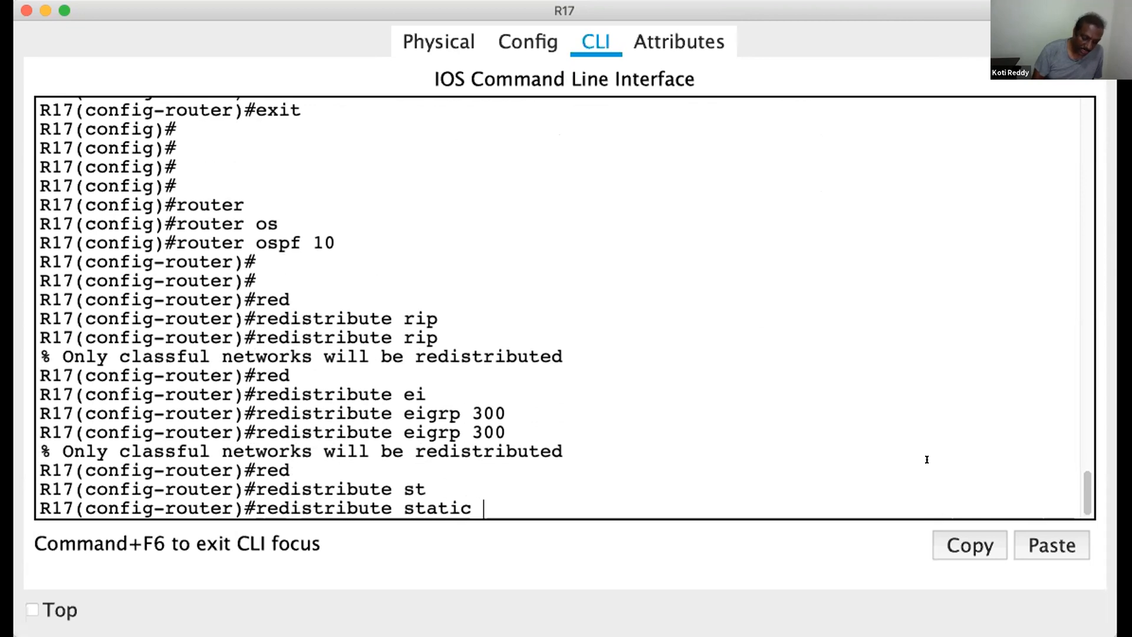
pyautogui.press('Return')
pyautogui.write('red')
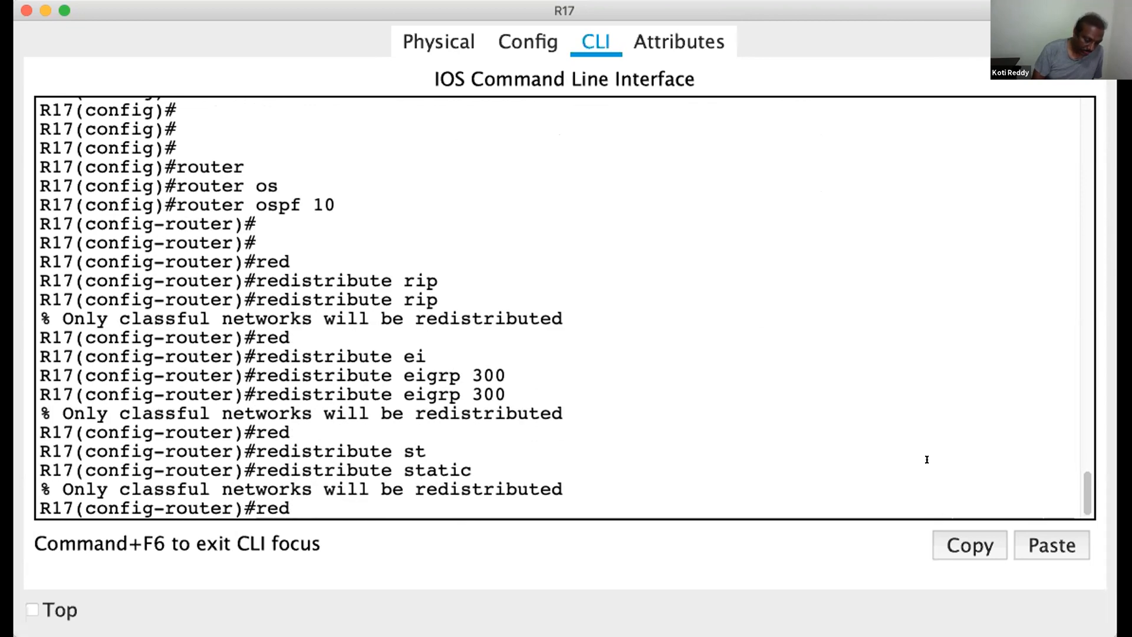
pyautogui.press('Tab')
pyautogui.write('co')
pyautogui.press('Tab')
pyautogui.press('Return')
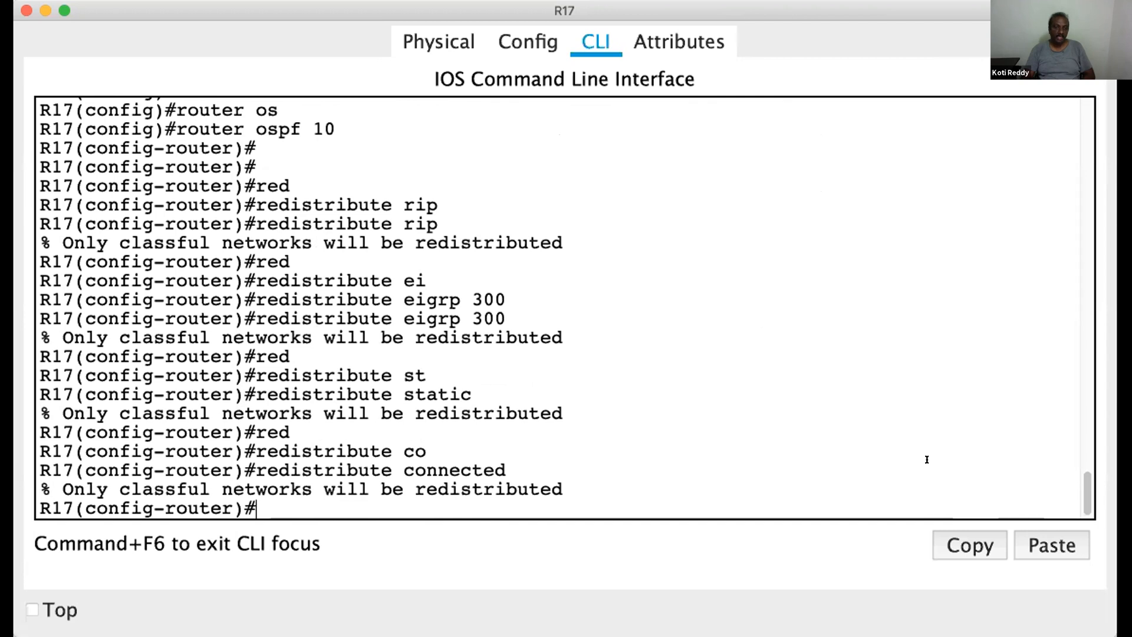
# Leave configuration mode on R17 and save its running configuration with wr
pyautogui.press('Return')
pyautogui.press('Return')
pyautogui.press('Return')
pyautogui.press('Return')
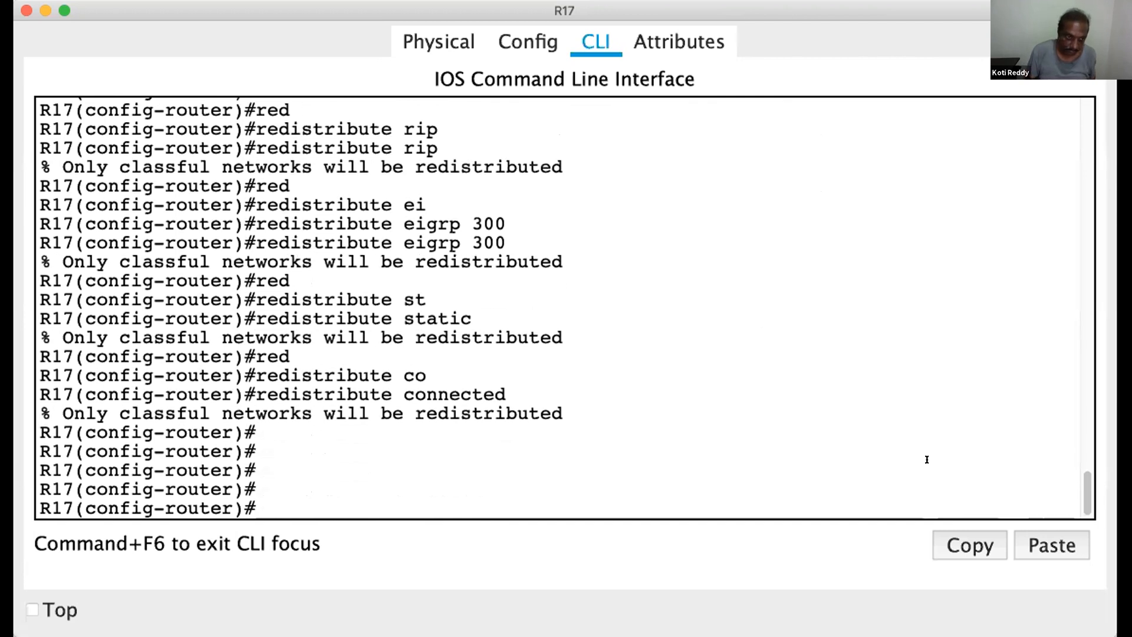
pyautogui.press('Return')
pyautogui.press('Return')
pyautogui.hotkey('ctrl', 'z')
pyautogui.press('Return')
pyautogui.press('Return')
pyautogui.press('Return')
pyautogui.write('w')
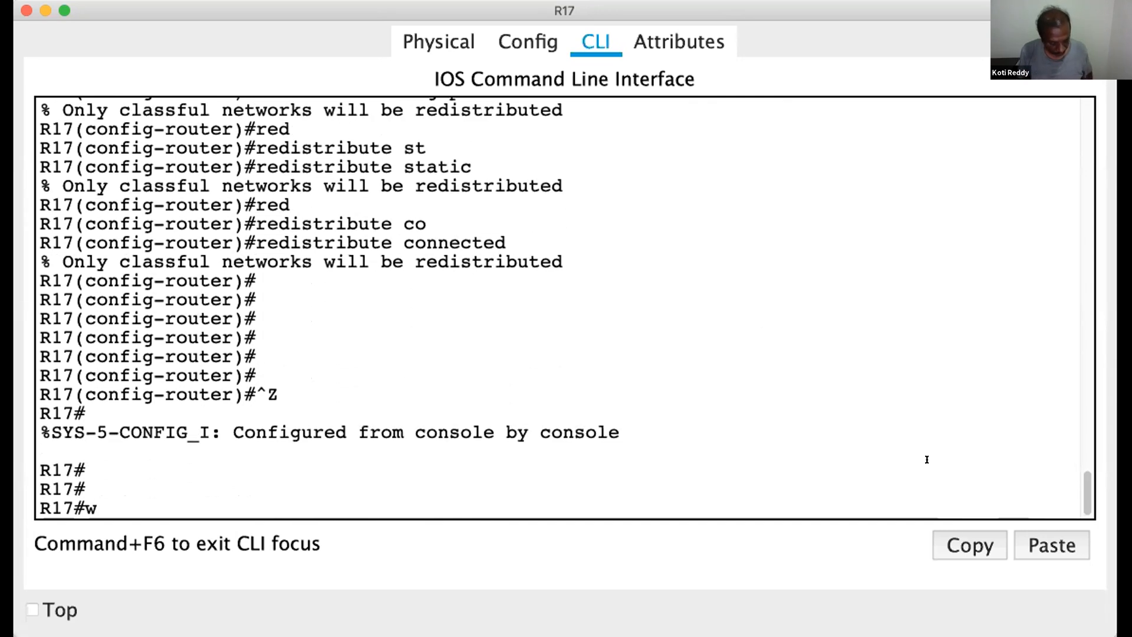
pyautogui.write('r')
pyautogui.press('Return')
pyautogui.press('Return')
pyautogui.press('Return')
pyautogui.press('Return')
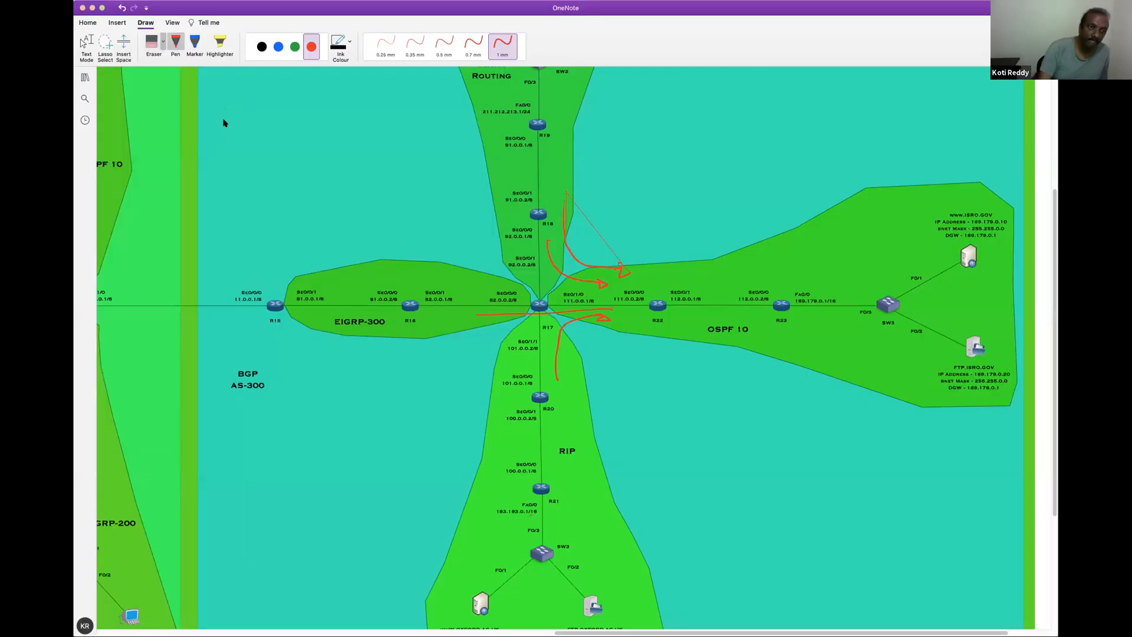
# Switch to the OneNote diagram and erase the red arrows pointing into OSPF 10
pyautogui.click(153, 43)
pyautogui.moveTo(596, 219)
pyautogui.mouseDown()
pyautogui.moveTo(562, 264)
pyautogui.moveTo(588, 233)
pyautogui.moveTo(588, 326)
pyautogui.moveTo(606, 320)
pyautogui.mouseUp()
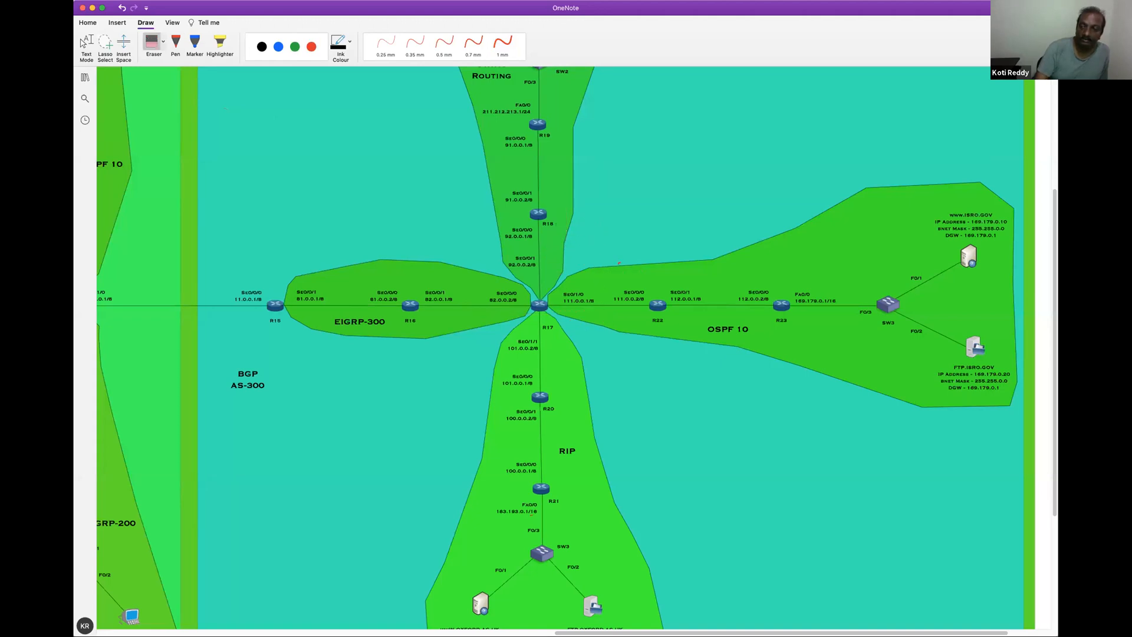
pyautogui.scroll(5, 1050, 281)
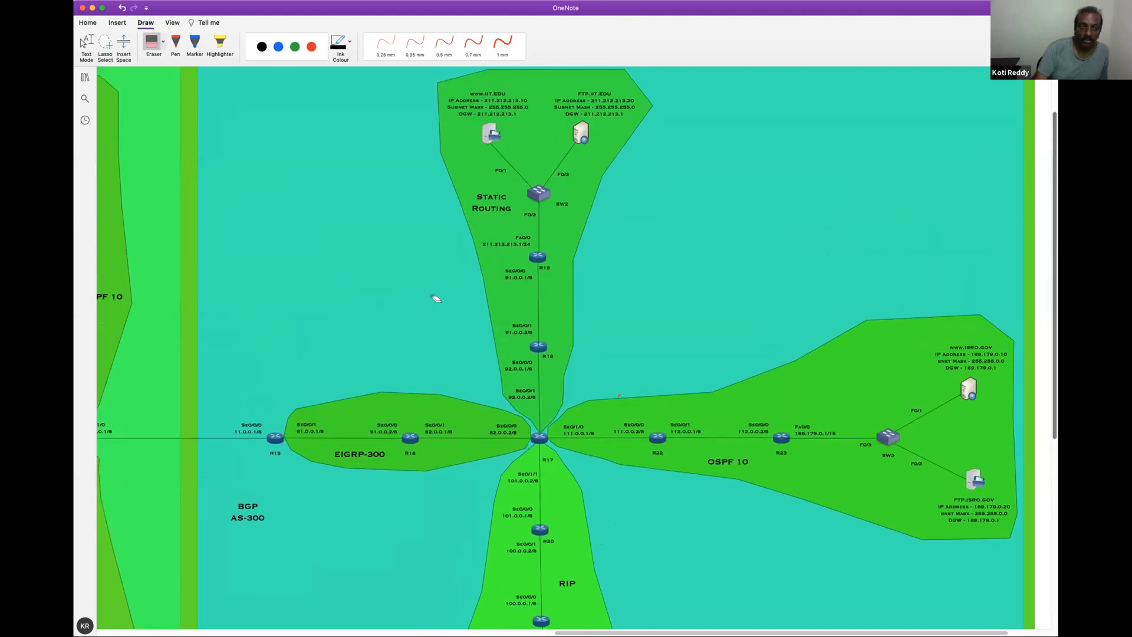
pyautogui.click(311, 47)
pyautogui.click(502, 45)
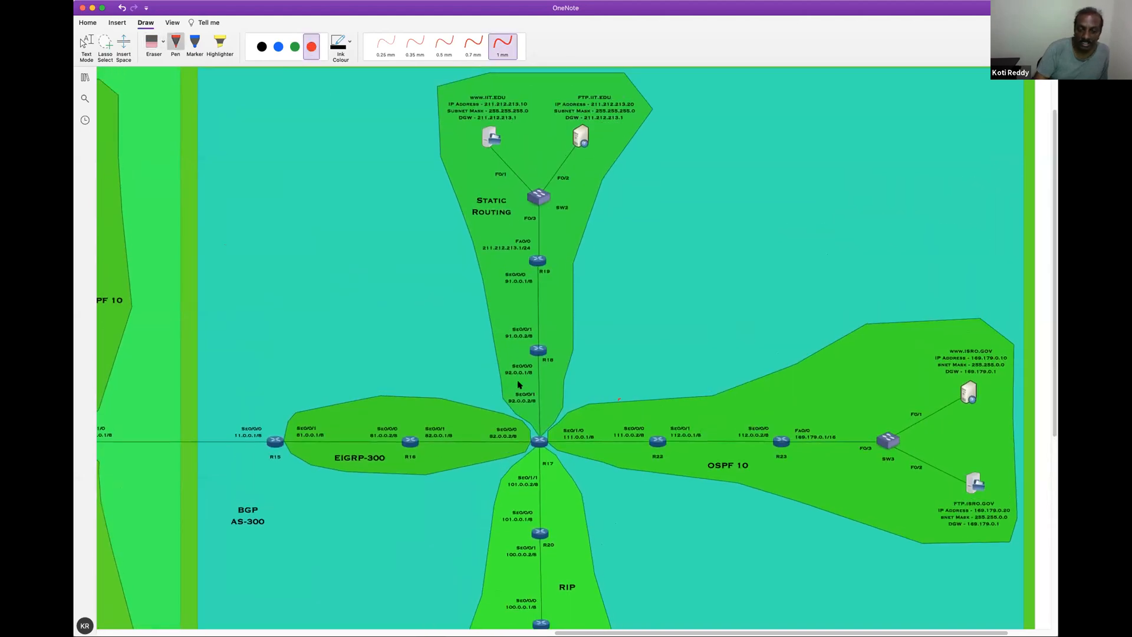
pyautogui.moveTo(447, 423); pyautogui.dragTo(485, 415)
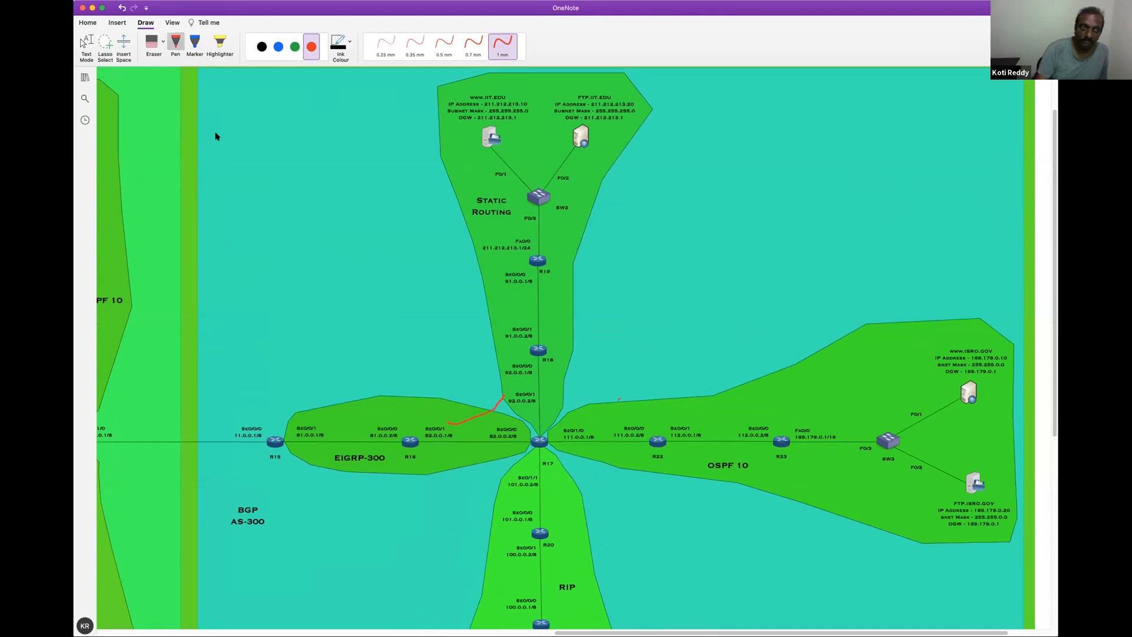
pyautogui.click(156, 42)
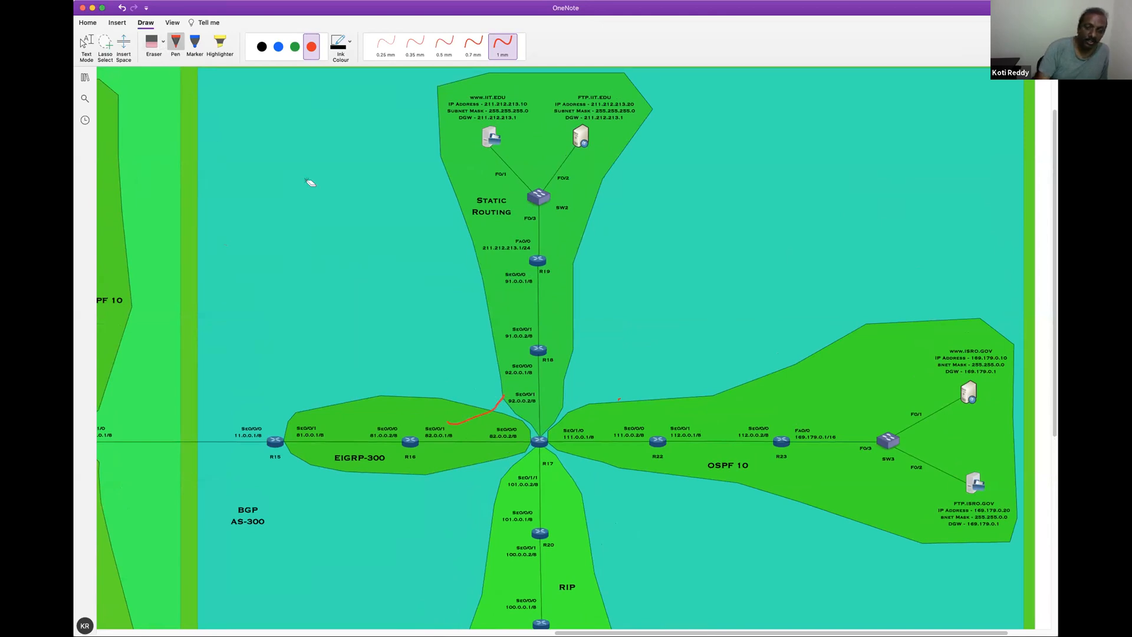
pyautogui.moveTo(498, 407); pyautogui.dragTo(477, 384)
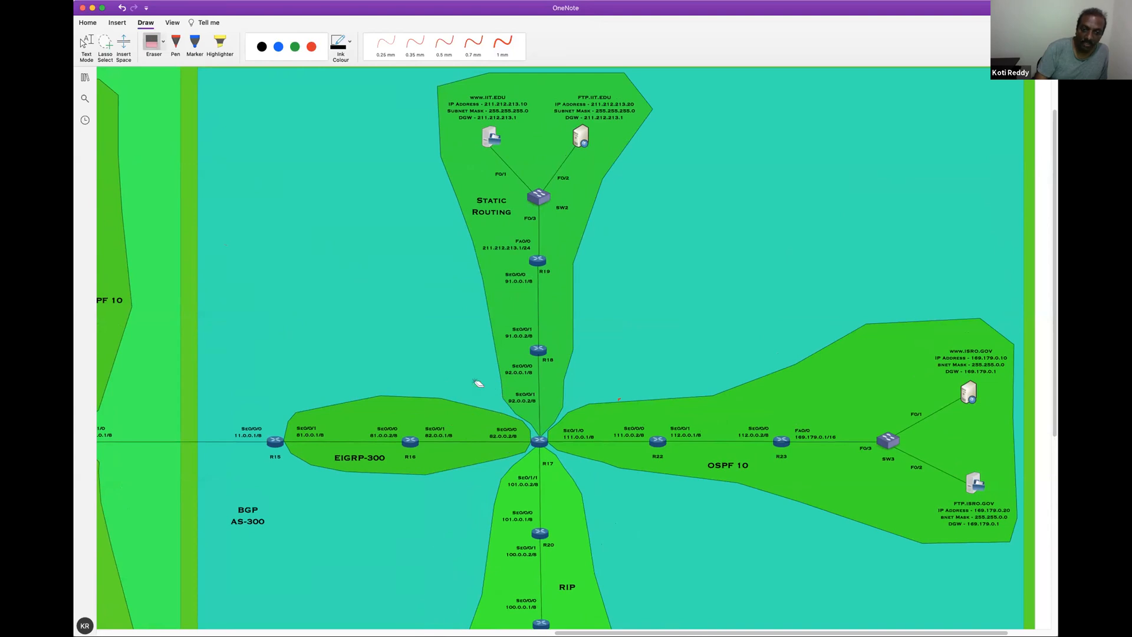
# Mark R18 and the EIGRP-300, OSPF 10 and RIP links with red 1 mm pen strokes, including one beside the RIP area's switch
pyautogui.click(311, 46)
pyautogui.click(502, 43)
pyautogui.moveTo(560, 352); pyautogui.dragTo(603, 326)
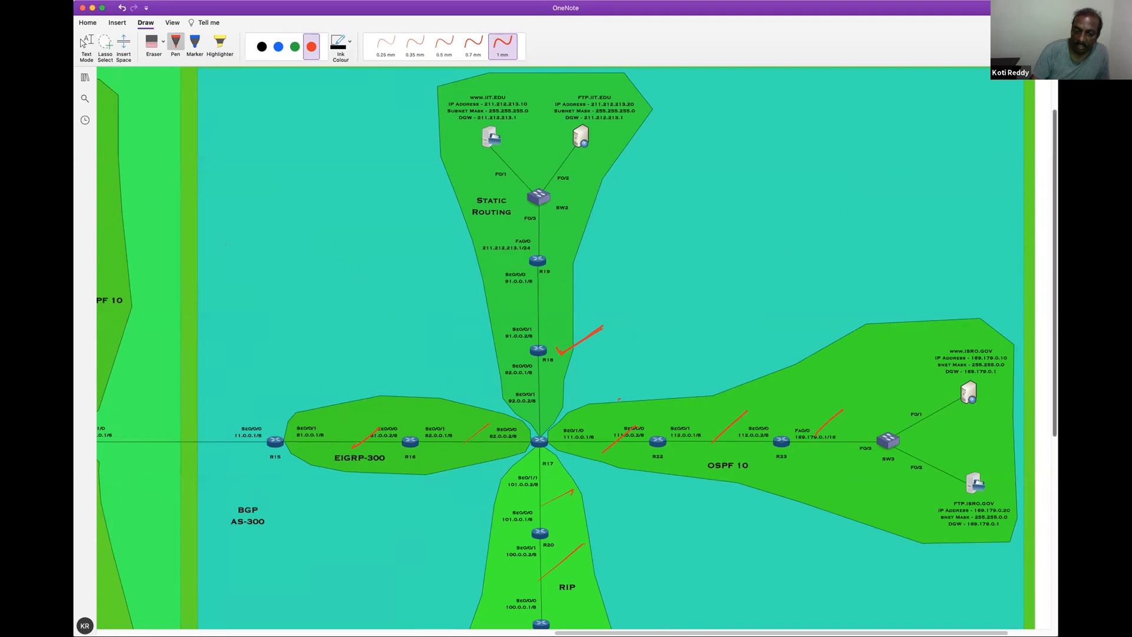
pyautogui.scroll(-5, 560, 348)
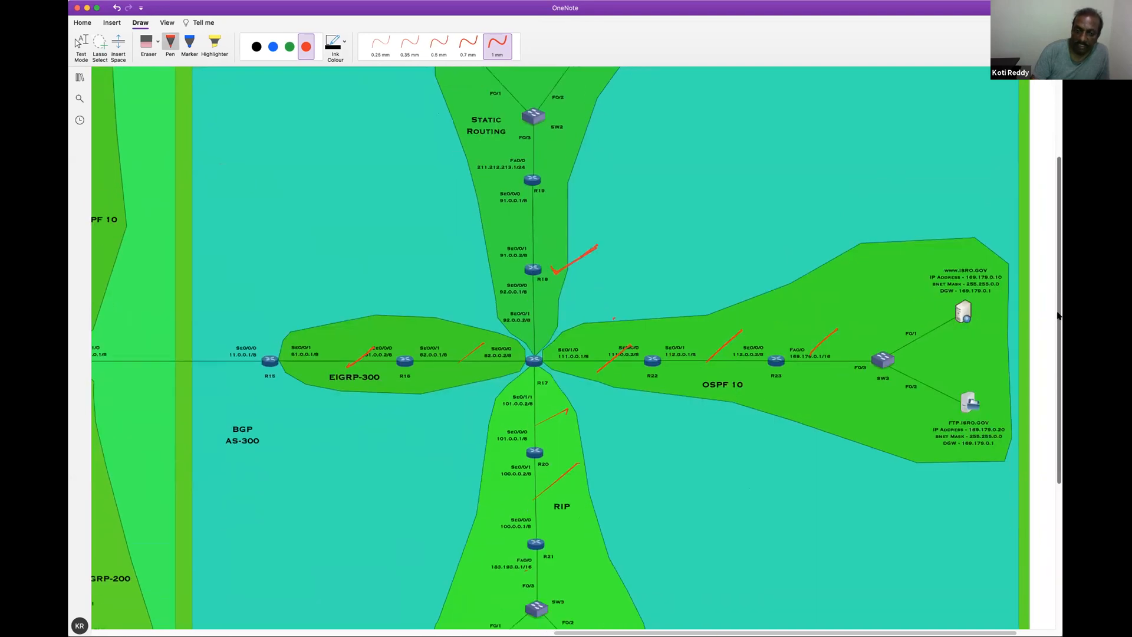
pyautogui.moveTo(597, 501); pyautogui.dragTo(551, 521)
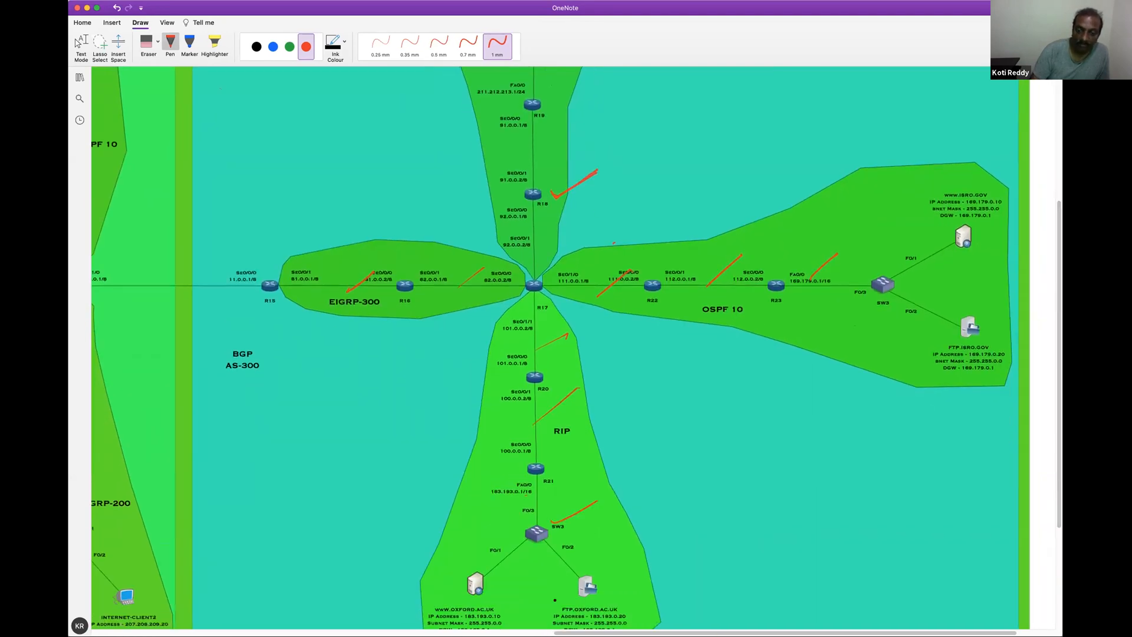
# Draw a red loop from EIGRP-300 through RIP and OSPF 10 back to R17, and add a short stroke between R18 and R17
pyautogui.hscroll(-3, 435, 624)
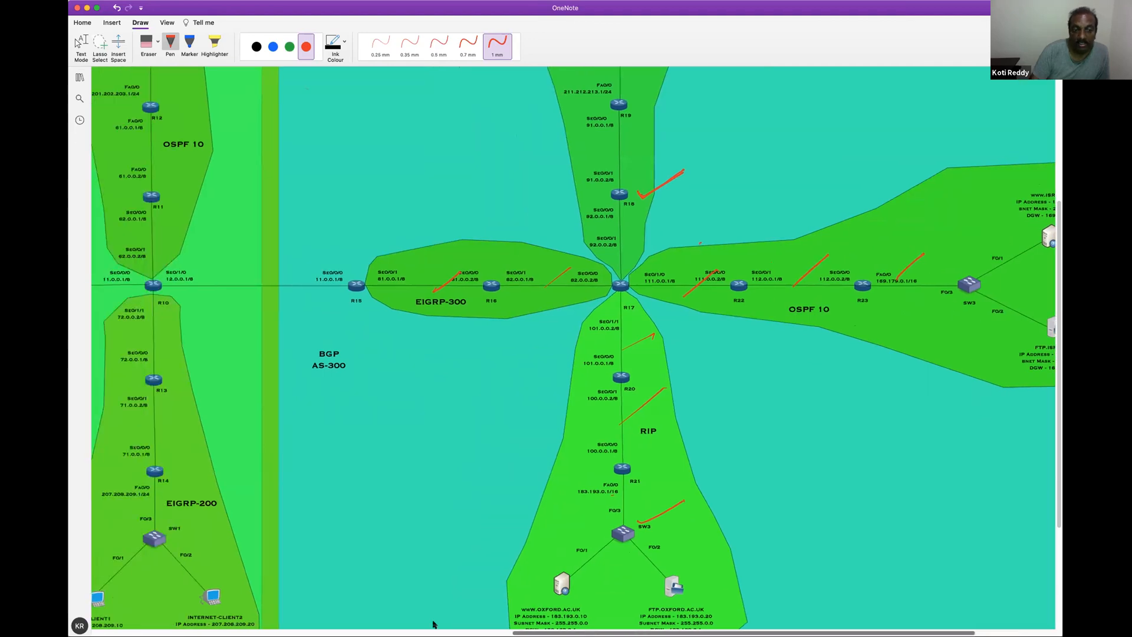
pyautogui.hscroll(-6, 476, 626)
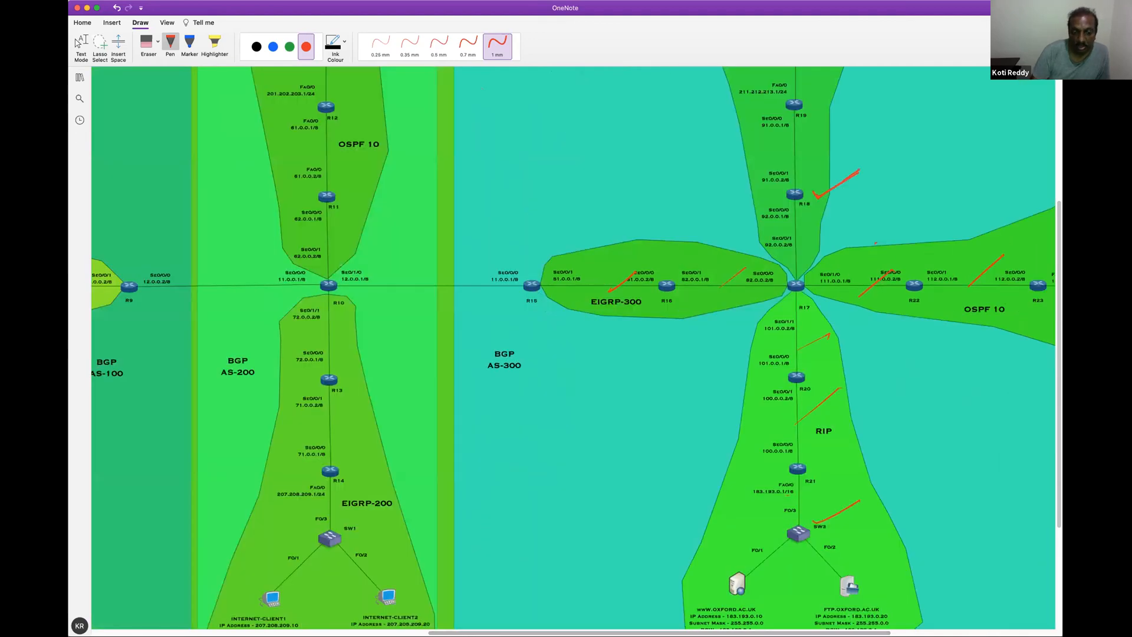
pyautogui.hscroll(3, 822, 619)
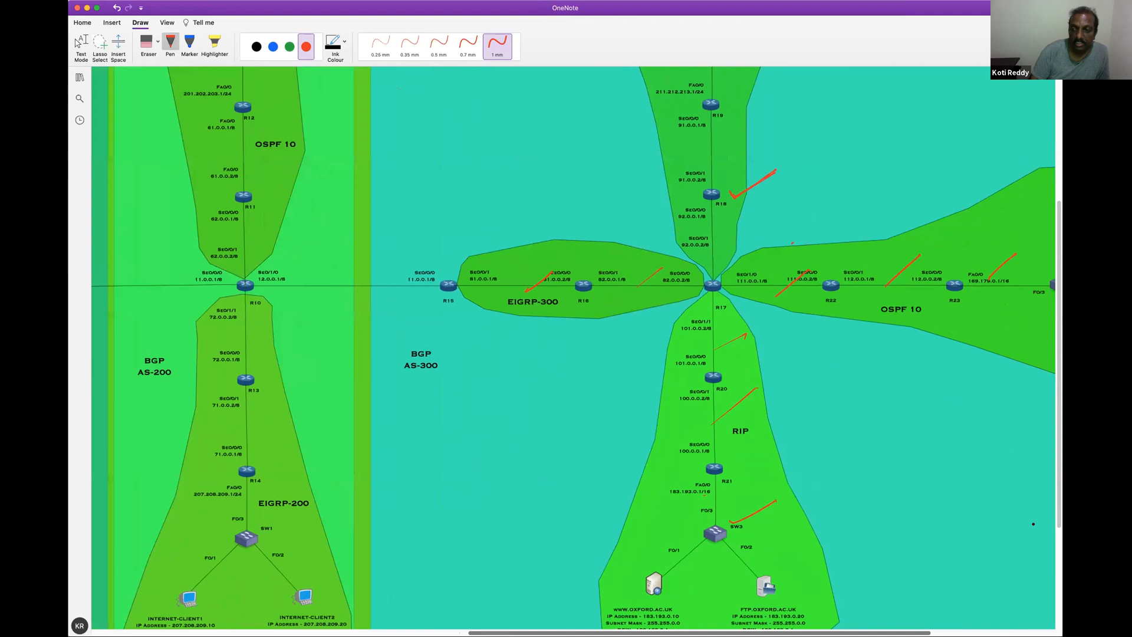
pyautogui.hscroll(8, 503, 298)
pyautogui.scroll(3, 502, 299)
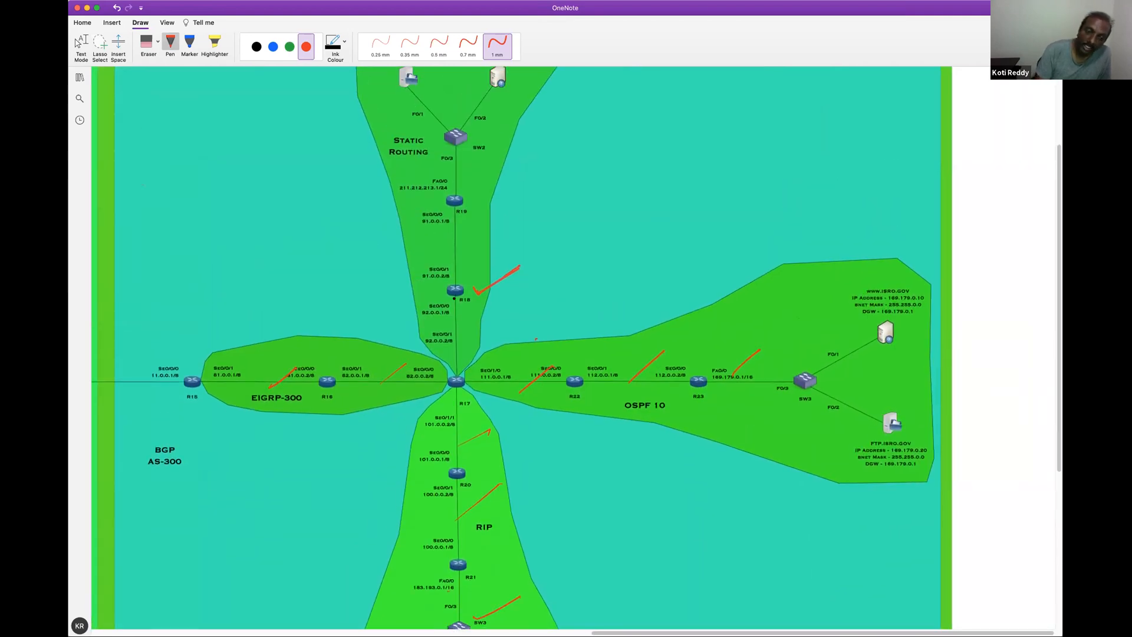
pyautogui.moveTo(406, 364)
pyautogui.mouseDown()
pyautogui.moveTo(816, 537)
pyautogui.moveTo(1015, 398)
pyautogui.moveTo(454, 384)
pyautogui.mouseUp()
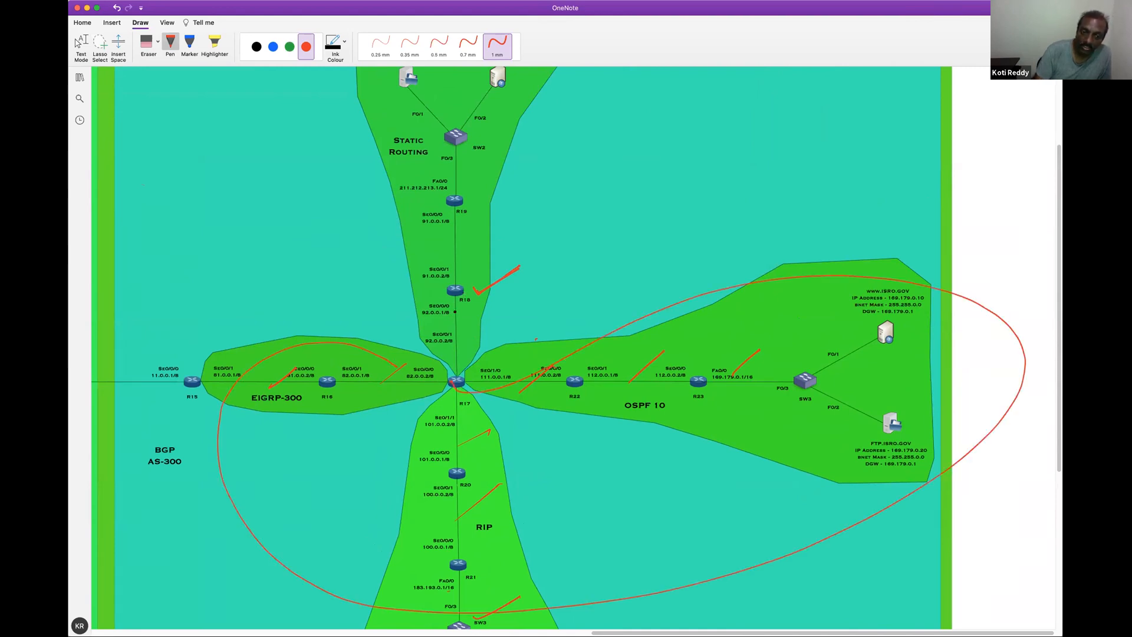
pyautogui.moveTo(466, 325); pyautogui.dragTo(464, 342)
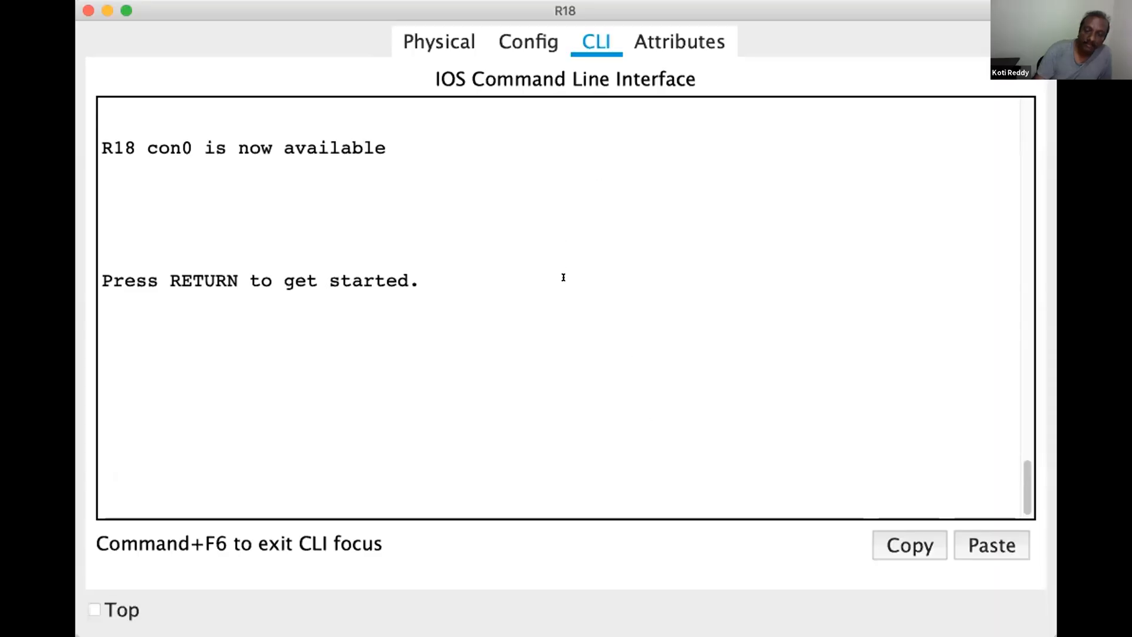
# Start R18's console session, enter privileged EXEC mode with en and keep the router window on top
pyautogui.press('Return')
pyautogui.press('Return')
pyautogui.press('Return')
pyautogui.press('Return')
pyautogui.press('Return')
pyautogui.press('Return')
pyautogui.write('e')
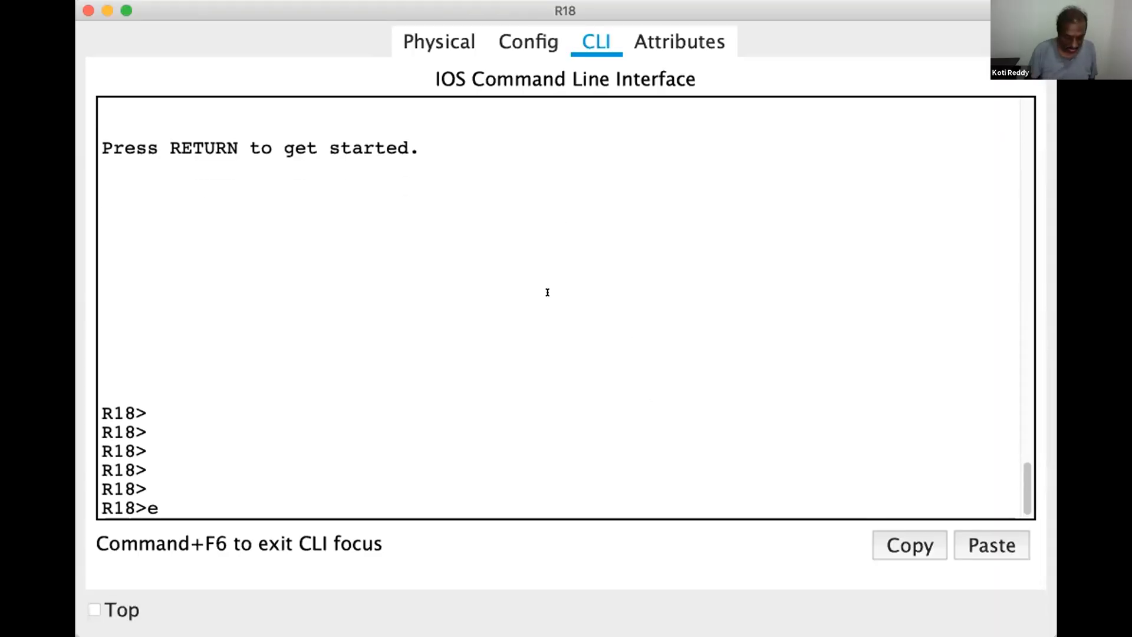
pyautogui.write('n')
pyautogui.press('Return')
pyautogui.press('Return')
pyautogui.press('Return')
pyautogui.press('Return')
pyautogui.press('Return')
pyautogui.press('Return')
pyautogui.press('Return')
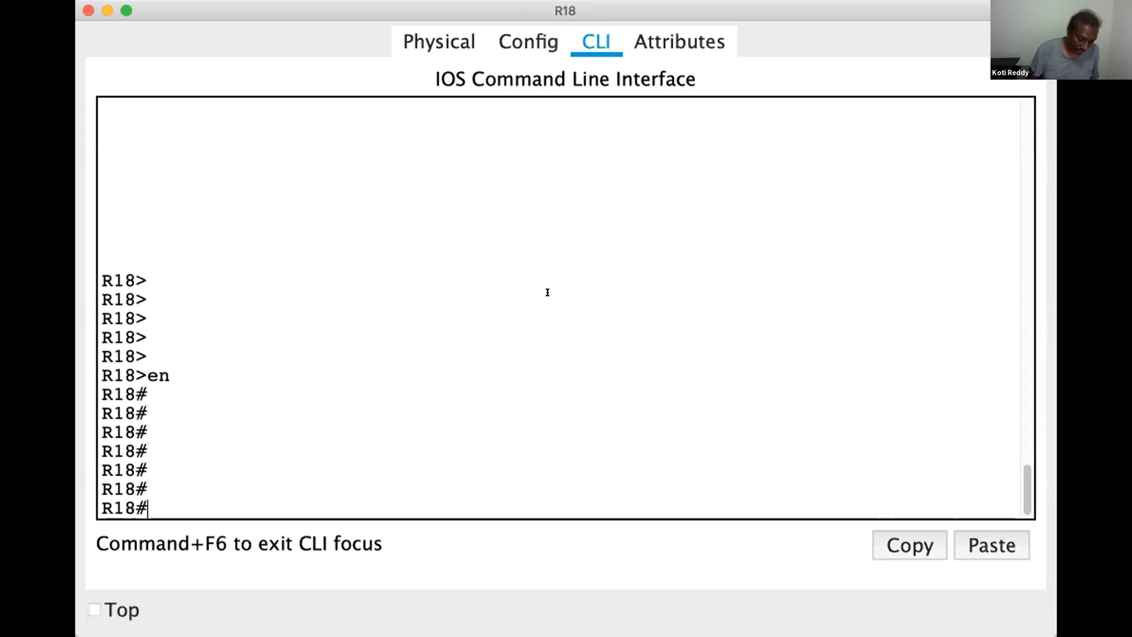
pyautogui.click(94, 609)
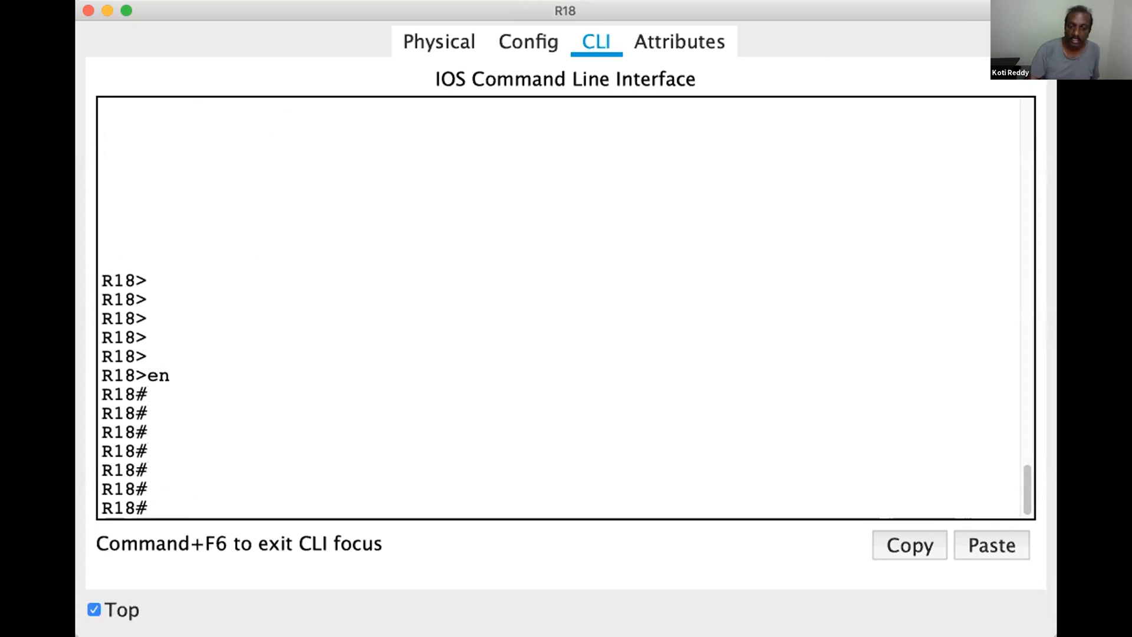
# Enter global configuration mode on R18 with configure terminal
pyautogui.click(379, 5)
pyautogui.write('conf')
pyautogui.press('Tab')
pyautogui.write('t')
pyautogui.press('Tab')
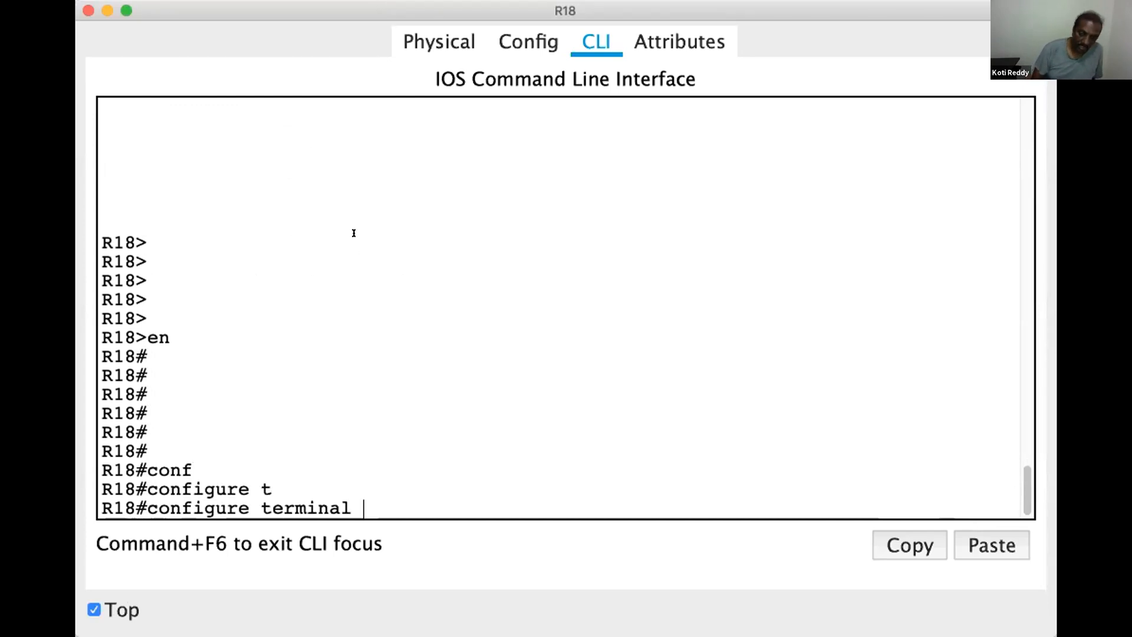
pyautogui.press('Return')
pyautogui.press('Return')
pyautogui.press('Return')
pyautogui.press('Return')
# Add the default route ip route 0.0.0.0 0.0.0.0 92.0.0.2 on R18 and leave configuration mode
pyautogui.write('ip route 0.0.0.0 0.0.0.0 ')
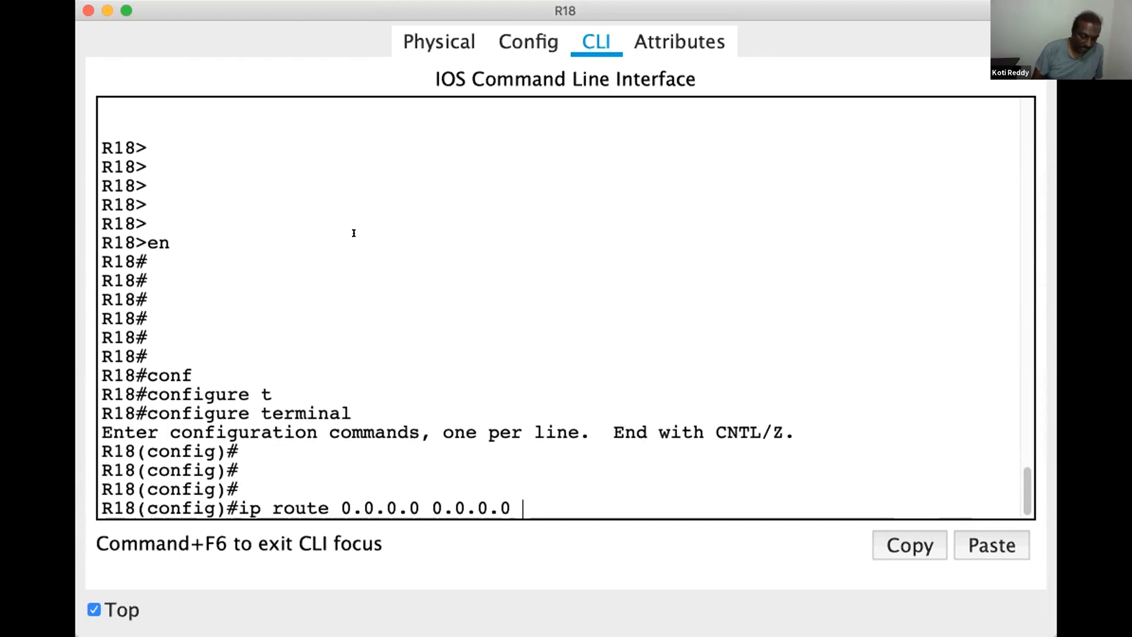
pyautogui.write('92.0.0.2')
pyautogui.press('Return')
pyautogui.press('Return')
pyautogui.press('Return')
pyautogui.press('Return')
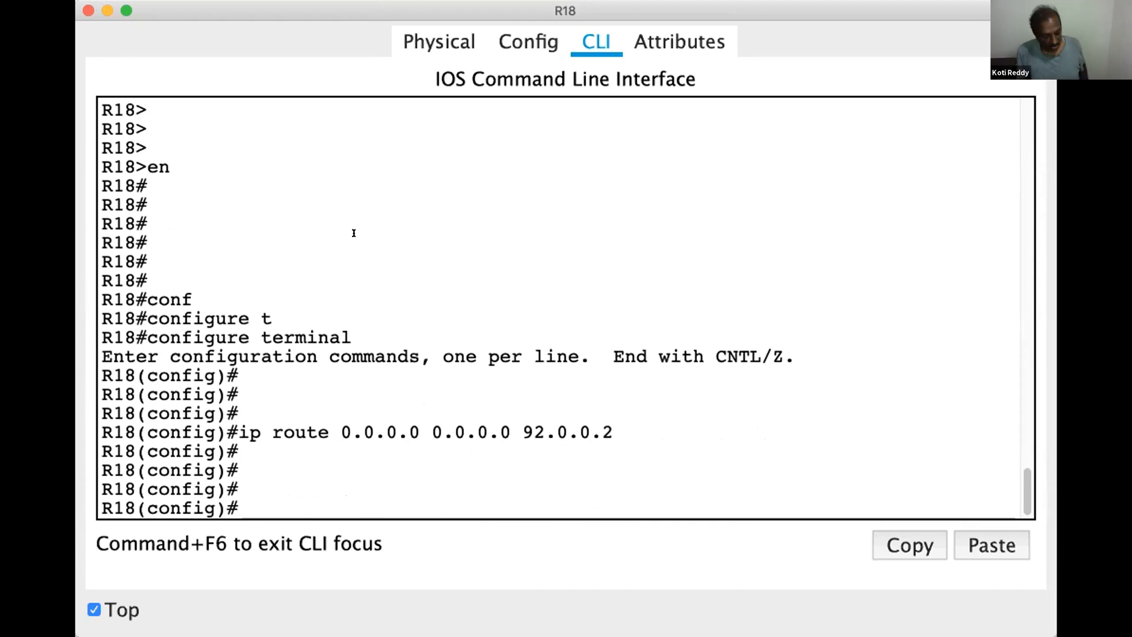
pyautogui.hotkey('ctrl', 'z')
pyautogui.press('Return')
pyautogui.press('Return')
# Display R18's routing table with show ip route
pyautogui.write('show ip route')
pyautogui.press('Return')
# Save R18's running configuration with wr
pyautogui.press('Return')
pyautogui.press('Return')
pyautogui.press('Return')
pyautogui.write('wr')
pyautogui.press('Return')
pyautogui.press('Return')
pyautogui.press('Return')
pyautogui.press('Return')
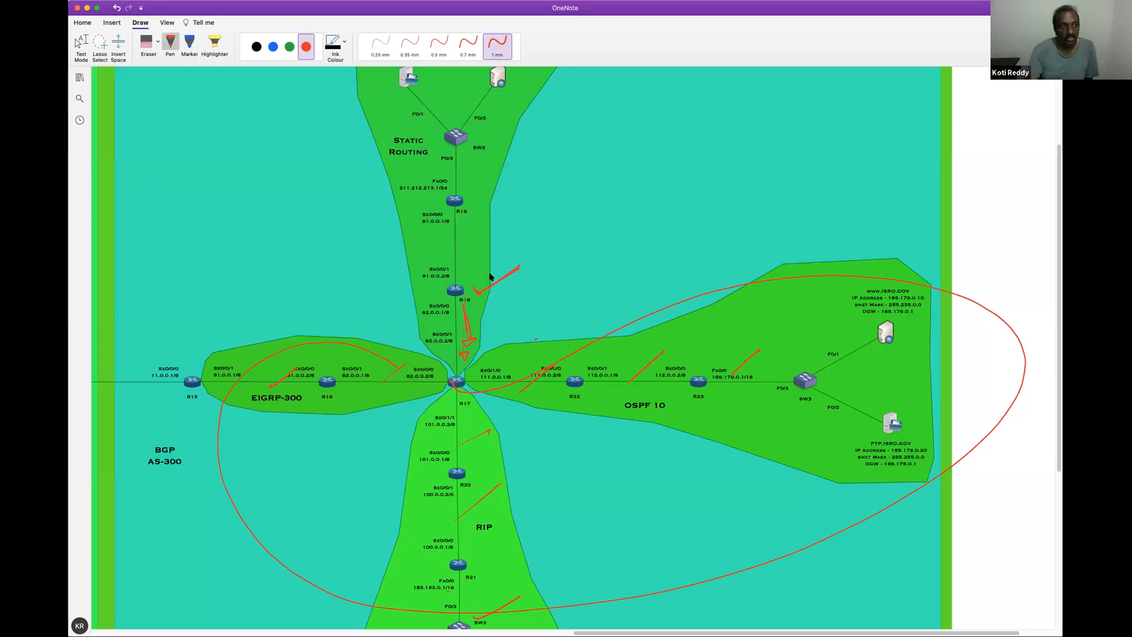
# On the OneNote diagram, tick R19, draw a second red loop through EIGRP-300, RIP and OSPF 10, and add an arrow from R19 to R18
pyautogui.moveTo(472, 197); pyautogui.dragTo(519, 178)
pyautogui.moveTo(403, 348); pyautogui.dragTo(247, 467)
pyautogui.moveTo(385, 589)
pyautogui.mouseDown()
pyautogui.moveTo(678, 596)
pyautogui.moveTo(880, 375)
pyautogui.moveTo(498, 378)
pyautogui.mouseUp()
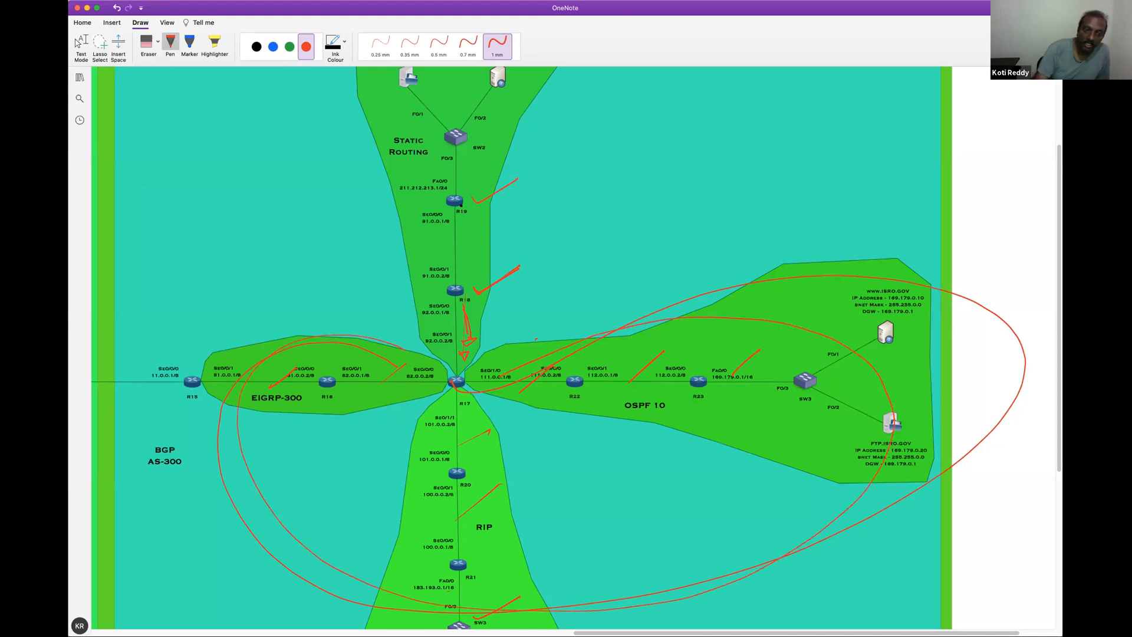
pyautogui.moveTo(464, 211); pyautogui.dragTo(467, 266)
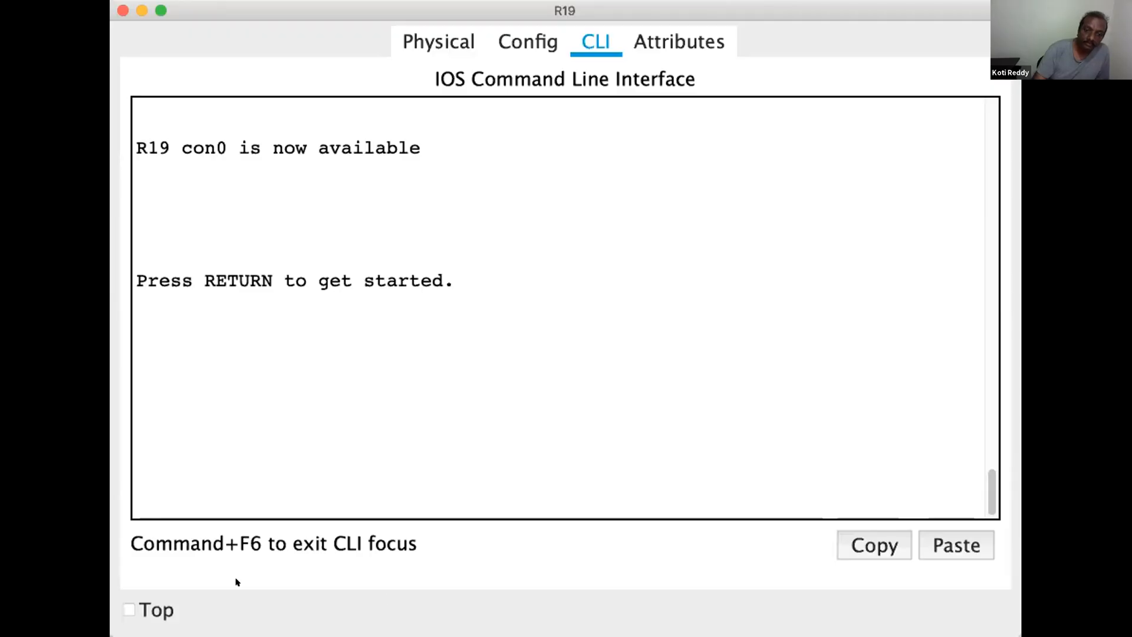
# Keep R19's window on top, start its console session and enter privileged EXEC mode with en
pyautogui.click(158, 615)
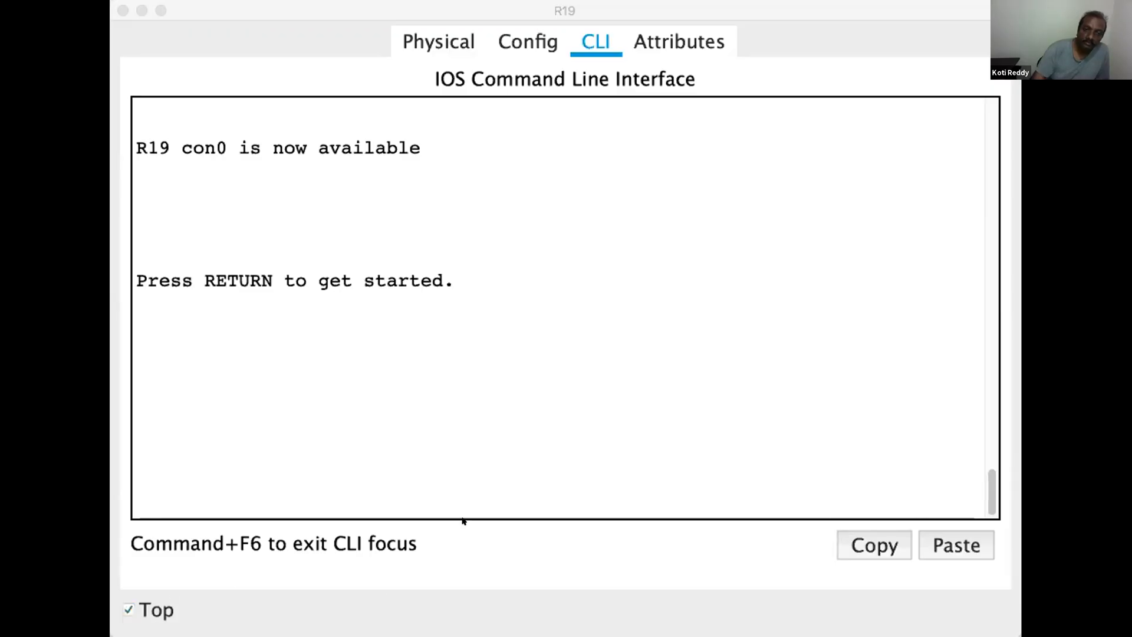
pyautogui.click(402, 232)
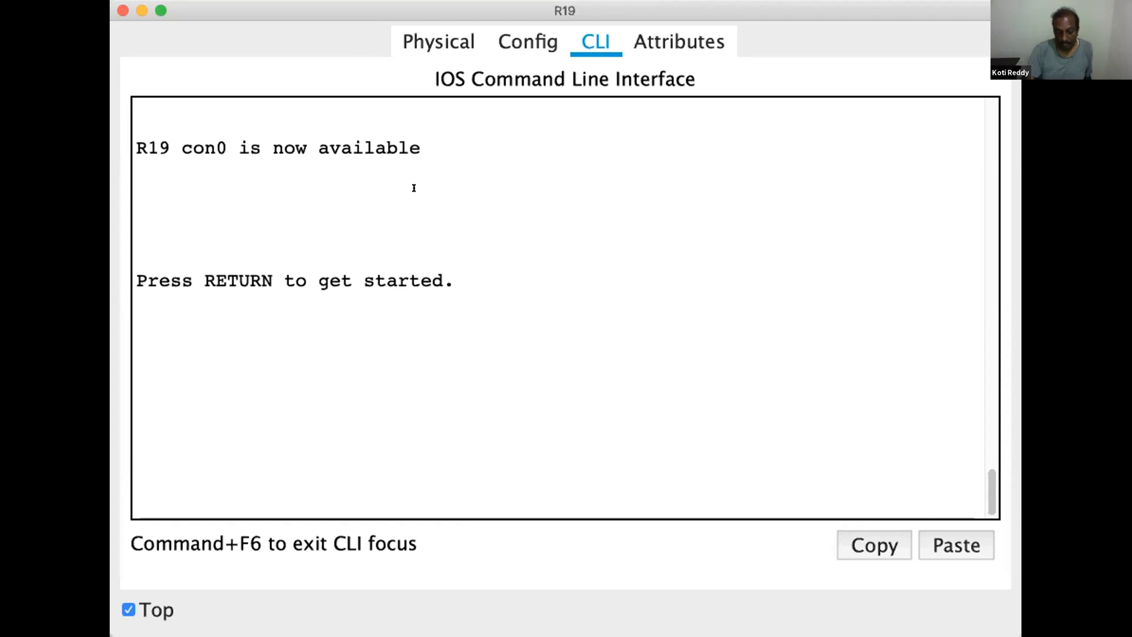
pyautogui.press('Return')
pyautogui.press('Return')
pyautogui.press('Return')
pyautogui.press('Return')
pyautogui.press('Return')
pyautogui.write('en')
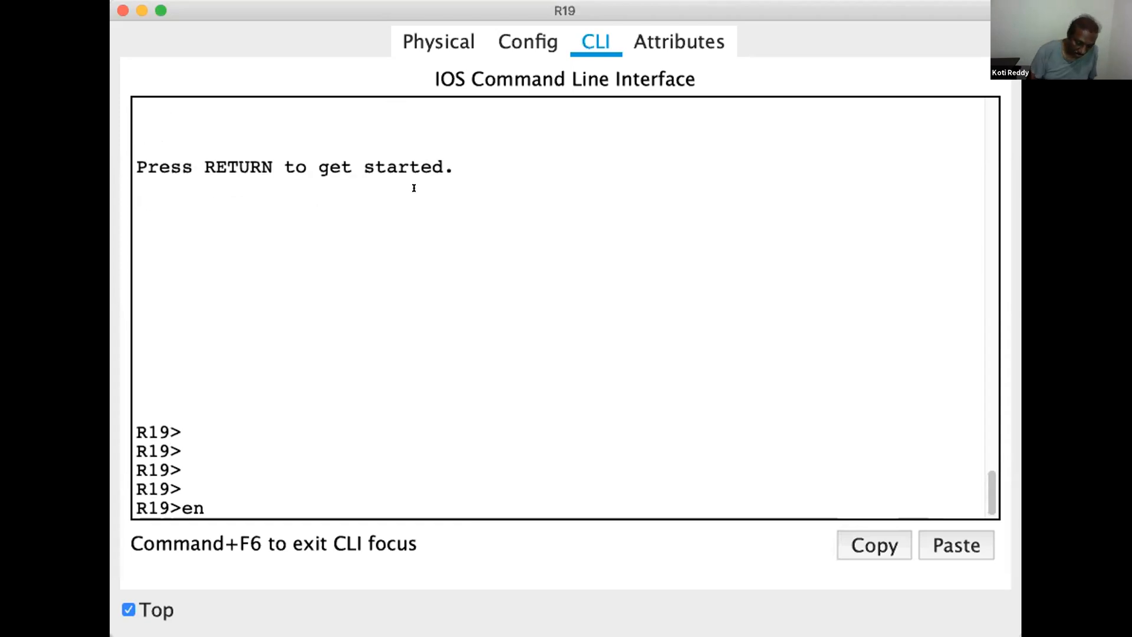
pyautogui.press('Return')
pyautogui.press('Return')
# Enter global configuration mode on R19 with configure terminal
pyautogui.write('configure terminal')
pyautogui.press('Tab')
pyautogui.write('t')
pyautogui.press('Tab')
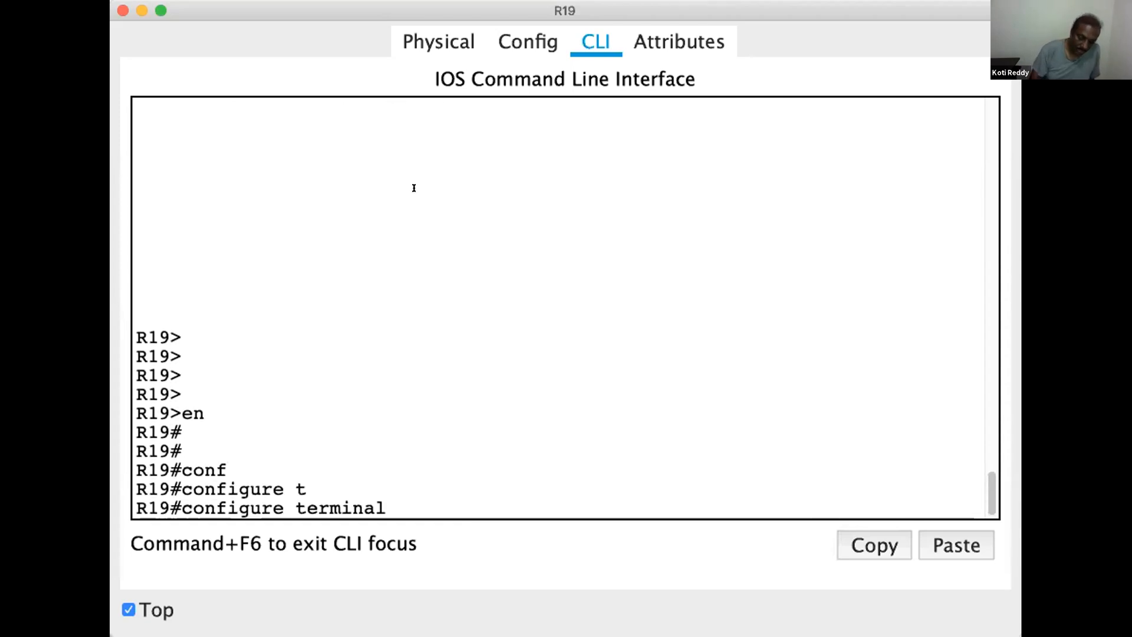
pyautogui.press('Return')
pyautogui.press('Return')
pyautogui.press('Return')
pyautogui.press('Return')
pyautogui.press('Return')
# Add the default route ip route 0.0.0.0 0.0.0.0 91.0.0.2 on R19 and leave configuration mode
pyautogui.write('ip route 0.0.0.00.0')
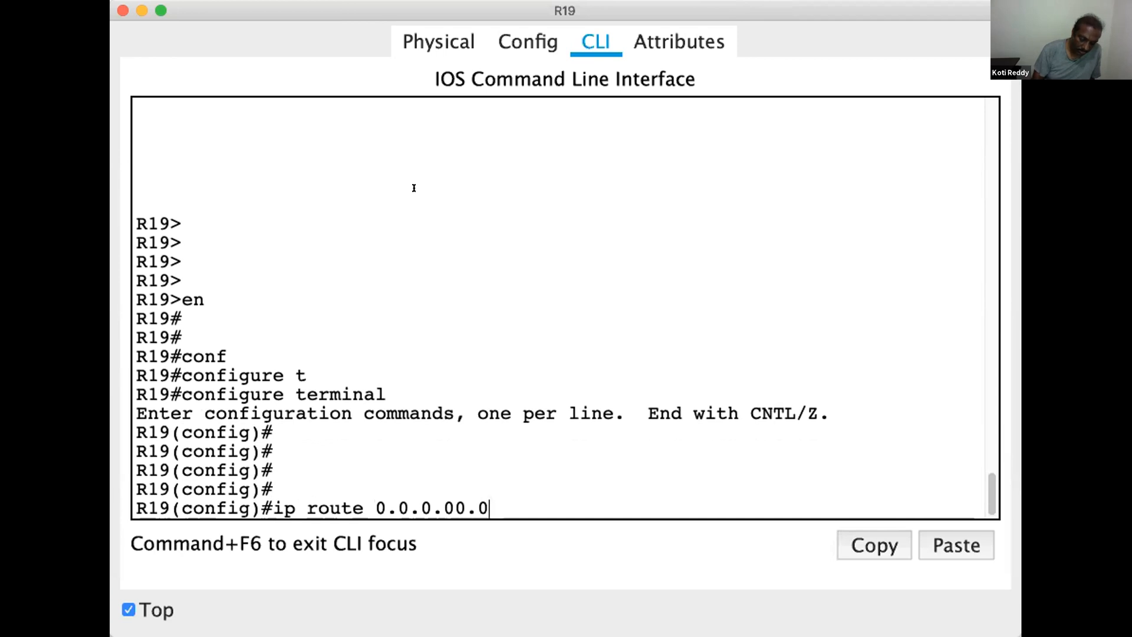
pyautogui.write('.0.0')
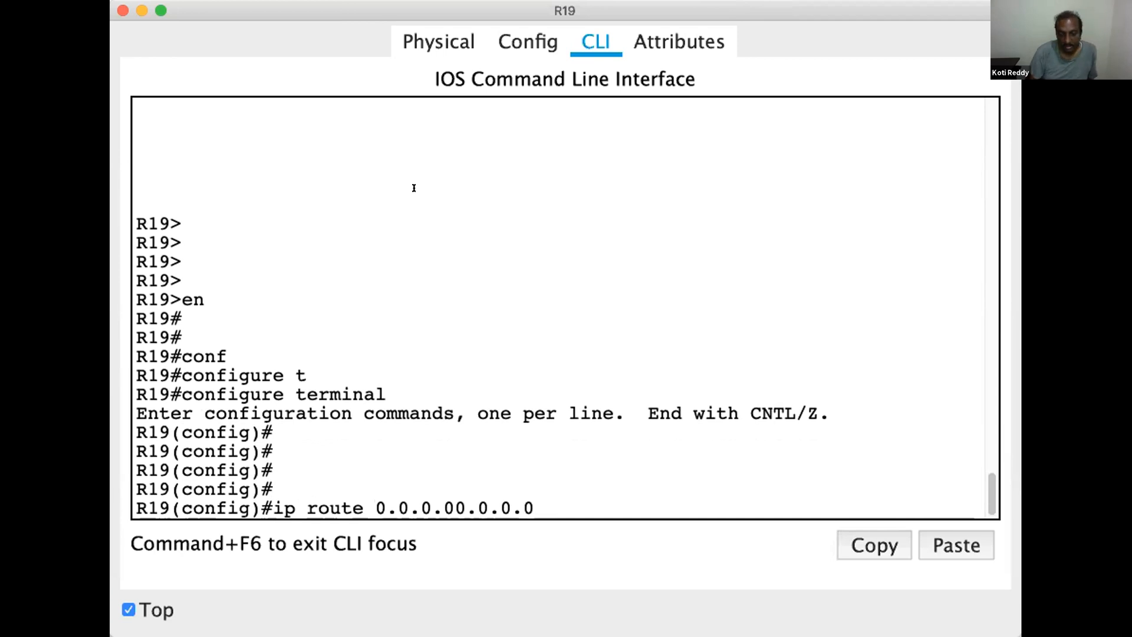
pyautogui.press('BackSpace')
pyautogui.press('BackSpace')
pyautogui.press('BackSpace')
pyautogui.press('BackSpace')
pyautogui.press('BackSpace')
pyautogui.press('BackSpace')
pyautogui.press('BackSpace')
pyautogui.write('0./')
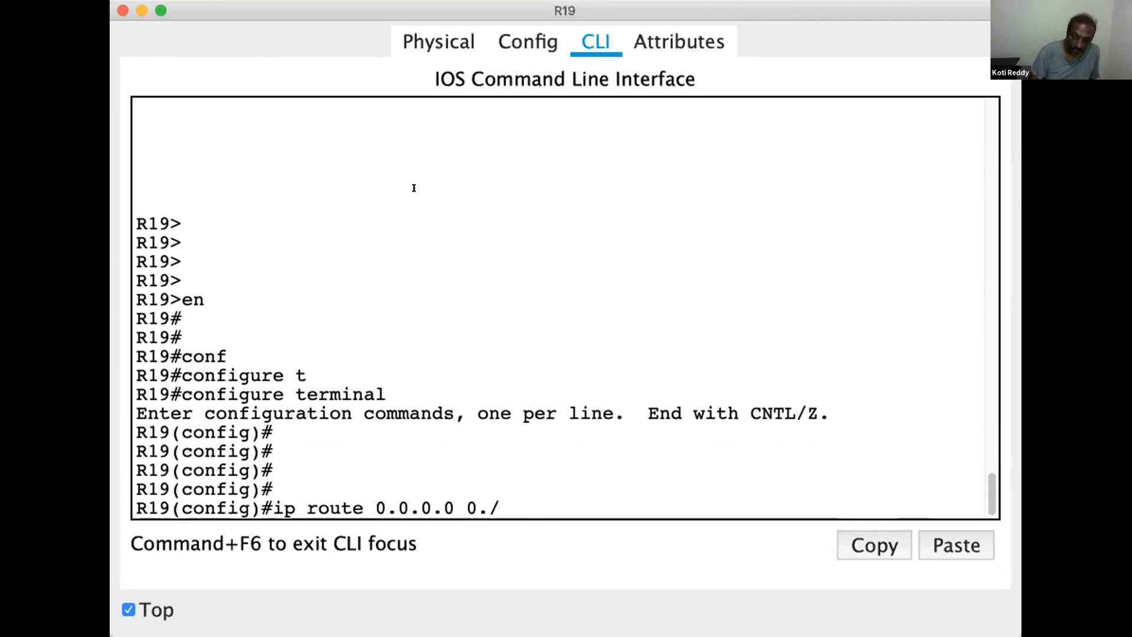
pyautogui.write('.0')
pyautogui.press('BackSpace')
pyautogui.press('BackSpace')
pyautogui.write('0.0.0 ')
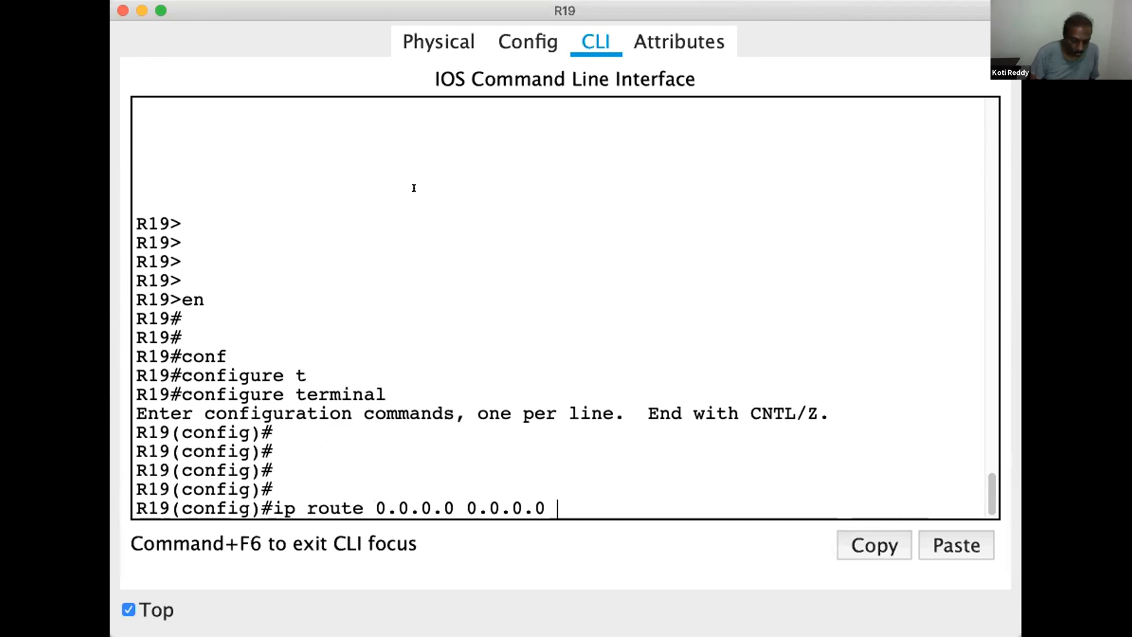
pyautogui.write('91.0.0')
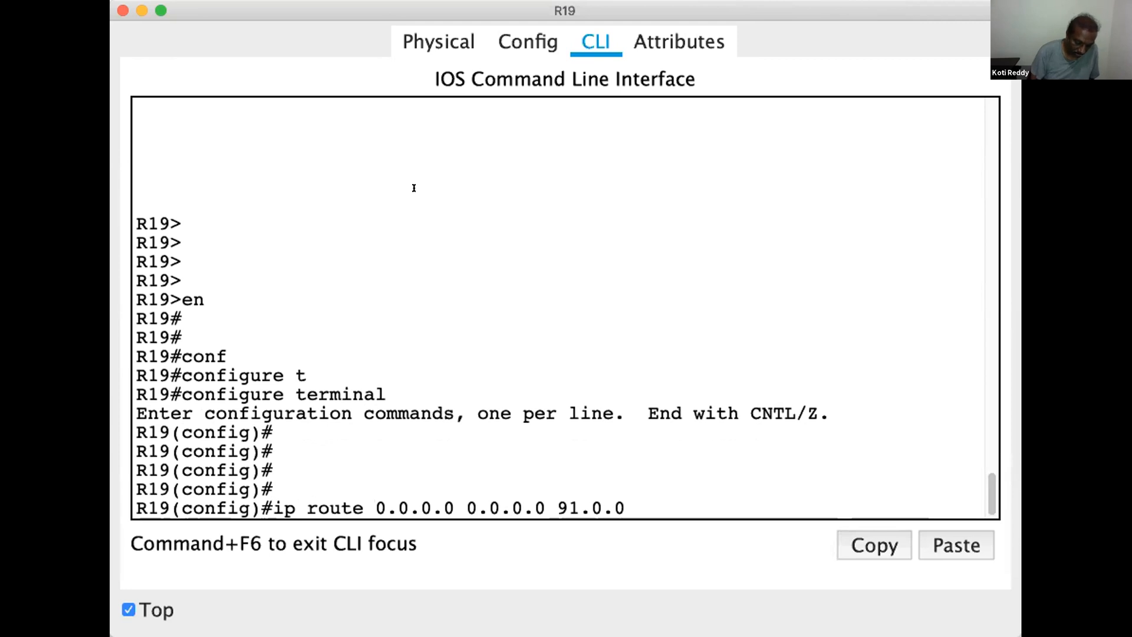
pyautogui.press('Return')
pyautogui.press('Return')
pyautogui.press('Return')
pyautogui.press('Return')
pyautogui.press('Return')
pyautogui.press('Return')
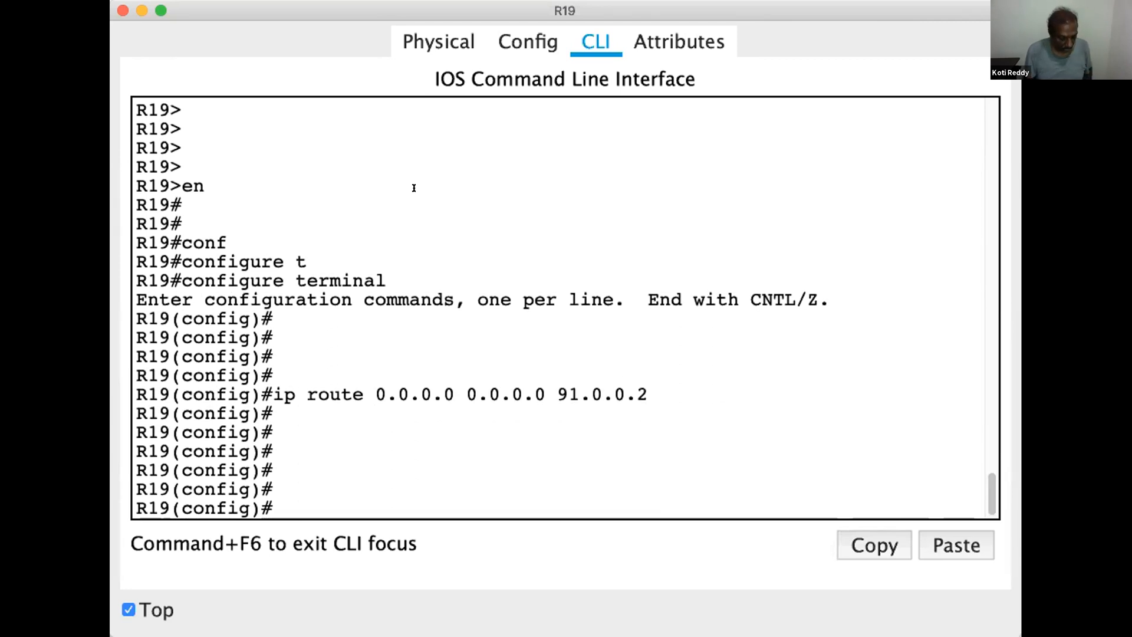
pyautogui.hotkey('ctrl', 'z')
pyautogui.press('Return')
pyautogui.press('Return')
# Display R19's routing table with show ip route
pyautogui.write('show ip')
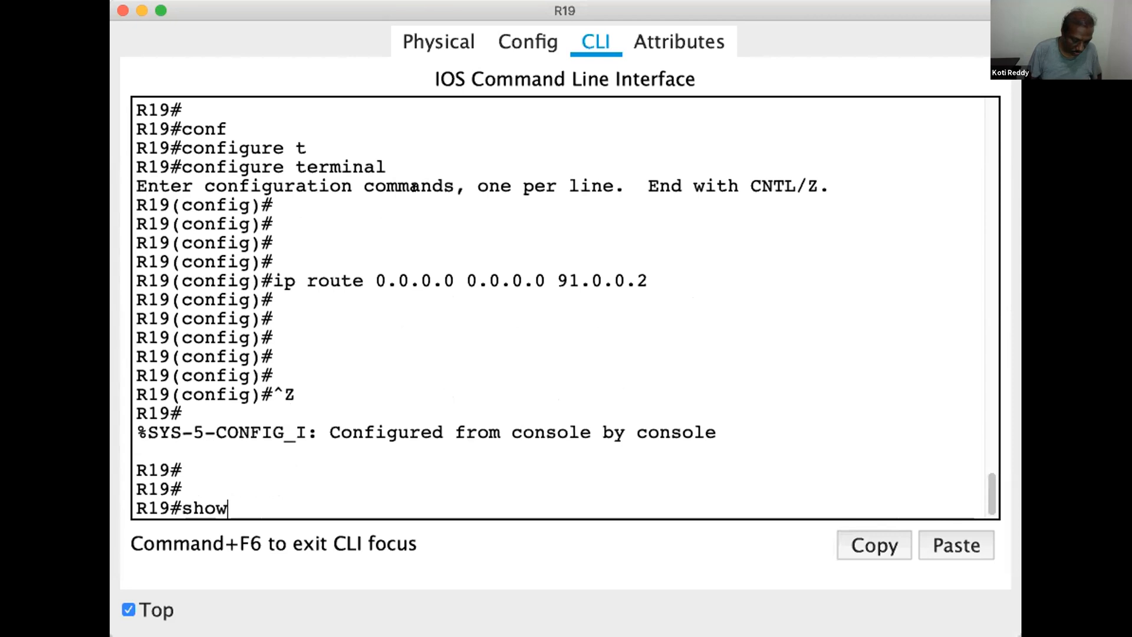
pyautogui.write(' route')
pyautogui.press('Tab')
pyautogui.press('Return')
pyautogui.press('Return')
pyautogui.press('Return')
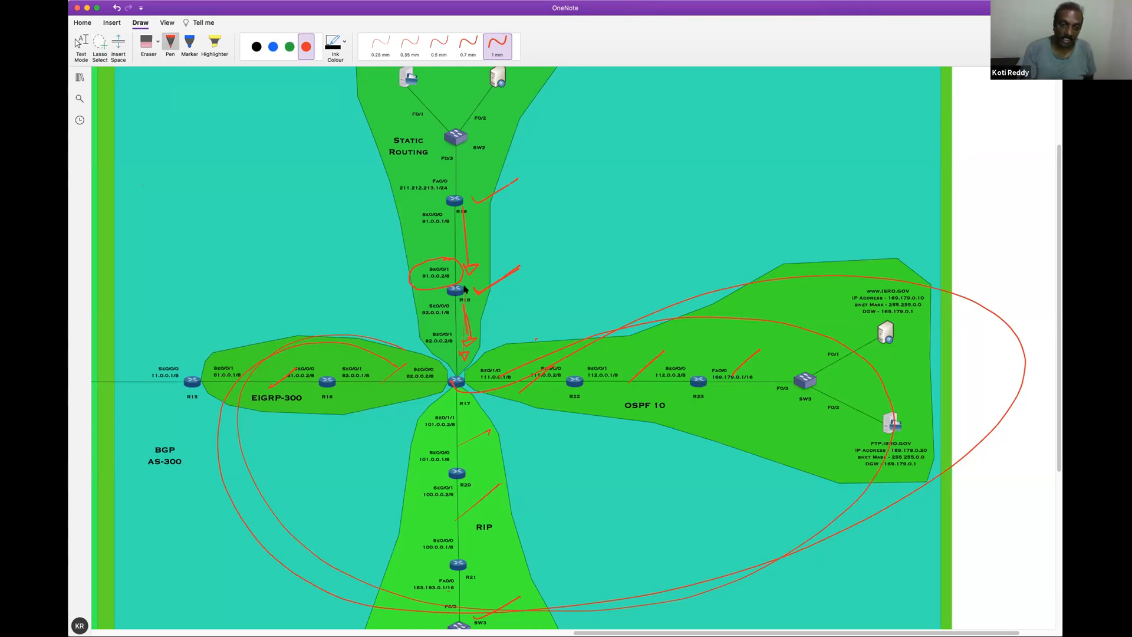
# Switch to the OneNote diagram and erase all red marks from the Static Routing, EIGRP-300, RIP and OSPF 10 areas
pyautogui.click(147, 41)
pyautogui.moveTo(499, 179)
pyautogui.mouseDown()
pyautogui.moveTo(477, 231)
pyautogui.moveTo(458, 246)
pyautogui.moveTo(485, 288)
pyautogui.moveTo(465, 307)
pyautogui.moveTo(469, 345)
pyautogui.moveTo(382, 355)
pyautogui.moveTo(391, 370)
pyautogui.mouseUp()
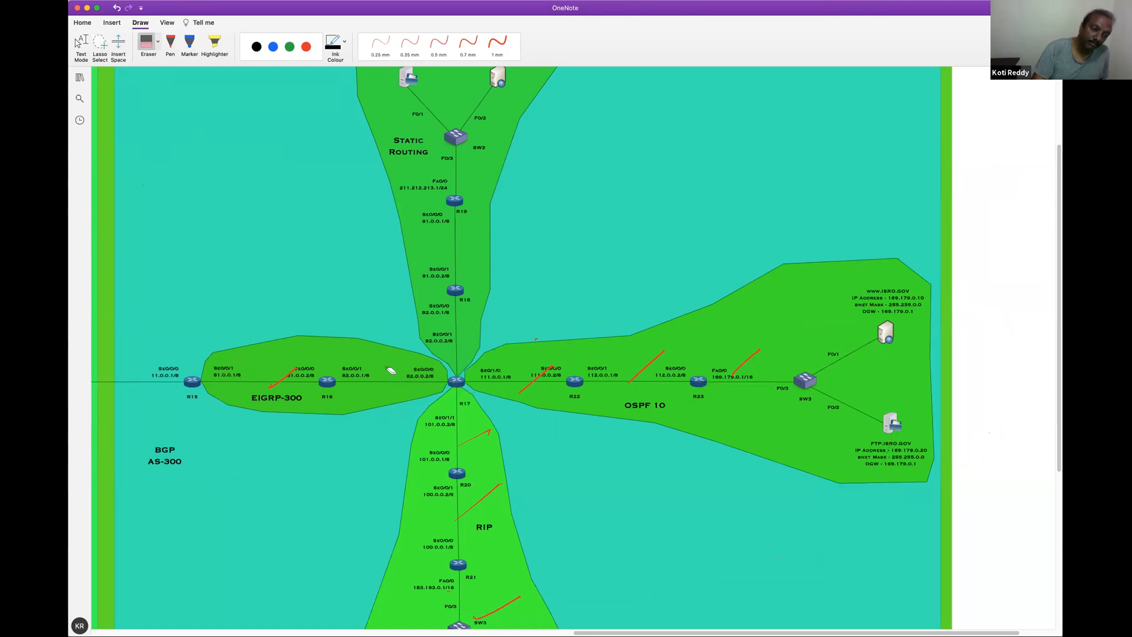
pyautogui.moveTo(282, 375)
pyautogui.mouseDown()
pyautogui.moveTo(441, 413)
pyautogui.moveTo(485, 481)
pyautogui.moveTo(492, 540)
pyautogui.mouseUp()
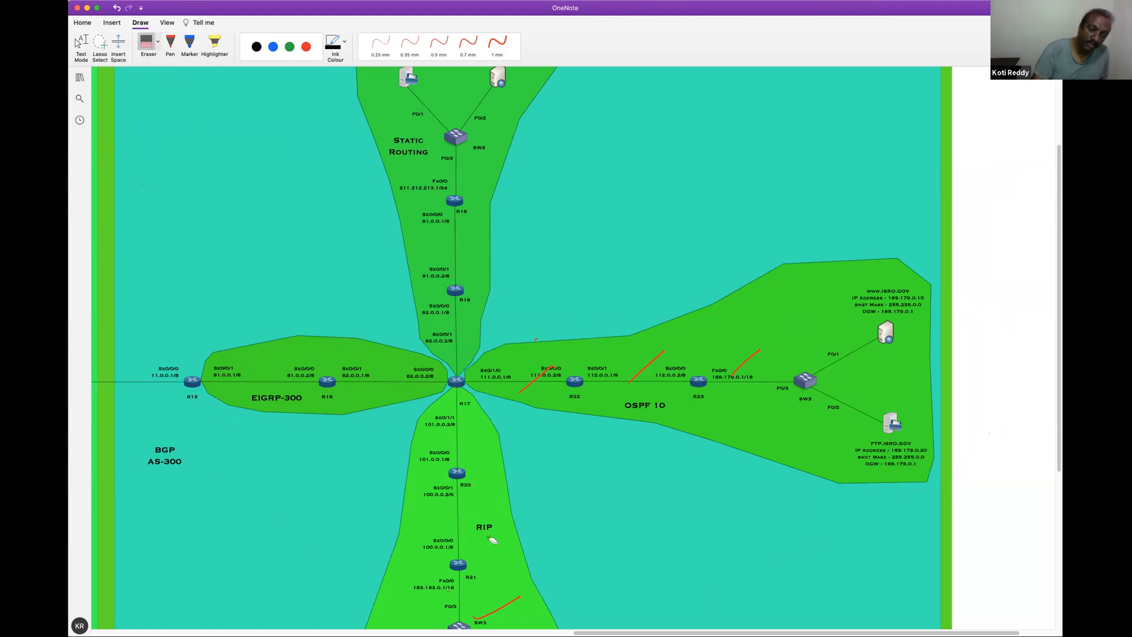
pyautogui.moveTo(506, 614); pyautogui.dragTo(532, 361)
pyautogui.moveTo(656, 370); pyautogui.dragTo(753, 357)
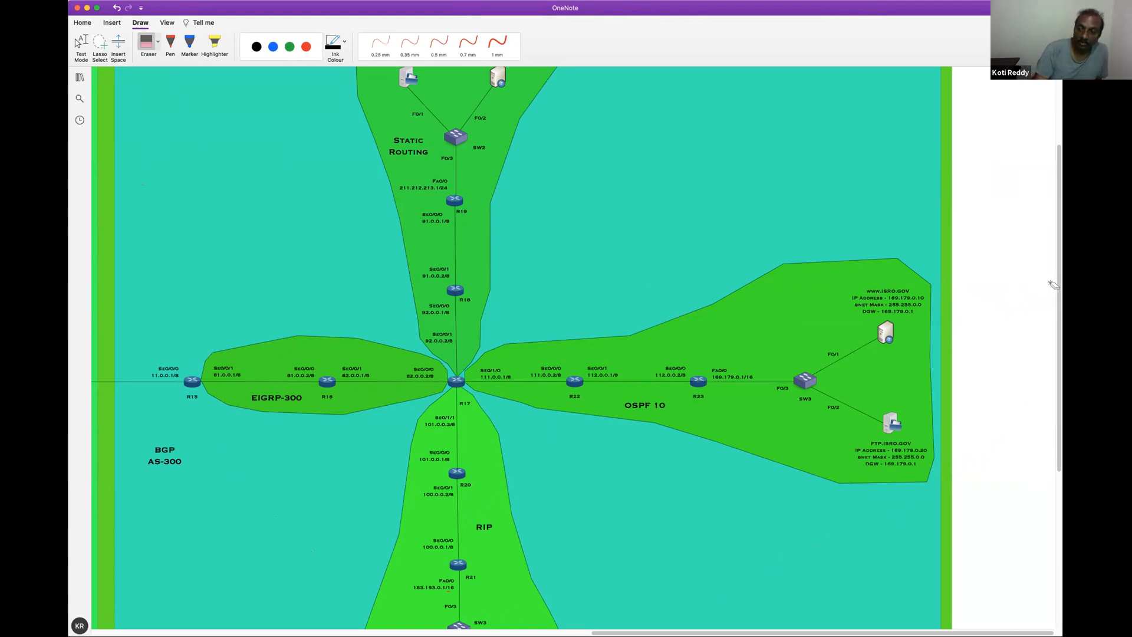
pyautogui.scroll(-3, 1061, 300)
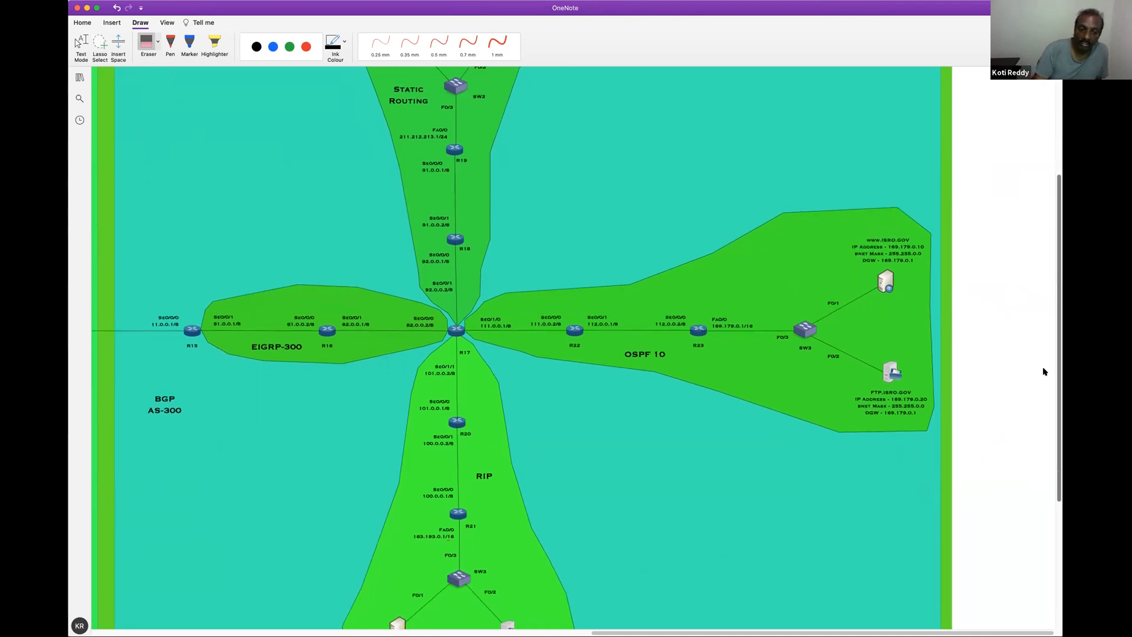
pyautogui.scroll(-5, 440, 567)
pyautogui.click(306, 47)
pyautogui.click(497, 43)
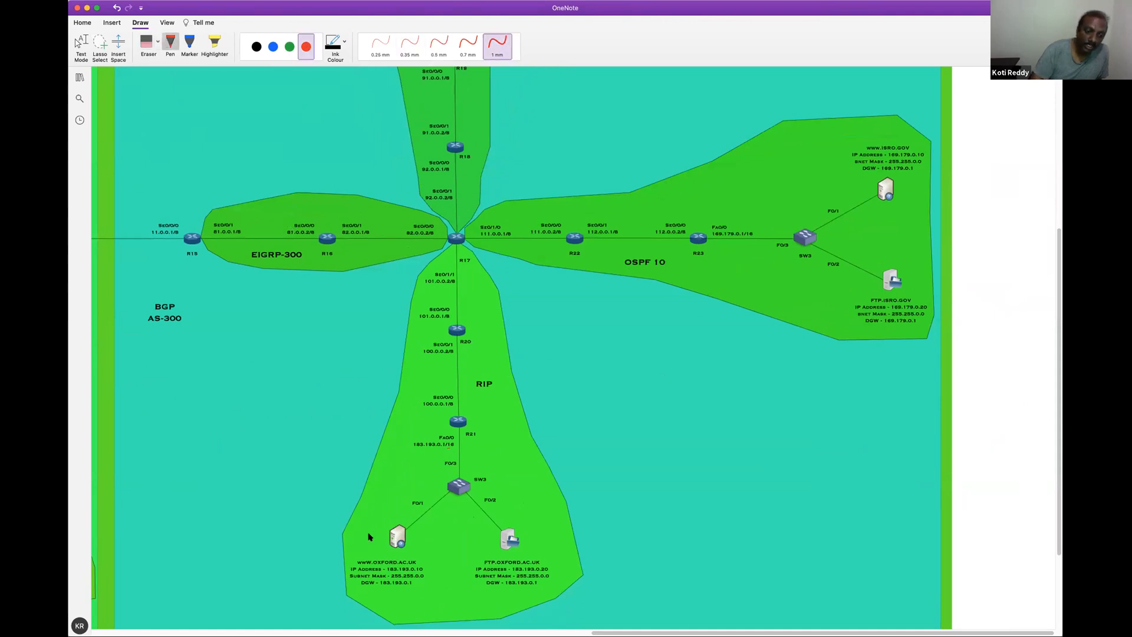
pyautogui.moveTo(382, 598)
pyautogui.mouseDown()
pyautogui.moveTo(419, 595)
pyautogui.moveTo(379, 521)
pyautogui.moveTo(390, 502)
pyautogui.mouseUp()
pyautogui.moveTo(1059, 292); pyautogui.dragTo(990, 167)
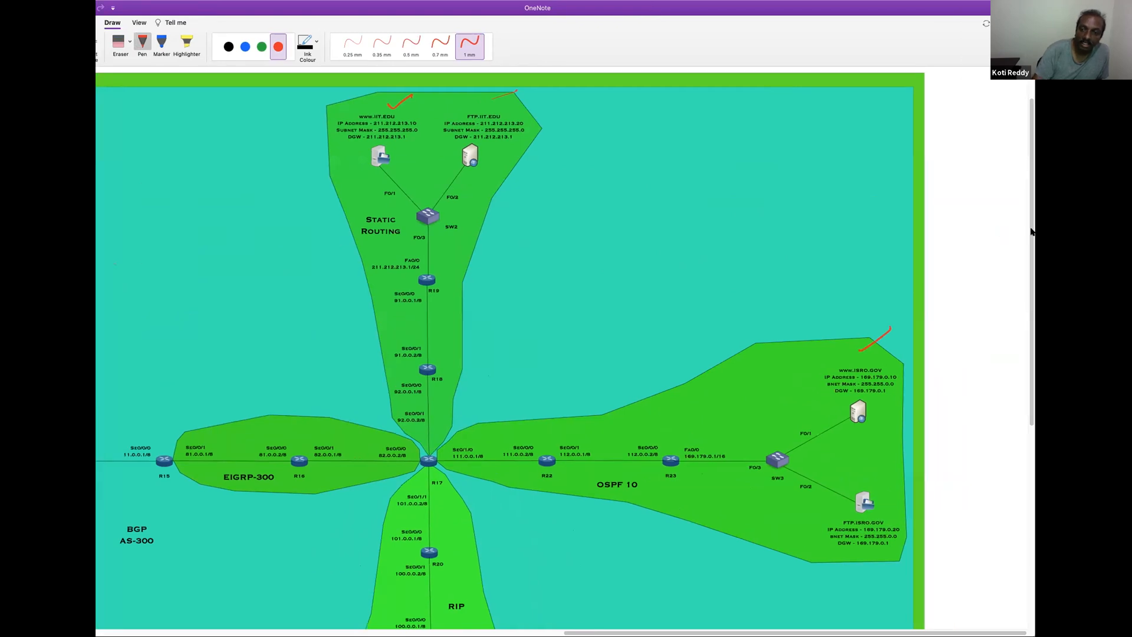
pyautogui.scroll(-4, 562, 348)
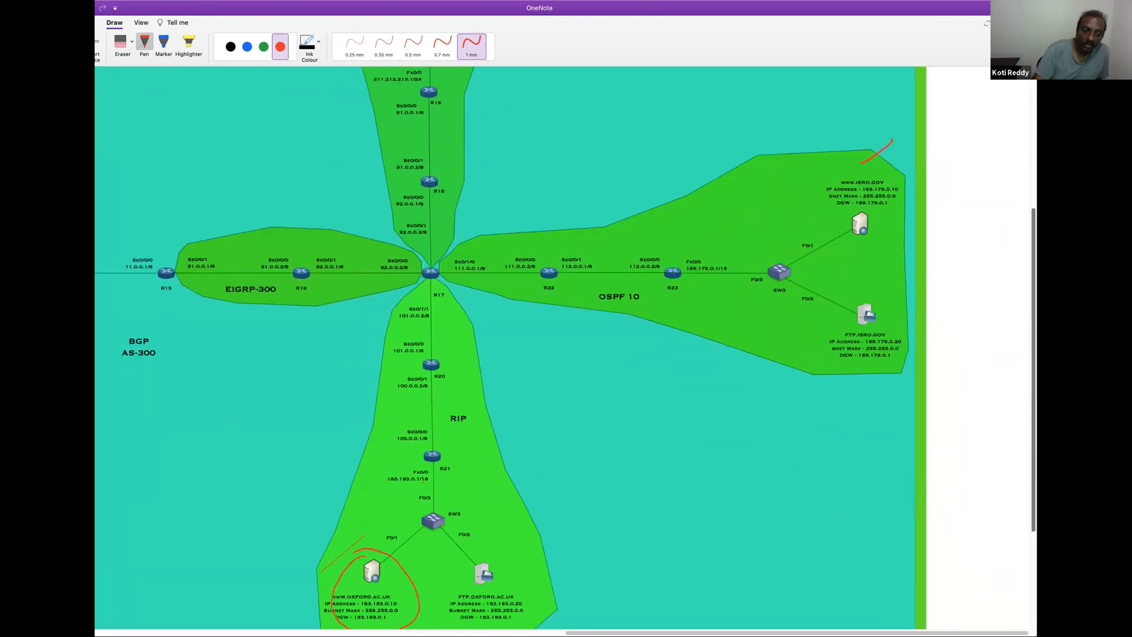
pyautogui.scroll(3, 507, 348)
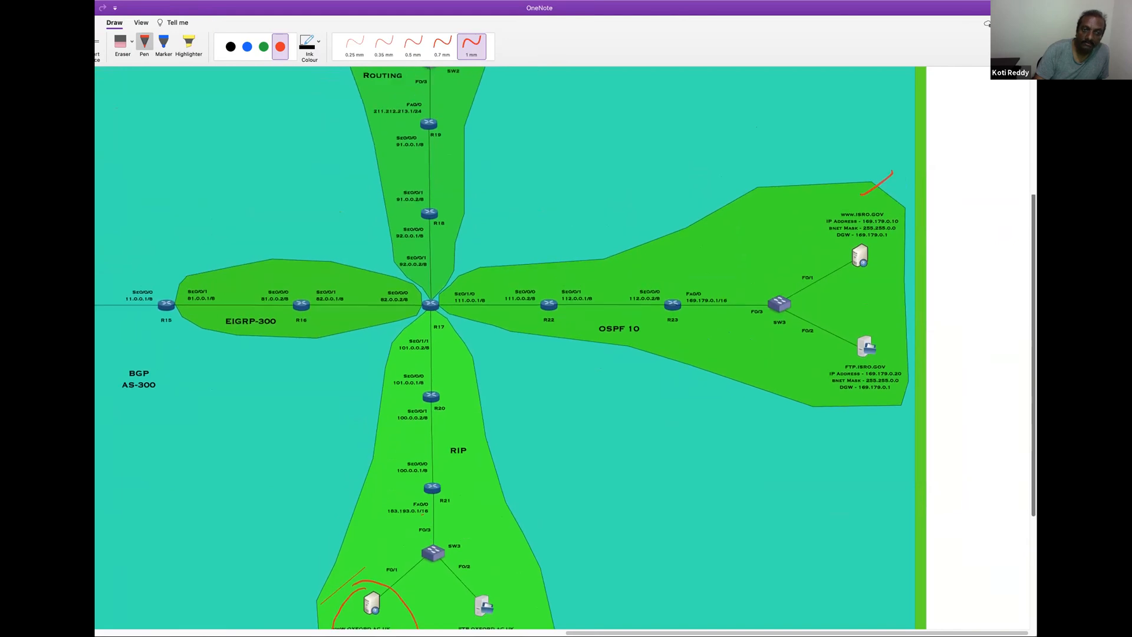
pyautogui.scroll(3, 507, 348)
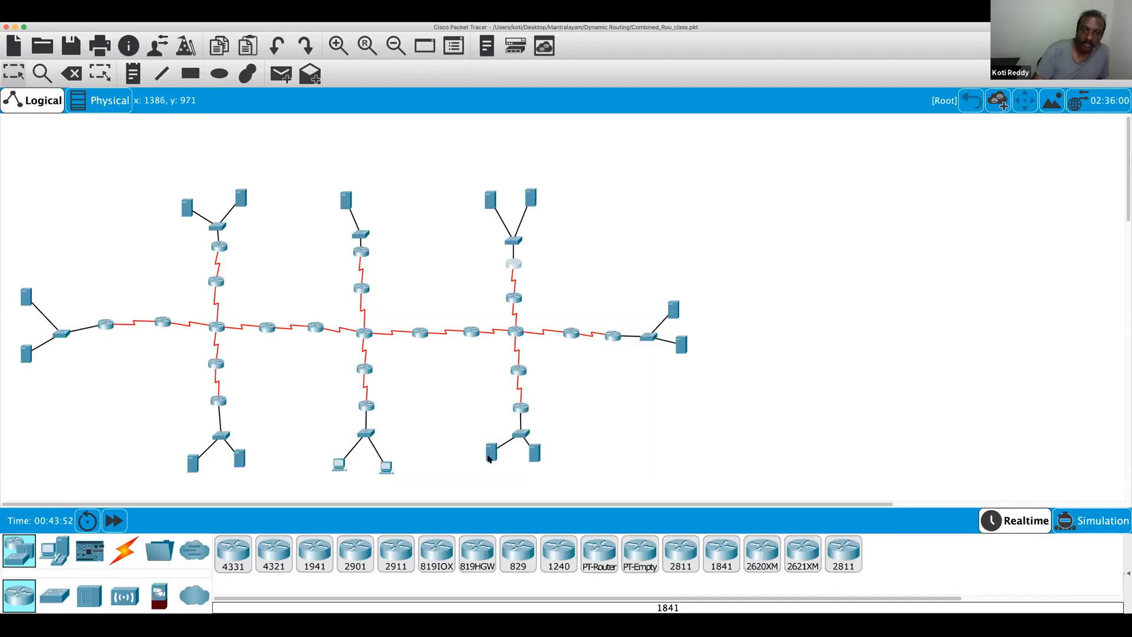
pyautogui.click(492, 451)
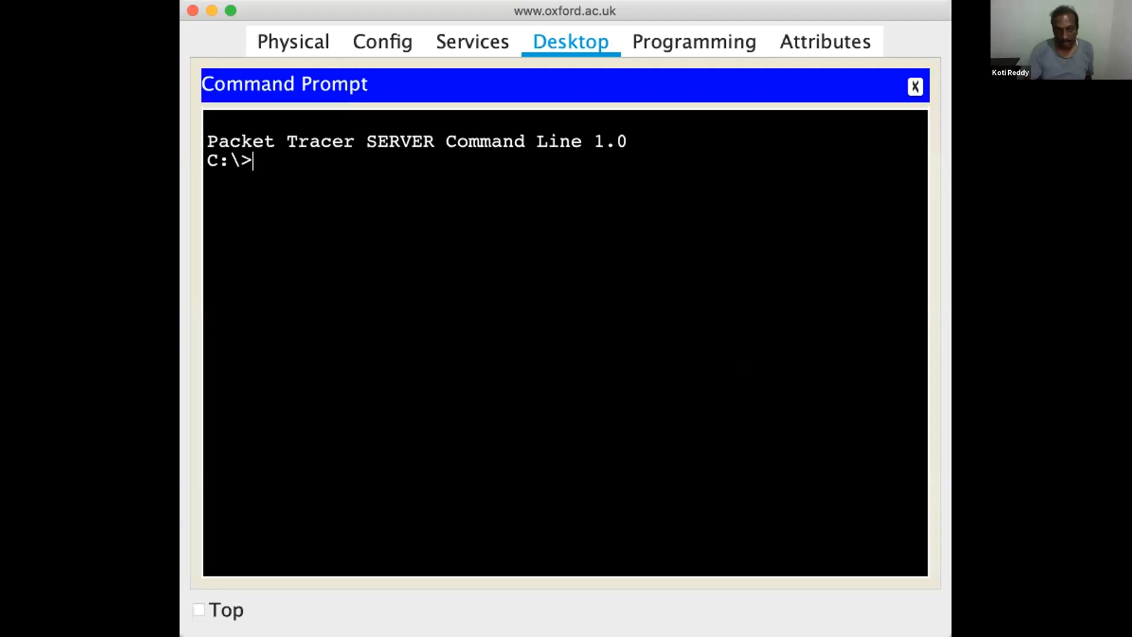
pyautogui.write('ipconfig')
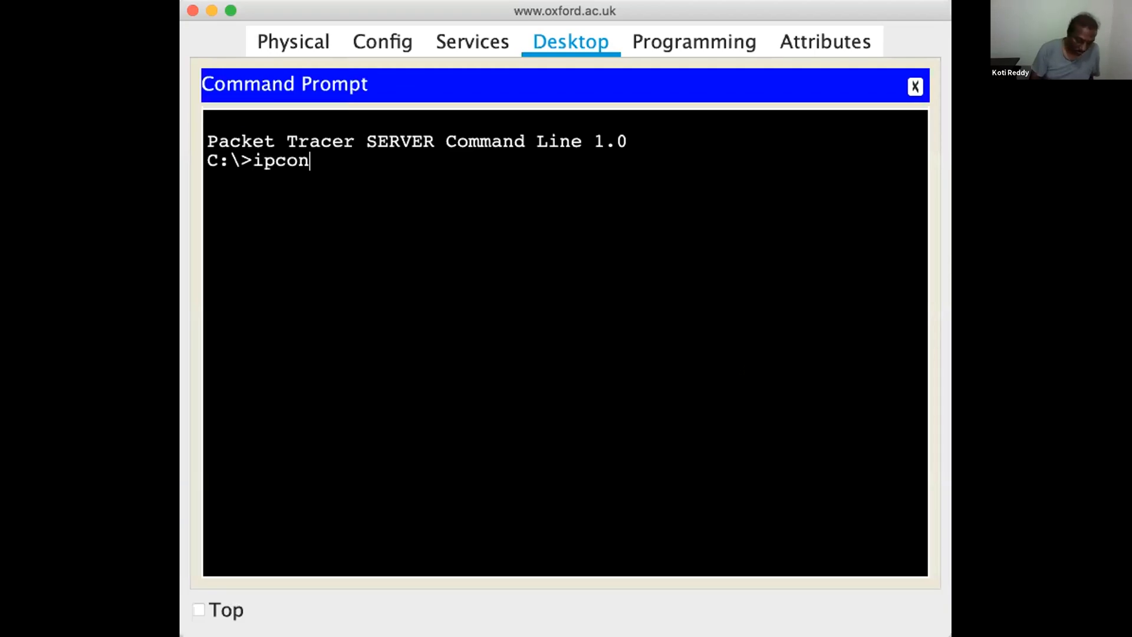
pyautogui.press('Return')
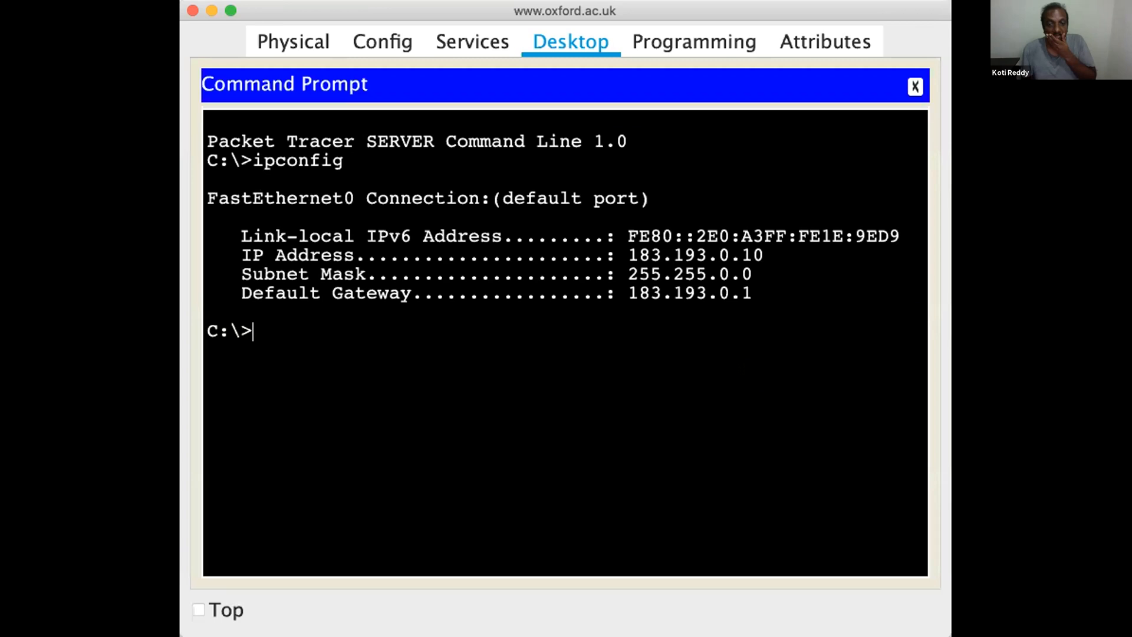
pyautogui.click(199, 611)
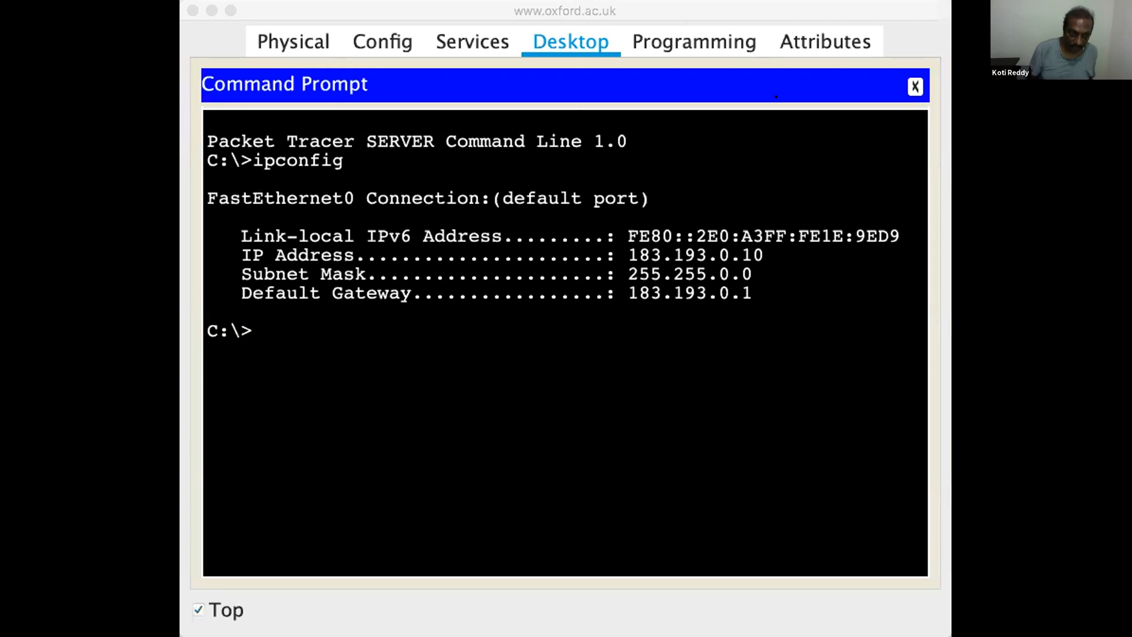
pyautogui.click(254, 331)
pyautogui.write('ping')
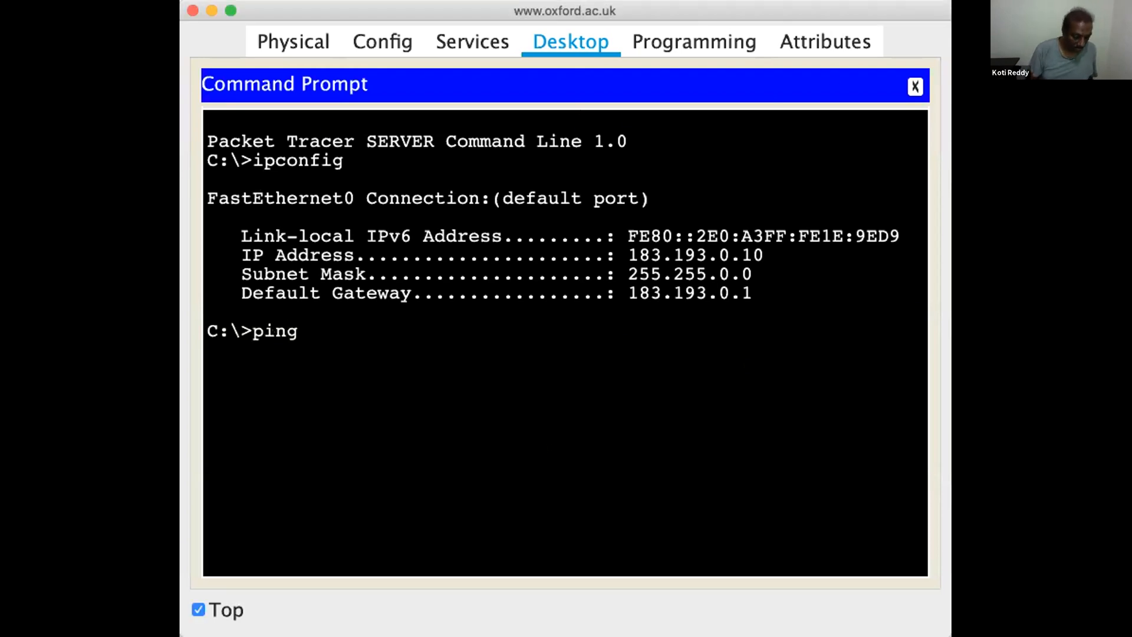
pyautogui.write(' 81.0.0.1')
pyautogui.press('Return')
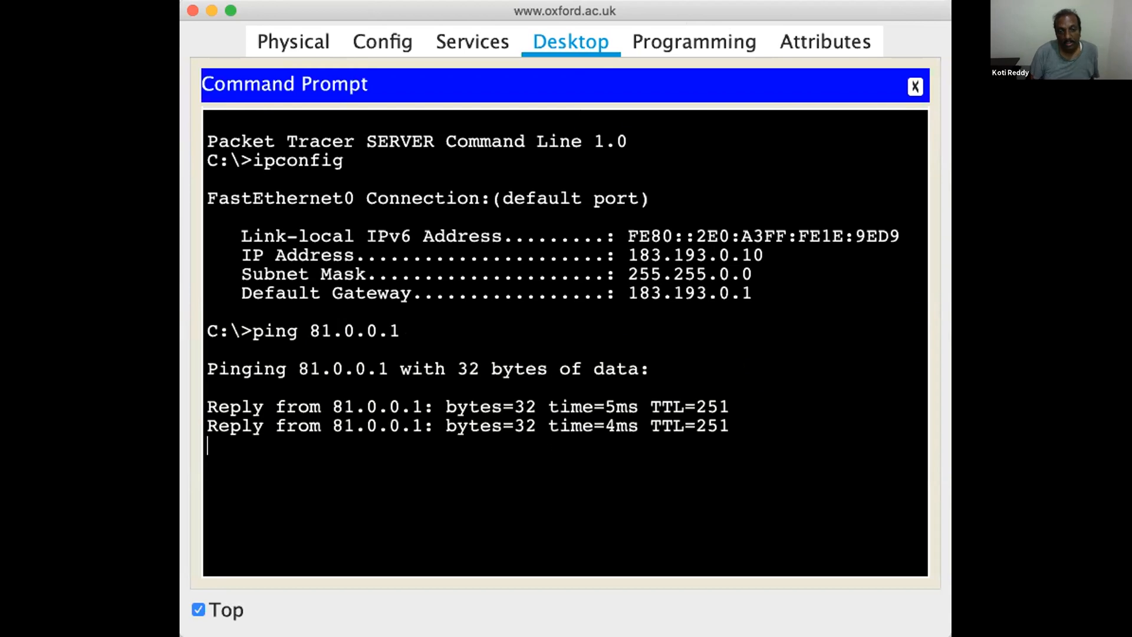
pyautogui.press('Up')
pyautogui.press('BackSpace')
pyautogui.press('BackSpace')
pyautogui.press('BackSpace')
pyautogui.press('BackSpace')
pyautogui.press('BackSpace')
pyautogui.press('BackSpace')
pyautogui.press('BackSpace')
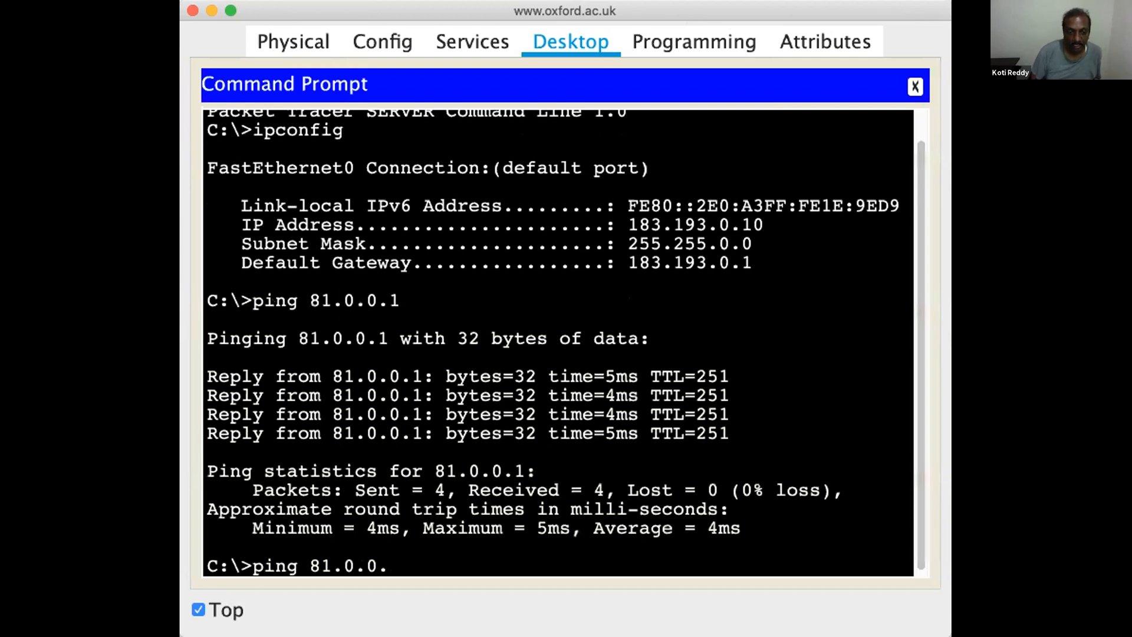
pyautogui.write('2.0.0.1')
pyautogui.press('Return')
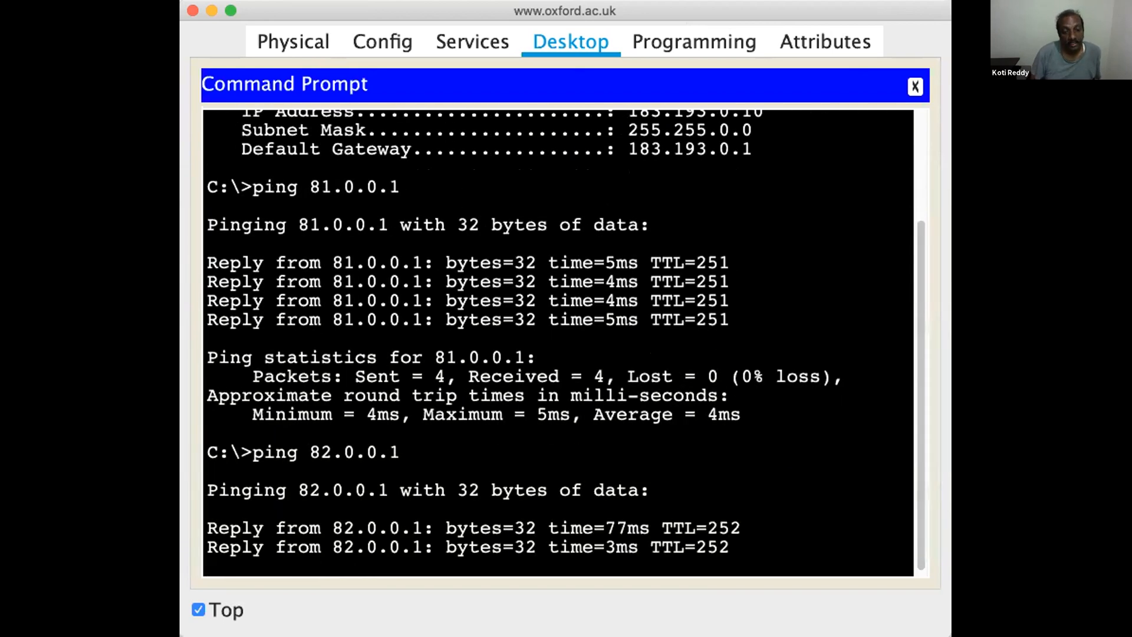
pyautogui.press('Up')
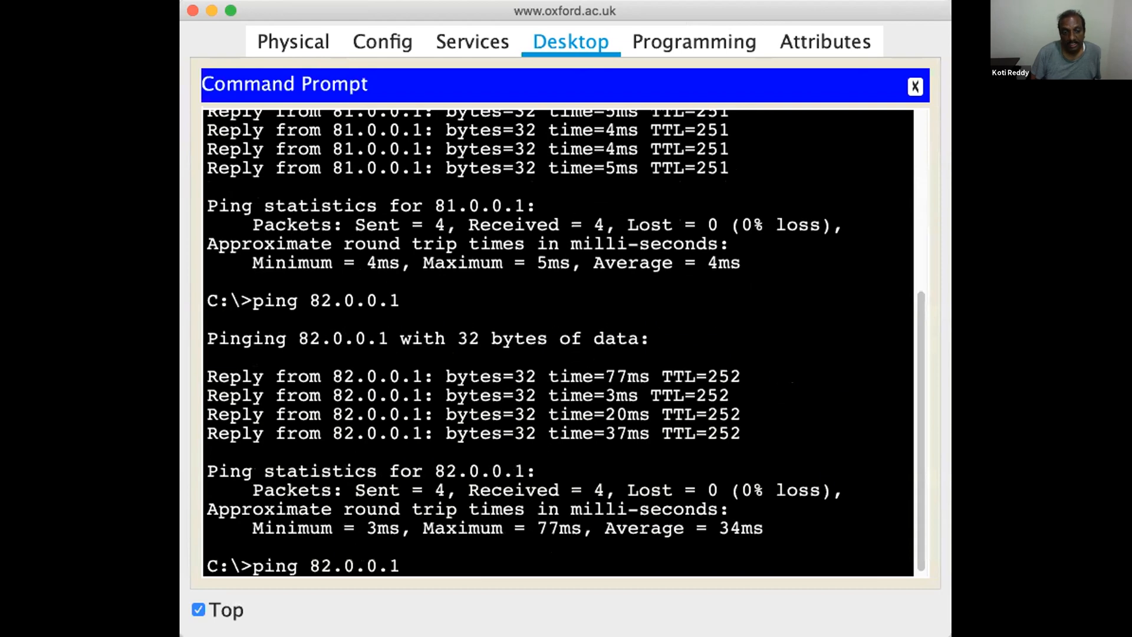
pyautogui.press('BackSpace')
pyautogui.press('BackSpace')
pyautogui.press('BackSpace')
pyautogui.press('BackSpace')
pyautogui.press('BackSpace')
pyautogui.press('BackSpace')
pyautogui.press('BackSpace')
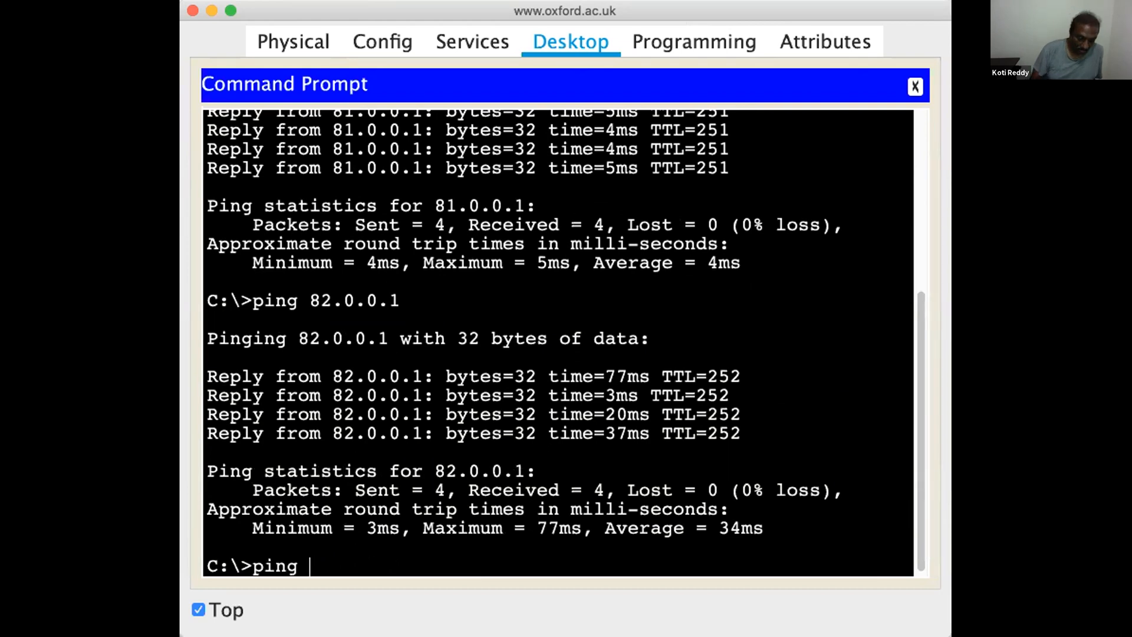
pyautogui.write('91.0.0.1')
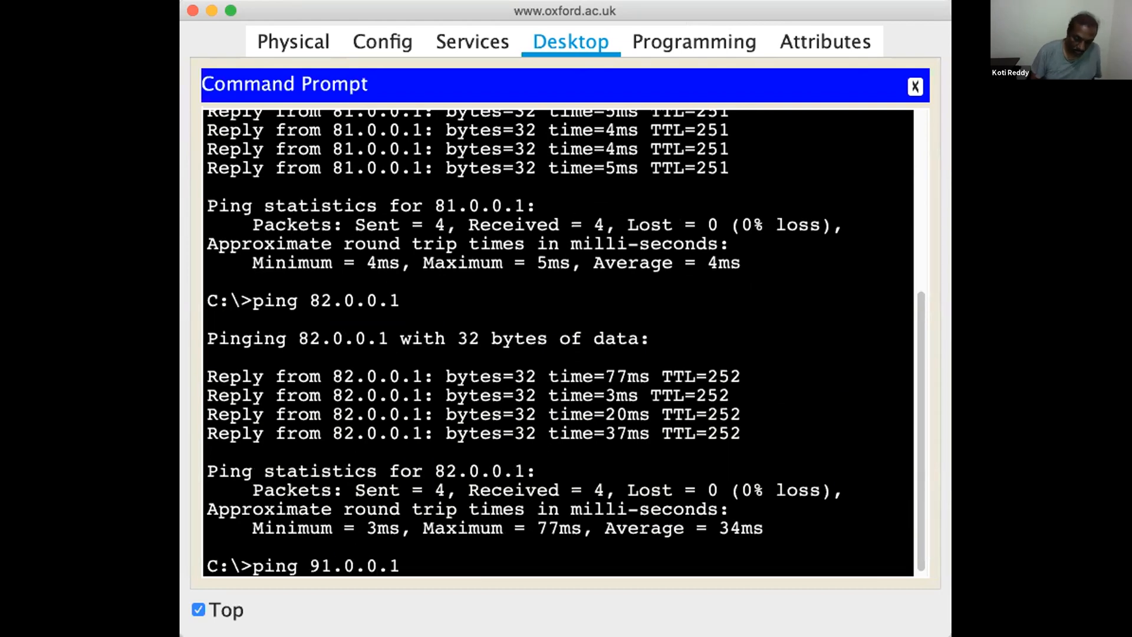
pyautogui.press('Return')
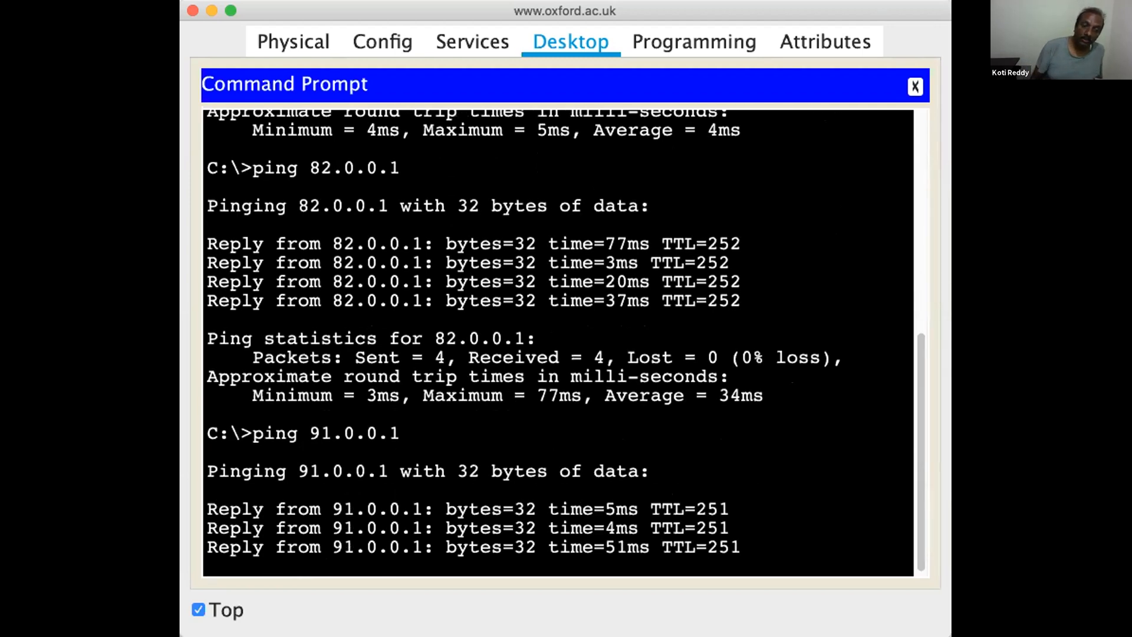
pyautogui.press('Up')
pyautogui.press('BackSpace')
pyautogui.press('BackSpace')
pyautogui.press('BackSpace')
pyautogui.press('BackSpace')
pyautogui.press('BackSpace')
pyautogui.press('BackSpace')
pyautogui.press('BackSpace')
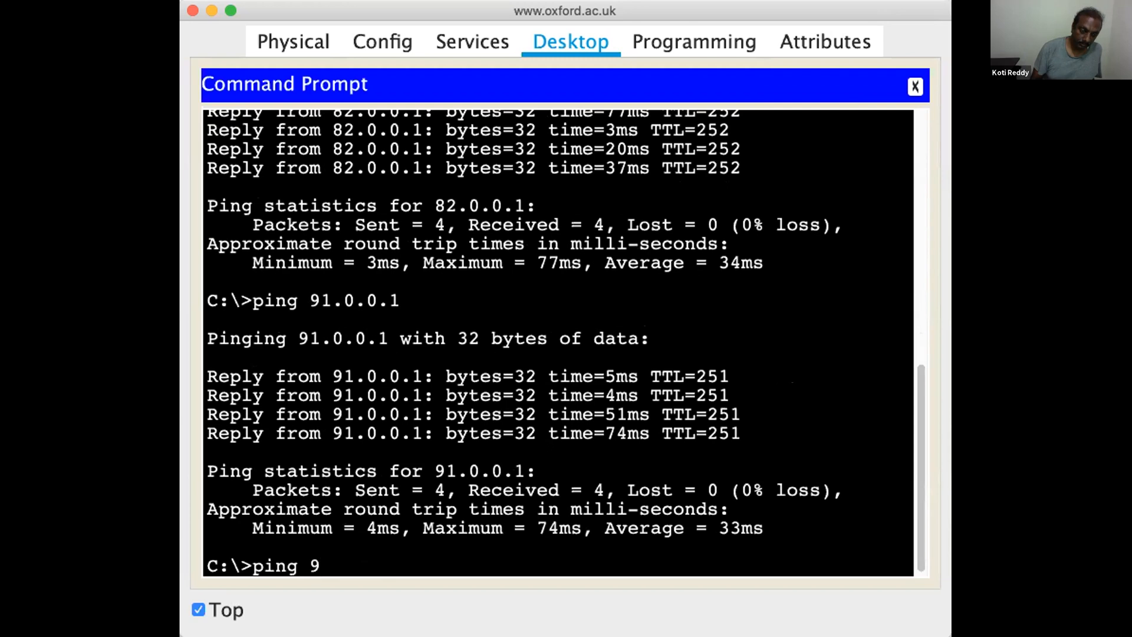
pyautogui.write('2.0.0')
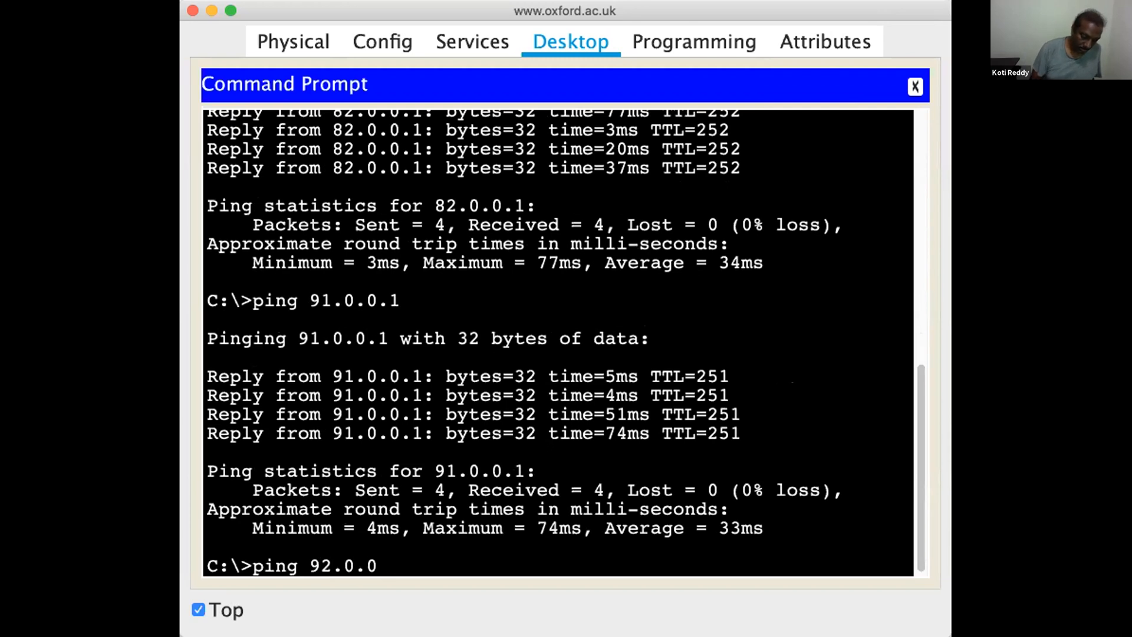
pyautogui.write('.1')
pyautogui.press('Return')
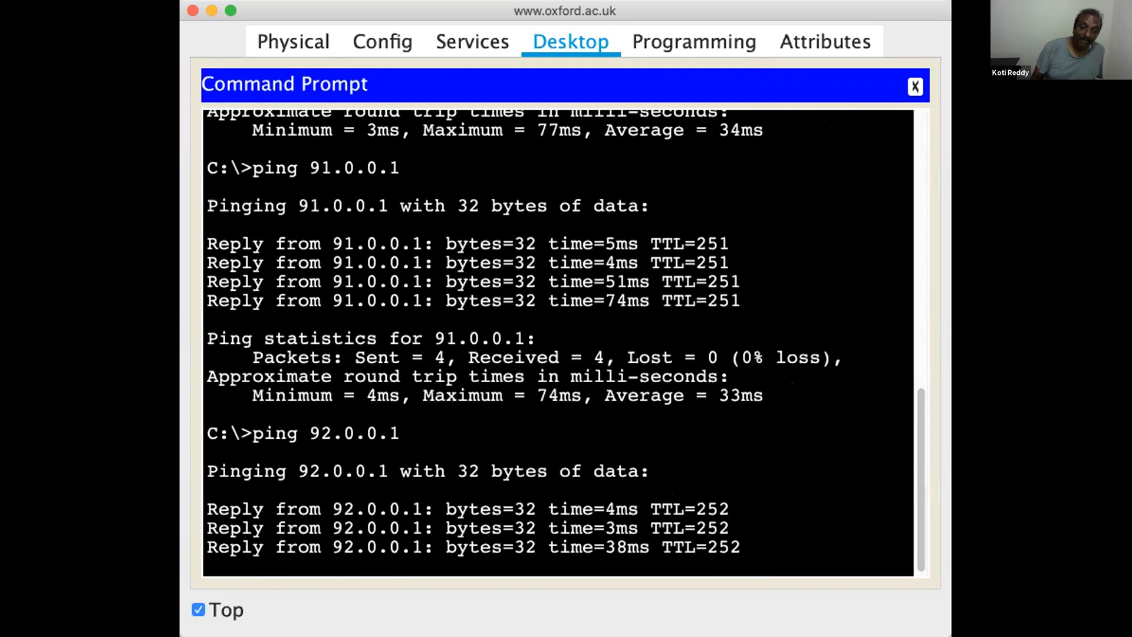
pyautogui.press('Up')
pyautogui.press('BackSpace')
pyautogui.press('BackSpace')
pyautogui.press('BackSpace')
pyautogui.press('BackSpace')
pyautogui.press('BackSpace')
pyautogui.press('BackSpace')
pyautogui.press('BackSpace')
pyautogui.press('BackSpace')
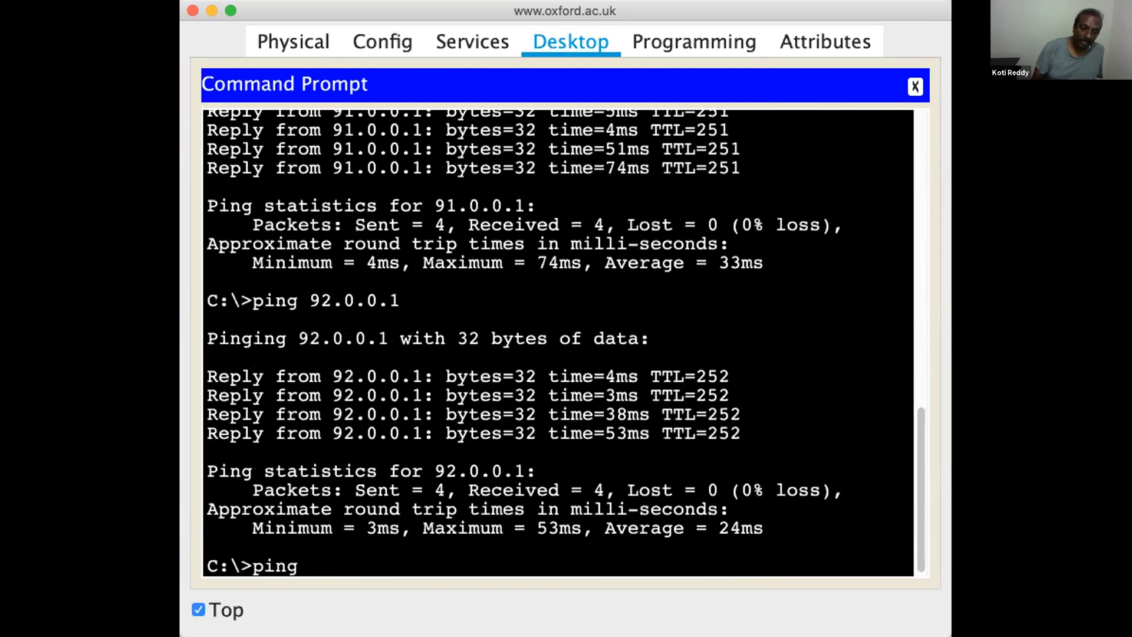
pyautogui.write('111.0.0.1')
pyautogui.press('Return')
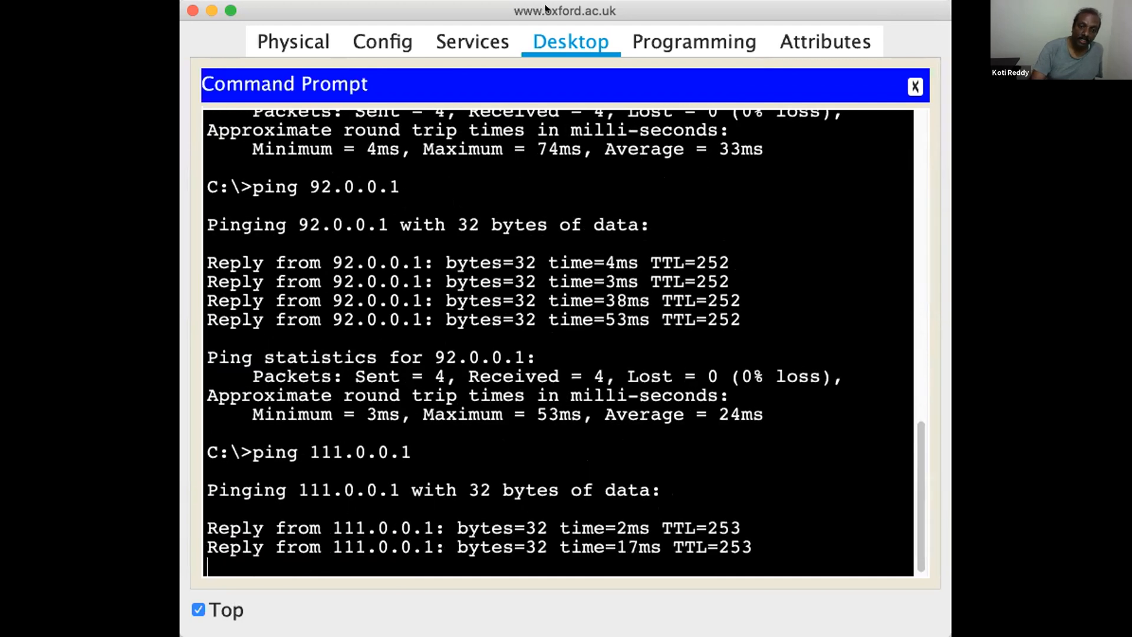
pyautogui.press('Up')
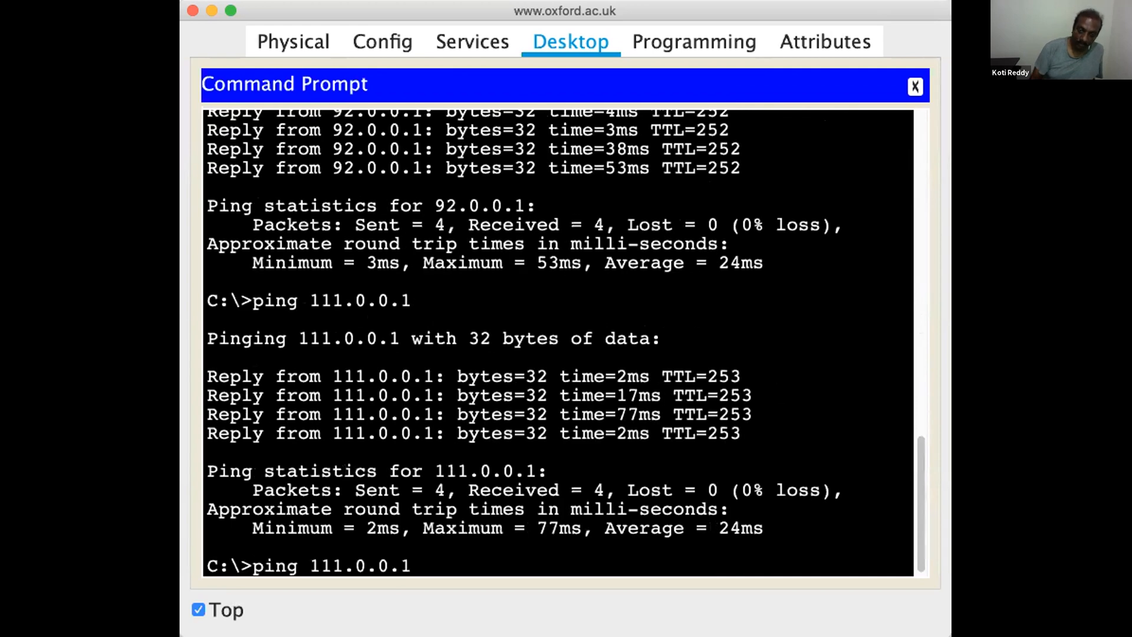
pyautogui.press('BackSpace')
pyautogui.press('BackSpace')
pyautogui.press('BackSpace')
pyautogui.write('2.0.0.1')
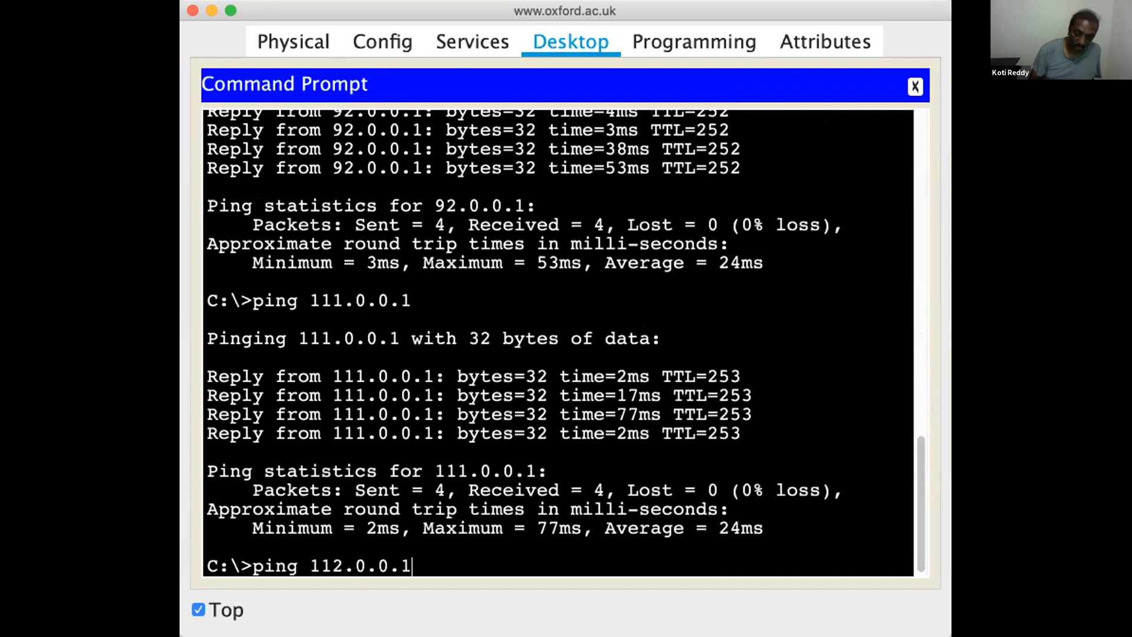
pyautogui.press('Return')
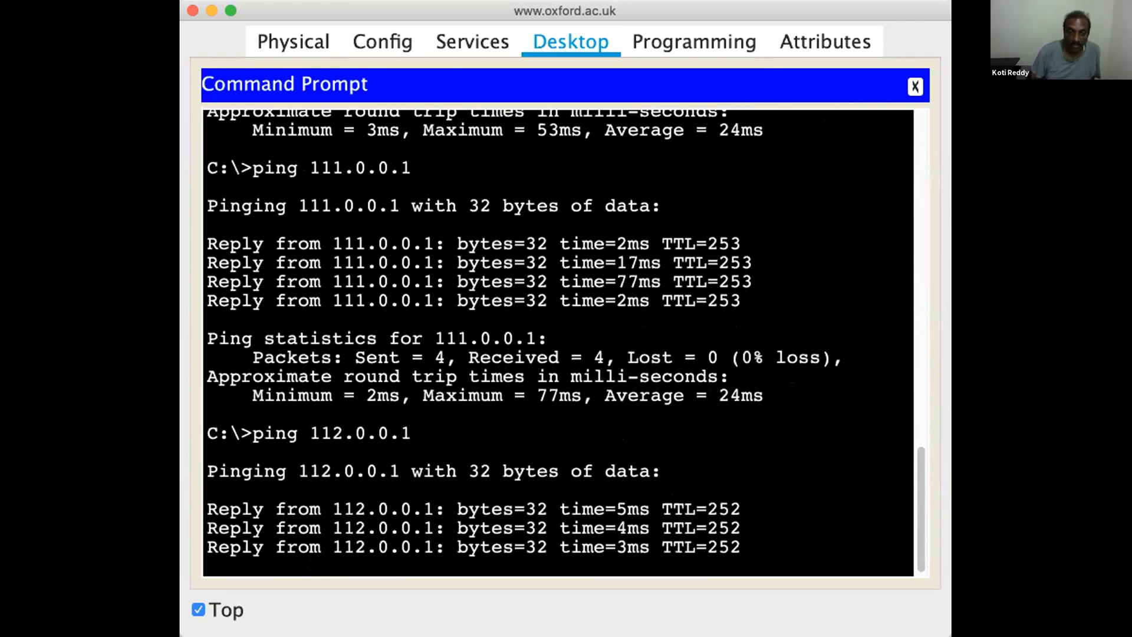
pyautogui.write('ping 211.212.213.1')
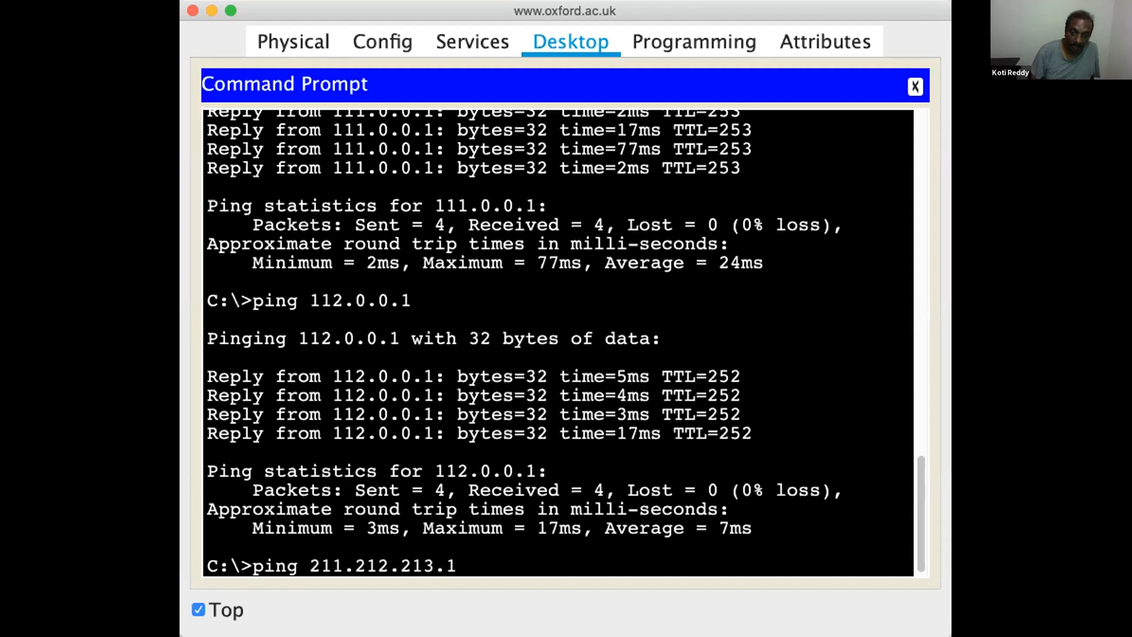
pyautogui.write('0')
pyautogui.press('Return')
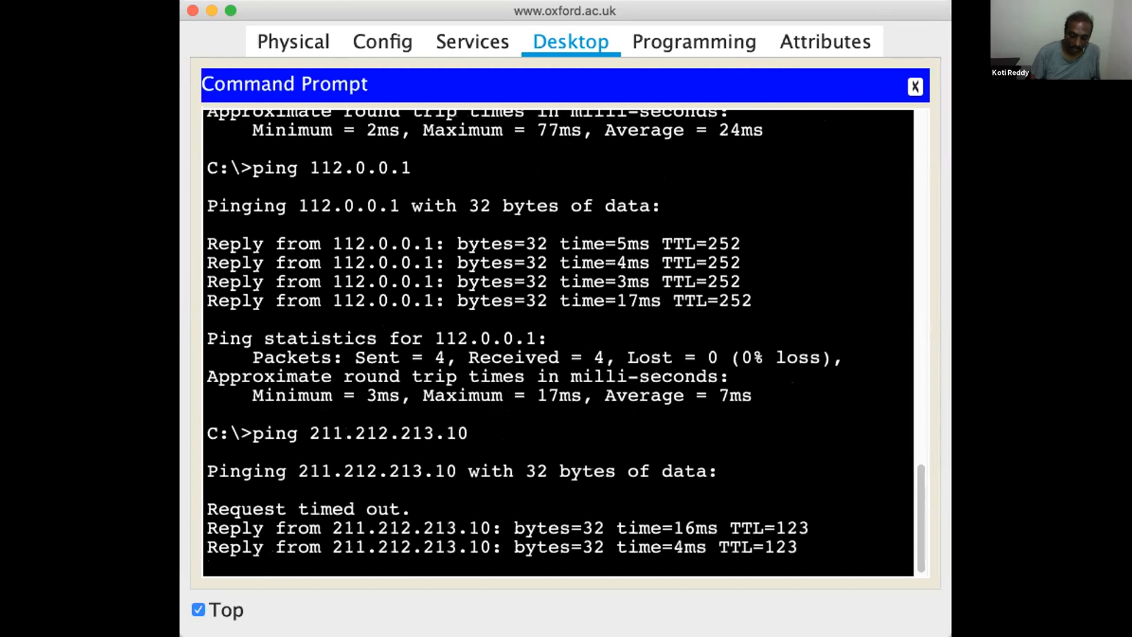
pyautogui.press('Up')
pyautogui.press('BackSpace')
pyautogui.press('BackSpace')
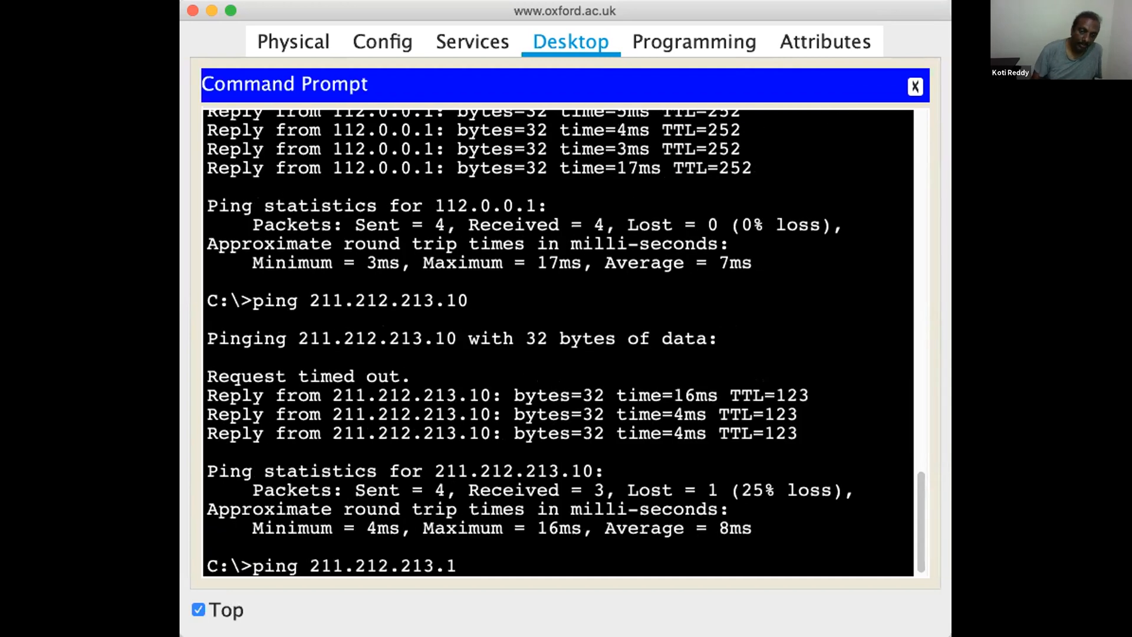
pyautogui.write('20')
pyautogui.press('Return')
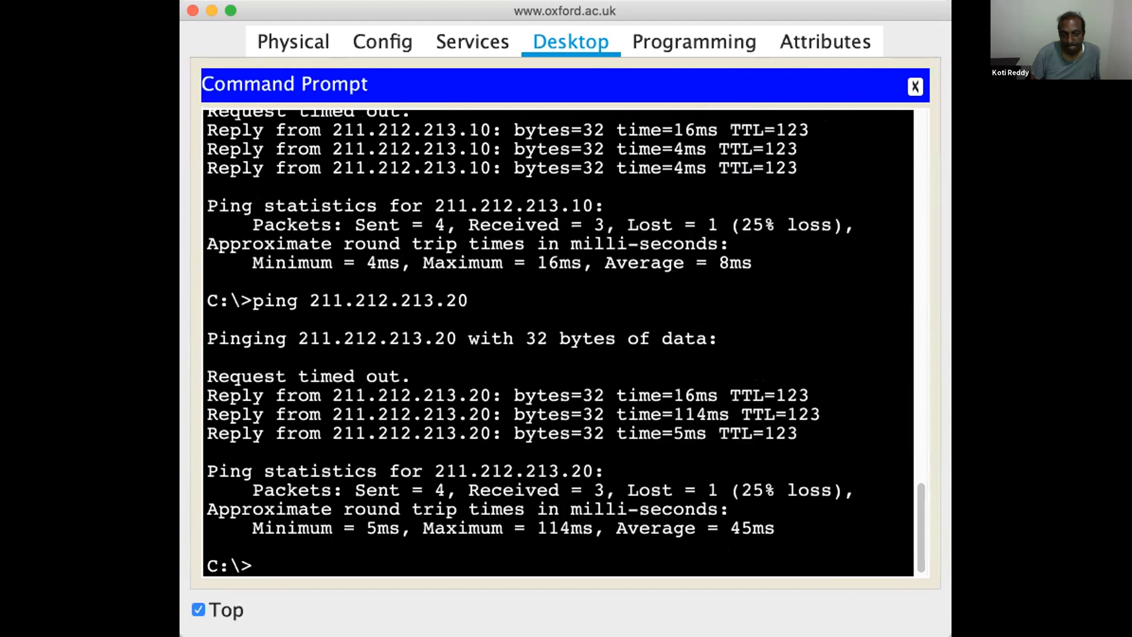
pyautogui.press('Up')
pyautogui.press('BackSpace')
pyautogui.press('BackSpace')
pyautogui.press('BackSpace')
pyautogui.press('BackSpace')
pyautogui.press('BackSpace')
pyautogui.press('BackSpace')
pyautogui.press('BackSpace')
pyautogui.press('BackSpace')
pyautogui.press('BackSpace')
pyautogui.press('BackSpace')
pyautogui.press('BackSpace')
pyautogui.press('BackSpace')
pyautogui.press('BackSpace')
pyautogui.press('BackSpace')
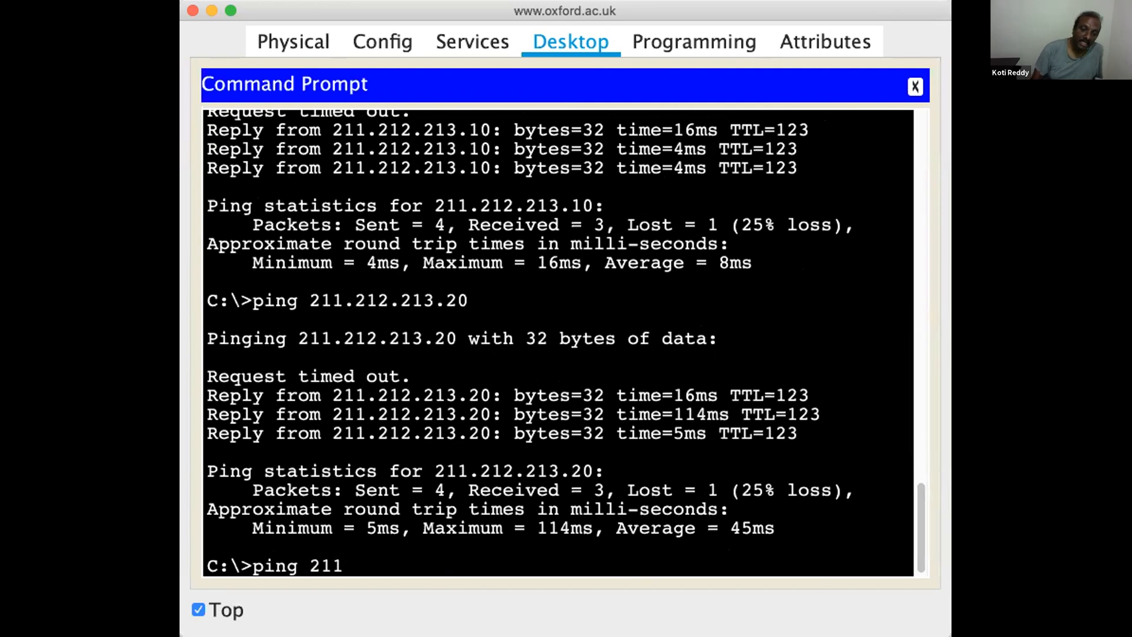
pyautogui.write('169.0.01')
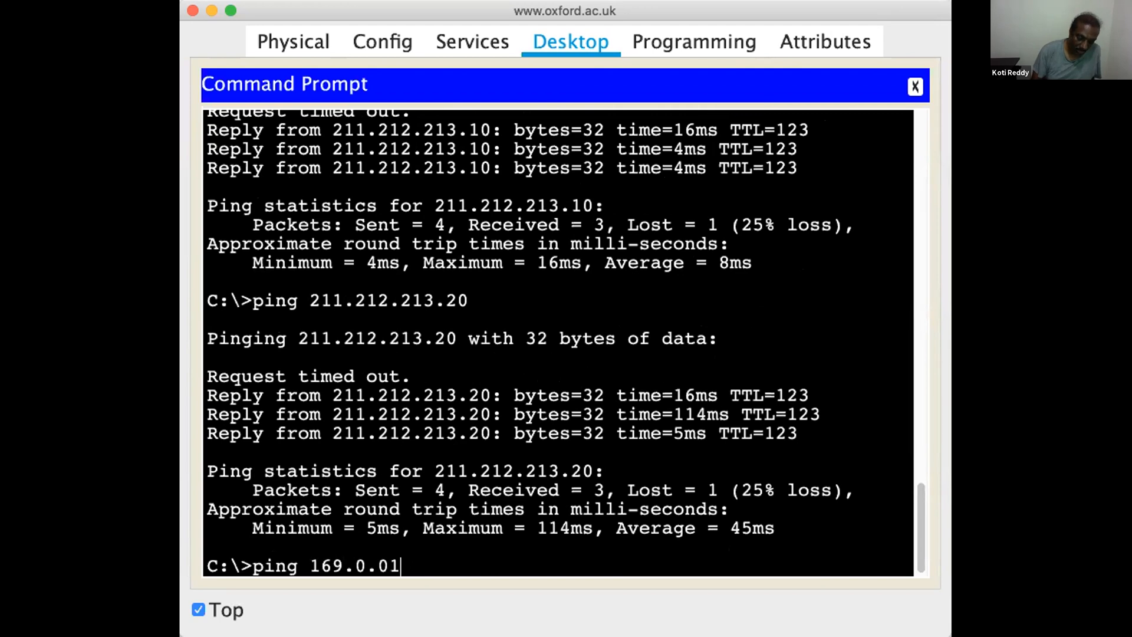
pyautogui.write('0')
pyautogui.press('Return')
pyautogui.press('Up')
pyautogui.press('BackSpace')
pyautogui.press('BackSpace')
pyautogui.write('.10')
pyautogui.press('Return')
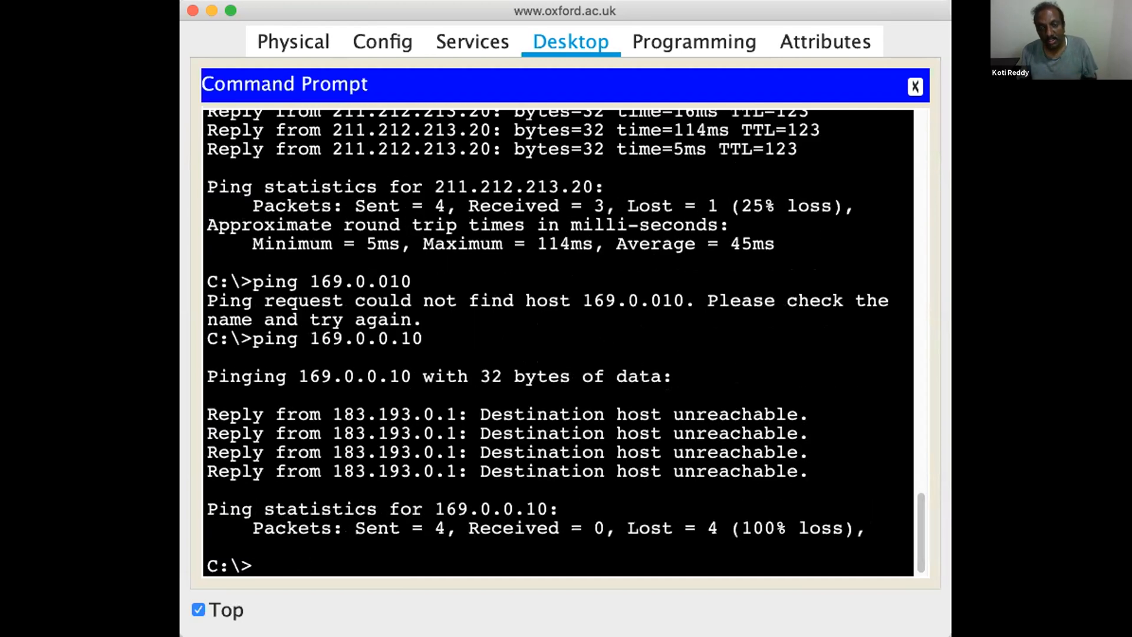
pyautogui.press('Up')
pyautogui.press('Left')
pyautogui.press('Left')
pyautogui.press('Left')
pyautogui.press('Left')
pyautogui.press('Left')
pyautogui.press('BackSpace')
pyautogui.write('179')
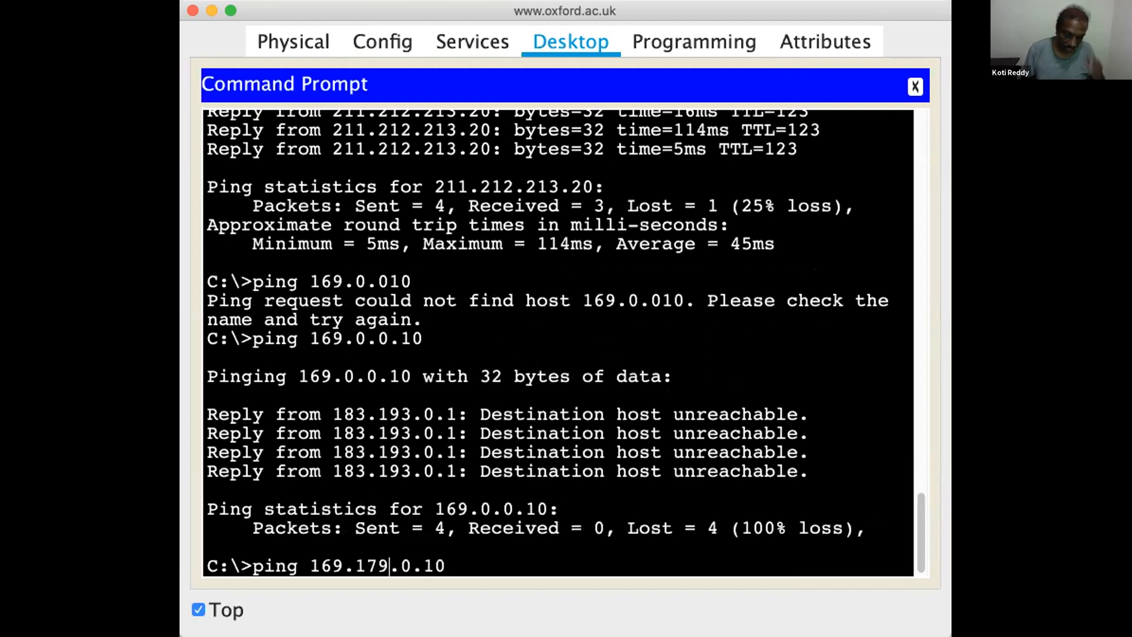
pyautogui.press('Return')
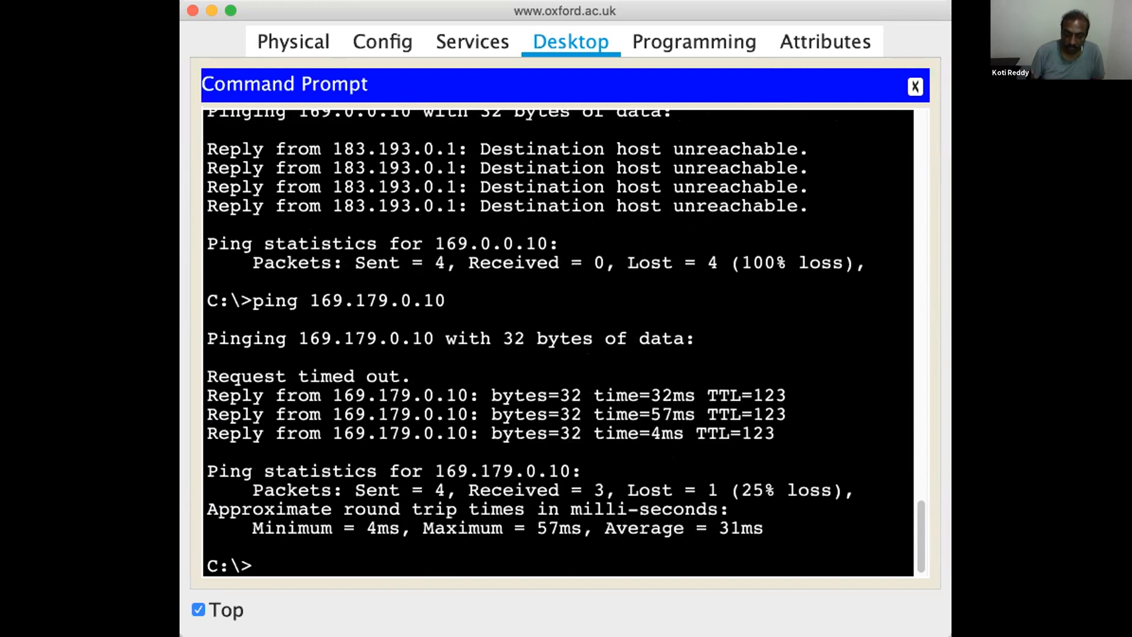
pyautogui.press('Up')
pyautogui.press('BackSpace')
pyautogui.press('BackSpace')
pyautogui.write('20')
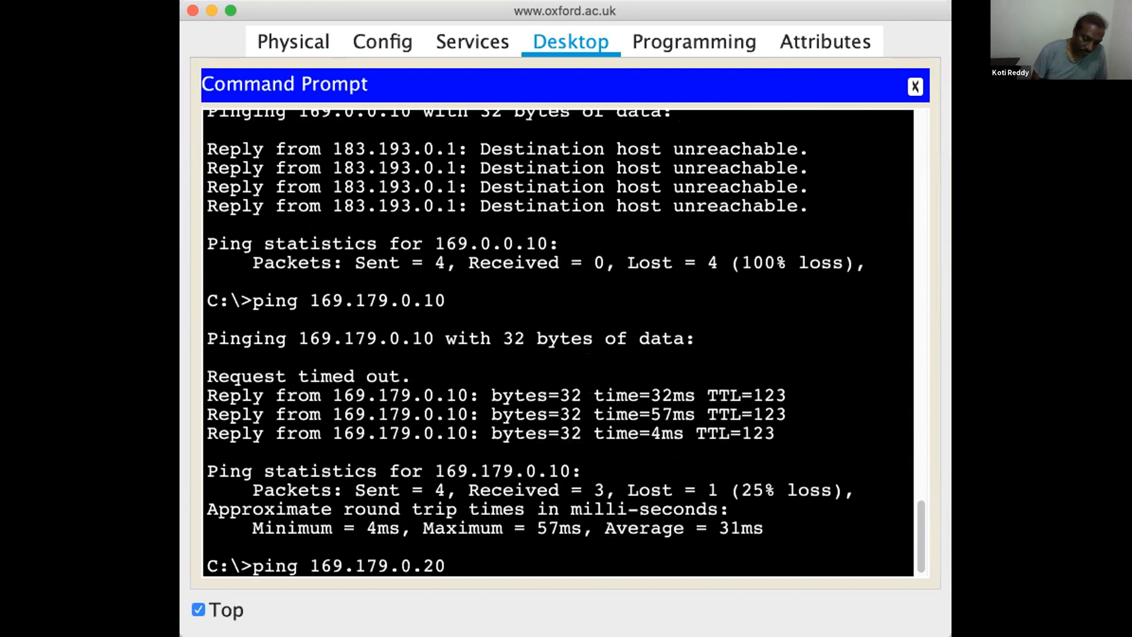
pyautogui.press('Return')
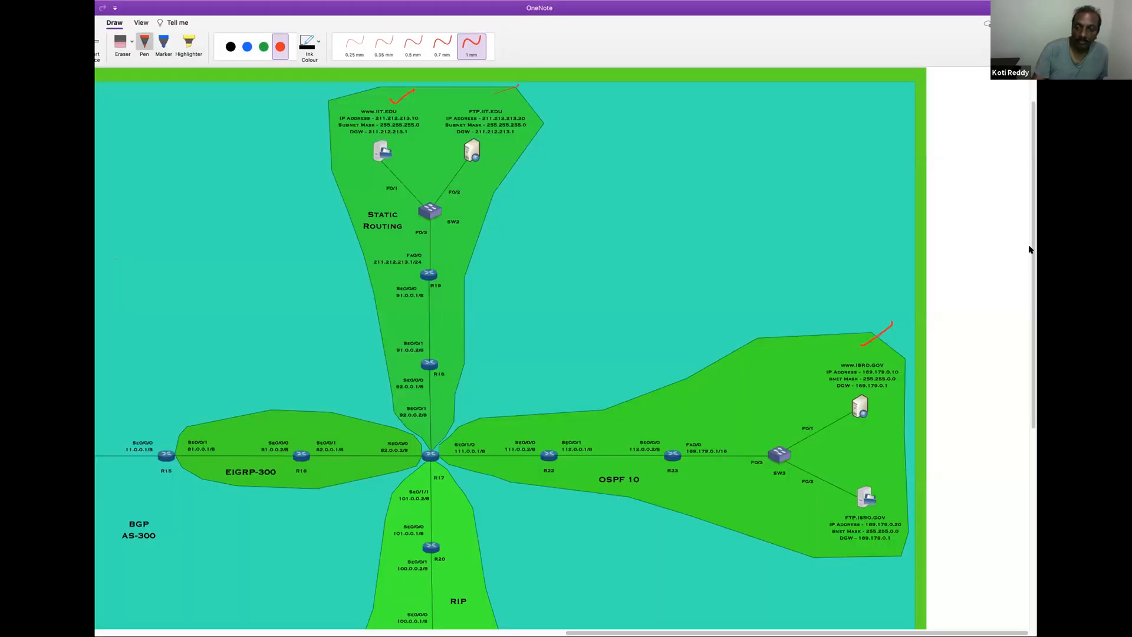
pyautogui.scroll(-2, 1027, 247)
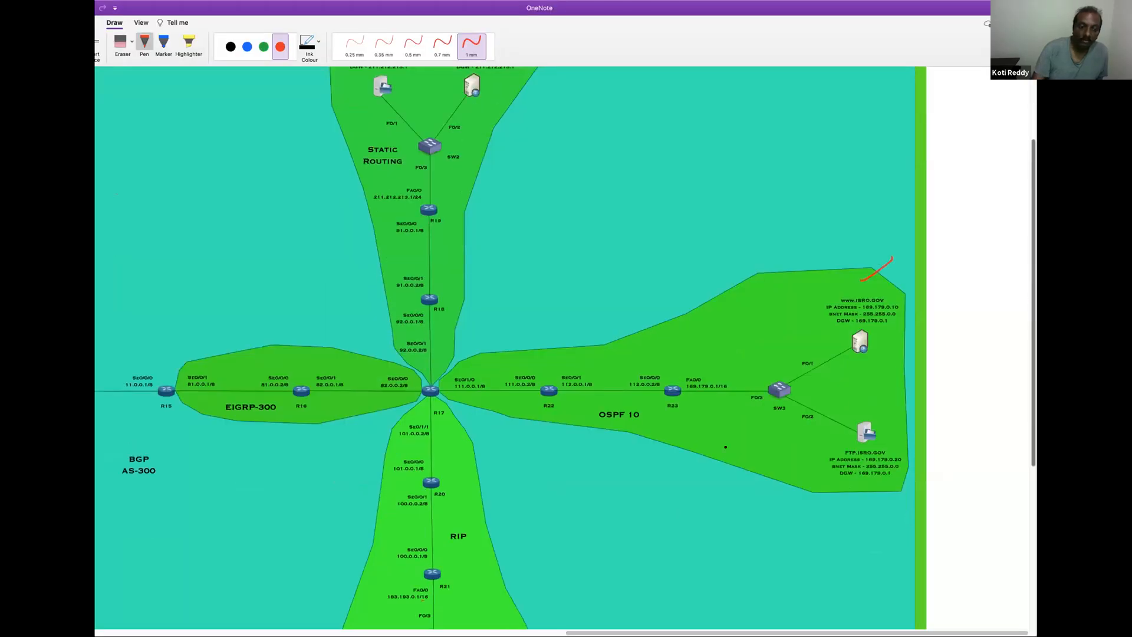
pyautogui.scroll(-1, 1026, 247)
pyautogui.scroll(-5, 1026, 248)
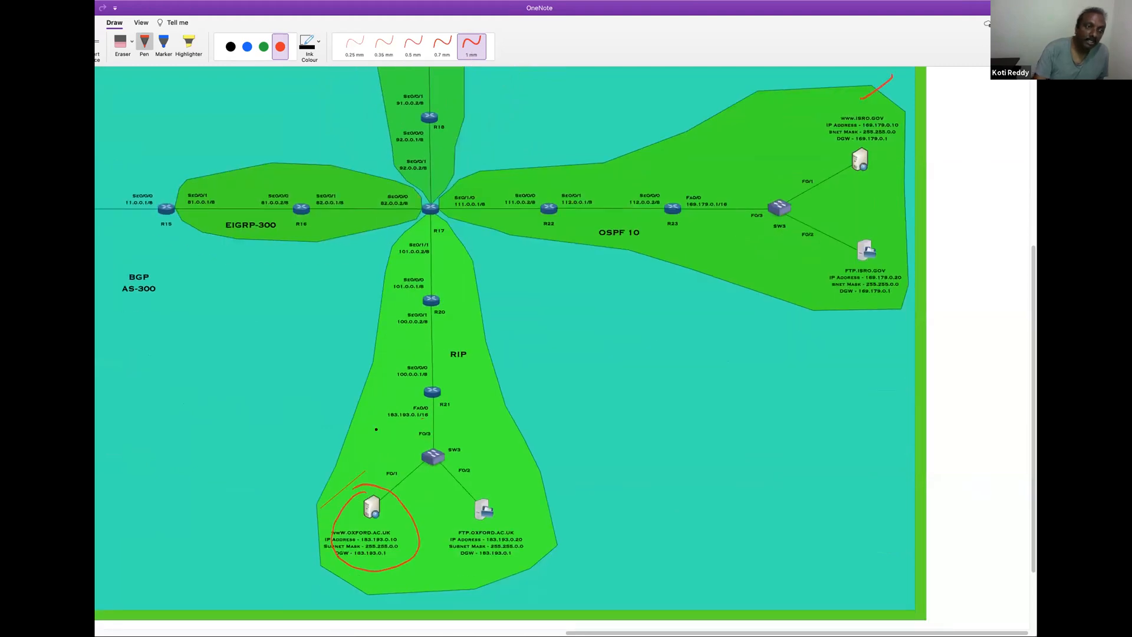
pyautogui.moveTo(383, 506)
pyautogui.mouseDown()
pyautogui.moveTo(410, 448)
pyautogui.moveTo(369, 298)
pyautogui.moveTo(210, 202)
pyautogui.mouseUp()
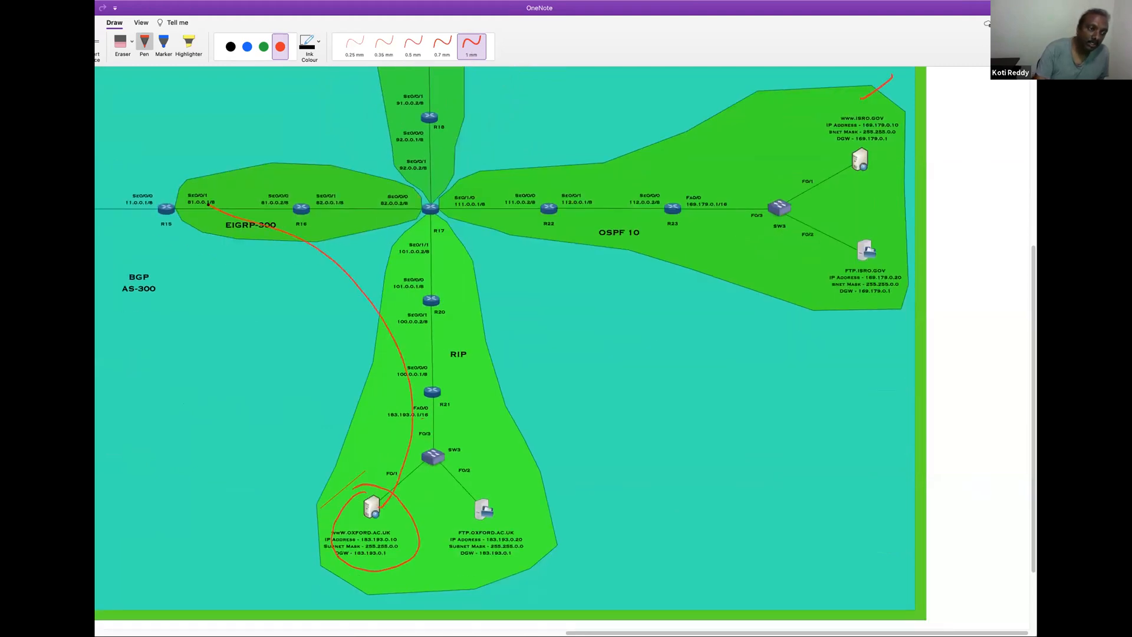
pyautogui.moveTo(394, 488)
pyautogui.mouseDown()
pyautogui.moveTo(428, 400)
pyautogui.moveTo(413, 301)
pyautogui.moveTo(330, 203)
pyautogui.mouseUp()
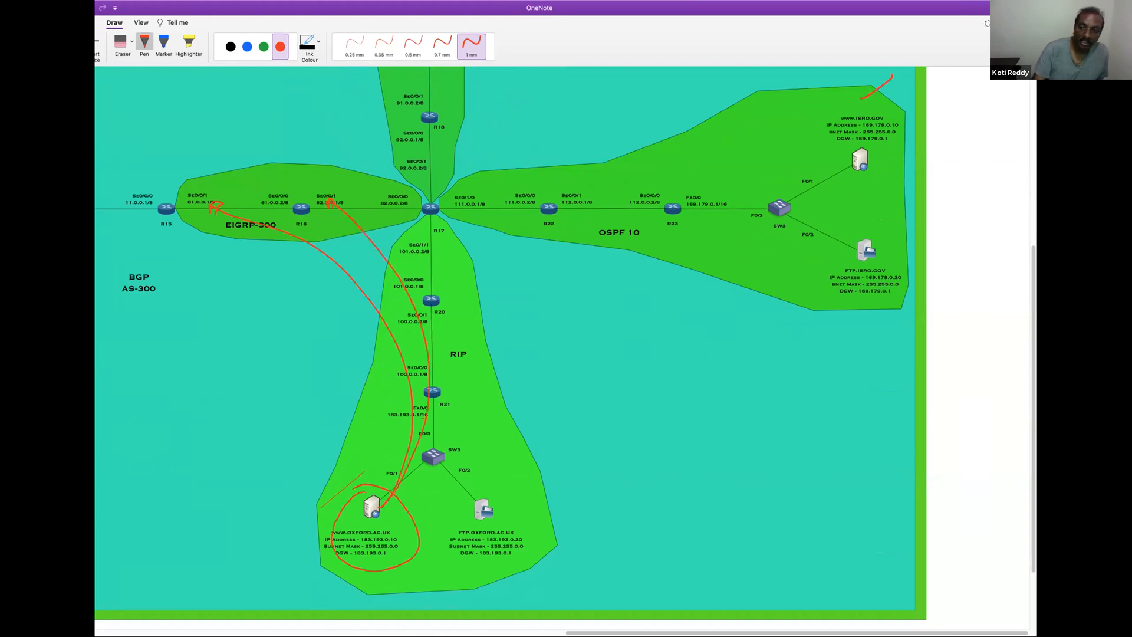
pyautogui.scroll(2, 582, 500)
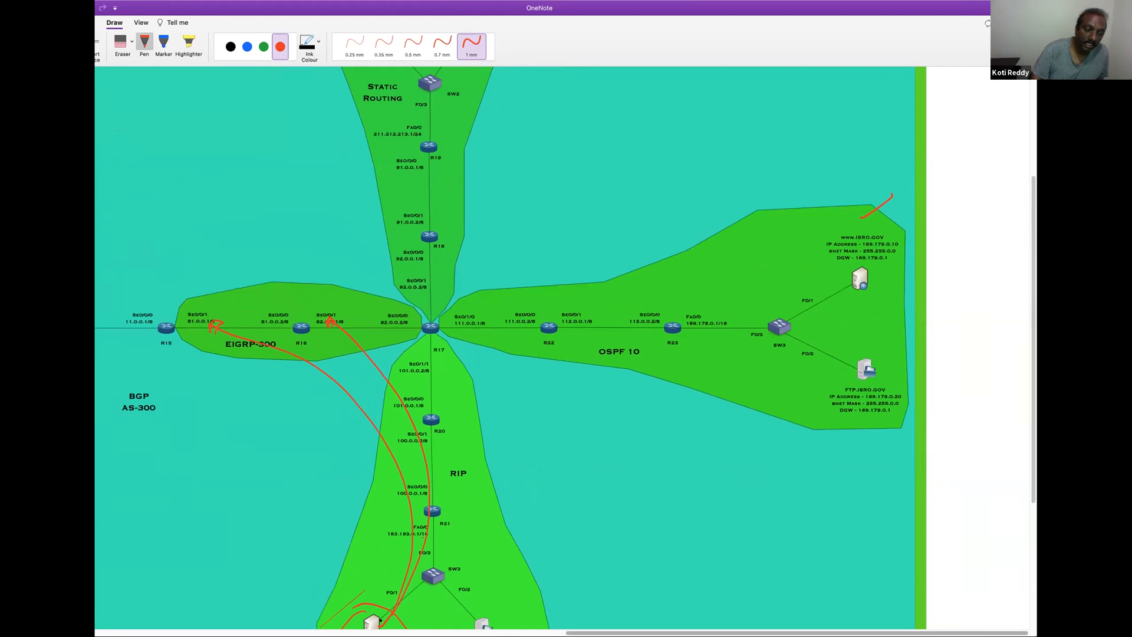
pyautogui.moveTo(380, 616)
pyautogui.mouseDown()
pyautogui.moveTo(433, 358)
pyautogui.moveTo(402, 182)
pyautogui.mouseUp()
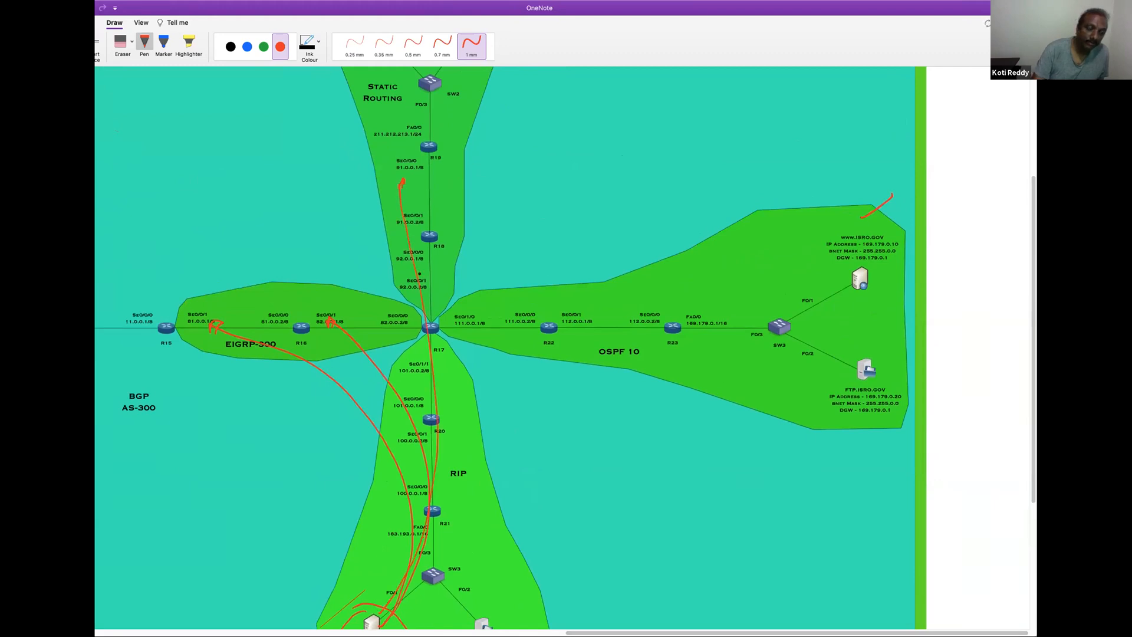
pyautogui.moveTo(407, 589)
pyautogui.mouseDown()
pyautogui.moveTo(451, 476)
pyautogui.moveTo(435, 261)
pyautogui.mouseUp()
pyautogui.moveTo(413, 601)
pyautogui.mouseDown()
pyautogui.moveTo(492, 513)
pyautogui.moveTo(505, 321)
pyautogui.mouseUp()
pyautogui.moveTo(394, 613)
pyautogui.mouseDown()
pyautogui.moveTo(519, 478)
pyautogui.moveTo(636, 295)
pyautogui.moveTo(571, 320)
pyautogui.mouseUp()
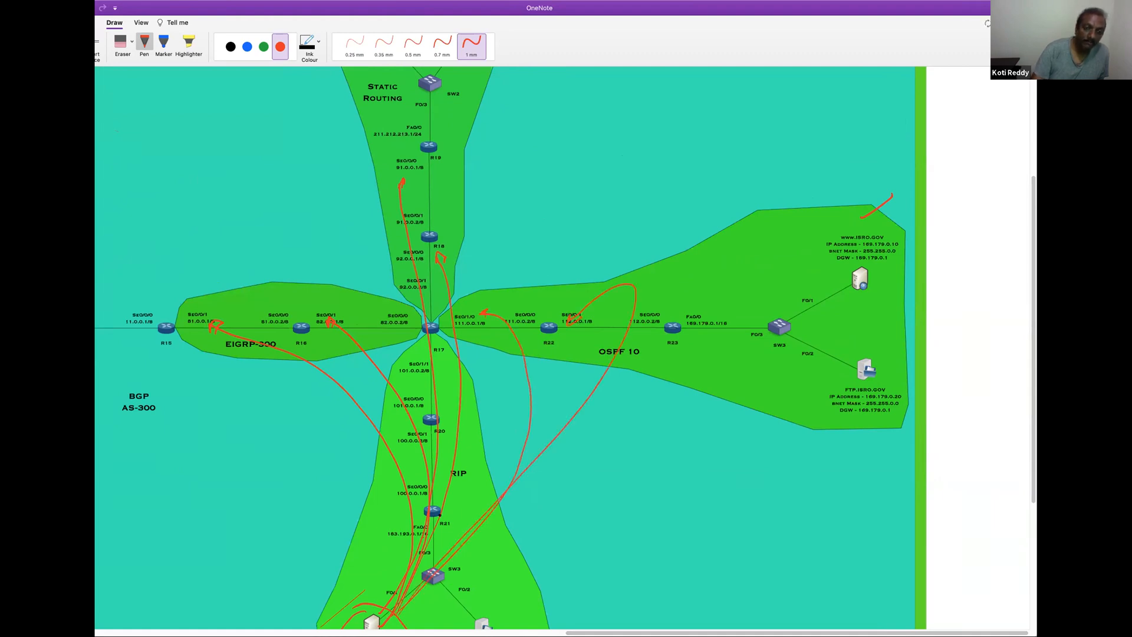
pyautogui.scroll(2, 409, 577)
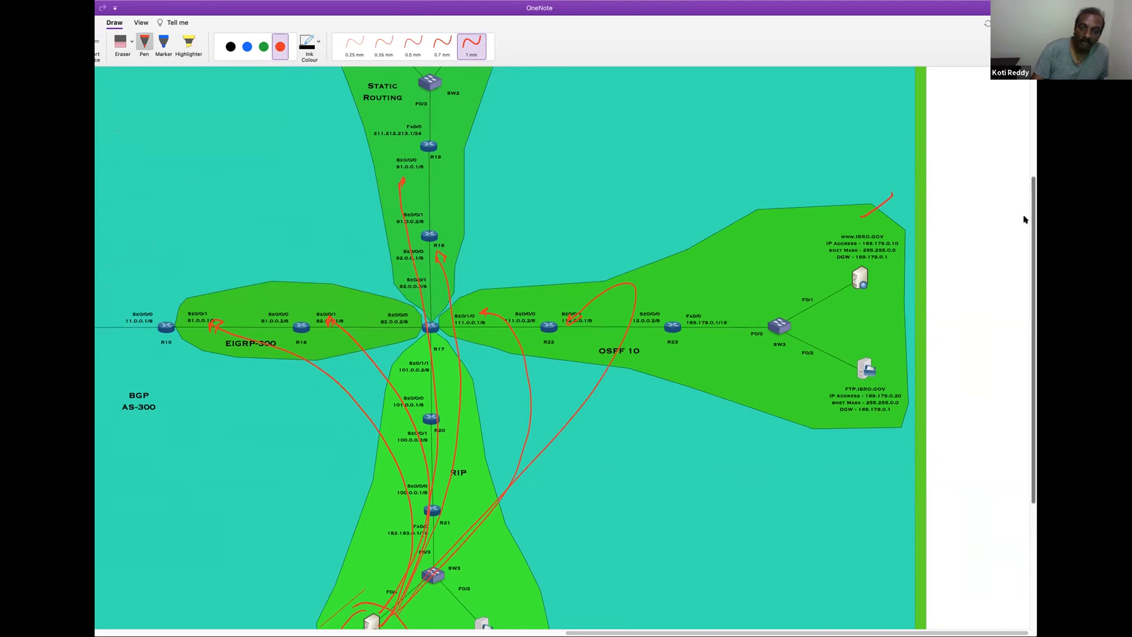
pyautogui.moveTo(420, 596)
pyautogui.mouseDown()
pyautogui.moveTo(493, 404)
pyautogui.moveTo(424, 174)
pyautogui.mouseUp()
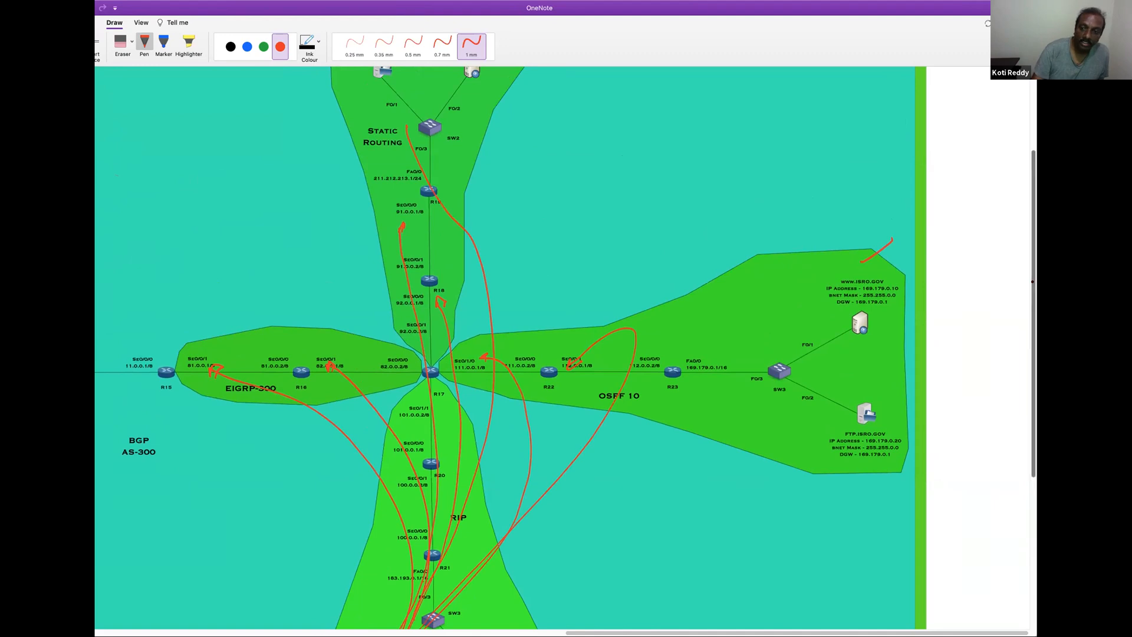
pyautogui.scroll(5, 1020, 233)
pyautogui.moveTo(414, 293); pyautogui.dragTo(384, 187)
pyautogui.moveTo(401, 135)
pyautogui.mouseDown()
pyautogui.moveTo(354, 180)
pyautogui.moveTo(380, 187)
pyautogui.mouseUp()
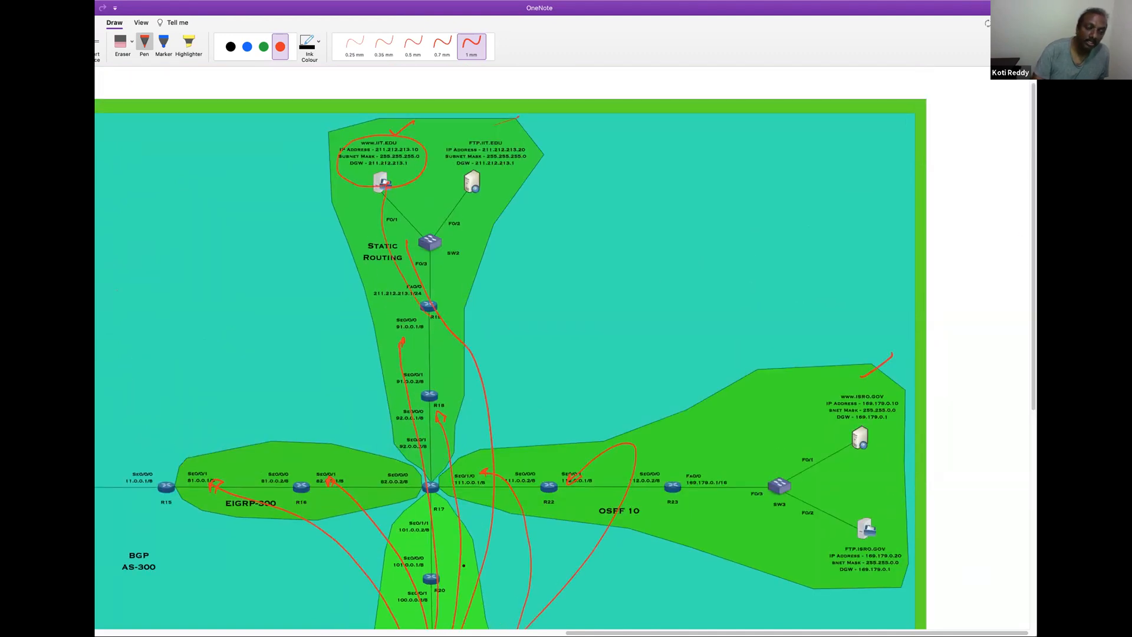
pyautogui.moveTo(451, 619)
pyautogui.mouseDown()
pyautogui.moveTo(495, 198)
pyautogui.moveTo(453, 127)
pyautogui.moveTo(513, 188)
pyautogui.mouseUp()
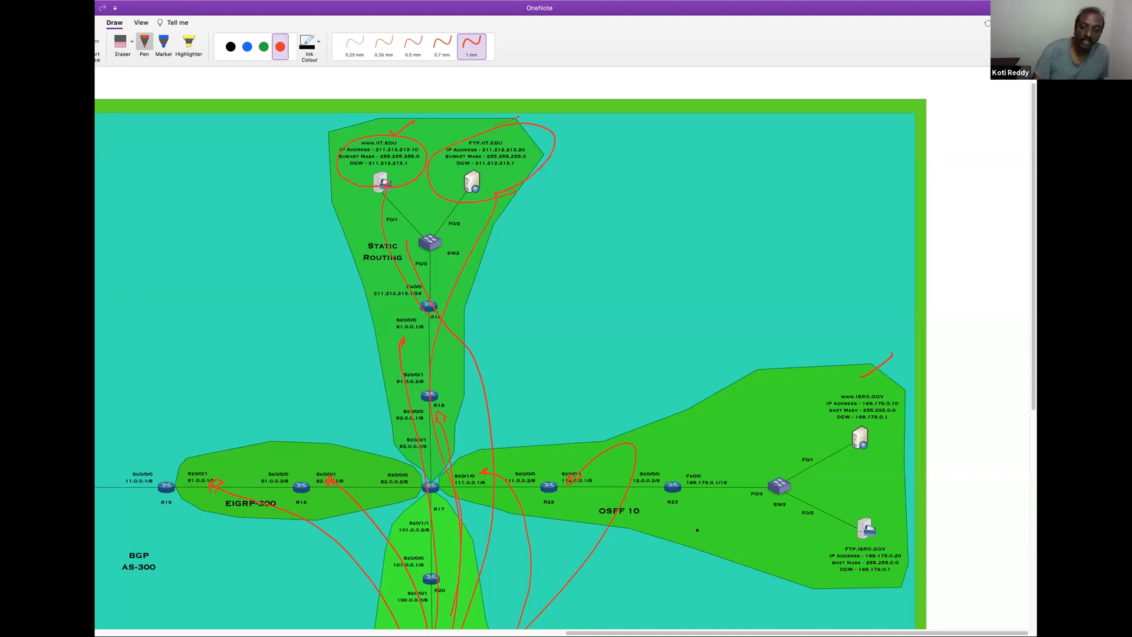
pyautogui.scroll(-5, 1029, 288)
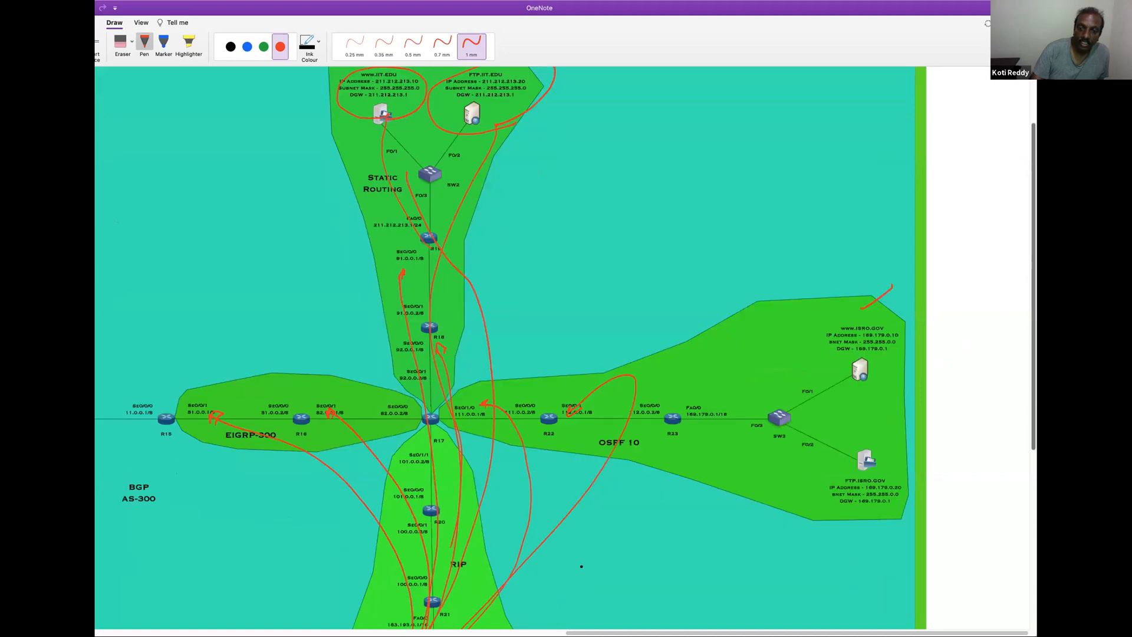
pyautogui.moveTo(451, 618)
pyautogui.mouseDown()
pyautogui.moveTo(593, 407)
pyautogui.moveTo(850, 261)
pyautogui.mouseUp()
pyautogui.moveTo(457, 586)
pyautogui.mouseDown()
pyautogui.moveTo(887, 342)
pyautogui.moveTo(862, 389)
pyautogui.moveTo(893, 357)
pyautogui.mouseUp()
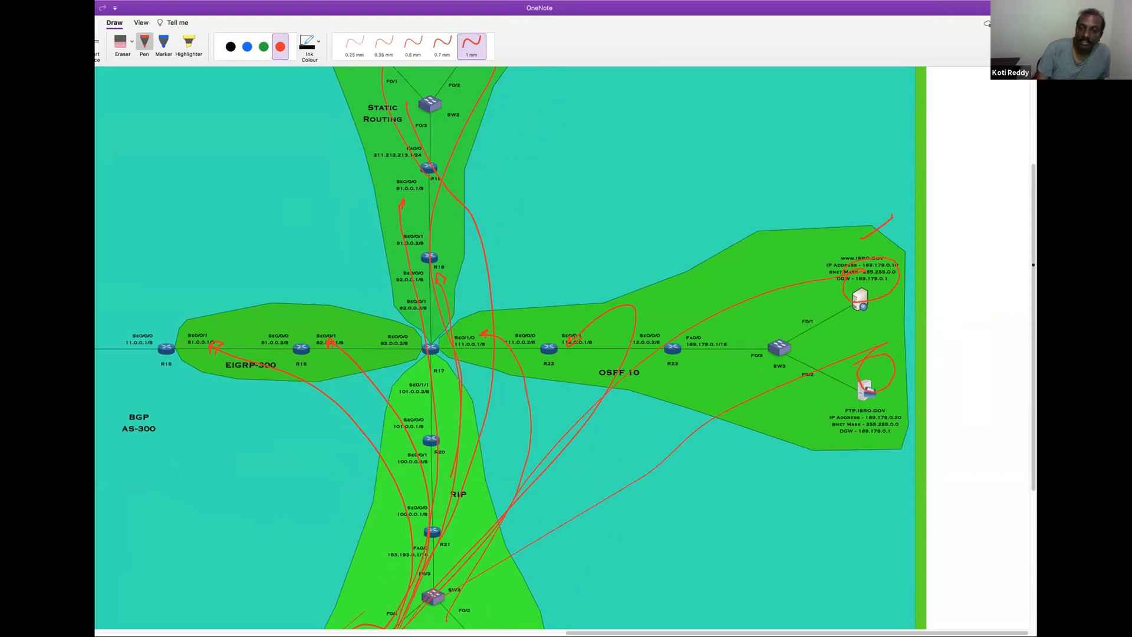
pyautogui.scroll(-2, 1034, 265)
pyautogui.scroll(-1, 1016, 223)
pyautogui.scroll(6, 1015, 212)
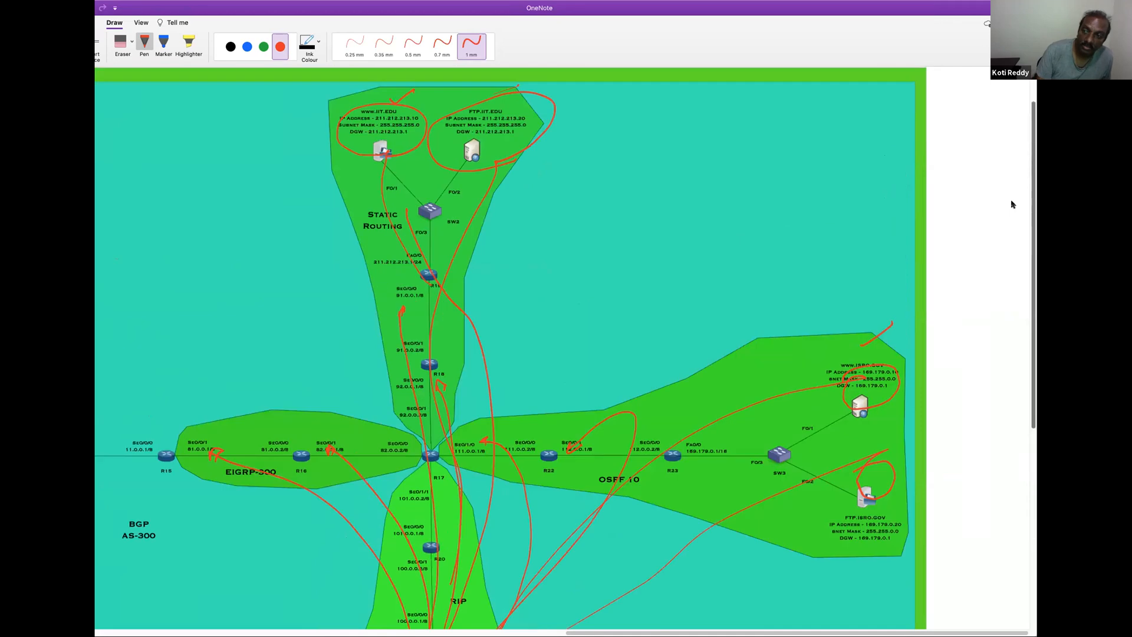
pyautogui.scroll(-2, 1017, 212)
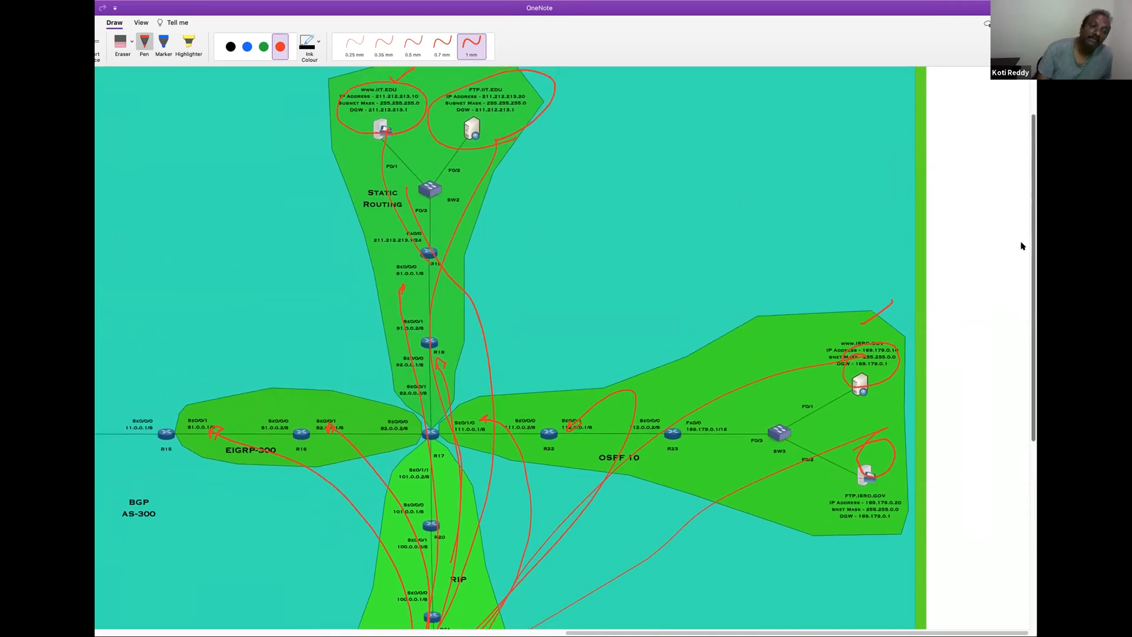
# Erase the red circles and lines around the IIT servers and the line to 91.0.0.1 in Static Routing
pyautogui.click(122, 41)
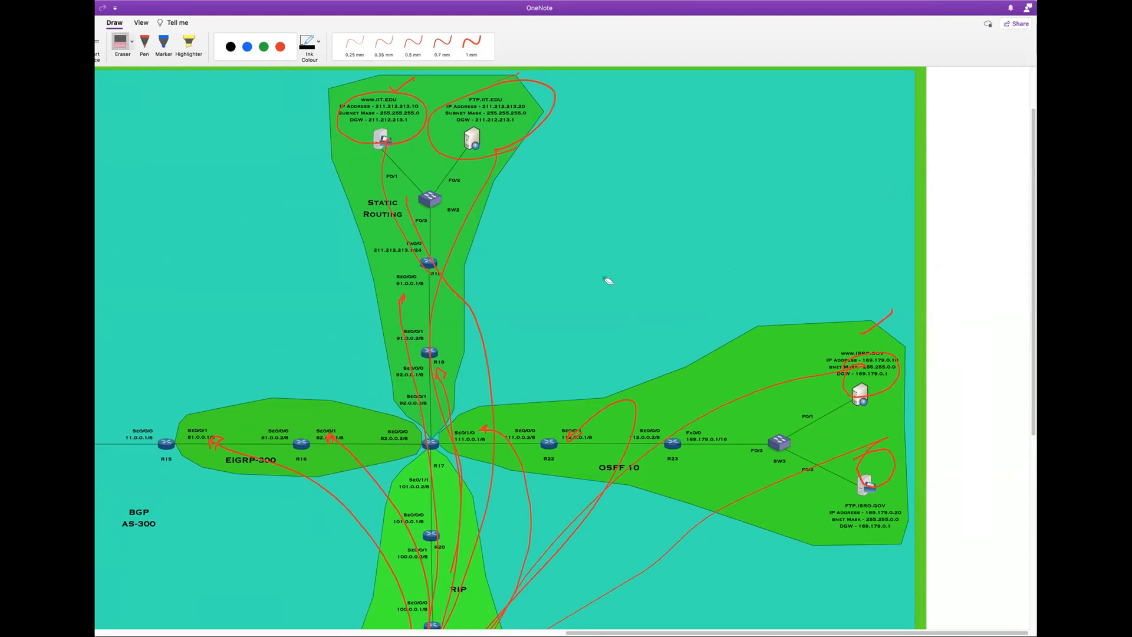
pyautogui.moveTo(451, 110)
pyautogui.mouseDown()
pyautogui.moveTo(391, 87)
pyautogui.moveTo(514, 78)
pyautogui.mouseUp()
pyautogui.moveTo(436, 313); pyautogui.dragTo(470, 284)
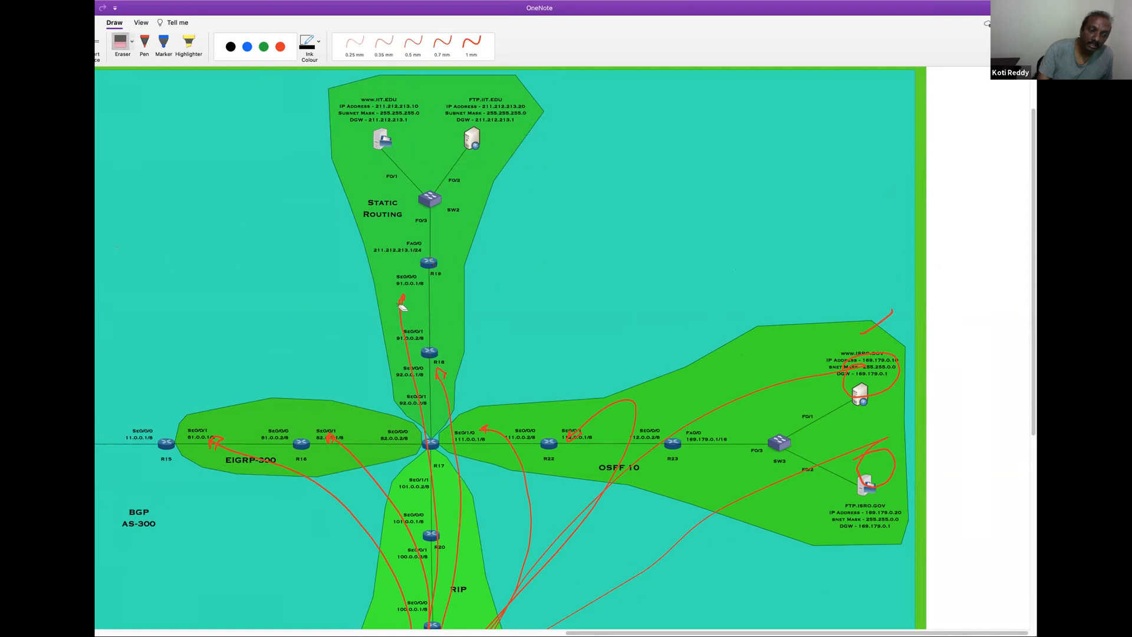
pyautogui.moveTo(393, 311); pyautogui.dragTo(491, 353)
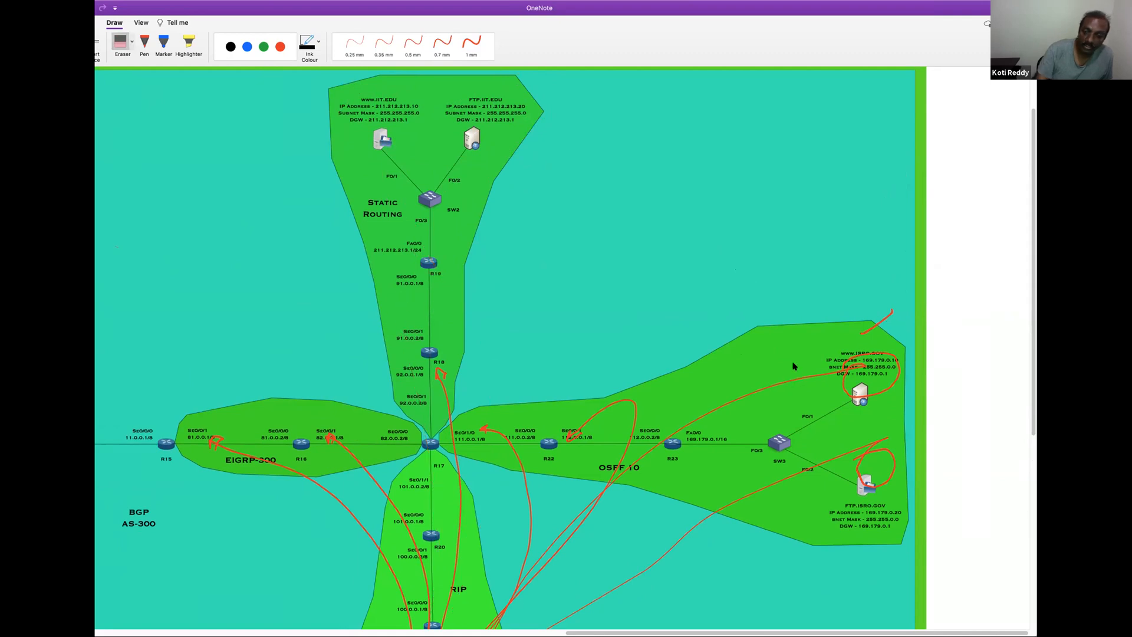
# Erase the red lines leading to 92.0.0.1, the EIGRP-300 interfaces, and 111.0.0.1 and 112.0.0.1 in OSPF 10
pyautogui.scroll(-2, 1035, 224)
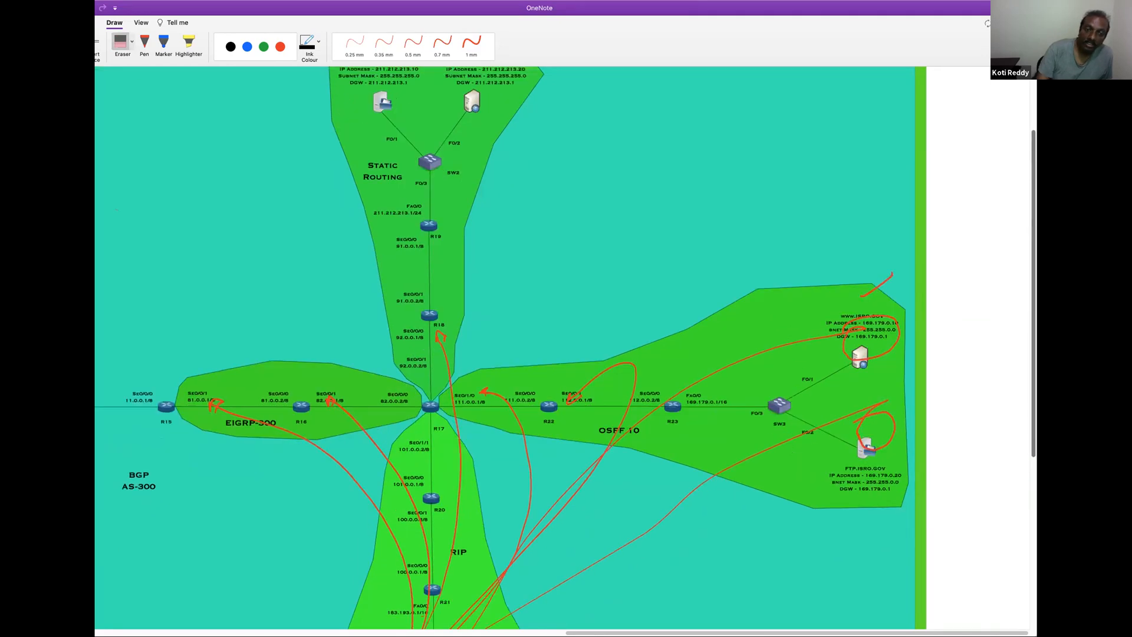
pyautogui.scroll(-4, 505, 182)
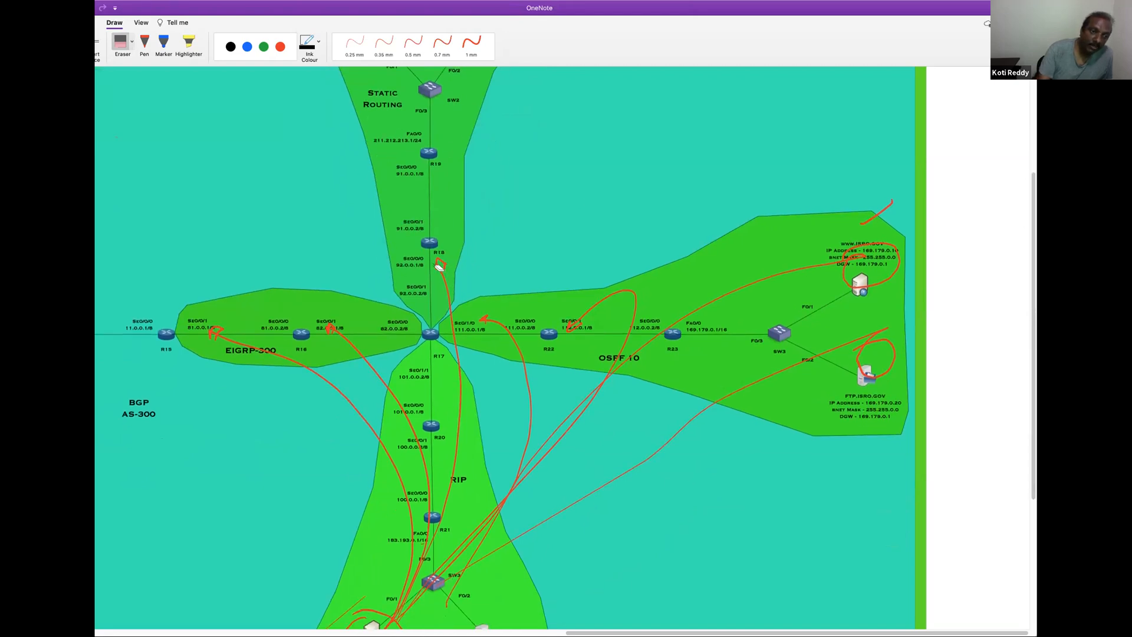
pyautogui.click(448, 270)
pyautogui.click(322, 343)
pyautogui.click(212, 341)
pyautogui.click(479, 320)
pyautogui.click(581, 314)
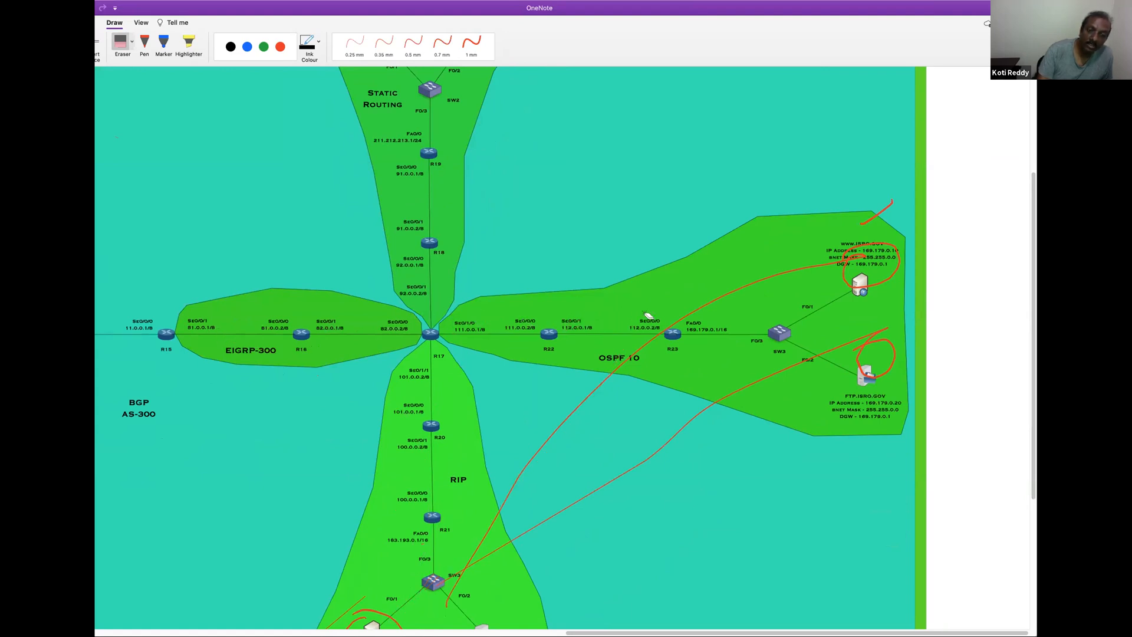
pyautogui.click(877, 212)
pyautogui.click(875, 297)
pyautogui.click(818, 371)
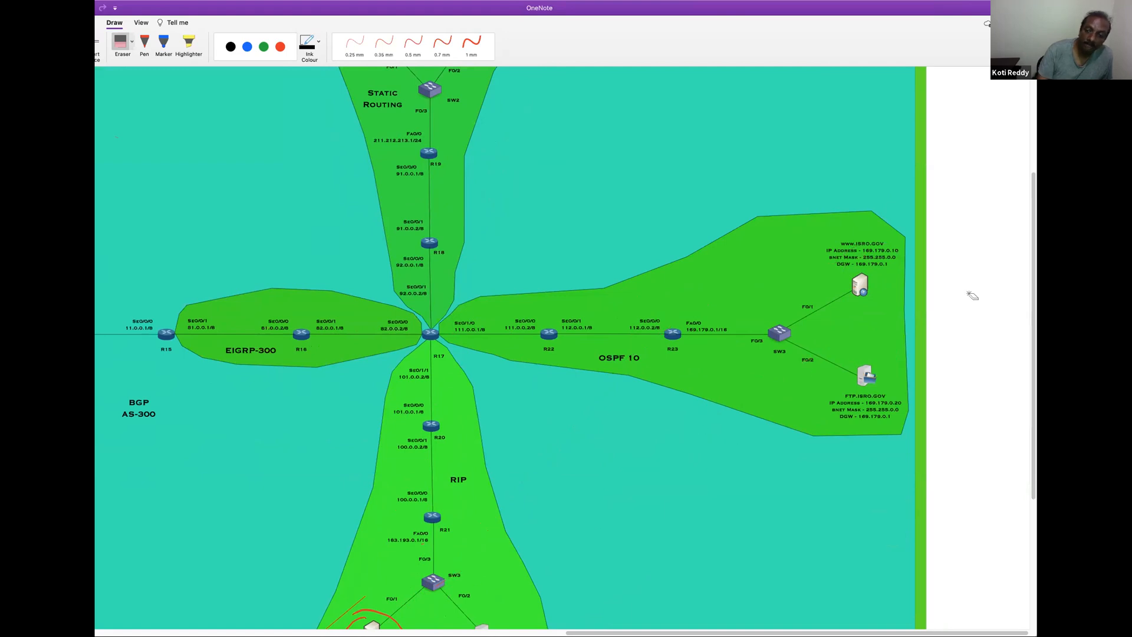
pyautogui.scroll(-3, 352, 472)
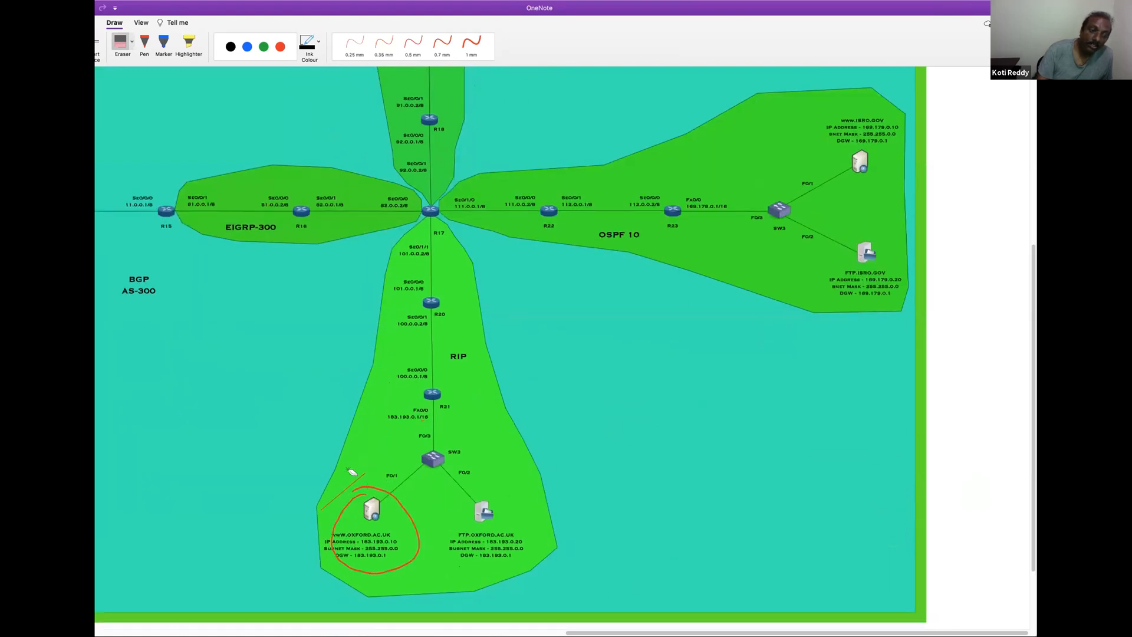
pyautogui.click(412, 529)
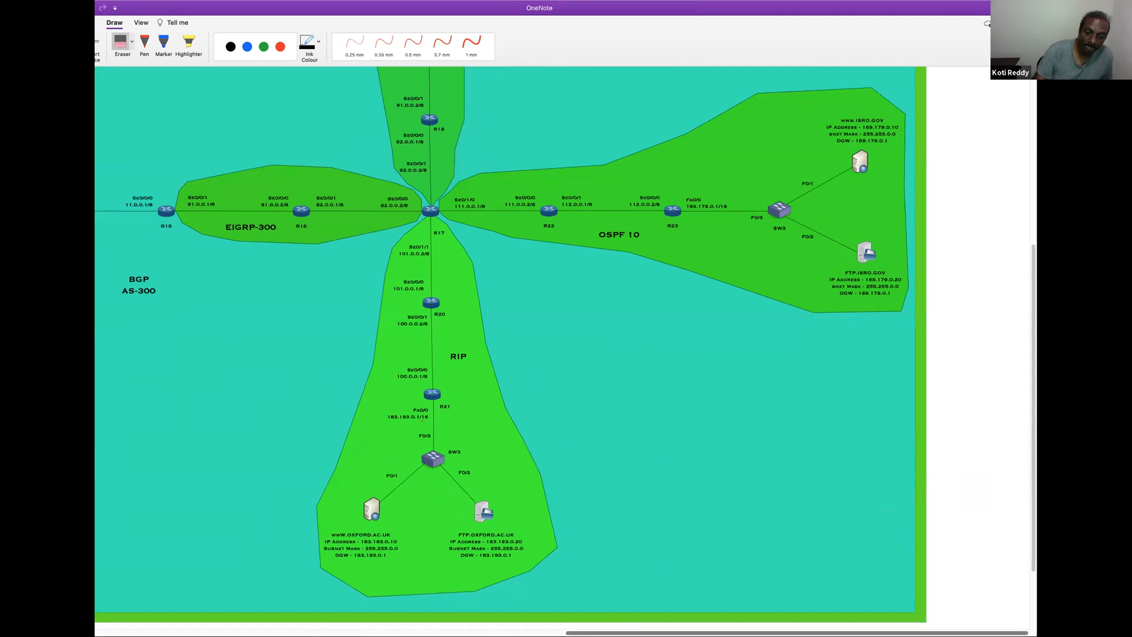
pyautogui.hscroll(-10, 227, 549)
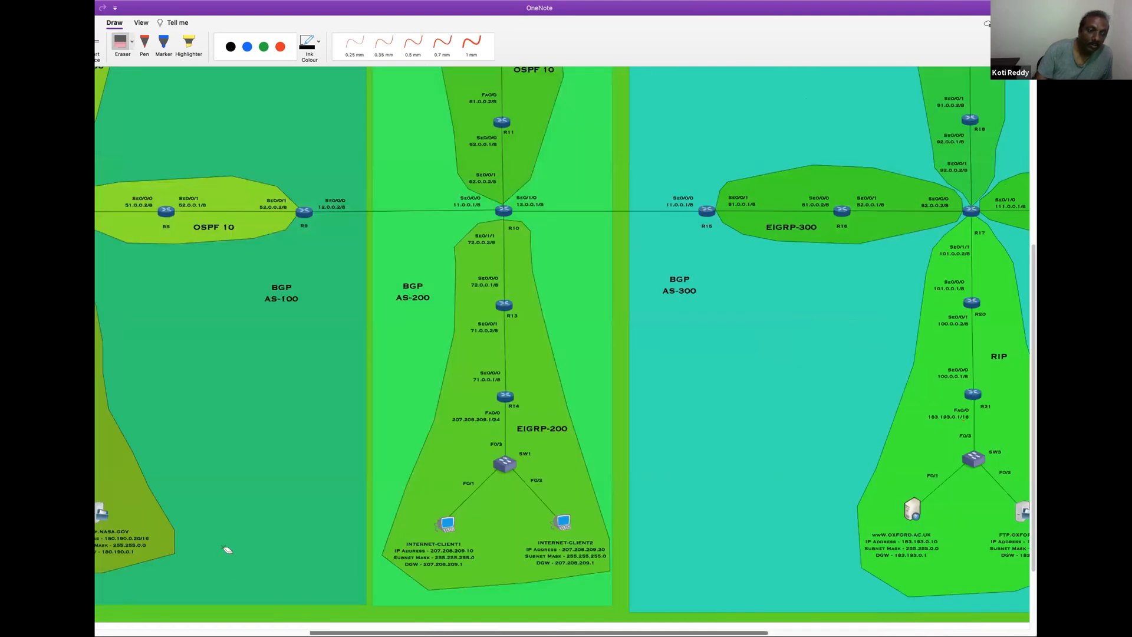
pyautogui.hscroll(-6, 227, 549)
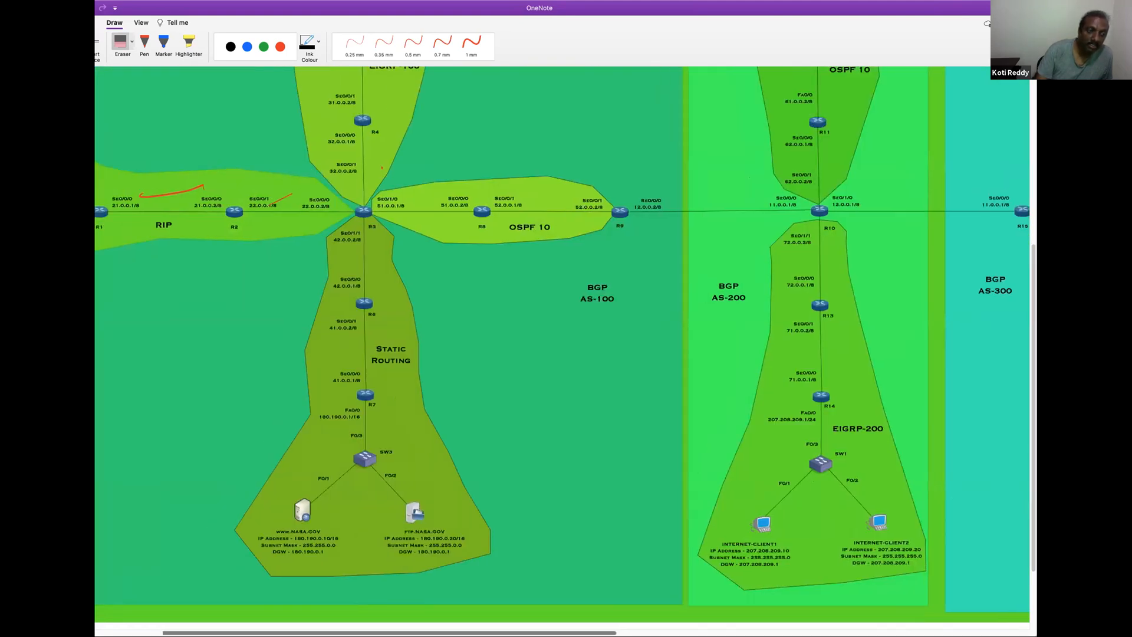
pyautogui.hscroll(-4, 231, 569)
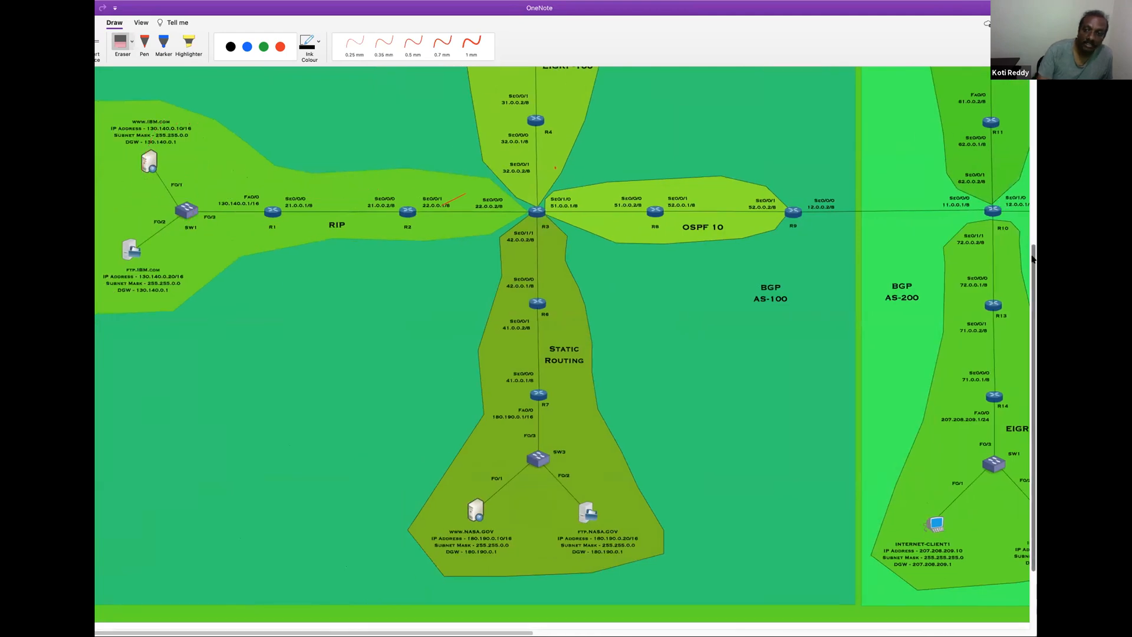
pyautogui.scroll(1, 1033, 258)
pyautogui.scroll(-3, 905, 282)
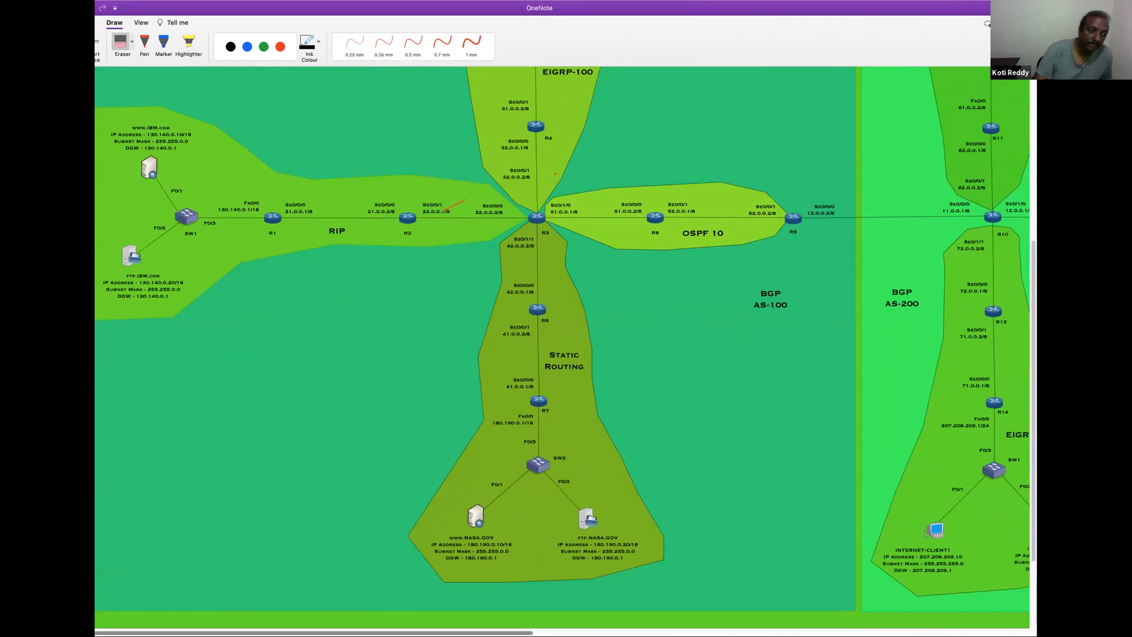
pyautogui.scroll(3, 421, 294)
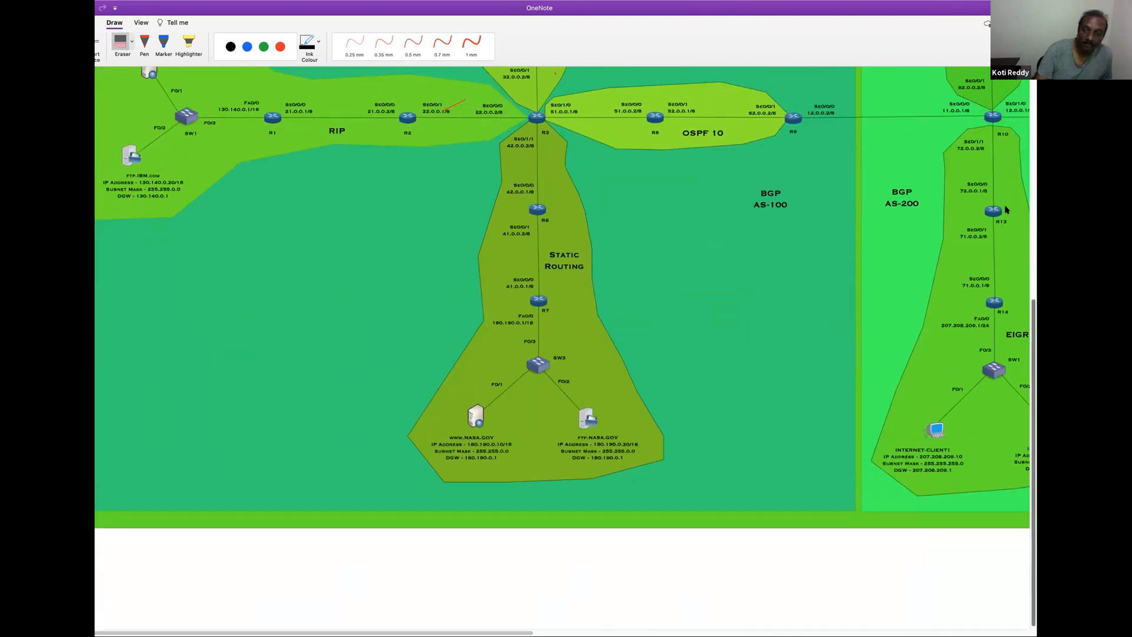
pyautogui.click(461, 45)
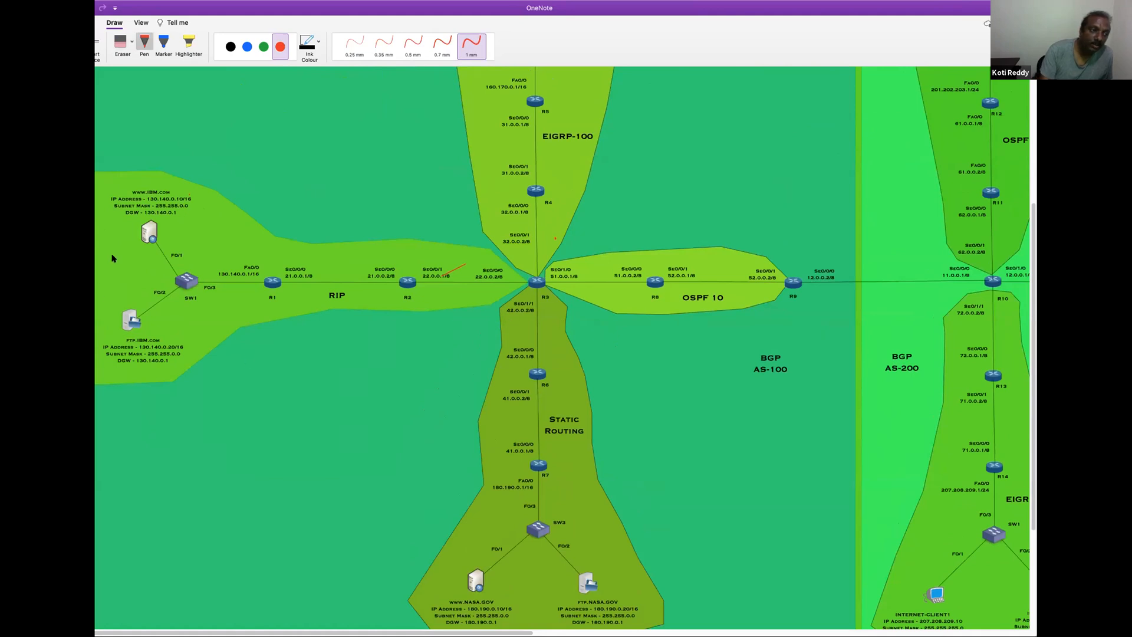
pyautogui.moveTo(148, 184)
pyautogui.mouseDown()
pyautogui.moveTo(132, 254)
pyautogui.moveTo(193, 204)
pyautogui.moveTo(151, 182)
pyautogui.mouseUp()
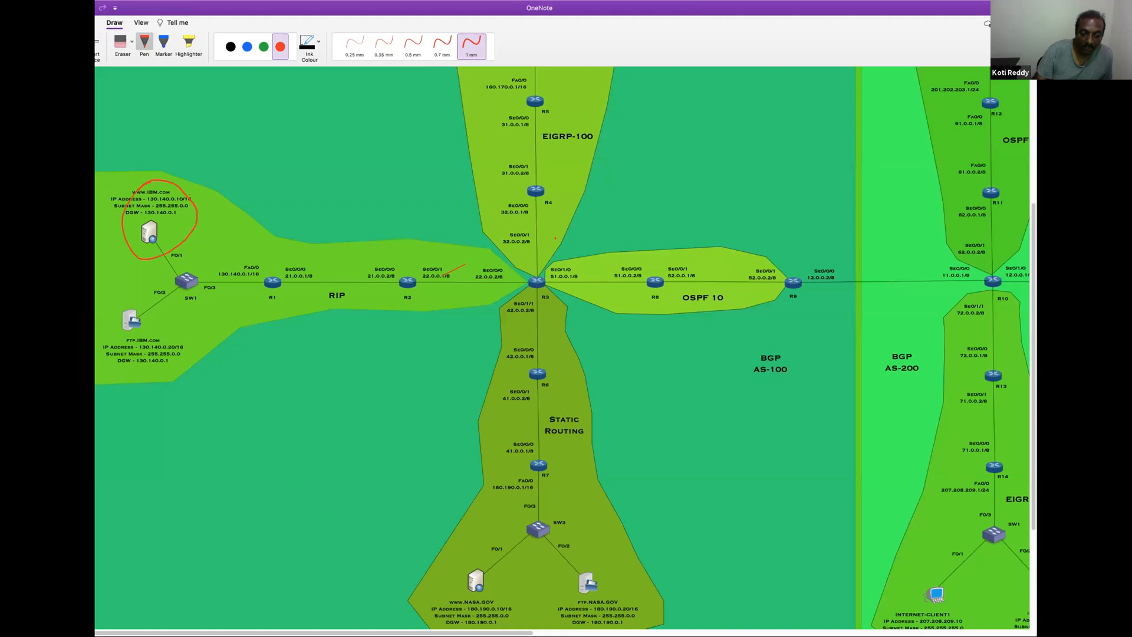
pyautogui.moveTo(439, 633); pyautogui.dragTo(630, 627)
pyautogui.hscroll(5, 1016, 207)
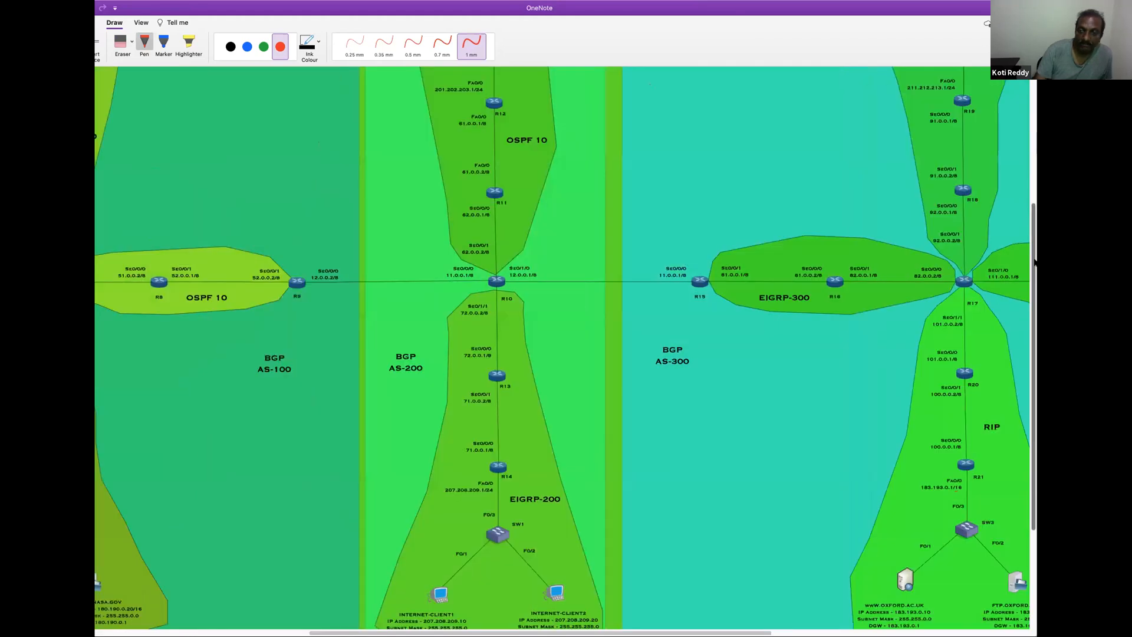
pyautogui.scroll(5, 1015, 176)
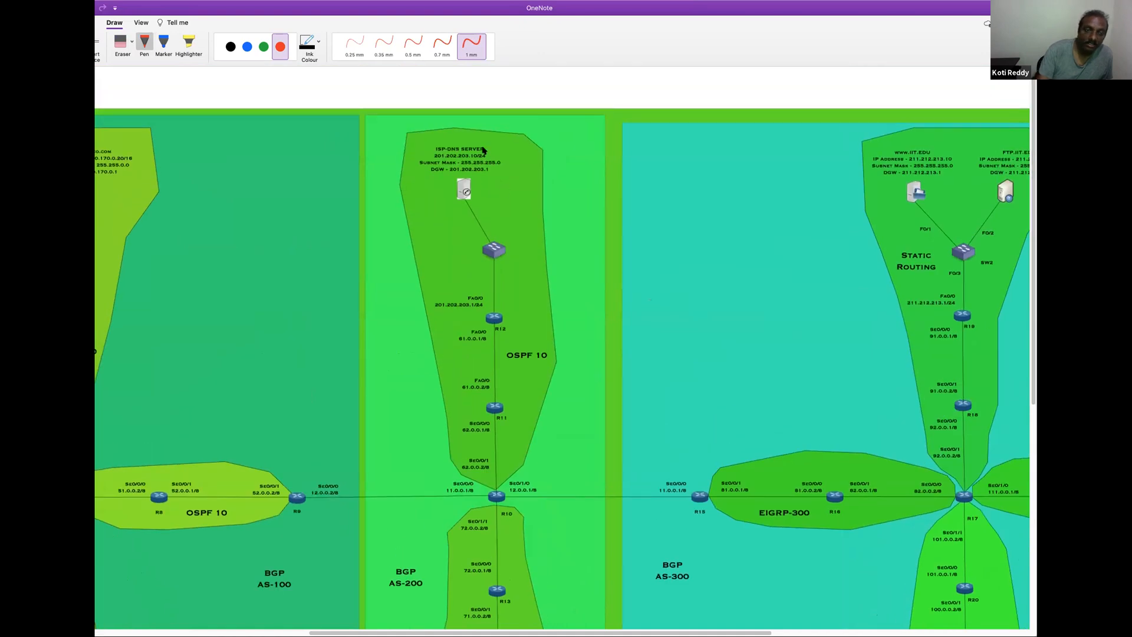
pyautogui.moveTo(476, 138)
pyautogui.mouseDown()
pyautogui.moveTo(468, 202)
pyautogui.moveTo(507, 183)
pyautogui.moveTo(463, 144)
pyautogui.mouseUp()
pyautogui.moveTo(892, 146)
pyautogui.mouseDown()
pyautogui.moveTo(930, 201)
pyautogui.moveTo(951, 145)
pyautogui.moveTo(912, 143)
pyautogui.mouseUp()
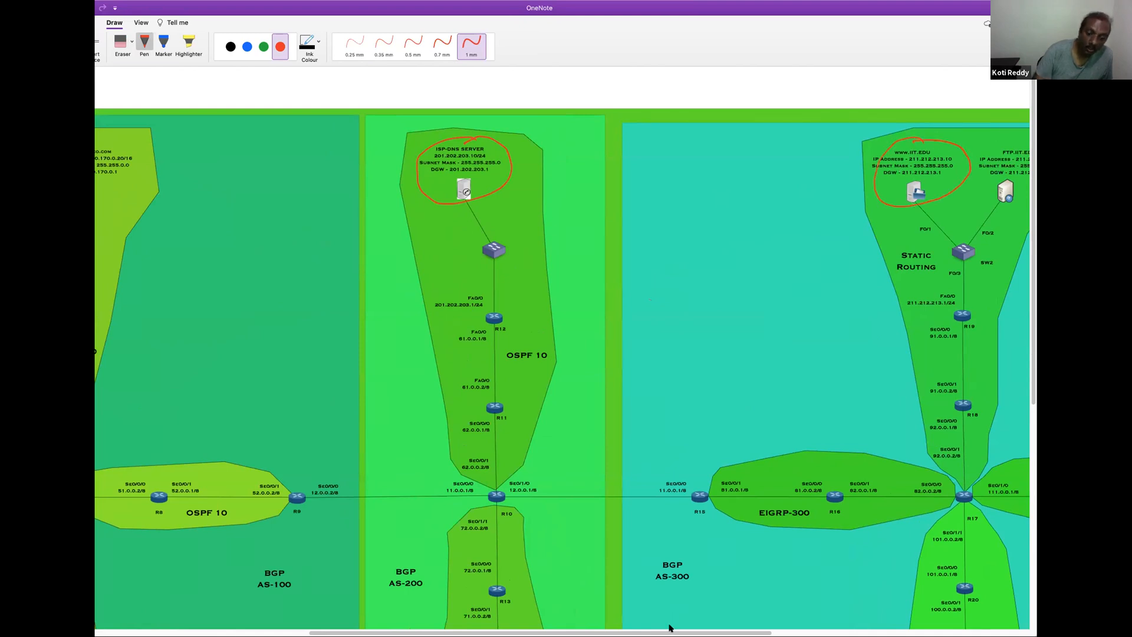
pyautogui.moveTo(670, 633); pyautogui.dragTo(171, 407)
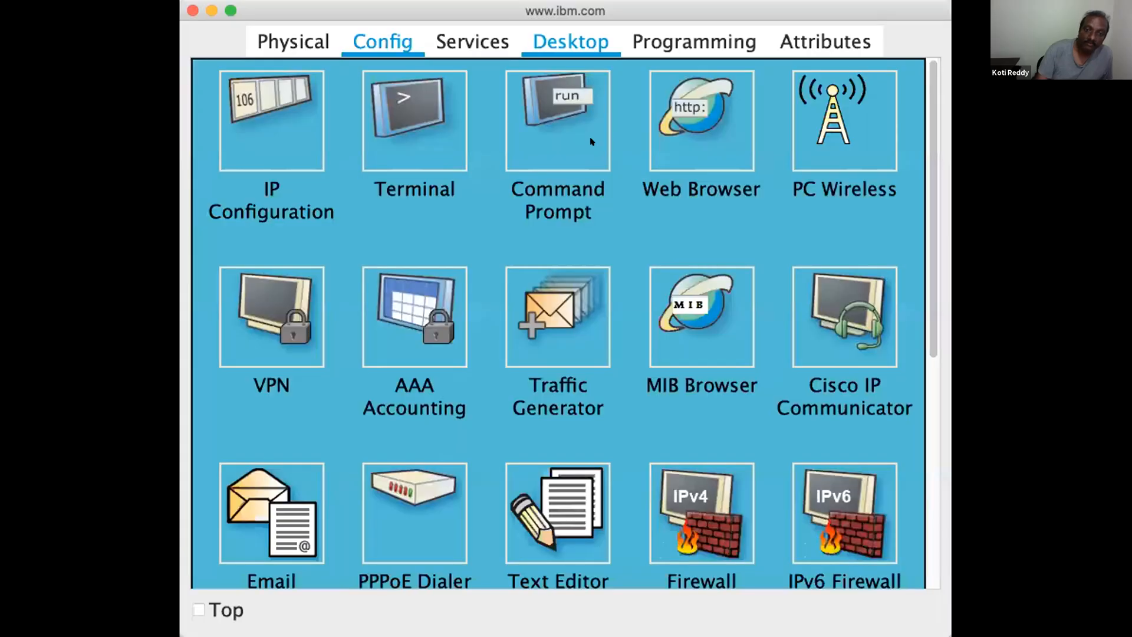
pyautogui.click(588, 140)
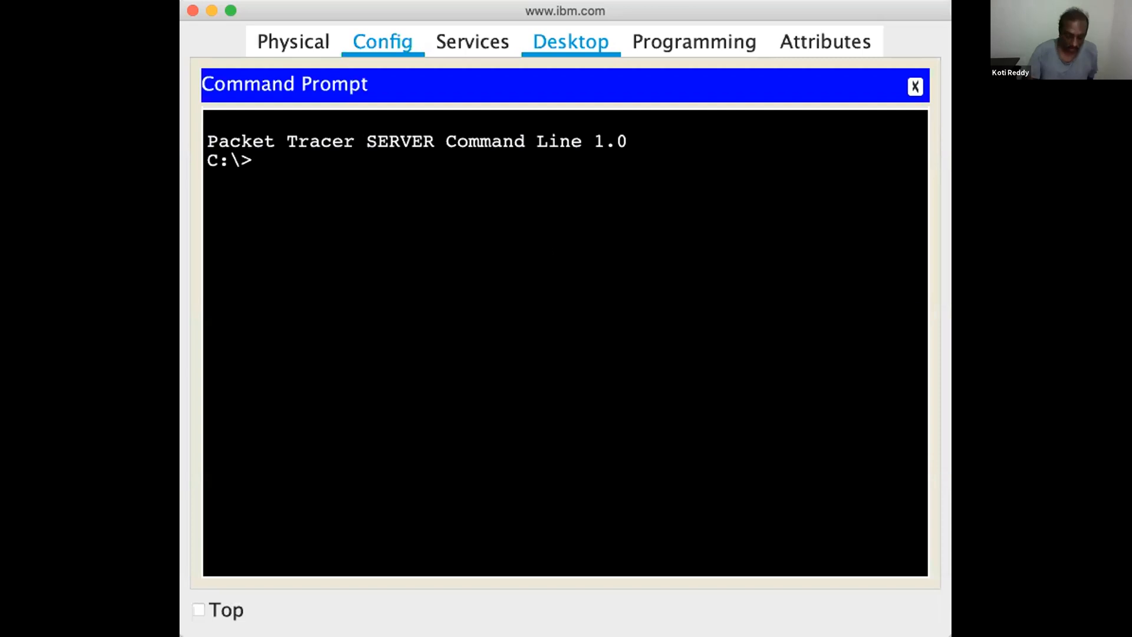
pyautogui.write('ipconfig')
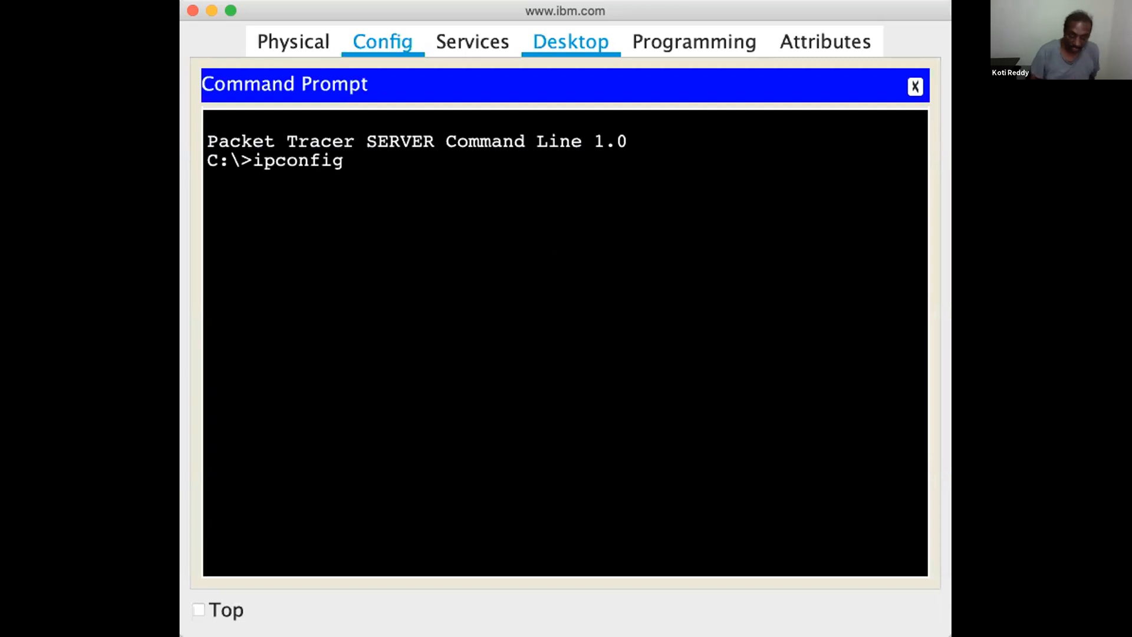
pyautogui.press('Return')
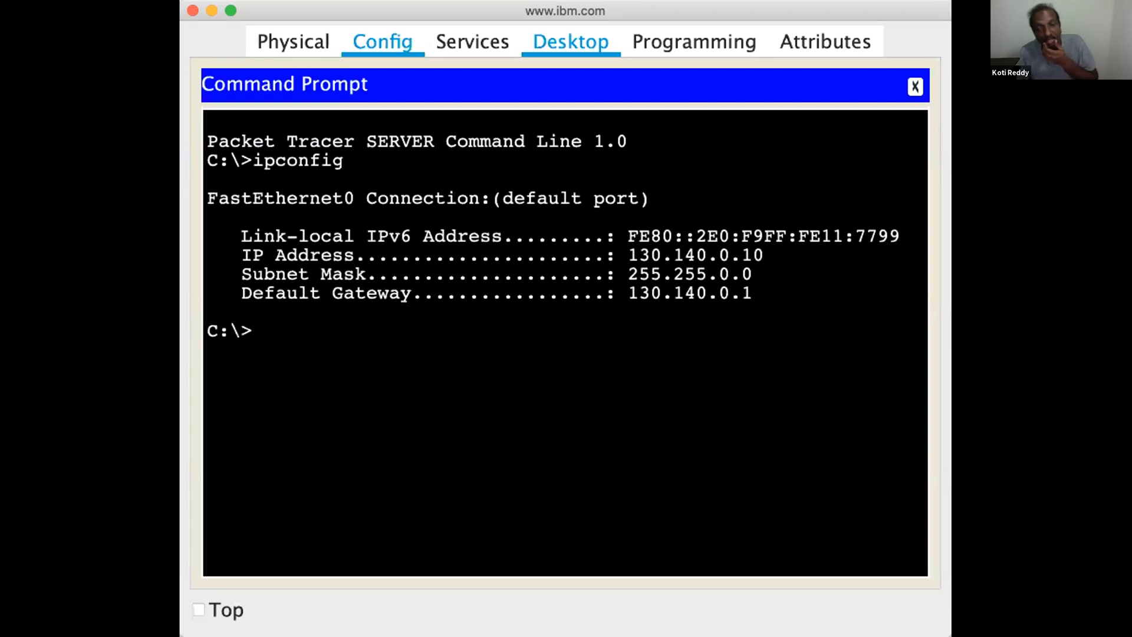
pyautogui.write('p')
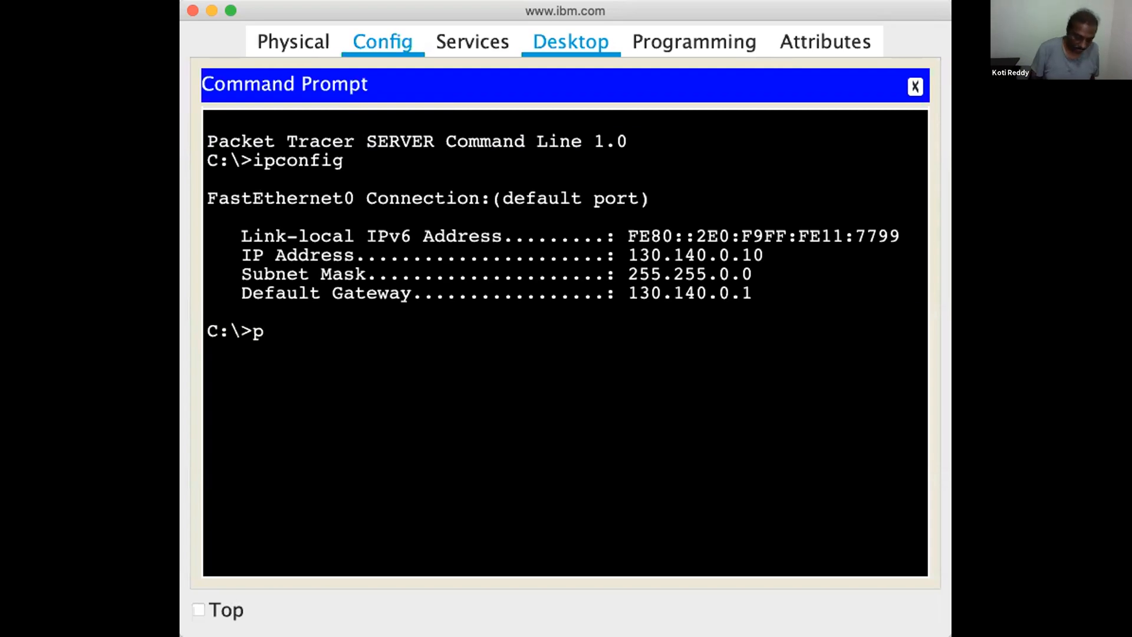
pyautogui.write('ing 201.')
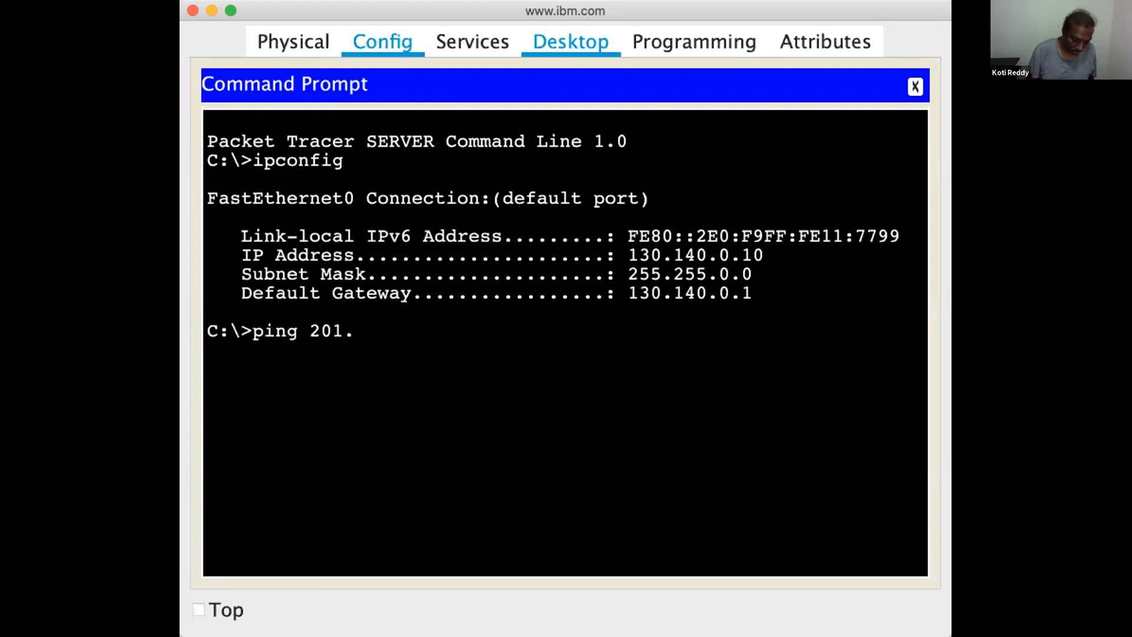
pyautogui.write('202.203.10')
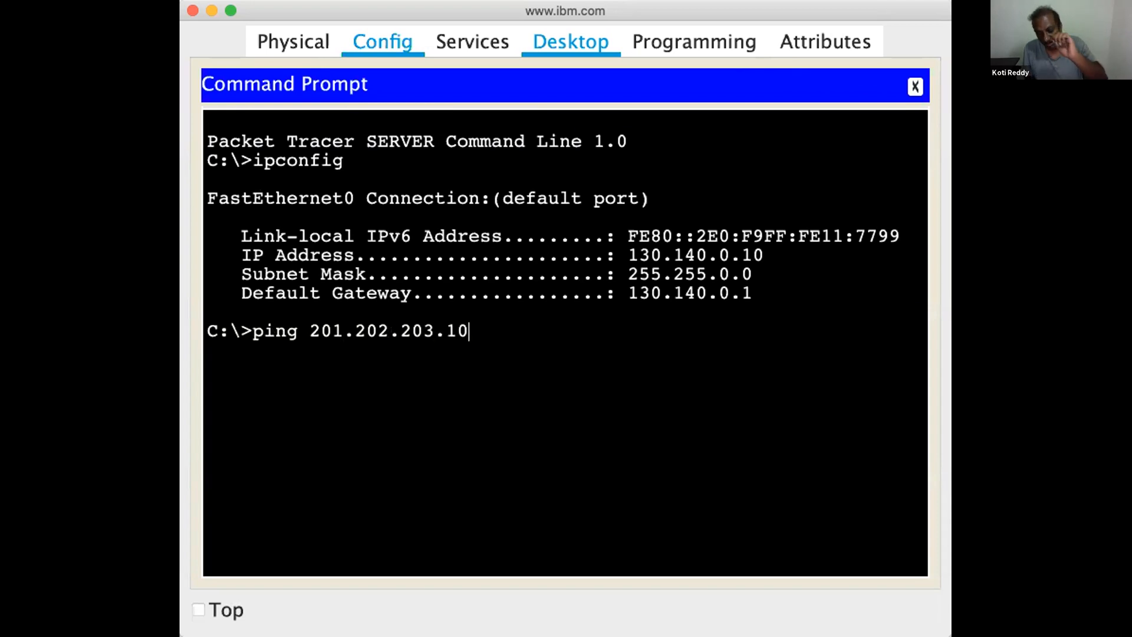
pyautogui.press('Return')
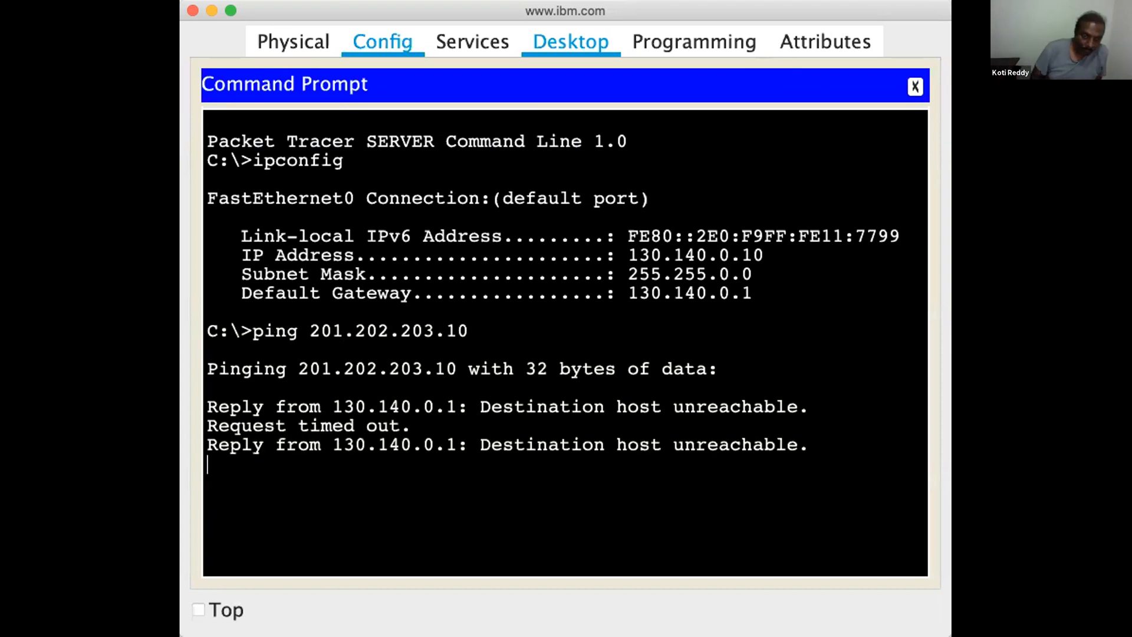
pyautogui.write('pi')
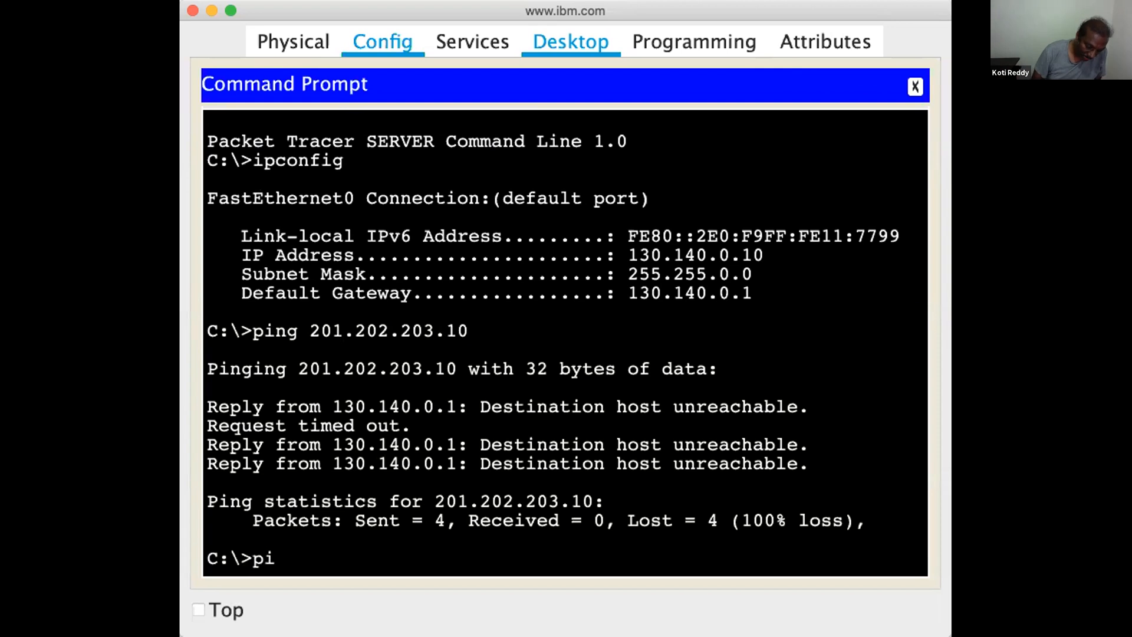
pyautogui.write('ng 211.212.21')
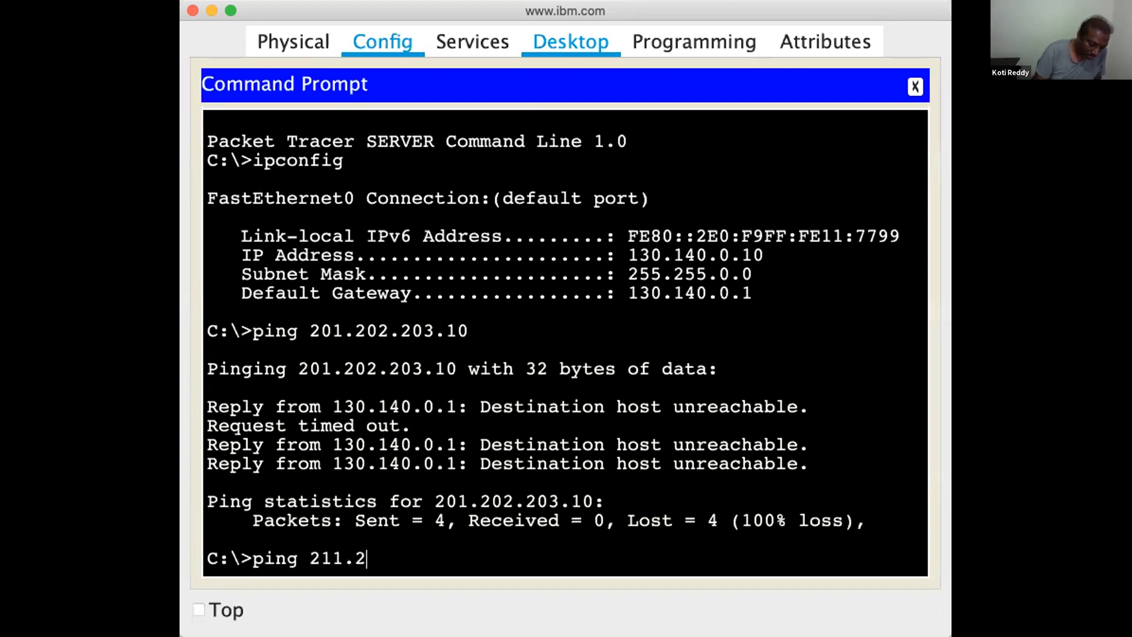
pyautogui.write('3.10')
pyautogui.press('Return')
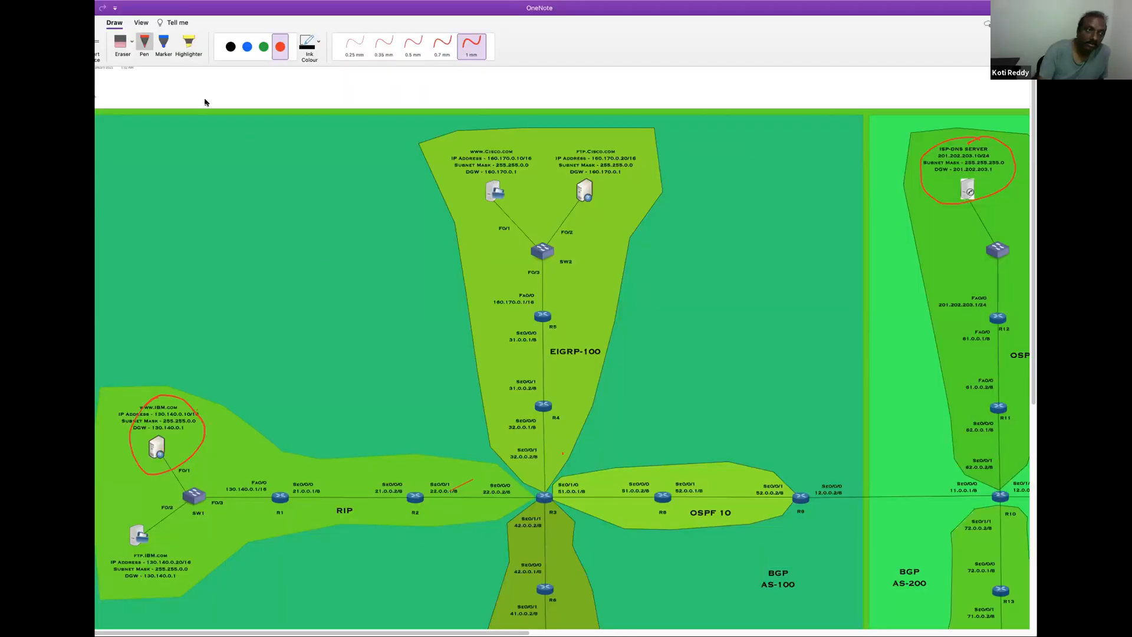
# Switch to the OneNote topology page and draw large red loops around the routing areas of BGP AS-100, AS-200 and AS-300
pyautogui.click(141, 23)
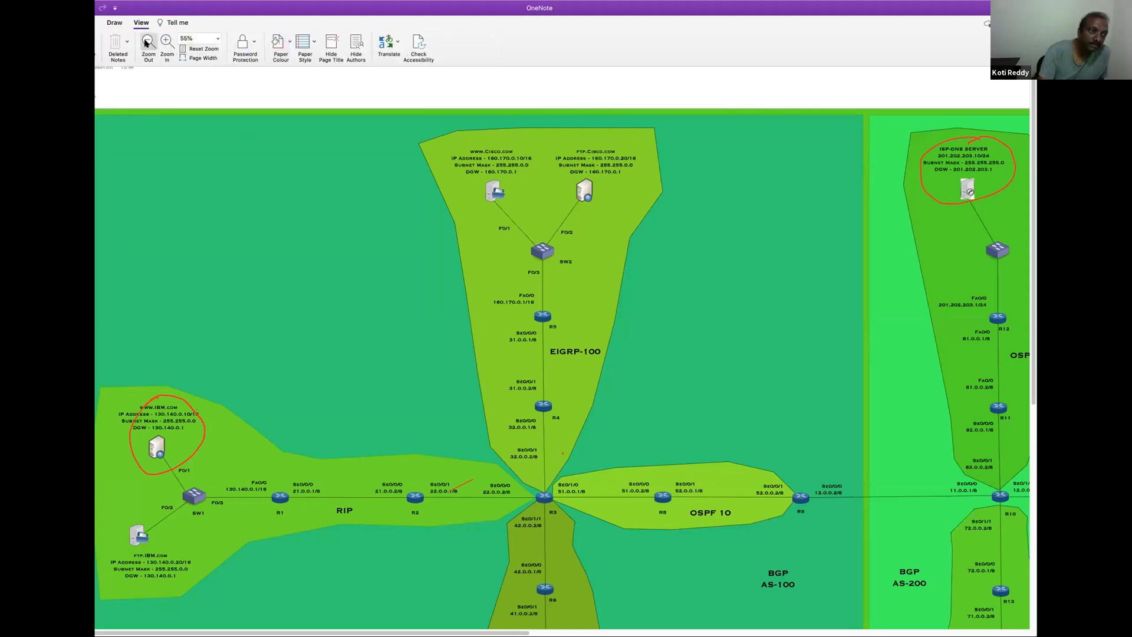
pyautogui.click(146, 42)
pyautogui.click(148, 44)
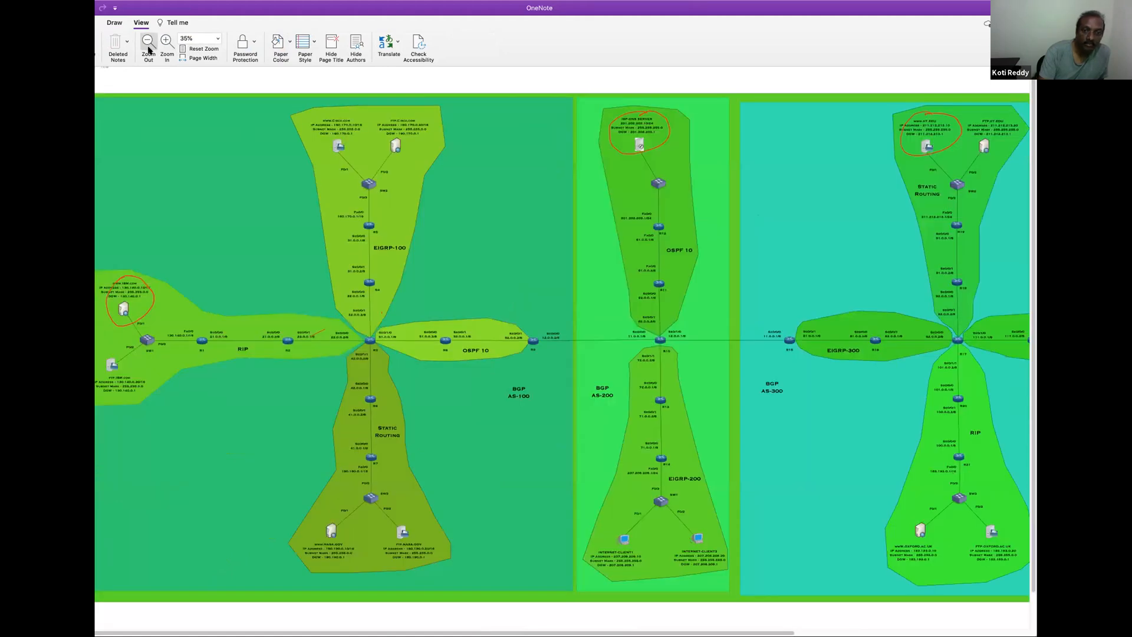
pyautogui.click(150, 51)
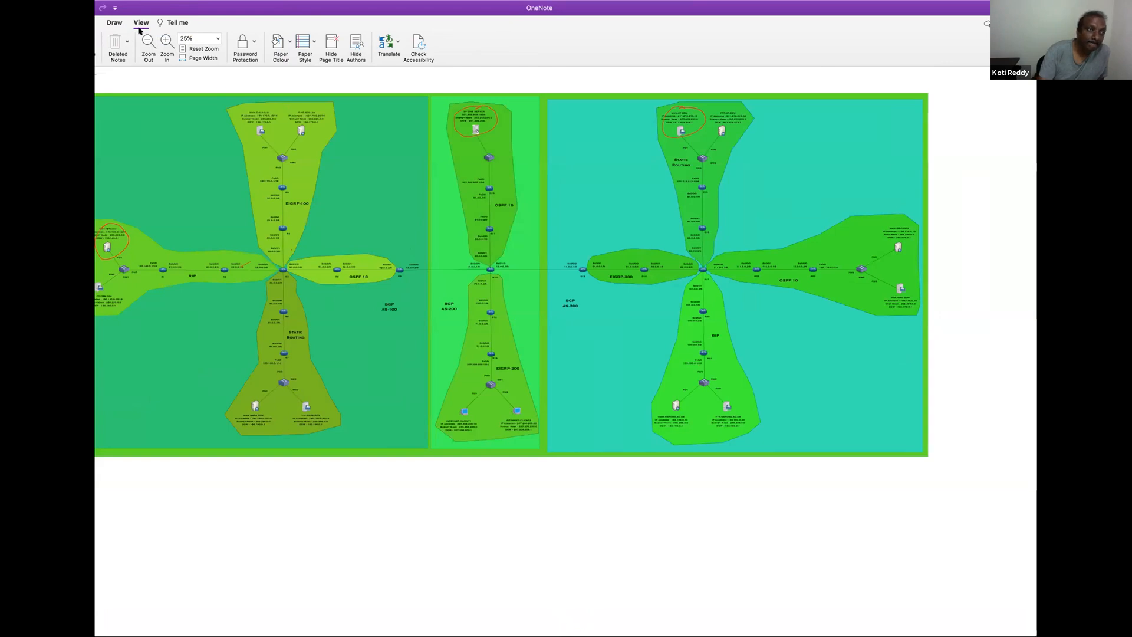
pyautogui.click(115, 23)
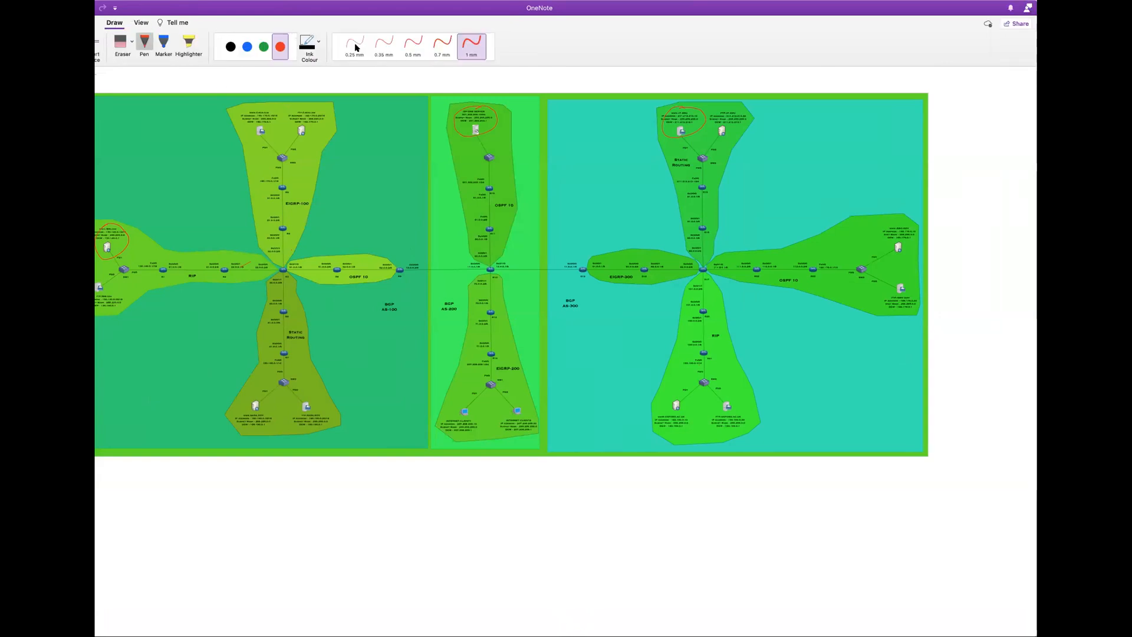
pyautogui.moveTo(283, 112)
pyautogui.mouseDown()
pyautogui.moveTo(209, 151)
pyautogui.moveTo(380, 374)
pyautogui.moveTo(348, 129)
pyautogui.mouseUp()
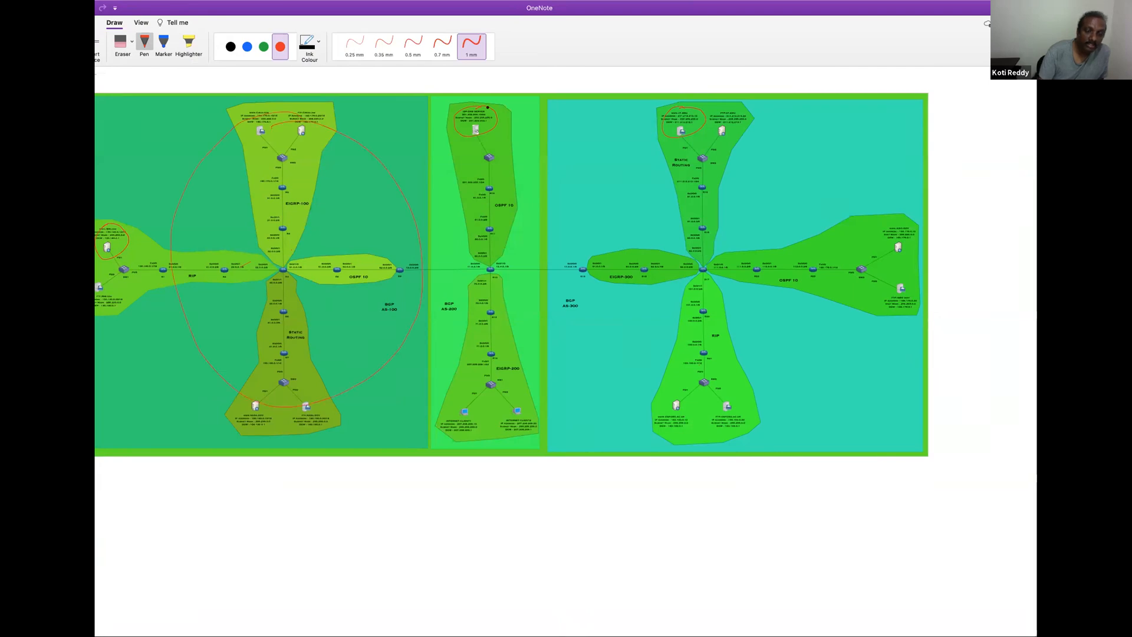
pyautogui.moveTo(453, 157)
pyautogui.mouseDown()
pyautogui.moveTo(437, 322)
pyautogui.moveTo(548, 177)
pyautogui.moveTo(496, 129)
pyautogui.mouseUp()
pyautogui.moveTo(704, 110)
pyautogui.mouseDown()
pyautogui.moveTo(625, 235)
pyautogui.moveTo(849, 354)
pyautogui.moveTo(766, 106)
pyautogui.moveTo(666, 120)
pyautogui.mouseUp()
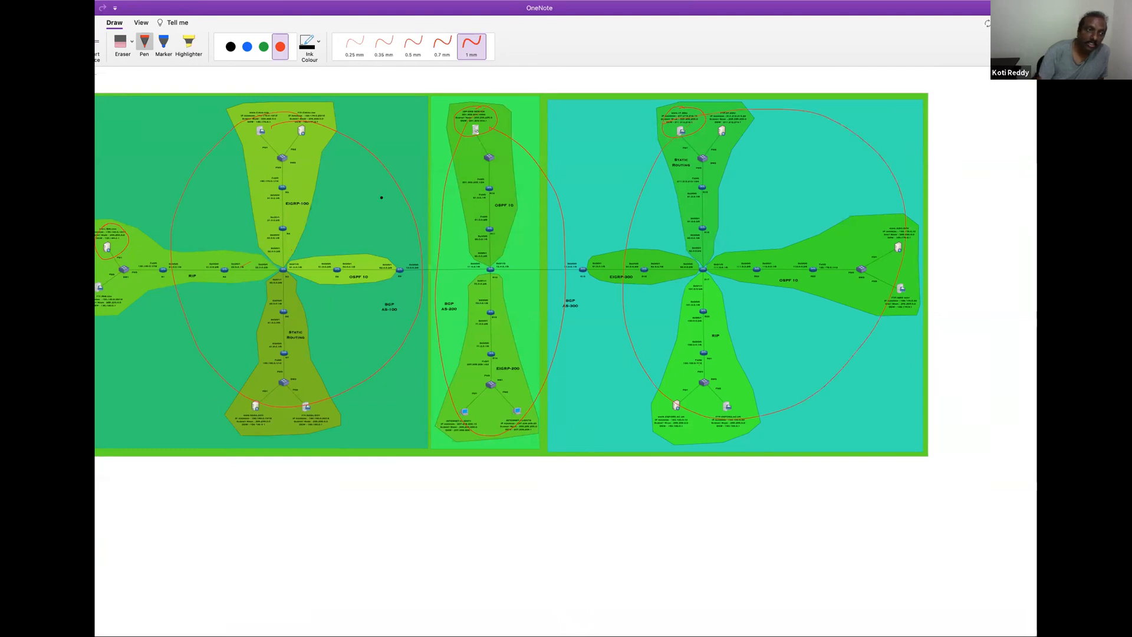
# Draw blue loops around the AS-100 routing areas and a blue line running through AS-200 into AS-300
pyautogui.click(247, 46)
pyautogui.moveTo(262, 163)
pyautogui.mouseDown()
pyautogui.moveTo(166, 265)
pyautogui.moveTo(352, 352)
pyautogui.mouseUp()
pyautogui.moveTo(333, 200); pyautogui.dragTo(230, 204)
pyautogui.moveTo(499, 235)
pyautogui.mouseDown()
pyautogui.moveTo(521, 160)
pyautogui.moveTo(625, 258)
pyautogui.moveTo(764, 185)
pyautogui.mouseUp()
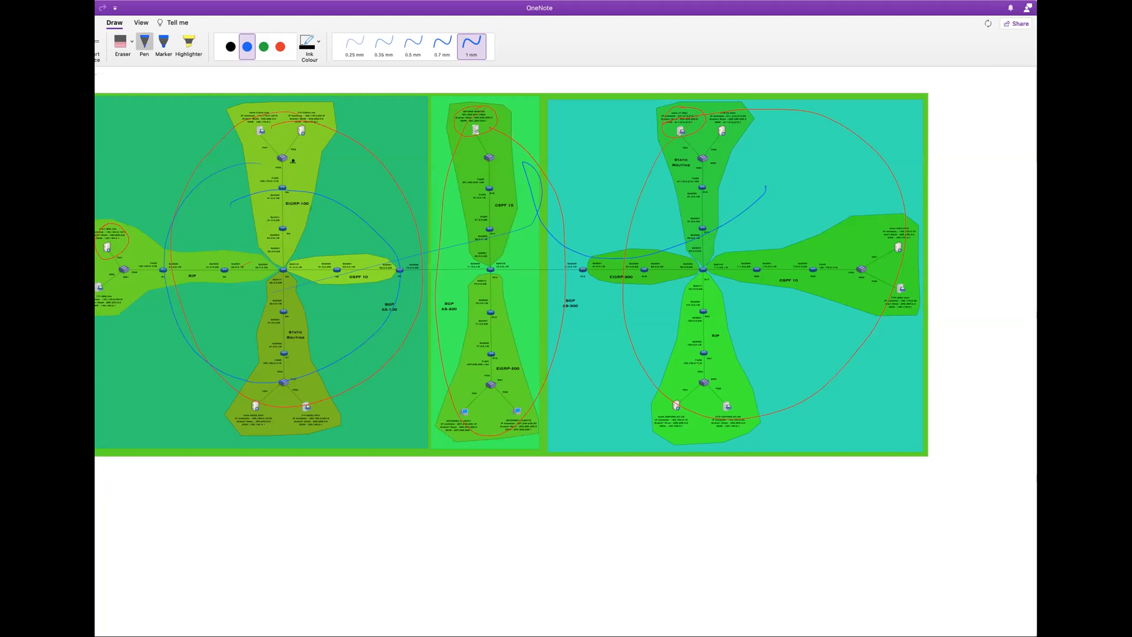
# Erase all red and blue ink annotations from the topology, including the circles around the three servers
pyautogui.click(129, 41)
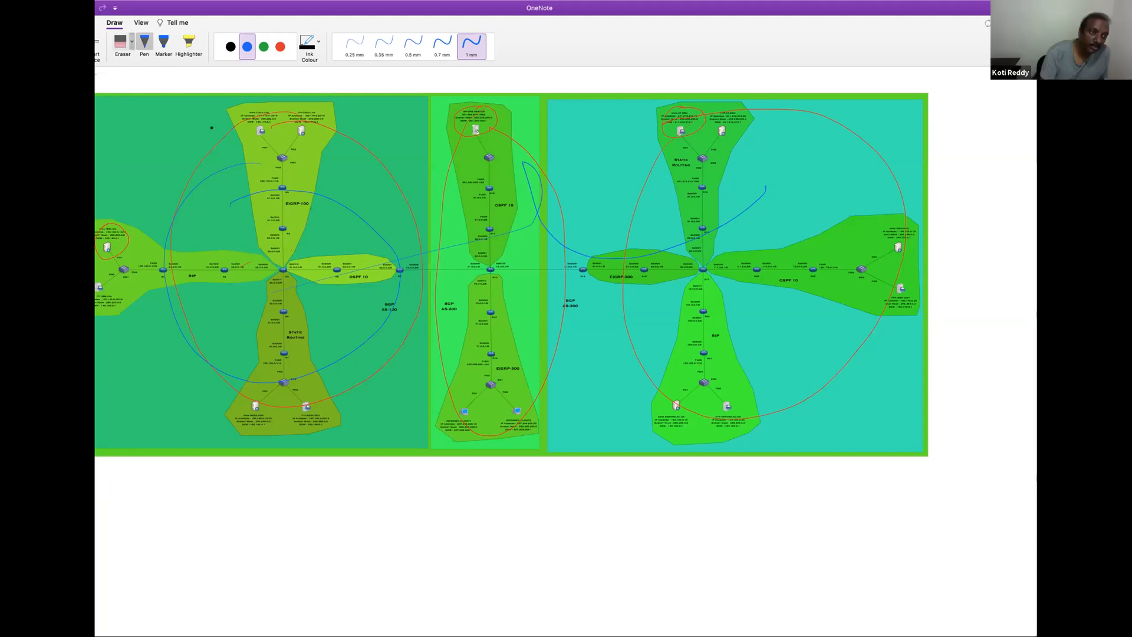
pyautogui.moveTo(202, 150); pyautogui.dragTo(283, 222)
pyautogui.moveTo(494, 122); pyautogui.dragTo(369, 164)
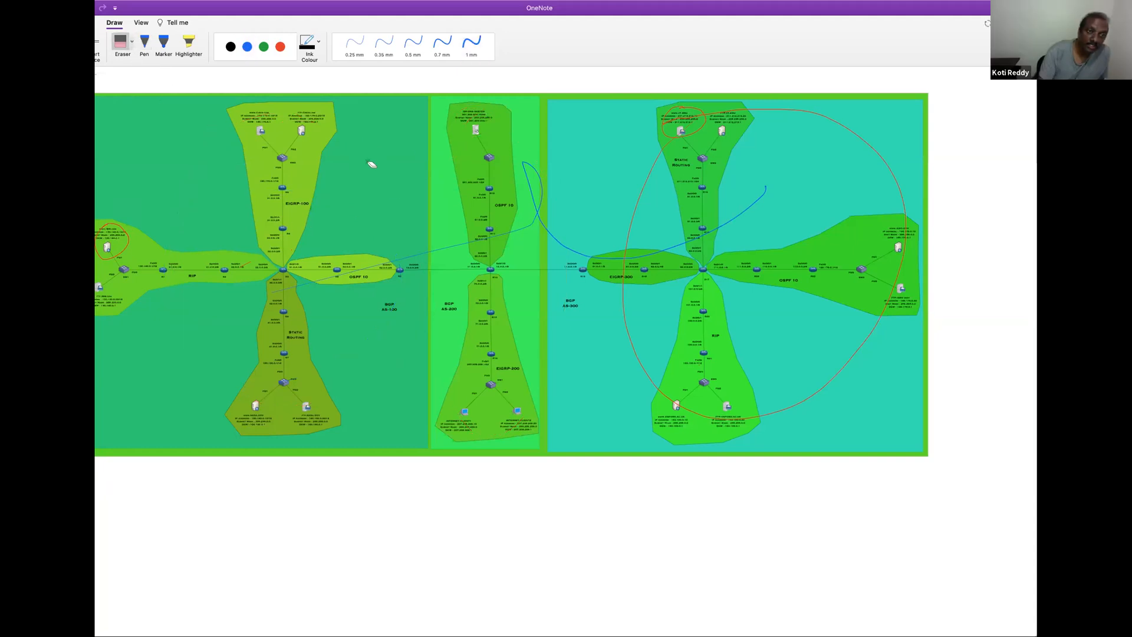
pyautogui.moveTo(128, 245)
pyautogui.mouseDown()
pyautogui.moveTo(546, 192)
pyautogui.moveTo(652, 212)
pyautogui.moveTo(683, 124)
pyautogui.mouseUp()
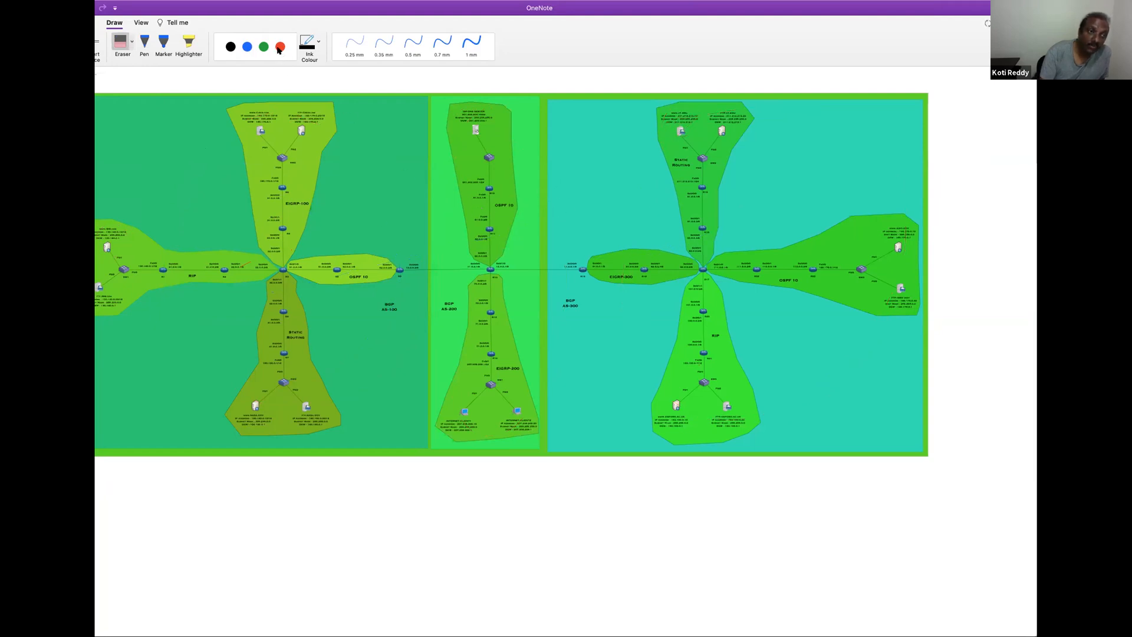
# Sketch short red strokes at the boundary between BGP AS-100 and AS-200, then erase them
pyautogui.click(280, 46)
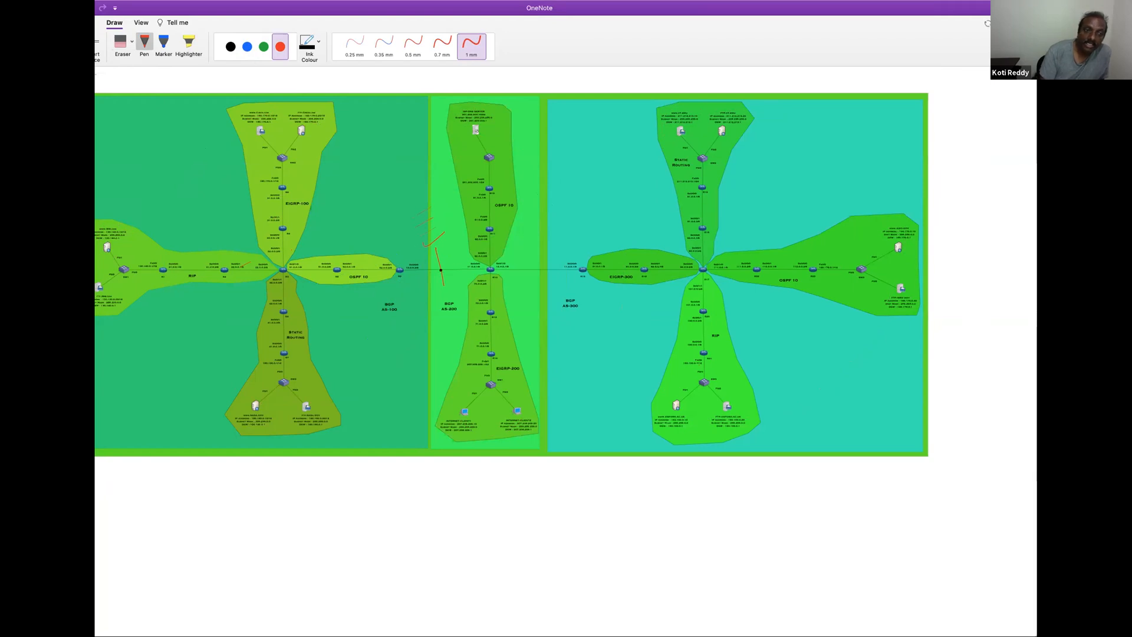
pyautogui.click(130, 41)
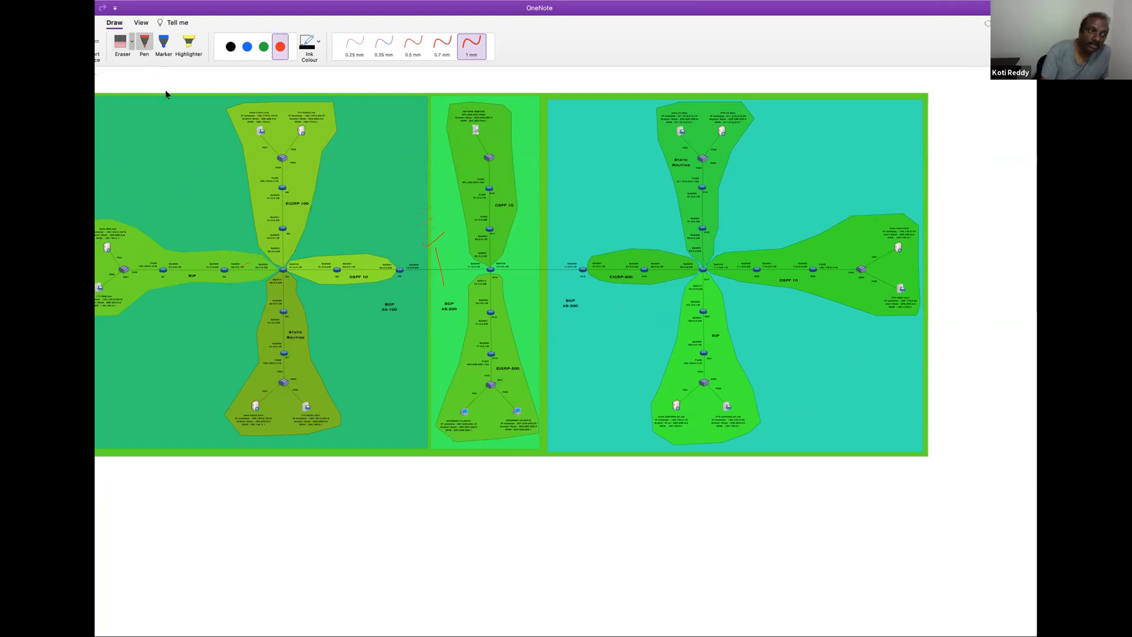
pyautogui.moveTo(437, 202)
pyautogui.mouseDown()
pyautogui.moveTo(450, 248)
pyautogui.moveTo(424, 224)
pyautogui.moveTo(433, 270)
pyautogui.mouseUp()
# Circle the link where it crosses the AS-100 and AS-200 boundary in red, then erase the marks
pyautogui.click(280, 47)
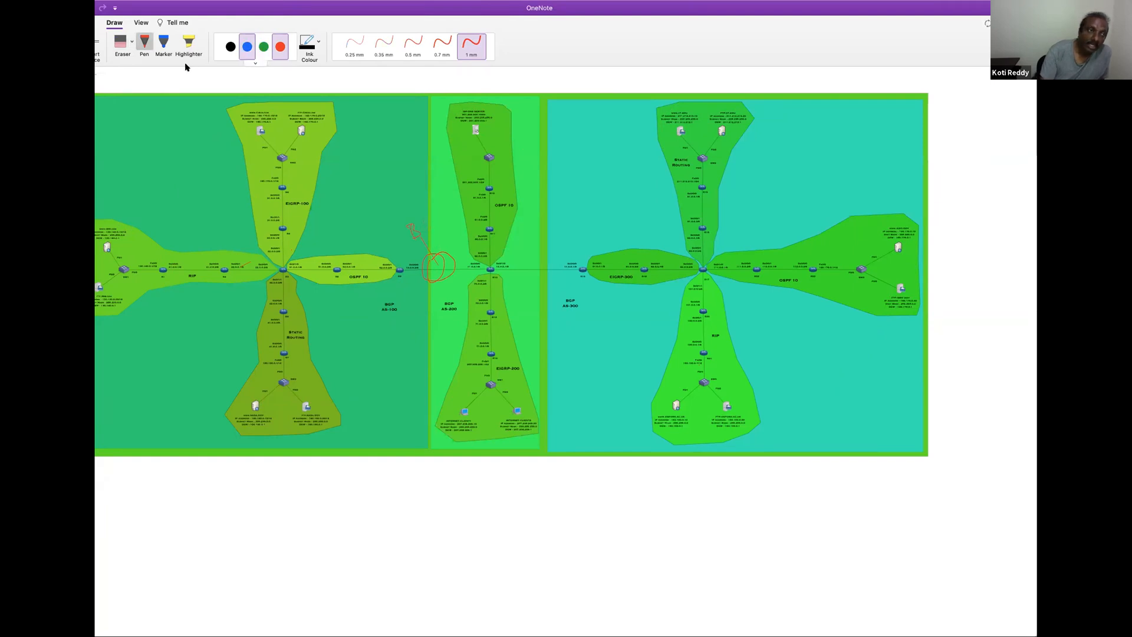
pyautogui.click(134, 51)
pyautogui.moveTo(440, 218); pyautogui.dragTo(437, 263)
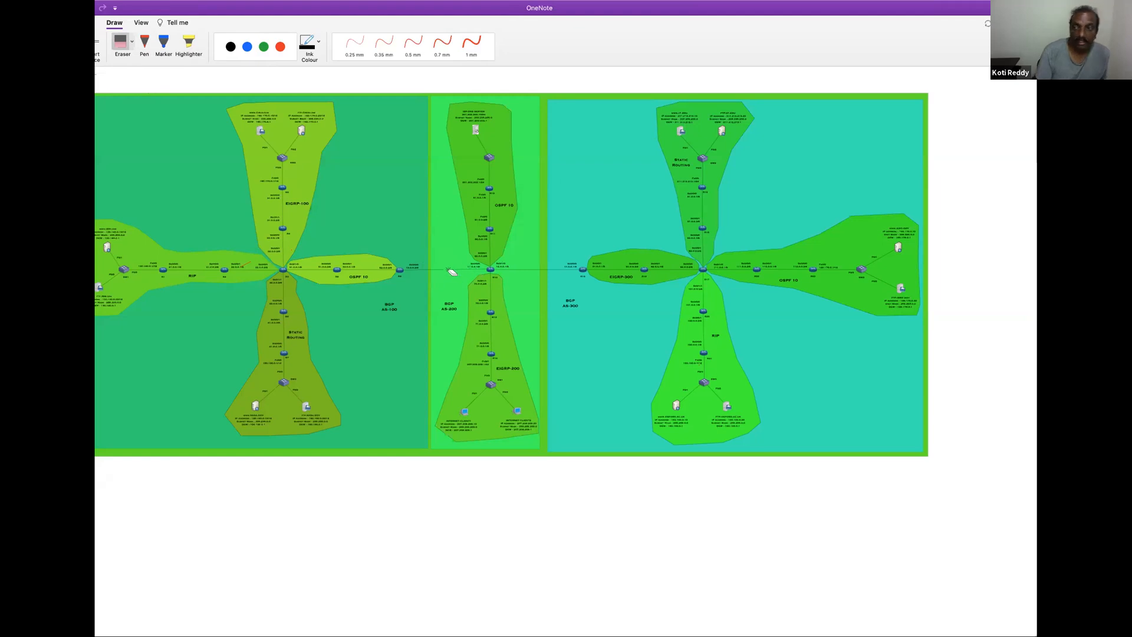
pyautogui.click(280, 46)
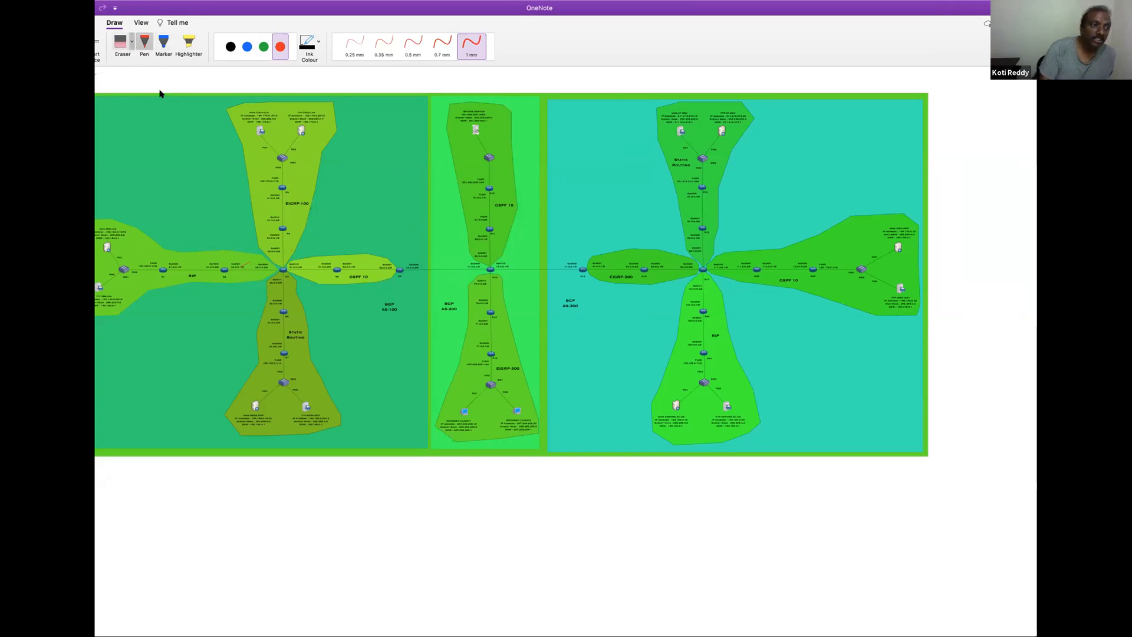
pyautogui.click(121, 44)
pyautogui.moveTo(250, 253); pyautogui.dragTo(263, 275)
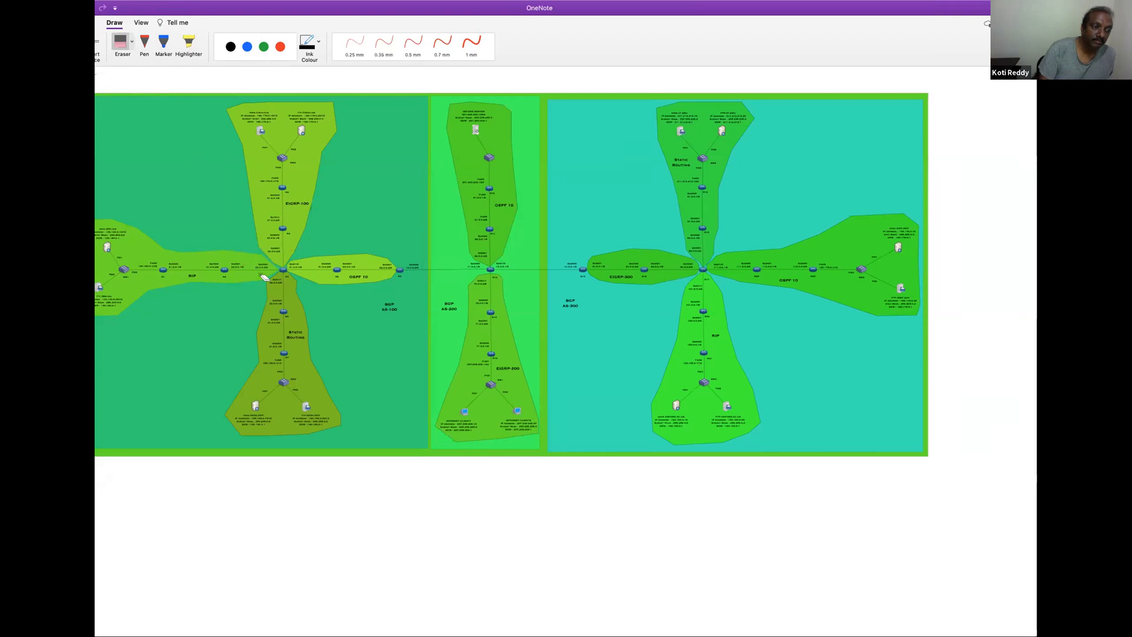
# Mark border routers R9 and R10 in red, circle the BGP AS-100 and AS-200 labels, and draw a double arrow between the routers
pyautogui.click(281, 48)
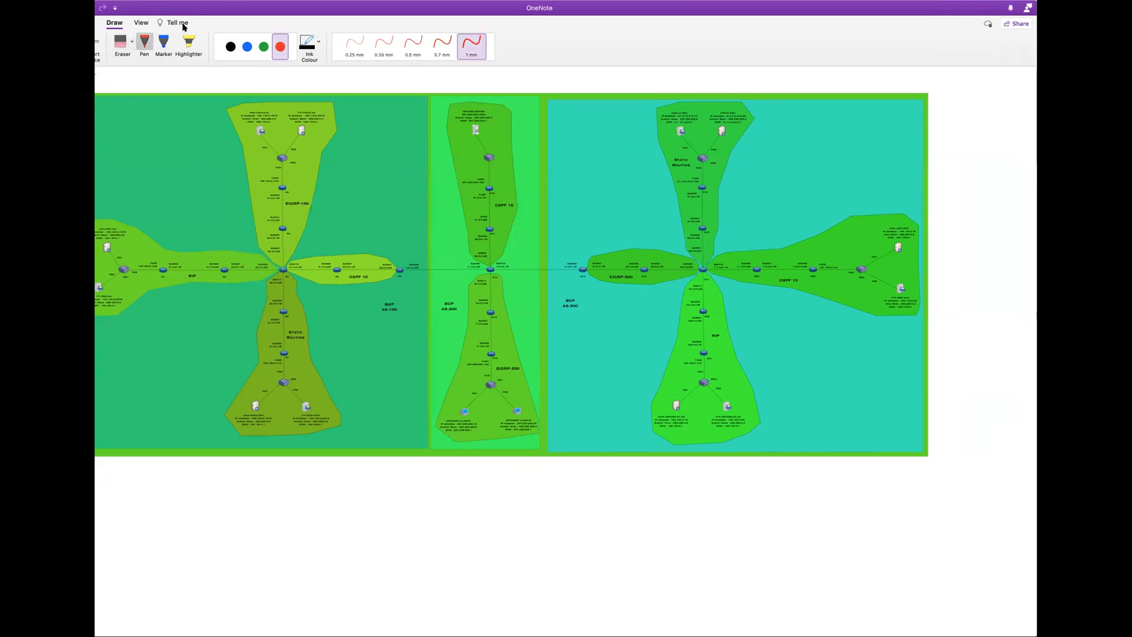
pyautogui.click(141, 22)
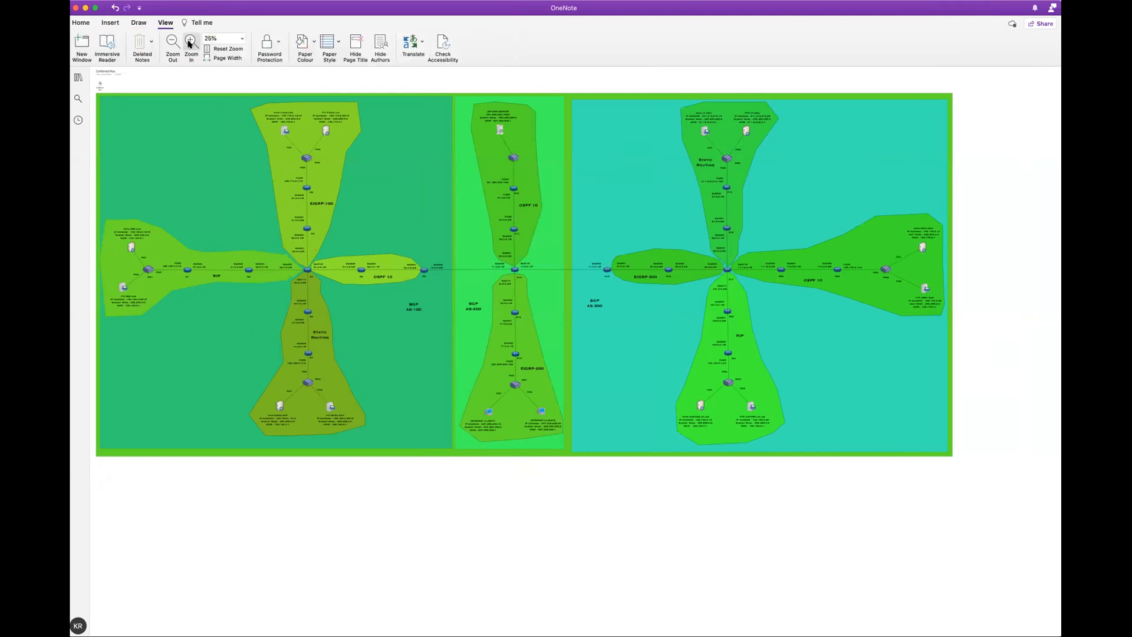
pyautogui.click(189, 47)
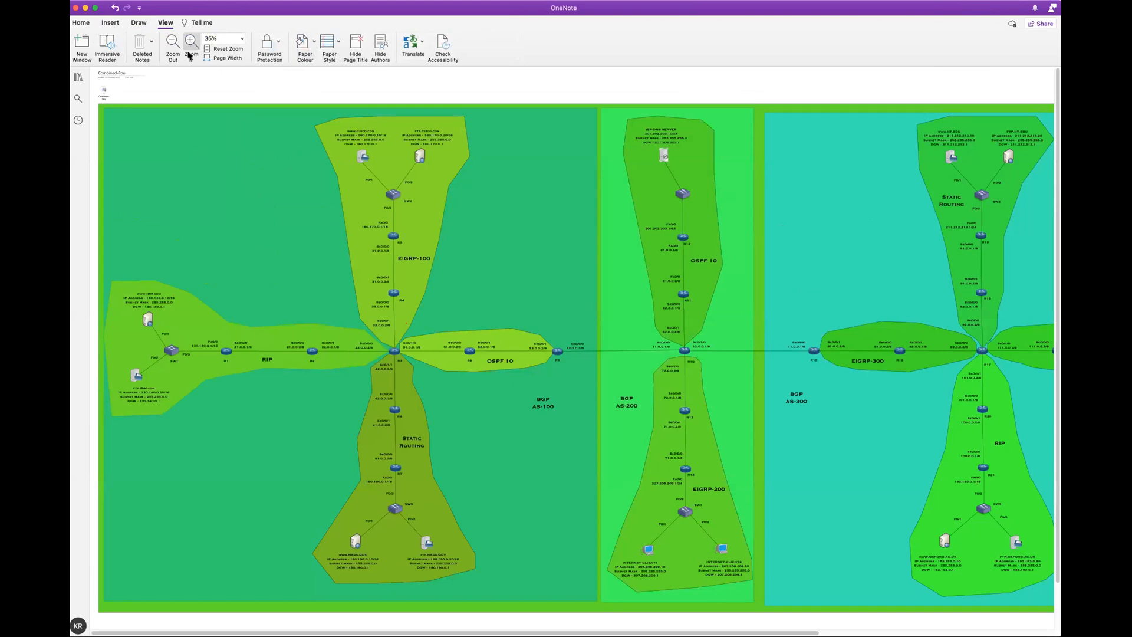
pyautogui.click(189, 55)
pyautogui.moveTo(491, 627); pyautogui.dragTo(621, 612)
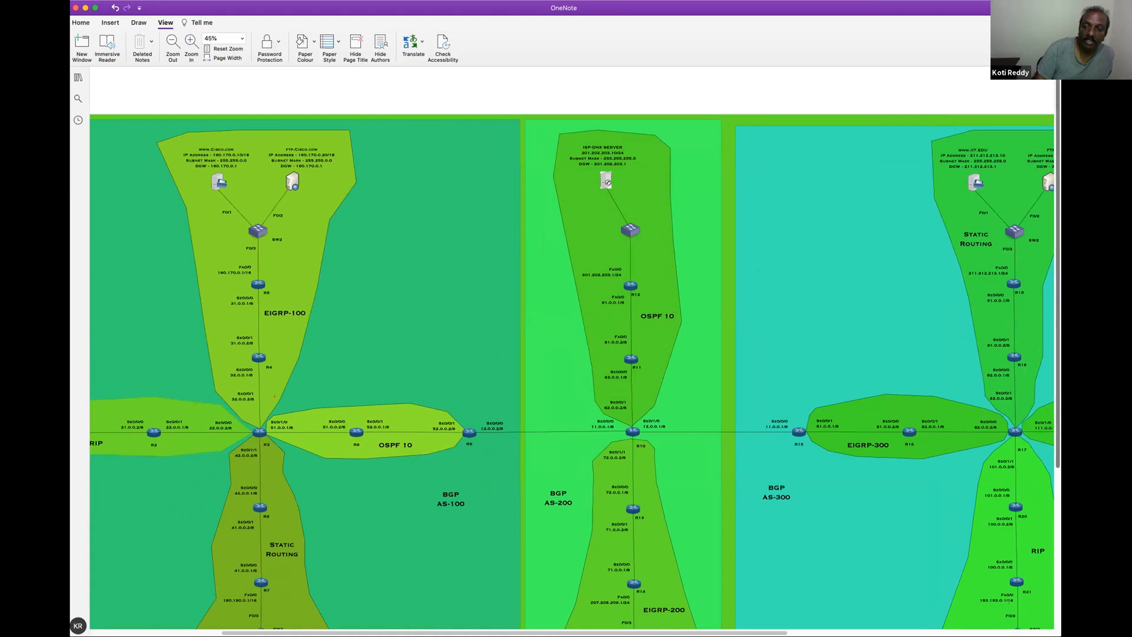
pyautogui.scroll(-3, 724, 414)
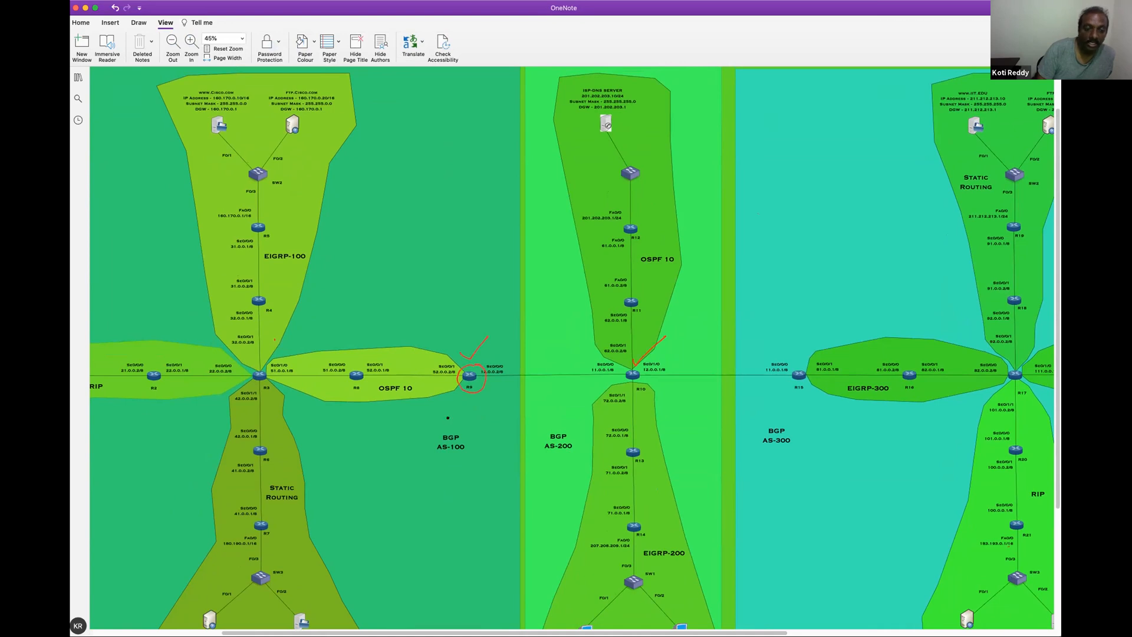
pyautogui.moveTo(446, 416); pyautogui.dragTo(437, 481)
pyautogui.moveTo(445, 414); pyautogui.dragTo(467, 426)
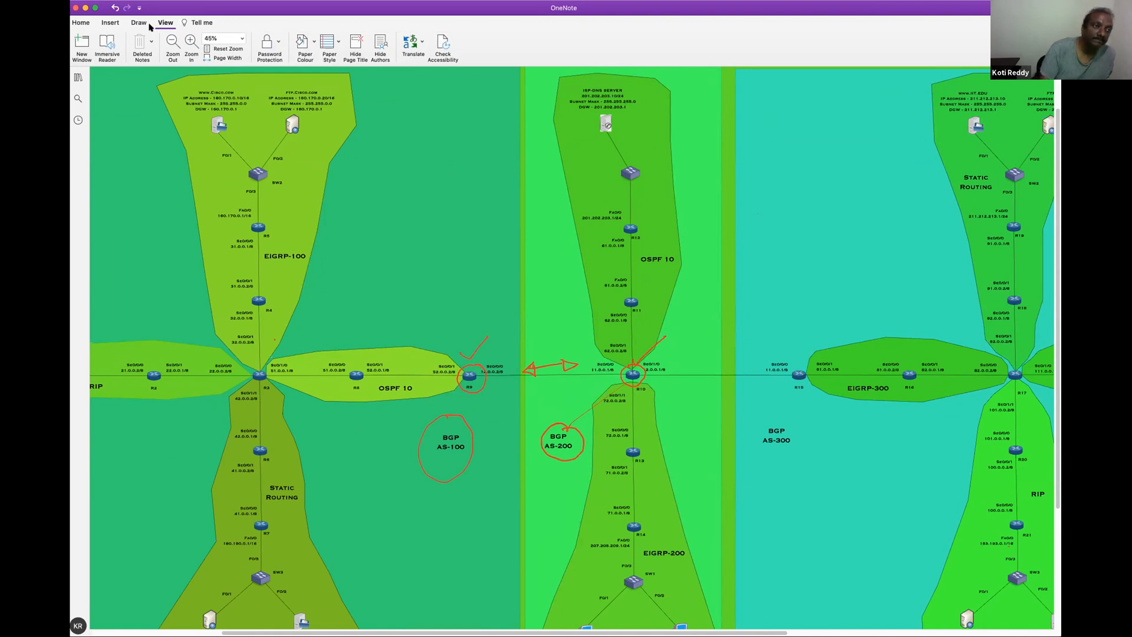
# Erase the red marks around R9, R10 and the BGP AS-100 and AS-200 labels
pyautogui.click(138, 23)
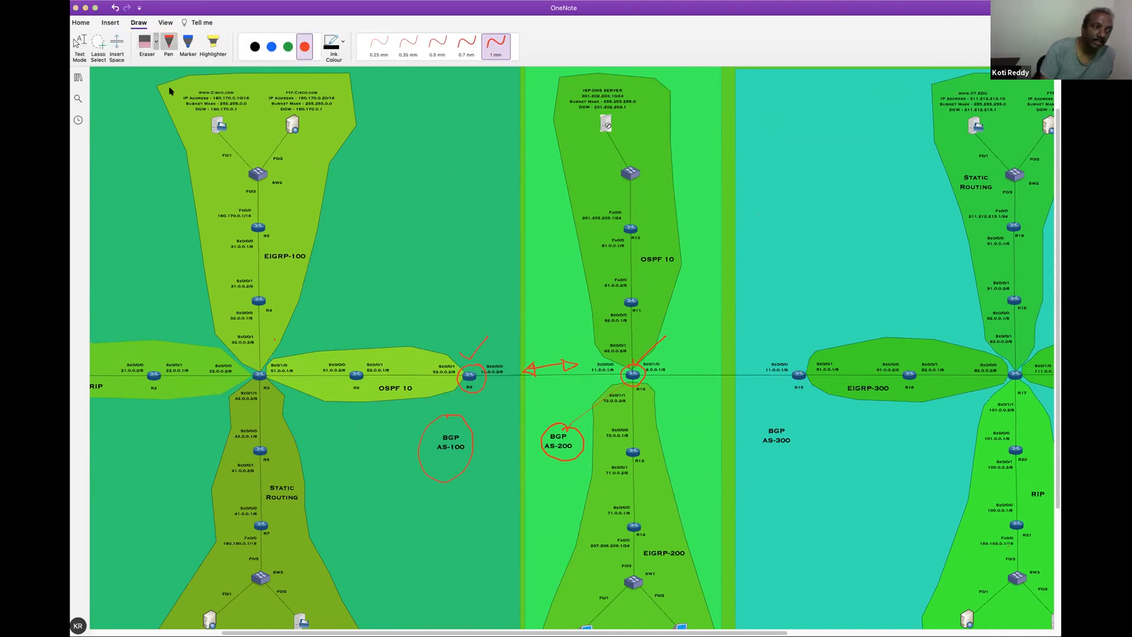
pyautogui.moveTo(476, 374); pyautogui.dragTo(647, 353)
pyautogui.moveTo(563, 432); pyautogui.dragTo(462, 432)
# Mark R9 with the 1 mm red pen, link it to the circled BGP AS-100 label, and draw a curve towards R10
pyautogui.click(304, 47)
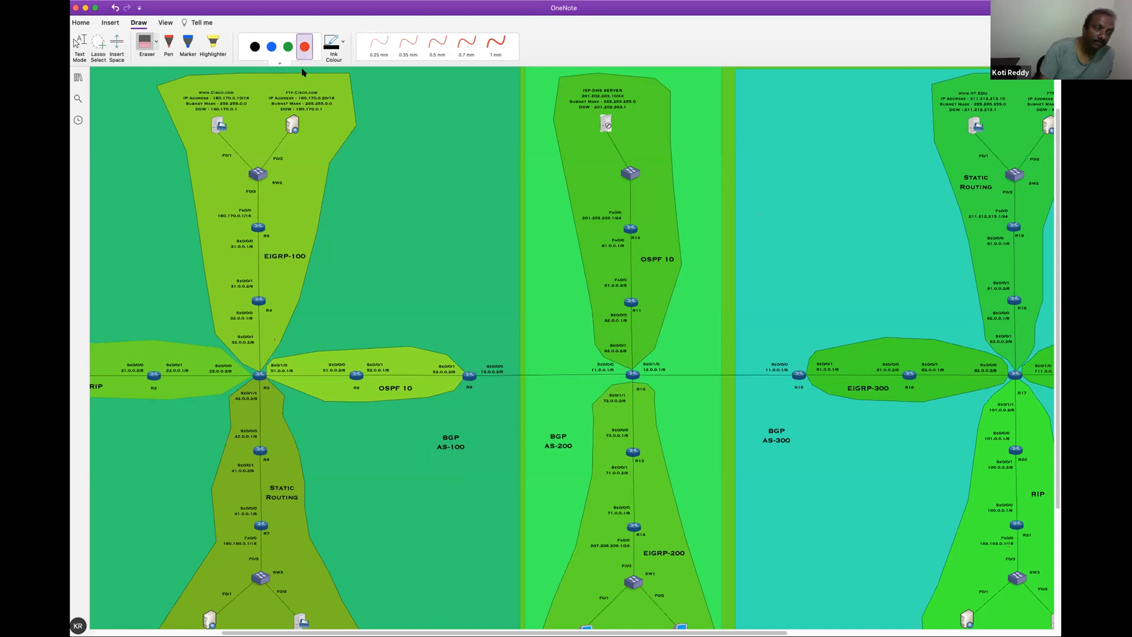
pyautogui.click(496, 44)
pyautogui.moveTo(465, 357); pyautogui.dragTo(490, 337)
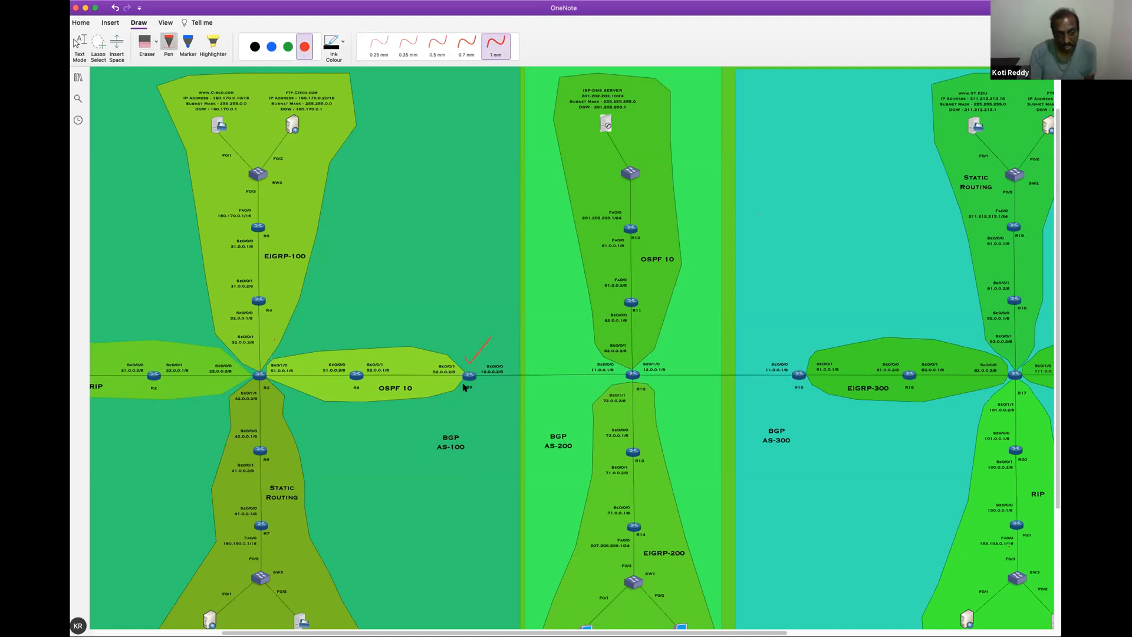
pyautogui.moveTo(476, 360)
pyautogui.mouseDown()
pyautogui.moveTo(461, 372)
pyautogui.moveTo(463, 398)
pyautogui.moveTo(476, 366)
pyautogui.mouseUp()
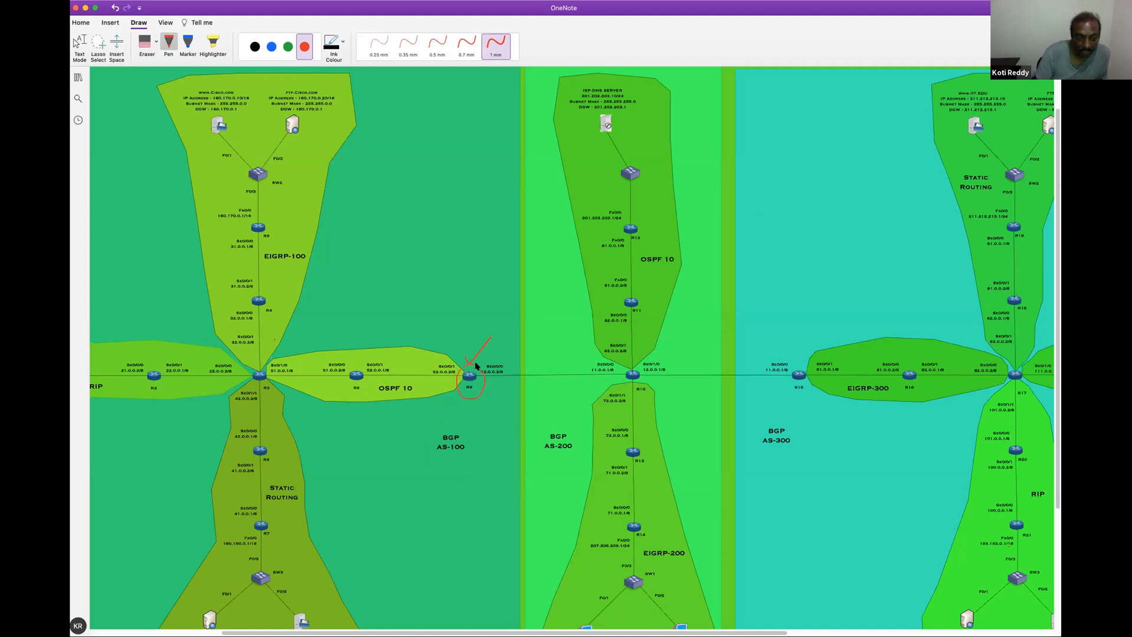
pyautogui.moveTo(458, 422)
pyautogui.mouseDown()
pyautogui.moveTo(436, 460)
pyautogui.moveTo(476, 448)
pyautogui.moveTo(453, 425)
pyautogui.moveTo(458, 402)
pyautogui.mouseUp()
pyautogui.moveTo(485, 356); pyautogui.dragTo(591, 355)
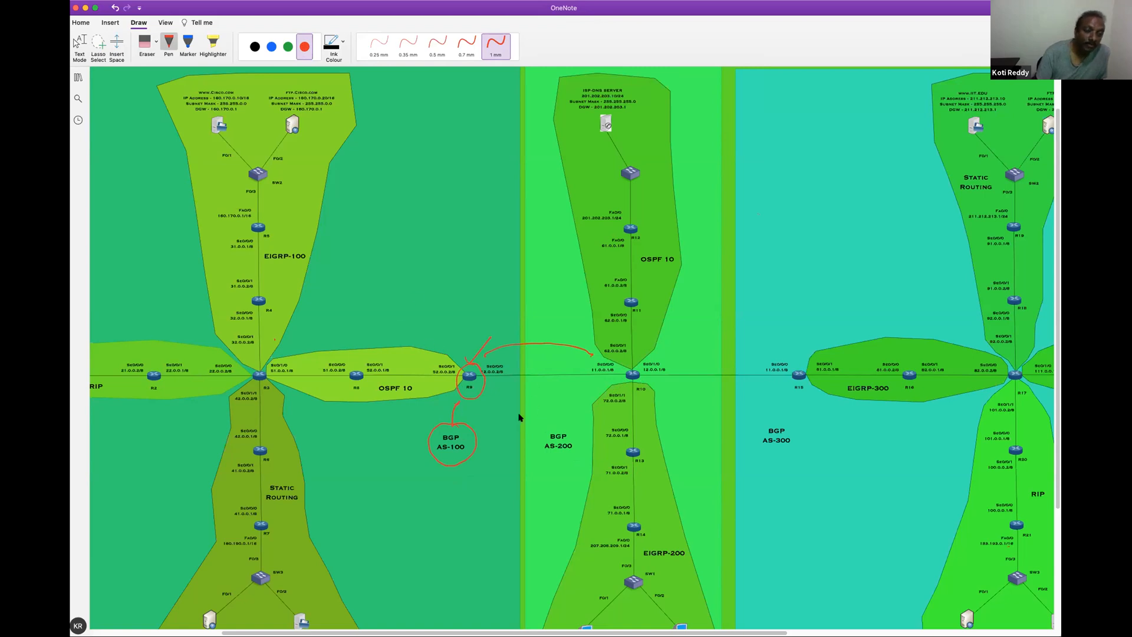
# Erase the red marks on R9, the AS-100 label and the curve towards R10
pyautogui.click(158, 56)
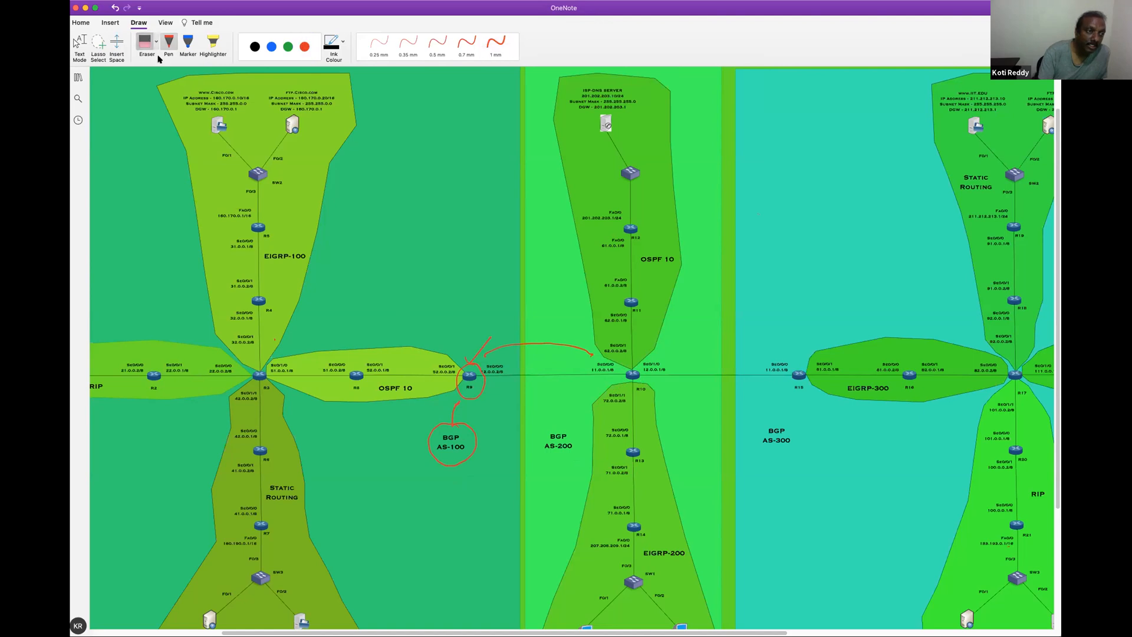
pyautogui.moveTo(480, 337); pyautogui.dragTo(477, 384)
pyautogui.moveTo(443, 434); pyautogui.dragTo(454, 397)
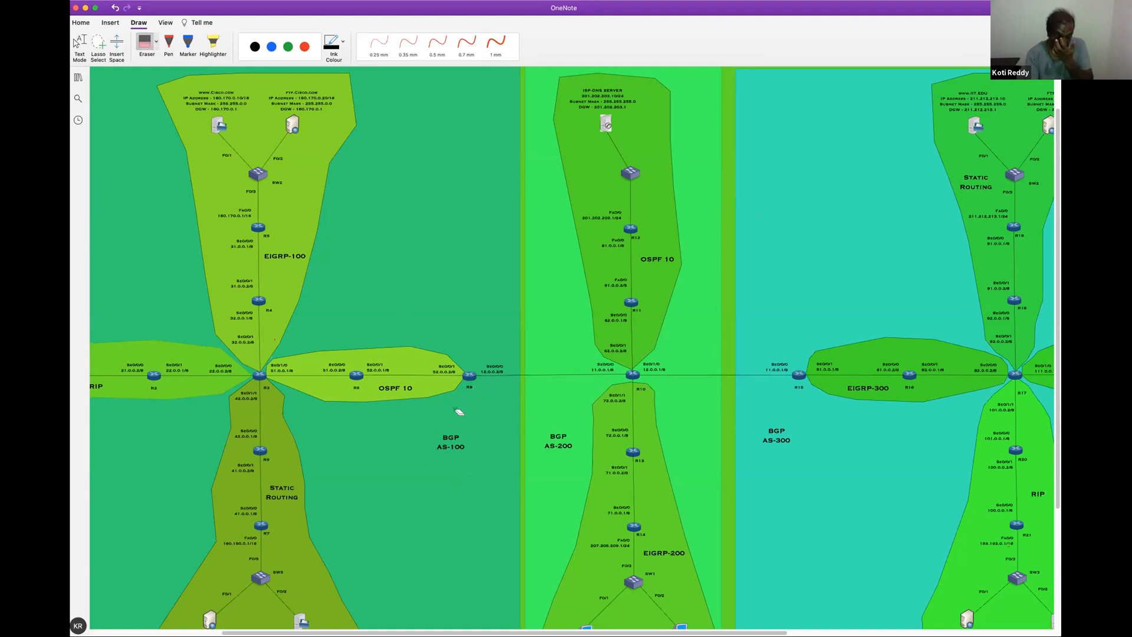
# Show the notebook's page list, add a blank page to the Working with Servers section, and display the insert options
pyautogui.click(73, 79)
pyautogui.moveTo(349, 391); pyautogui.dragTo(362, 592)
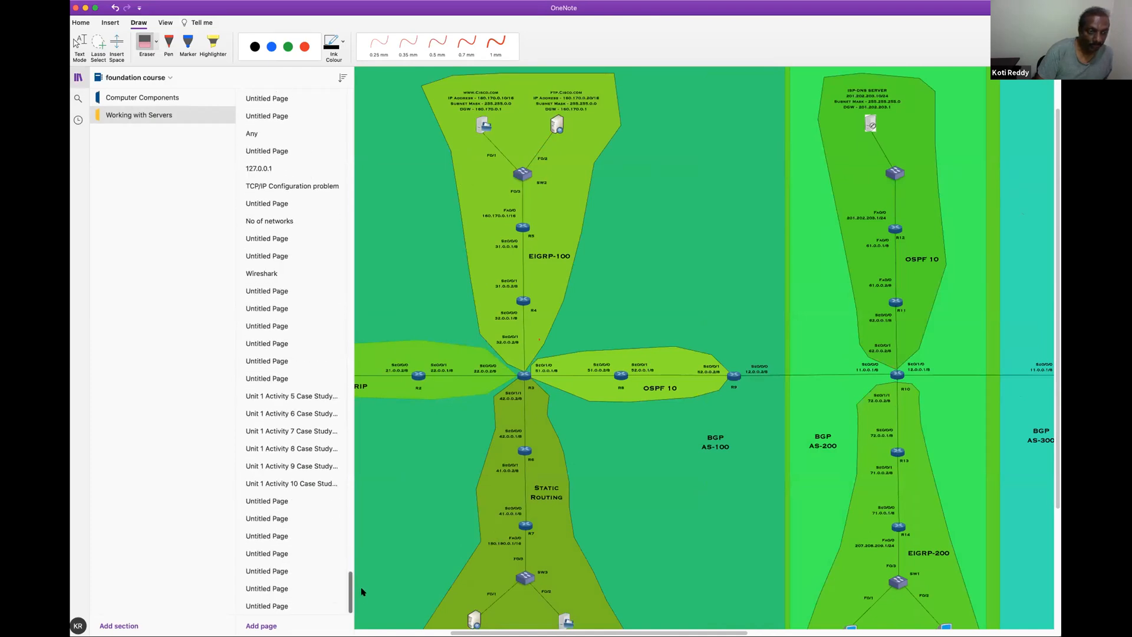
pyautogui.click(311, 618)
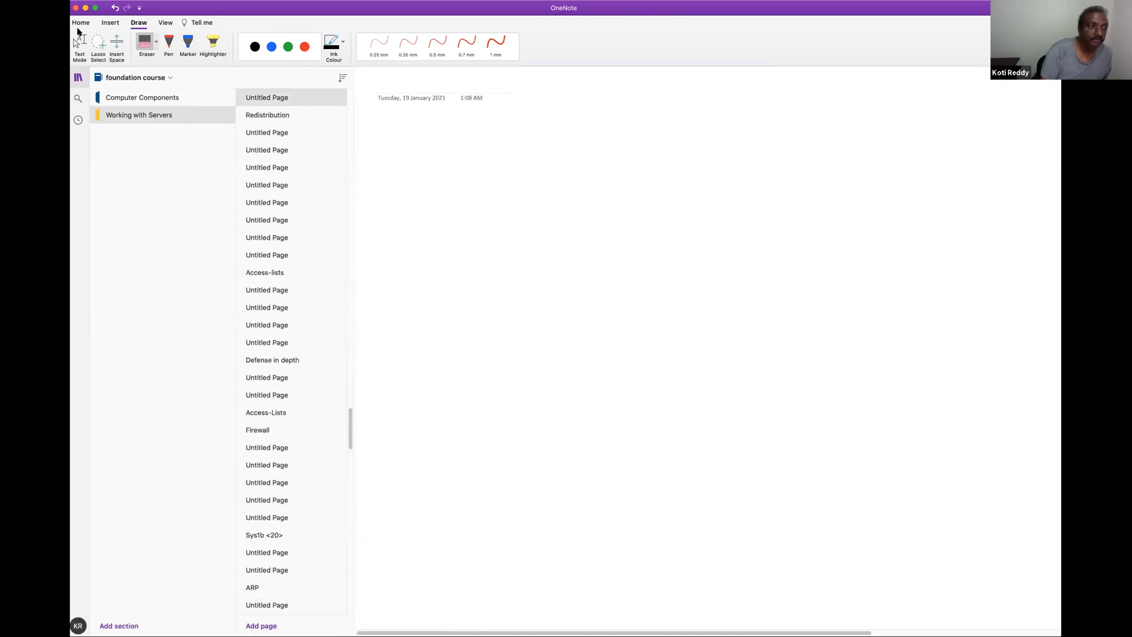
pyautogui.click(108, 23)
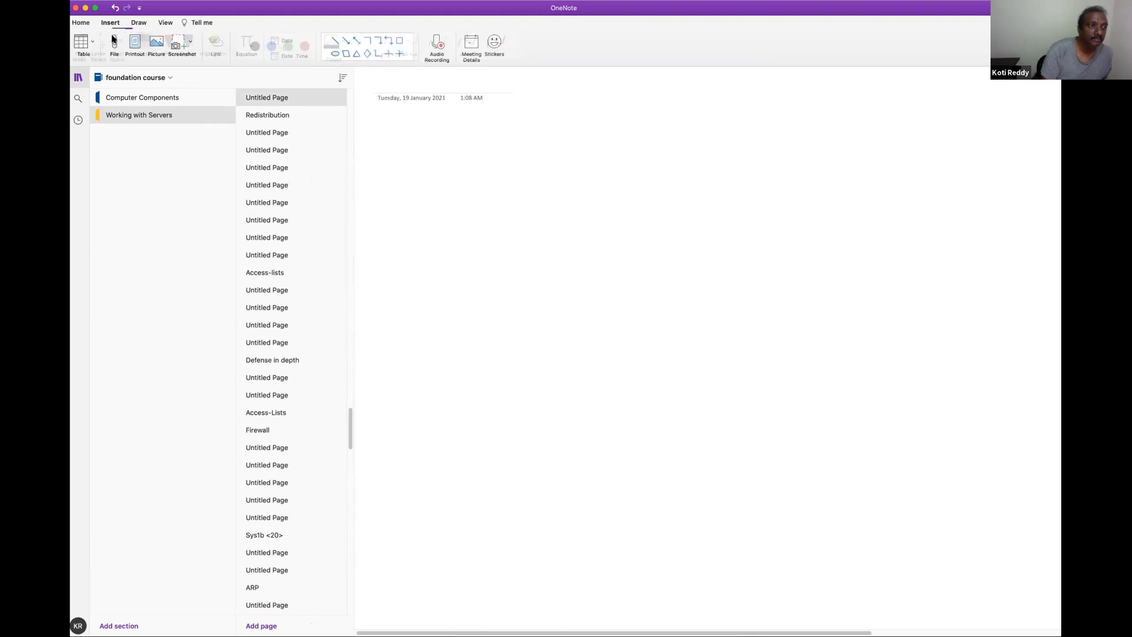
# Insert the file Combined-Rou.pdf from the Dynamic Routing folder into the blank notebook page
pyautogui.click(112, 43)
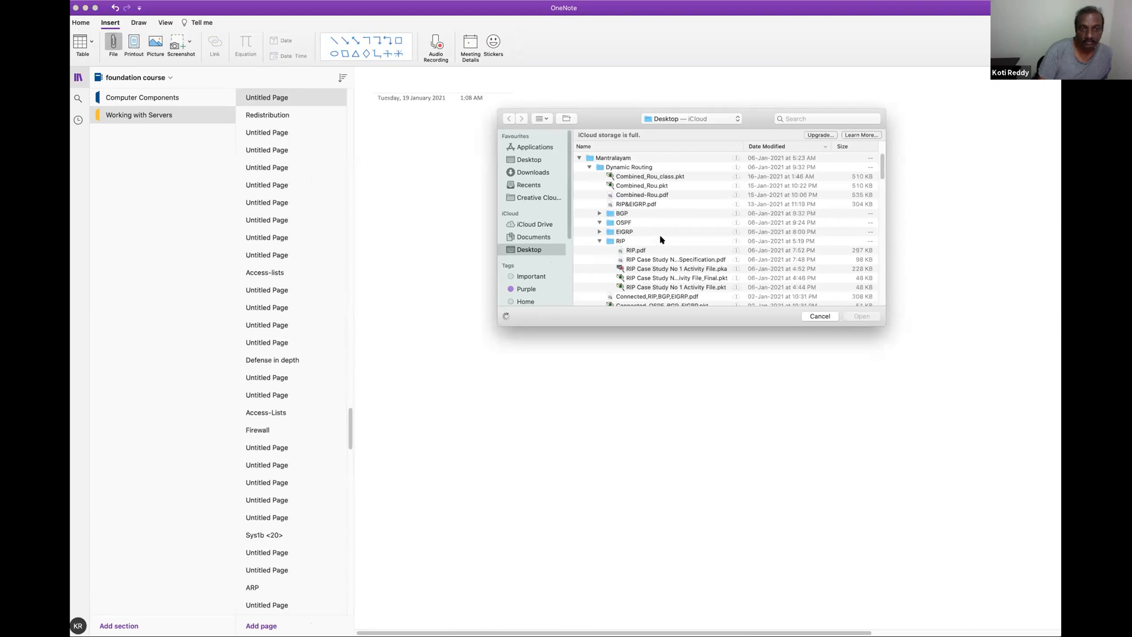
pyautogui.click(653, 194)
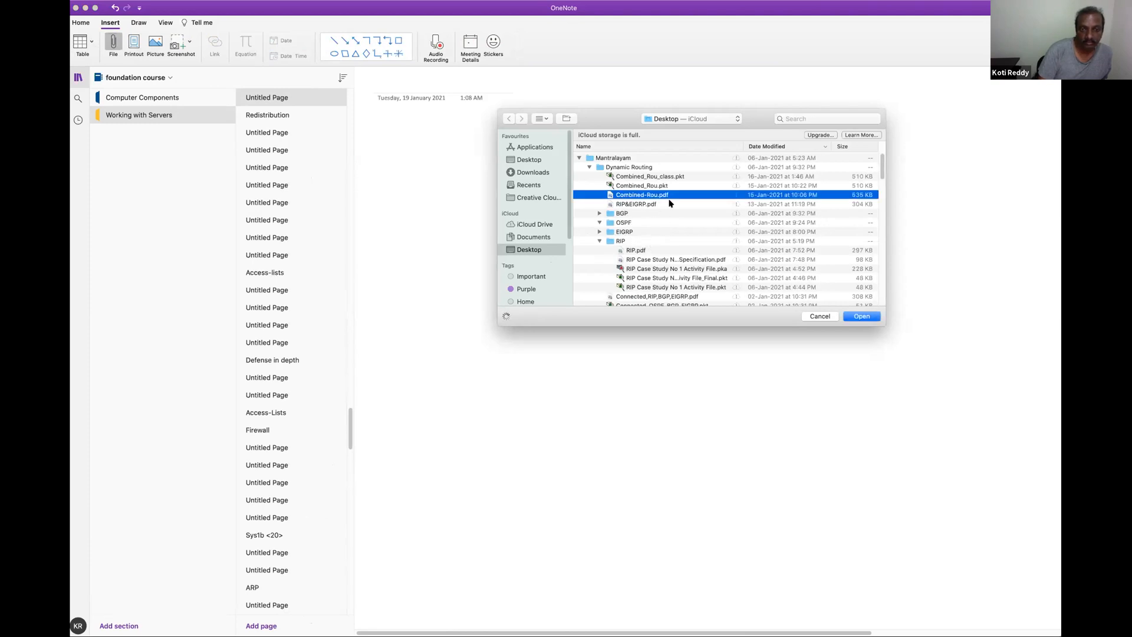
pyautogui.click(853, 316)
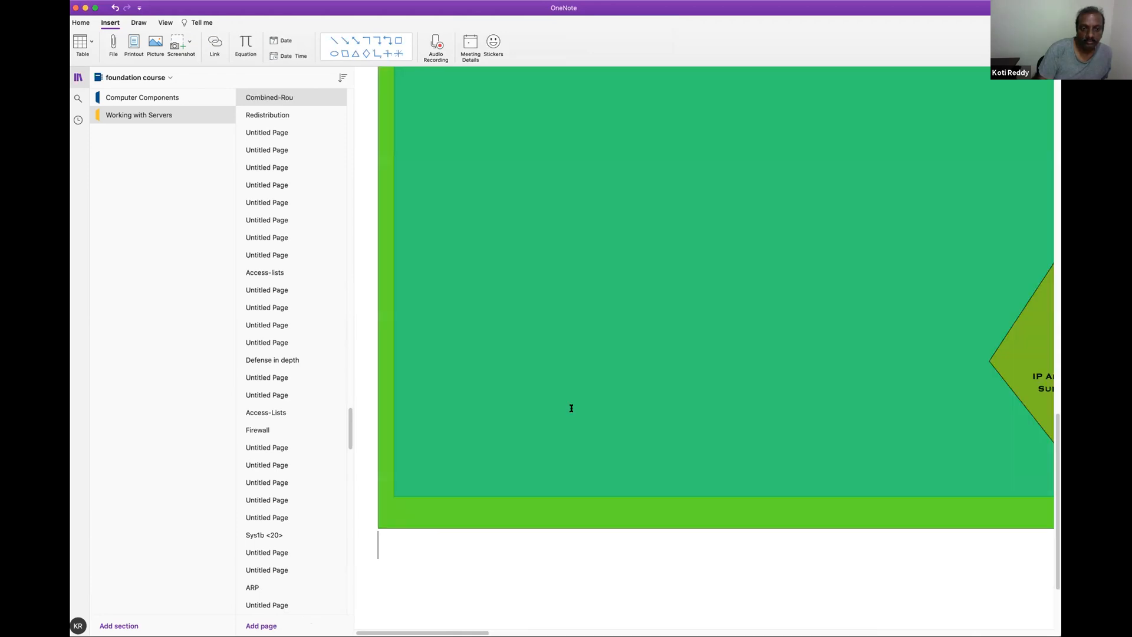
# Reduce the page zoom to 50% so more of the network diagram fits on screen
pyautogui.hscroll(6, 483, 614)
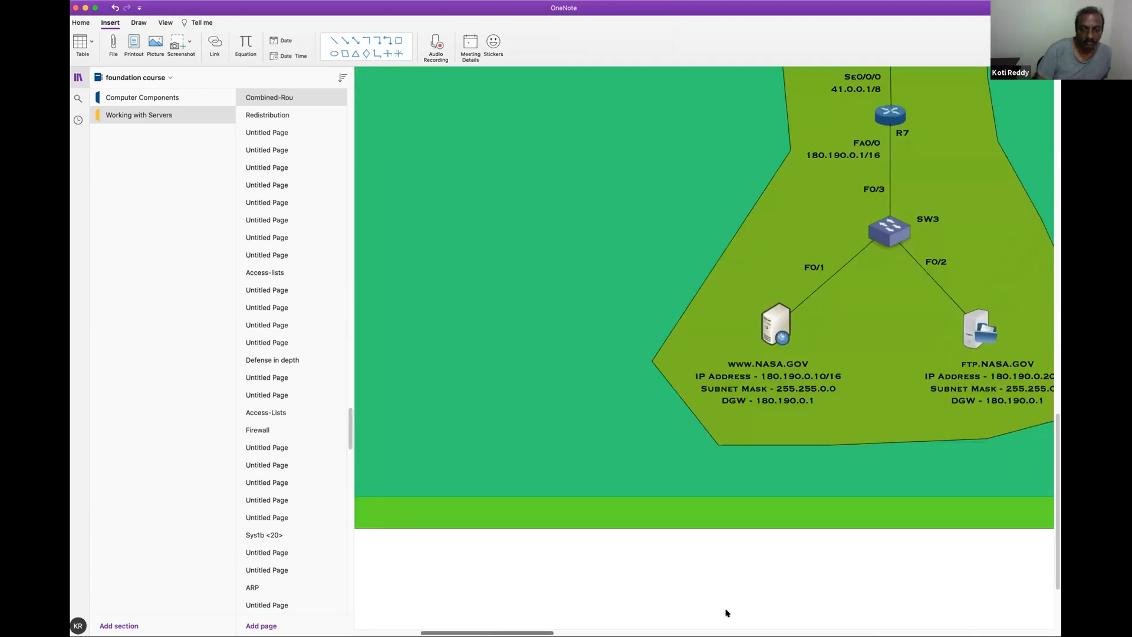
pyautogui.hscroll(5, 437, 325)
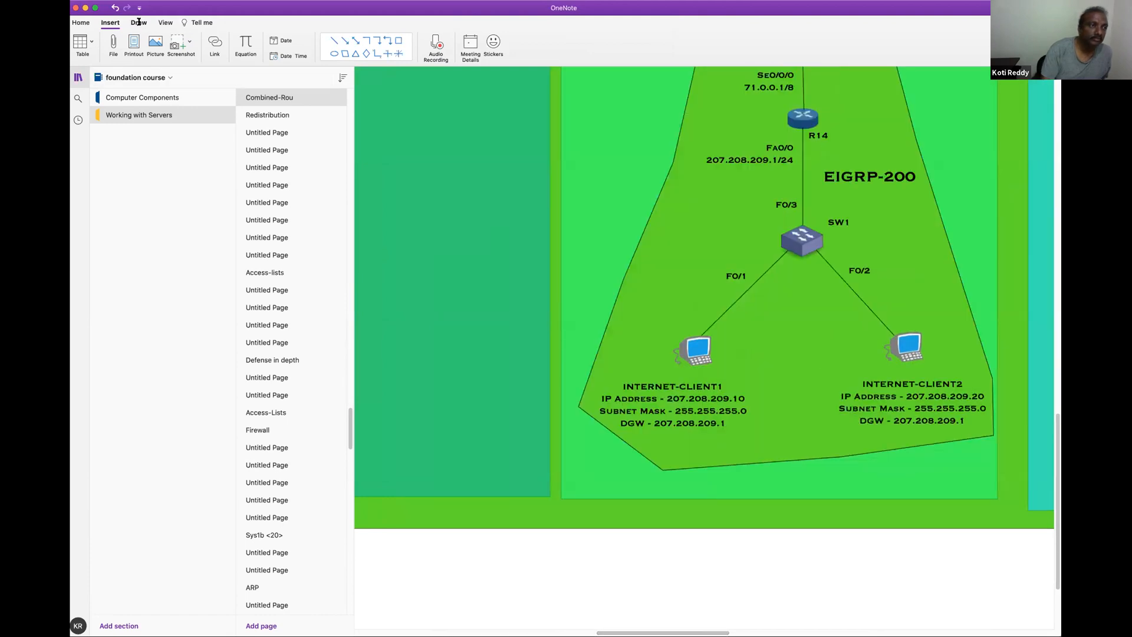
pyautogui.click(165, 22)
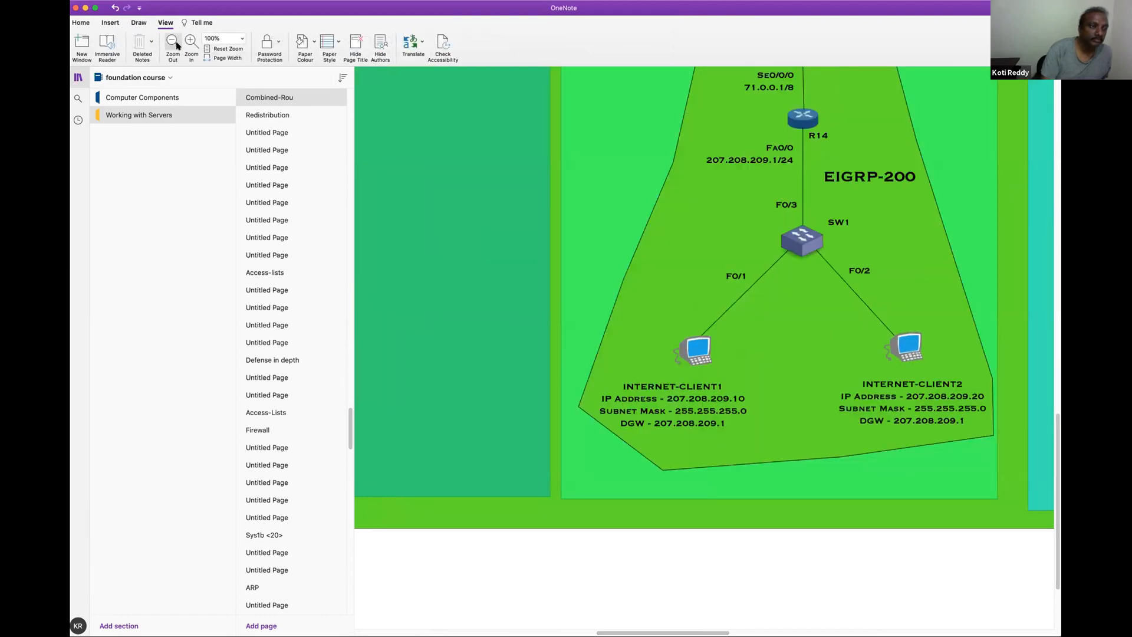
pyautogui.click(173, 43)
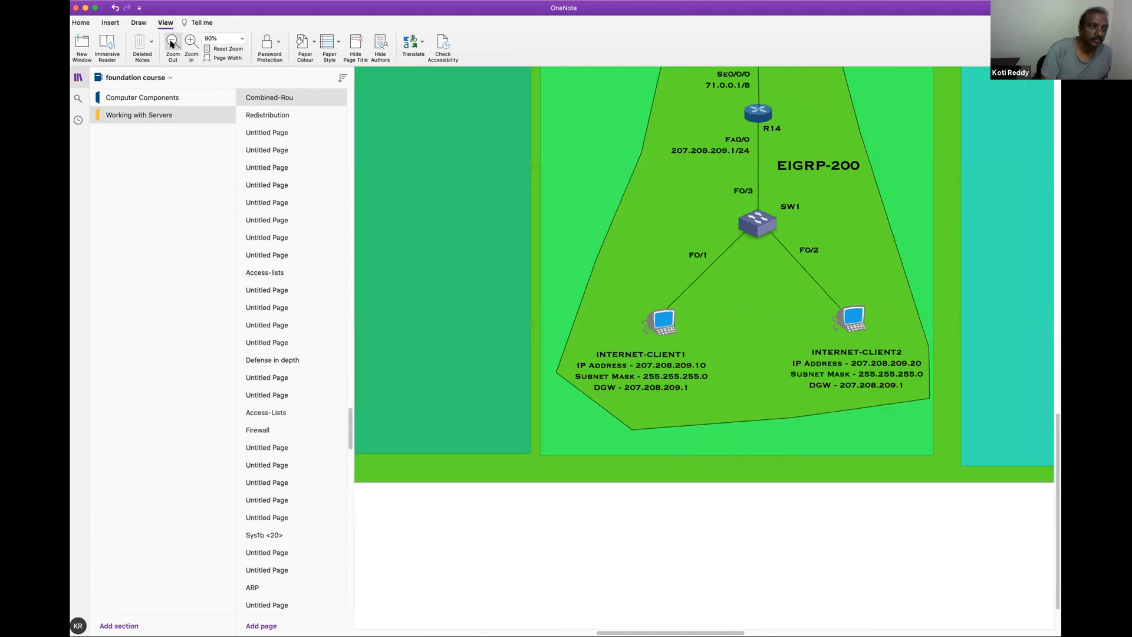
pyautogui.click(172, 44)
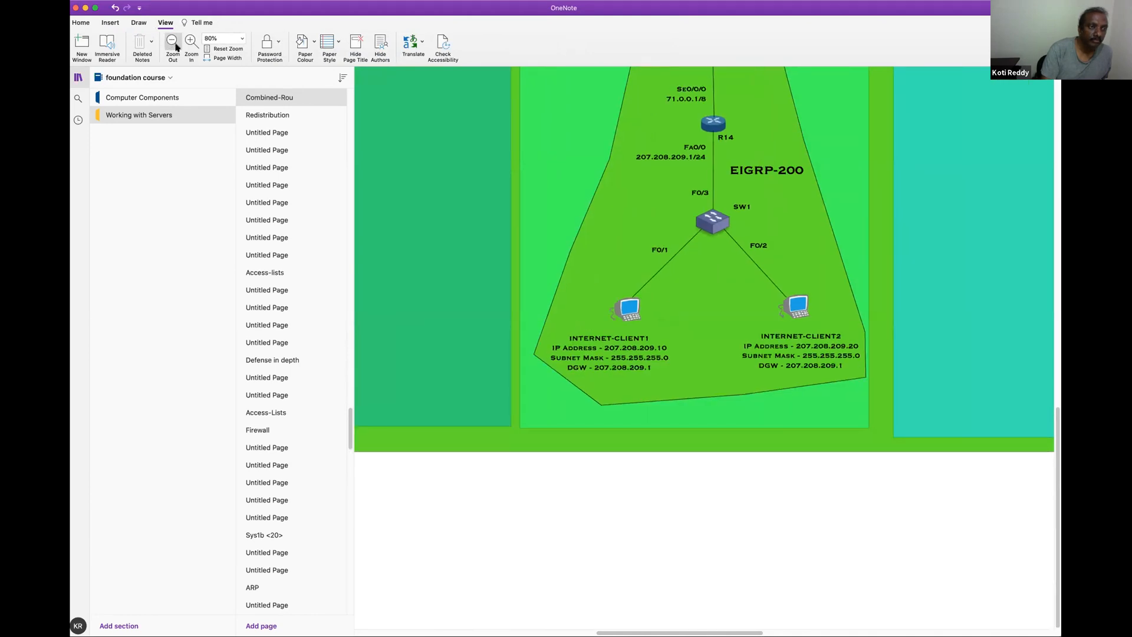
pyautogui.click(172, 43)
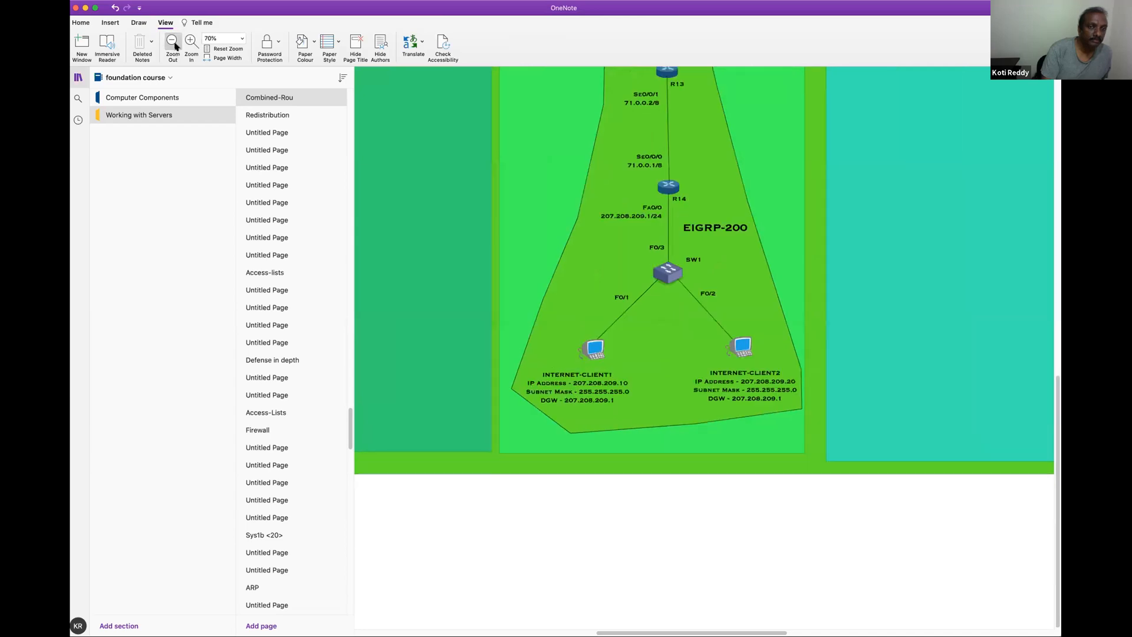
pyautogui.click(173, 44)
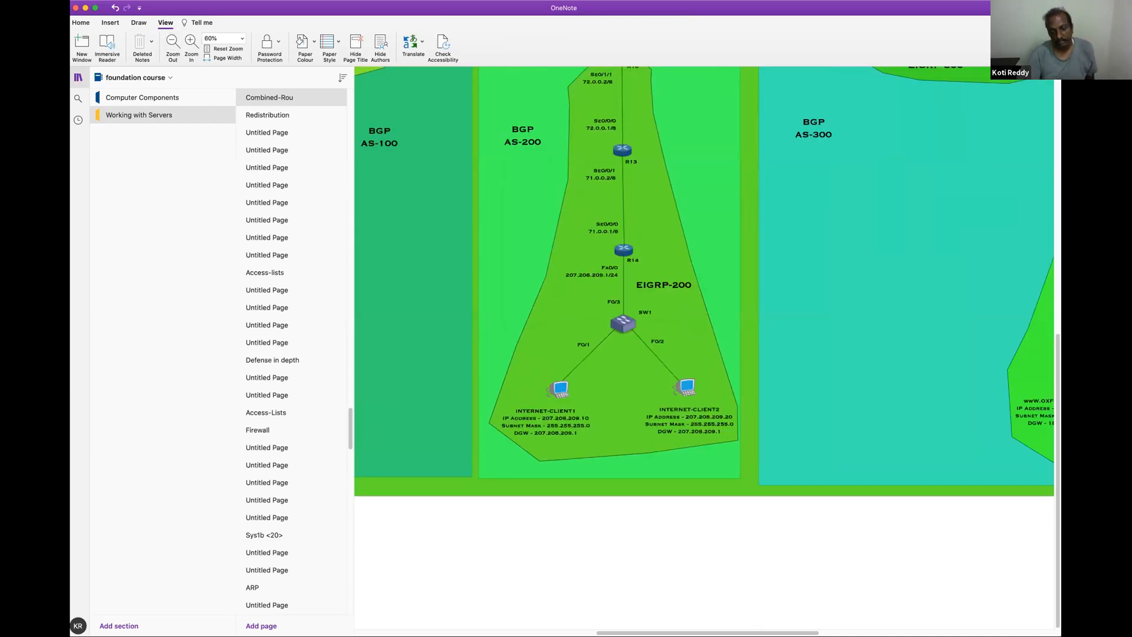
pyautogui.click(173, 44)
# Hide the notebook's section and page list to give the network diagram the full width
pyautogui.hscroll(5, 704, 289)
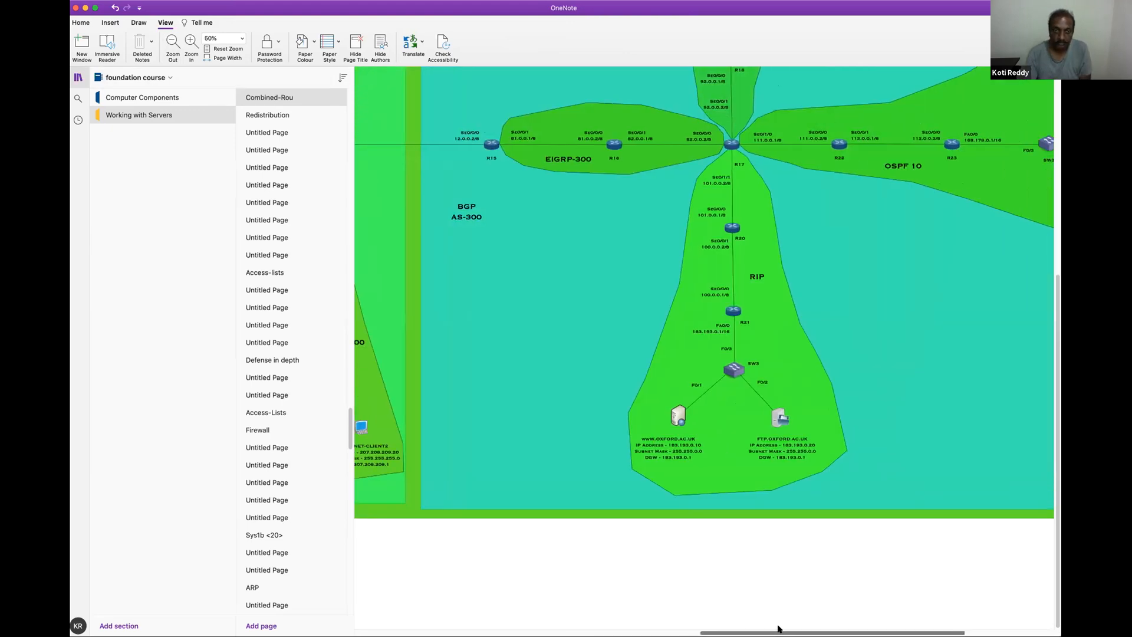
pyautogui.hscroll(-3, 704, 289)
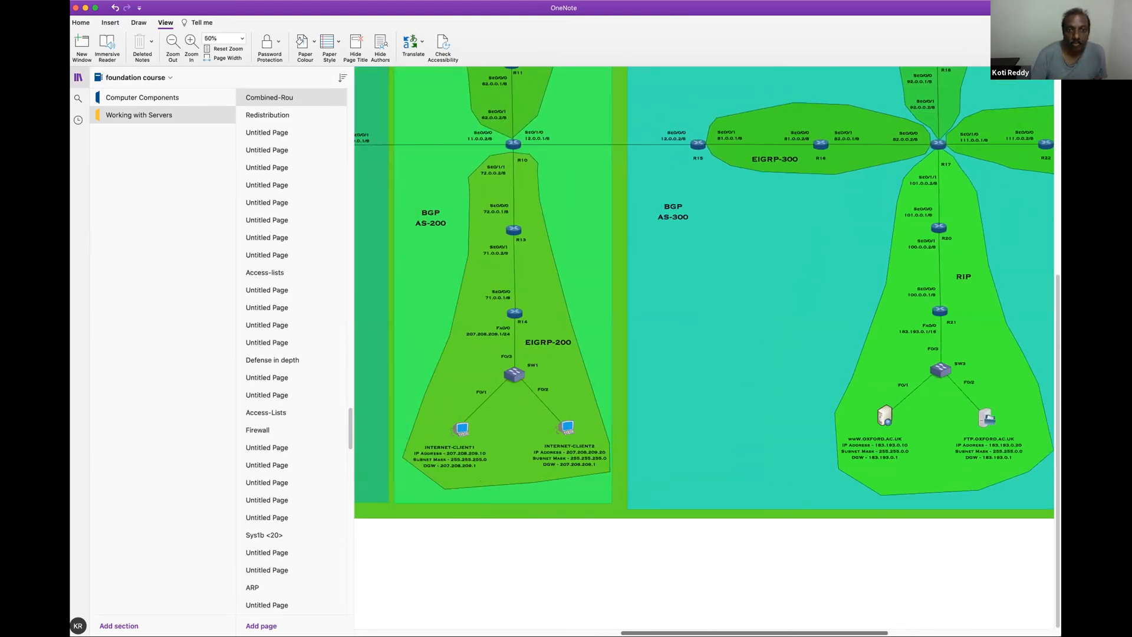
pyautogui.hscroll(-4, 704, 289)
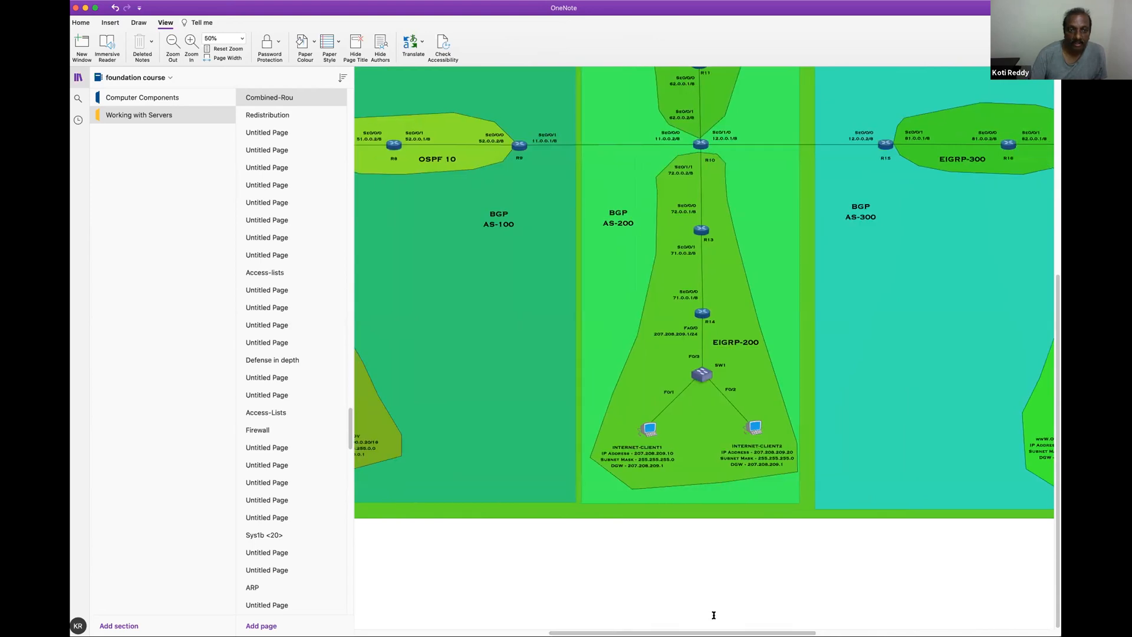
pyautogui.hscroll(-1, 705, 289)
pyautogui.hscroll(-3, 539, 524)
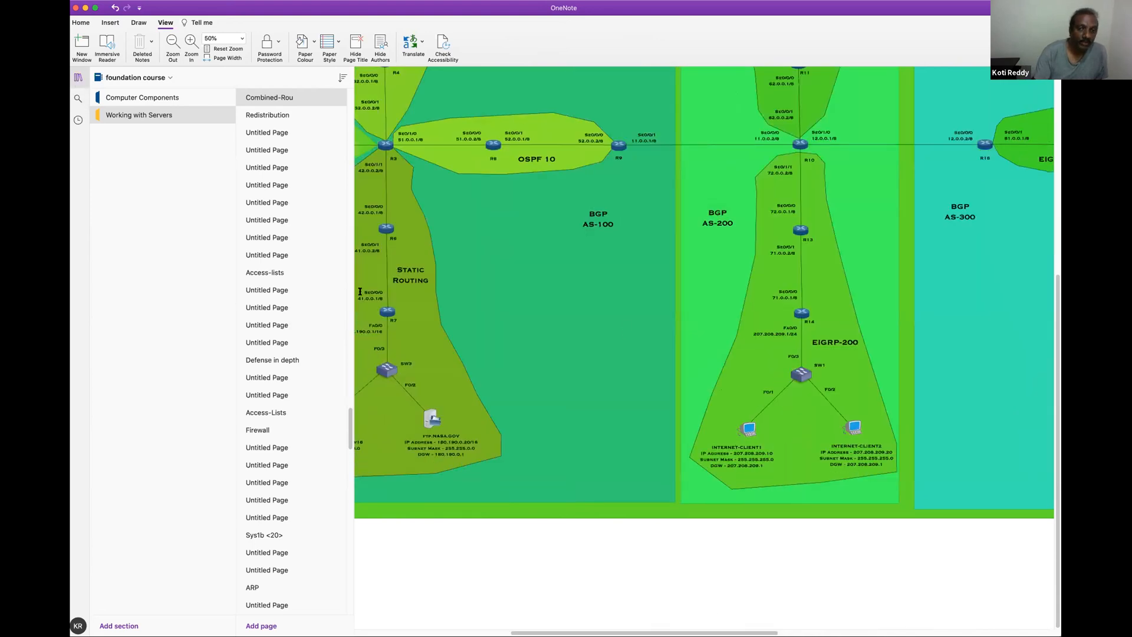
pyautogui.click(77, 77)
pyautogui.hscroll(-3, 1052, 285)
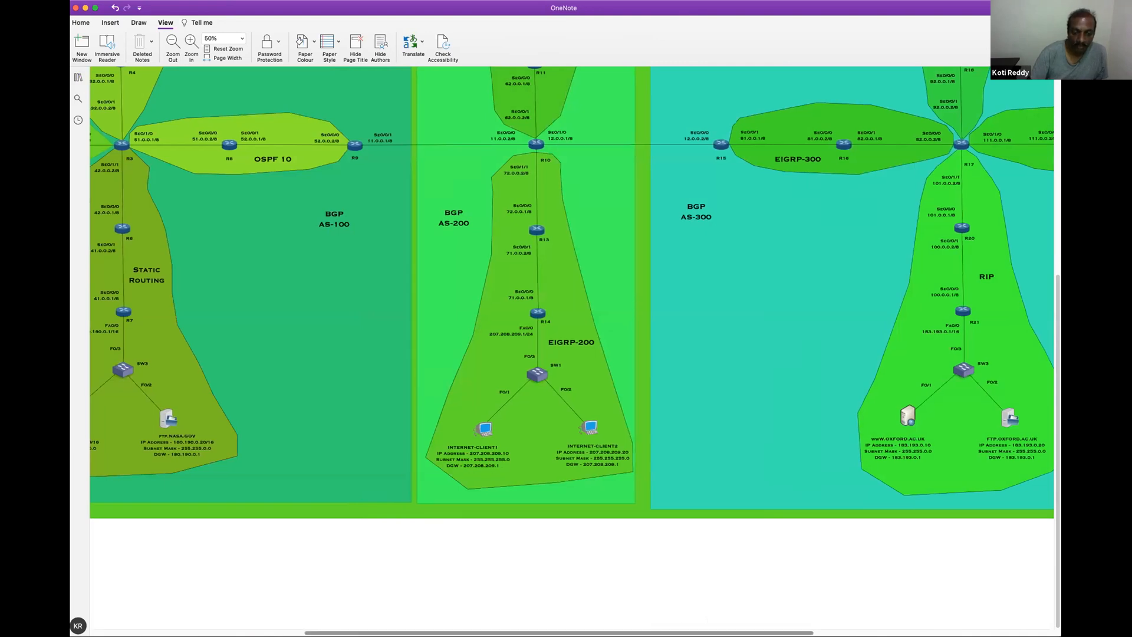
# With the 1 mm red pen, mark R9, the BGP AS-100 label linked to it, R10's 11.0.0.2/8 interface and the BGP AS-200 label
pyautogui.scroll(5, 1052, 284)
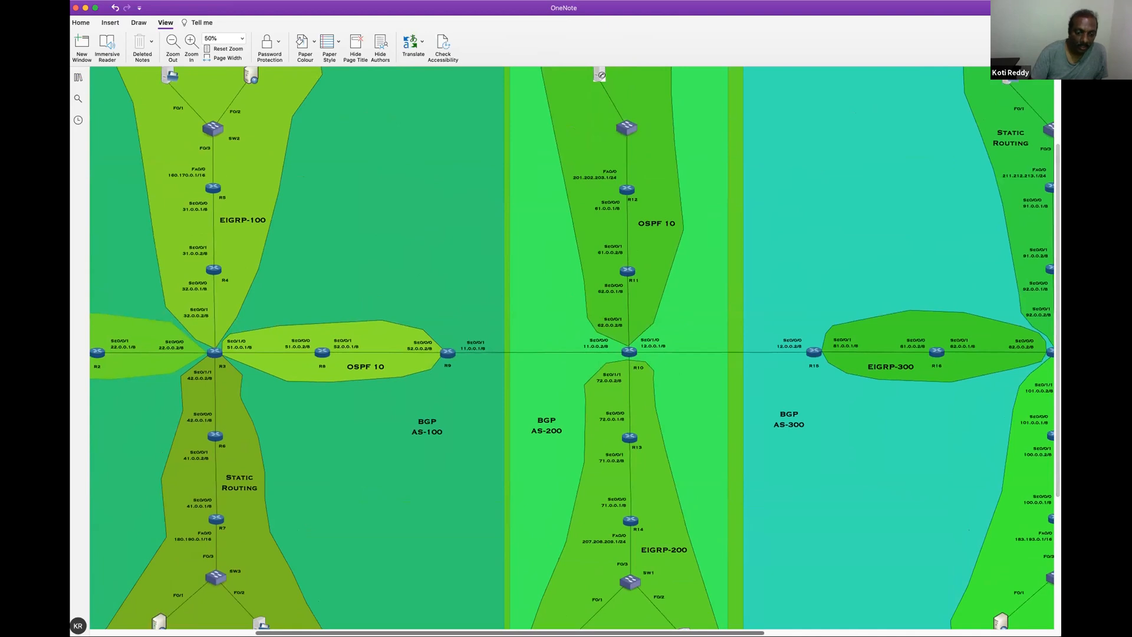
pyautogui.hscroll(2, 573, 628)
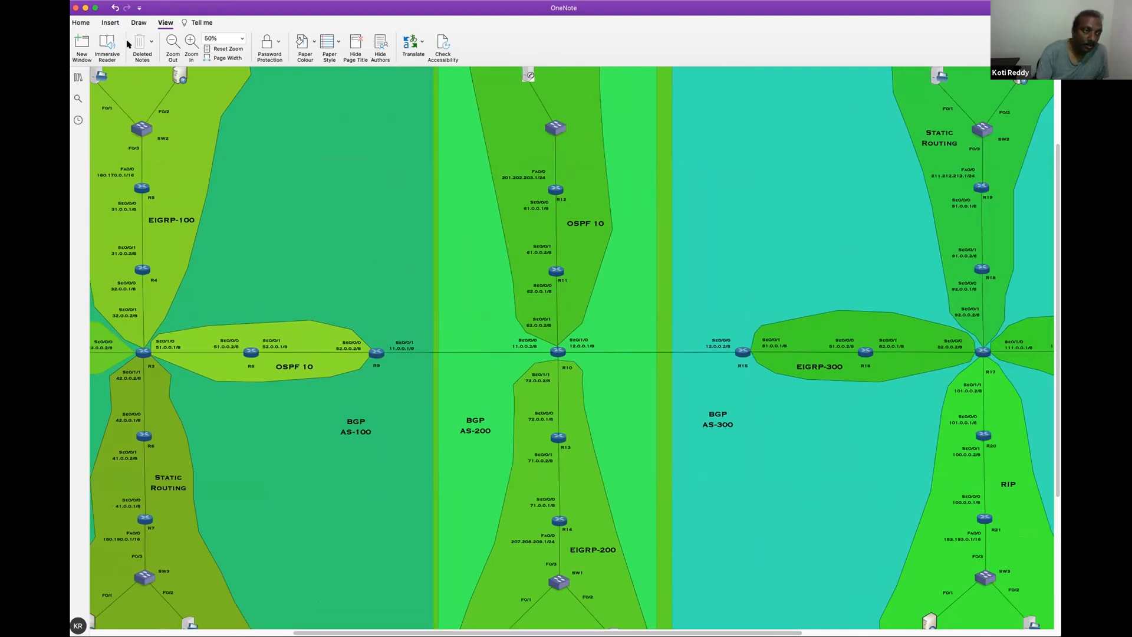
pyautogui.click(139, 23)
pyautogui.click(288, 48)
pyautogui.click(305, 47)
pyautogui.click(496, 46)
pyautogui.moveTo(370, 334); pyautogui.dragTo(400, 314)
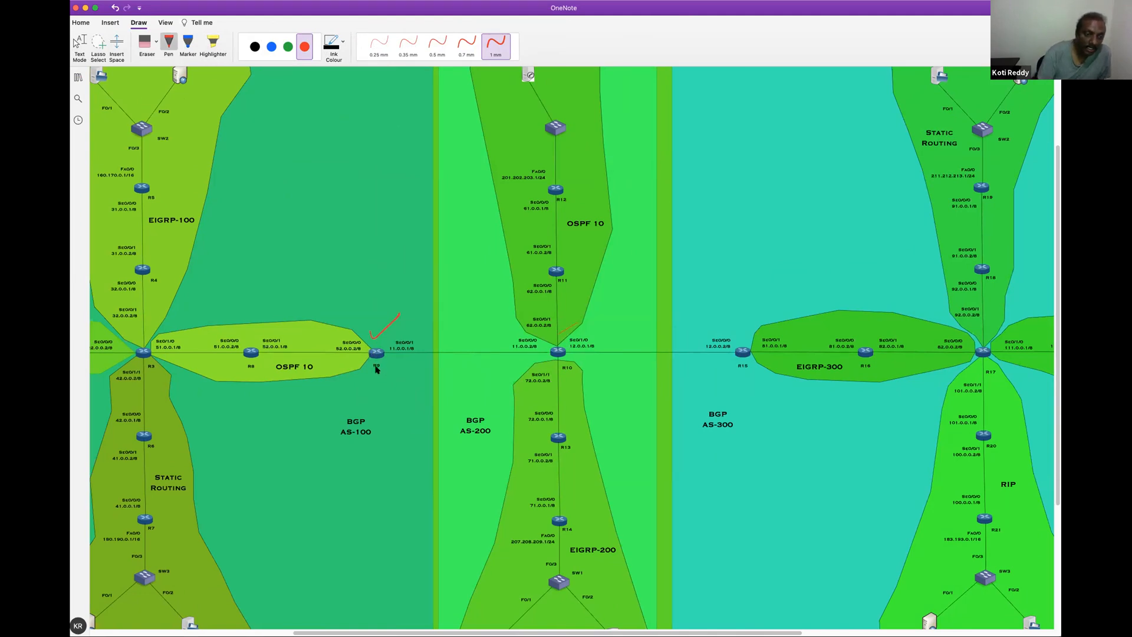
pyautogui.moveTo(363, 396)
pyautogui.mouseDown()
pyautogui.moveTo(337, 439)
pyautogui.moveTo(381, 435)
pyautogui.moveTo(367, 392)
pyautogui.mouseUp()
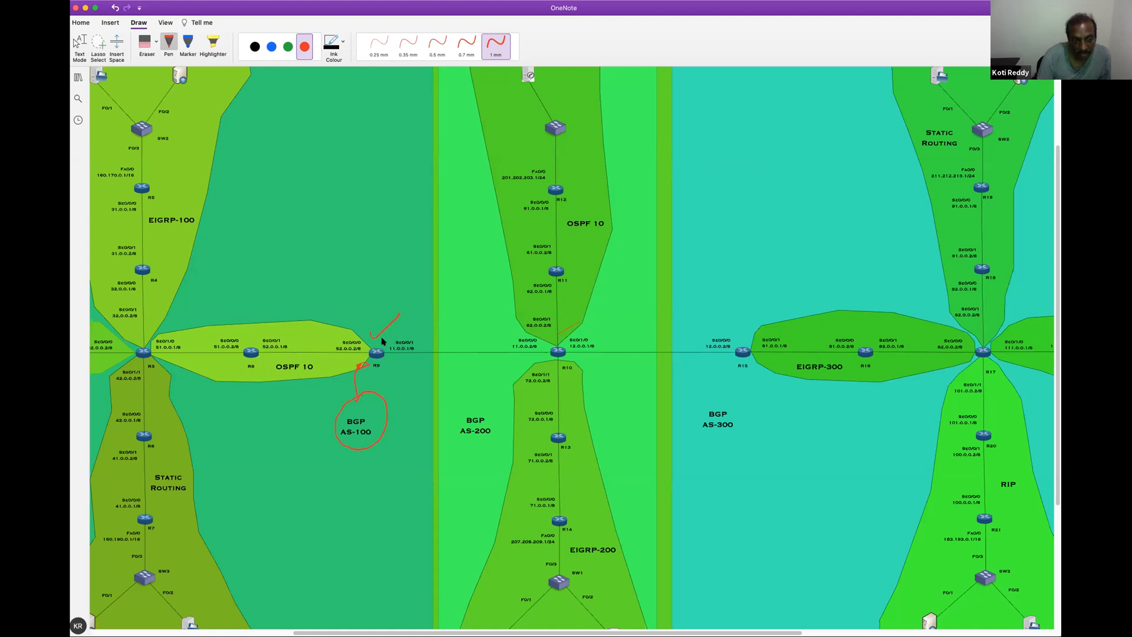
pyautogui.moveTo(525, 331)
pyautogui.mouseDown()
pyautogui.moveTo(500, 354)
pyautogui.moveTo(533, 359)
pyautogui.mouseUp()
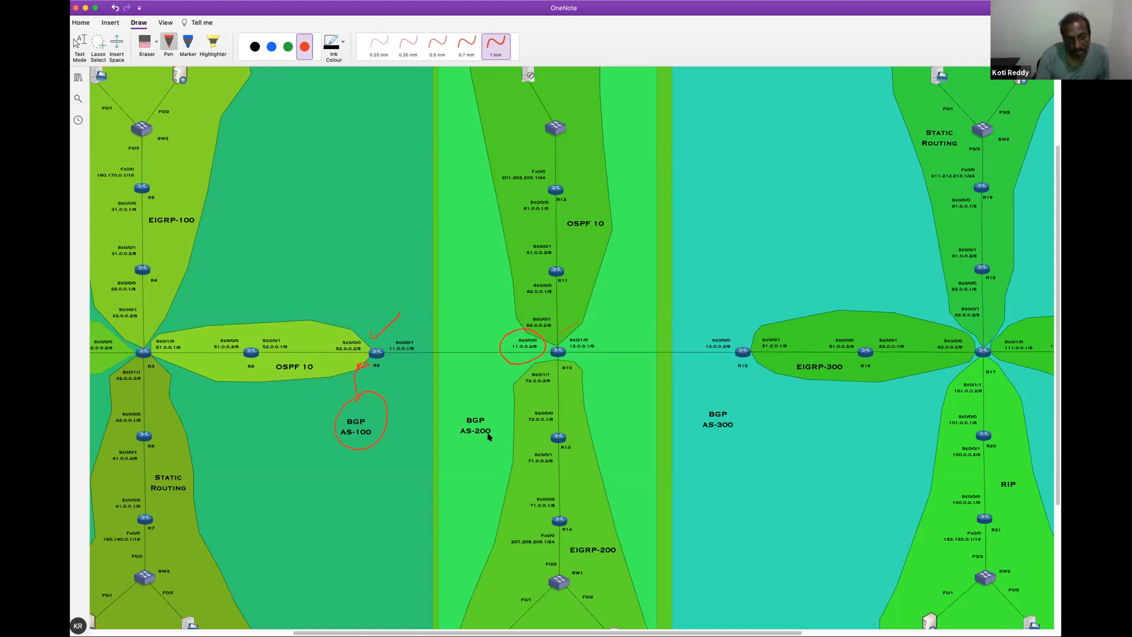
pyautogui.moveTo(500, 440)
pyautogui.mouseDown()
pyautogui.moveTo(496, 414)
pyautogui.moveTo(444, 431)
pyautogui.moveTo(463, 449)
pyautogui.mouseUp()
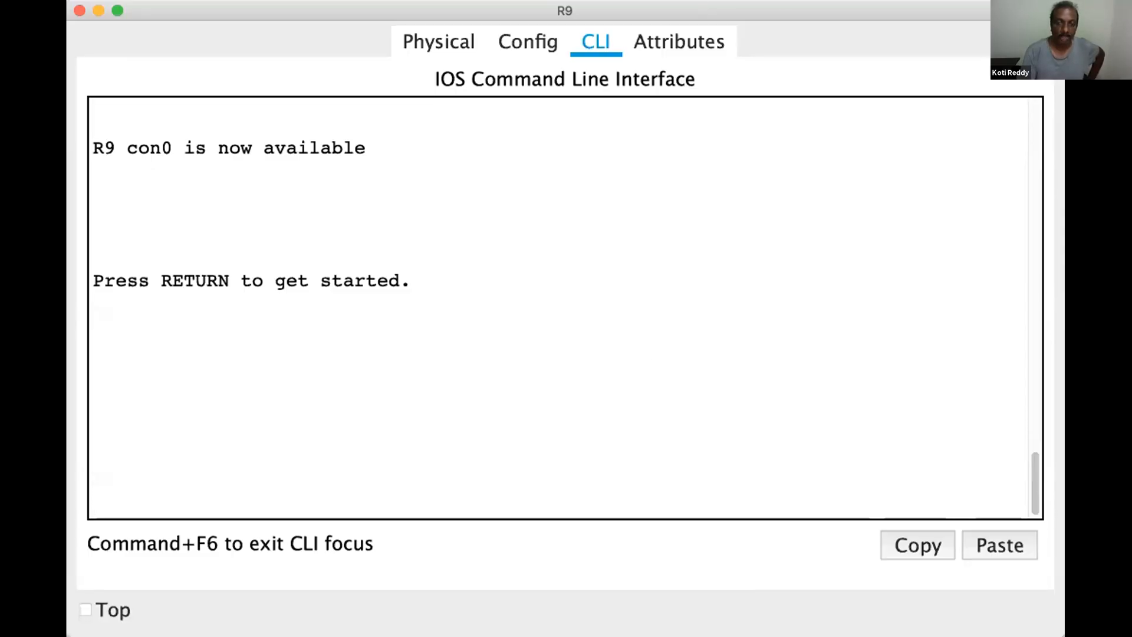
# Keep the R9 window on top of other windows and start its console session
pyautogui.click(115, 609)
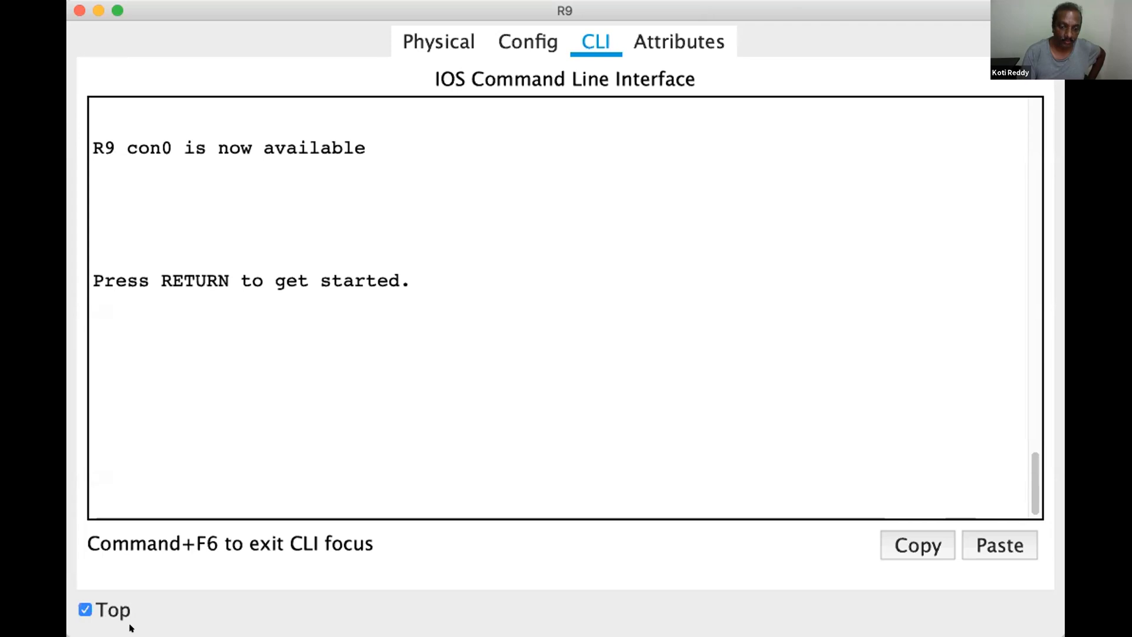
pyautogui.click(131, 628)
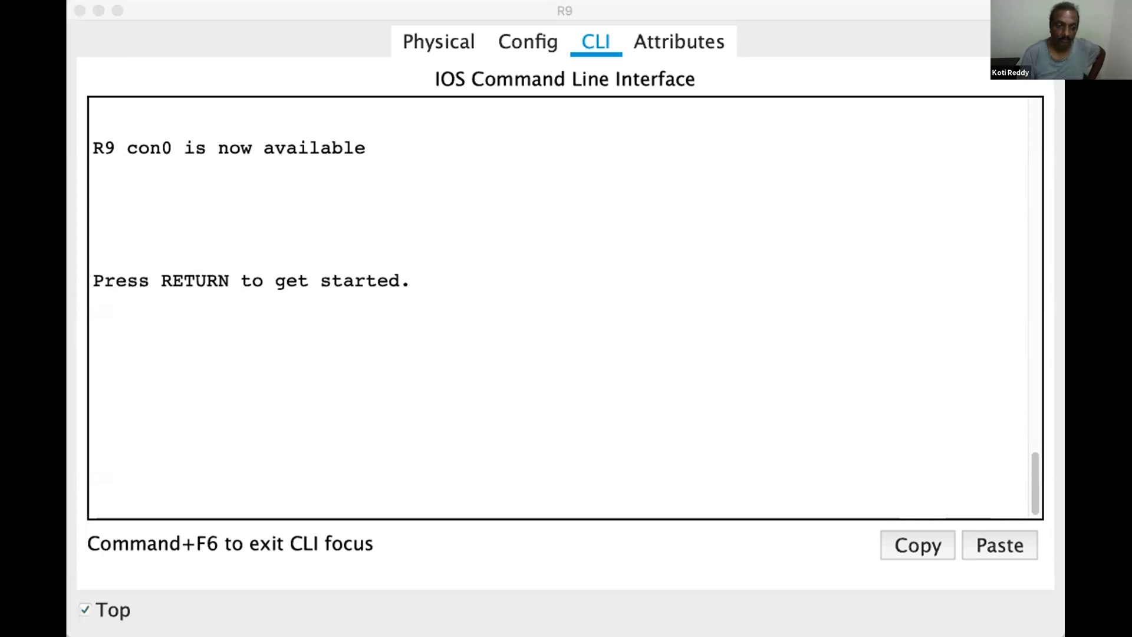
pyautogui.click(447, 234)
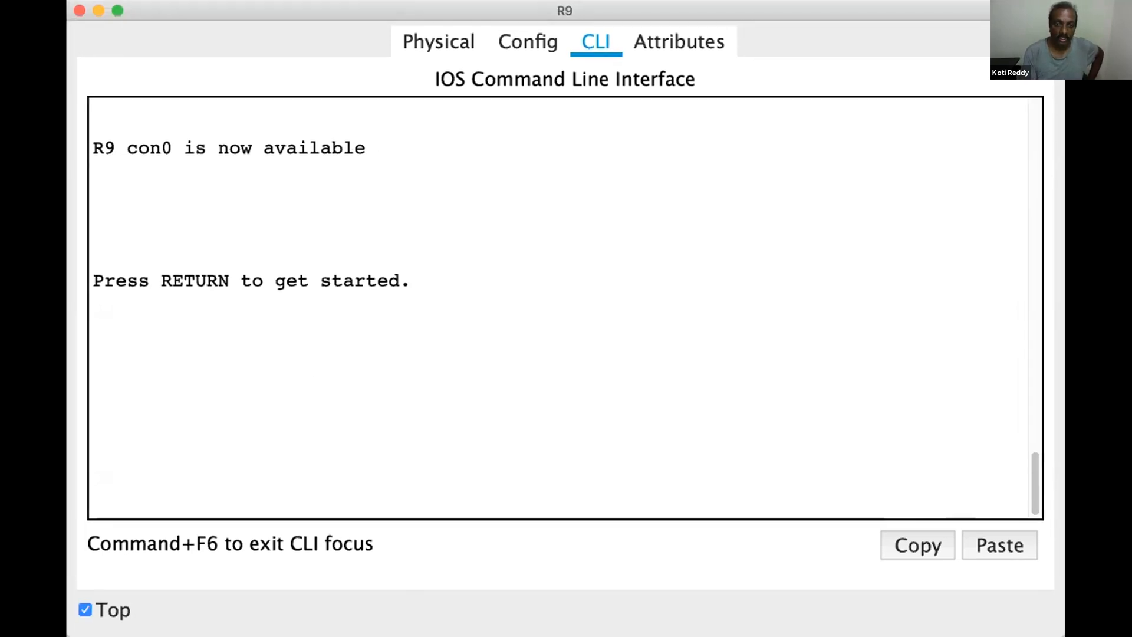
pyautogui.press('Return')
pyautogui.press('Return')
pyautogui.press('Return')
pyautogui.press('Return')
pyautogui.press('Return')
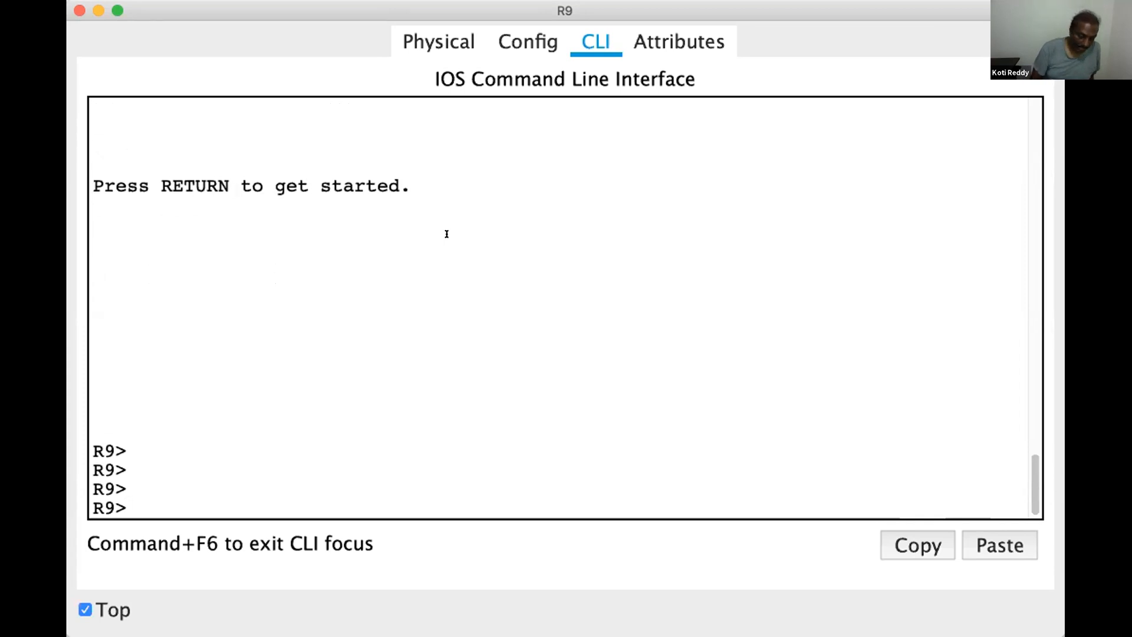
# Enter privileged mode on R9 with enable and then global configuration mode with configure terminal
pyautogui.write('ena')
pyautogui.press('Tab')
pyautogui.press('Return')
pyautogui.press('Return')
pyautogui.press('Return')
pyautogui.press('Return')
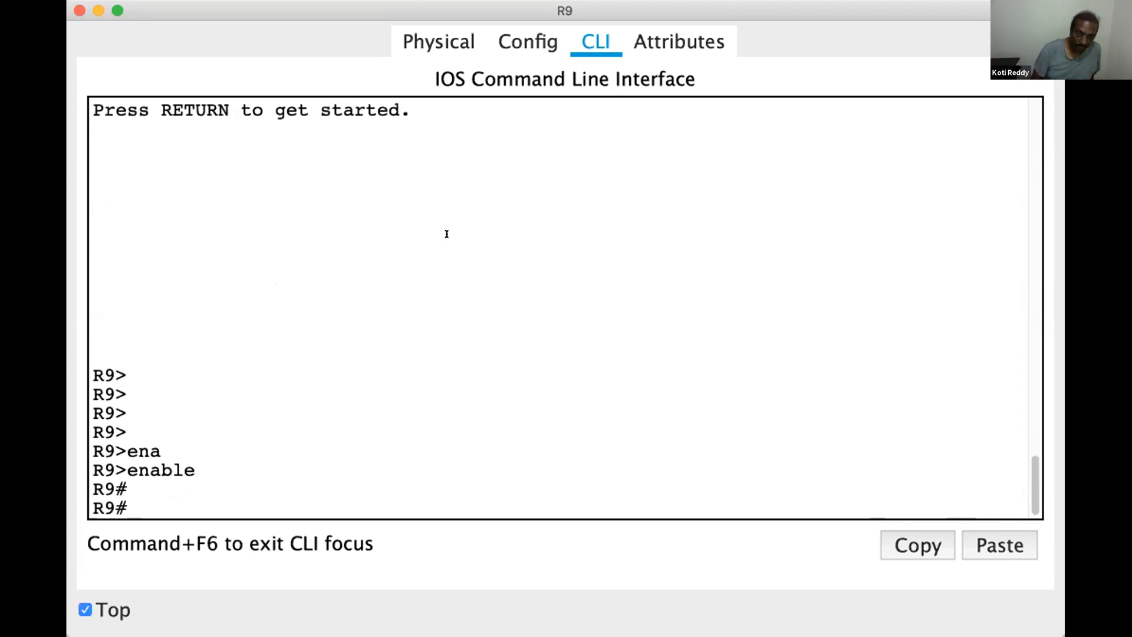
pyautogui.write('conf')
pyautogui.press('Tab')
pyautogui.write('t')
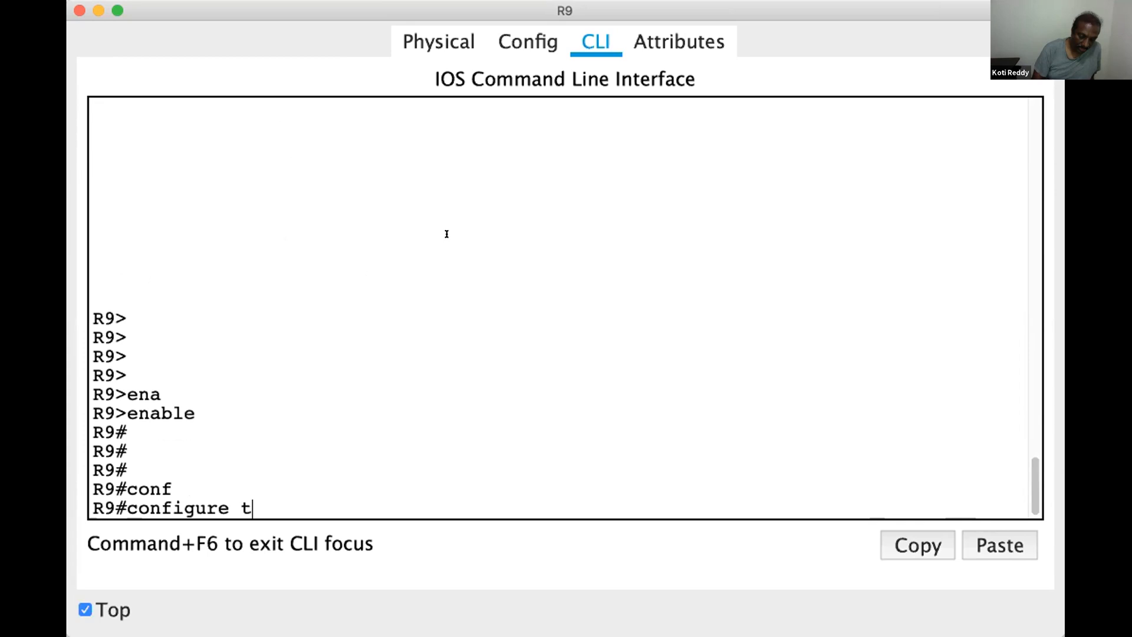
pyautogui.press('Tab')
pyautogui.press('Return')
pyautogui.press('Return')
# Start the BGP routing process for autonomous system 100 on R9 with router bgp 100
pyautogui.write('rou')
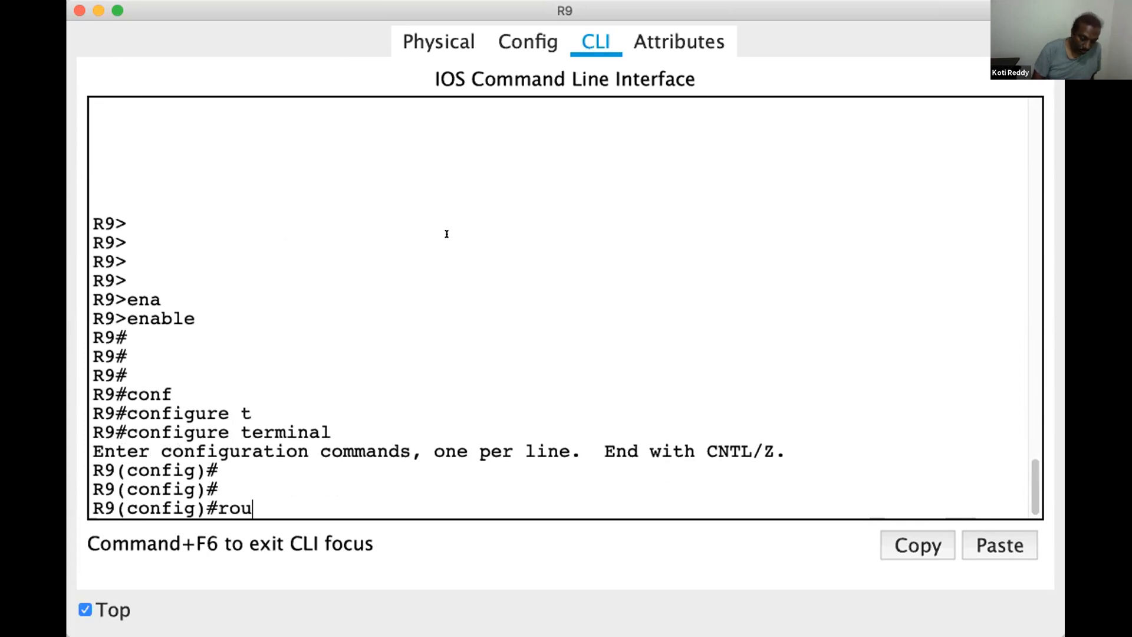
pyautogui.write('ter')
pyautogui.press('Tab')
pyautogui.write('bgp')
pyautogui.press('Tab')
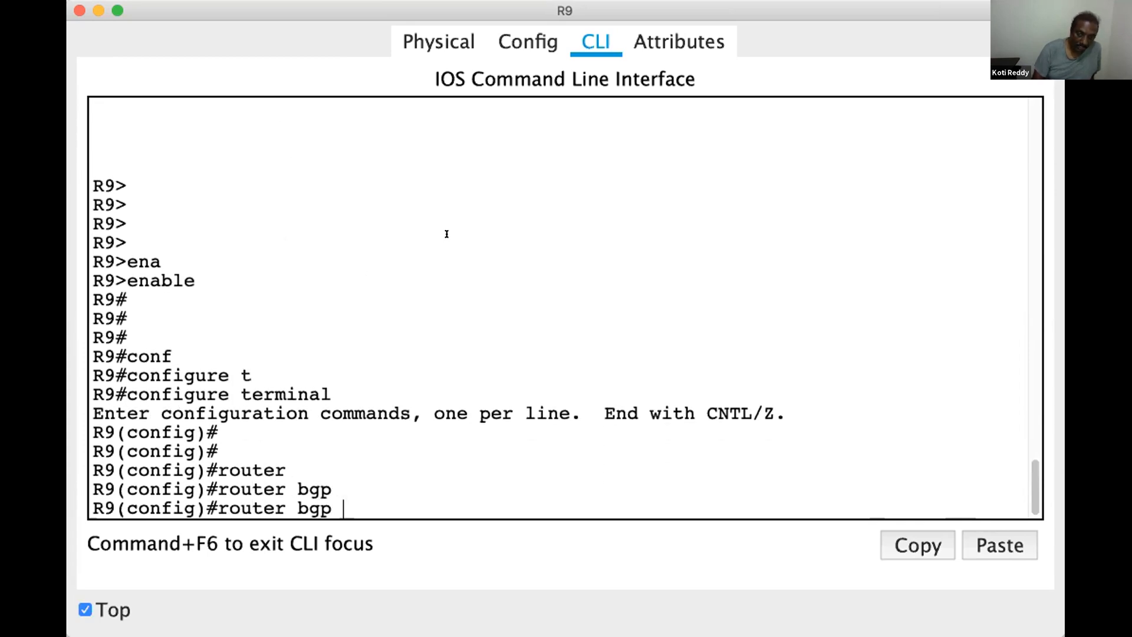
pyautogui.write('100')
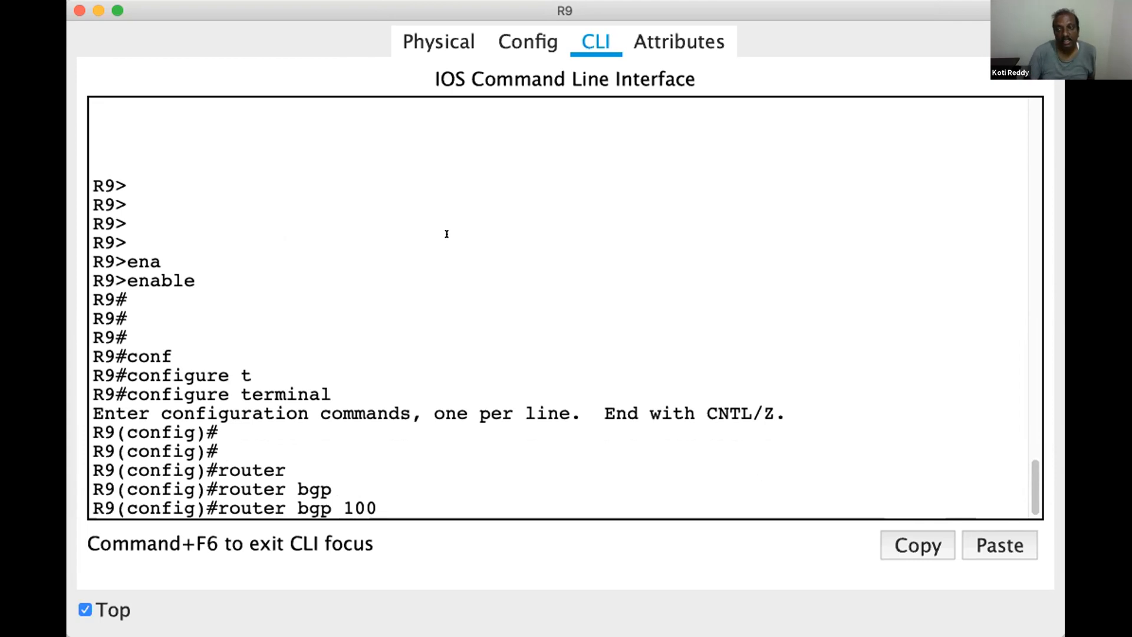
pyautogui.press('Return')
pyautogui.press('Return')
pyautogui.press('Return')
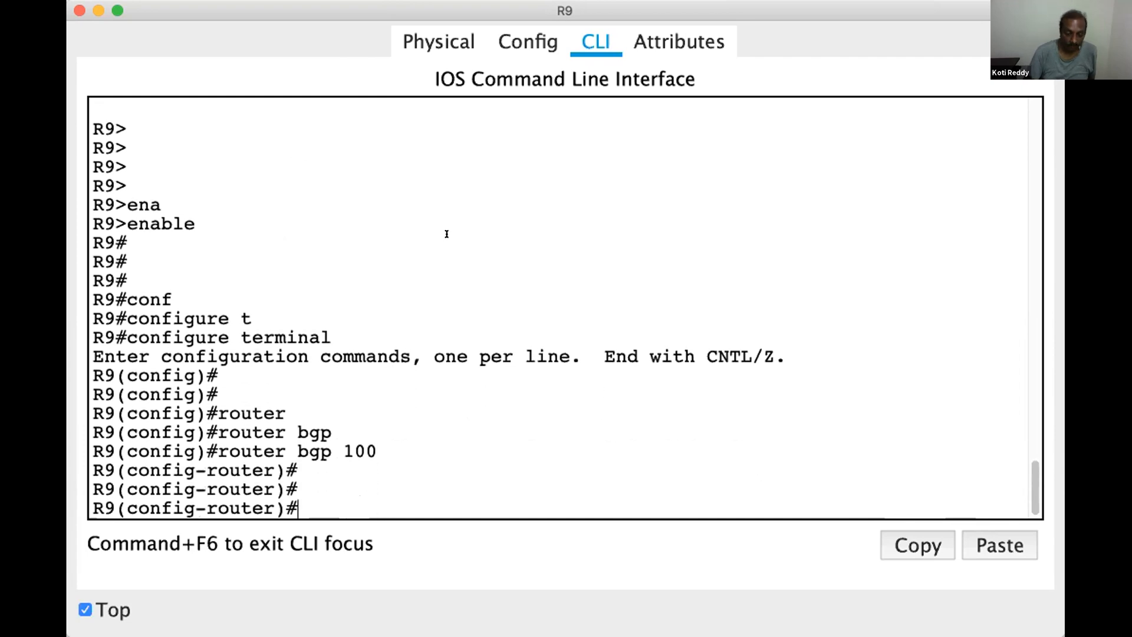
# Declare R10 as R9's BGP peer with neighbor 11.0.0.2 remote-as 200
pyautogui.write('nei')
pyautogui.press('Tab')
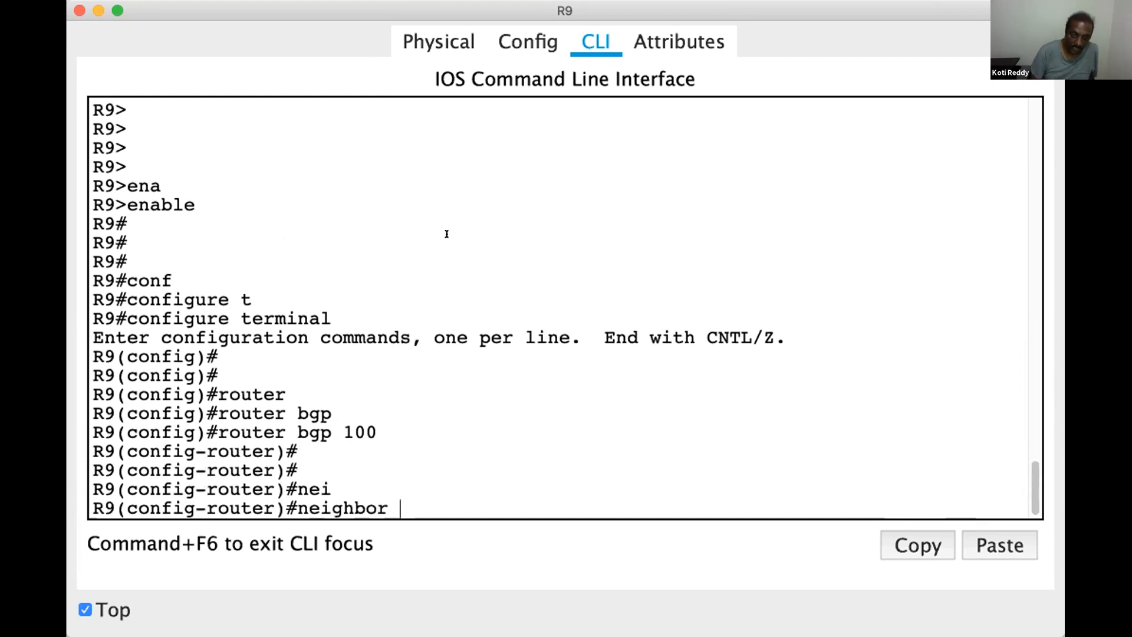
pyautogui.write('11.0.0.2 re')
pyautogui.press('Tab')
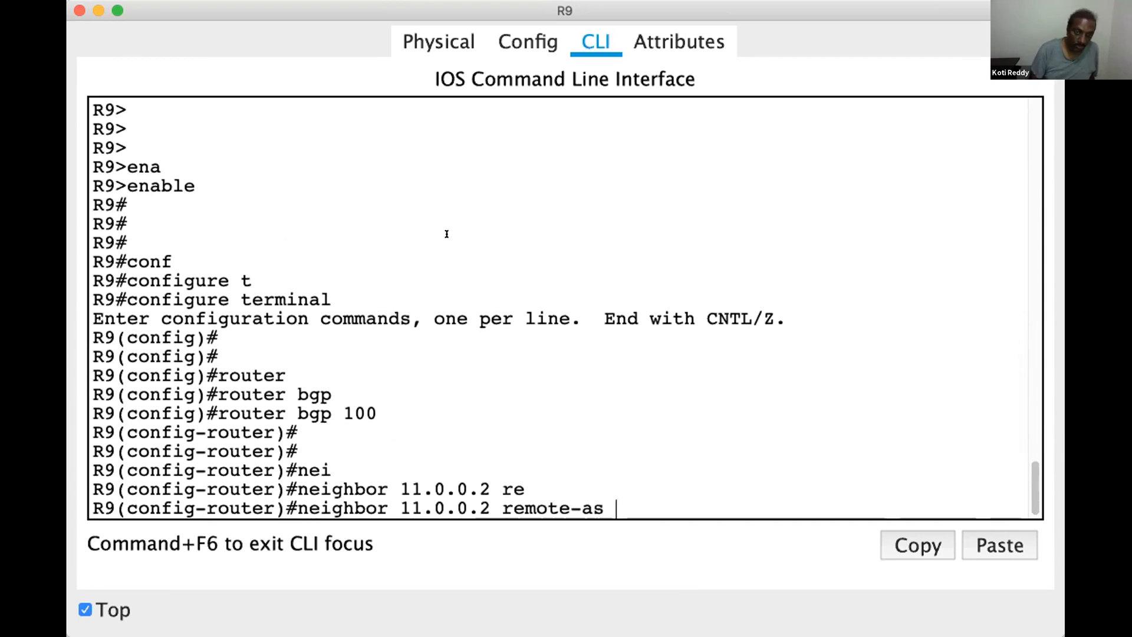
pyautogui.write('200')
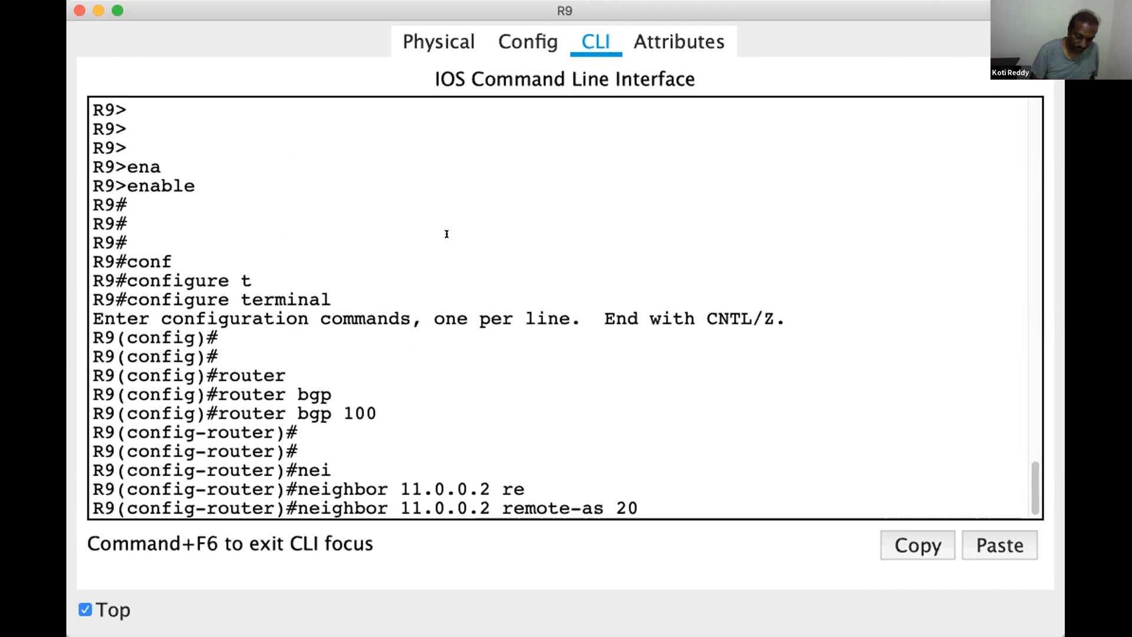
pyautogui.press('Return')
pyautogui.press('Return')
pyautogui.press('Return')
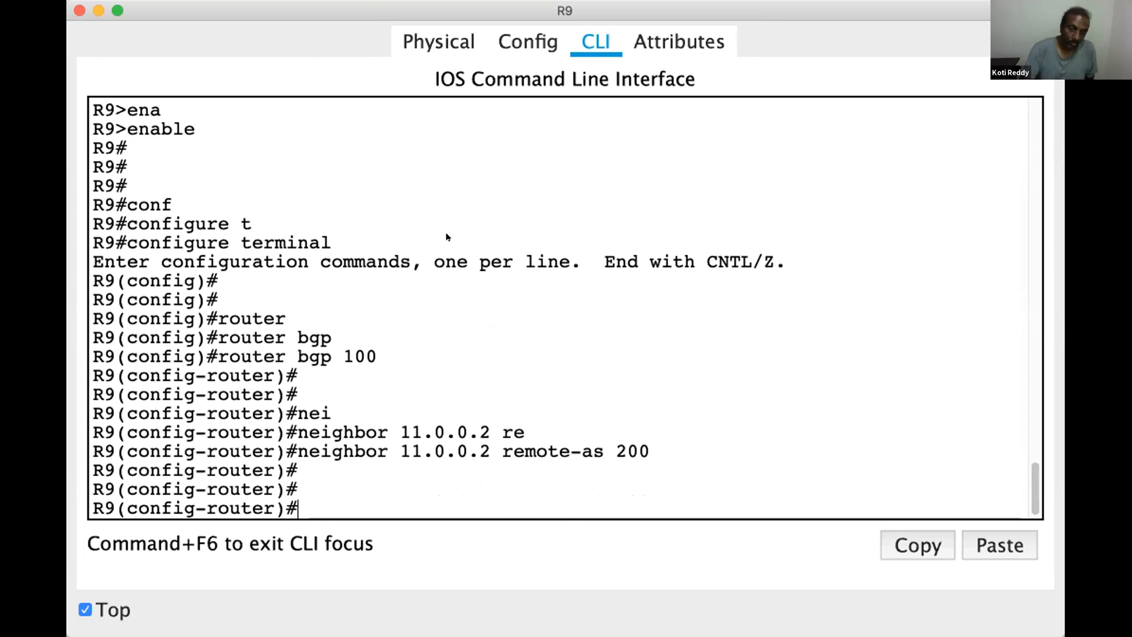
# Stop keeping R9's window on top, then in OneNote mark R10 in blue ink, circle BGP AS-200 and link the two
pyautogui.click(85, 611)
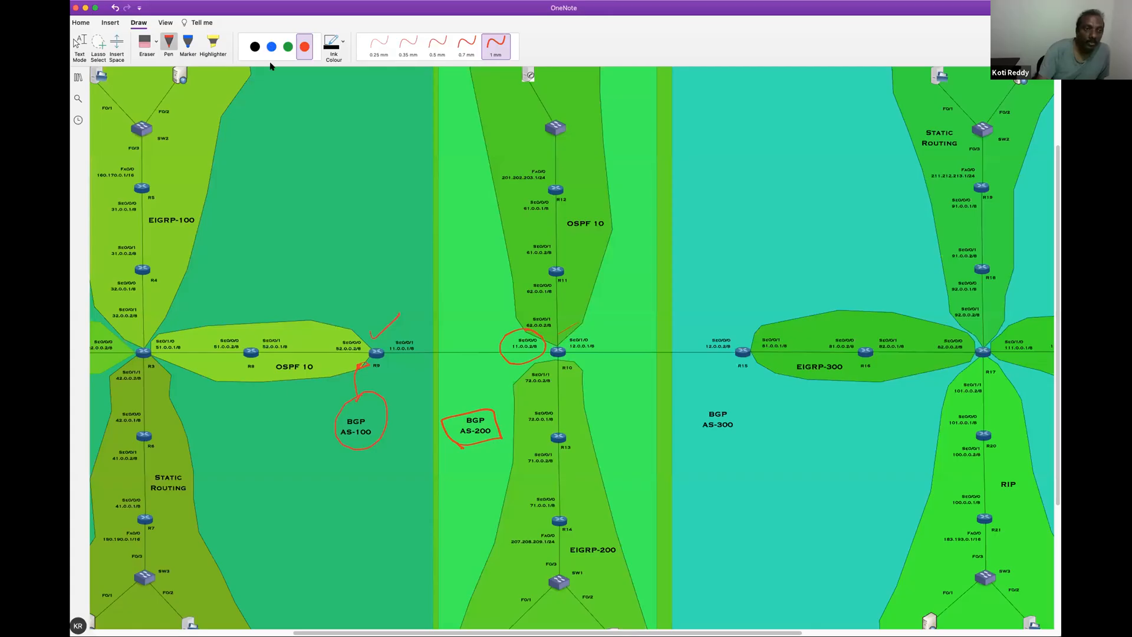
pyautogui.click(271, 54)
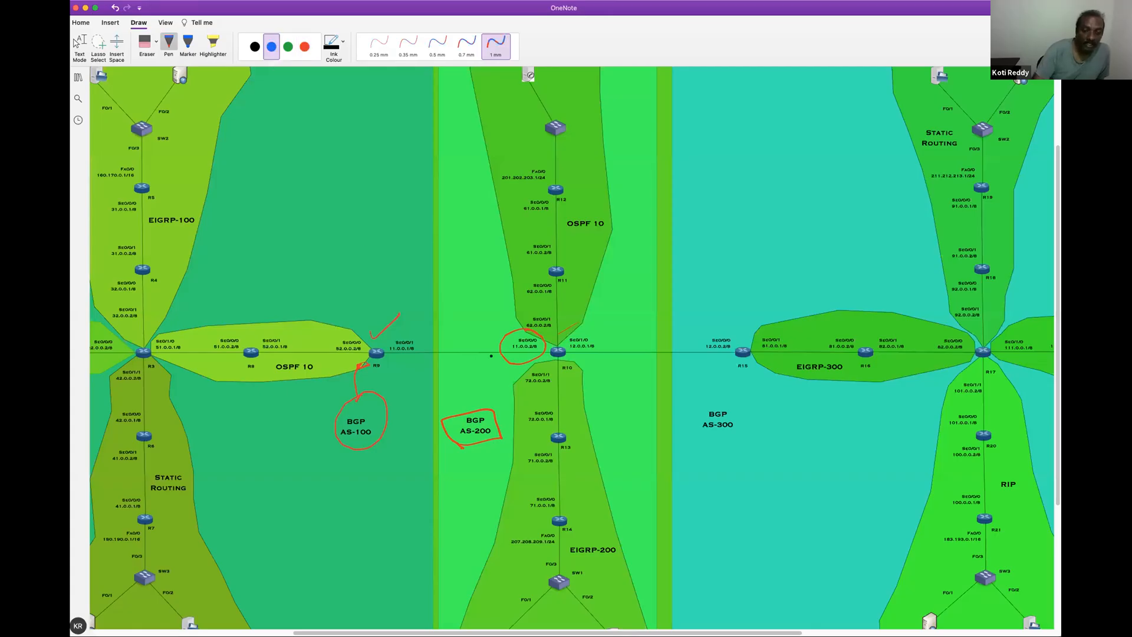
pyautogui.moveTo(552, 337); pyautogui.dragTo(602, 298)
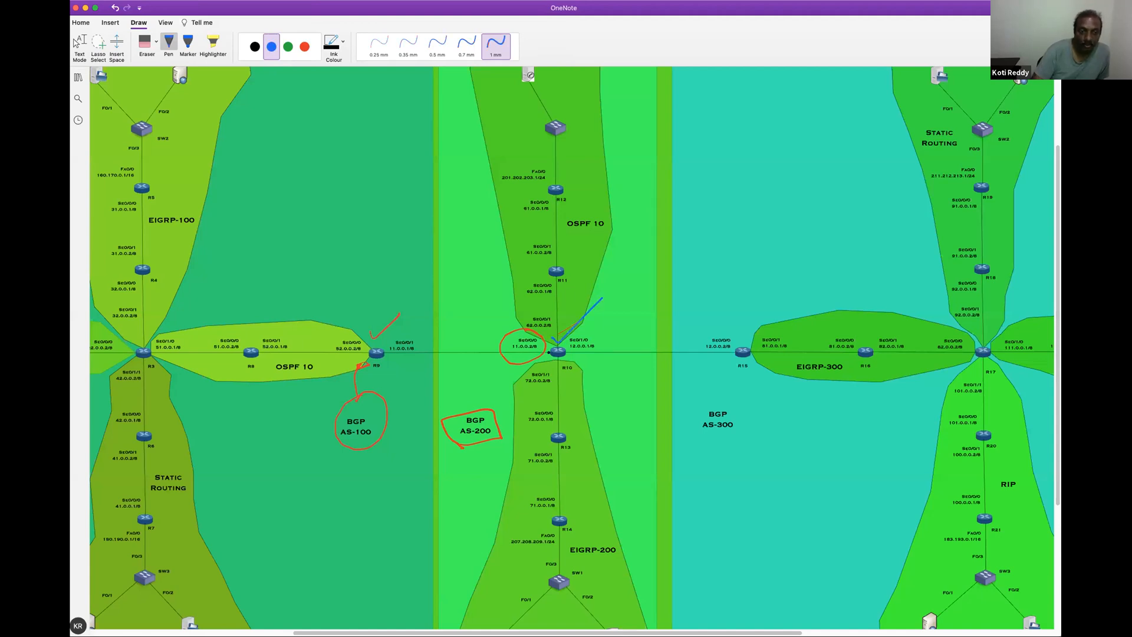
pyautogui.moveTo(481, 409)
pyautogui.mouseDown()
pyautogui.moveTo(550, 355)
pyautogui.moveTo(463, 458)
pyautogui.moveTo(515, 367)
pyautogui.mouseUp()
pyautogui.moveTo(552, 336); pyautogui.dragTo(514, 369)
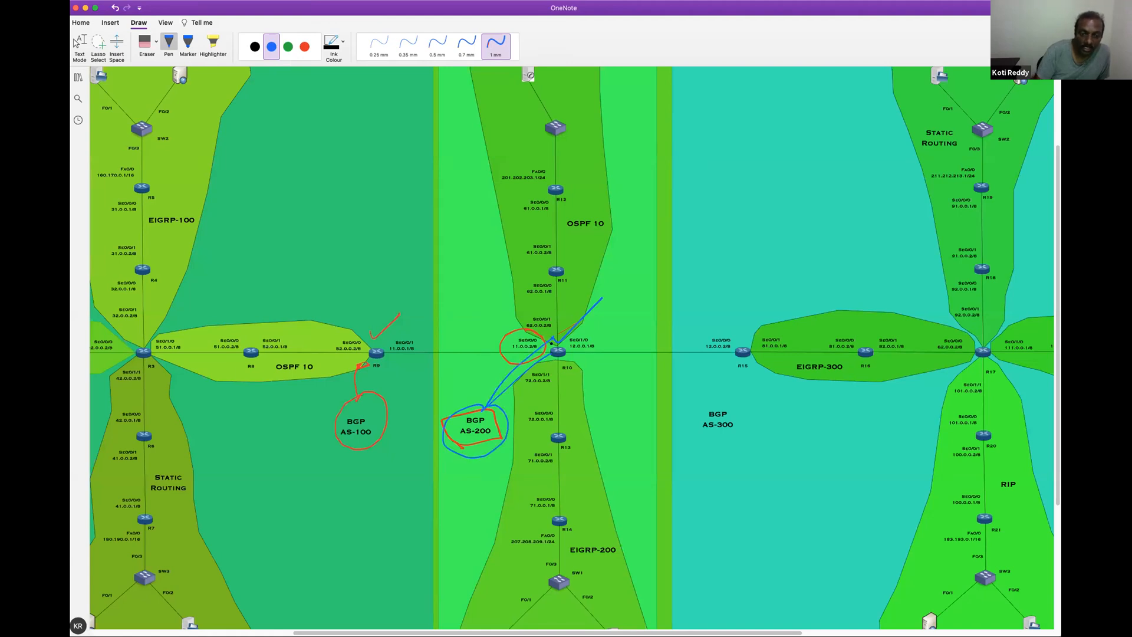
# Circle R9's interface address 11.0.0.1 in blue, draw an arc towards it from R10's 11.0.0.2, and tick BGP AS-100
pyautogui.moveTo(422, 334)
pyautogui.mouseDown()
pyautogui.moveTo(385, 337)
pyautogui.moveTo(436, 340)
pyautogui.mouseUp()
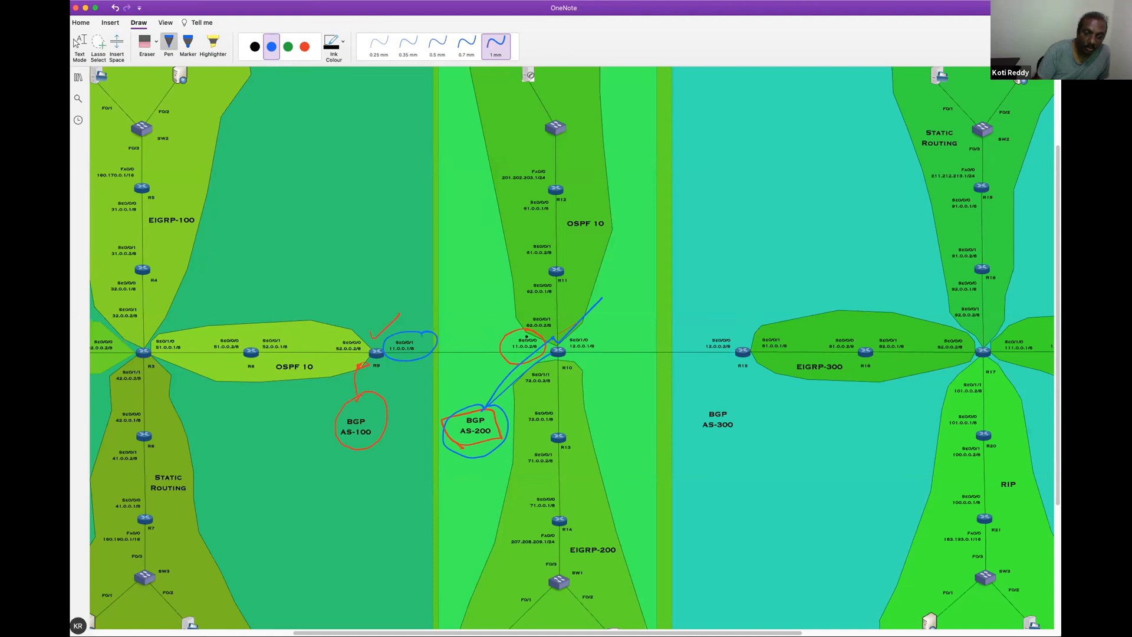
pyautogui.moveTo(529, 329); pyautogui.dragTo(444, 316)
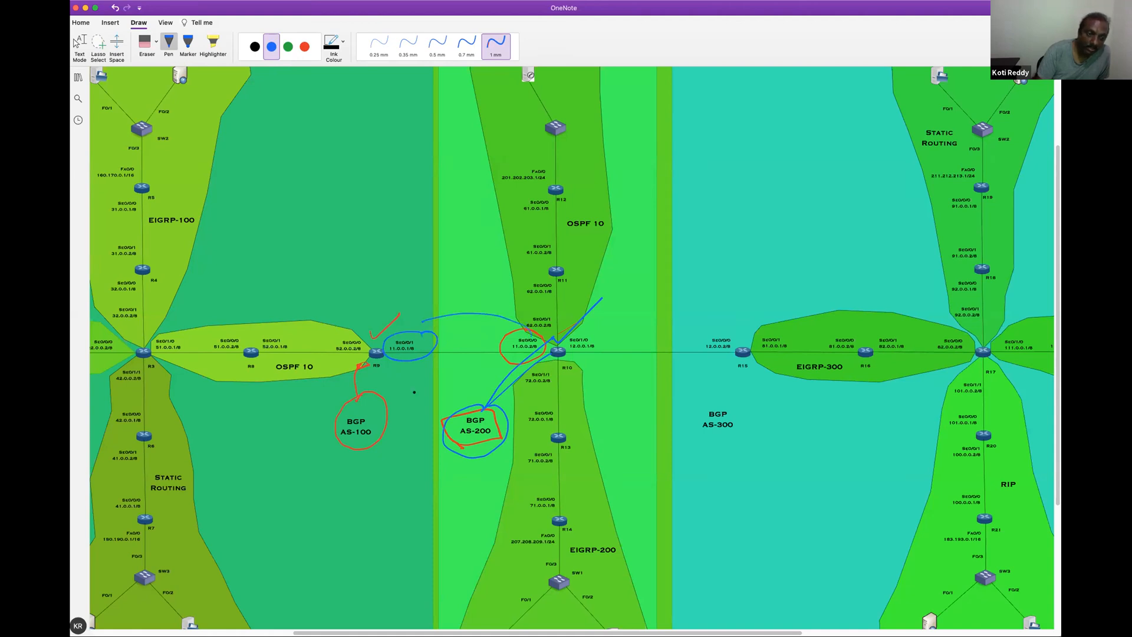
pyautogui.moveTo(399, 414); pyautogui.dragTo(404, 411)
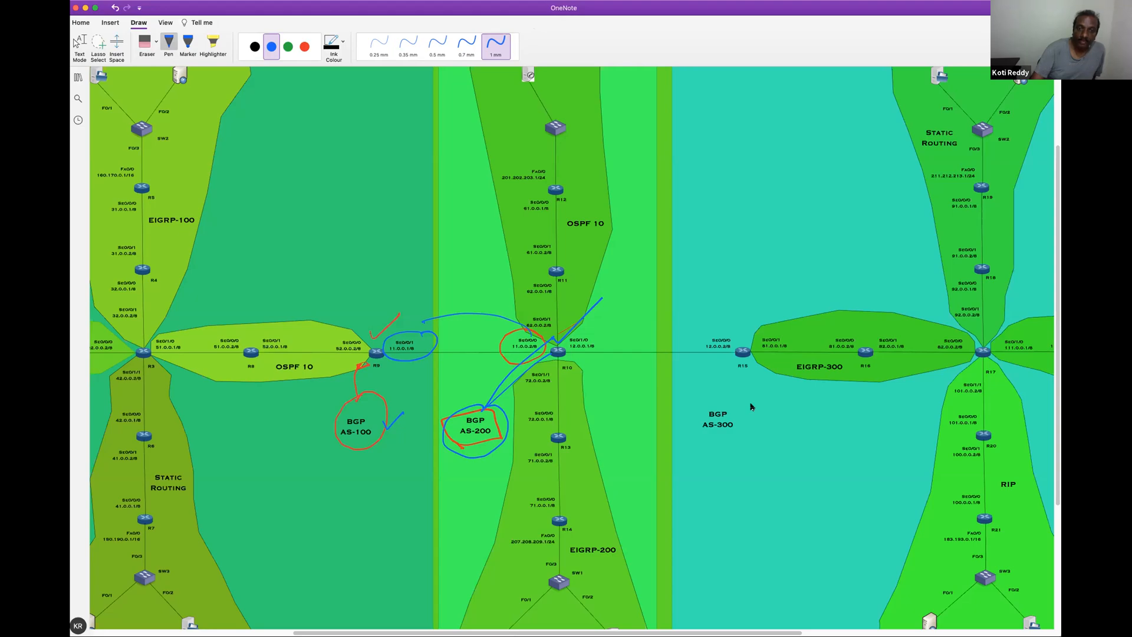
# Switch to Packet Tracer, start R10's console session and enter privileged mode with en
pyautogui.press('super+Tab')
pyautogui.click(366, 338)
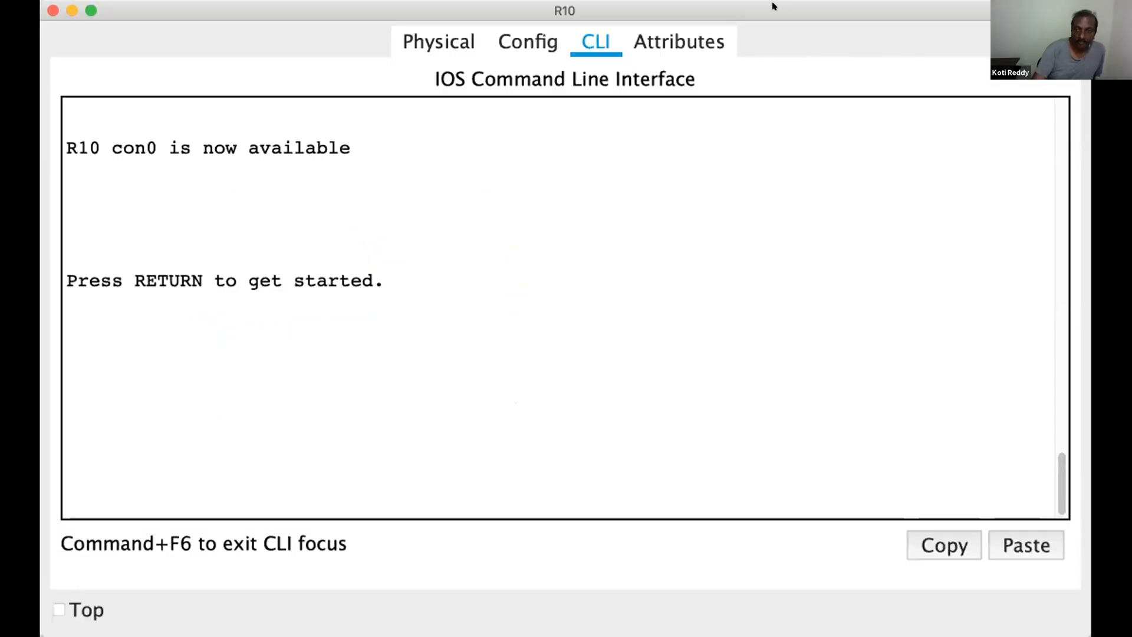
pyautogui.click(769, 170)
pyautogui.press('Return')
pyautogui.press('Return')
pyautogui.press('Return')
pyautogui.press('Return')
pyautogui.press('Return')
pyautogui.write('en')
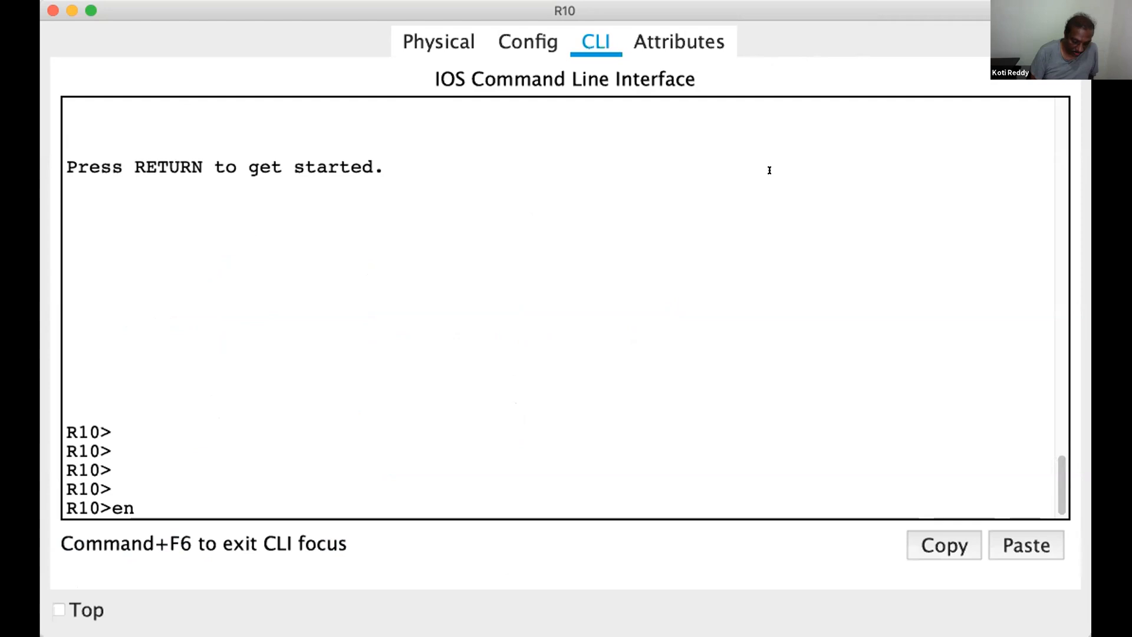
pyautogui.press('Return')
pyautogui.press('Return')
pyautogui.press('Return')
pyautogui.press('Return')
pyautogui.press('Return')
# Enter global configuration mode on R10 with configure terminal, and keep its window on top of other windows
pyautogui.write('conf')
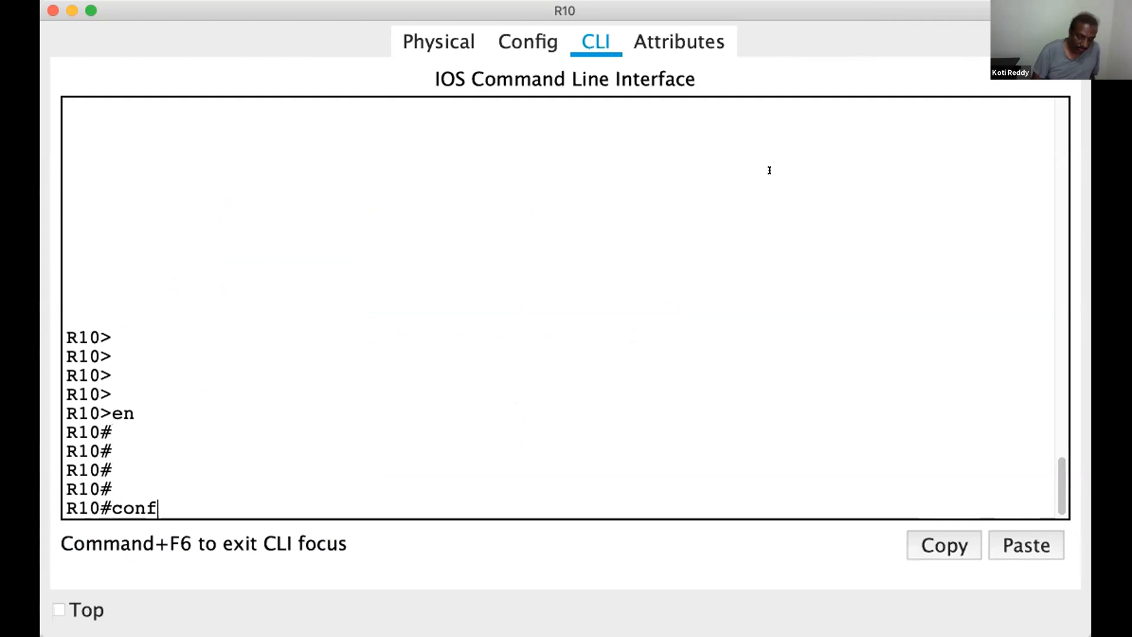
pyautogui.press('Tab')
pyautogui.click(58, 608)
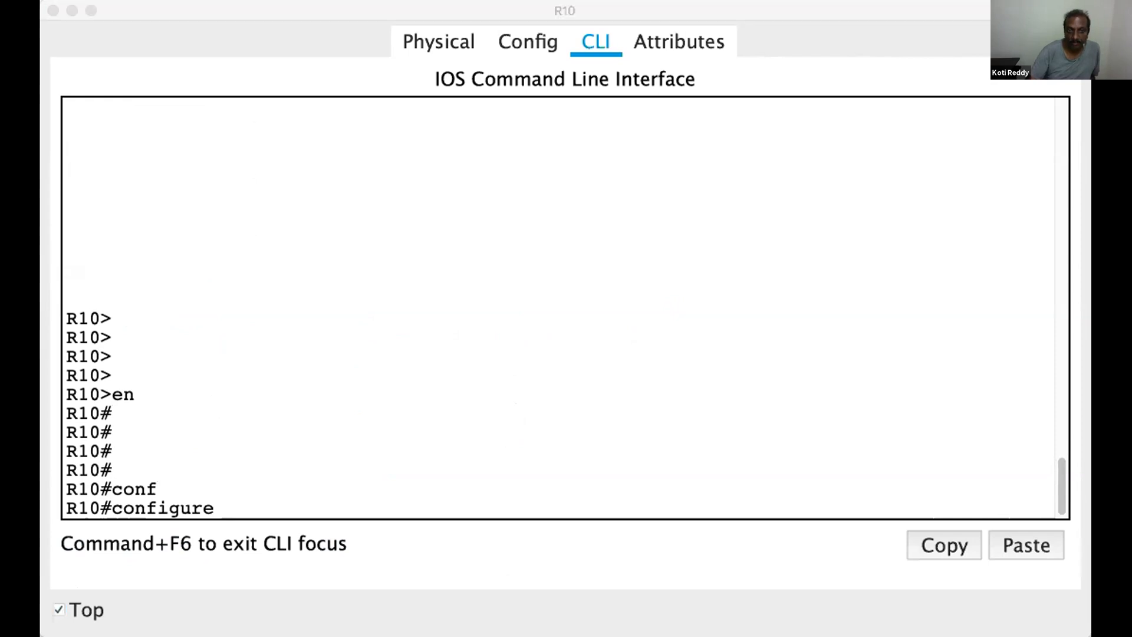
pyautogui.click(546, 4)
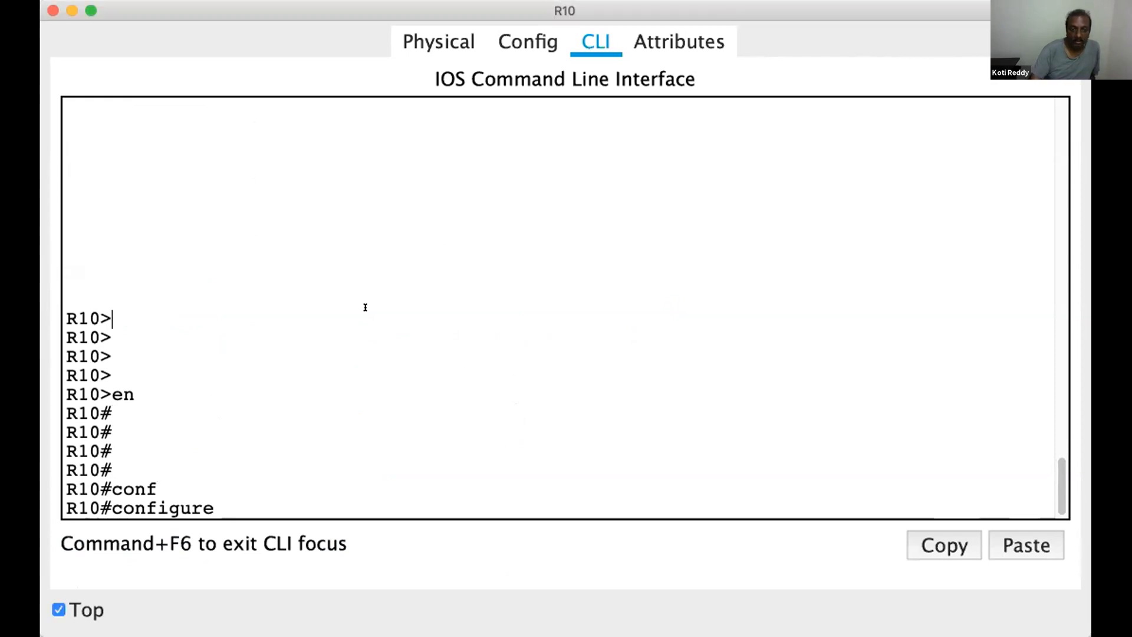
pyautogui.write('t')
pyautogui.press('Tab')
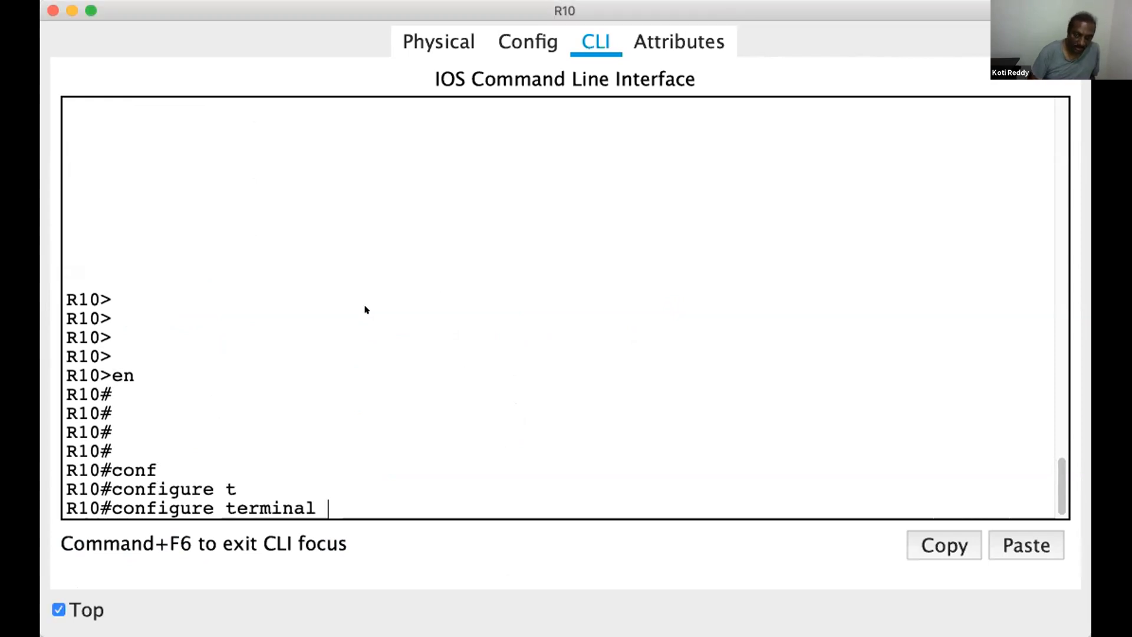
pyautogui.press('Return')
pyautogui.press('Return')
pyautogui.press('Return')
pyautogui.press('Return')
pyautogui.press('Return')
# Start the BGP routing process for autonomous system 200 on R10 with router bgp 200
pyautogui.write('router')
pyautogui.press('Tab')
pyautogui.write('bg')
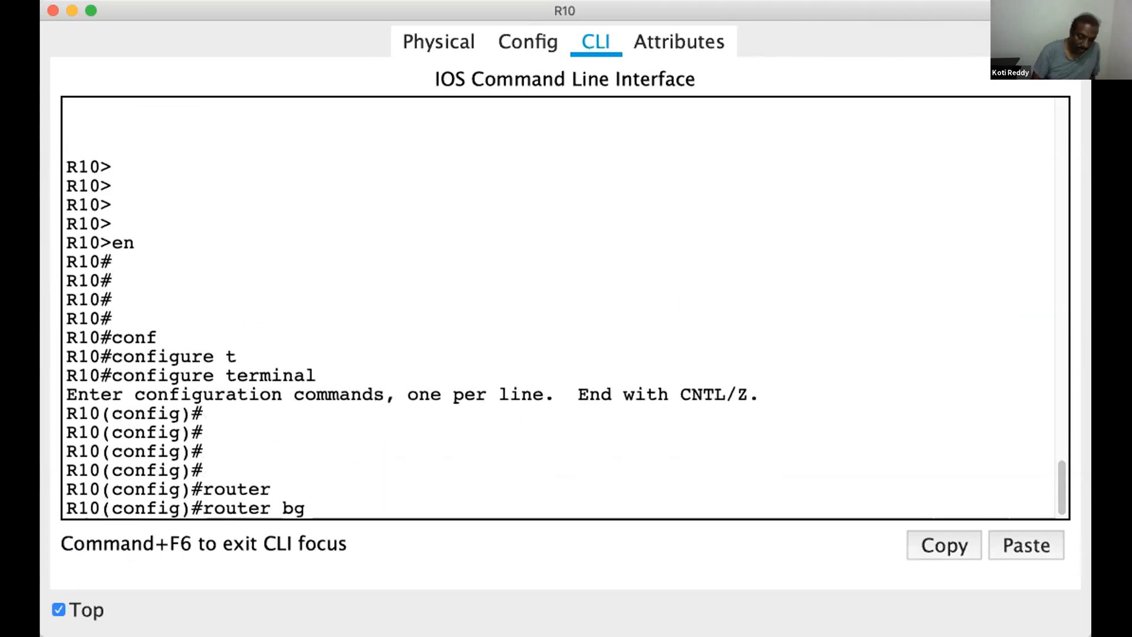
pyautogui.write('p')
pyautogui.press('Tab')
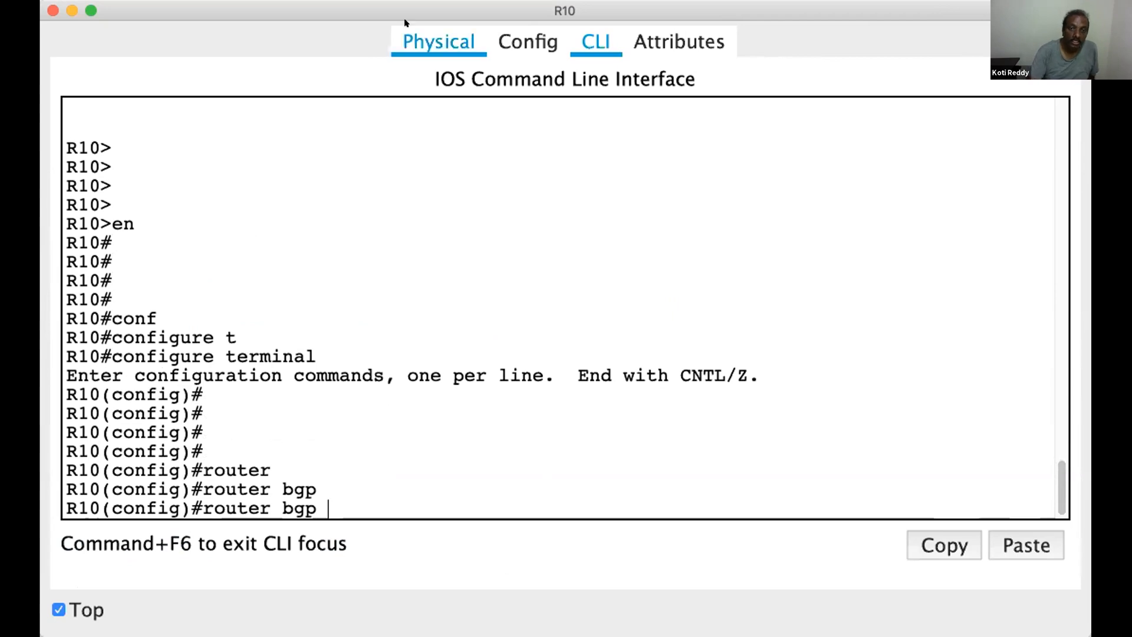
pyautogui.write('200')
pyautogui.press('Return')
pyautogui.press('Return')
pyautogui.press('Return')
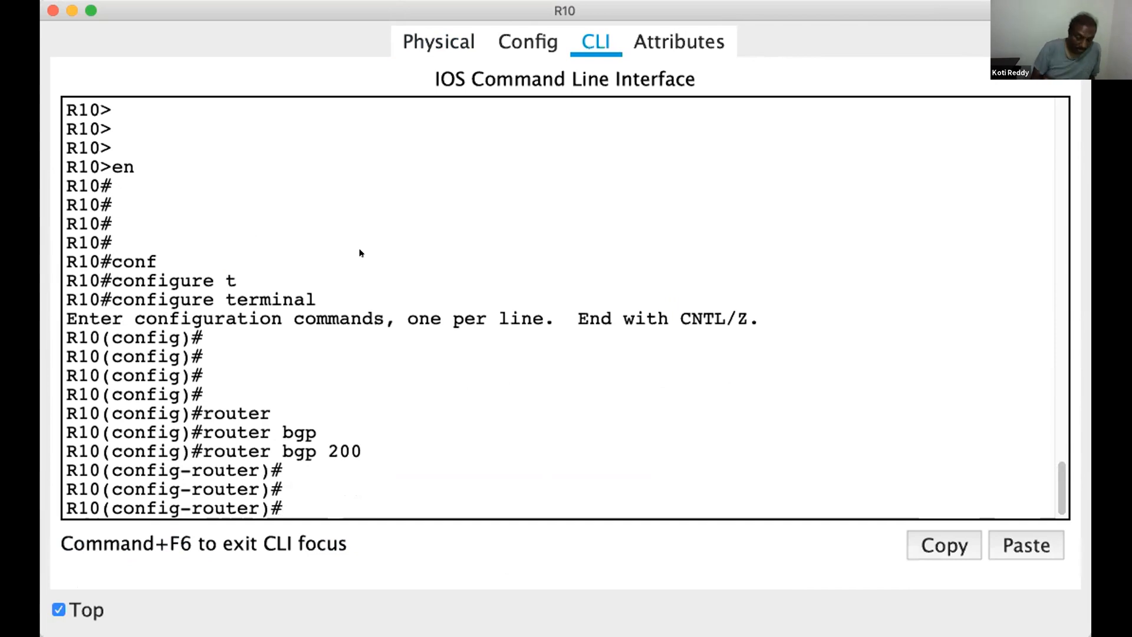
pyautogui.write('remo')
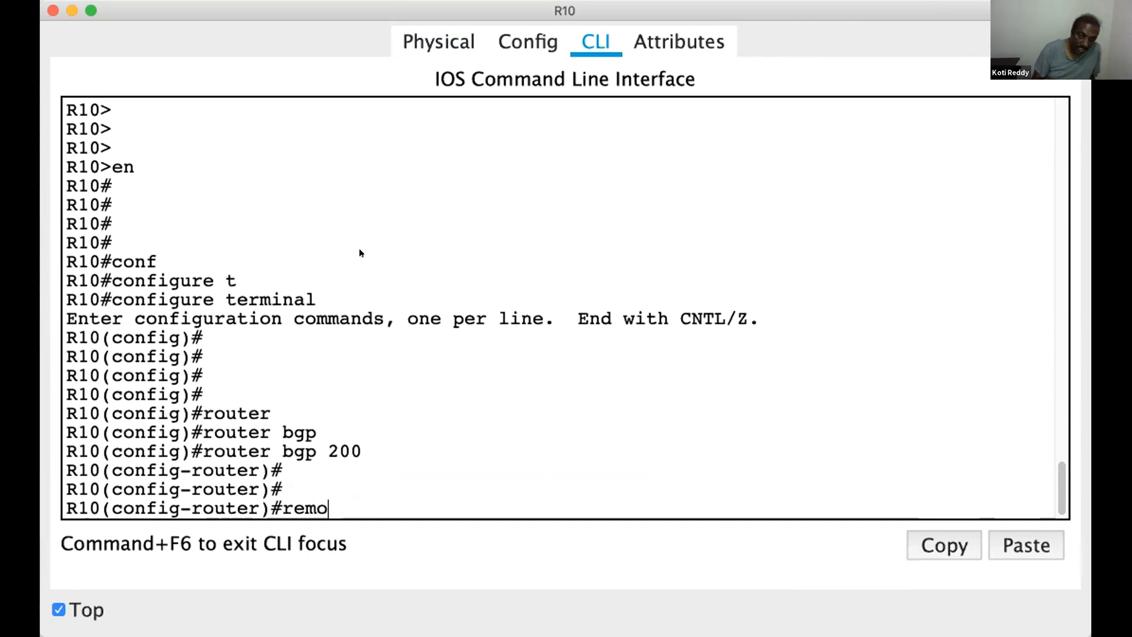
pyautogui.press('Tab')
pyautogui.write('t')
pyautogui.press('Tab')
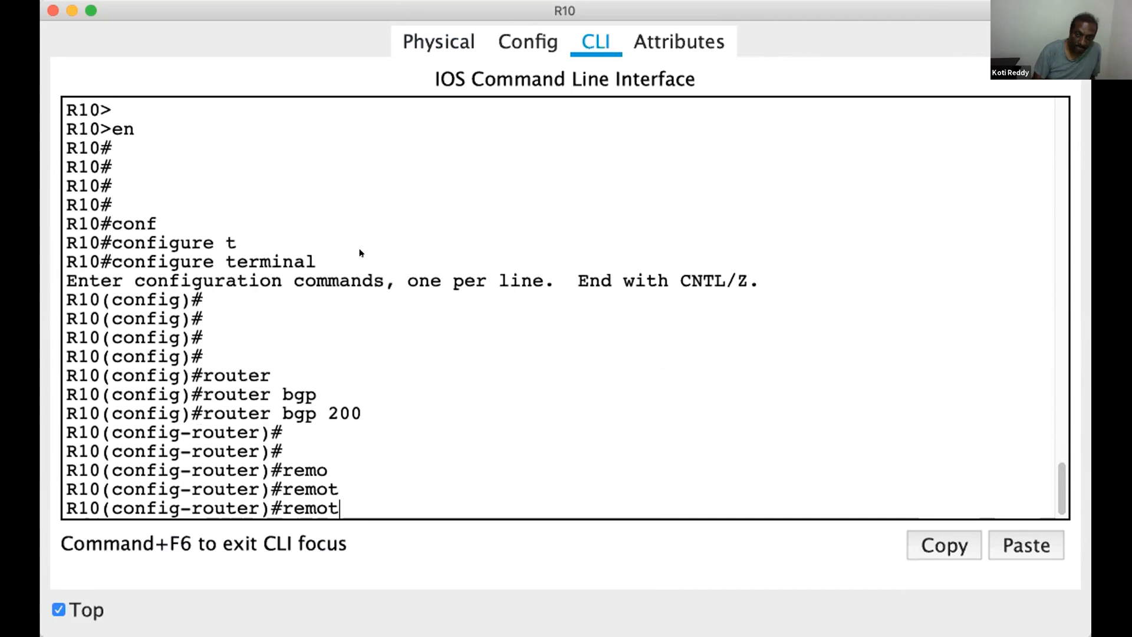
pyautogui.press('BackSpace')
pyautogui.press('BackSpace')
pyautogui.press('BackSpace')
pyautogui.press('BackSpace')
pyautogui.press('BackSpace')
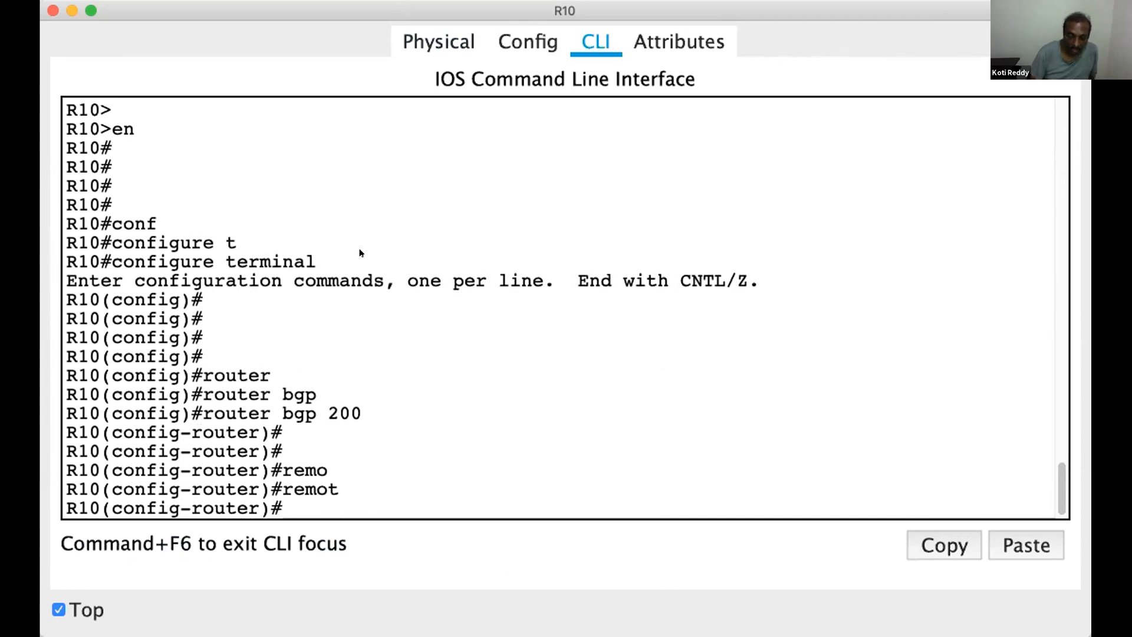
# Declare R9 as R10's BGP peer with neighbor 11.0.0.1 remote-as 100
pyautogui.write('nei')
pyautogui.press('Tab')
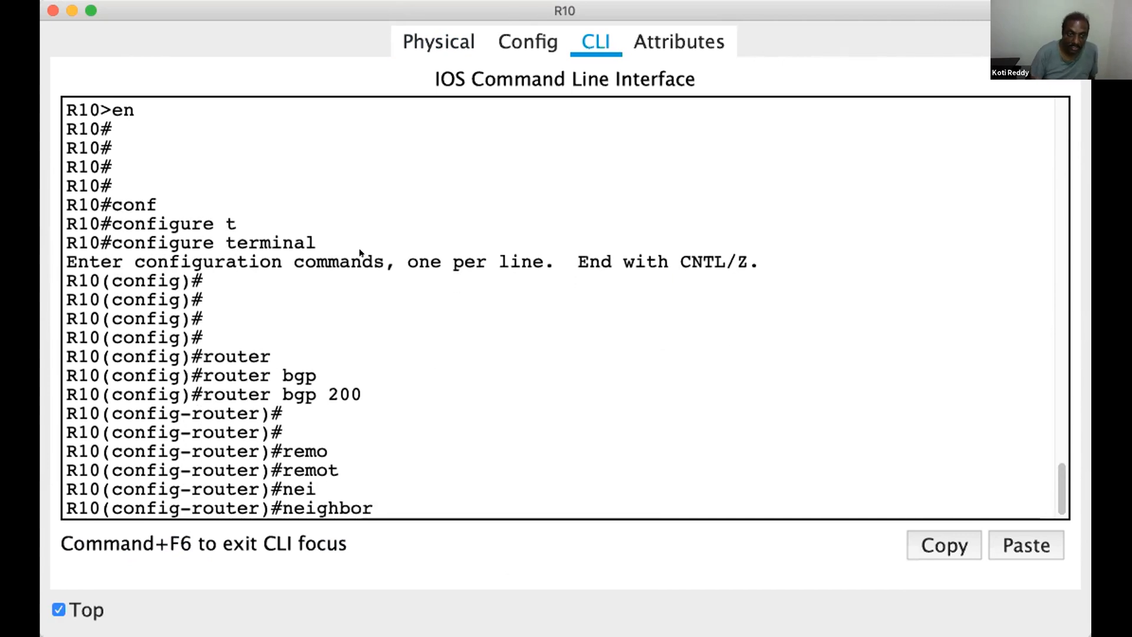
pyautogui.write('11.0.0.1 re')
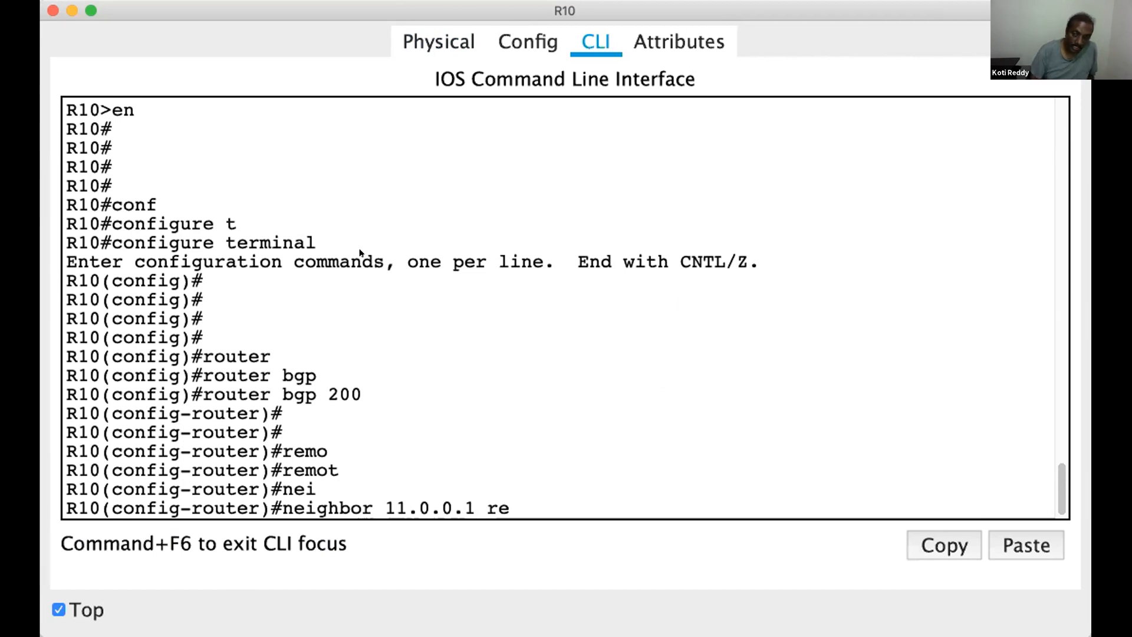
pyautogui.press('Tab')
pyautogui.write('100')
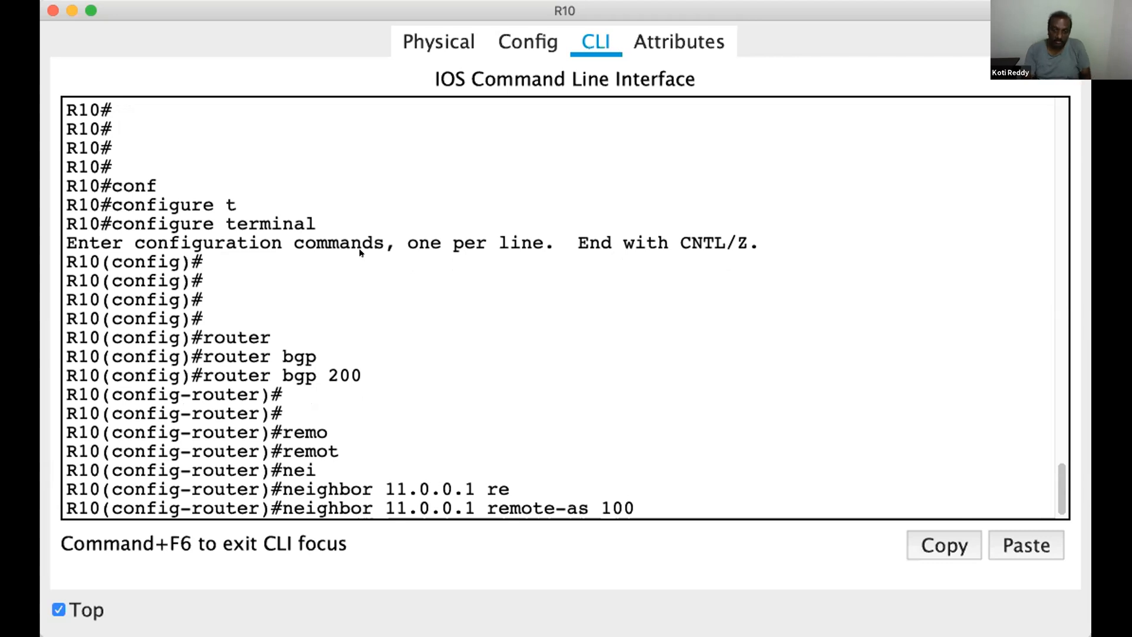
pyautogui.click(283, 507)
pyautogui.moveTo(333, 507); pyautogui.dragTo(635, 502)
pyautogui.click(578, 437)
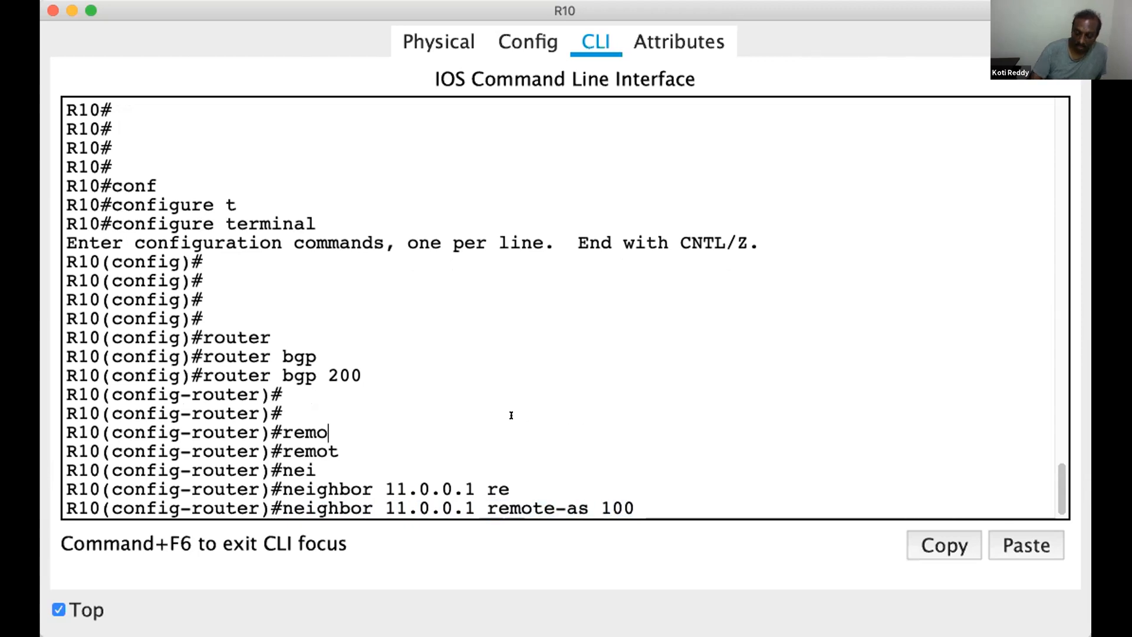
pyautogui.press('Return')
pyautogui.press('Return')
pyautogui.press('Return')
pyautogui.press('Return')
pyautogui.press('Return')
pyautogui.press('Return')
pyautogui.press('Return')
pyautogui.press('Return')
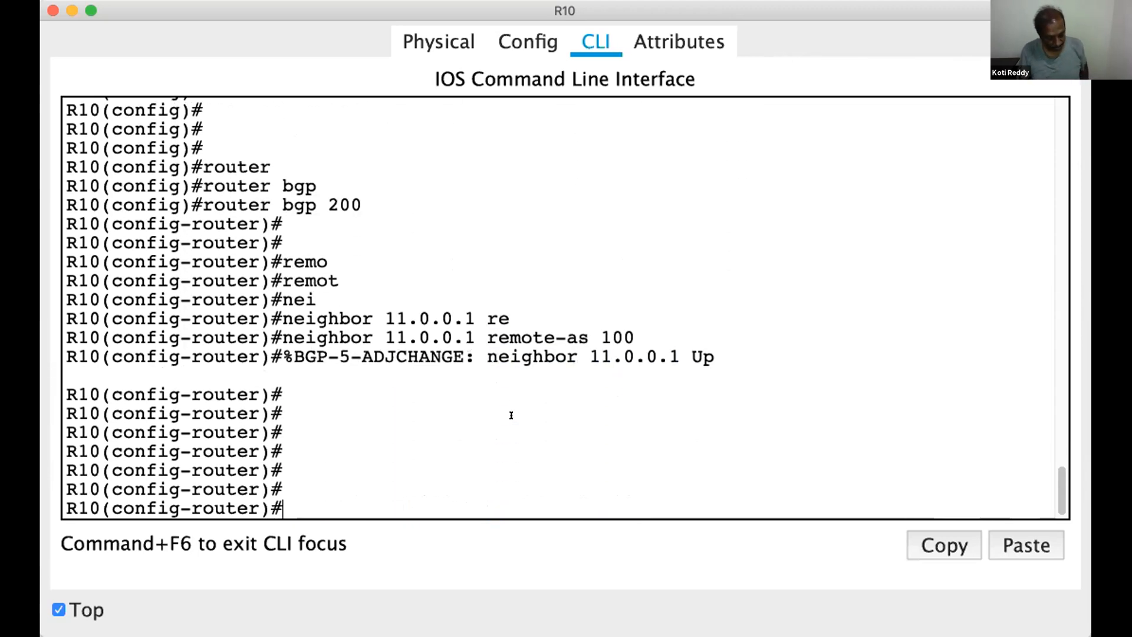
# Leave BGP router configuration on R10 and return to privileged mode
pyautogui.hotkey('ctrl', 'z')
pyautogui.press('Return')
pyautogui.press('Return')
pyautogui.press('Return')
pyautogui.press('Return')
# Display R10's BGP peer details with show ip bgp neighbors
pyautogui.write('show ip bg')
pyautogui.press('Tab')
pyautogui.write('pn')
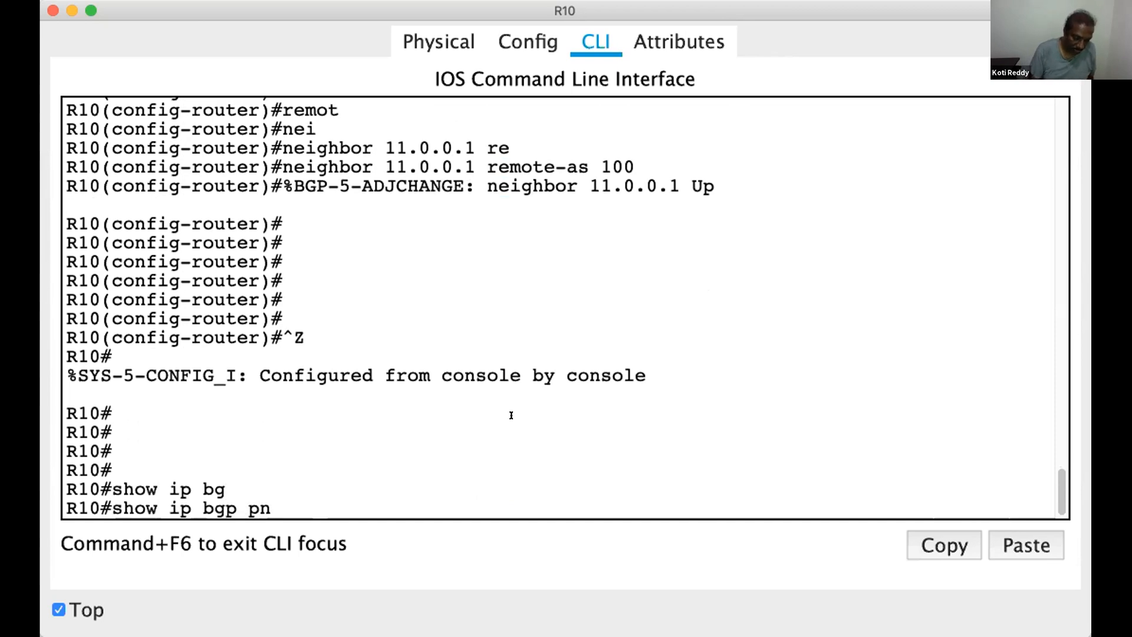
pyautogui.write('ei')
pyautogui.press('Tab')
pyautogui.press('BackSpace')
pyautogui.press('BackSpace')
pyautogui.press('BackSpace')
pyautogui.press('BackSpace')
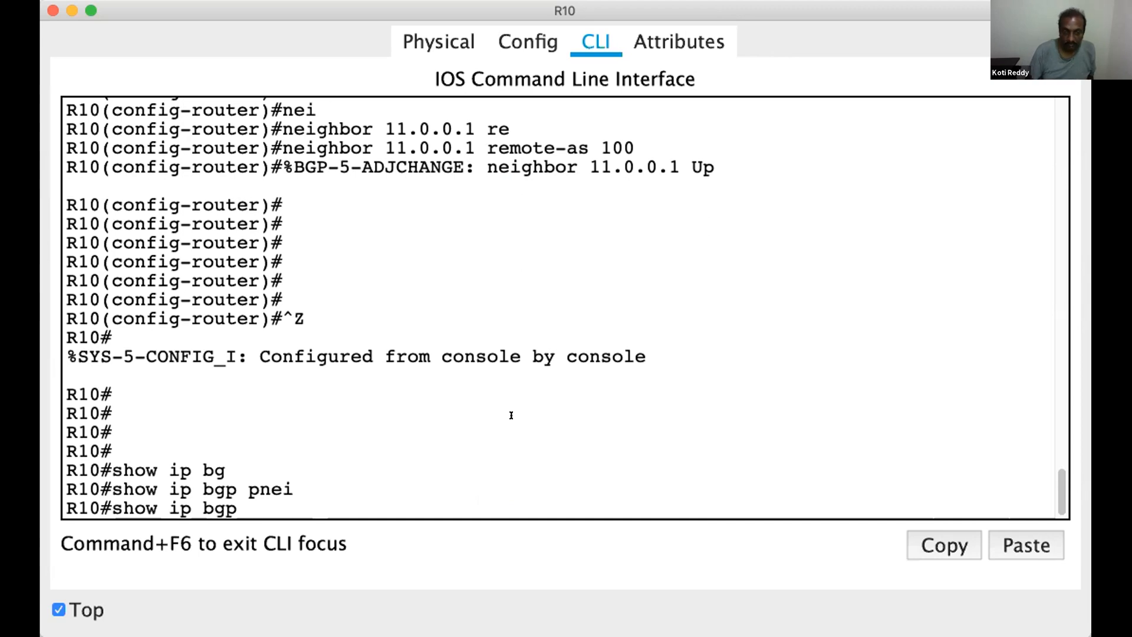
pyautogui.write('nei')
pyautogui.press('Tab')
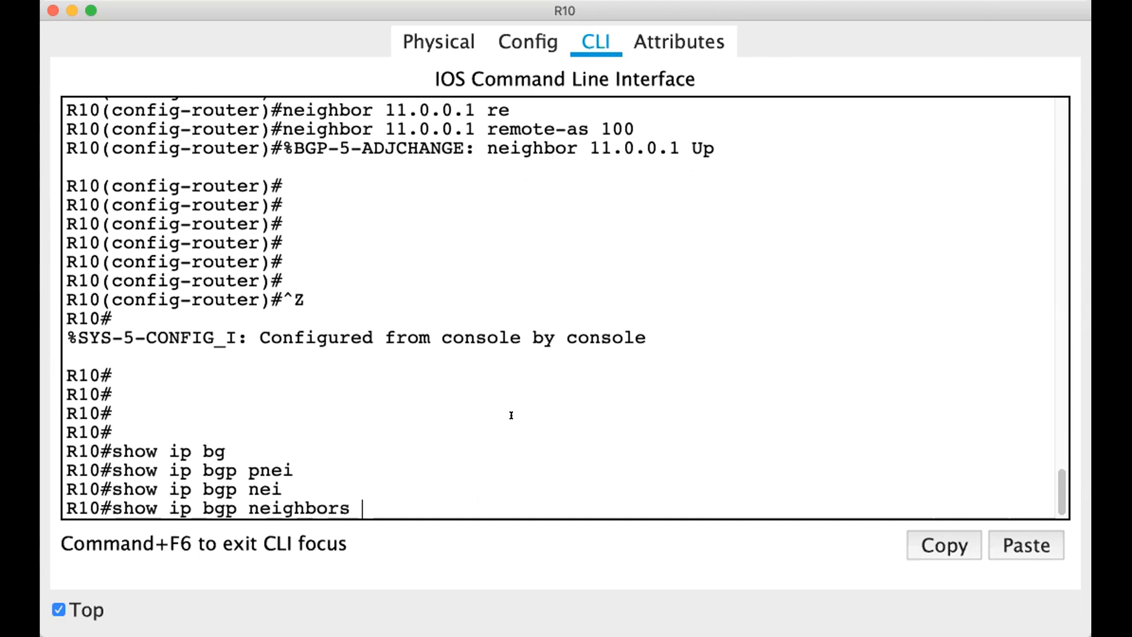
pyautogui.press('Return')
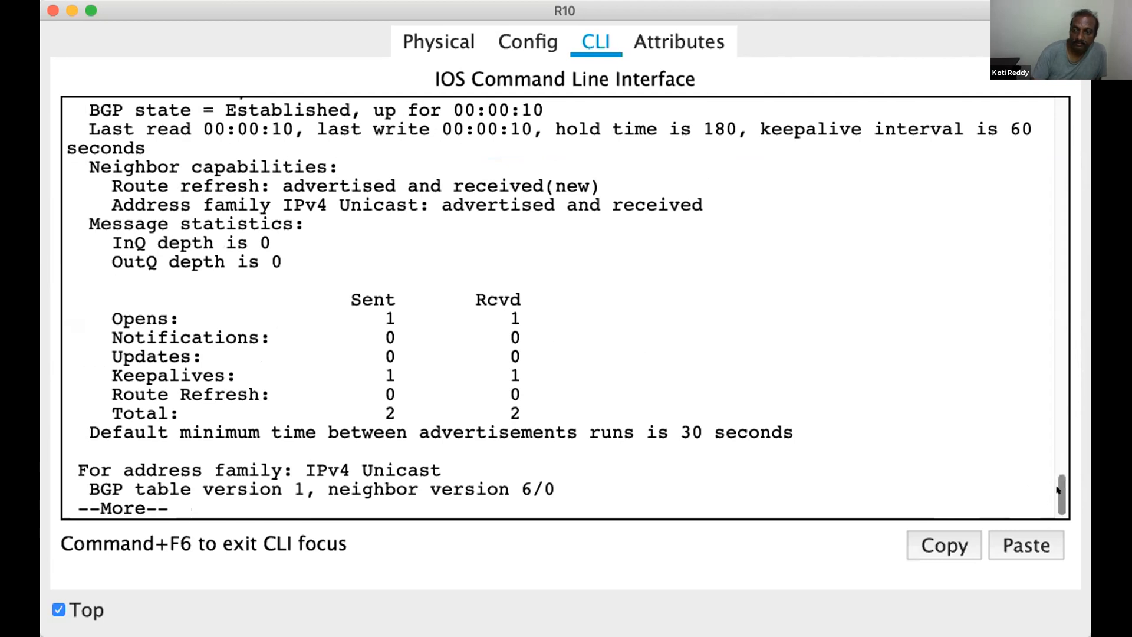
# Examine the neighbor address in the BGP neighbors output and page through the remaining session details
pyautogui.scroll(5, 1030, 489)
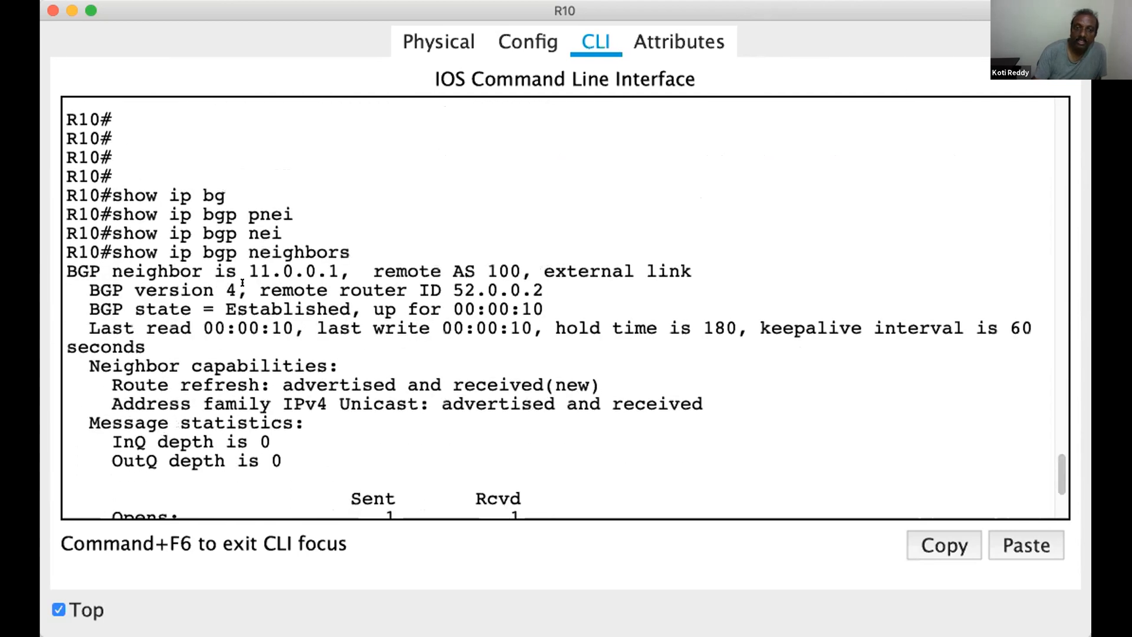
pyautogui.moveTo(249, 272); pyautogui.dragTo(340, 271)
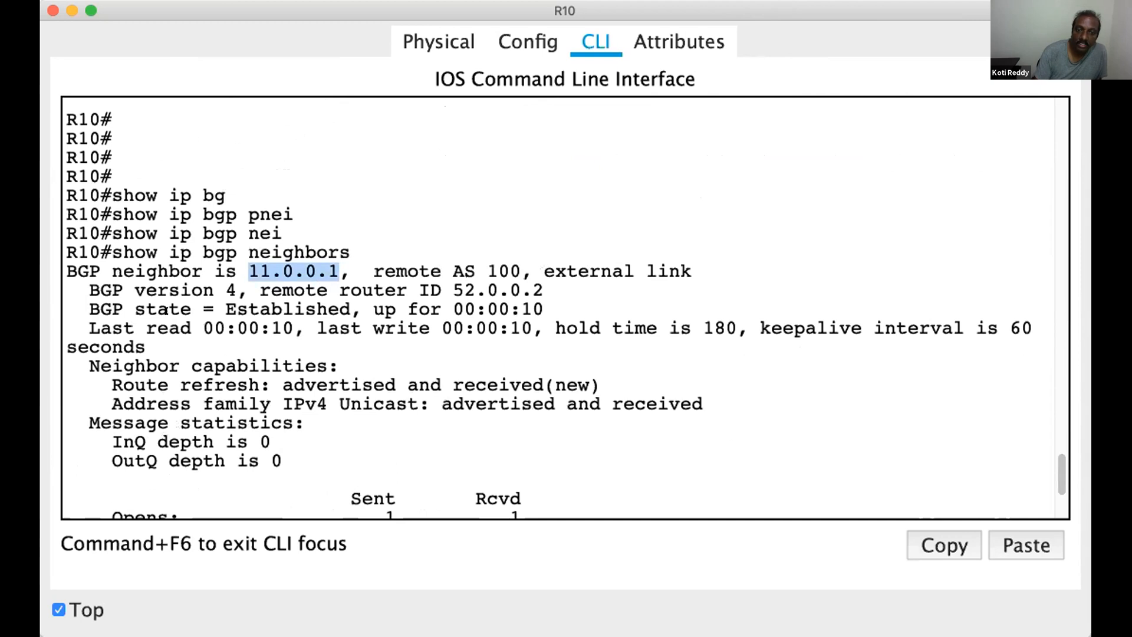
pyautogui.moveTo(86, 307); pyautogui.dragTo(59, 262)
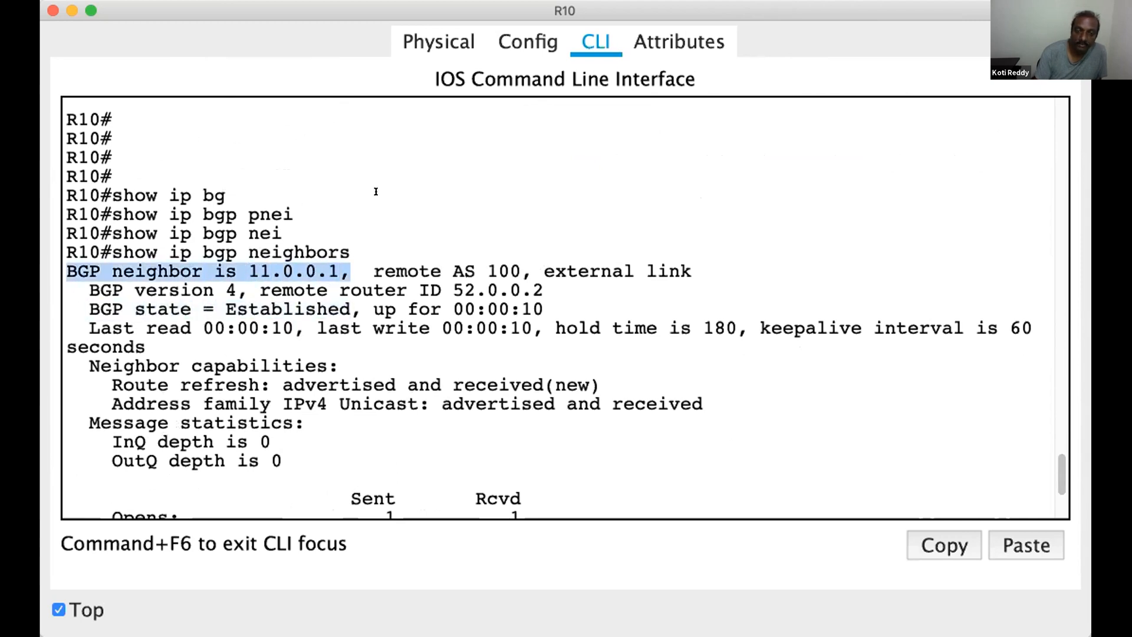
pyautogui.click(313, 232)
pyautogui.scroll(-5, 317, 233)
pyautogui.press('Return')
pyautogui.press('Return')
pyautogui.press('Return')
pyautogui.press('Return')
pyautogui.press('Return')
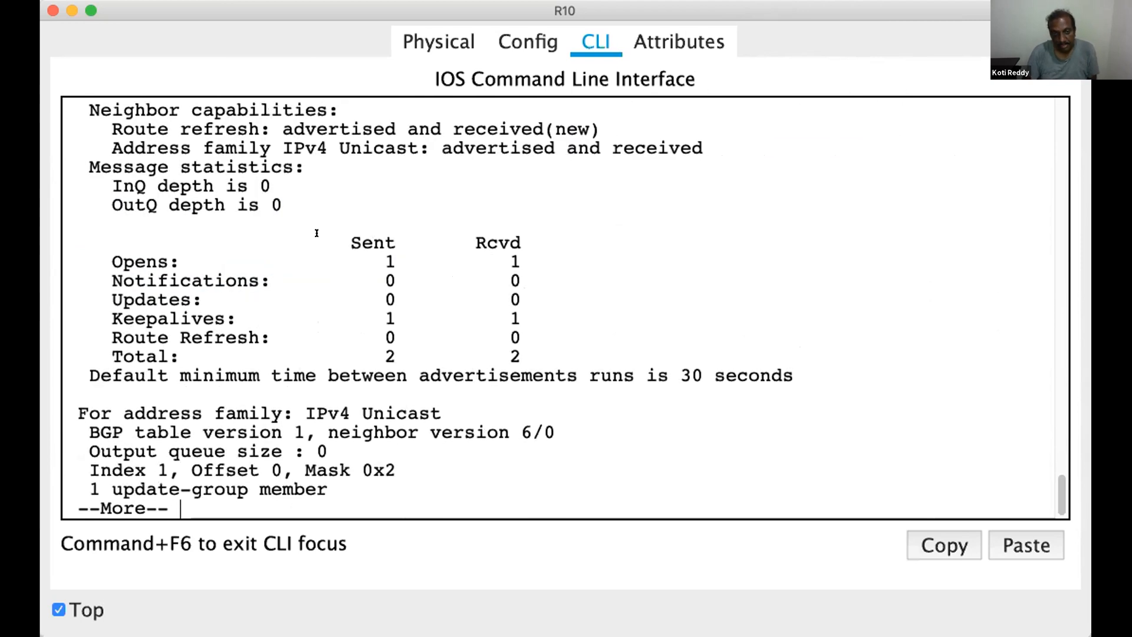
pyautogui.press('space')
pyautogui.press('Return')
pyautogui.press('Return')
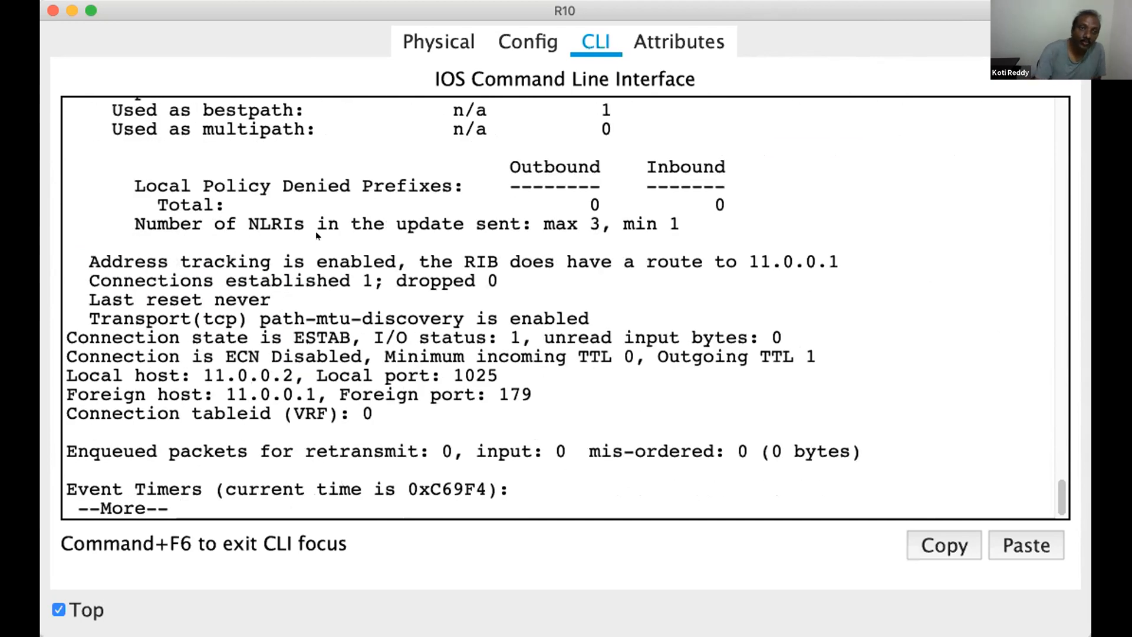
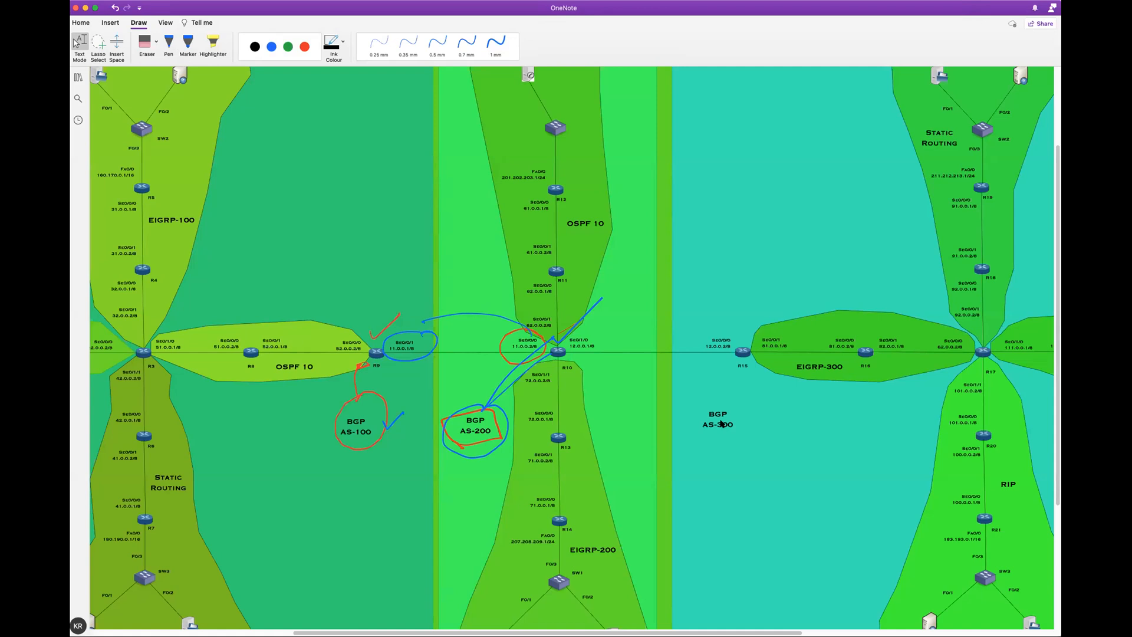
# Mark the 11.0.0.1, 11.0.0.2, 12.0.0.1 and 12.0.0.2 interface addresses between R9, R10 and R15 with short red pen strokes
pyautogui.click(303, 49)
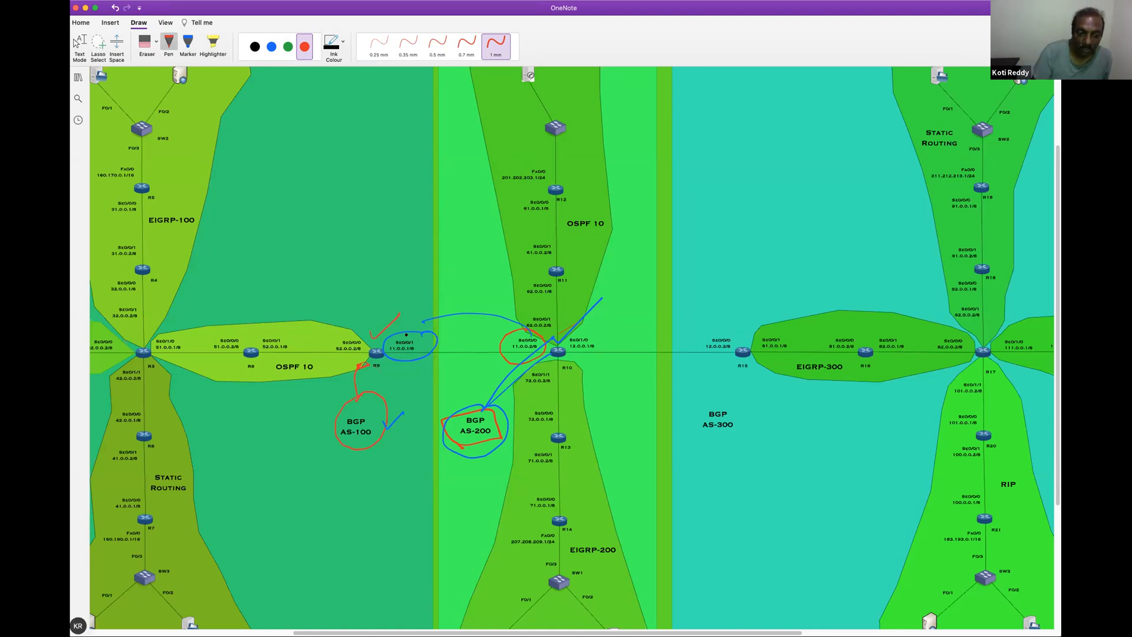
pyautogui.moveTo(406, 307); pyautogui.dragTo(408, 307)
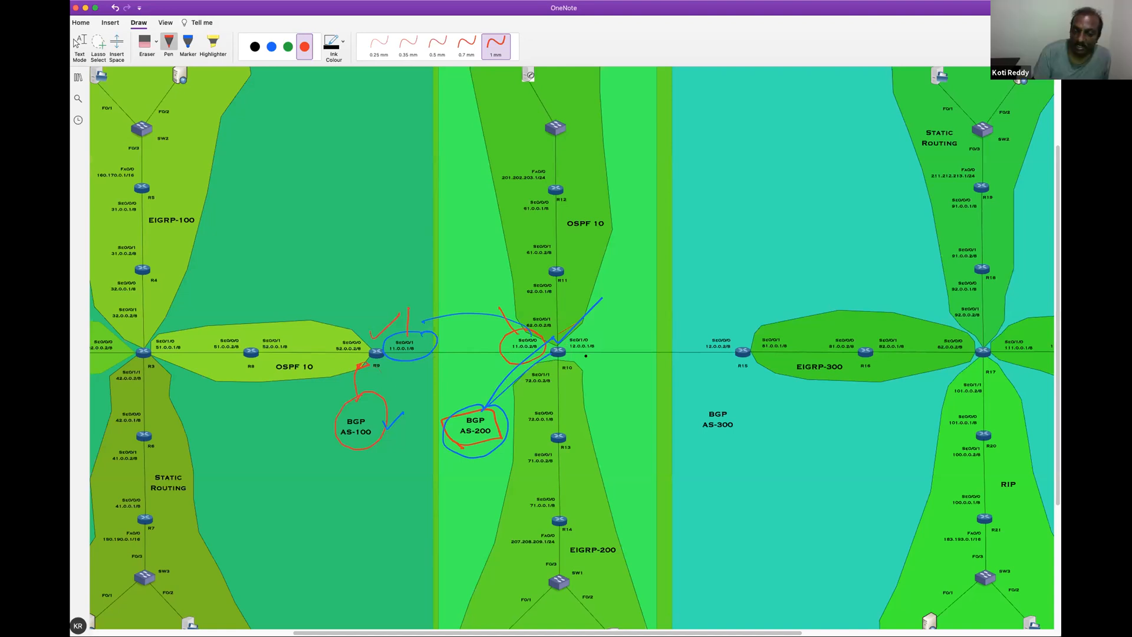
pyautogui.click(78, 45)
pyautogui.click(496, 45)
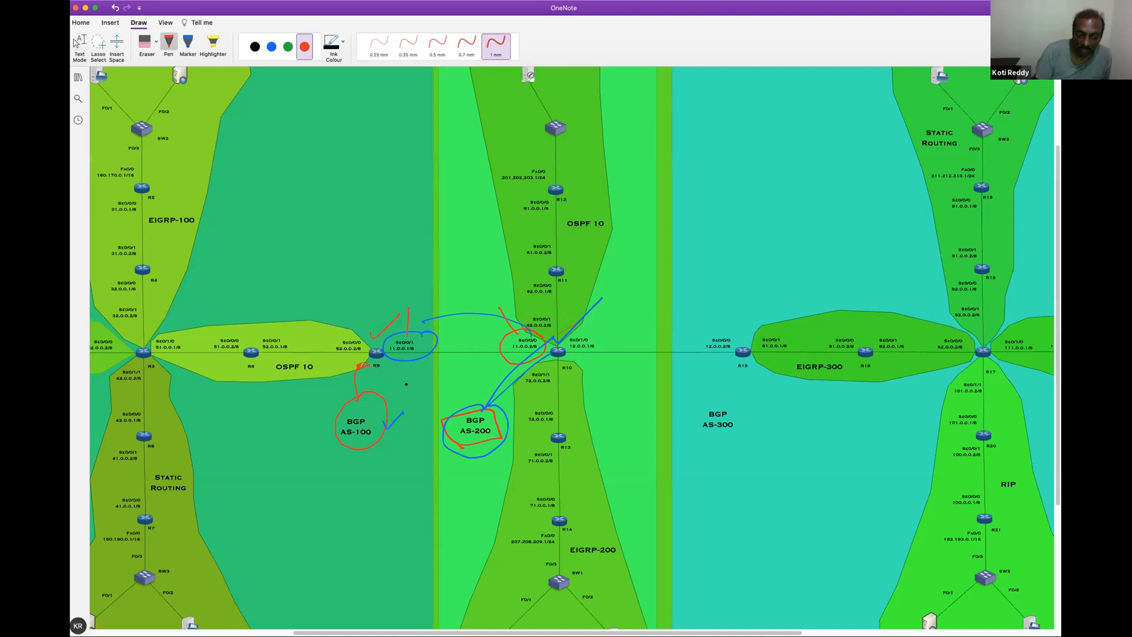
pyautogui.moveTo(513, 358); pyautogui.dragTo(481, 377)
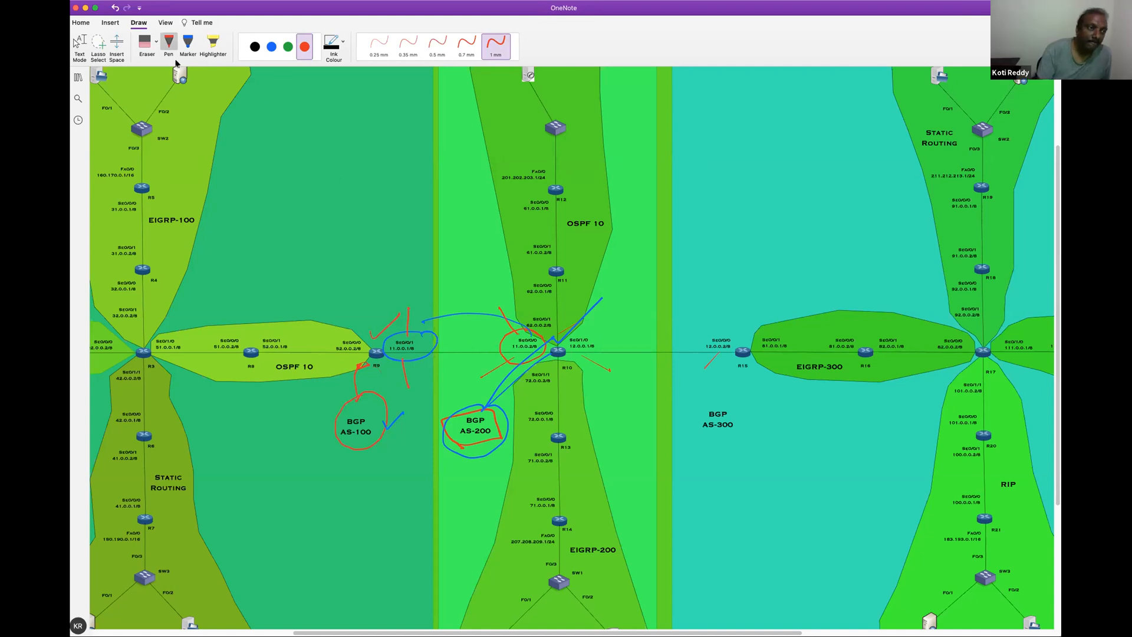
# Open the first Combined-Rou page in the Working with Servers section and hide the page list
pyautogui.click(78, 77)
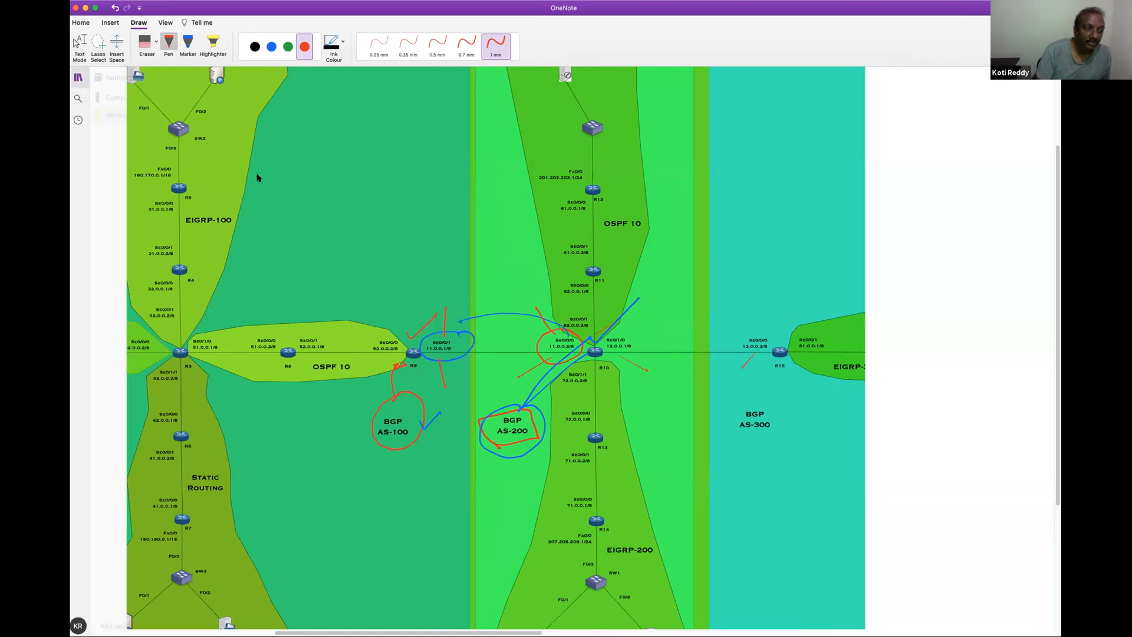
pyautogui.scroll(5, 306, 336)
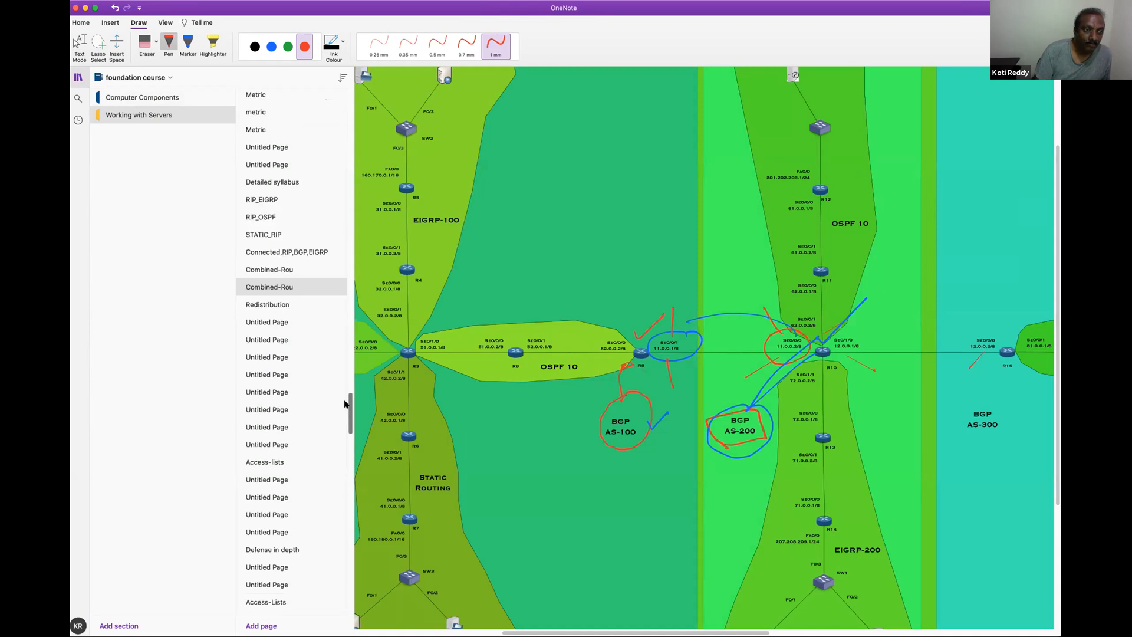
pyautogui.click(280, 332)
pyautogui.click(290, 318)
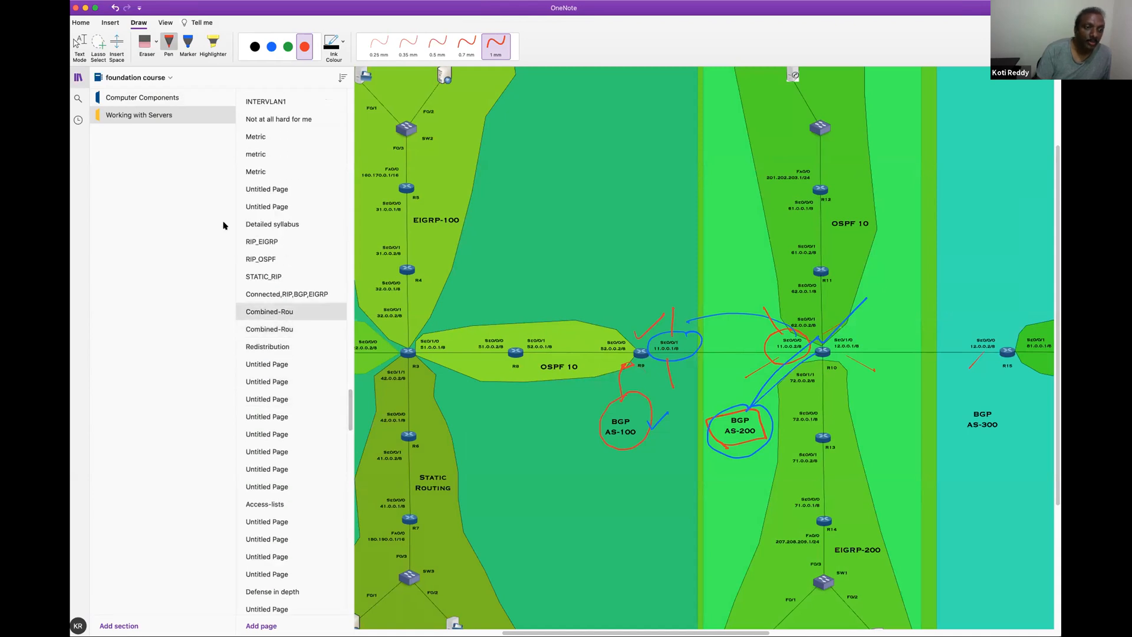
pyautogui.click(283, 314)
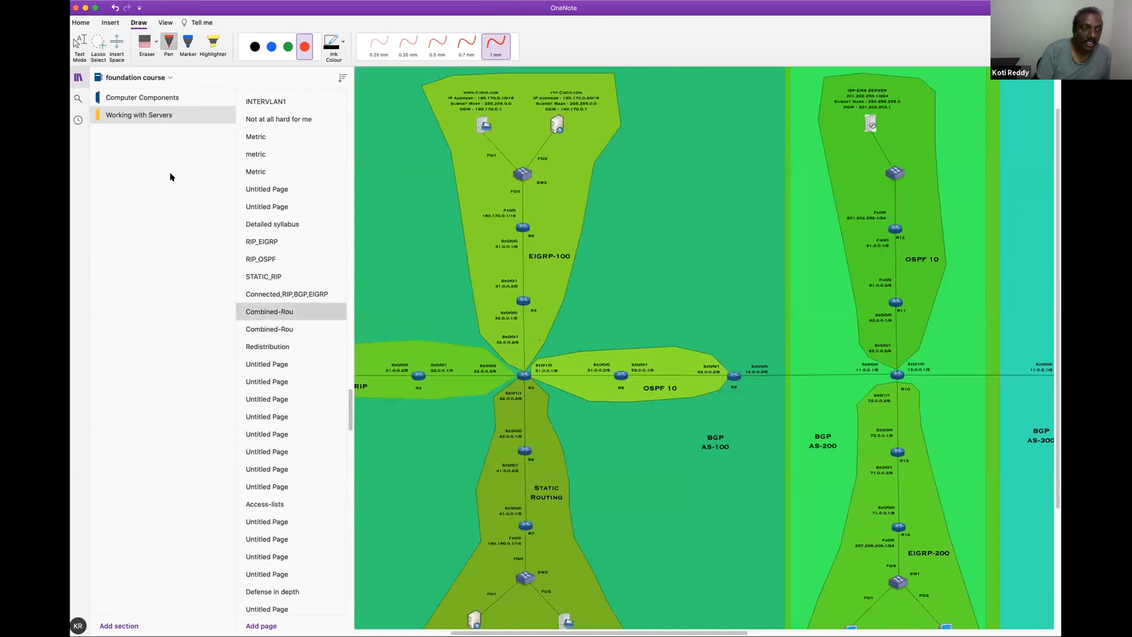
pyautogui.click(526, 410)
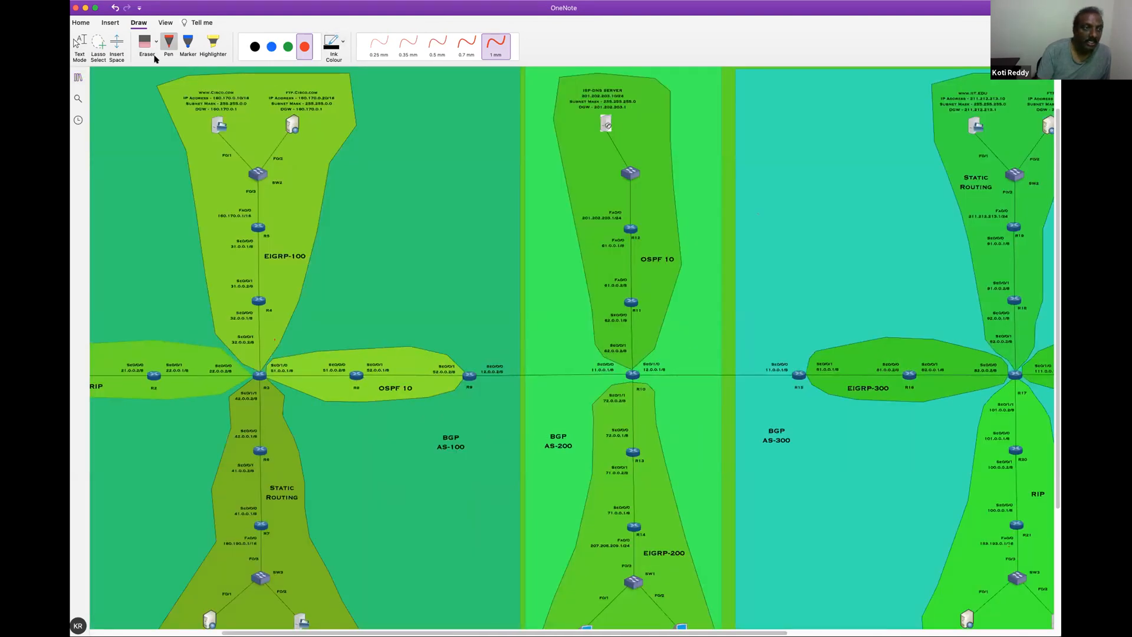
# Zoom to 55% and circle R9's 12.0.0.2 and R10's 11.0.0.1 addresses in red, joining them with an arrow
pyautogui.click(165, 22)
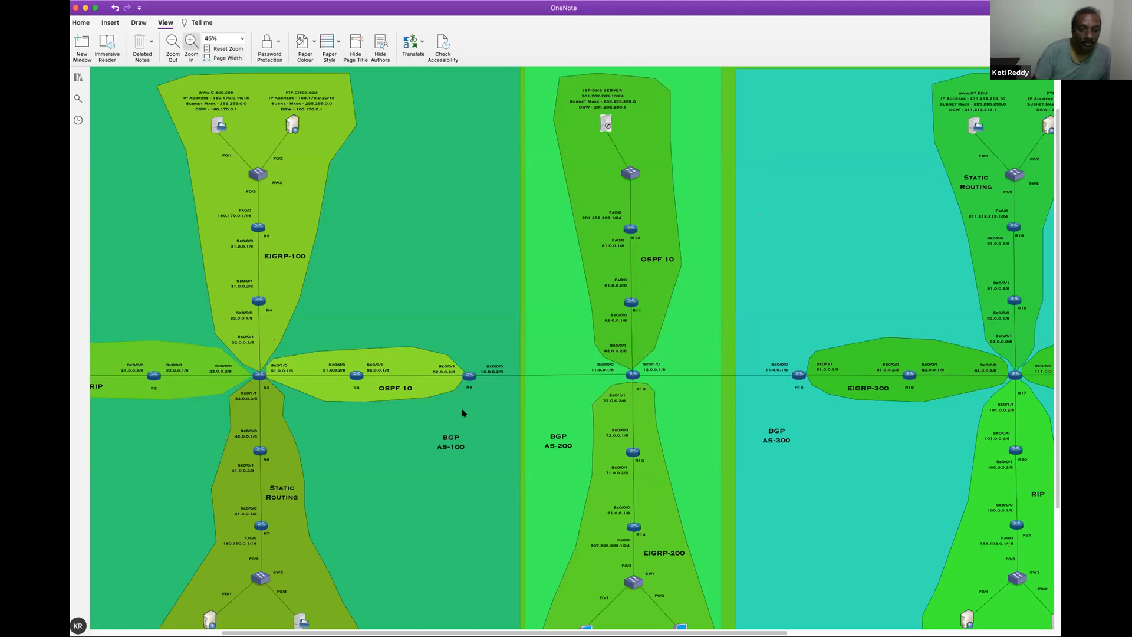
pyautogui.click(192, 46)
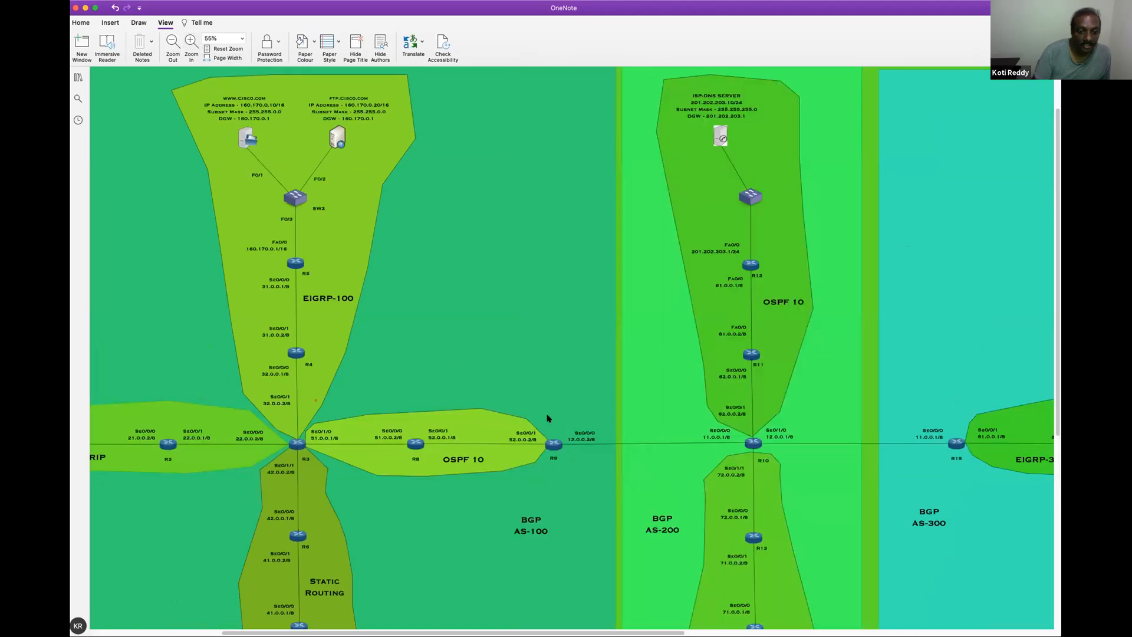
pyautogui.moveTo(593, 415)
pyautogui.mouseDown()
pyautogui.moveTo(554, 427)
pyautogui.moveTo(563, 459)
pyautogui.mouseUp()
pyautogui.moveTo(726, 420)
pyautogui.mouseDown()
pyautogui.moveTo(742, 430)
pyautogui.moveTo(707, 424)
pyautogui.mouseUp()
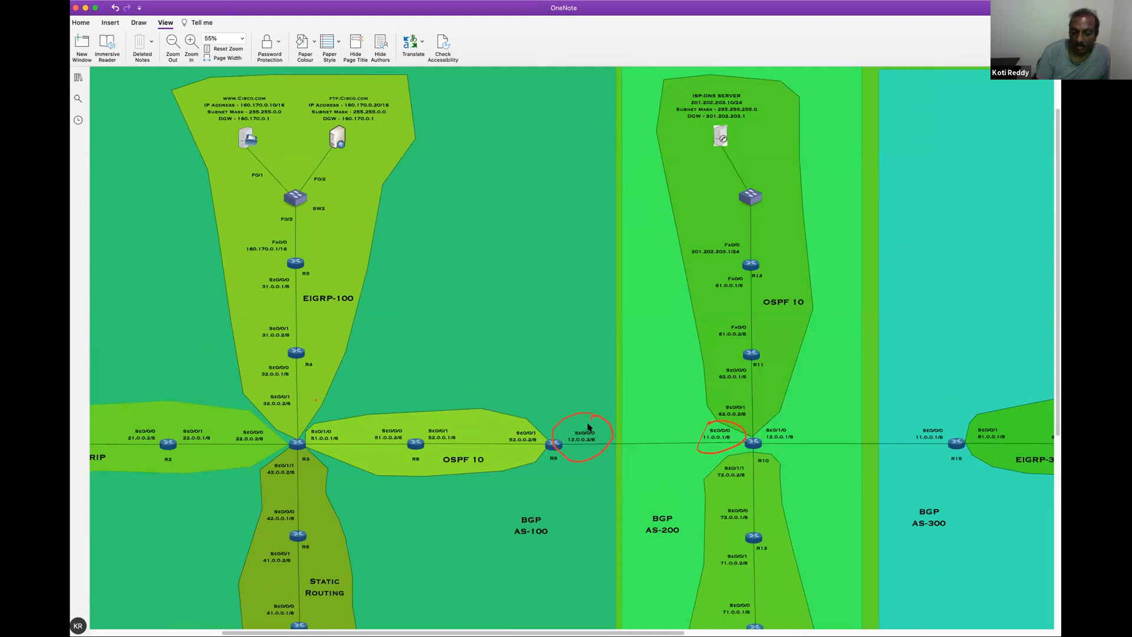
pyautogui.moveTo(693, 423); pyautogui.dragTo(700, 429)
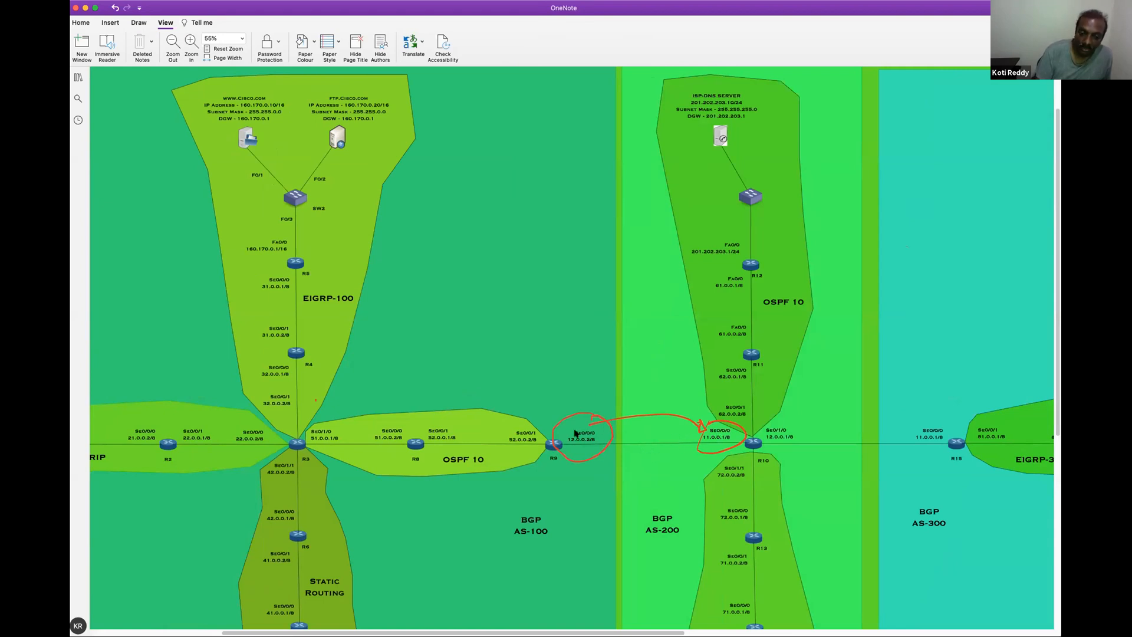
# Add red strokes at R9's 12.0.0.2, R10's 11.0.0.1 and 12.0.0.1, and R15's 11.0.0.1 addresses
pyautogui.moveTo(575, 394); pyautogui.dragTo(576, 441)
pyautogui.moveTo(688, 391); pyautogui.dragTo(708, 424)
pyautogui.moveTo(790, 441); pyautogui.dragTo(811, 402)
pyautogui.moveTo(937, 428); pyautogui.dragTo(932, 403)
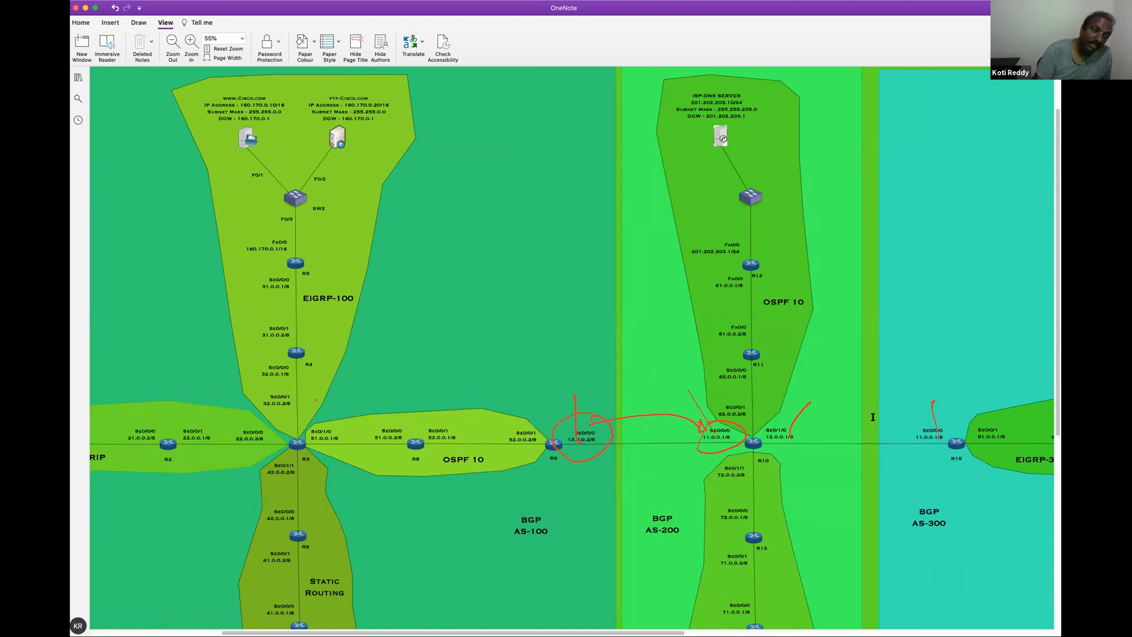
# Return to the second Combined-Rou page and hide the page list
pyautogui.click(138, 22)
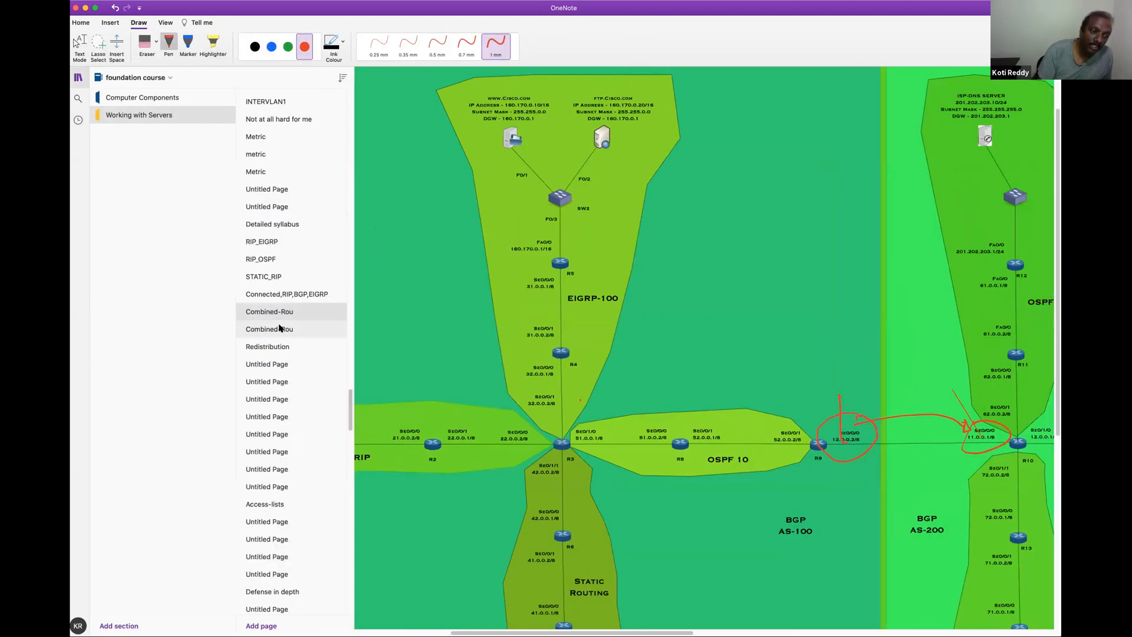
pyautogui.click(280, 328)
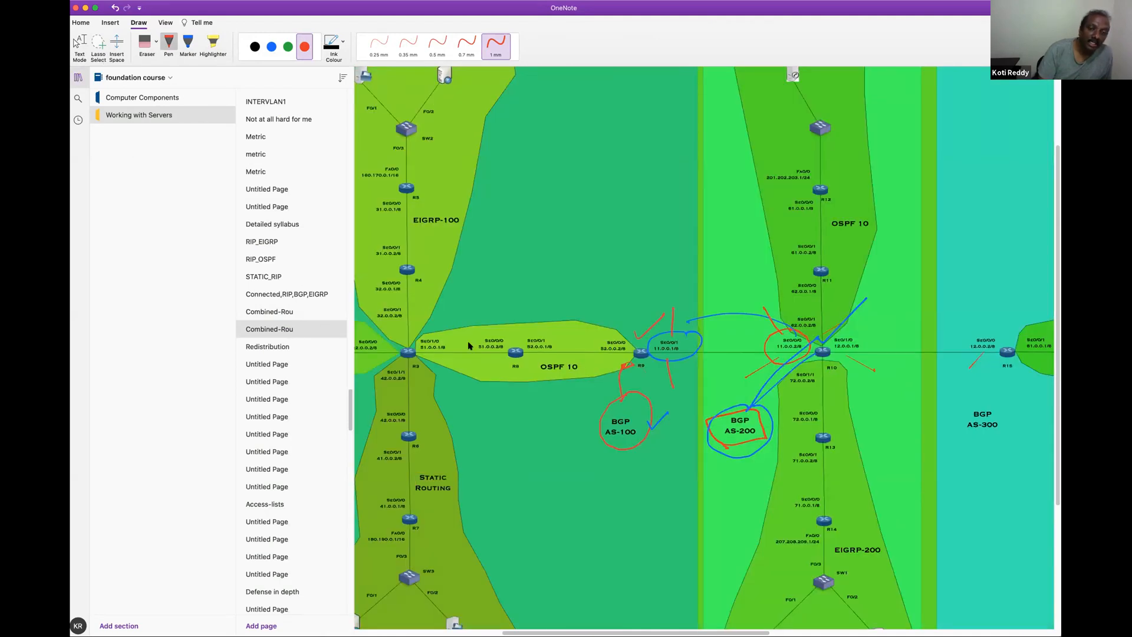
pyautogui.click(627, 387)
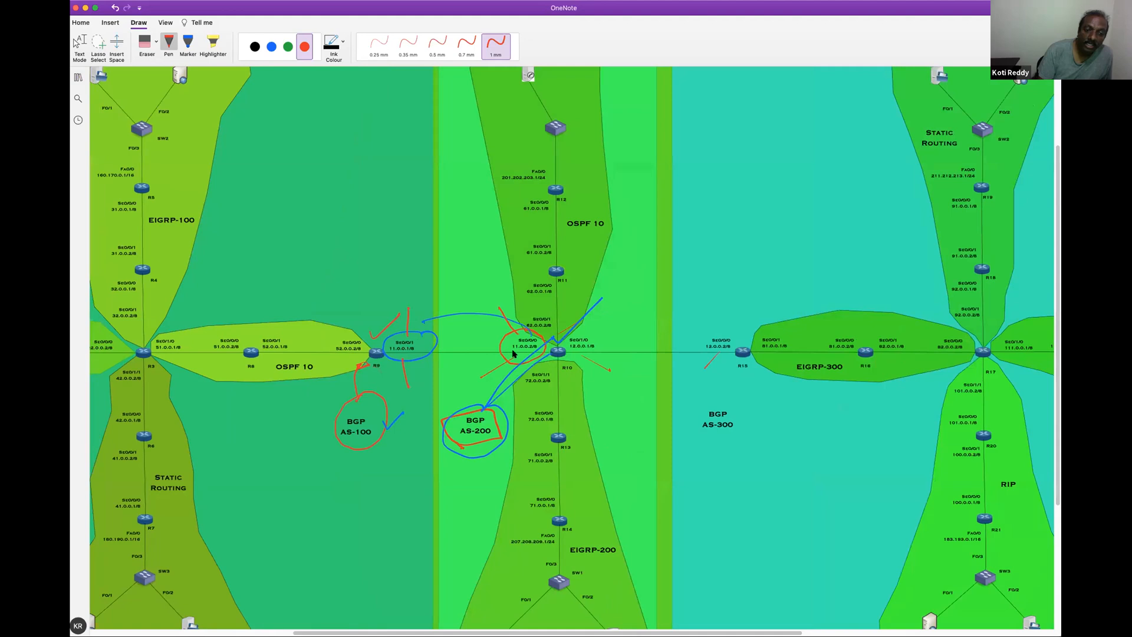
# Circle R10's 12.0.0.1 and R15's 12.0.0.2 interface addresses in red, then leave the pen
pyautogui.moveTo(567, 342); pyautogui.dragTo(588, 332)
pyautogui.moveTo(702, 339)
pyautogui.mouseDown()
pyautogui.moveTo(742, 347)
pyautogui.moveTo(717, 334)
pyautogui.mouseUp()
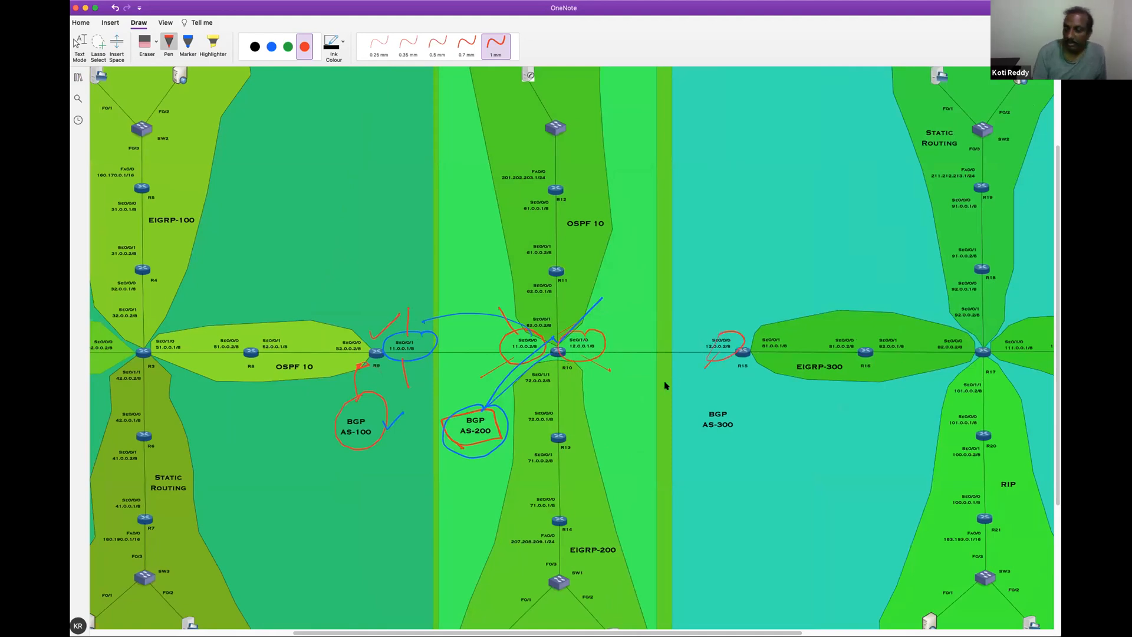
pyautogui.press('Escape')
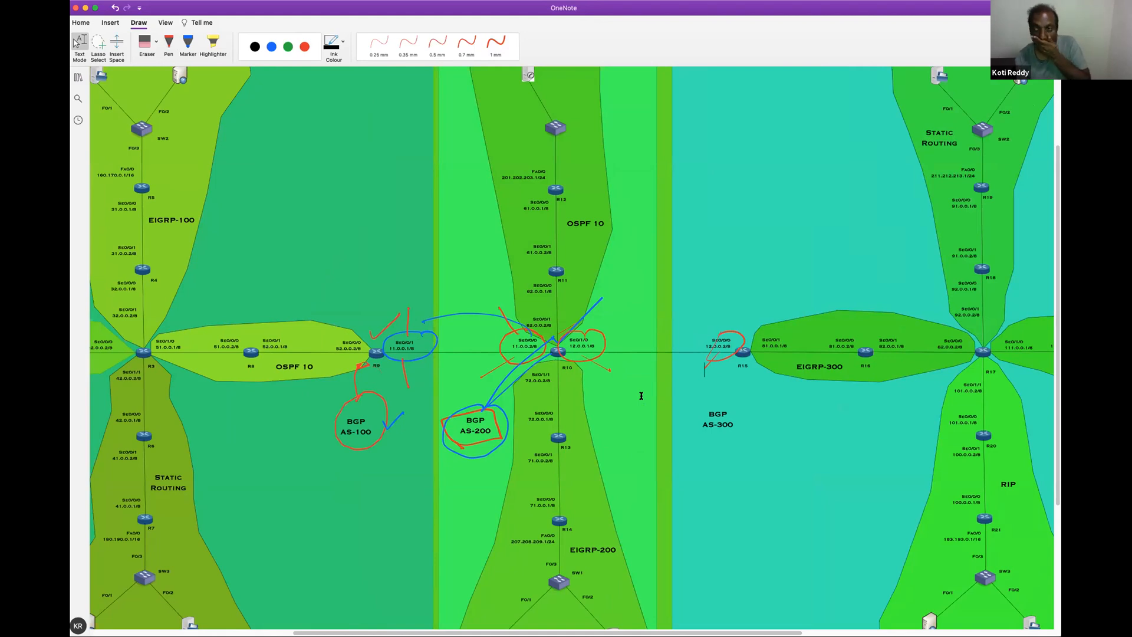
# Erase all red and blue ink around R9, R10, R15 and the BGP AS-100 and AS-200 labels
pyautogui.click(169, 45)
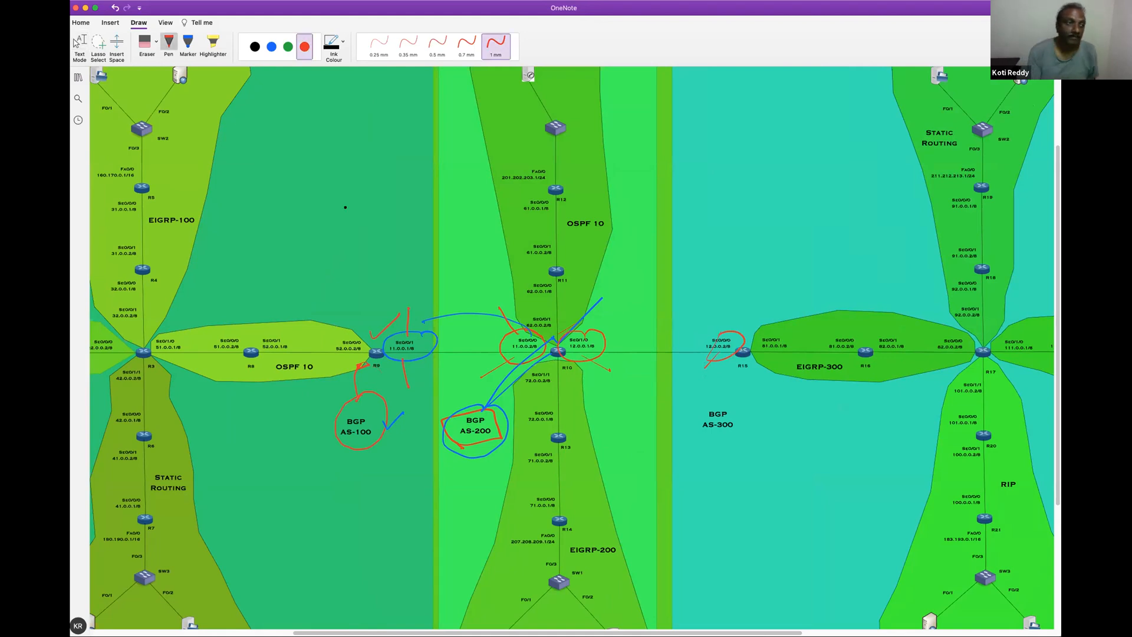
pyautogui.click(147, 45)
pyautogui.moveTo(391, 301)
pyautogui.mouseDown()
pyautogui.moveTo(408, 331)
pyautogui.moveTo(464, 313)
pyautogui.moveTo(519, 328)
pyautogui.moveTo(520, 363)
pyautogui.moveTo(586, 340)
pyautogui.moveTo(572, 324)
pyautogui.moveTo(632, 359)
pyautogui.moveTo(715, 354)
pyautogui.moveTo(678, 369)
pyautogui.mouseUp()
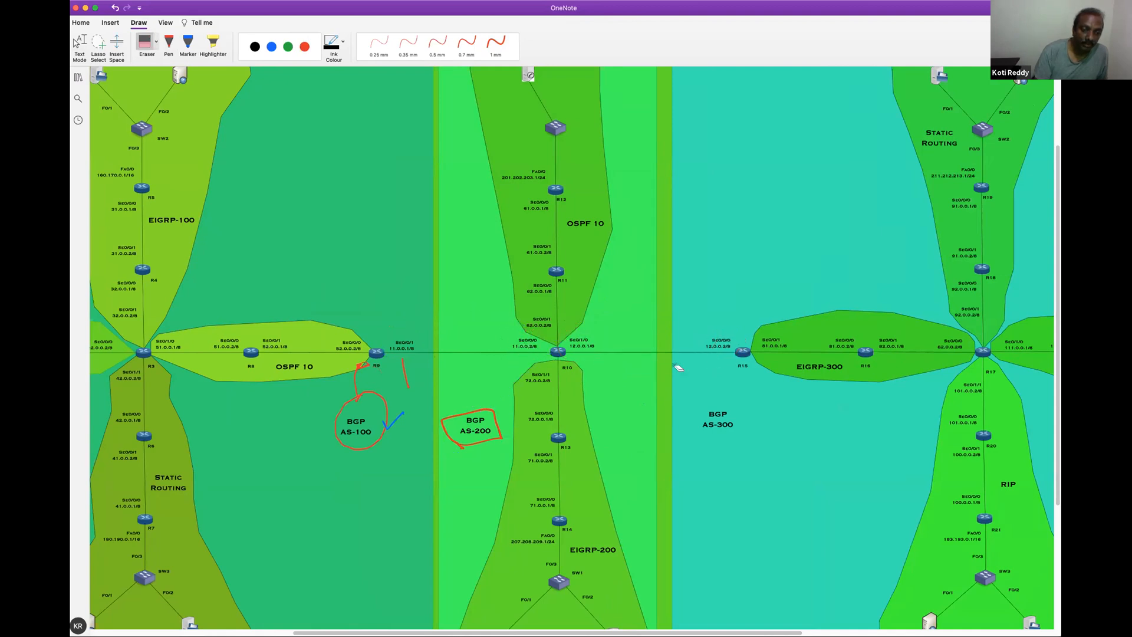
pyautogui.moveTo(463, 419)
pyautogui.mouseDown()
pyautogui.moveTo(398, 416)
pyautogui.moveTo(354, 380)
pyautogui.moveTo(371, 364)
pyautogui.moveTo(406, 366)
pyautogui.mouseUp()
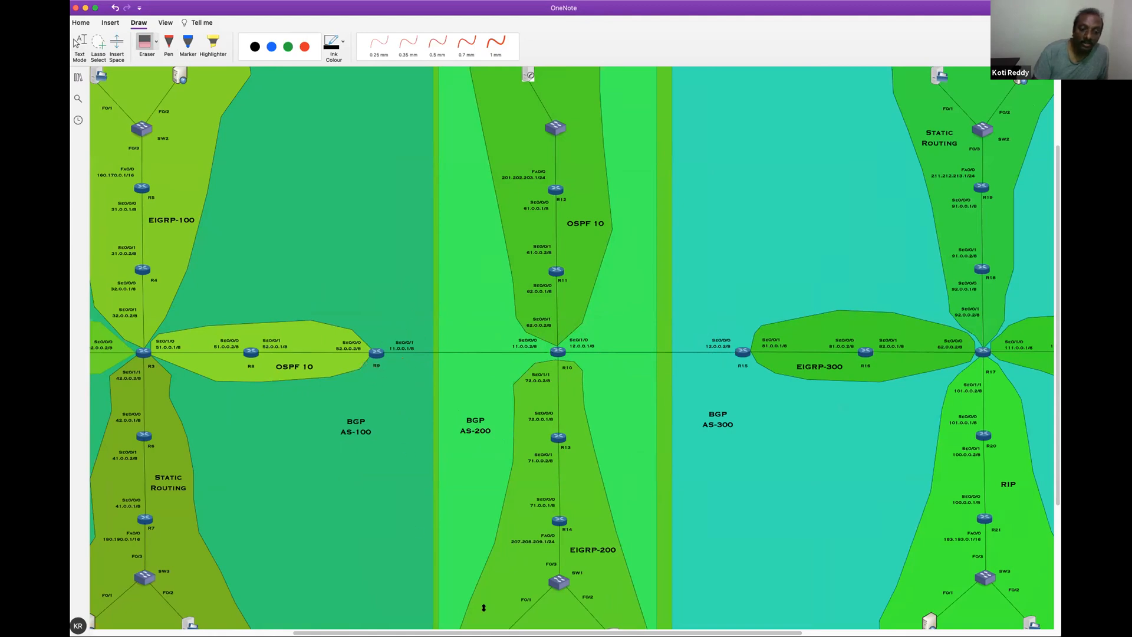
# Examine the topology from the RIP area in AS-100 across AS-200 to the EIGRP-300 area in AS-300
pyautogui.hscroll(-2, 421, 628)
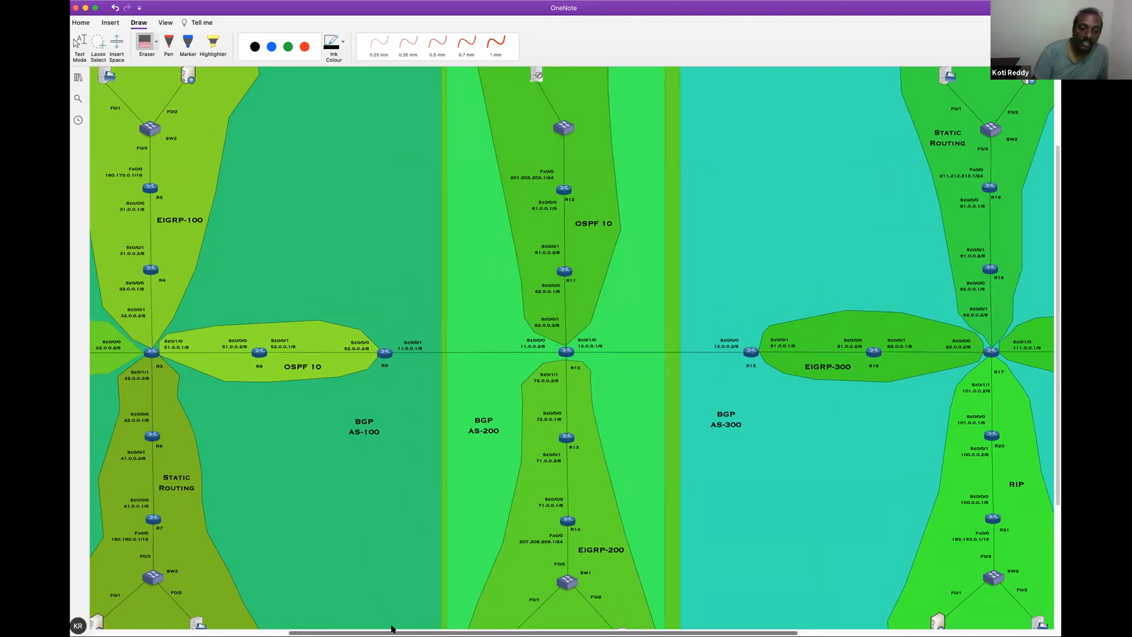
pyautogui.hscroll(-5, 422, 628)
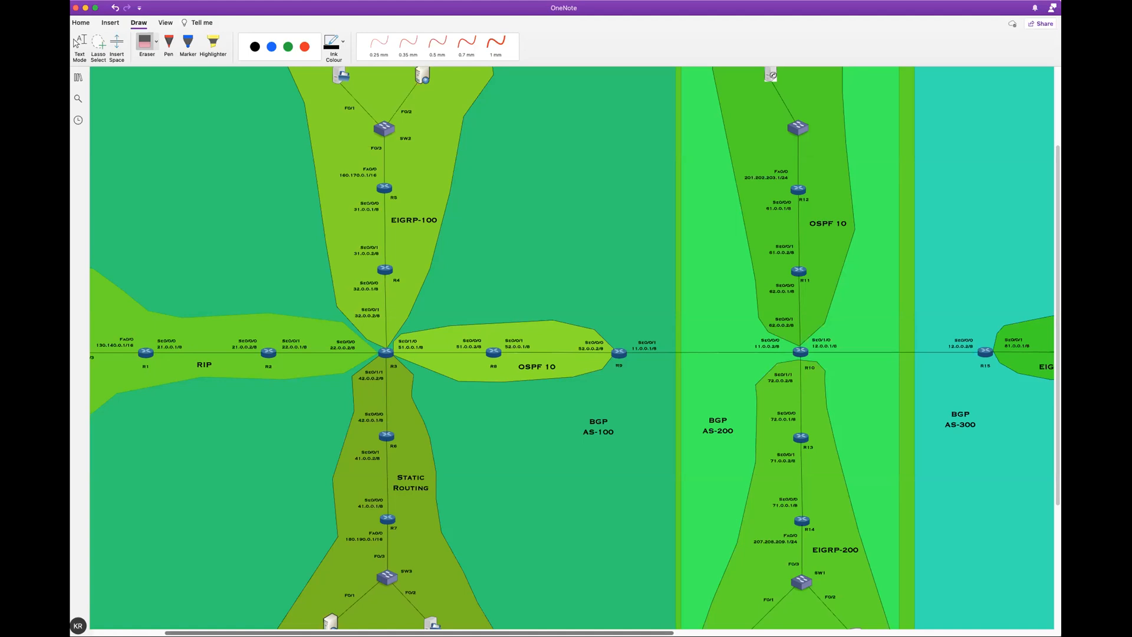
pyautogui.hscroll(5, 419, 633)
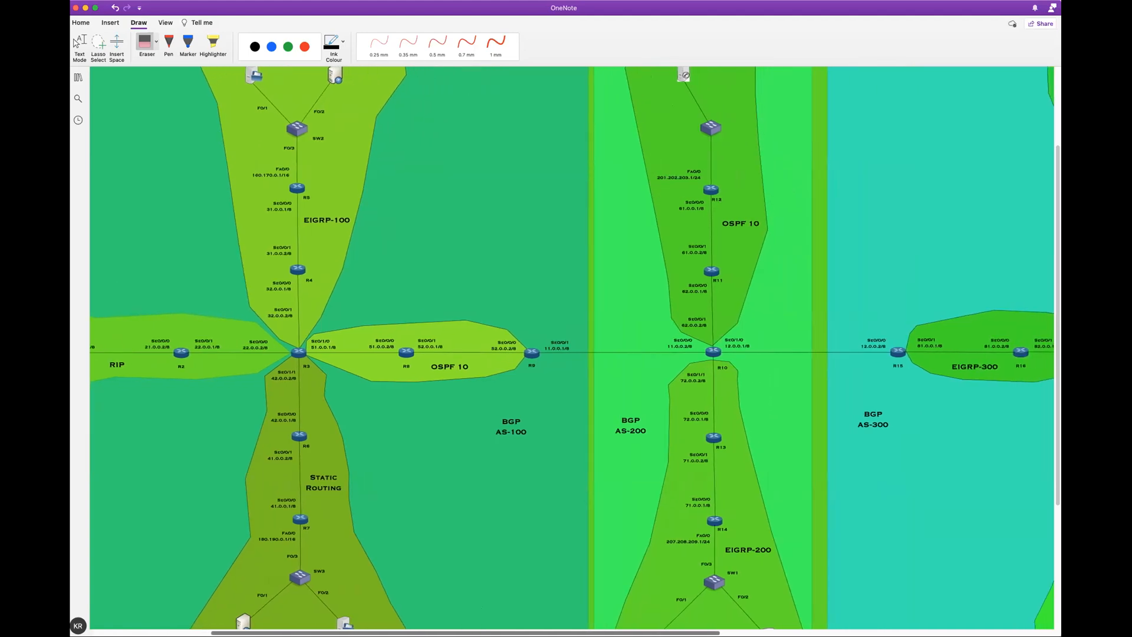
pyautogui.hscroll(2, 572, 351)
pyautogui.hscroll(-1, 572, 348)
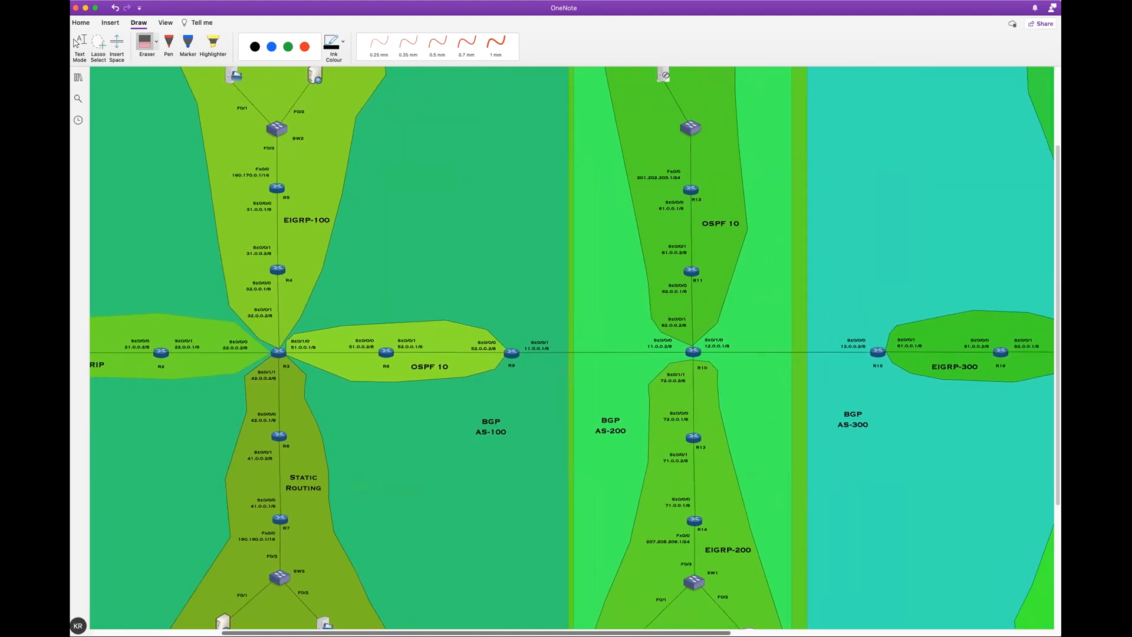
pyautogui.hscroll(4, 708, 547)
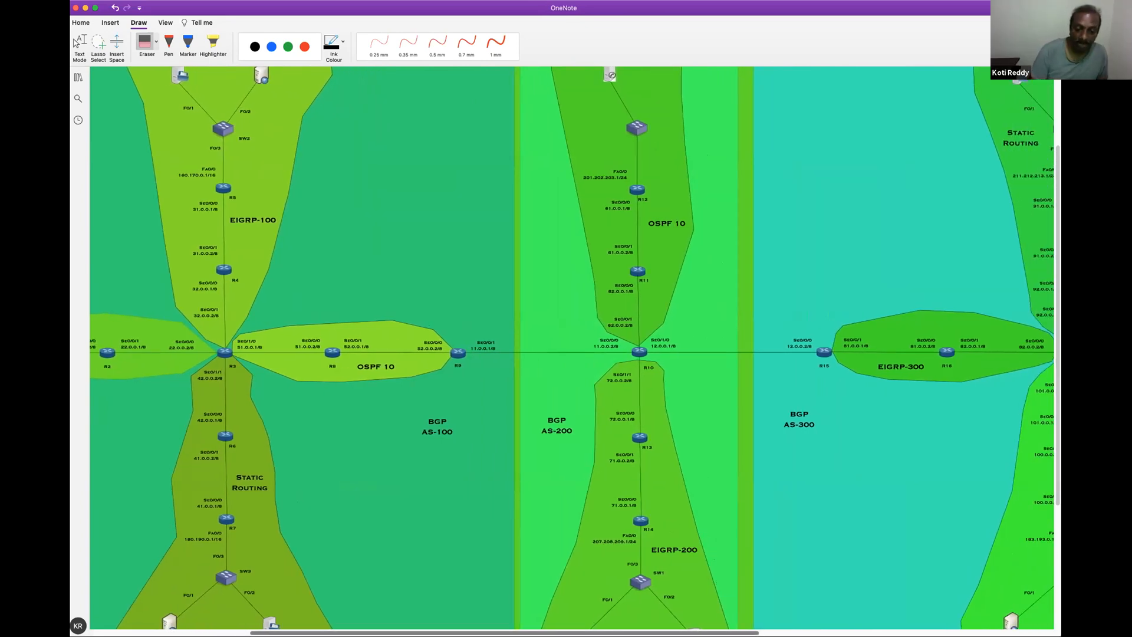
pyautogui.hscroll(4, 594, 497)
pyautogui.hscroll(-1, 594, 497)
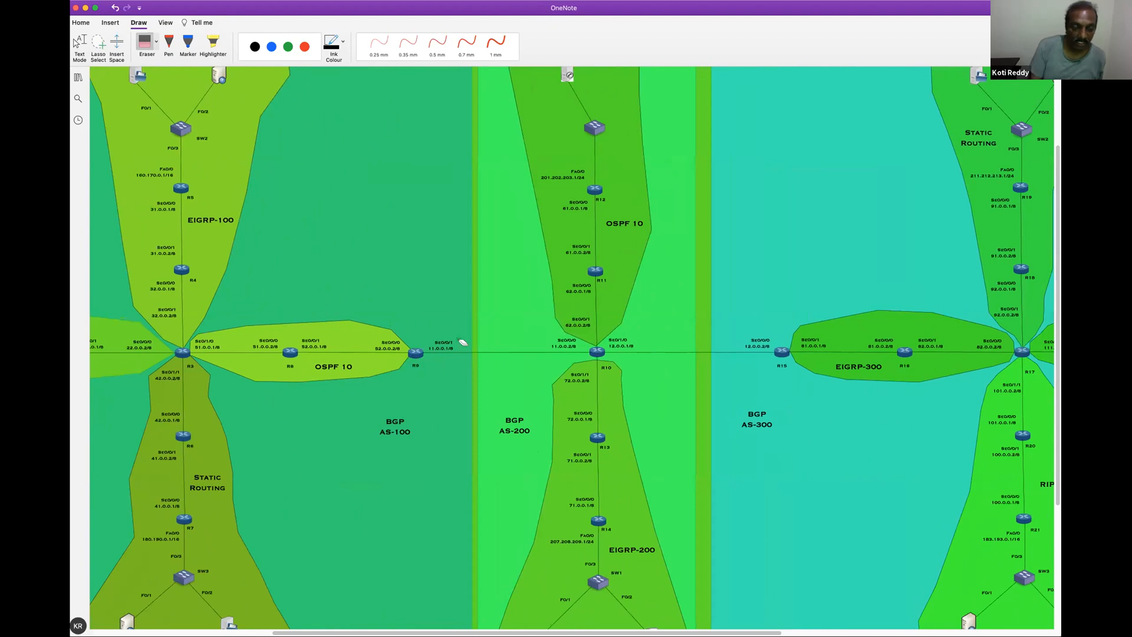
# Circle in red the interface addresses at both ends of the R10–R15 link, 12.0.0.1 and 12.0.0.2
pyautogui.click(303, 48)
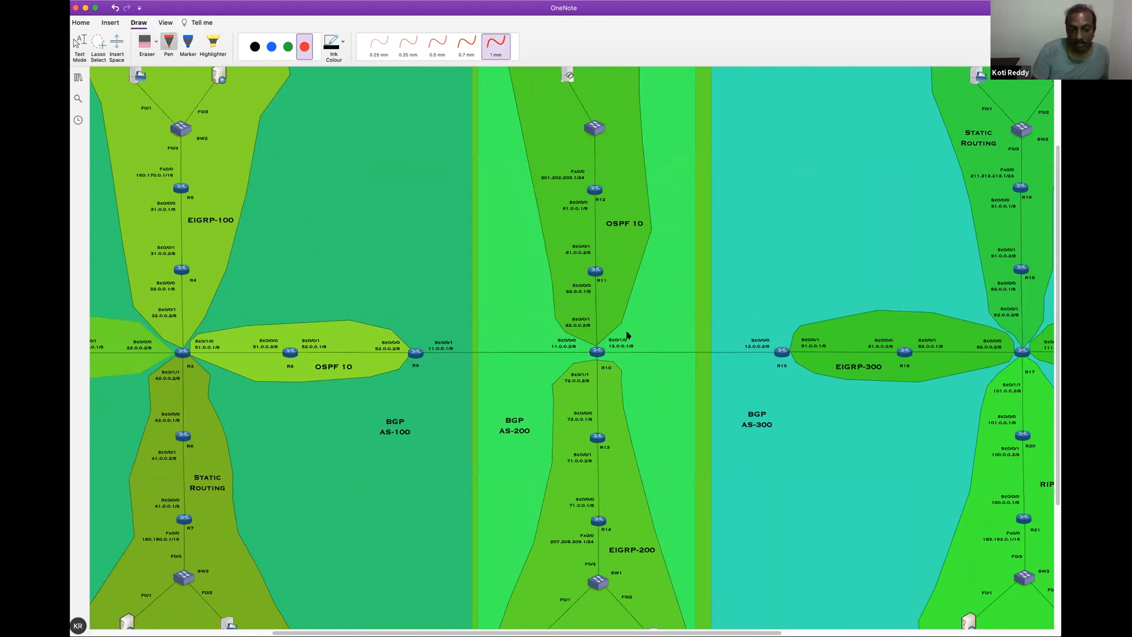
pyautogui.moveTo(610, 334)
pyautogui.mouseDown()
pyautogui.moveTo(613, 361)
pyautogui.moveTo(643, 345)
pyautogui.moveTo(630, 329)
pyautogui.mouseUp()
pyautogui.moveTo(760, 366)
pyautogui.mouseDown()
pyautogui.moveTo(784, 366)
pyautogui.moveTo(766, 330)
pyautogui.moveTo(738, 347)
pyautogui.moveTo(764, 365)
pyautogui.mouseUp()
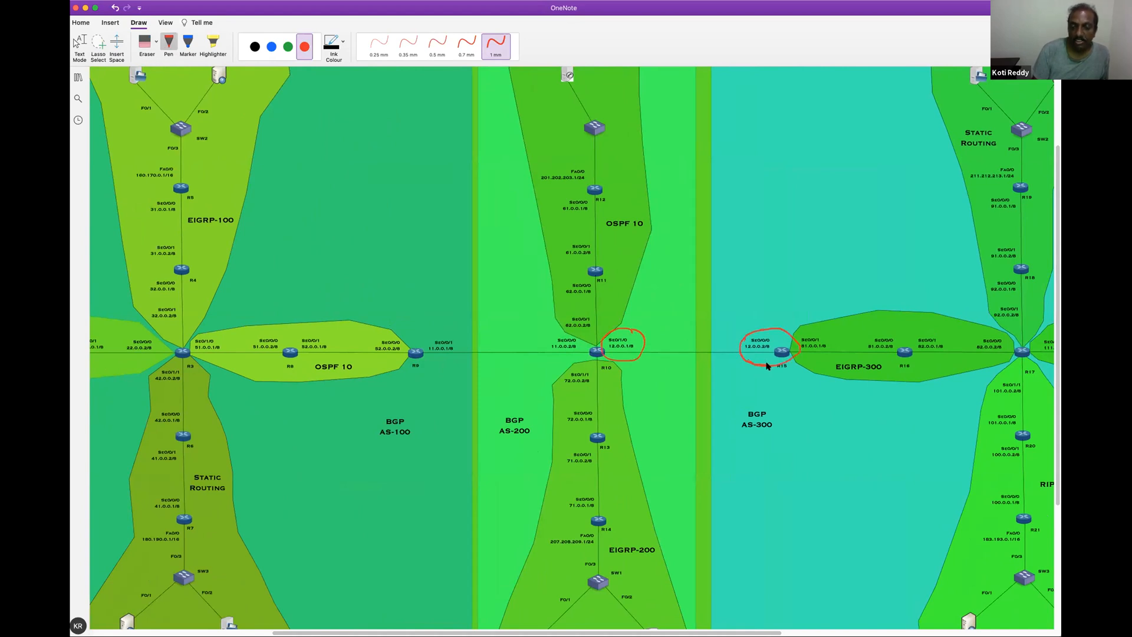
pyautogui.scroll(-2, 1055, 354)
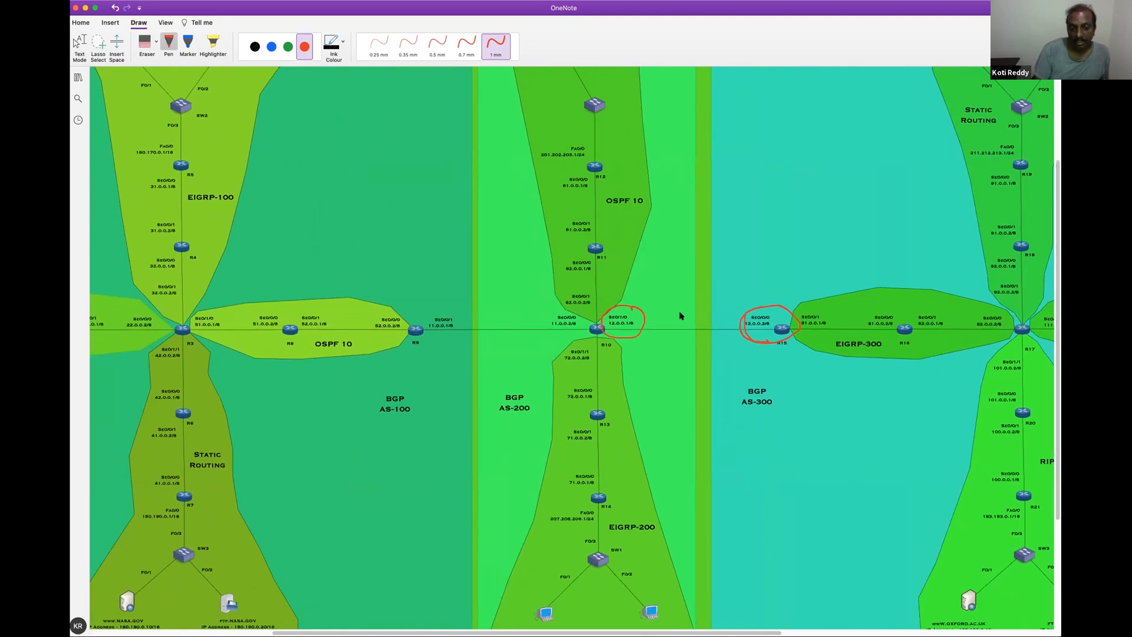
# Mark the R10–R15 and R9–R10 links with red squiggles and circle routers R9 and R10
pyautogui.moveTo(684, 314); pyautogui.dragTo(681, 341)
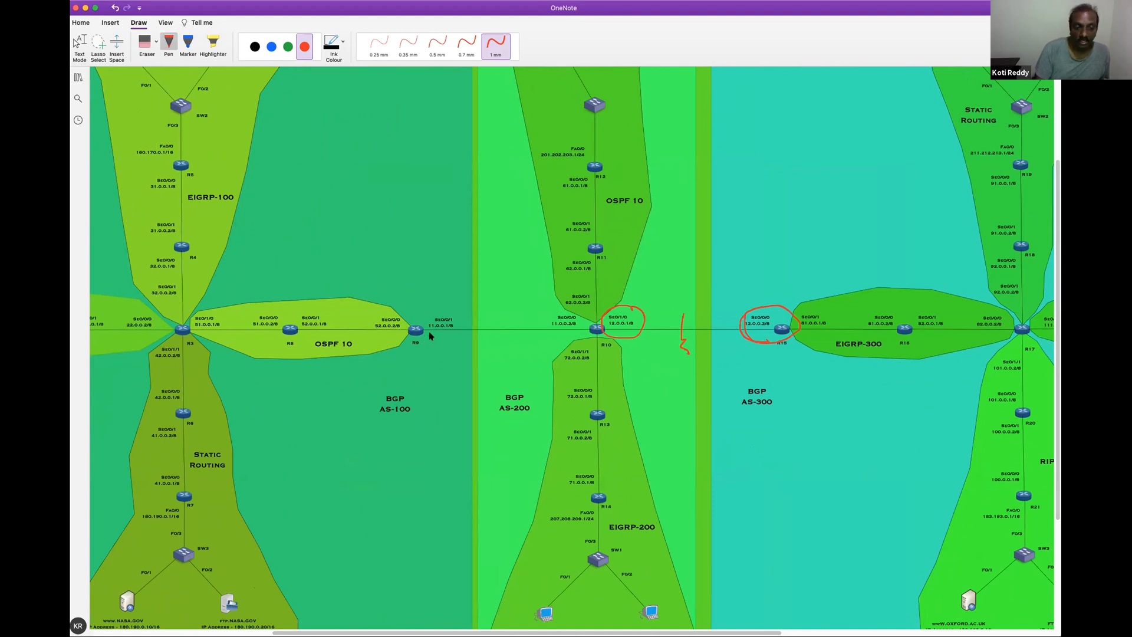
pyautogui.moveTo(484, 304); pyautogui.dragTo(501, 345)
pyautogui.moveTo(395, 341); pyautogui.dragTo(413, 318)
pyautogui.moveTo(592, 344); pyautogui.dragTo(602, 332)
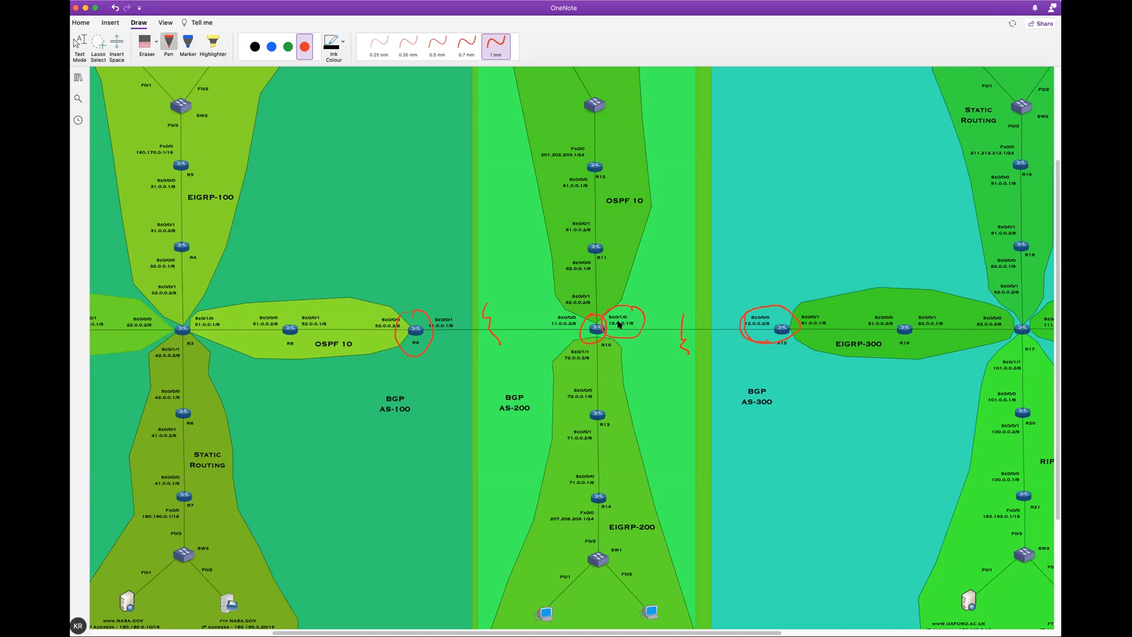
# Erase the red annotations along the R9–R10–R15 links and reselect the red pen at 1 mm thickness
pyautogui.click(146, 45)
pyautogui.moveTo(380, 327); pyautogui.dragTo(784, 324)
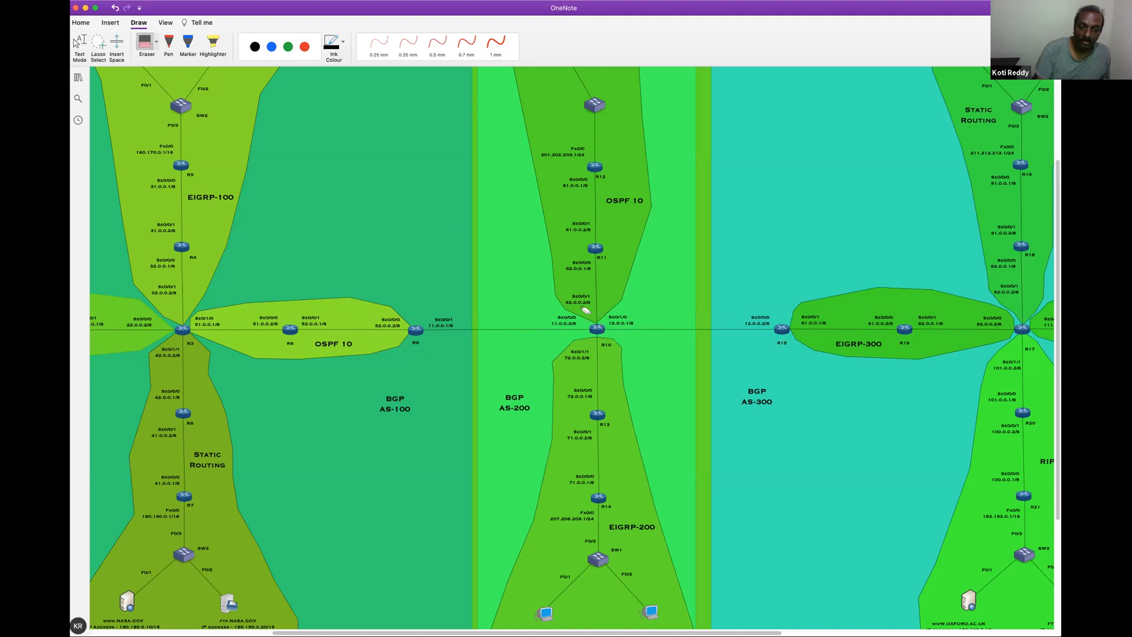
pyautogui.click(304, 47)
pyautogui.click(496, 45)
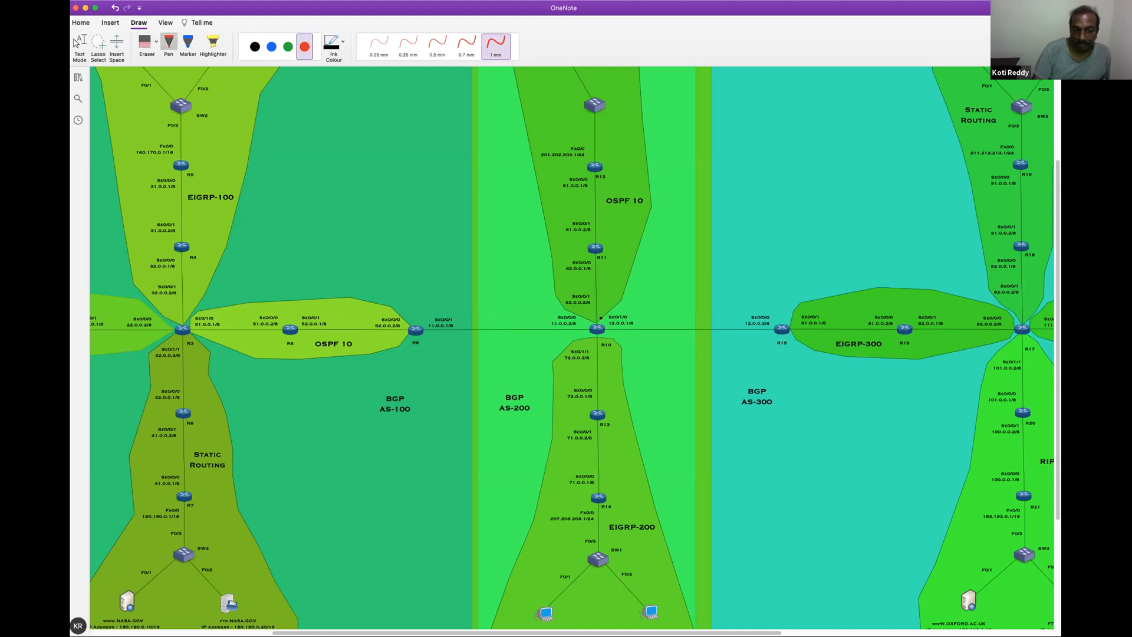
# Circle BGP AS-200 and R15's 12.0.0.2 address in red, link both to R10, and tick BGP AS-300
pyautogui.moveTo(584, 332)
pyautogui.mouseDown()
pyautogui.moveTo(493, 380)
pyautogui.moveTo(543, 396)
pyautogui.moveTo(514, 378)
pyautogui.mouseUp()
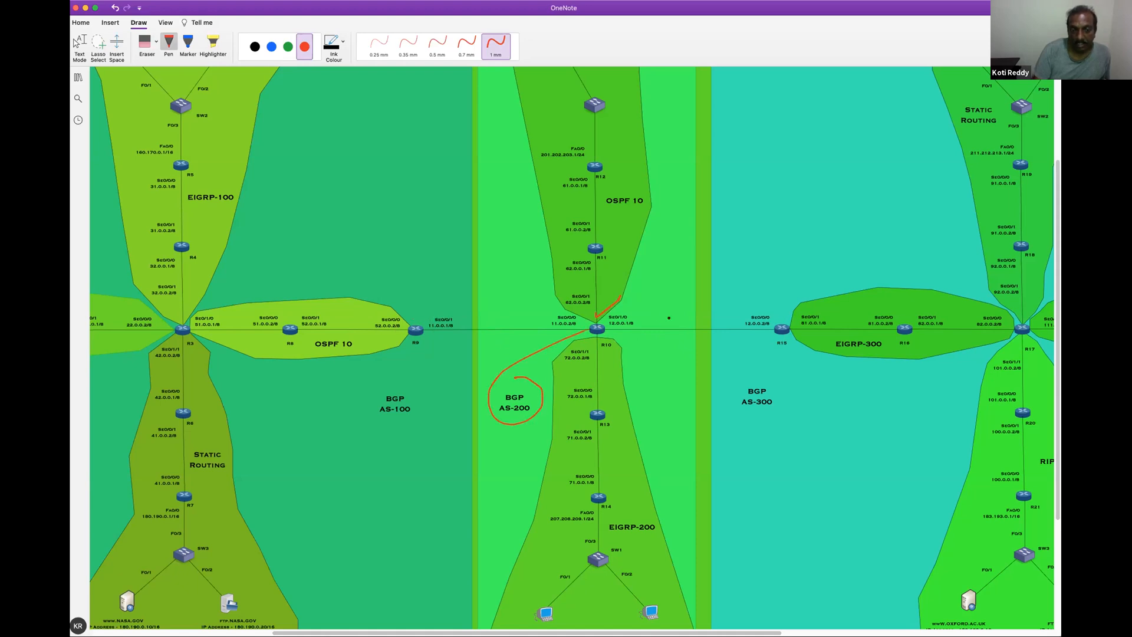
pyautogui.moveTo(637, 311)
pyautogui.mouseDown()
pyautogui.moveTo(705, 300)
pyautogui.moveTo(772, 337)
pyautogui.moveTo(734, 307)
pyautogui.mouseUp()
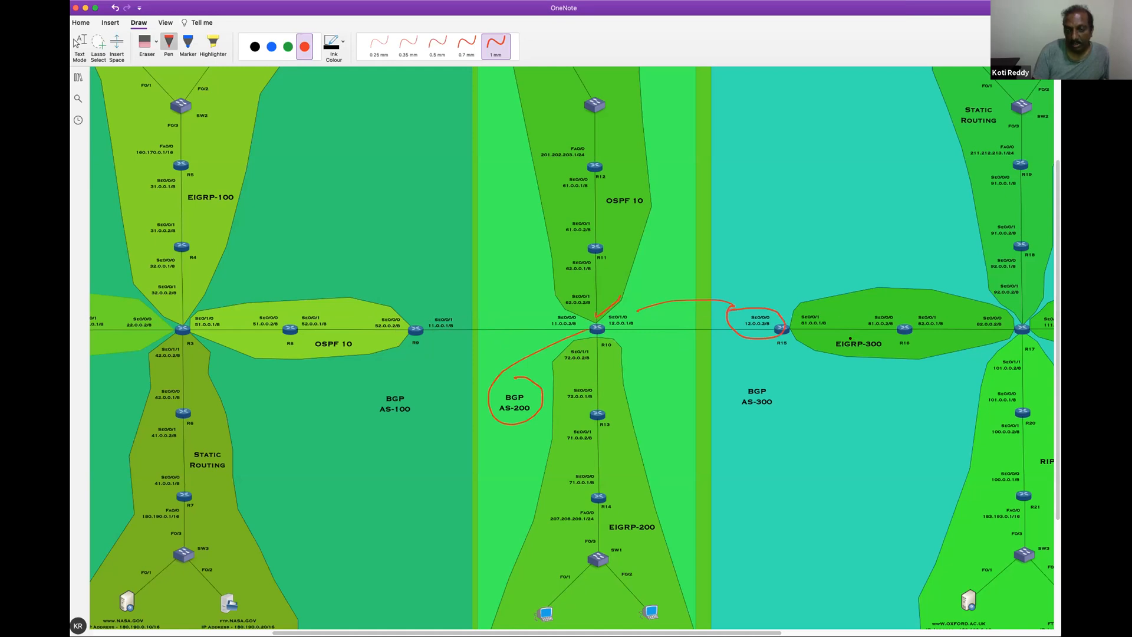
pyautogui.moveTo(764, 378); pyautogui.dragTo(808, 362)
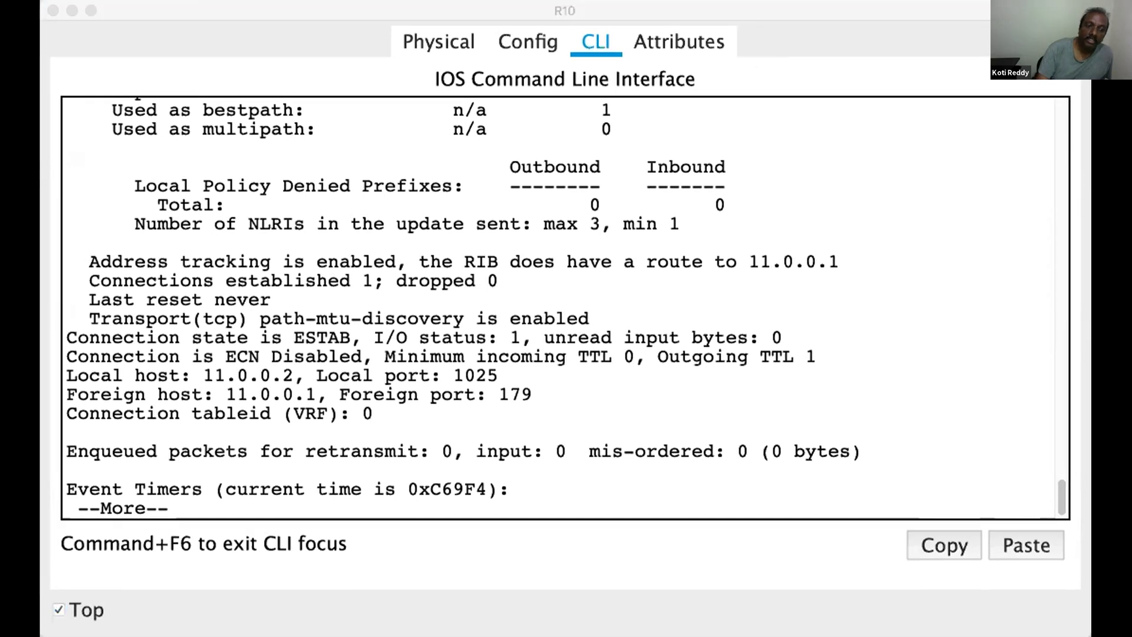
# Switch to R10's CLI in Packet Tracer and page through the remaining BGP neighbor output back to the prompt
pyautogui.click(258, 20)
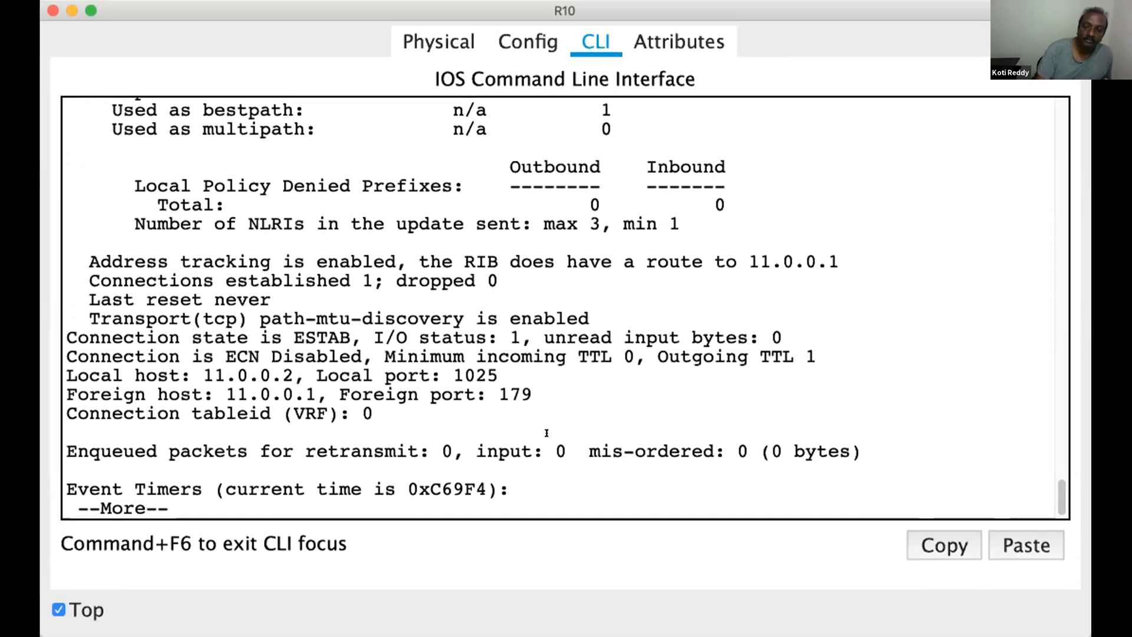
pyautogui.press('Return')
pyautogui.press('Return')
pyautogui.press('Return')
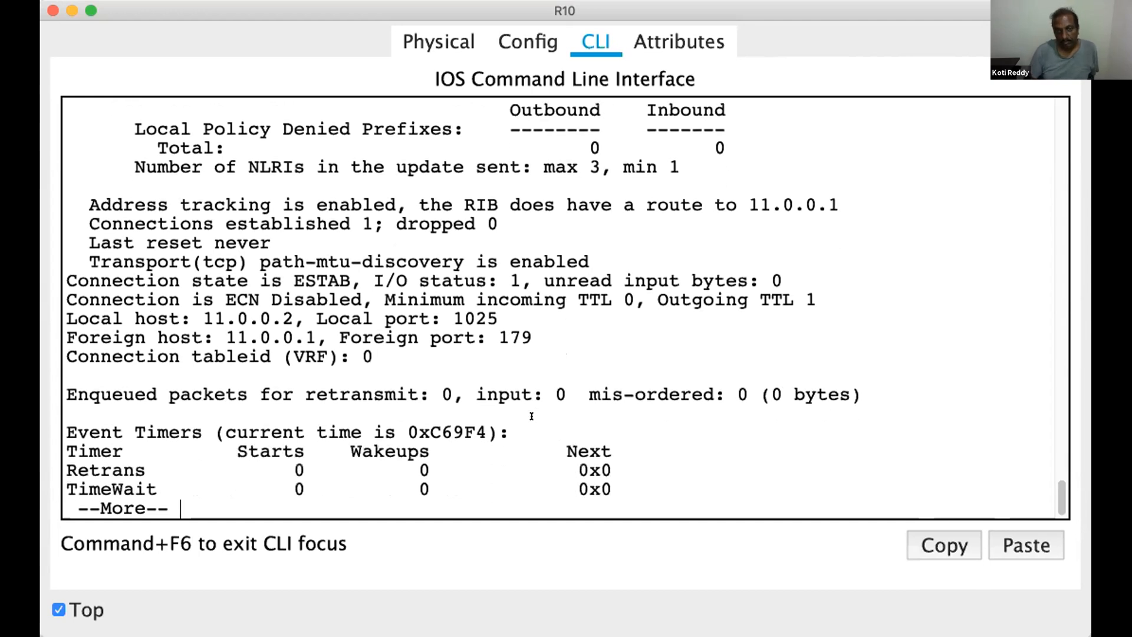
pyautogui.press('space')
pyautogui.press('space')
pyautogui.press('Return')
pyautogui.press('Return')
pyautogui.press('Return')
pyautogui.press('Return')
pyautogui.press('Return')
pyautogui.press('Return')
pyautogui.press('Return')
pyautogui.press('Return')
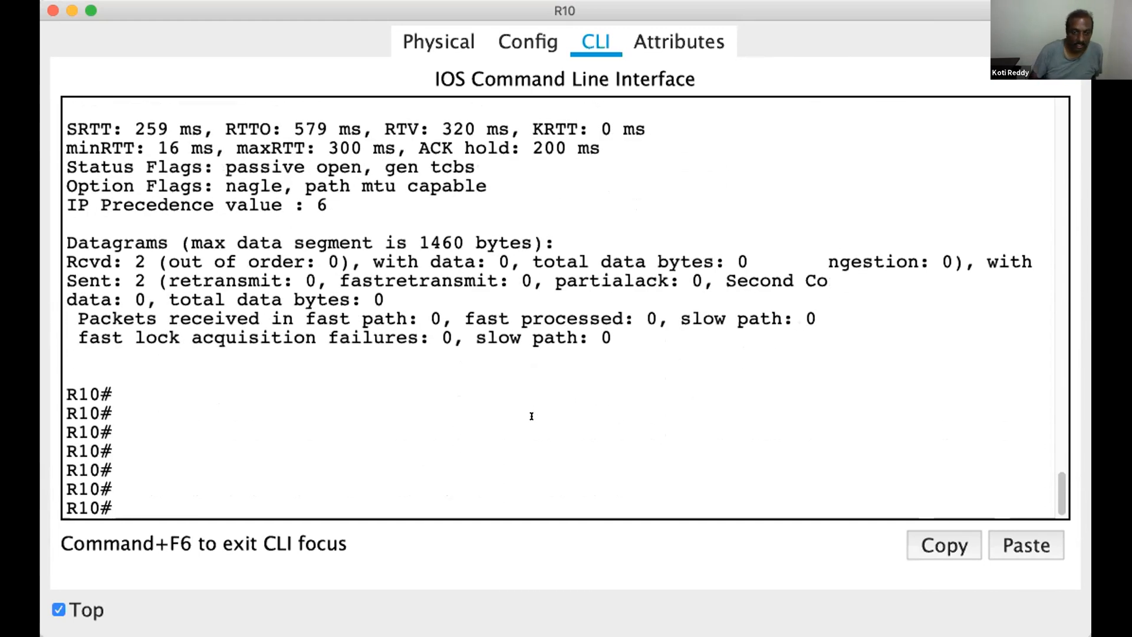
# Enter global configuration mode on R10 with configure terminal
pyautogui.write('conf')
pyautogui.press('Tab')
pyautogui.write('t')
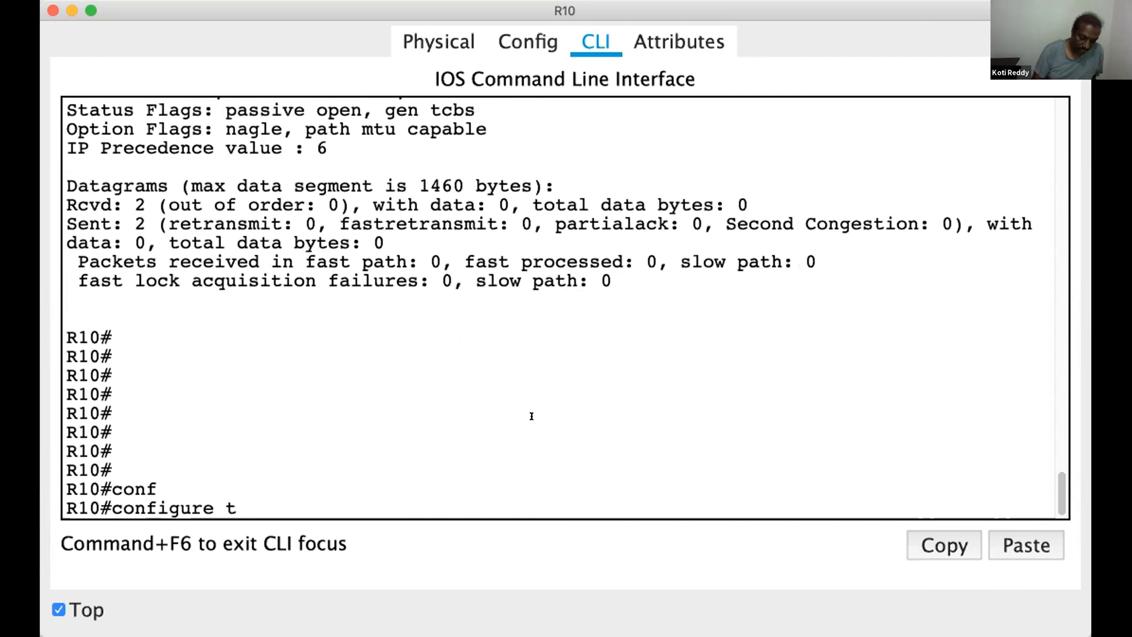
pyautogui.press('Tab')
pyautogui.press('Return')
pyautogui.press('Return')
pyautogui.press('Return')
pyautogui.press('Return')
pyautogui.press('Return')
# Open the BGP routing process for AS 200 on R10 with router bgp 200
pyautogui.write('router')
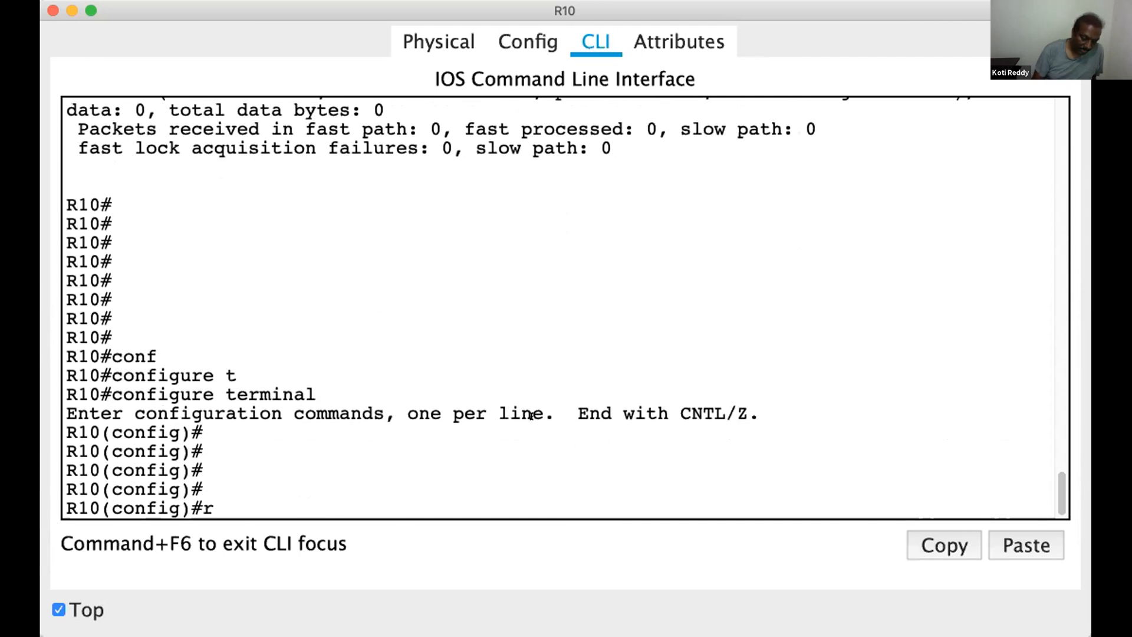
pyautogui.press('Tab')
pyautogui.write('bgp')
pyautogui.press('Tab')
pyautogui.write('200')
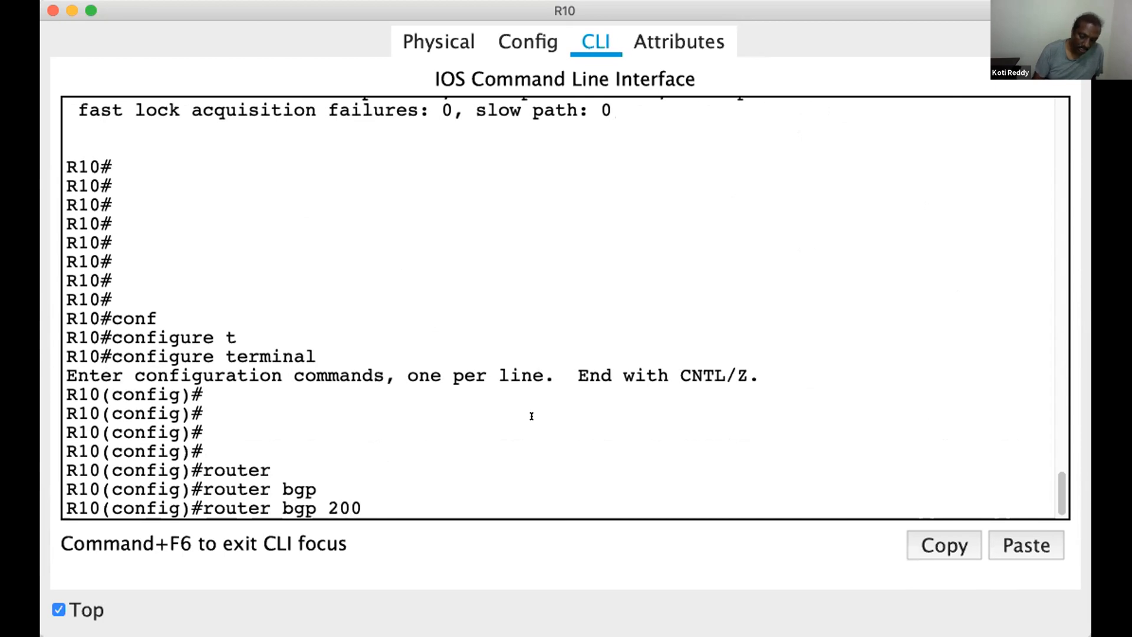
pyautogui.press('Return')
pyautogui.press('Return')
pyautogui.press('Return')
pyautogui.press('Return')
pyautogui.press('Return')
# Add R15 as R10's BGP peer with neighbor 12.0.0.2 remote-as 300
pyautogui.write('nei')
pyautogui.write('12.0.0.')
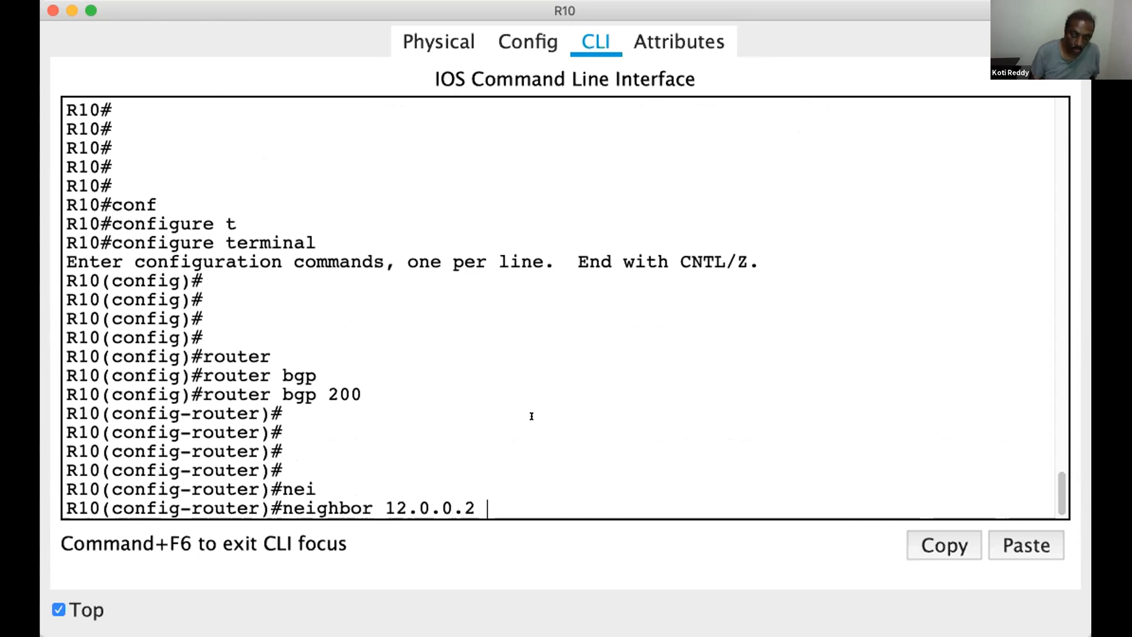
pyautogui.write('2 re')
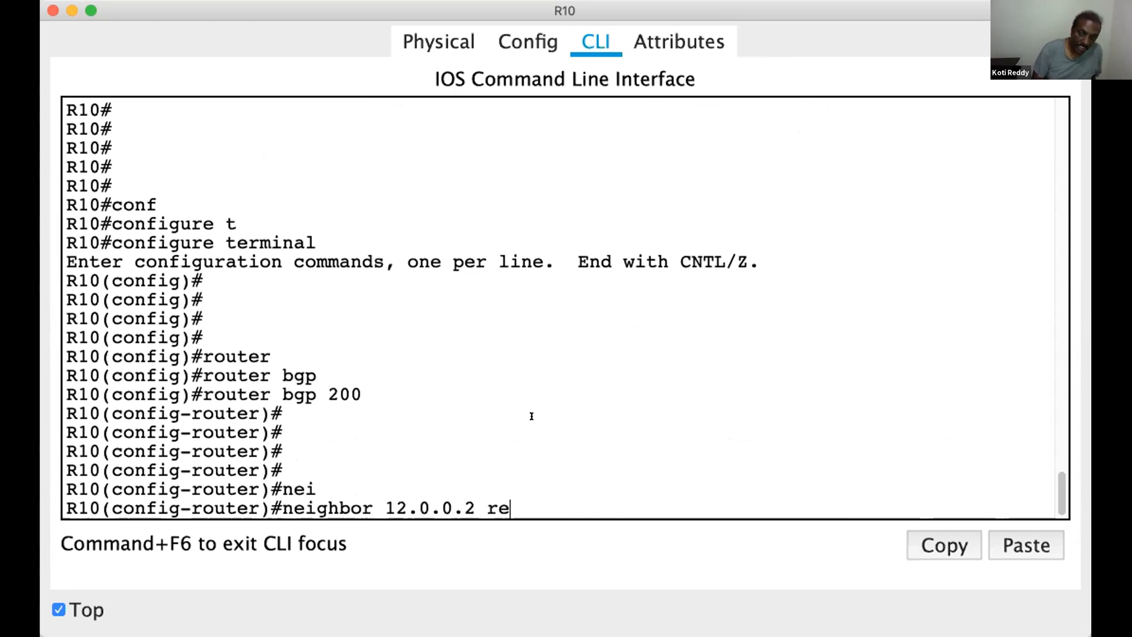
pyautogui.press('Tab')
pyautogui.write('300')
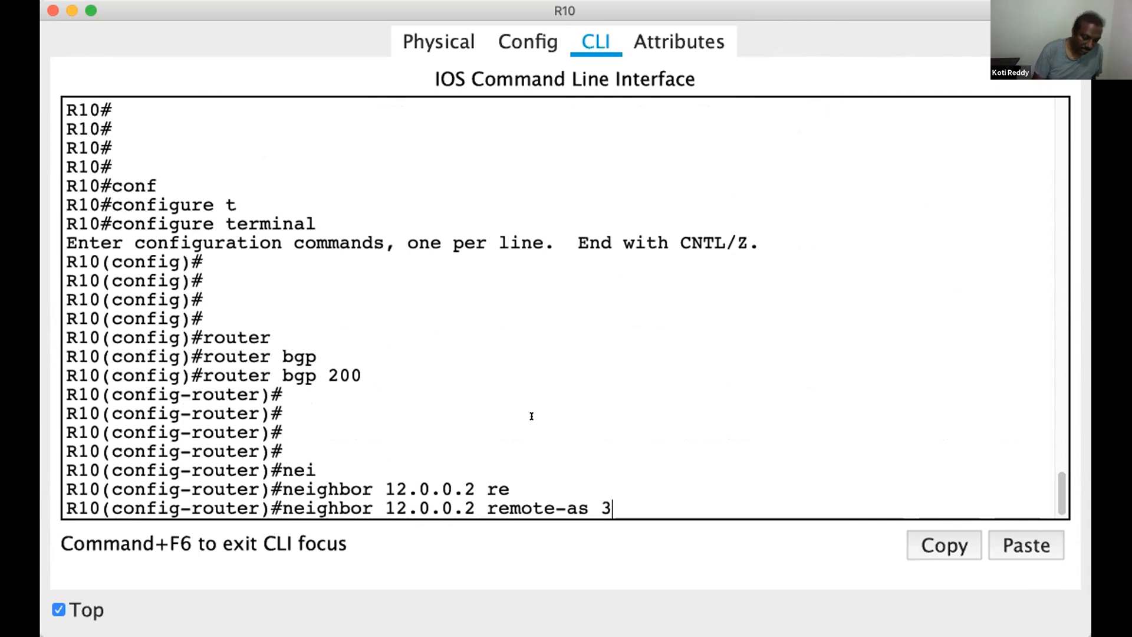
pyautogui.press('Return')
pyautogui.press('Return')
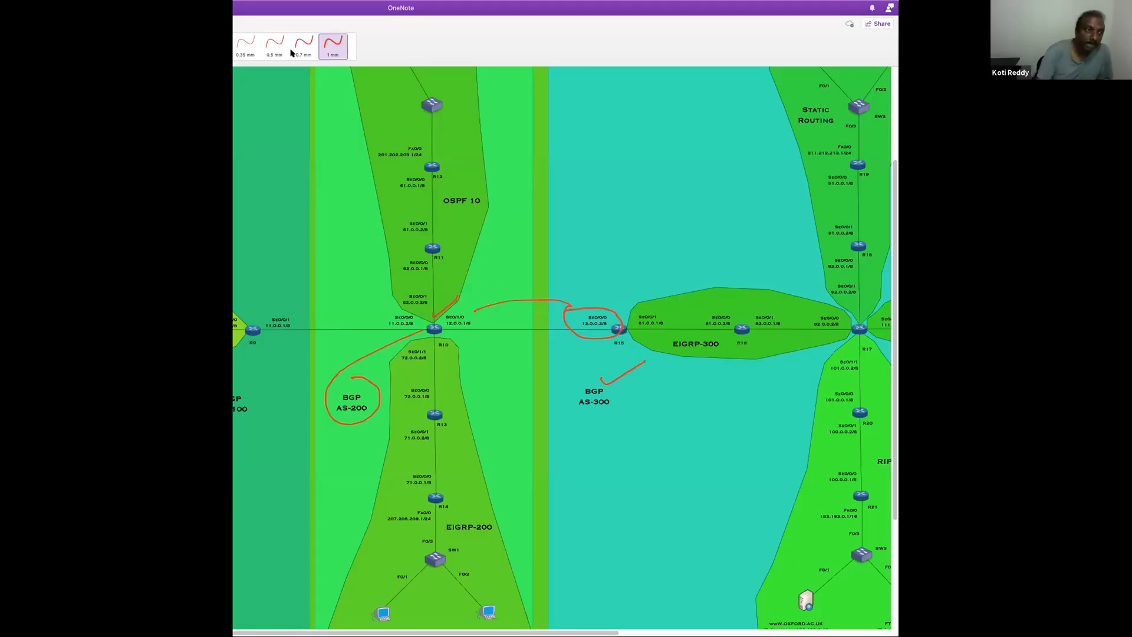
# In the OneNote diagram, use the blue pen to tick R15, circle BGP AS-300, and link R15 to R10's circled 12.0.0.1 address
pyautogui.moveTo(339, 8); pyautogui.dragTo(362, 35)
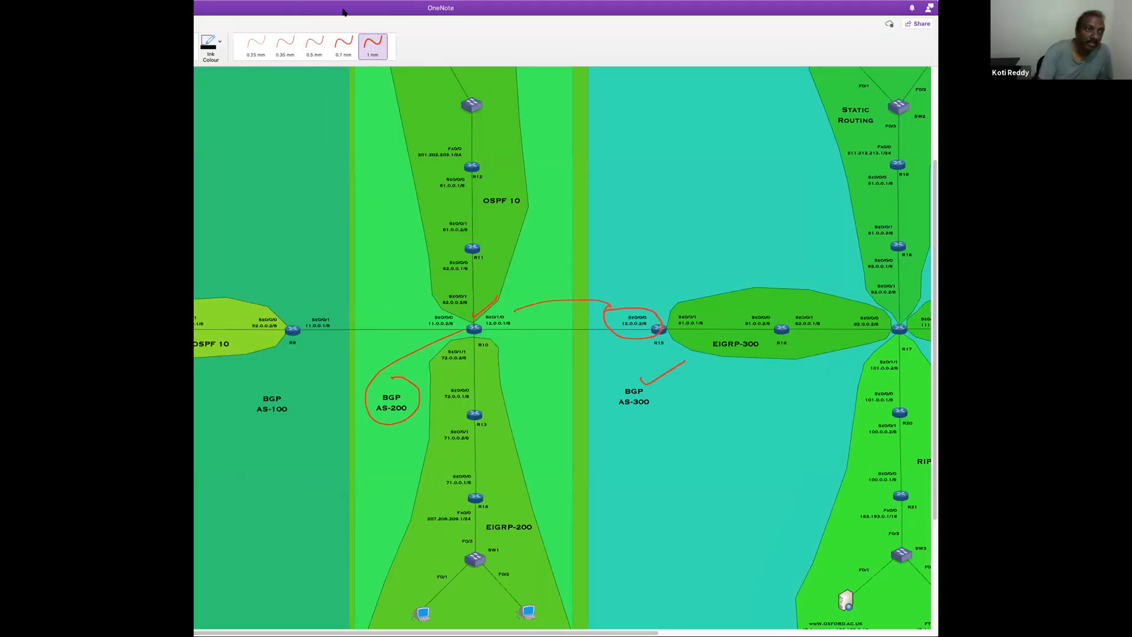
pyautogui.click(190, 50)
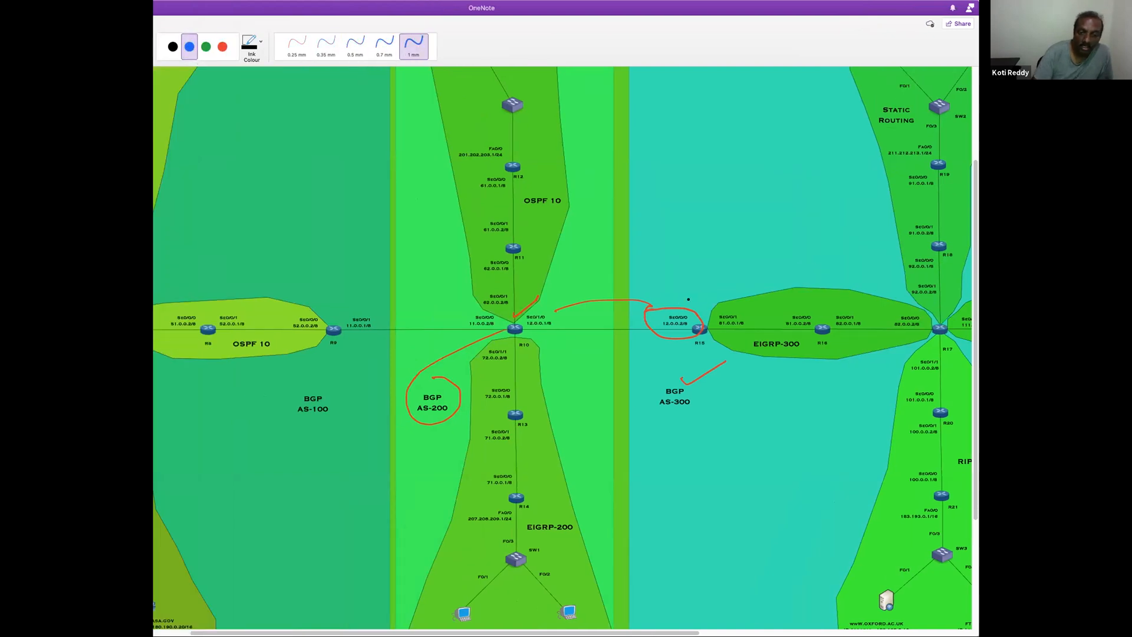
pyautogui.moveTo(689, 294); pyautogui.dragTo(725, 279)
pyautogui.moveTo(686, 368)
pyautogui.mouseDown()
pyautogui.moveTo(686, 424)
pyautogui.moveTo(724, 370)
pyautogui.mouseUp()
pyautogui.moveTo(682, 308)
pyautogui.mouseDown()
pyautogui.moveTo(628, 270)
pyautogui.moveTo(546, 283)
pyautogui.mouseUp()
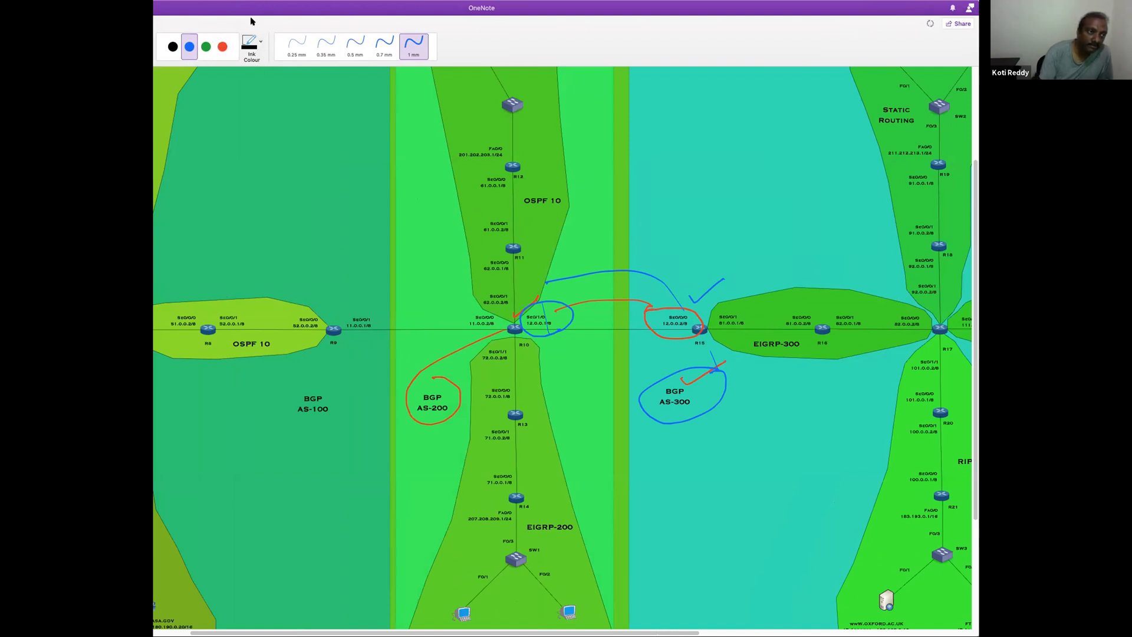
# Erase the circles over the R10–R15 link addresses and draw new 1 mm blue marks towards 12.0.0.1 and around BGP AS-200
pyautogui.moveTo(252, 12); pyautogui.dragTo(220, 13)
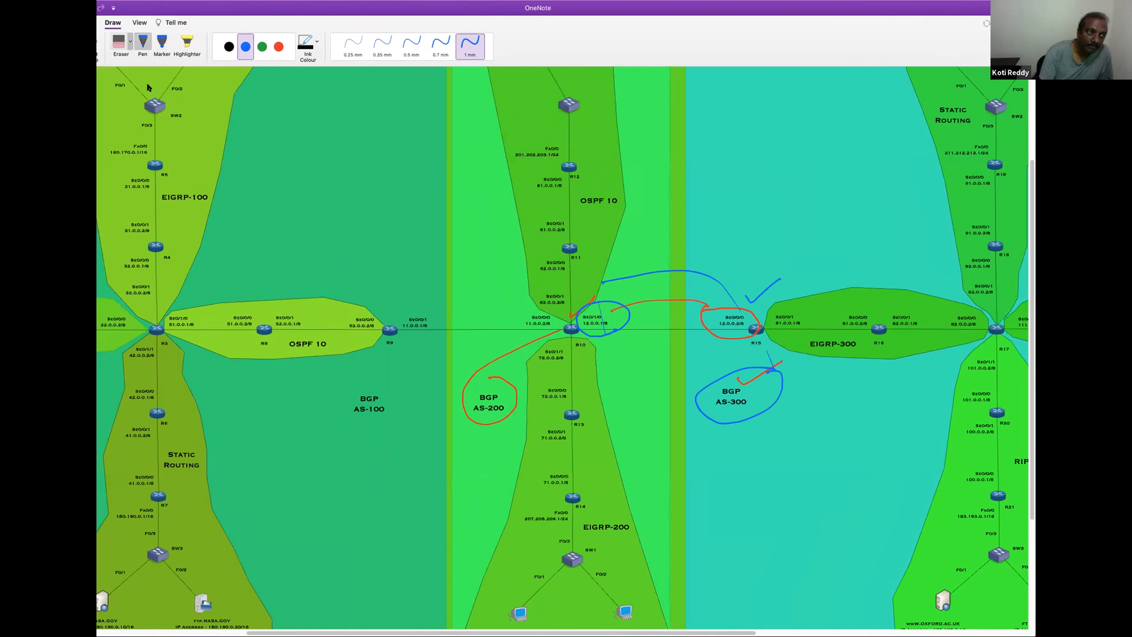
pyautogui.moveTo(609, 318); pyautogui.dragTo(761, 323)
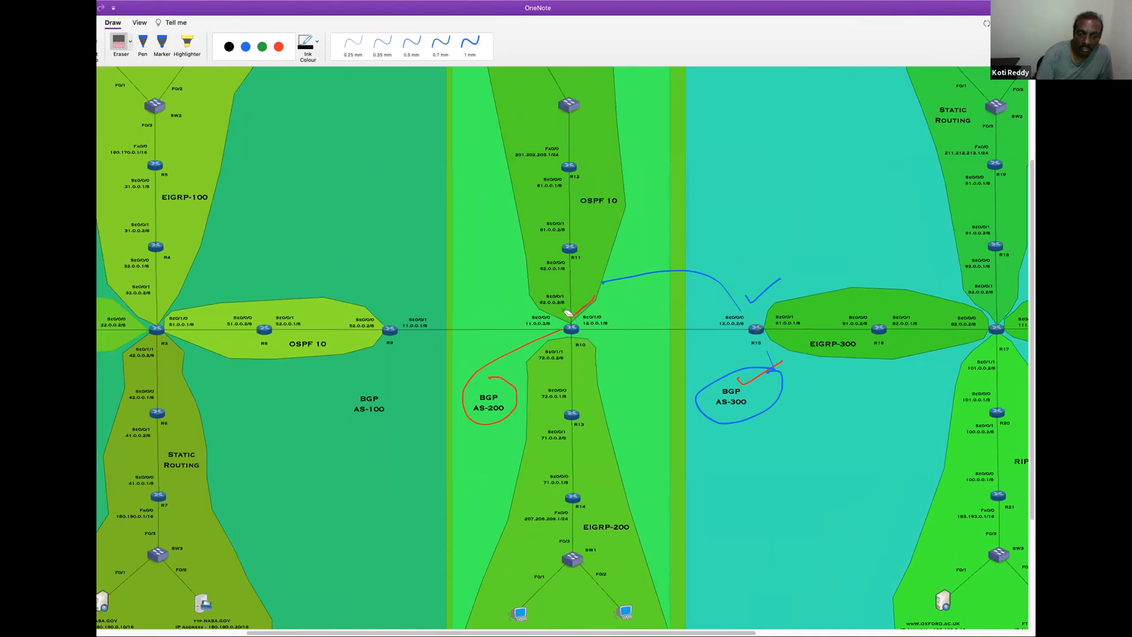
pyautogui.click(246, 47)
pyautogui.click(470, 43)
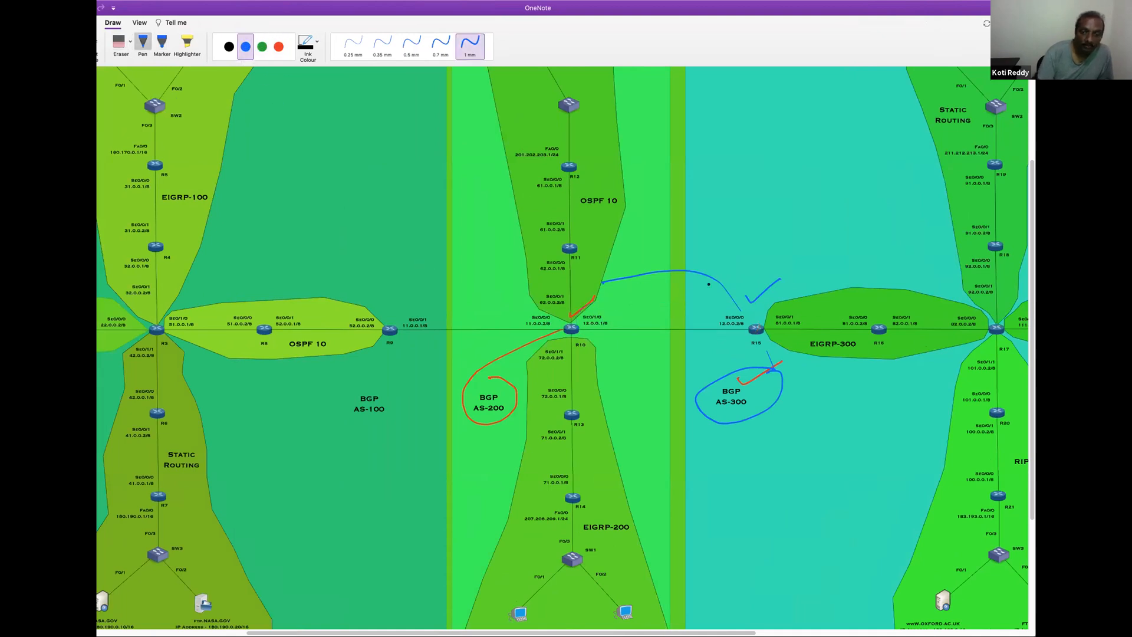
pyautogui.moveTo(723, 305); pyautogui.dragTo(630, 312)
pyautogui.moveTo(502, 393); pyautogui.dragTo(518, 386)
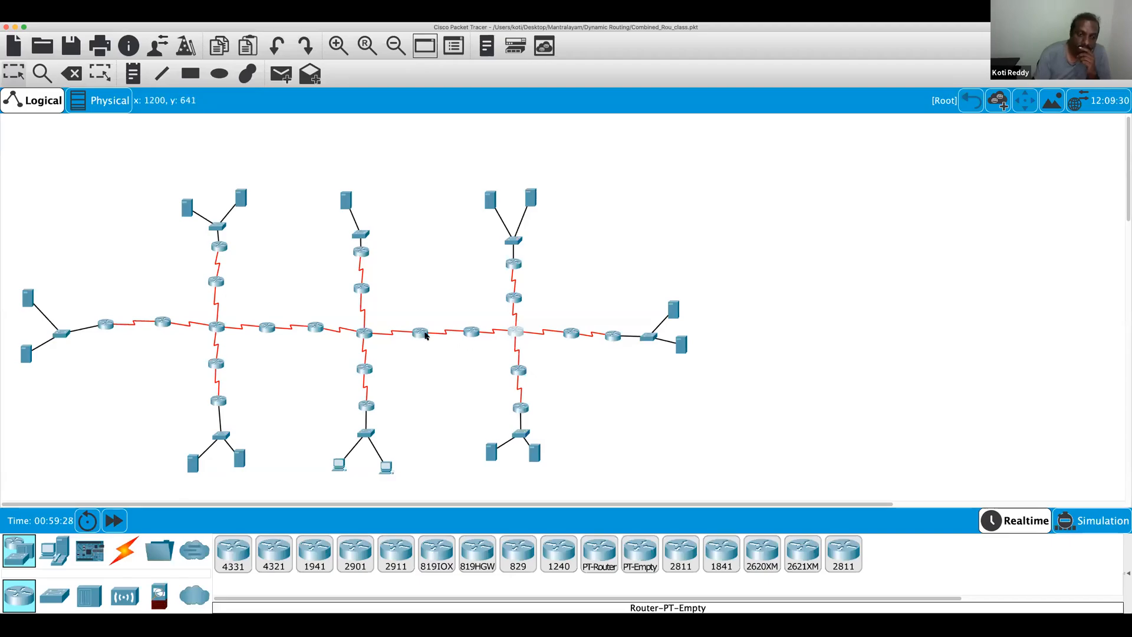
# Switch to Packet Tracer and bring up router R15's CLI prompt
pyautogui.click(422, 333)
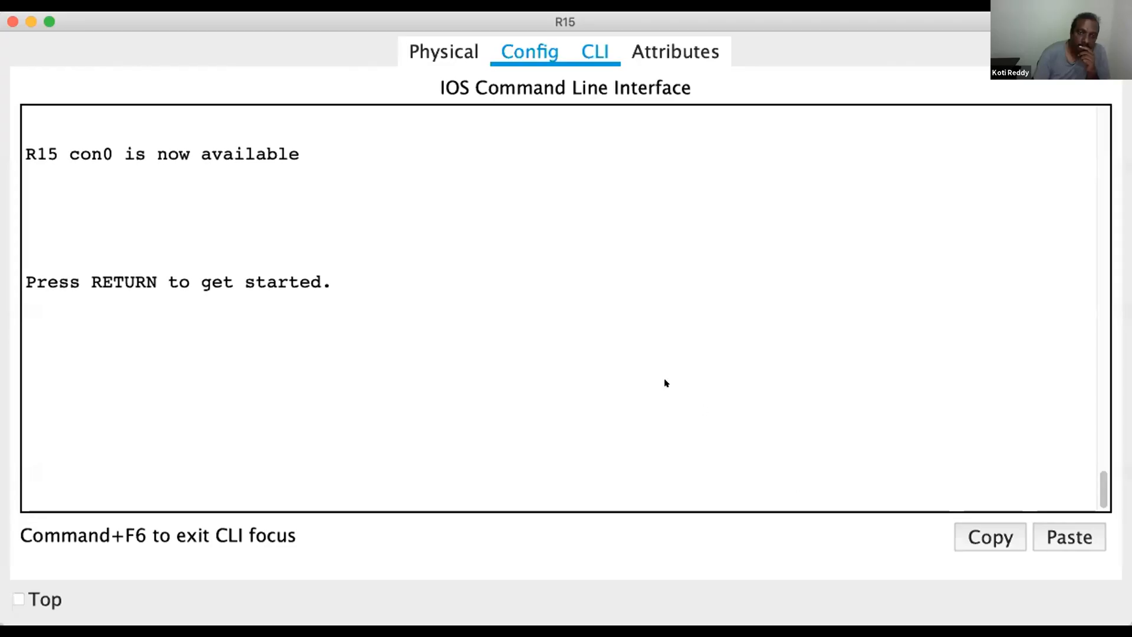
pyautogui.click(661, 383)
pyautogui.press('Return')
# Enter privileged EXEC mode on R15 with the en command
pyautogui.press('Return')
pyautogui.press('Return')
pyautogui.press('Return')
pyautogui.press('Return')
pyautogui.press('Return')
pyautogui.write('enm')
pyautogui.press('BackSpace')
pyautogui.press('BackSpace')
pyautogui.press('BackSpace')
pyautogui.write('en')
pyautogui.press('Return')
pyautogui.press('Return')
pyautogui.press('Return')
pyautogui.press('Return')
pyautogui.press('Return')
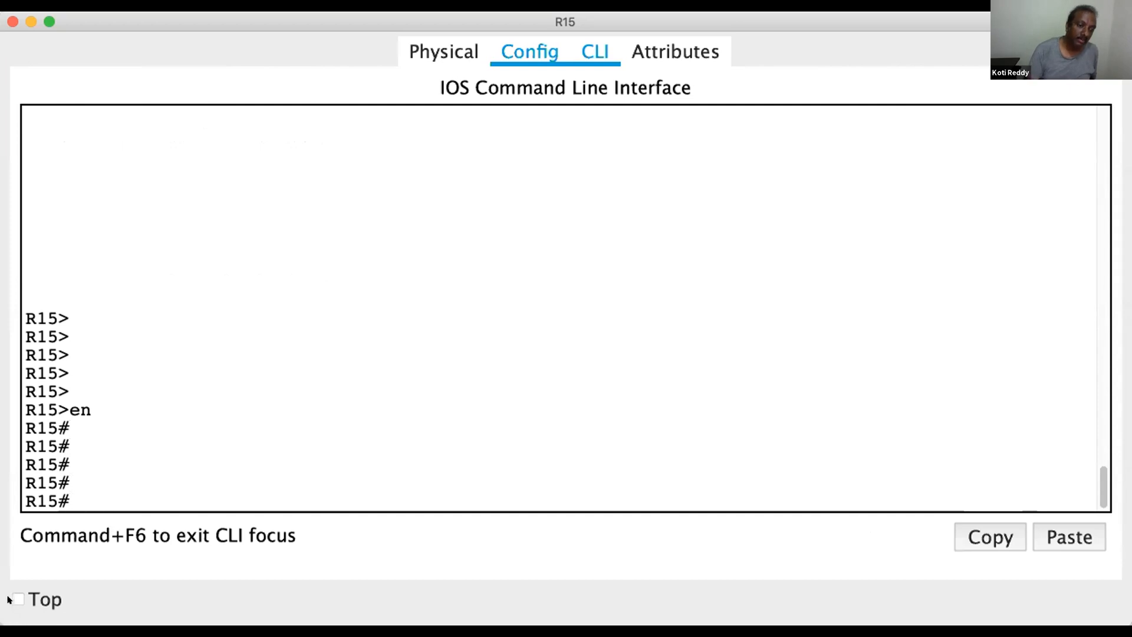
# Set the R15 window to stay on top of the other windows
pyautogui.click(19, 599)
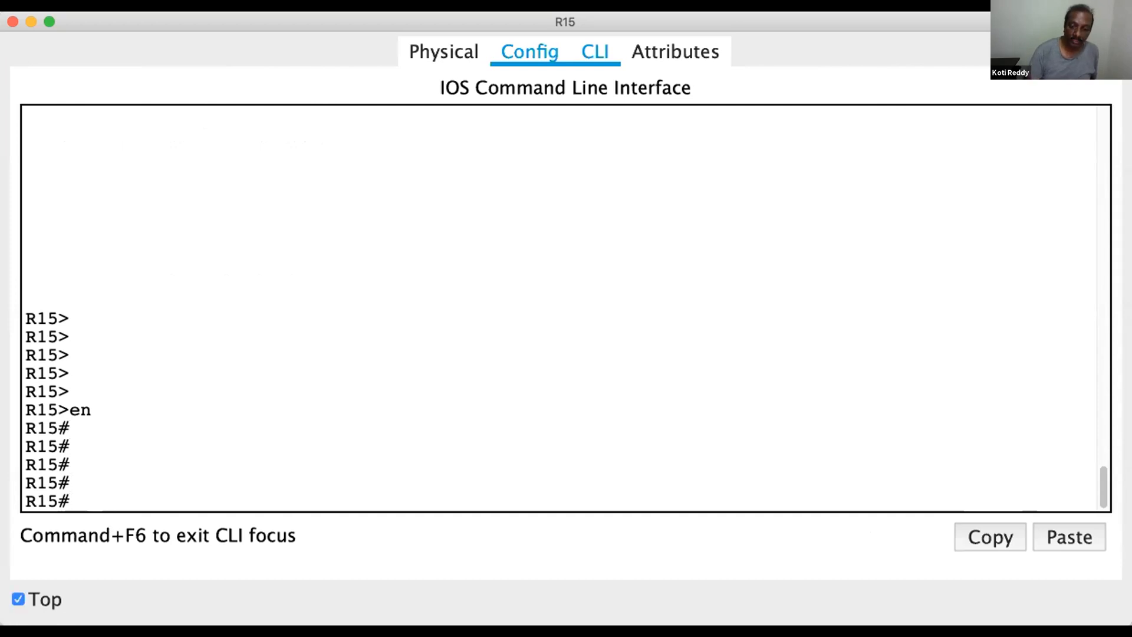
pyautogui.click(604, 29)
pyautogui.click(648, 17)
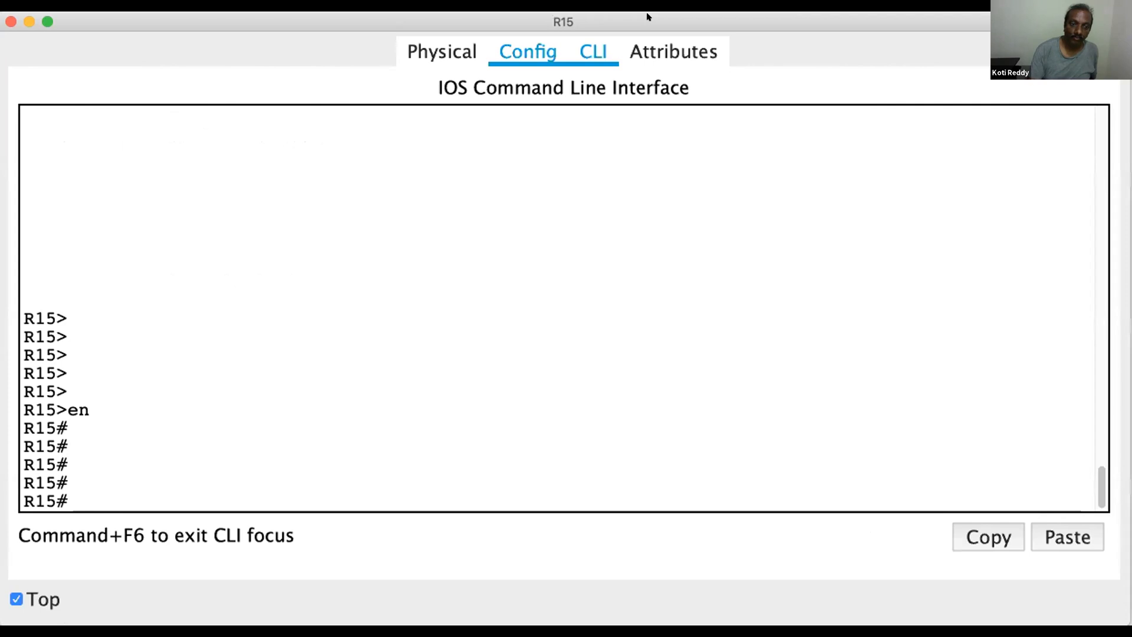
pyautogui.click(444, 32)
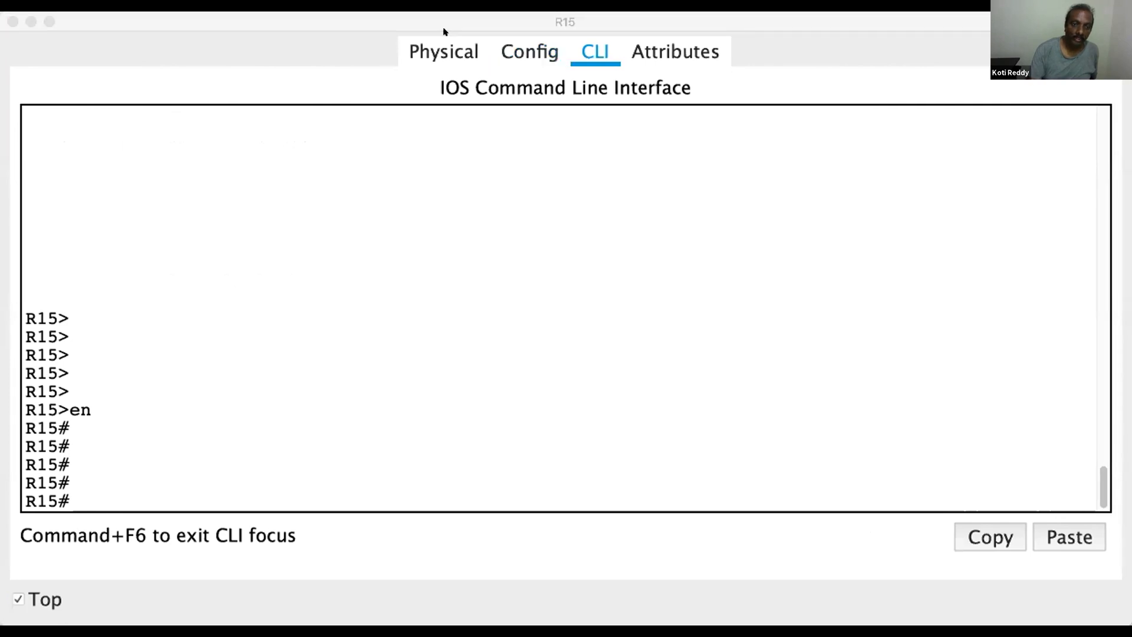
# Enter global configuration mode on R15 with configure terminal
pyautogui.click(295, 167)
pyautogui.write('conf')
pyautogui.press('Tab')
pyautogui.write('t')
pyautogui.press('Tab')
pyautogui.press('Return')
pyautogui.press('Return')
pyautogui.press('Return')
pyautogui.press('Return')
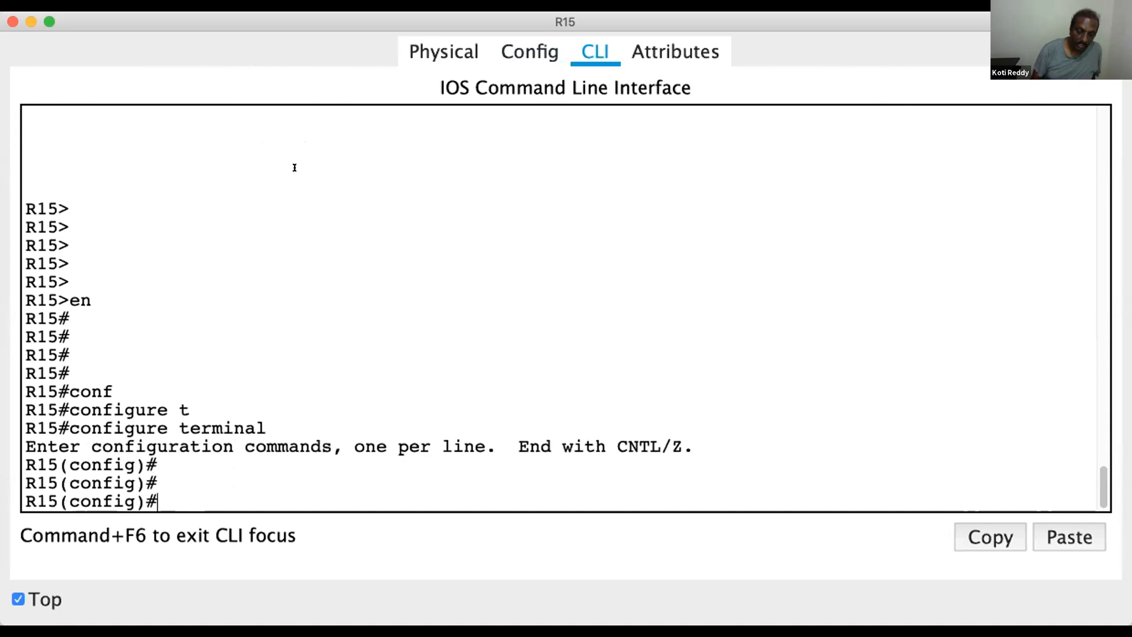
# Open the BGP routing process for AS 300 on R15 with router bgp 300
pyautogui.write('router')
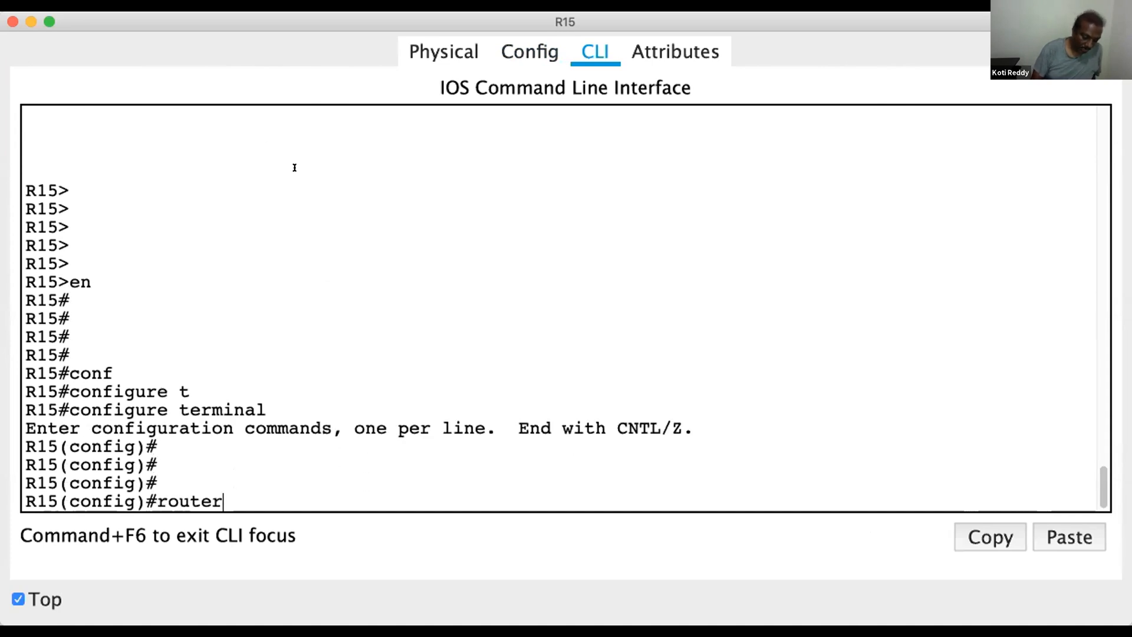
pyautogui.write(' bgp')
pyautogui.press('Tab')
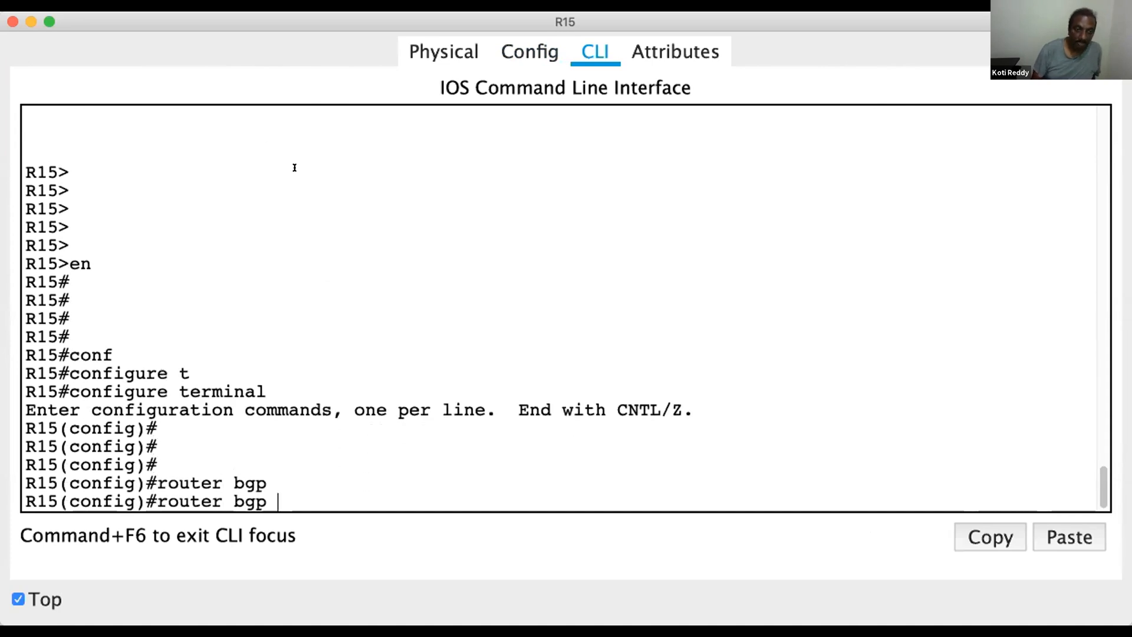
pyautogui.write('300')
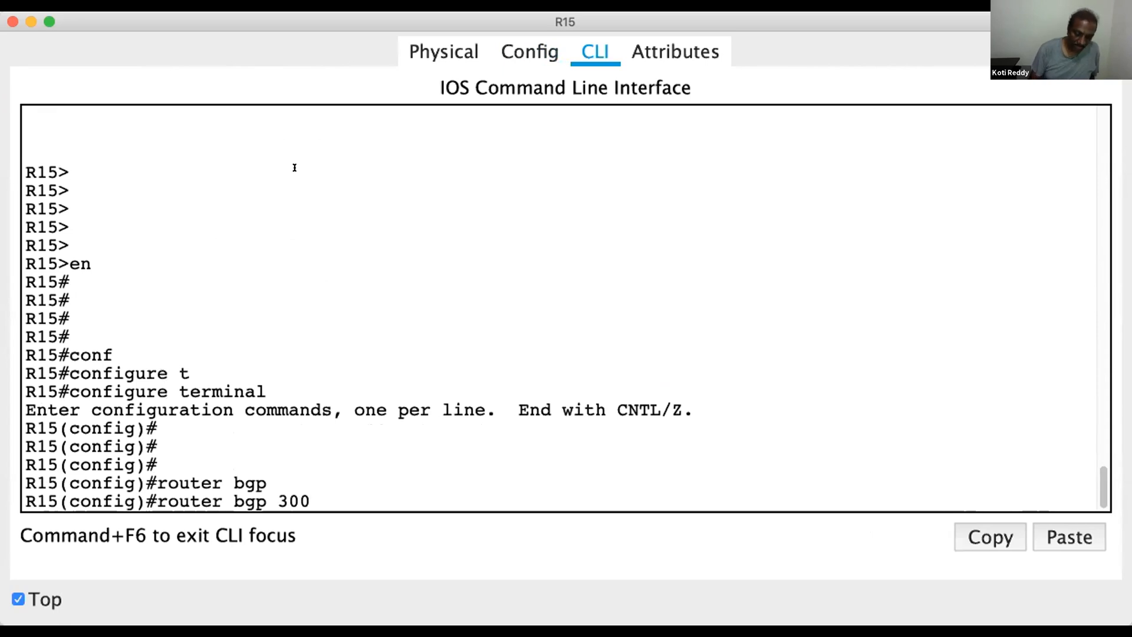
pyautogui.press('Return')
pyautogui.press('Return')
pyautogui.press('Return')
pyautogui.press('Return')
# Add R10 as R15's BGP peer with neighbor 12.0.0.1 remote-as 200
pyautogui.write('nei')
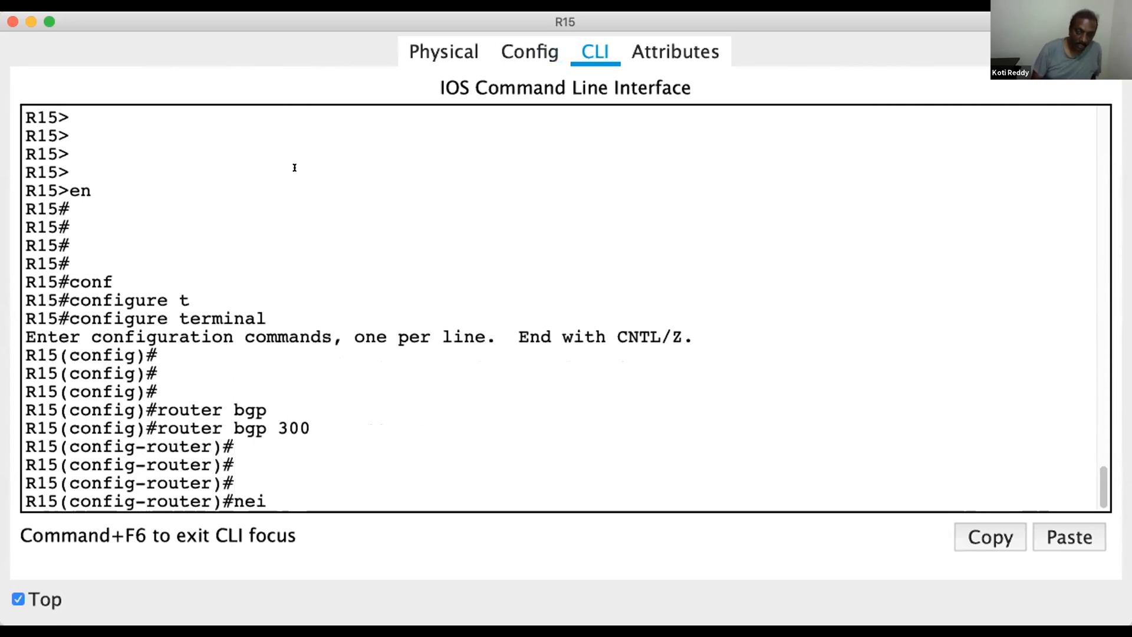
pyautogui.press('Tab')
pyautogui.write('12.0.0.1 ')
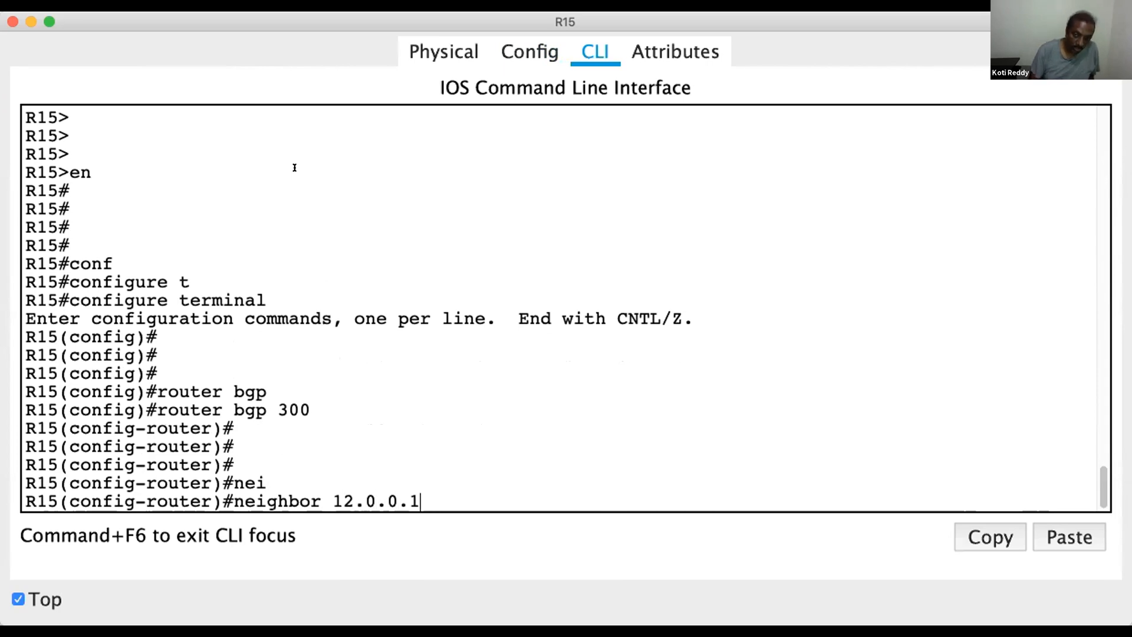
pyautogui.write('re')
pyautogui.press('Tab')
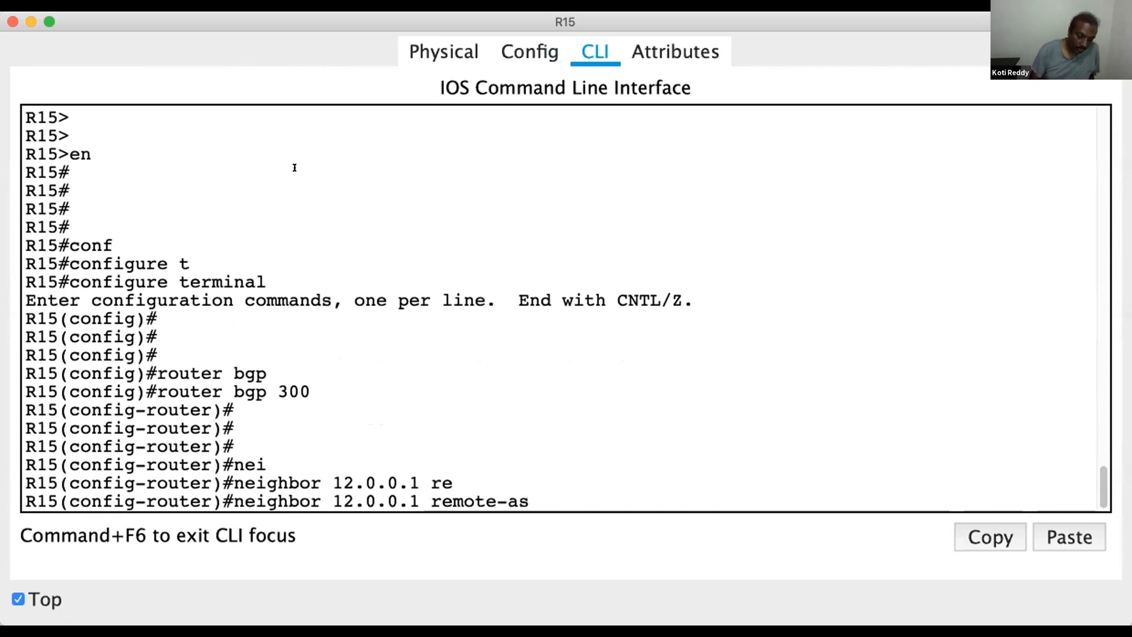
pyautogui.write('20')
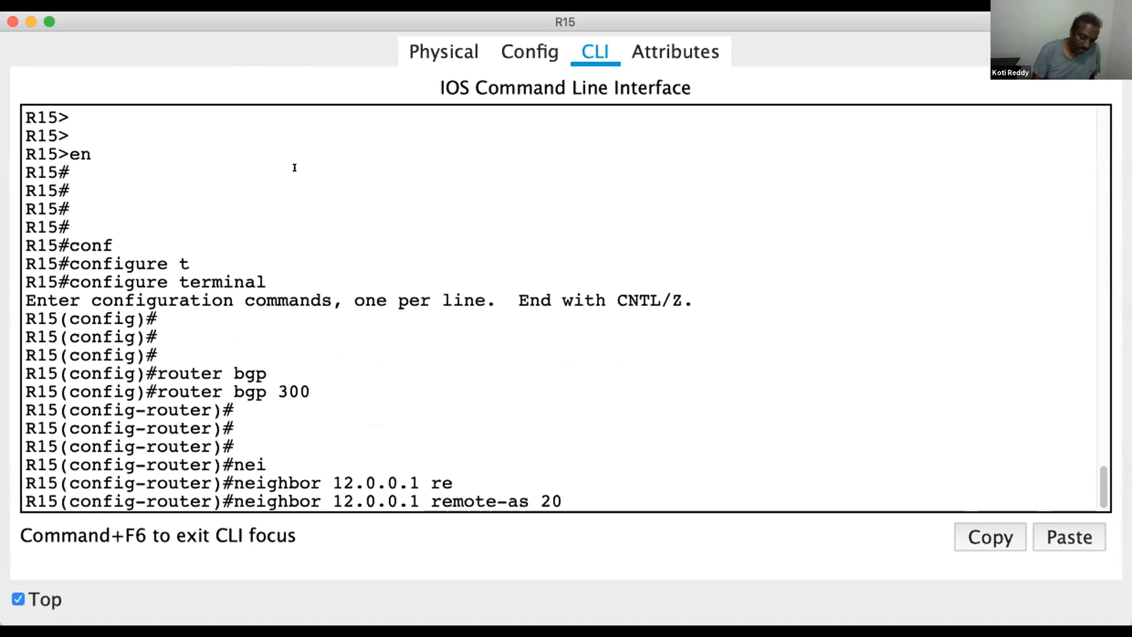
pyautogui.press('Return')
pyautogui.press('Return')
pyautogui.press('Return')
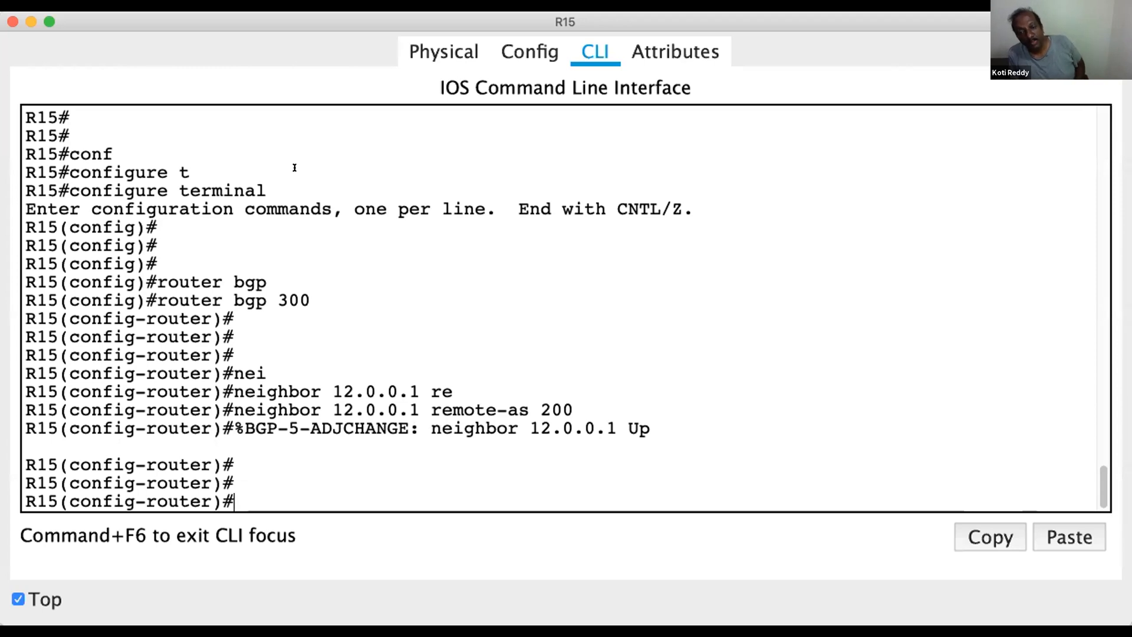
# Leave configuration mode on R15 and review its BGP peer details with show ip bgp neighbors
pyautogui.hotkey('ctrl', 'z')
pyautogui.press('Return')
pyautogui.press('Return')
pyautogui.write('s')
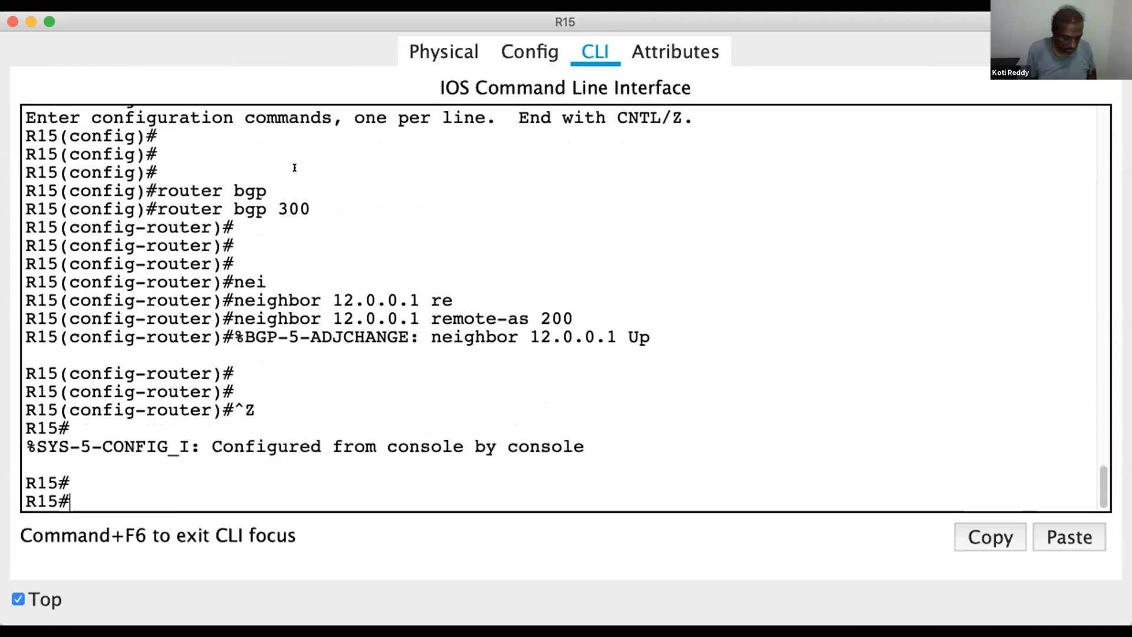
pyautogui.write('how ip bgp')
pyautogui.press('Tab')
pyautogui.write('nei')
pyautogui.press('Tab')
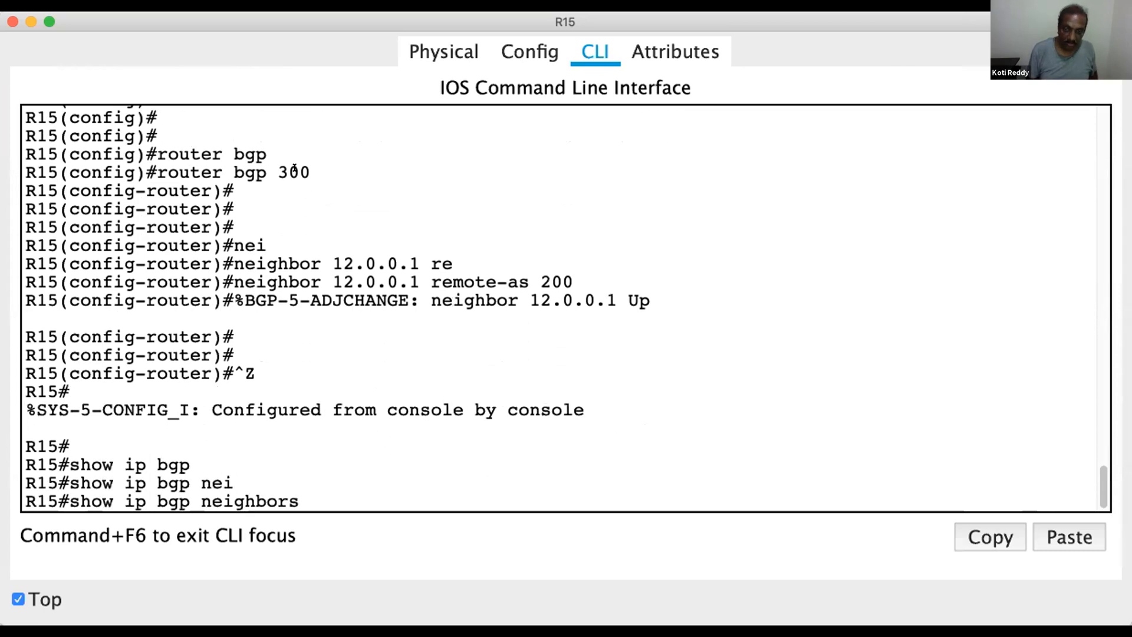
pyautogui.press('Return')
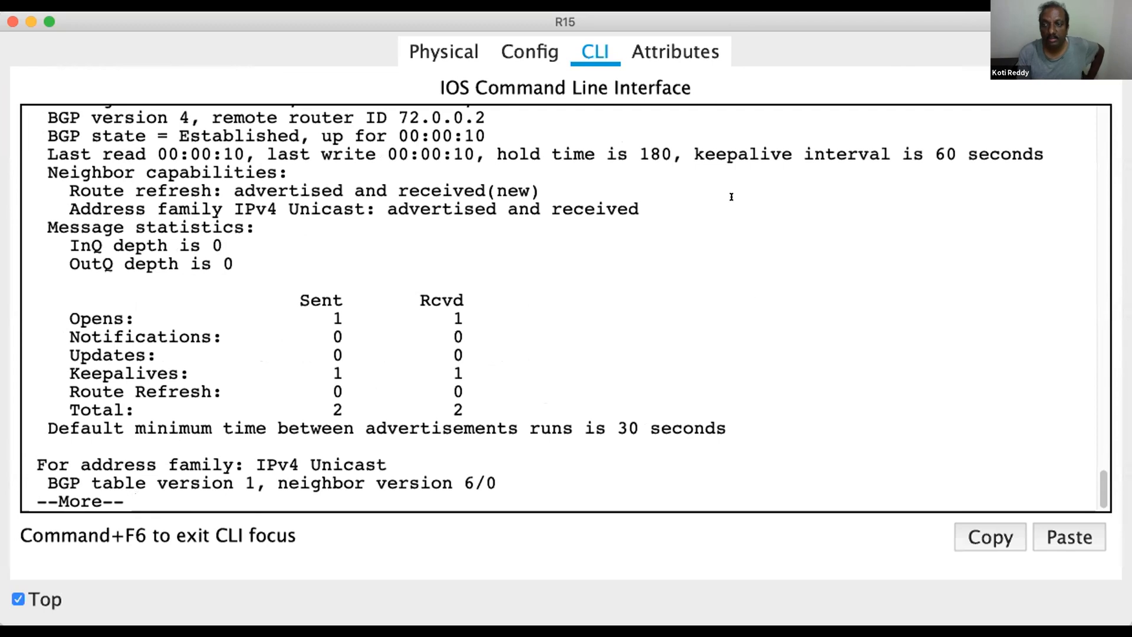
pyautogui.moveTo(1102, 485); pyautogui.dragTo(724, 514)
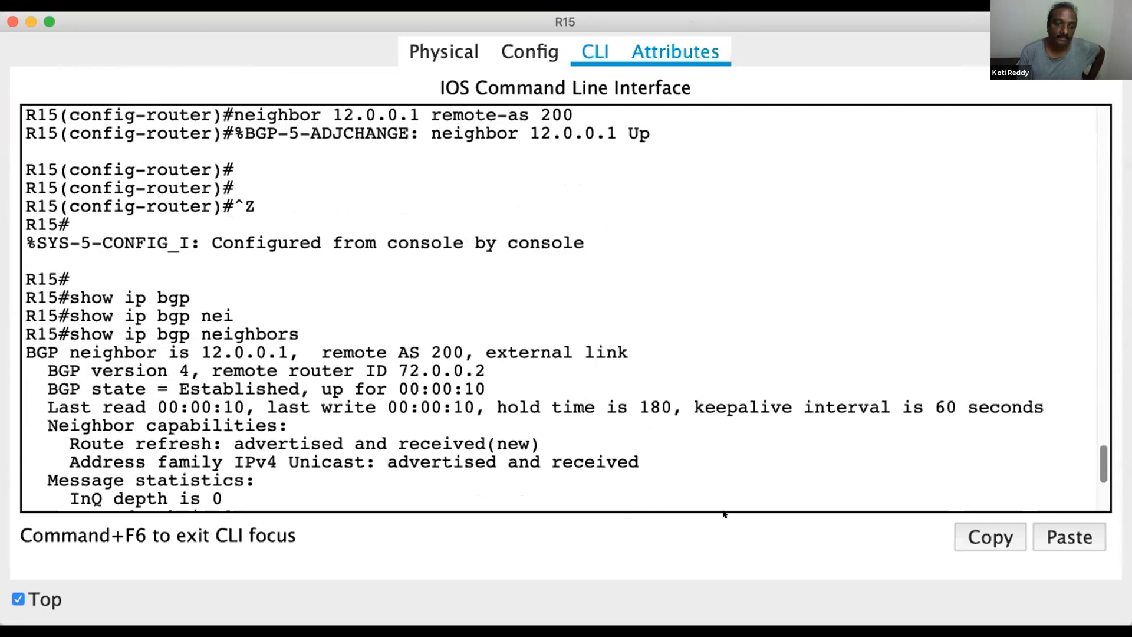
pyautogui.scroll(-5, 725, 513)
pyautogui.moveTo(299, 214); pyautogui.dragTo(8, 167)
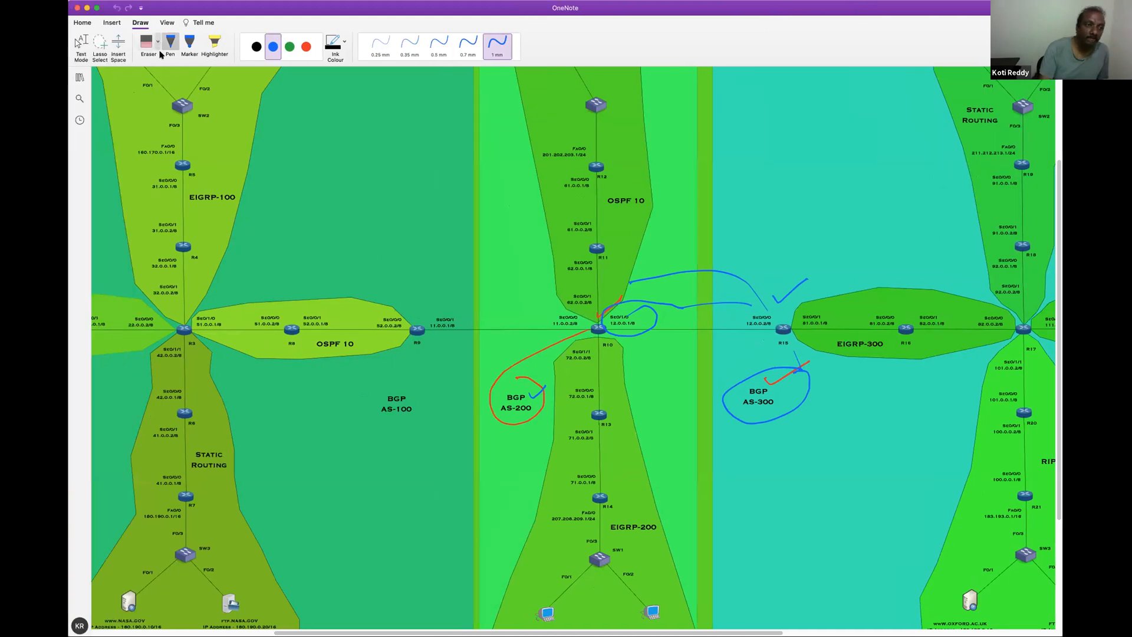
# Switch to the OneNote topology diagram and erase the ink annotations around R10, R15, AS-200 and AS-300
pyautogui.click(146, 42)
pyautogui.moveTo(761, 295)
pyautogui.mouseDown()
pyautogui.moveTo(603, 316)
pyautogui.moveTo(526, 358)
pyautogui.moveTo(612, 373)
pyautogui.mouseUp()
pyautogui.moveTo(783, 345); pyautogui.dragTo(799, 359)
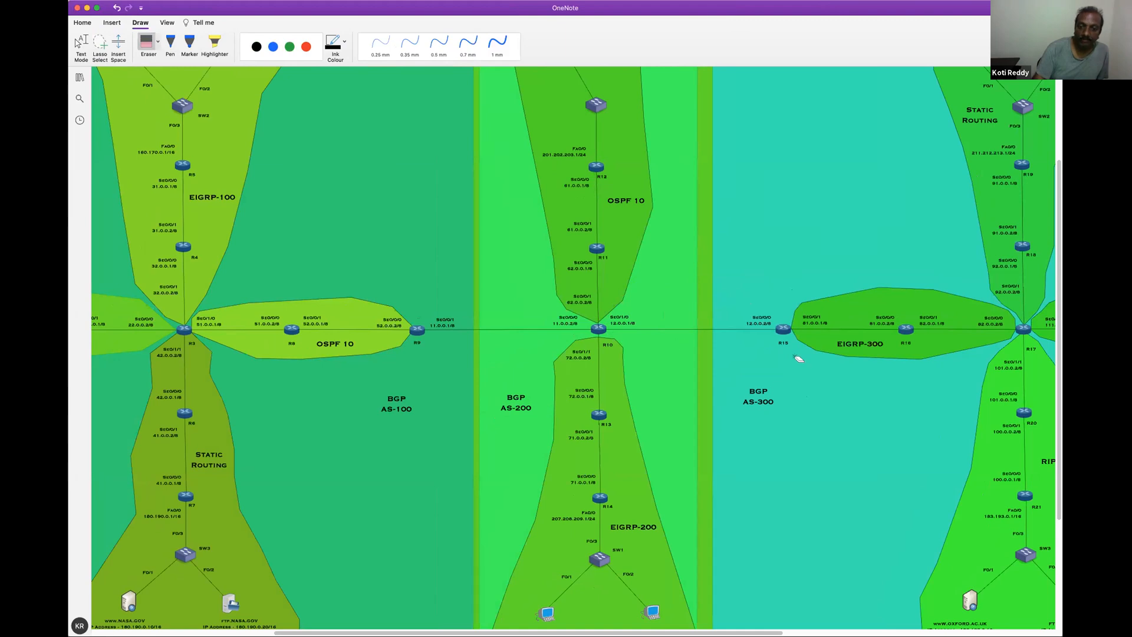
# Circle router R10 on the topology diagram with a red 1 mm pen
pyautogui.scroll(-5, 576, 350)
pyautogui.hscroll(-5, 783, 442)
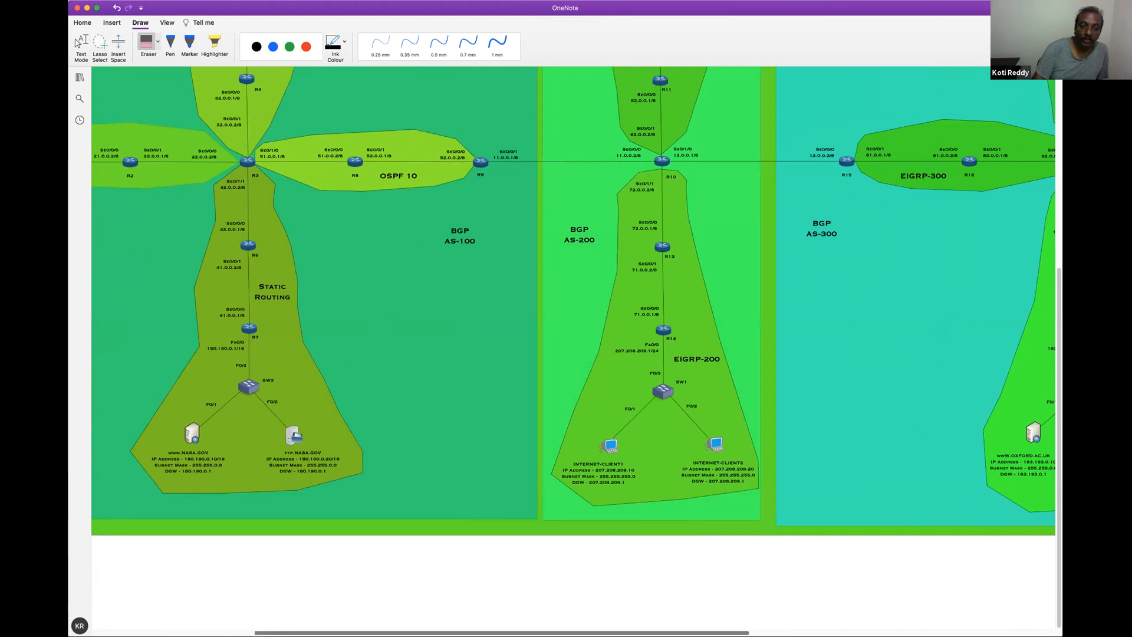
pyautogui.scroll(4, 611, 551)
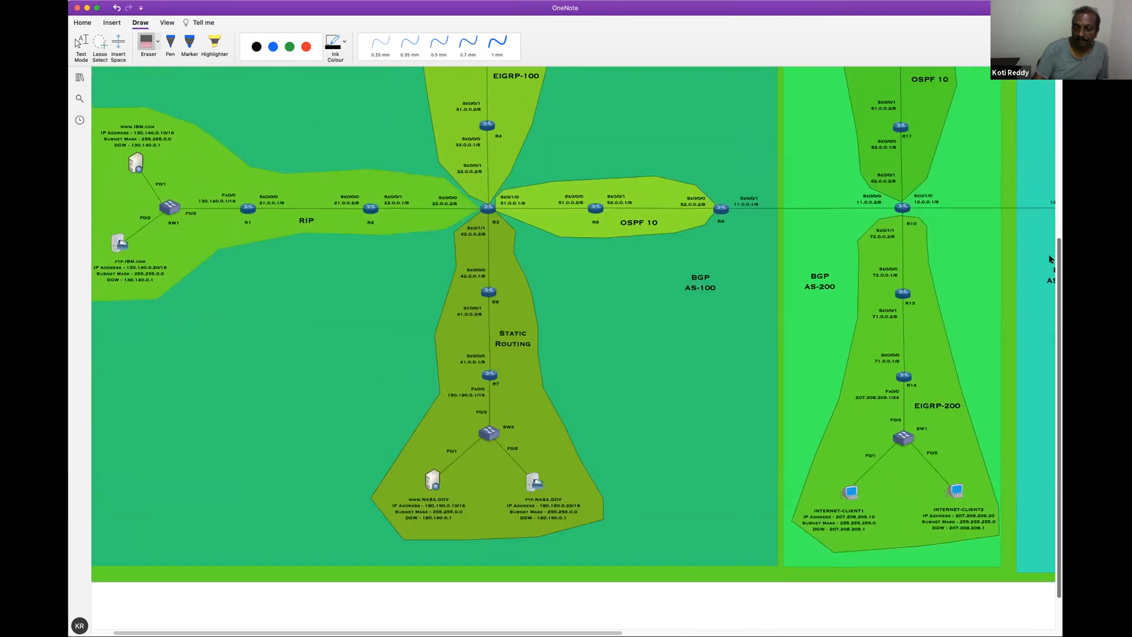
pyautogui.hscroll(3, 568, 429)
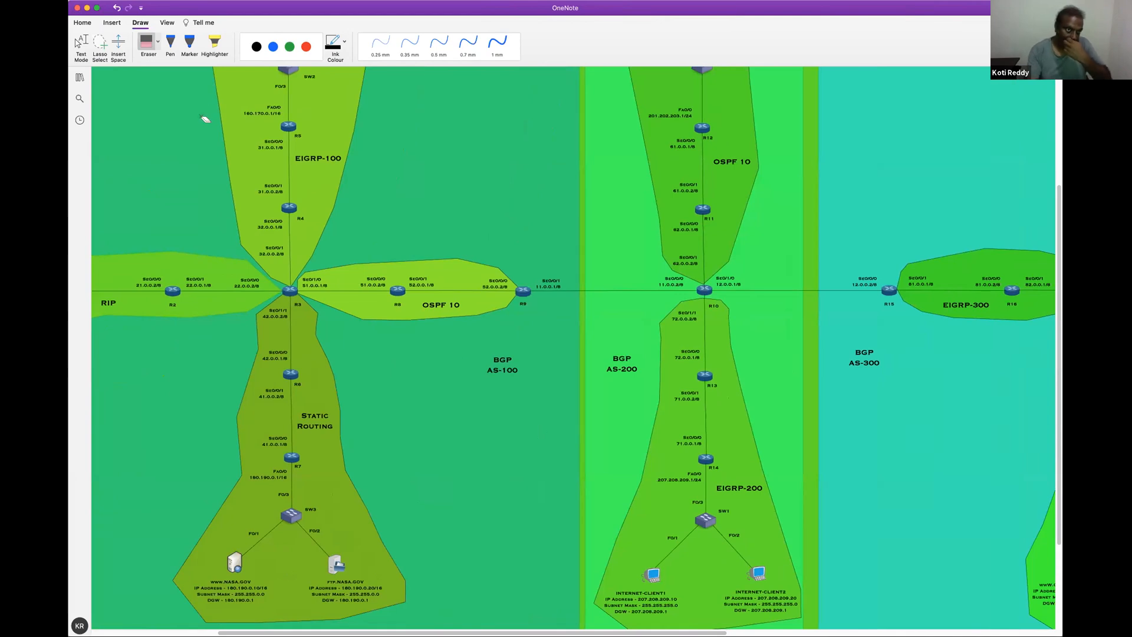
pyautogui.click(306, 46)
pyautogui.click(498, 44)
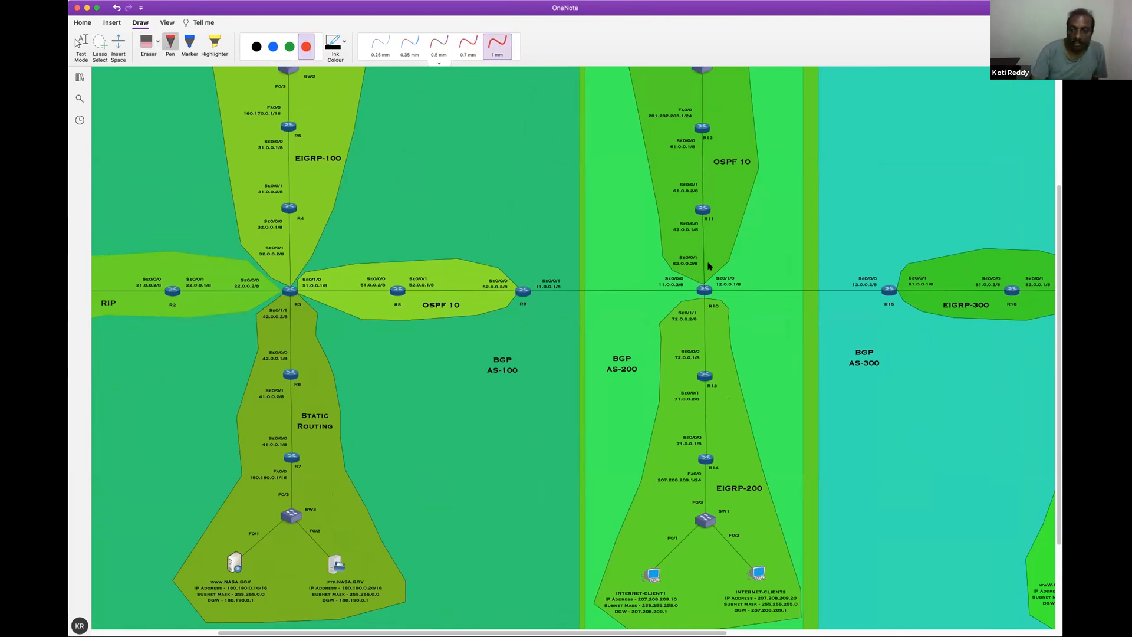
pyautogui.moveTo(706, 273)
pyautogui.mouseDown()
pyautogui.moveTo(692, 297)
pyautogui.moveTo(721, 310)
pyautogui.moveTo(700, 273)
pyautogui.mouseUp()
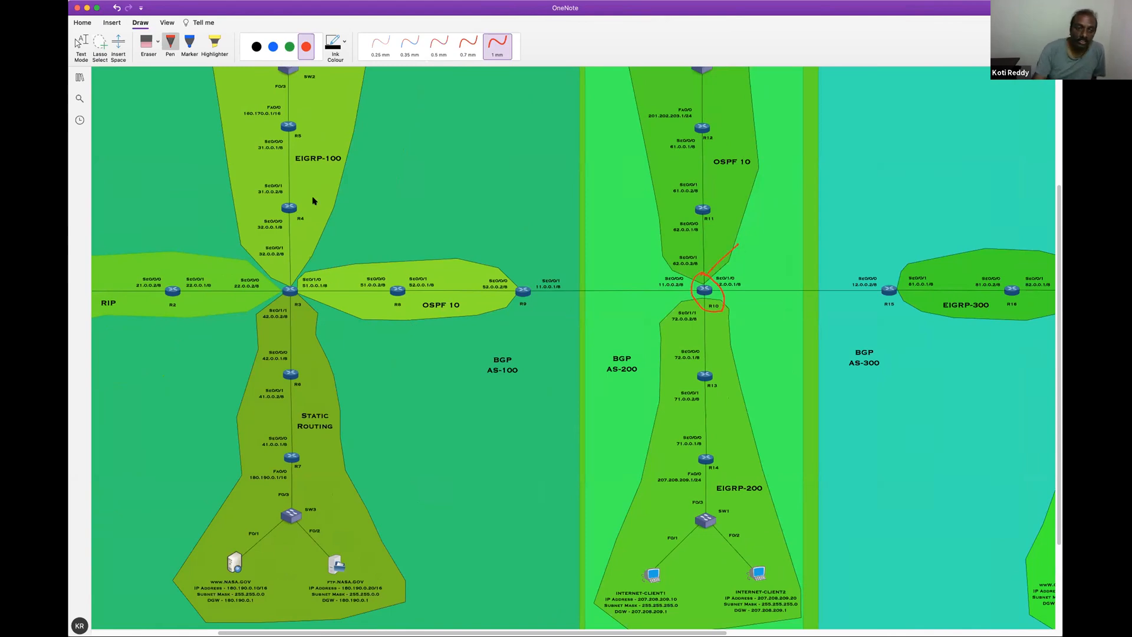
# Mark the RIP, EIGRP-100 and Static Routing areas of AS-100 with red pen strokes
pyautogui.hscroll(-3, 176, 308)
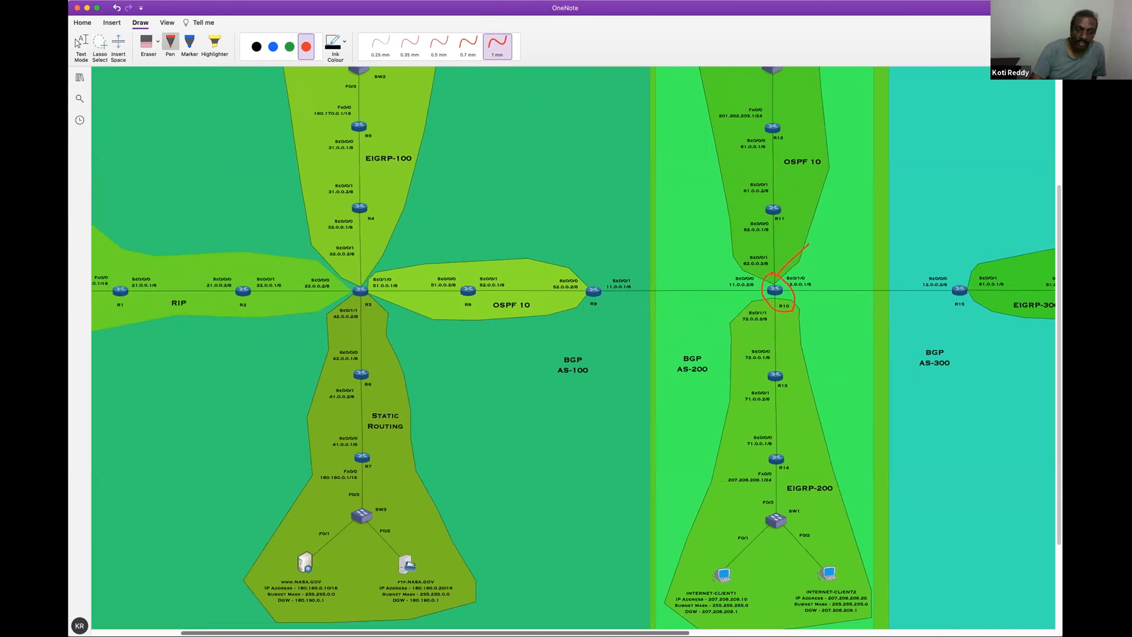
pyautogui.moveTo(198, 334); pyautogui.dragTo(199, 333)
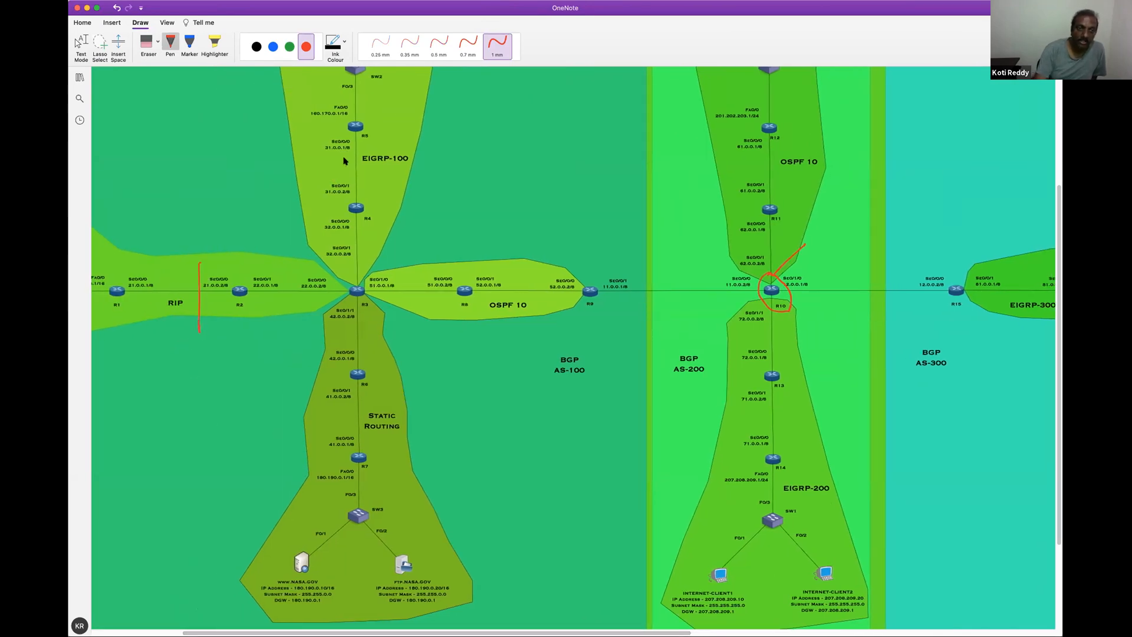
pyautogui.moveTo(334, 158); pyautogui.dragTo(401, 142)
pyautogui.moveTo(341, 410); pyautogui.dragTo(404, 386)
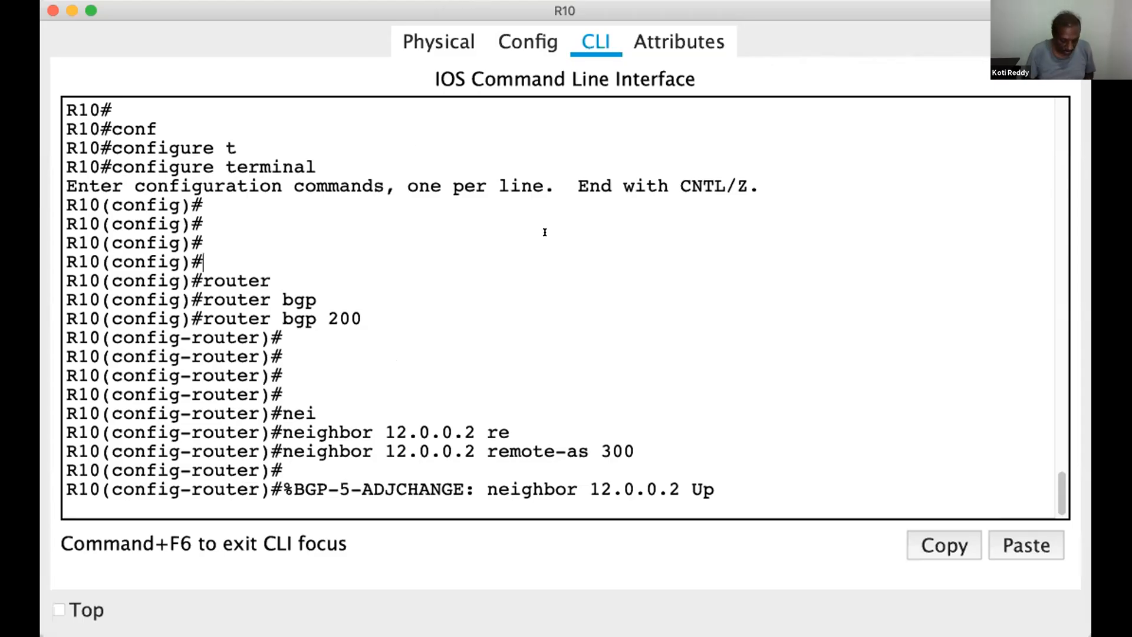
# Switch to R10's command line, leave configuration mode and display the routing table with show ip route
pyautogui.hotkey('ctrl', 'z')
pyautogui.press('Return')
pyautogui.press('Return')
pyautogui.press('Return')
pyautogui.press('Return')
pyautogui.press('Return')
pyautogui.write('show ip rout')
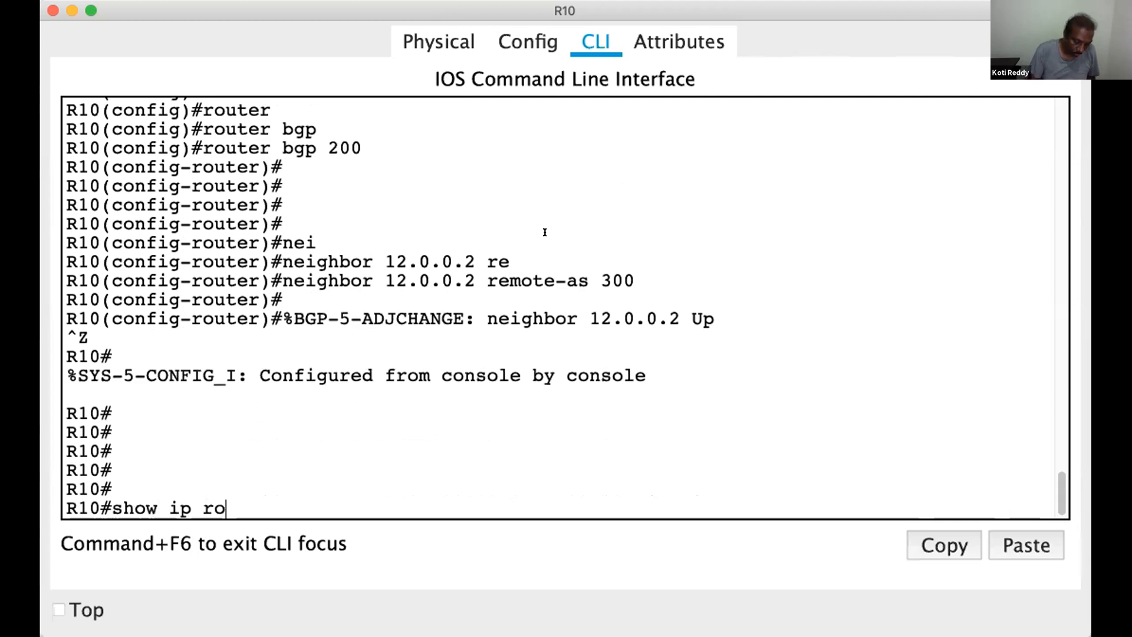
pyautogui.press('Return')
pyautogui.press('Return')
pyautogui.press('Return')
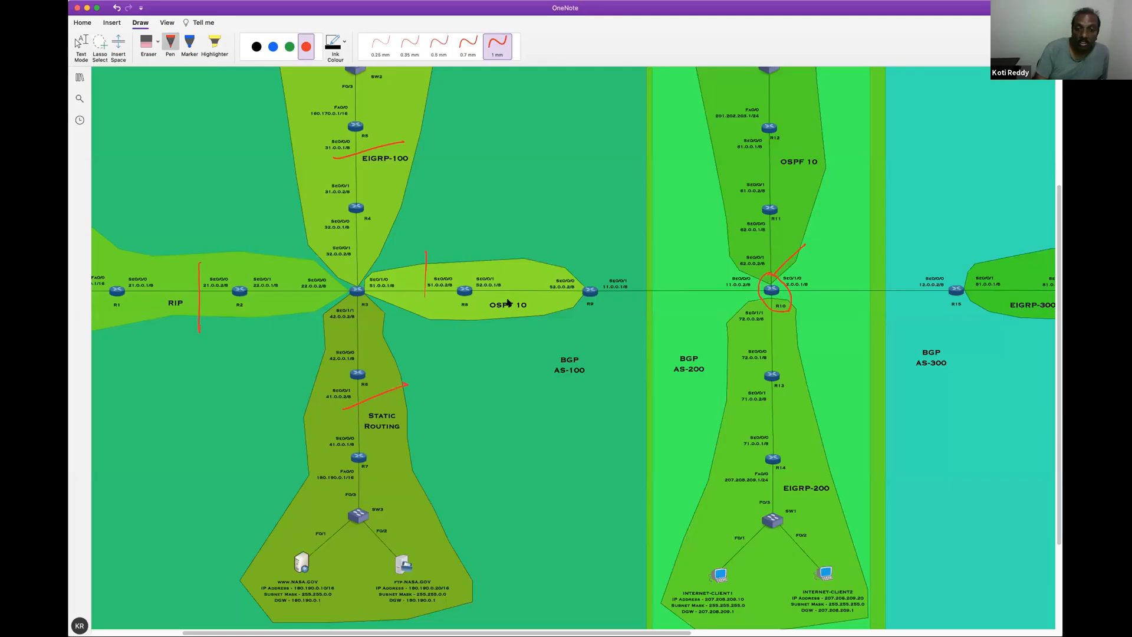
# On the OneNote diagram, mark R9 in red and draw lines from the other AS-100 areas into the OSPF 10 area
pyautogui.moveTo(578, 265); pyautogui.dragTo(614, 244)
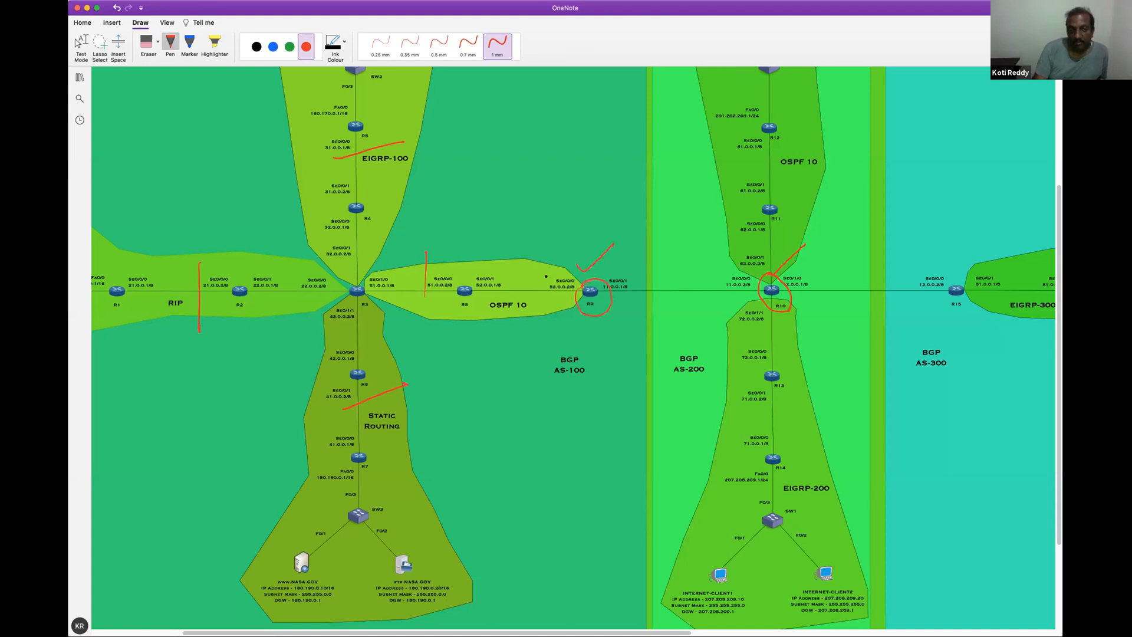
pyautogui.moveTo(577, 206); pyautogui.dragTo(594, 244)
pyautogui.moveTo(367, 224); pyautogui.dragTo(528, 271)
pyautogui.moveTo(386, 307); pyautogui.dragTo(476, 299)
pyautogui.moveTo(345, 384); pyautogui.dragTo(528, 302)
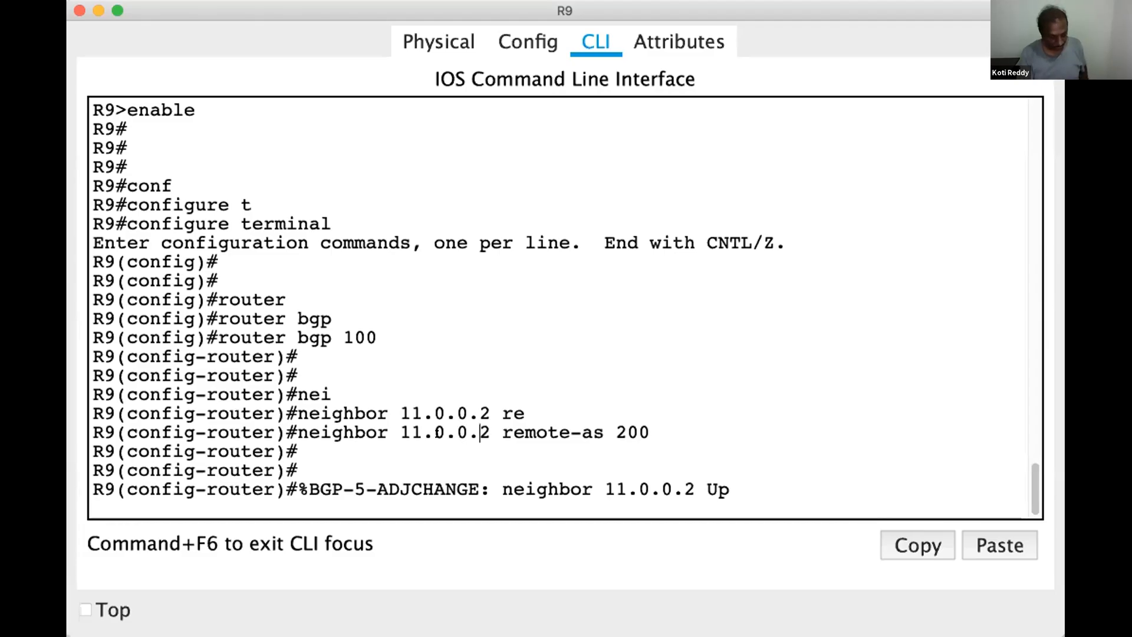
# Switch to R9's command line, leave configuration mode and display the full routing table with show ip route
pyautogui.hotkey('ctrl', 'z')
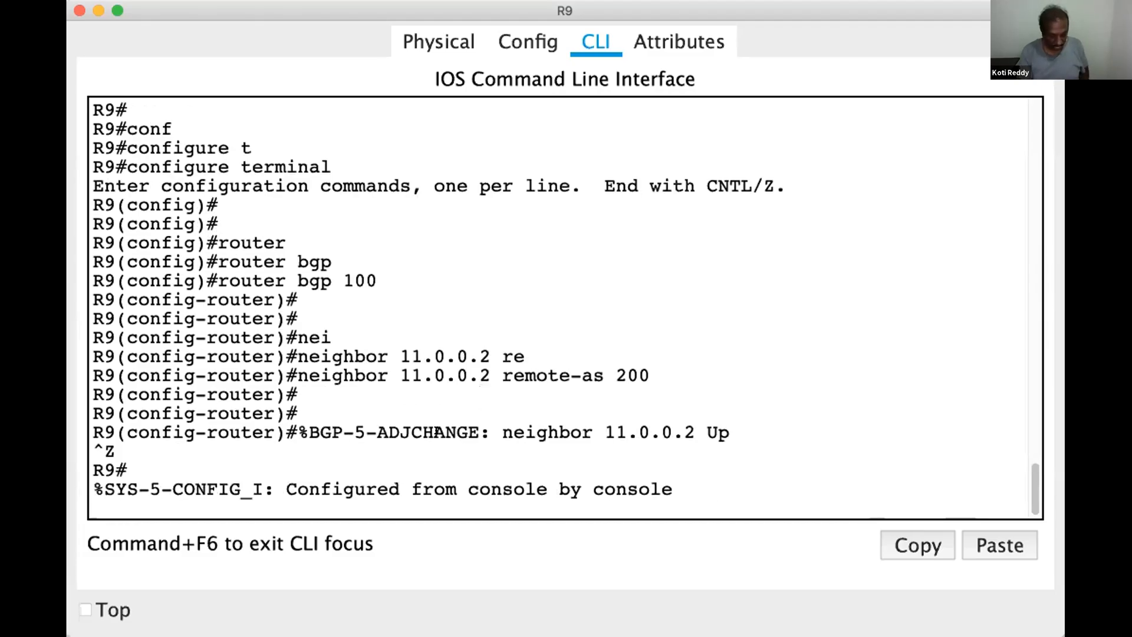
pyautogui.press('Return')
pyautogui.press('Return')
pyautogui.press('Return')
pyautogui.press('Return')
pyautogui.press('Return')
pyautogui.write('sh')
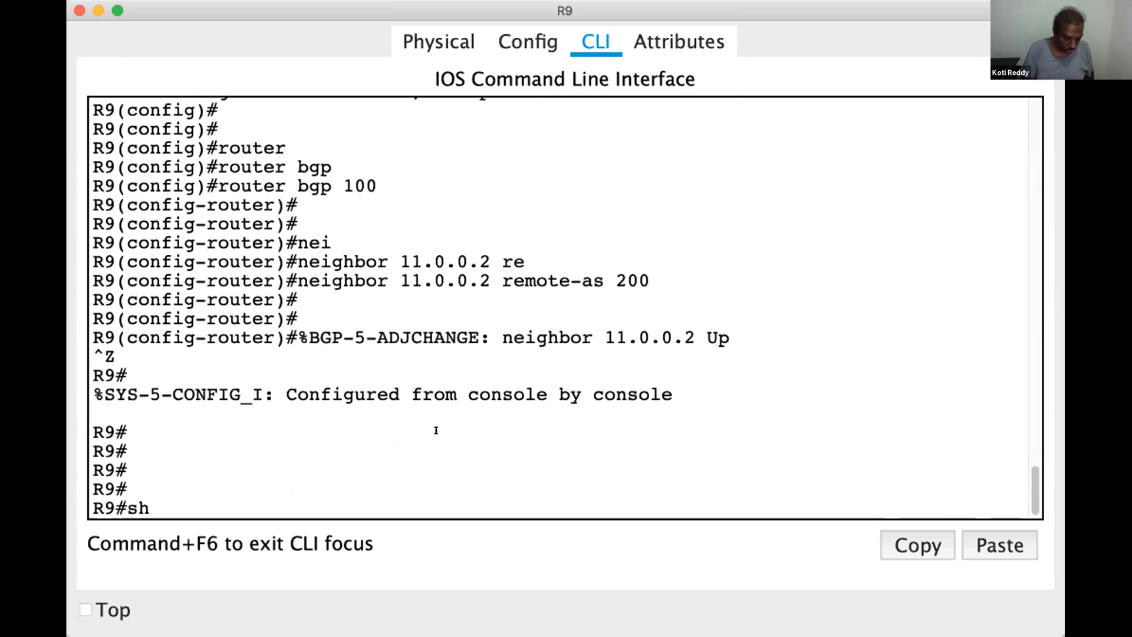
pyautogui.write('ow ip route')
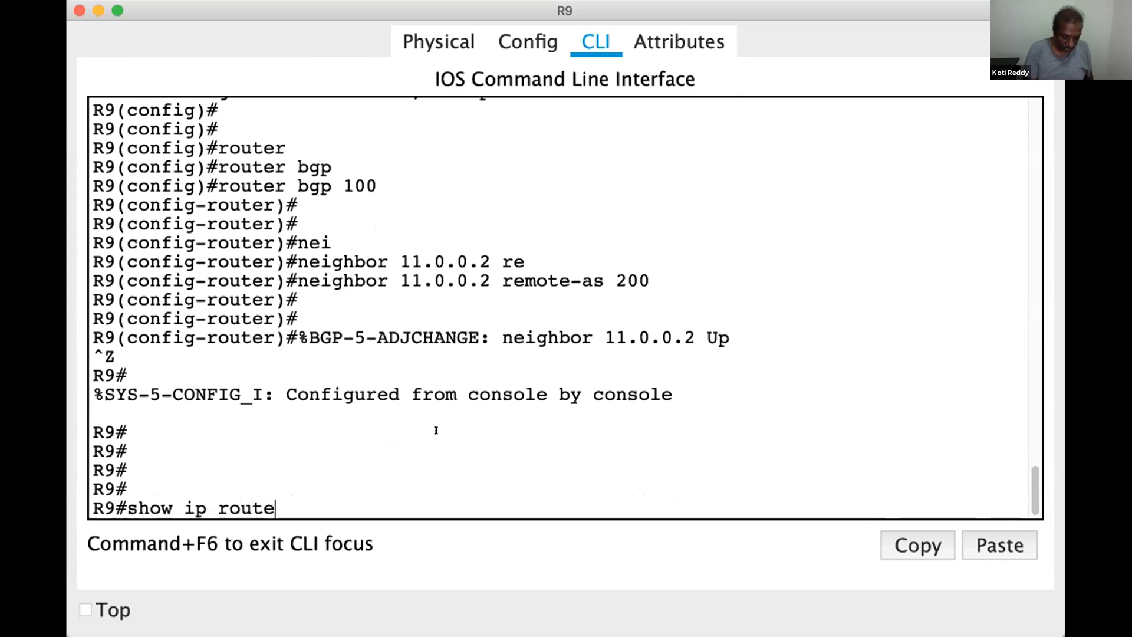
pyautogui.press('Return')
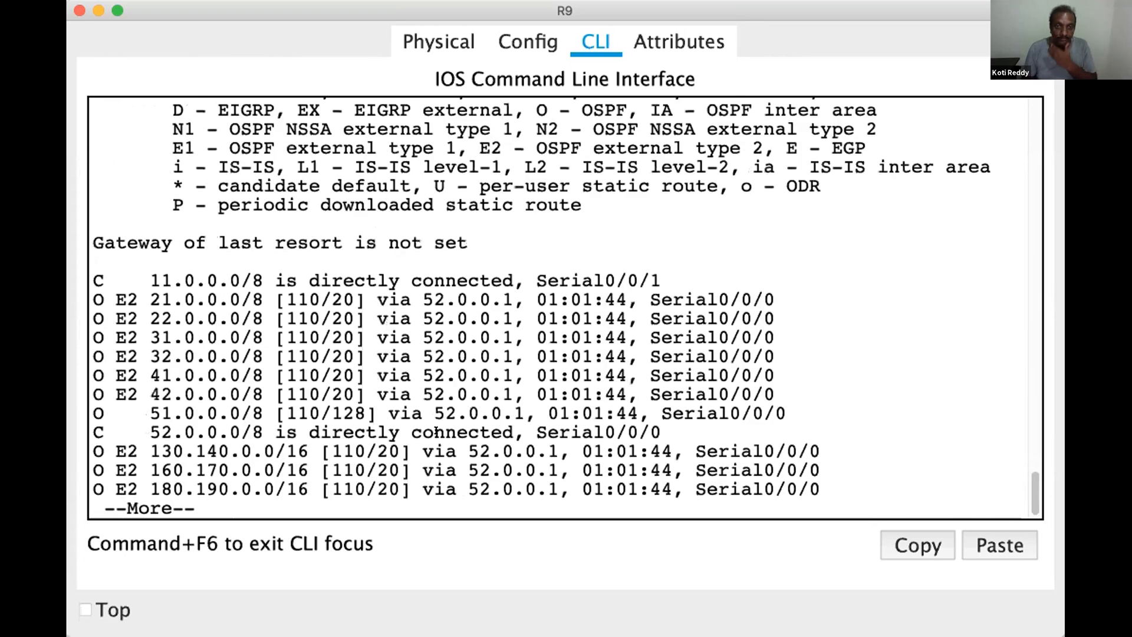
pyautogui.press('Return')
pyautogui.press('Return')
pyautogui.press('Return')
pyautogui.press('Return')
# Highlight the AS-100 network entries in R9's routing table one after another, down to 180.190.0.0/16
pyautogui.moveTo(163, 222); pyautogui.dragTo(174, 281)
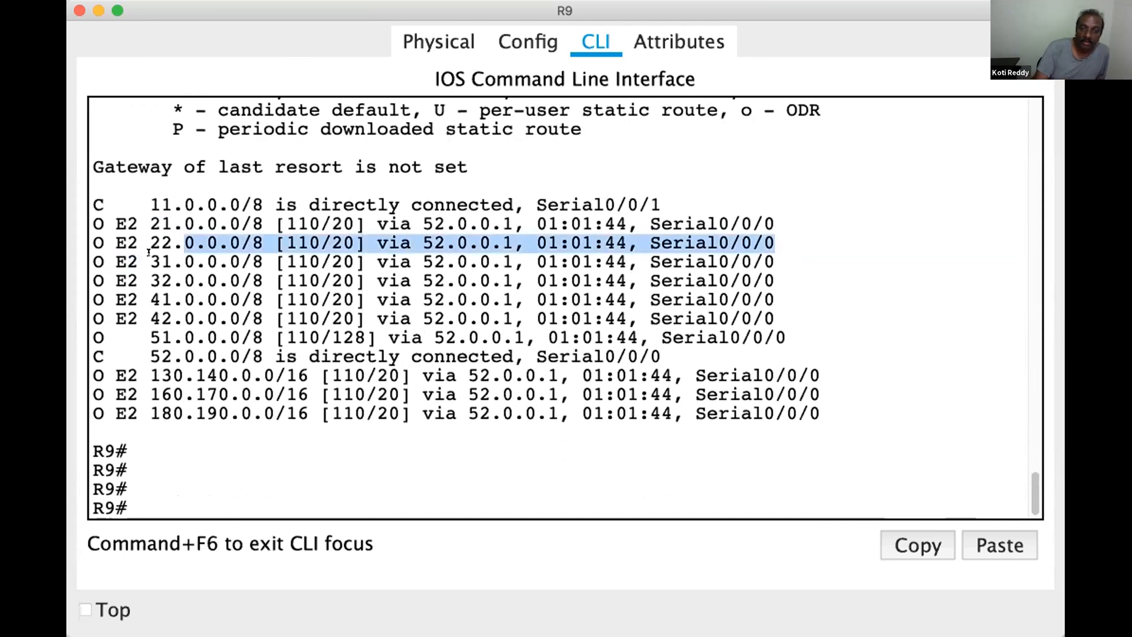
pyautogui.doubleClick(161, 264)
pyautogui.doubleClick(160, 280)
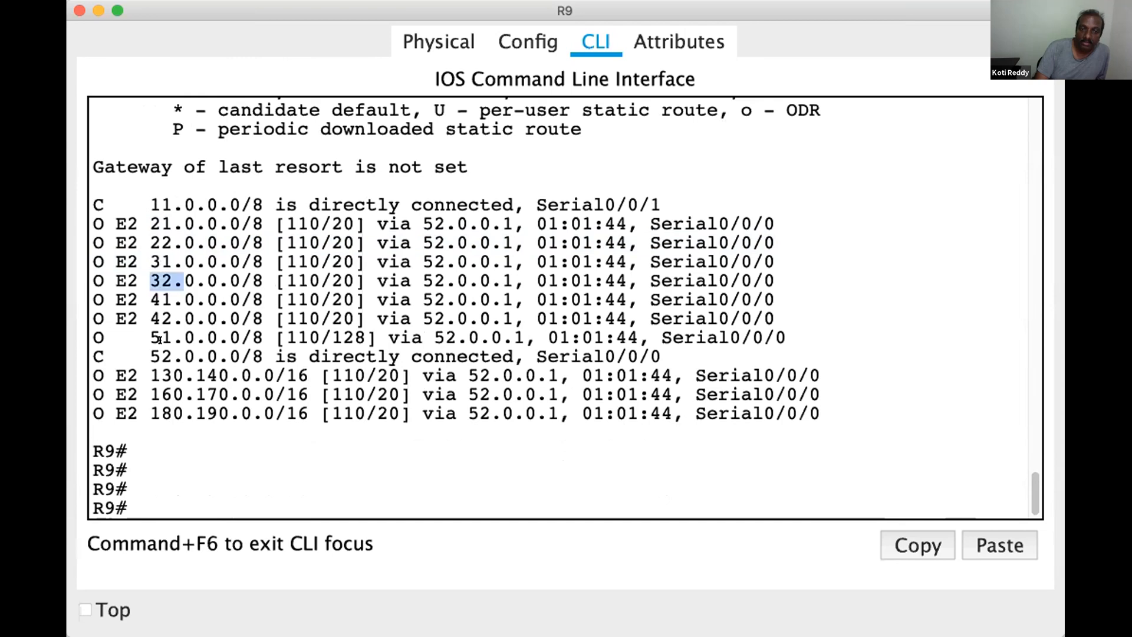
pyautogui.doubleClick(159, 299)
pyautogui.doubleClick(159, 319)
pyautogui.doubleClick(160, 338)
pyautogui.moveTo(184, 338); pyautogui.dragTo(189, 416)
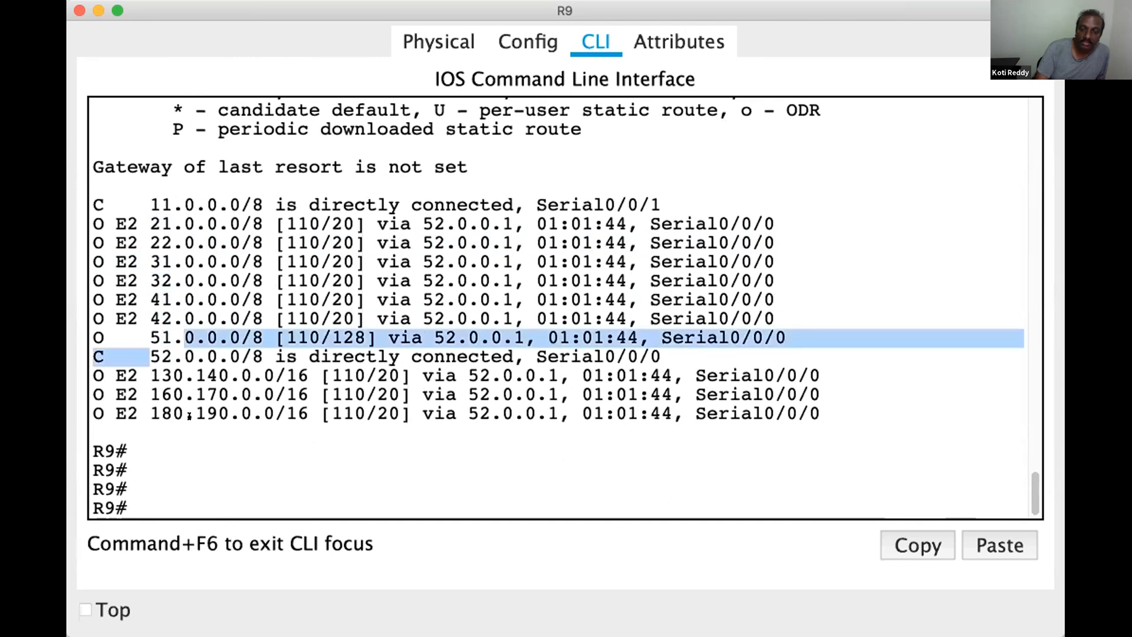
pyautogui.moveTo(160, 377); pyautogui.dragTo(184, 356)
pyautogui.doubleClick(171, 394)
pyautogui.moveTo(160, 415); pyautogui.dragTo(204, 391)
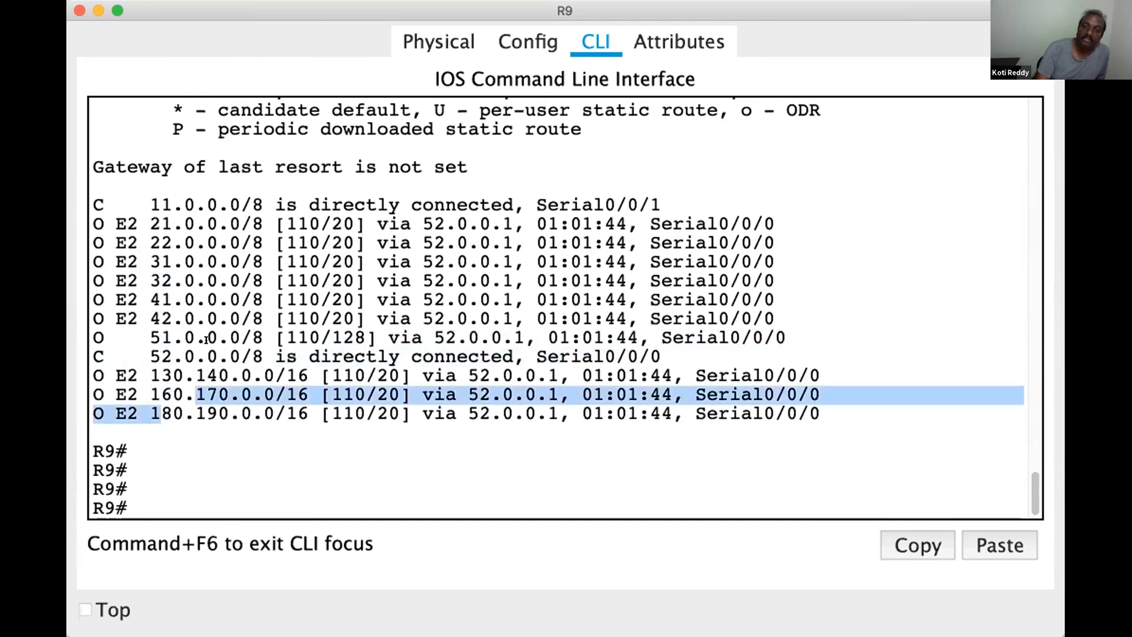
# Highlight the O source codes of the 21.0.0.0 to 41.0.0.0 routes in R9's routing table
pyautogui.doubleClick(101, 226)
pyautogui.doubleClick(99, 243)
pyautogui.doubleClick(99, 263)
pyautogui.doubleClick(99, 282)
pyautogui.doubleClick(99, 301)
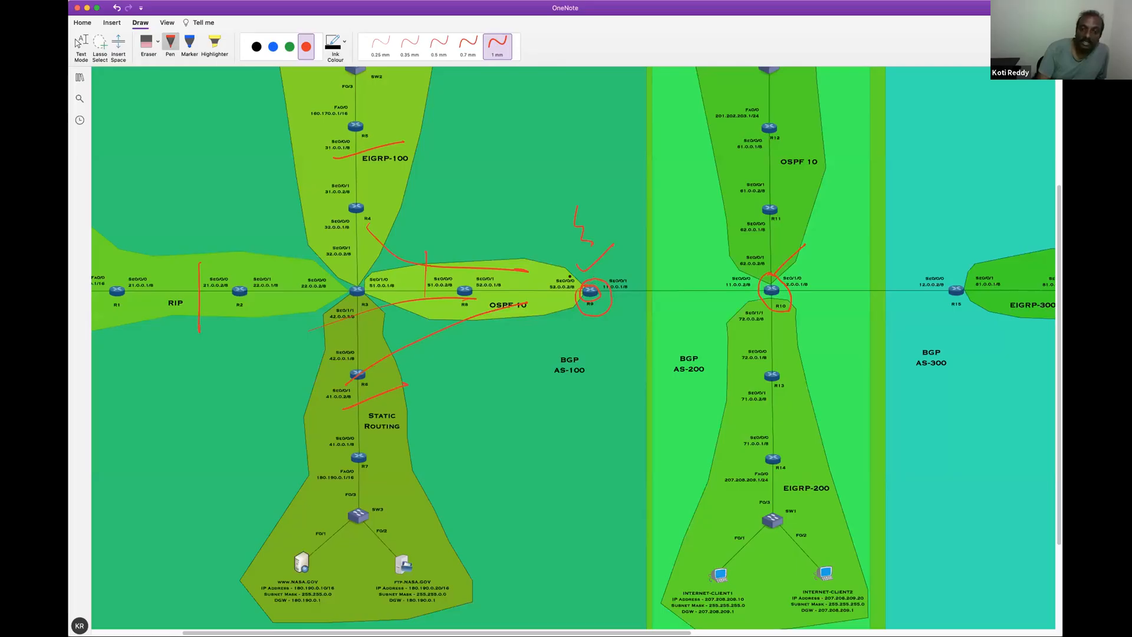
# On the OneNote diagram, circle R9 again in red and outline the mark drawn above it
pyautogui.moveTo(608, 312); pyautogui.dragTo(600, 273)
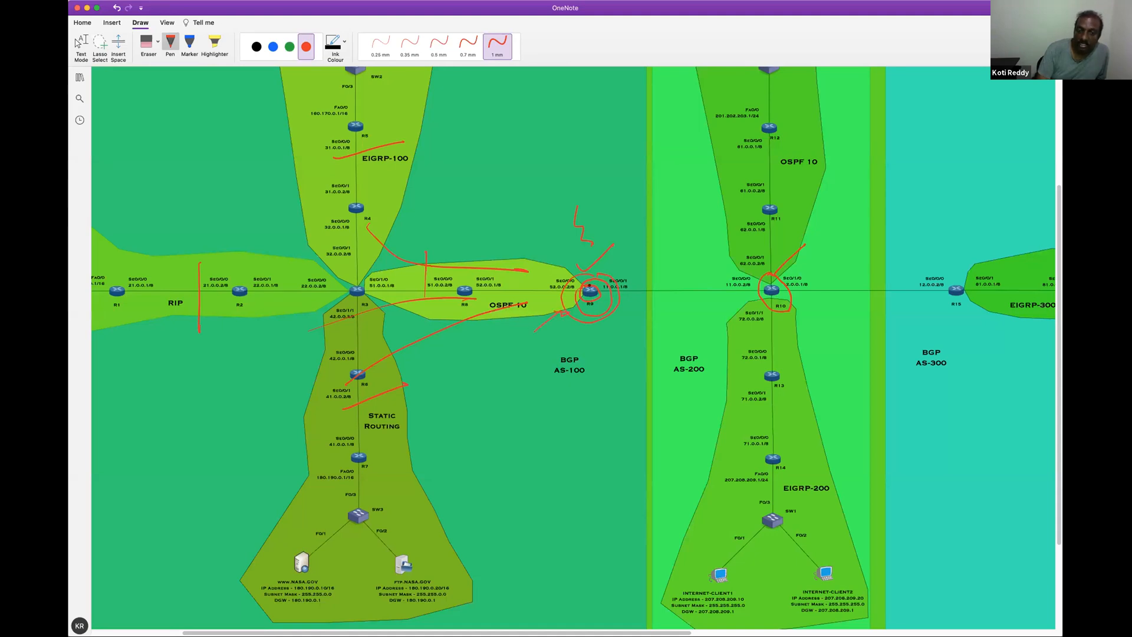
pyautogui.moveTo(606, 266)
pyautogui.mouseDown()
pyautogui.moveTo(635, 231)
pyautogui.moveTo(550, 224)
pyautogui.moveTo(577, 270)
pyautogui.mouseUp()
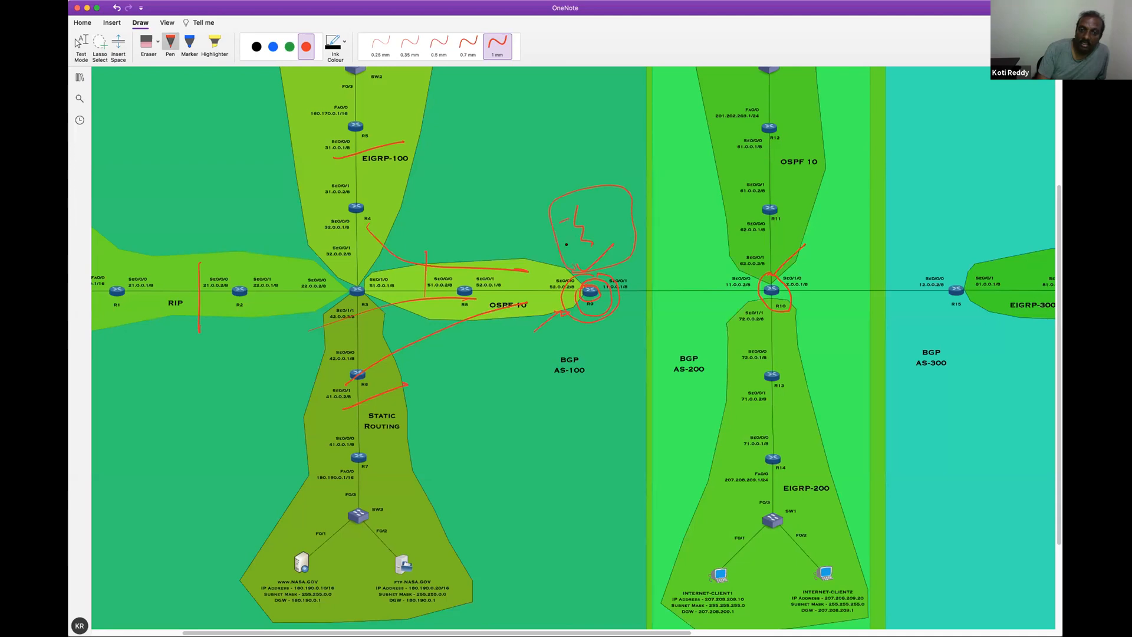
# Erase all red ink annotations from the AS-100 areas and router R10 on the diagram
pyautogui.click(153, 42)
pyautogui.moveTo(197, 290); pyautogui.dragTo(217, 283)
pyautogui.moveTo(358, 162)
pyautogui.mouseDown()
pyautogui.moveTo(392, 252)
pyautogui.moveTo(430, 260)
pyautogui.moveTo(429, 307)
pyautogui.moveTo(390, 392)
pyautogui.moveTo(589, 293)
pyautogui.moveTo(578, 215)
pyautogui.moveTo(580, 252)
pyautogui.moveTo(571, 240)
pyautogui.mouseUp()
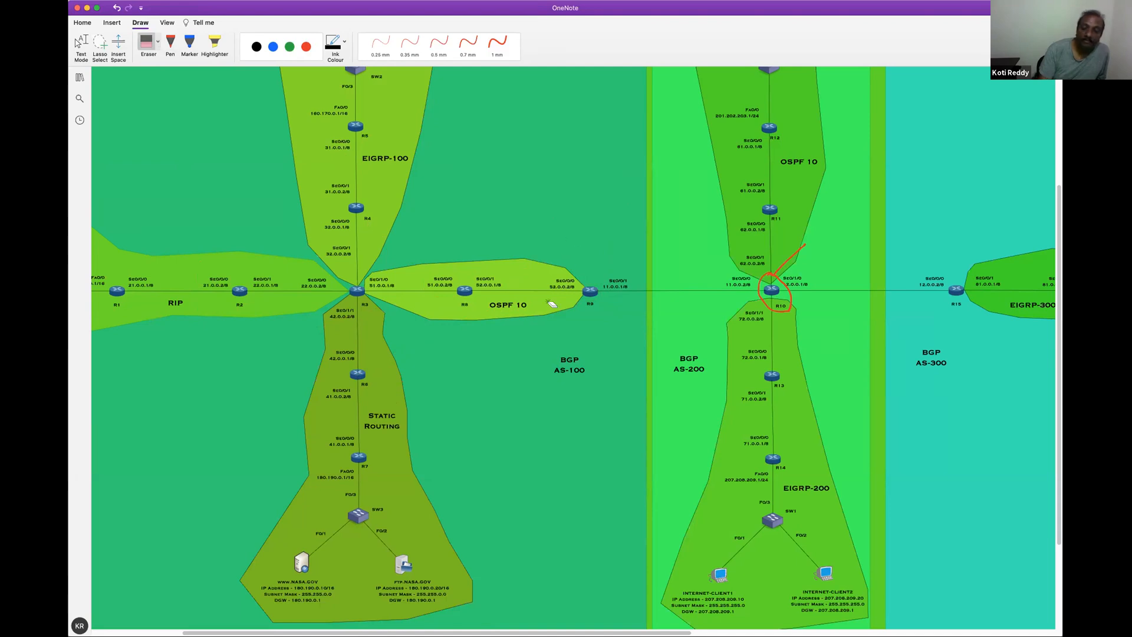
pyautogui.moveTo(771, 279)
pyautogui.mouseDown()
pyautogui.moveTo(781, 245)
pyautogui.moveTo(749, 300)
pyautogui.moveTo(791, 284)
pyautogui.mouseUp()
# With a blue 1 mm pen, draw a curve from R9 to R10, circle R10 and add an arrow from R9 towards AS-200
pyautogui.click(291, 50)
pyautogui.click(273, 46)
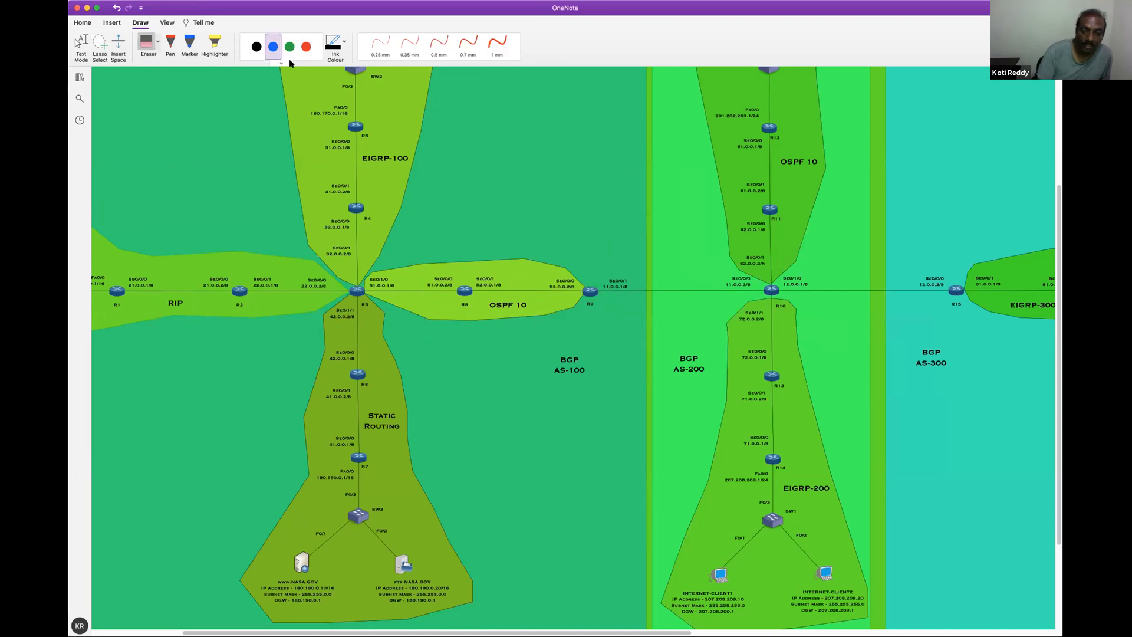
pyautogui.click(497, 42)
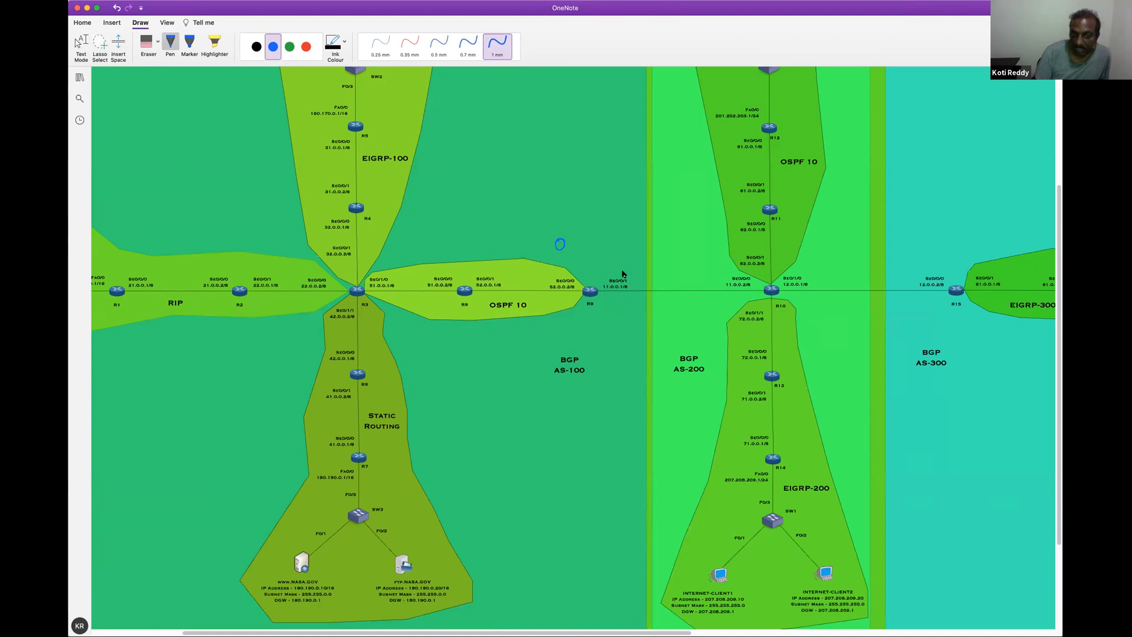
pyautogui.moveTo(601, 269)
pyautogui.mouseDown()
pyautogui.moveTo(688, 256)
pyautogui.moveTo(762, 263)
pyautogui.mouseUp()
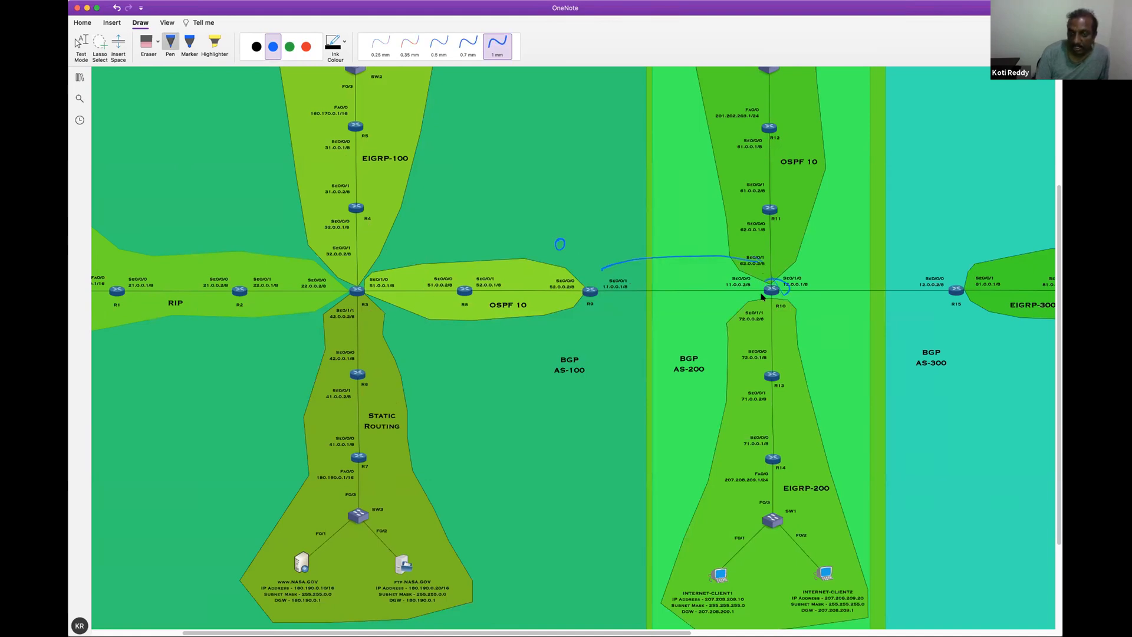
pyautogui.moveTo(665, 308); pyautogui.dragTo(662, 319)
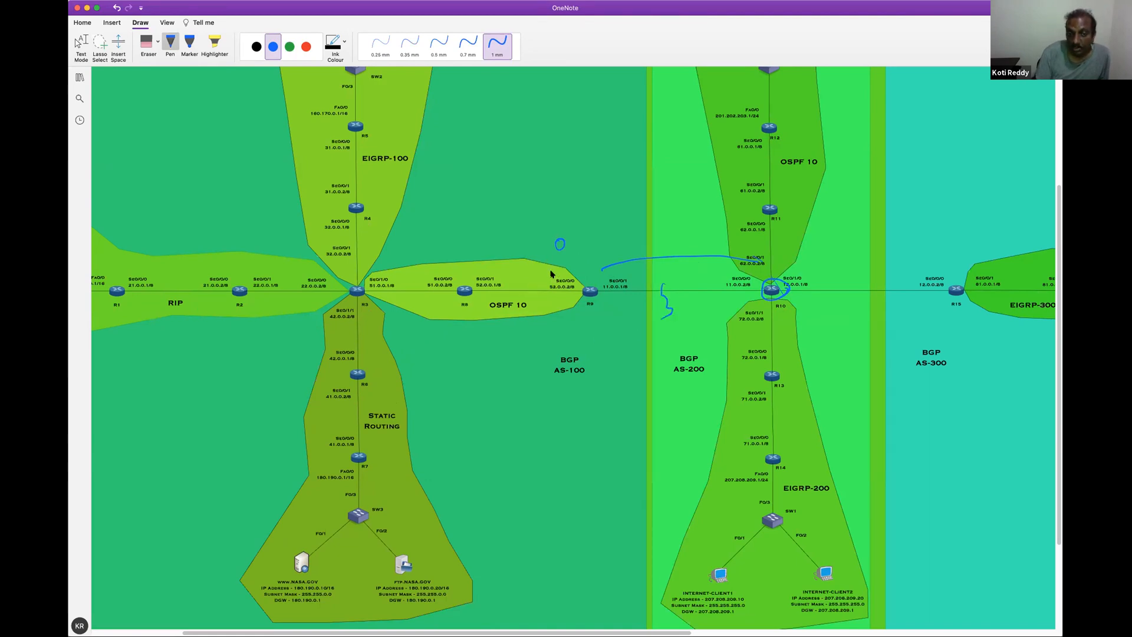
pyautogui.moveTo(556, 270); pyautogui.dragTo(620, 242)
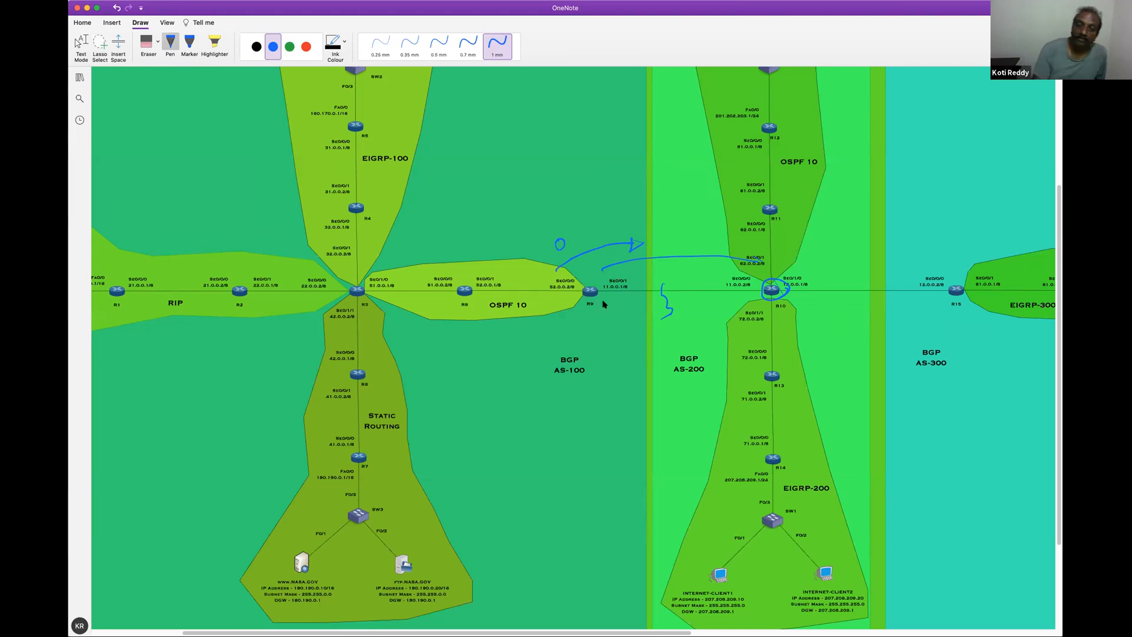
# Circle router R9 in blue on the network diagram
pyautogui.moveTo(592, 280)
pyautogui.mouseDown()
pyautogui.moveTo(577, 297)
pyautogui.moveTo(611, 301)
pyautogui.moveTo(595, 277)
pyautogui.mouseUp()
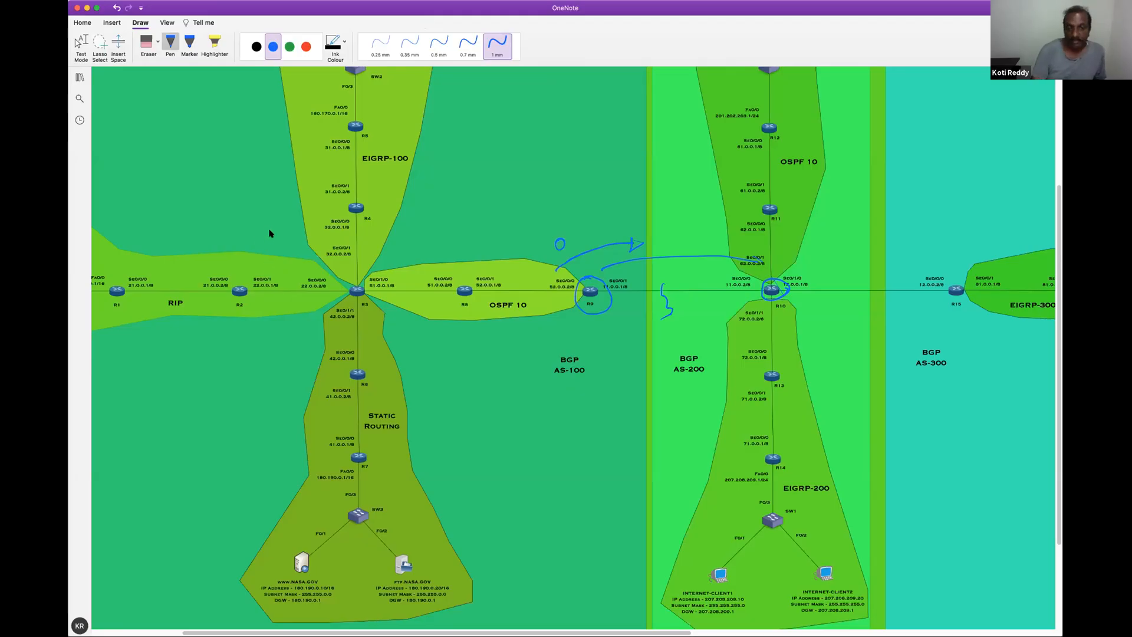
# Switch to R9's command line in Packet Tracer and enter global configuration mode
pyautogui.moveTo(454, 456); pyautogui.dragTo(453, 464)
pyautogui.press('Return')
pyautogui.press('Return')
pyautogui.press('Return')
pyautogui.press('Return')
pyautogui.press('Return')
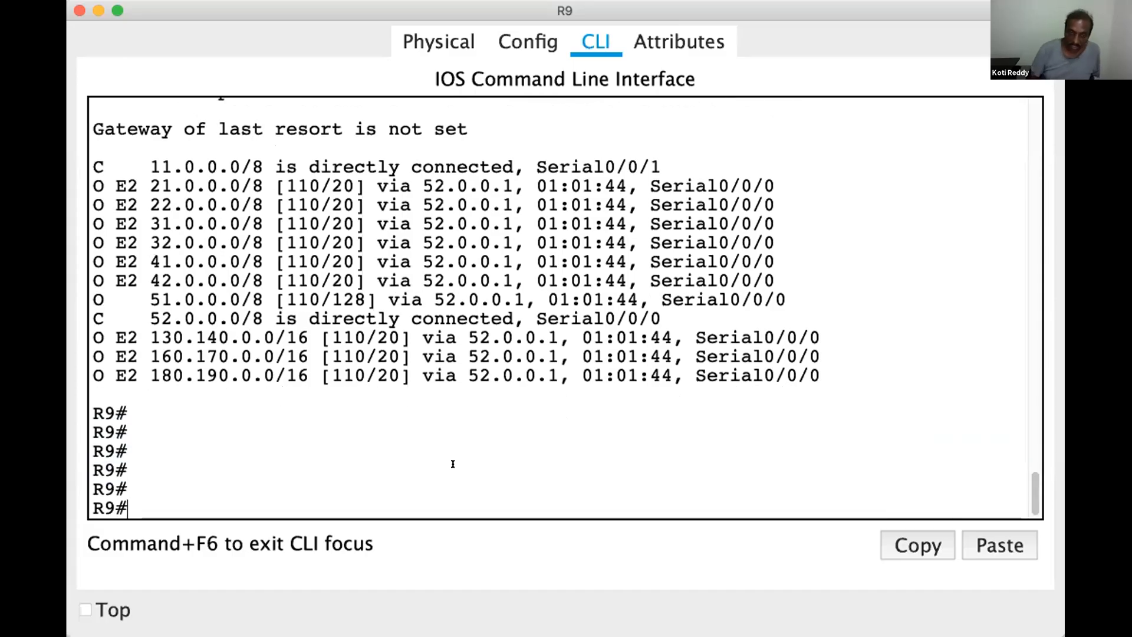
pyautogui.write('conf')
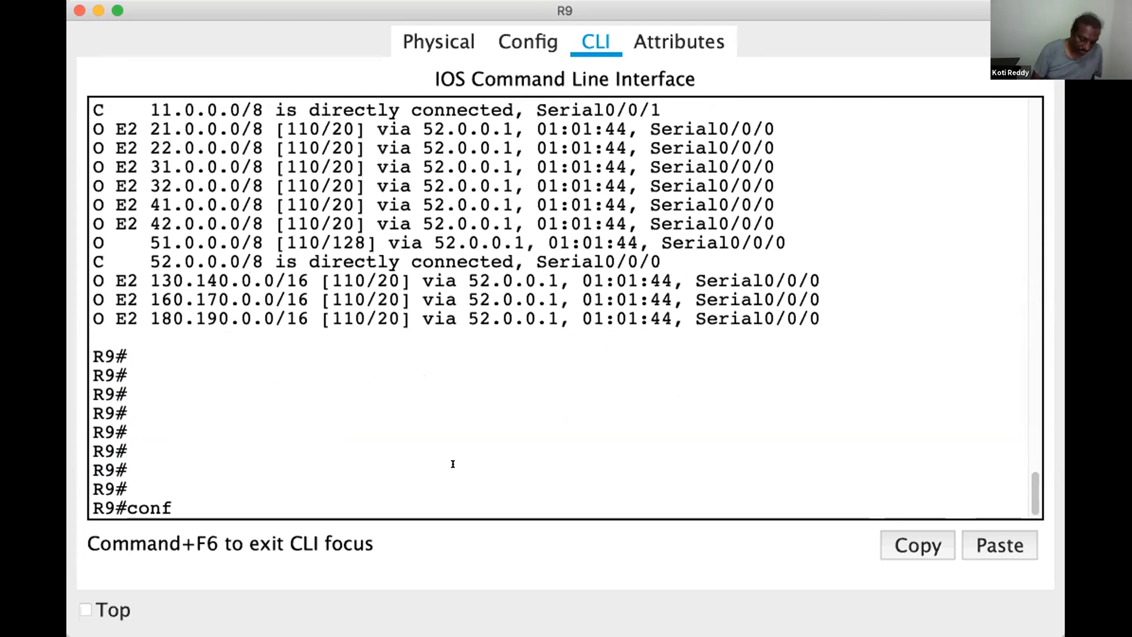
pyautogui.press('Tab')
pyautogui.write('t')
pyautogui.press('Tab')
pyautogui.press('Return')
pyautogui.press('Return')
pyautogui.press('Return')
# Enter router configuration mode for BGP 100 on R9
pyautogui.write('router')
pyautogui.press('Tab')
pyautogui.write('bgp')
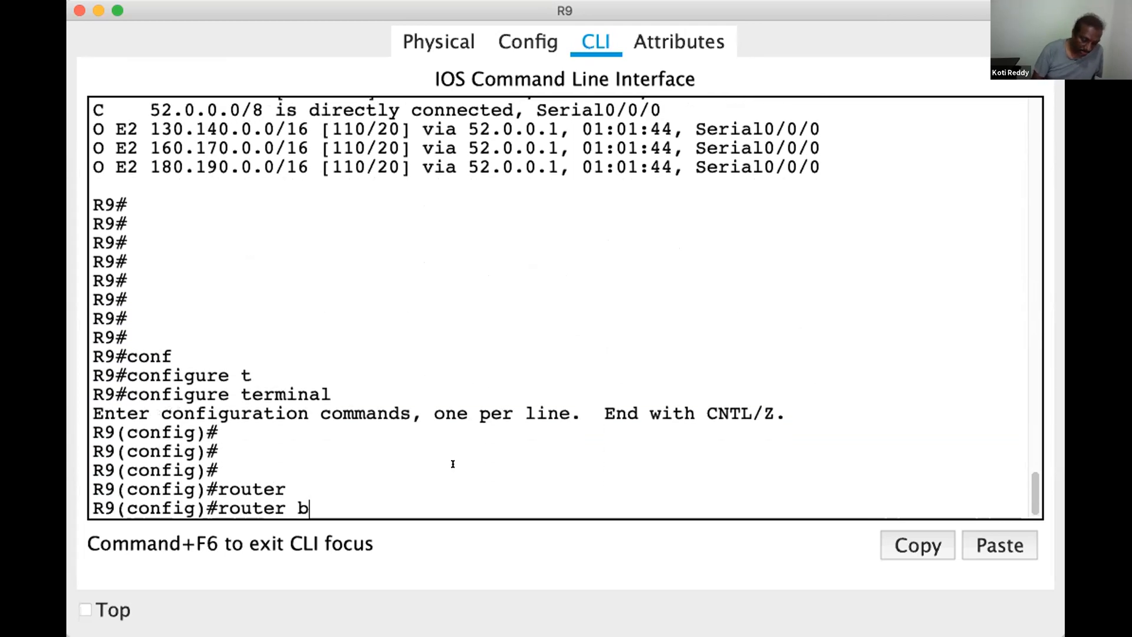
pyautogui.press('Tab')
pyautogui.write('100')
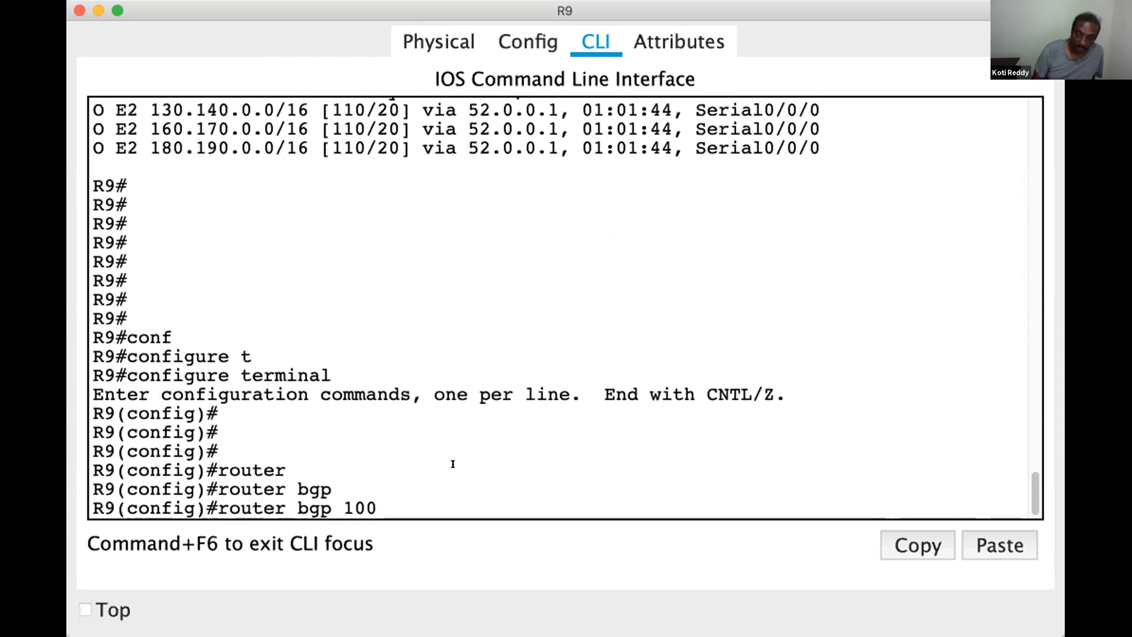
pyautogui.press('Return')
pyautogui.press('Return')
pyautogui.press('Return')
# Redistribute OSPF 10 routes into R9's BGP process, matching internal and external routes
pyautogui.write('red')
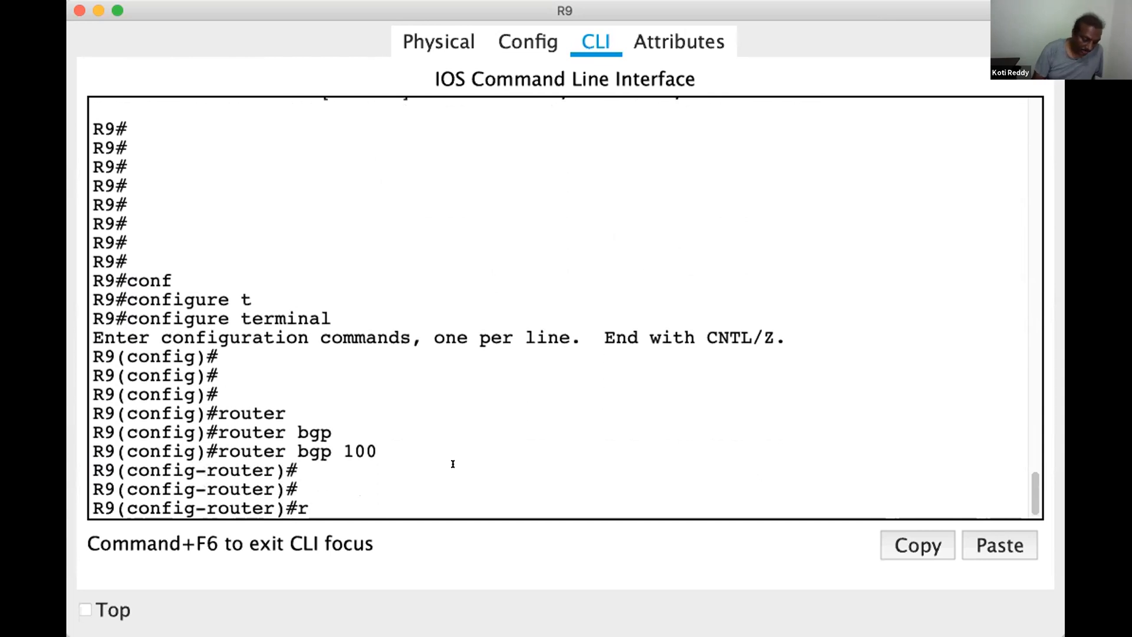
pyautogui.press('Tab')
pyautogui.write('os')
pyautogui.press('Tab')
pyautogui.write('10 m')
pyautogui.press('Tab')
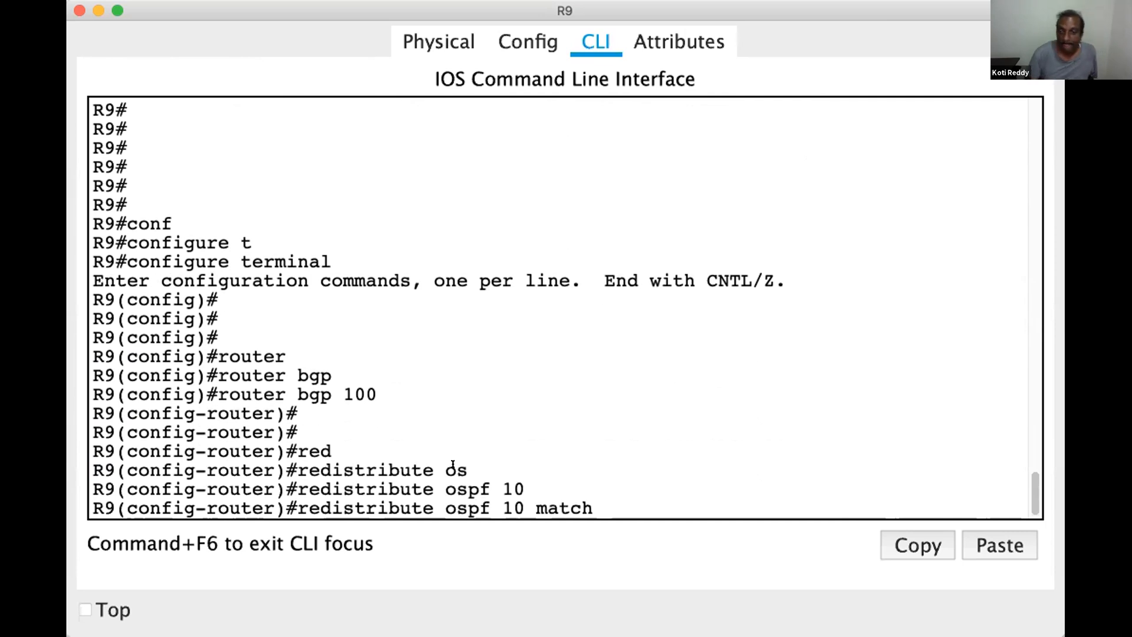
pyautogui.write('in')
pyautogui.press('Tab')
pyautogui.write('ex')
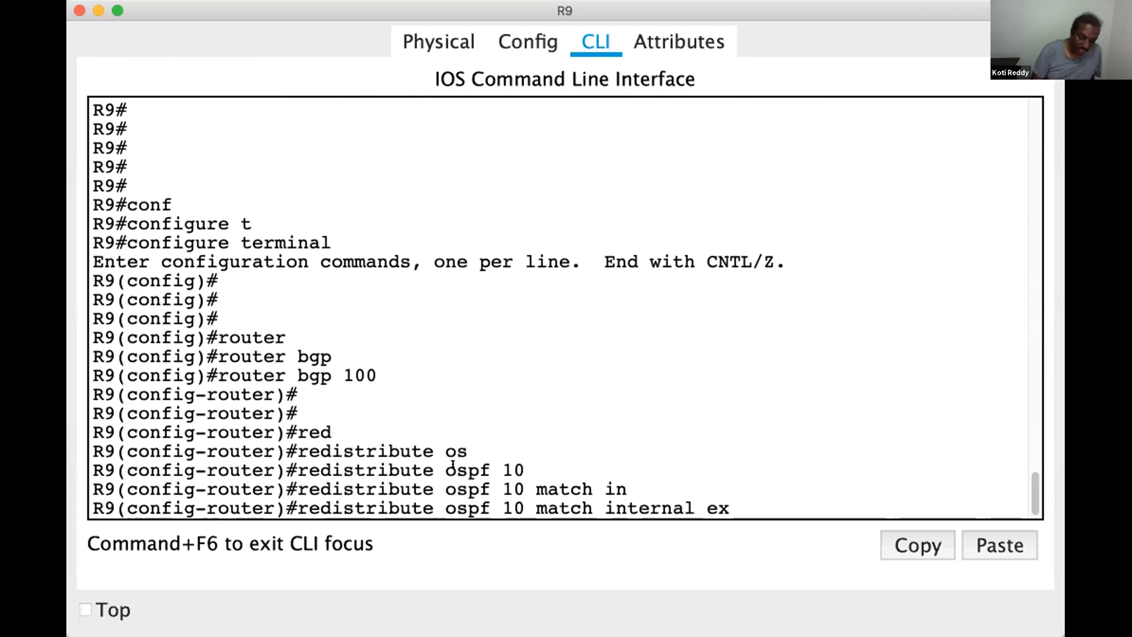
pyautogui.press('Tab')
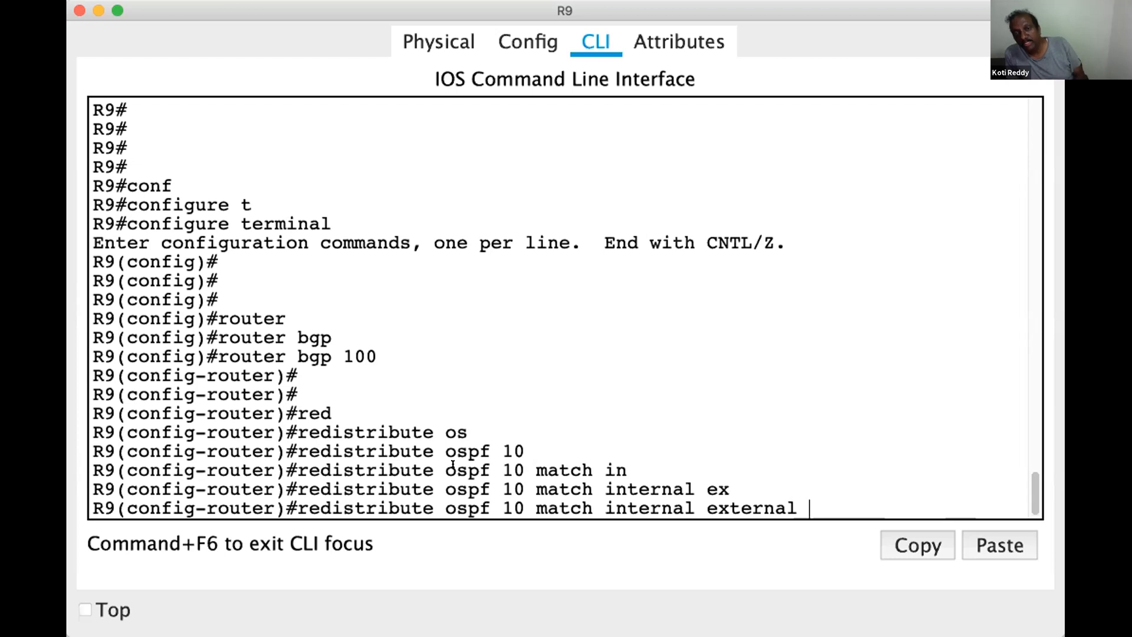
pyautogui.press('Return')
pyautogui.press('Return')
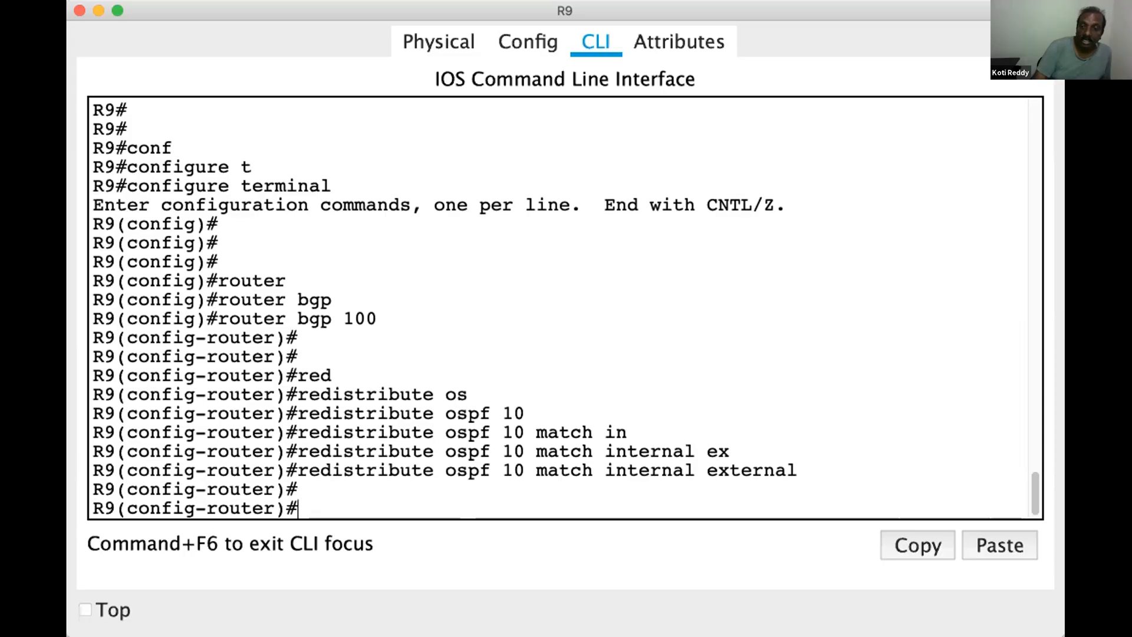
# Go to R10's command line and run show ip route to list its routing table
pyautogui.press('super+Tab')
pyautogui.hscroll(3, 696, 611)
pyautogui.hscroll(5, 731, 610)
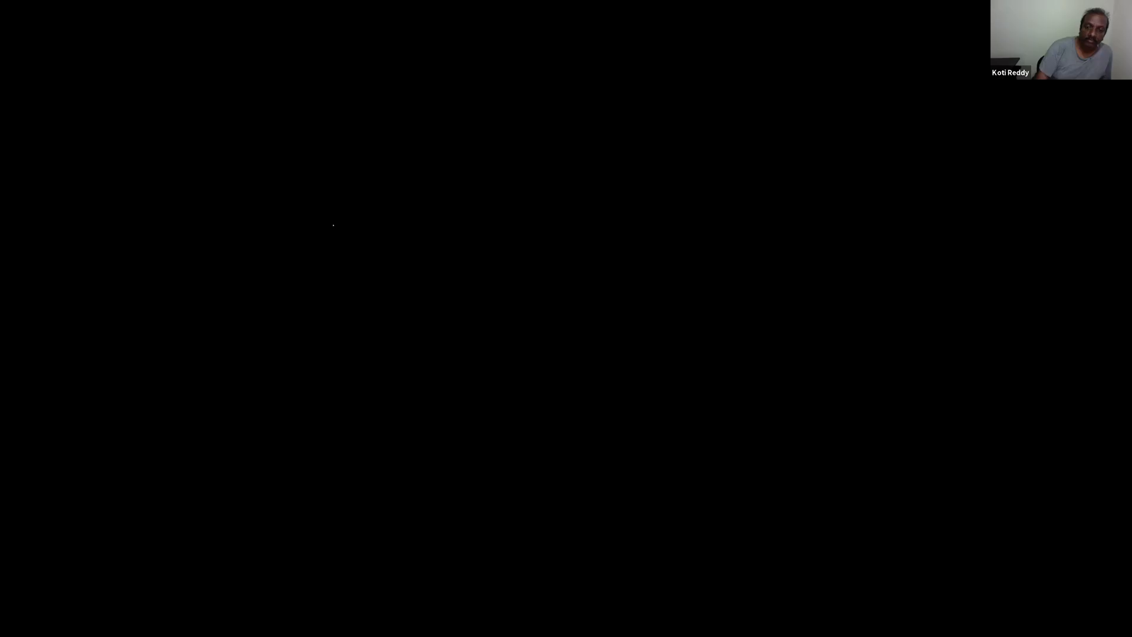
pyautogui.press('Return')
pyautogui.press('Return')
pyautogui.press('Return')
pyautogui.press('Return')
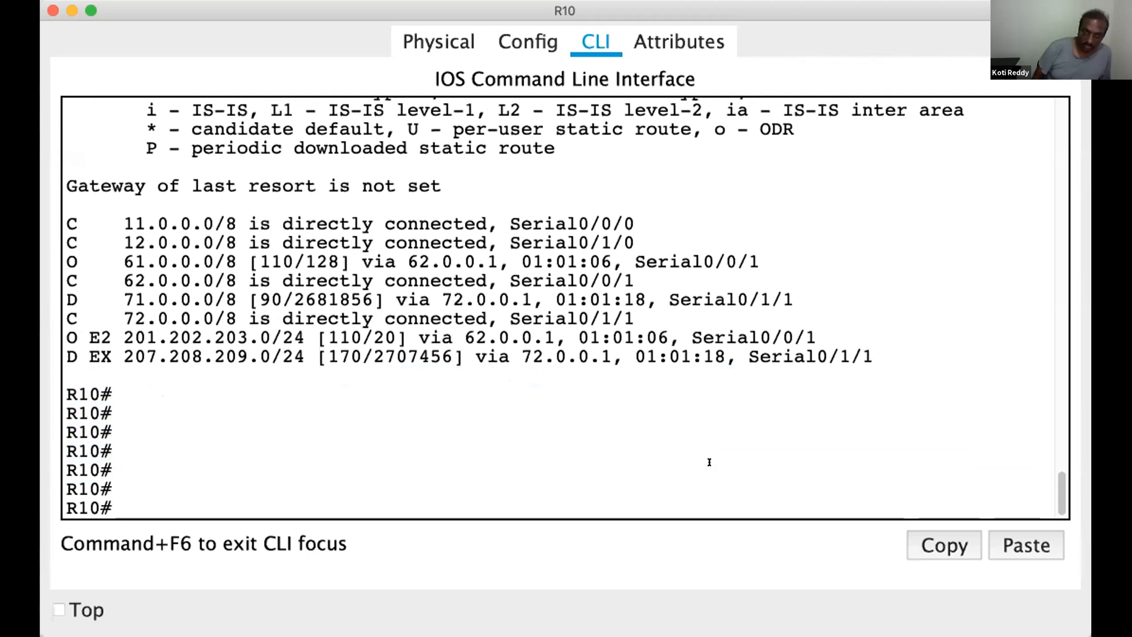
pyautogui.press('Return')
pyautogui.press('Return')
pyautogui.write('show ip route')
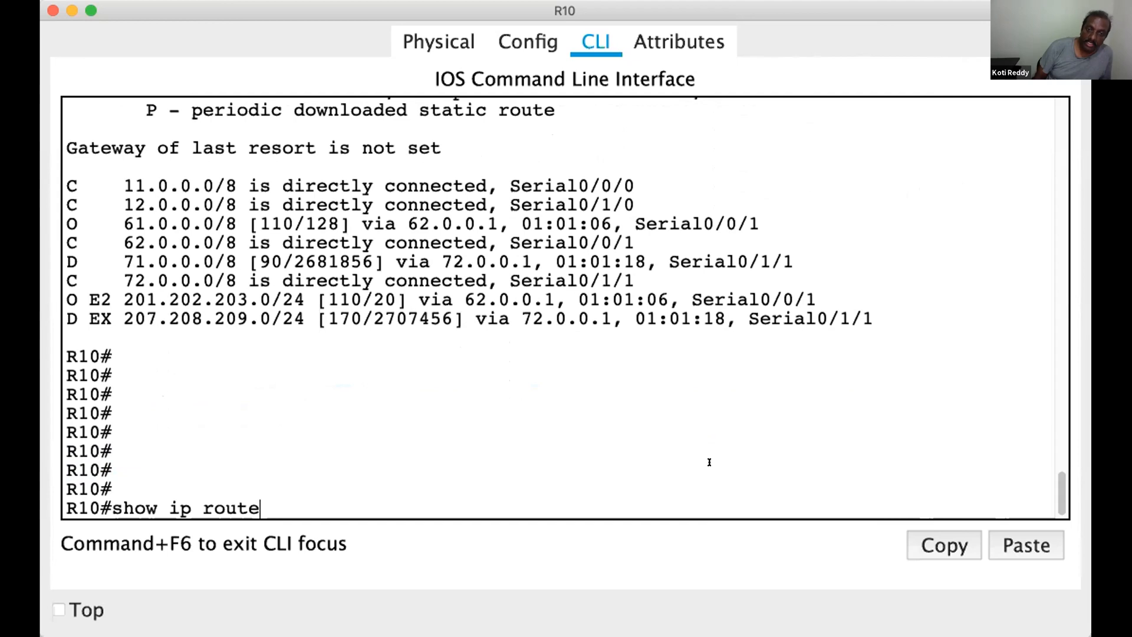
pyautogui.press('Return')
pyautogui.press('Return')
pyautogui.press('Return')
pyautogui.press('Return')
pyautogui.press('Return')
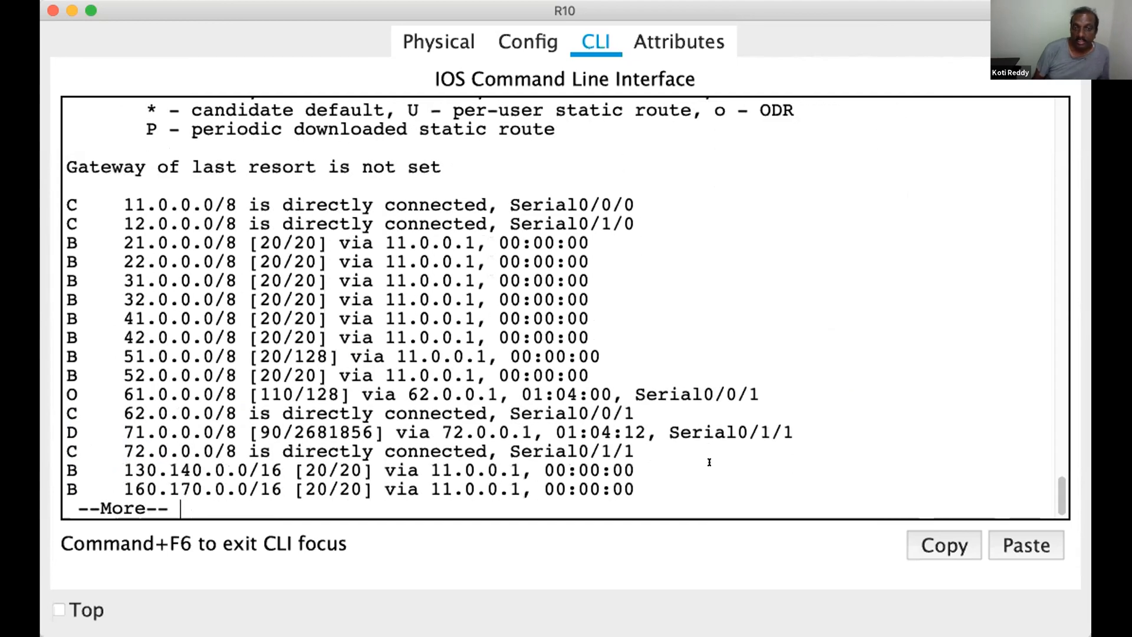
pyautogui.press('Return')
# Highlight the 21.0.0.0, 31.0.0.0, 41.0.0.0 and 51.0.0.0 entries in R10's table and page through the remaining routes
pyautogui.moveTo(163, 224); pyautogui.dragTo(122, 224)
pyautogui.moveTo(158, 261); pyautogui.dragTo(111, 262)
pyautogui.moveTo(169, 299); pyautogui.dragTo(123, 300)
pyautogui.moveTo(158, 338); pyautogui.dragTo(111, 337)
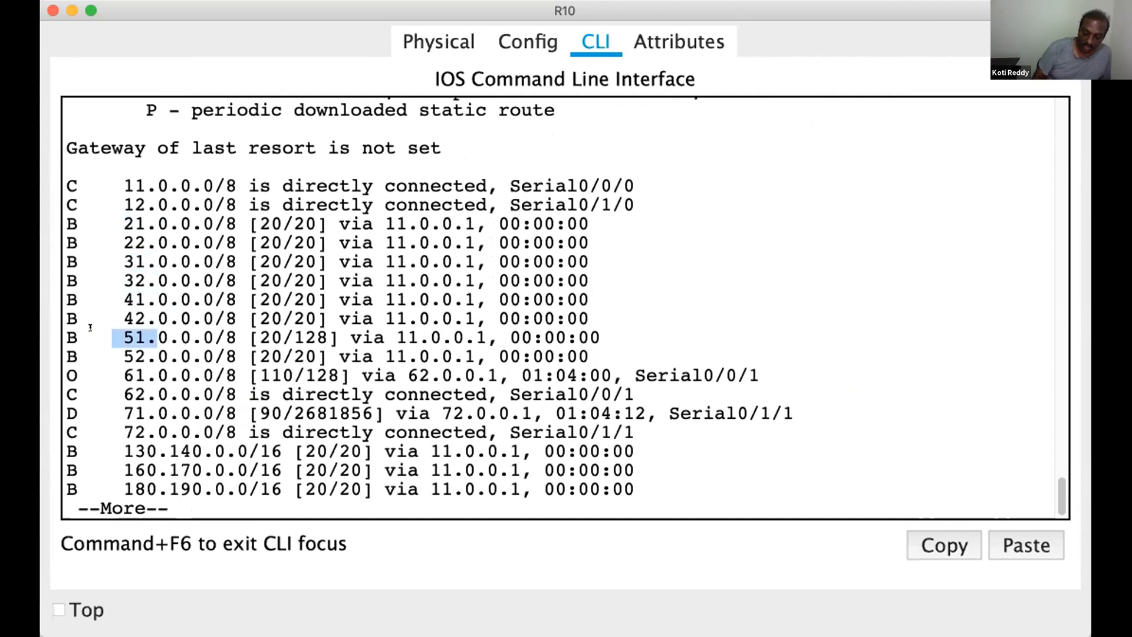
pyautogui.press('space')
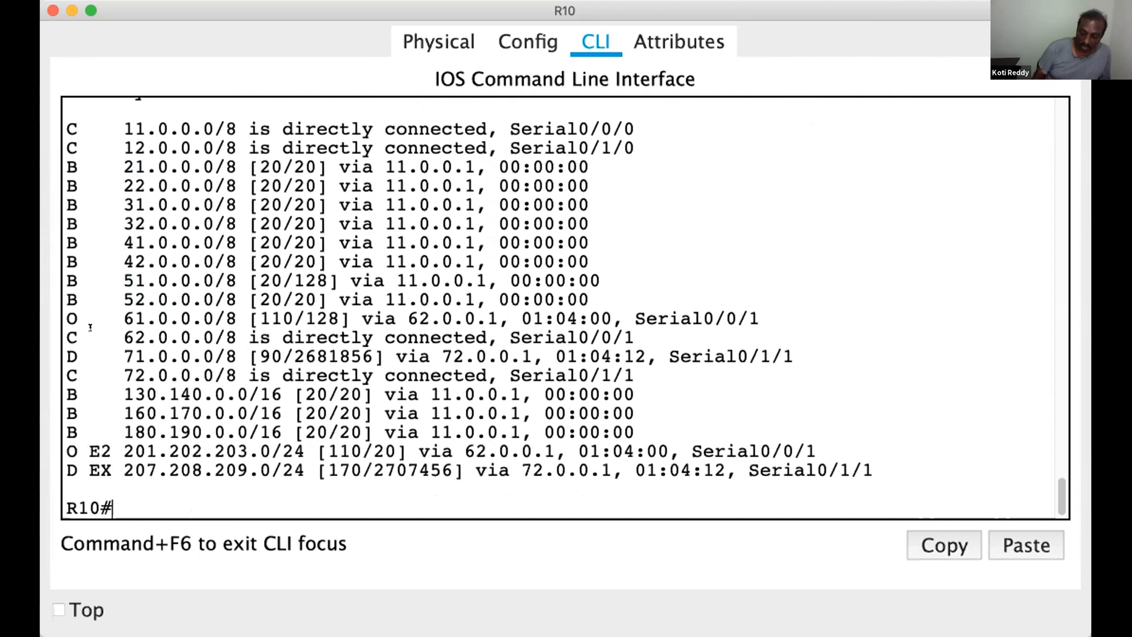
# List only R10's BGP routes with show ip route bgp
pyautogui.press('Up')
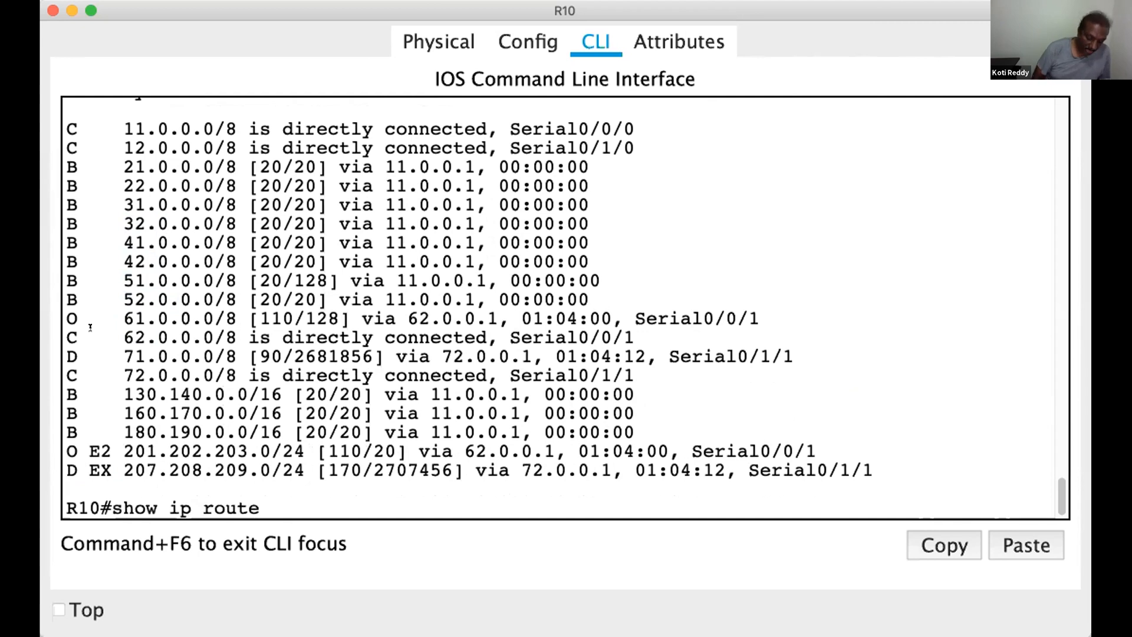
pyautogui.write('bg')
pyautogui.press('Tab')
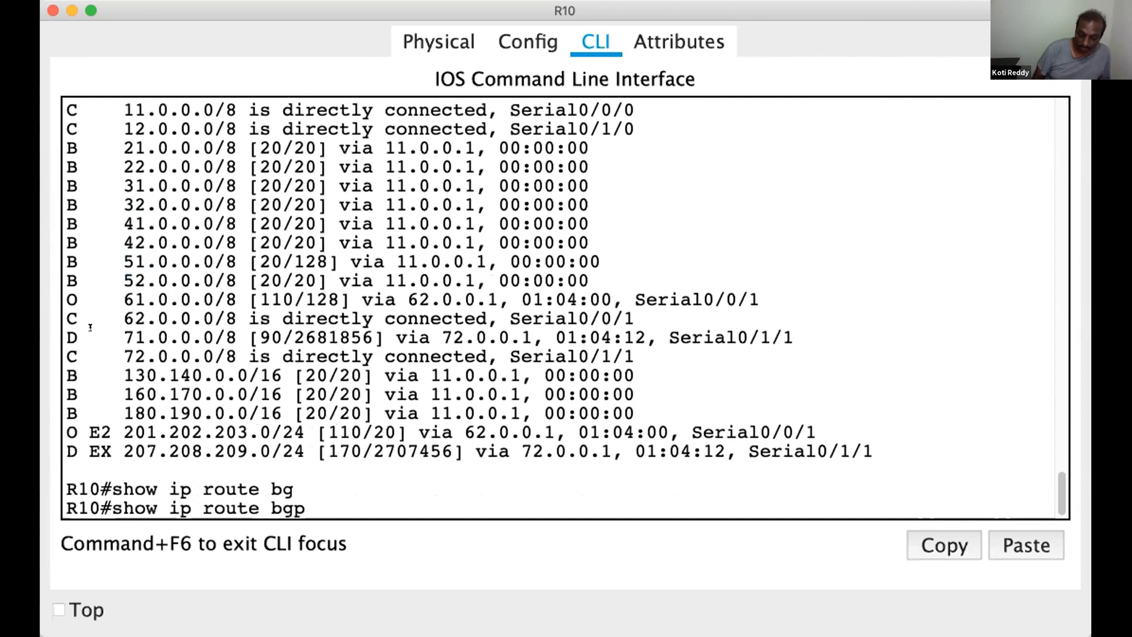
pyautogui.press('Return')
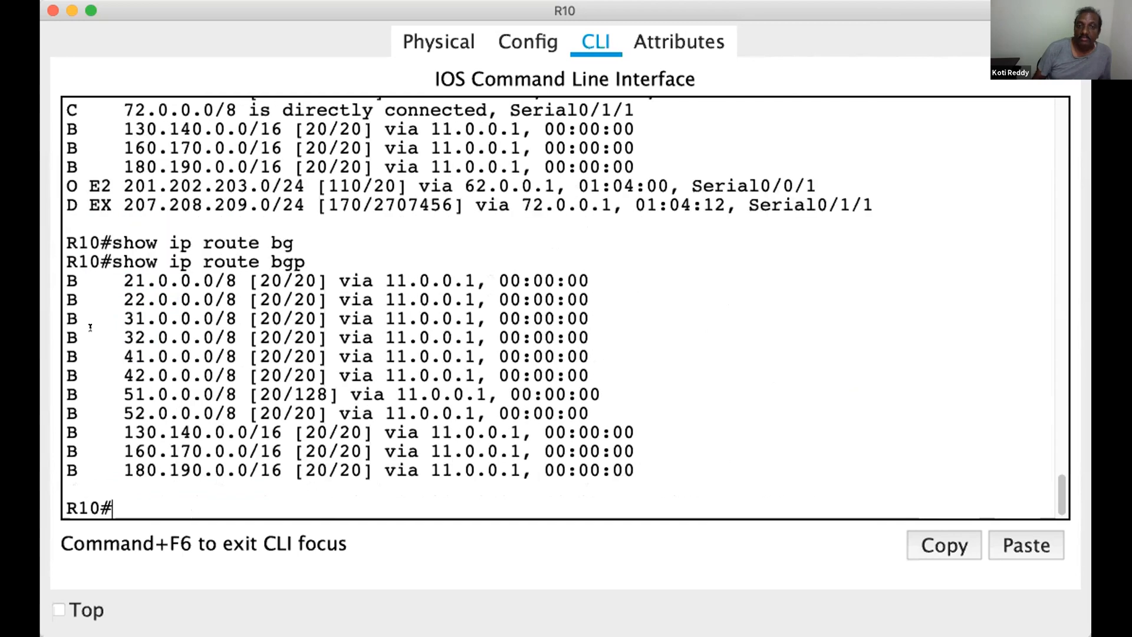
# Highlight the networks from 21.0.0.0 to 52.0.0.0 in R10's BGP route list
pyautogui.moveTo(113, 280); pyautogui.dragTo(169, 283)
pyautogui.moveTo(124, 299); pyautogui.dragTo(157, 302)
pyautogui.moveTo(147, 321); pyautogui.dragTo(122, 338)
pyautogui.moveTo(113, 393); pyautogui.dragTo(135, 395)
pyautogui.moveTo(113, 414); pyautogui.dragTo(134, 415)
pyautogui.click(119, 439)
pyautogui.moveTo(121, 488); pyautogui.dragTo(119, 509)
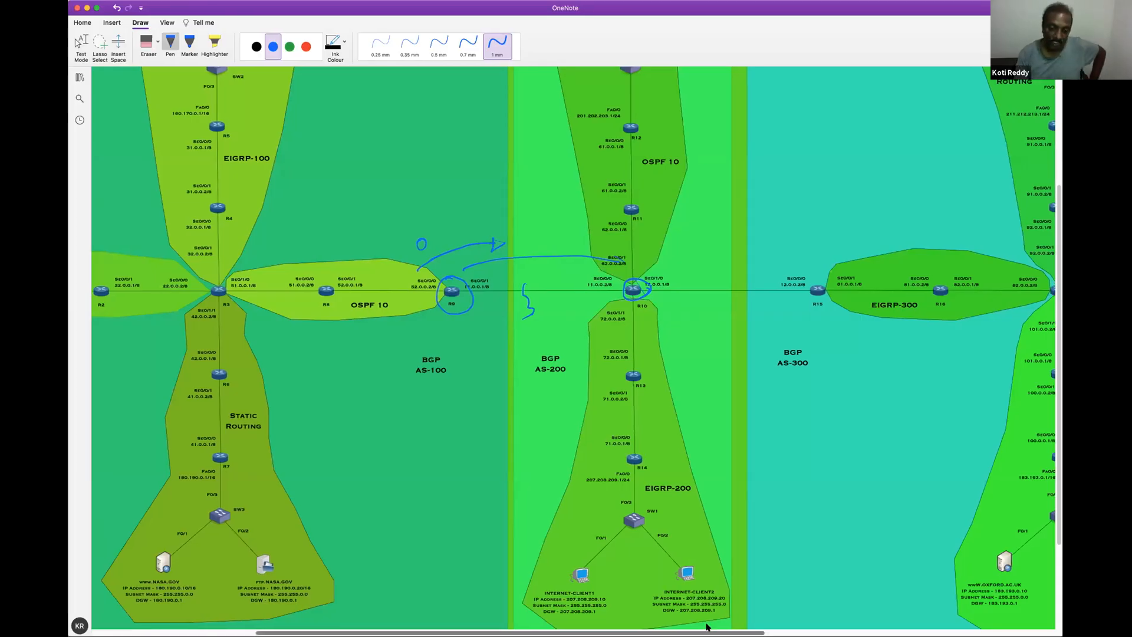
# On the OneNote diagram, write a blue B beside R10 and draw arrows from R10 into the OSPF 10 and EIGRP-200 areas
pyautogui.hscroll(2, 670, 623)
pyautogui.hscroll(5, 500, 320)
pyautogui.hscroll(4, 326, 338)
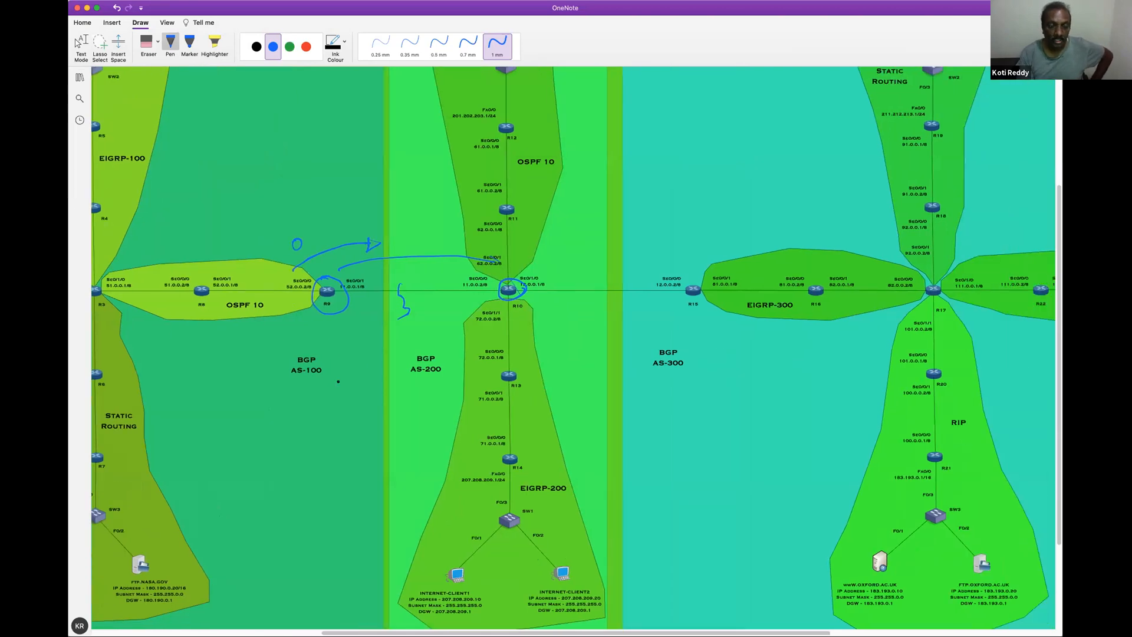
pyautogui.hscroll(-15, 573, 348)
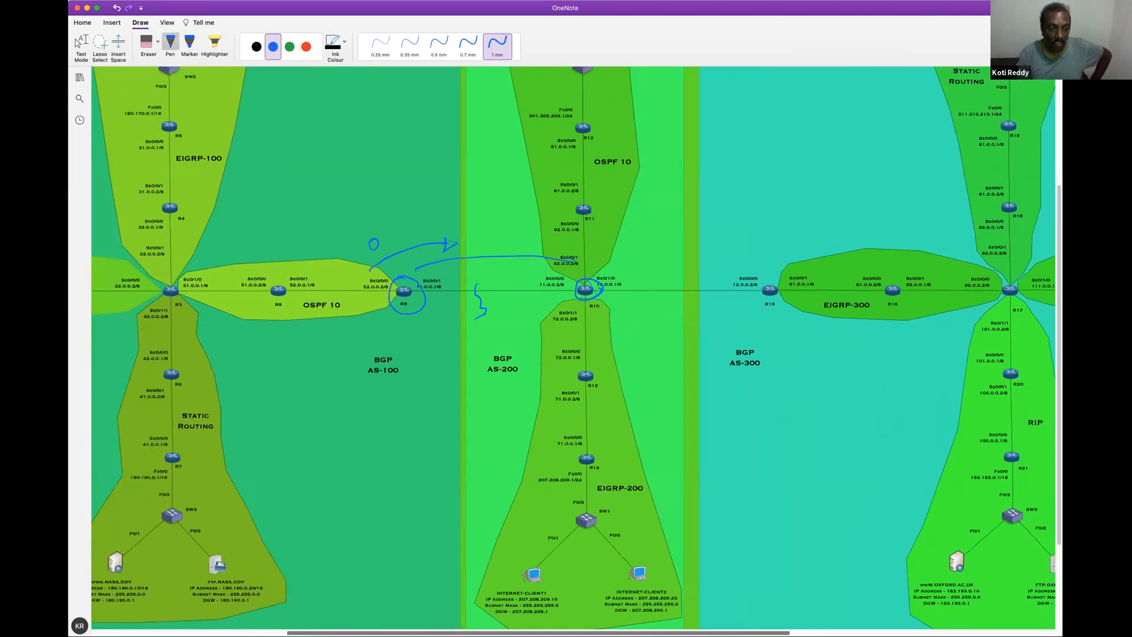
pyautogui.hscroll(15, 573, 348)
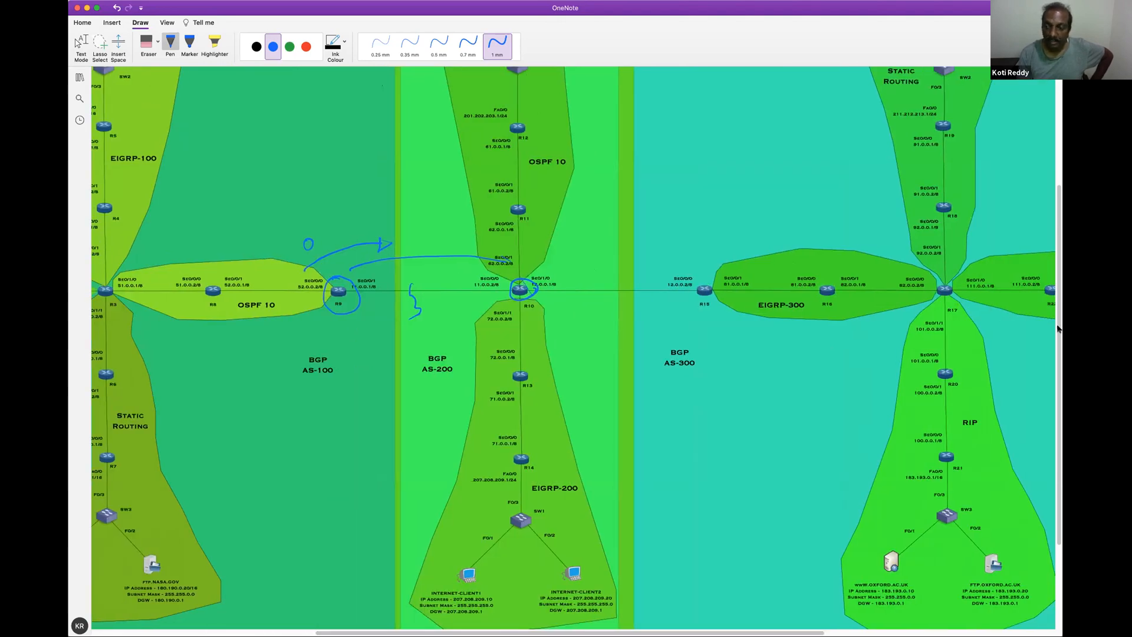
pyautogui.scroll(1, 1053, 284)
pyautogui.scroll(3, 617, 370)
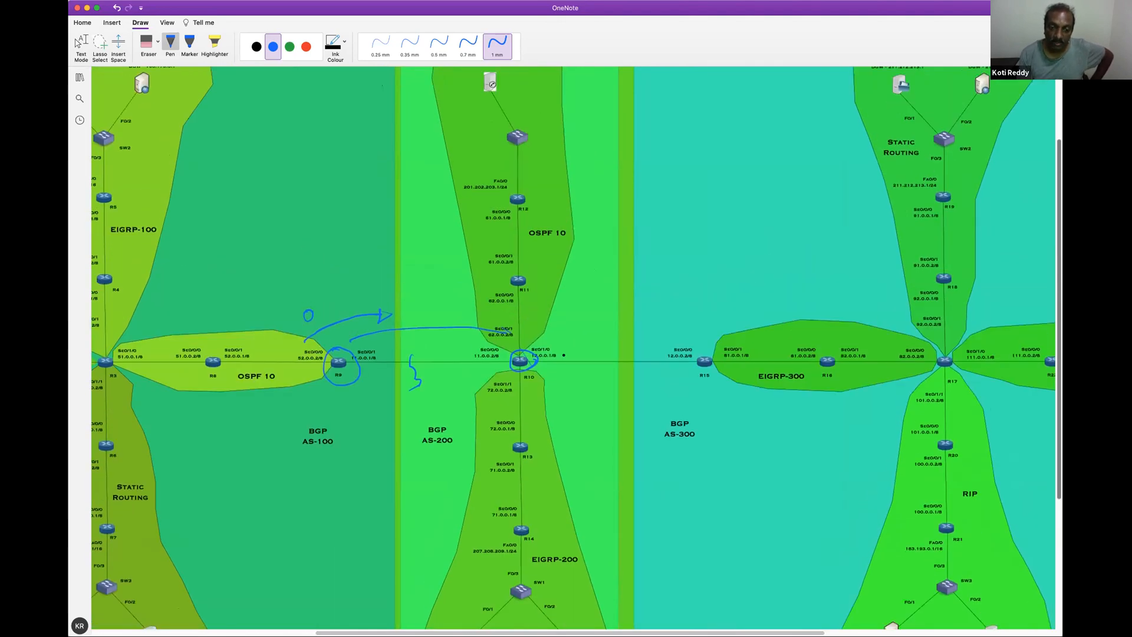
pyautogui.moveTo(568, 349); pyautogui.dragTo(570, 357)
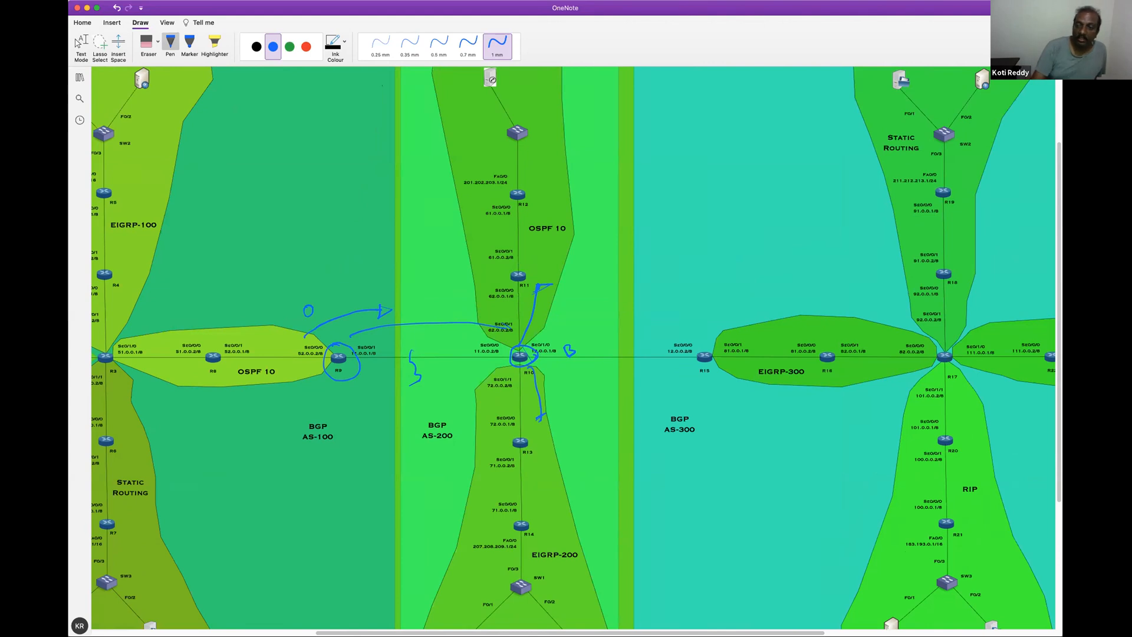
# Add a blue tick beside R12, circle R10 in red and draw a red arrow from it into AS-200's OSPF 10 area
pyautogui.scroll(2, 1056, 289)
pyautogui.scroll(1, 529, 240)
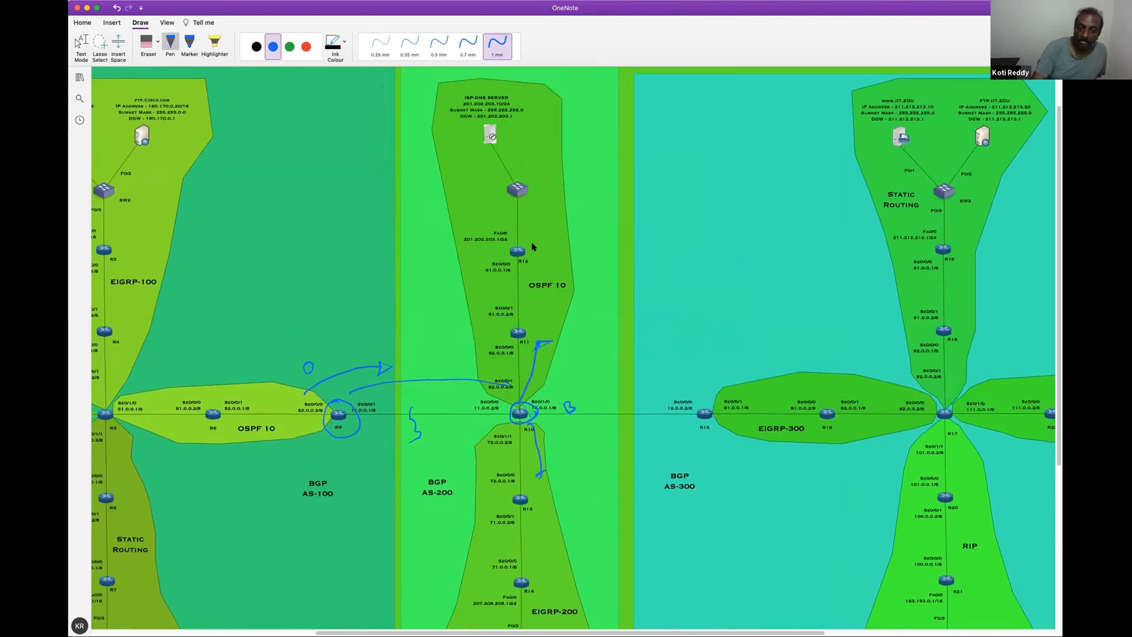
pyautogui.click(307, 46)
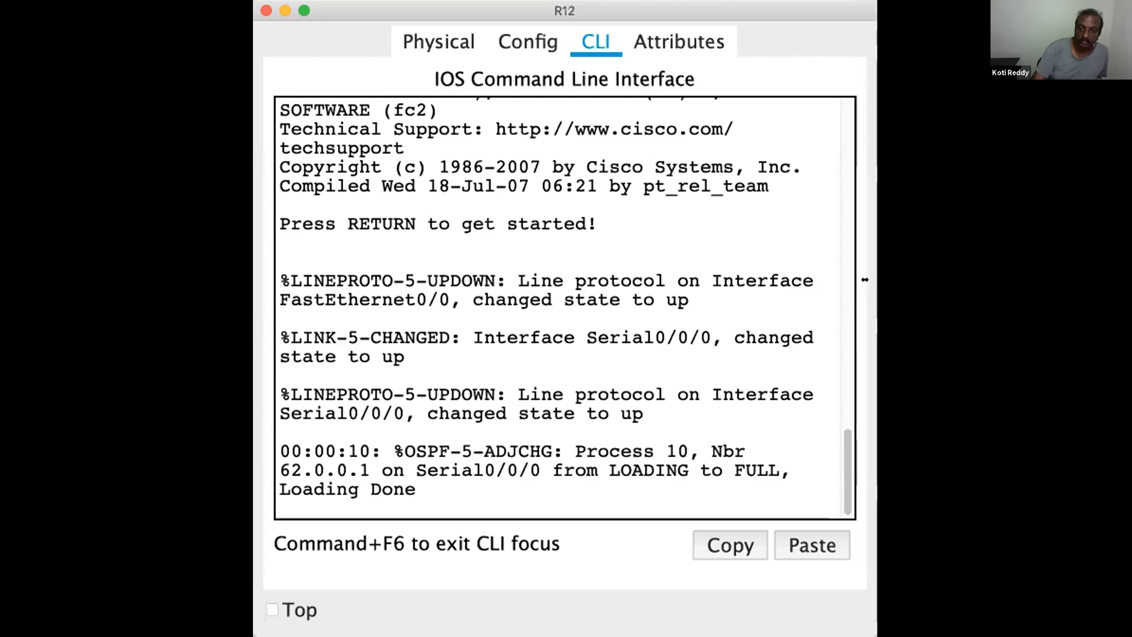
# Enlarge R12's command-line window in Packet Tracer and enter privileged EXEC mode
pyautogui.click(884, 279)
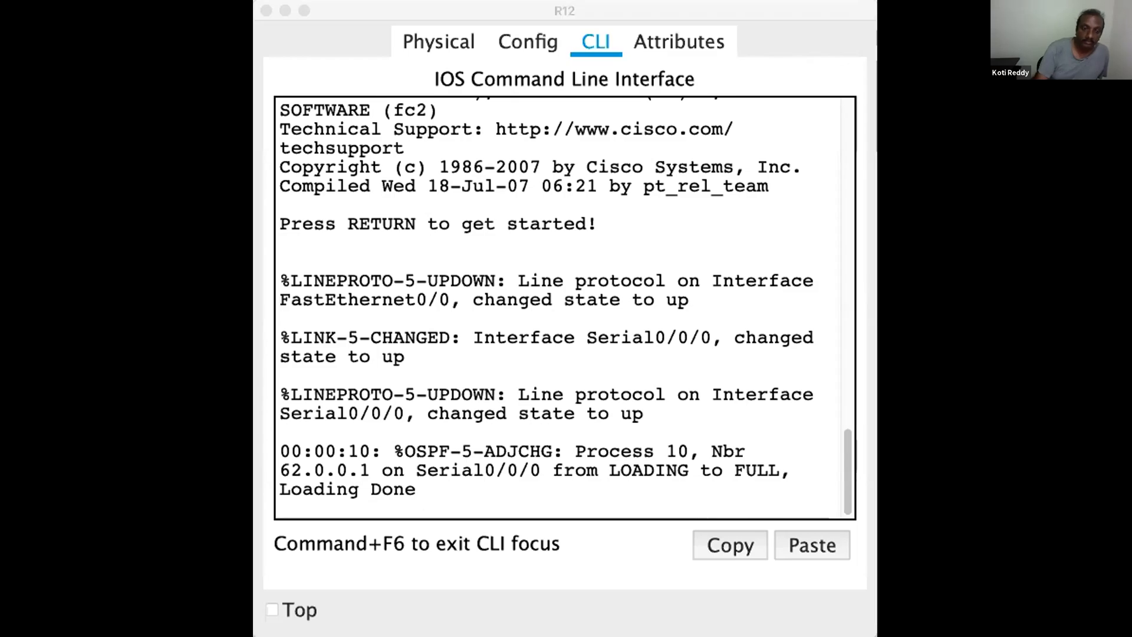
pyautogui.click(316, 305)
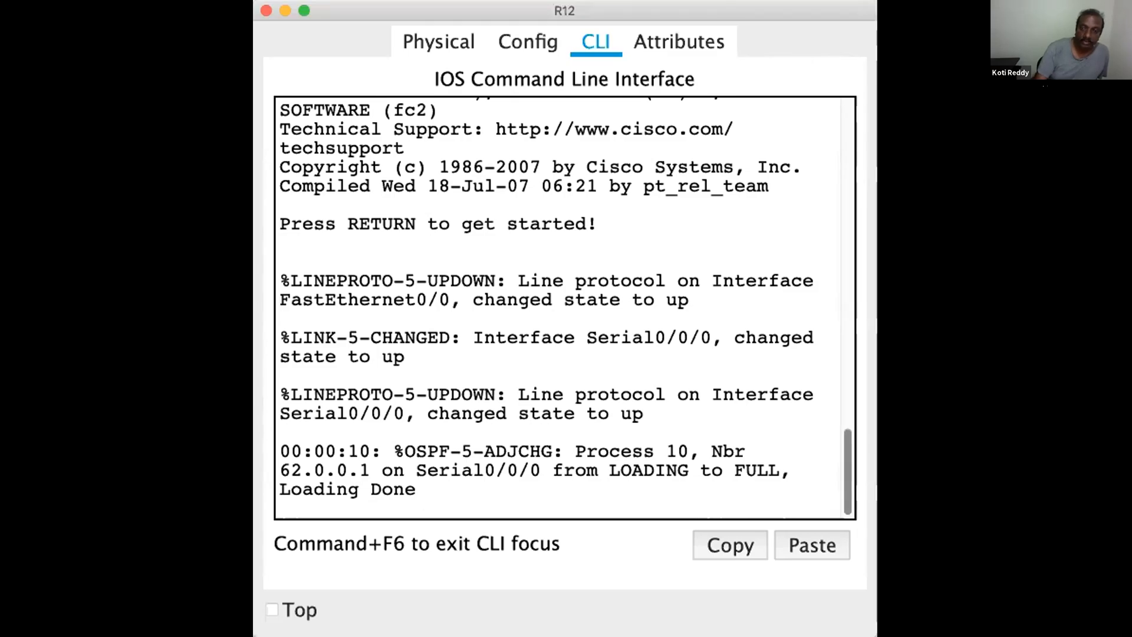
pyautogui.doubleClick(847, 10)
pyautogui.press('Return')
pyautogui.press('Return')
pyautogui.press('Return')
pyautogui.press('Return')
pyautogui.press('Return')
pyautogui.write('en')
pyautogui.press('Return')
# Display R12's routing table with show ip route
pyautogui.write('s')
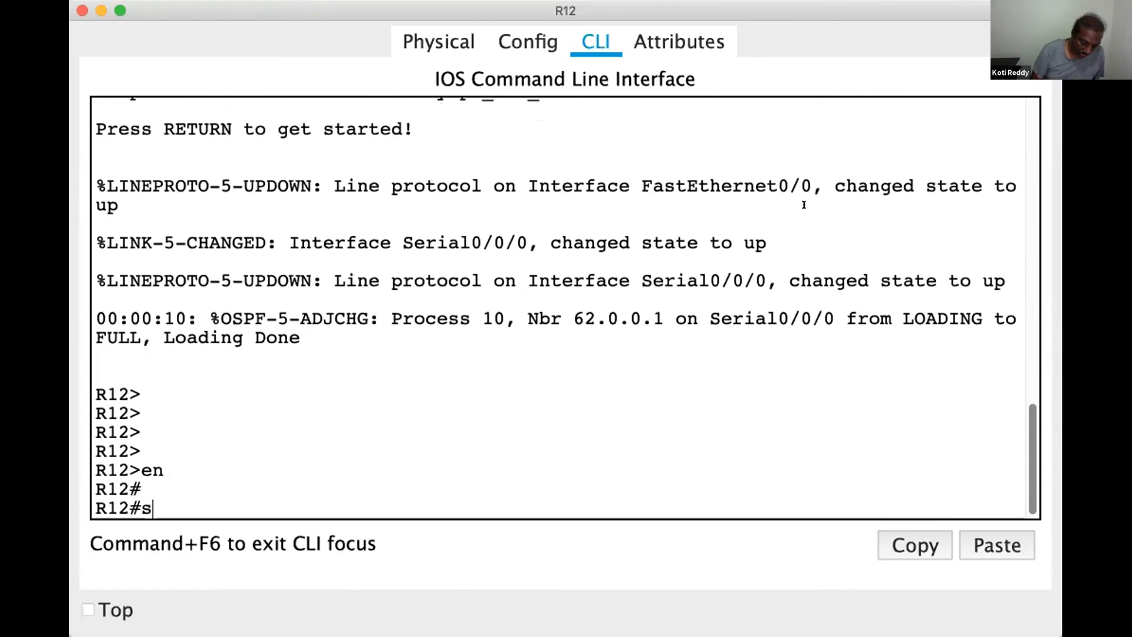
pyautogui.write('how ip route')
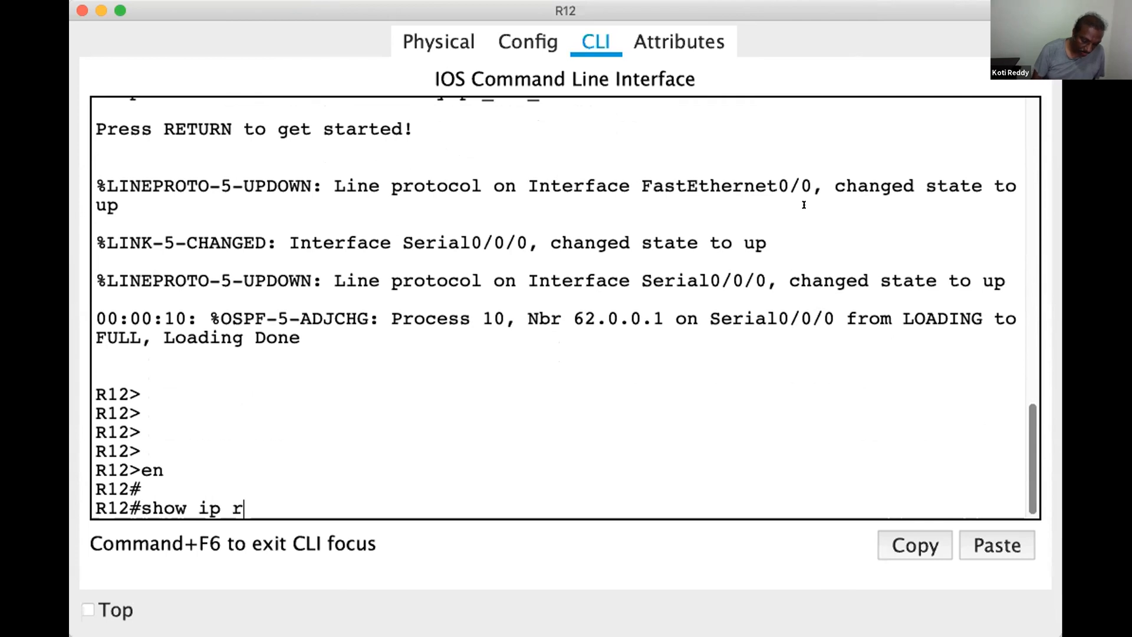
pyautogui.press('Return')
pyautogui.press('Return')
pyautogui.press('Return')
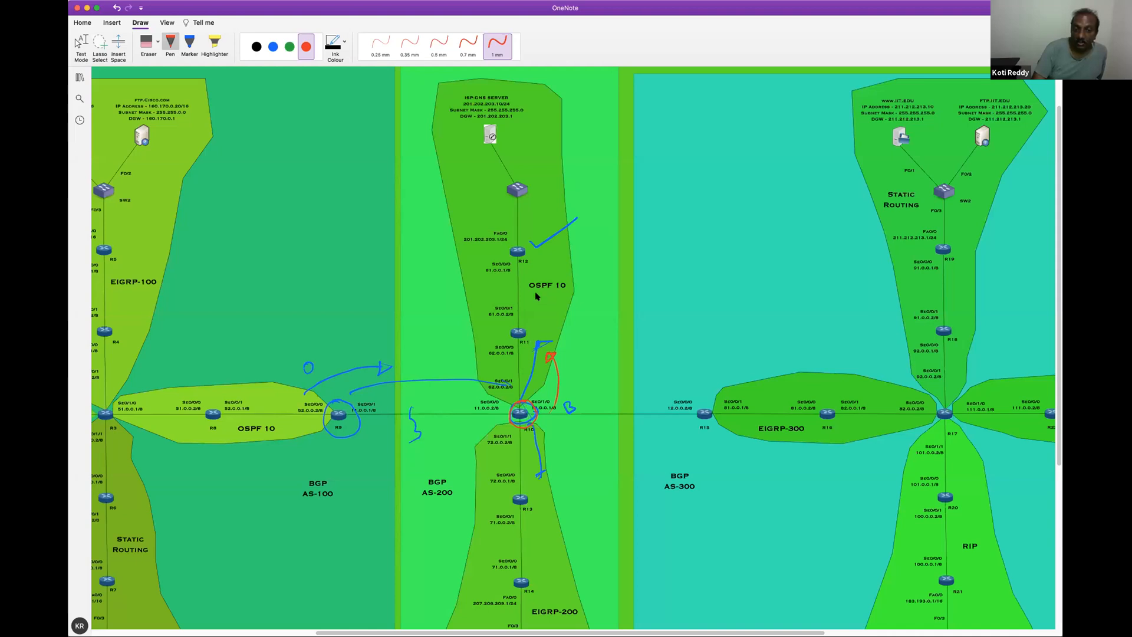
# On the OneNote diagram, draw a short red stroke just above the OSPF 10 label near R12
pyautogui.moveTo(581, 268); pyautogui.dragTo(542, 269)
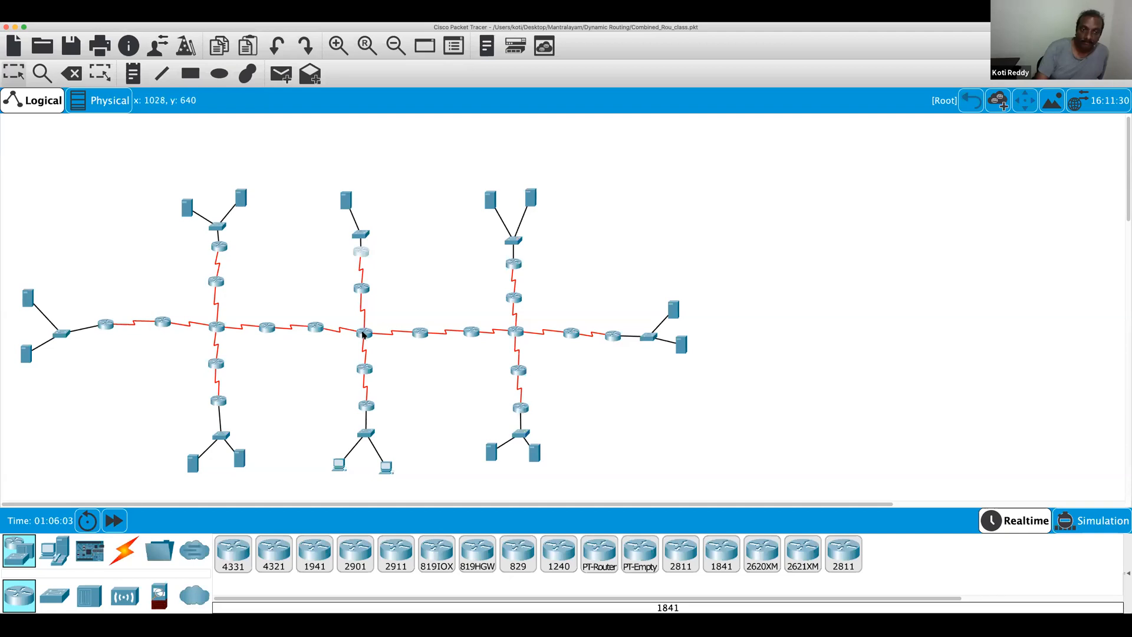
# Open R10 from the Packet Tracer topology and enter global configuration mode on its command line
pyautogui.click(365, 333)
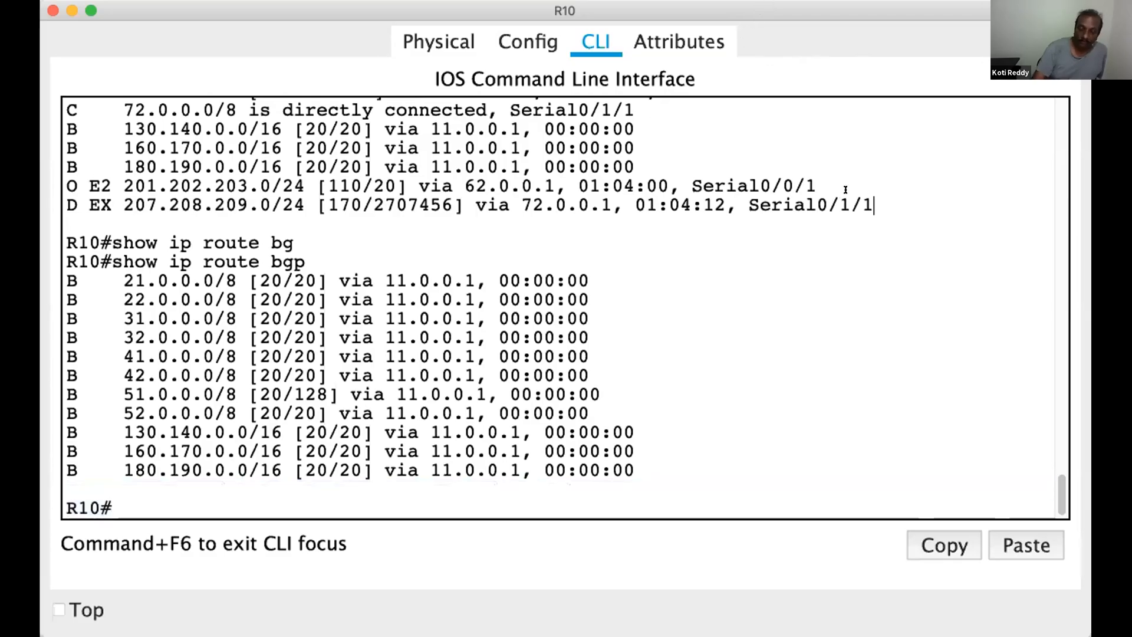
pyautogui.press('Return')
pyautogui.press('Return')
pyautogui.press('Return')
pyautogui.press('Return')
pyautogui.press('Return')
pyautogui.press('Return')
pyautogui.write('conf')
pyautogui.press('Tab')
pyautogui.write('t')
pyautogui.press('Tab')
pyautogui.press('Return')
pyautogui.press('Return')
pyautogui.press('Return')
pyautogui.press('Return')
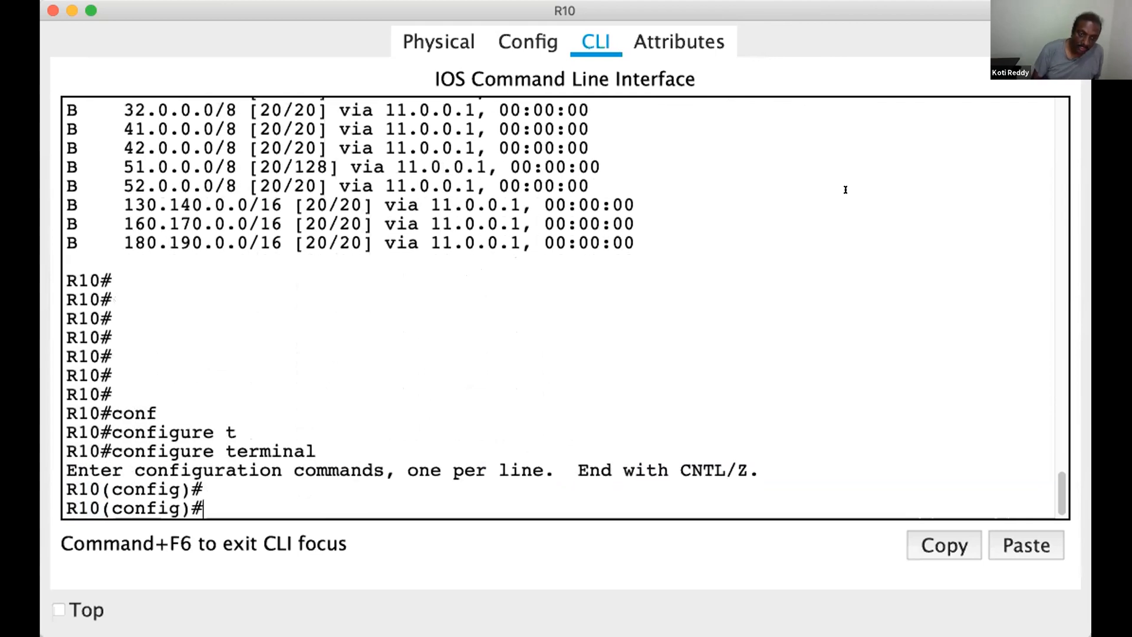
# Enter router configuration mode for OSPF process 10 on R10
pyautogui.write('route')
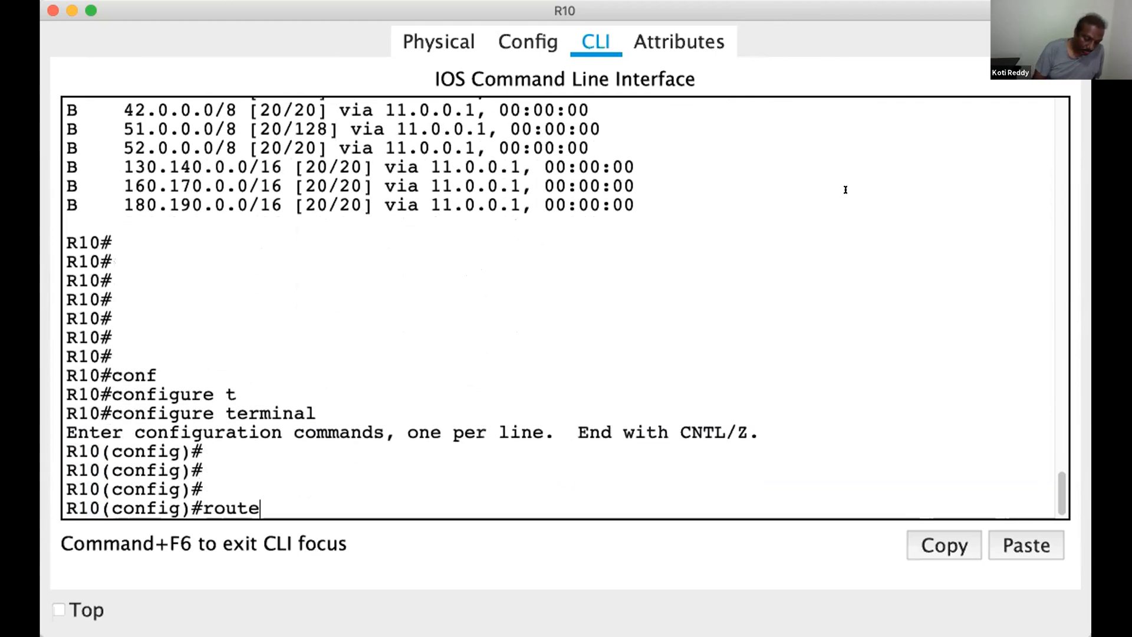
pyautogui.write('r')
pyautogui.press('Tab')
pyautogui.write('os')
pyautogui.press('Tab')
pyautogui.write('10')
pyautogui.press('Return')
pyautogui.press('Return')
pyautogui.press('Return')
# Redistribute BGP 200 into R10's OSPF 10 process
pyautogui.write('redistribute bg')
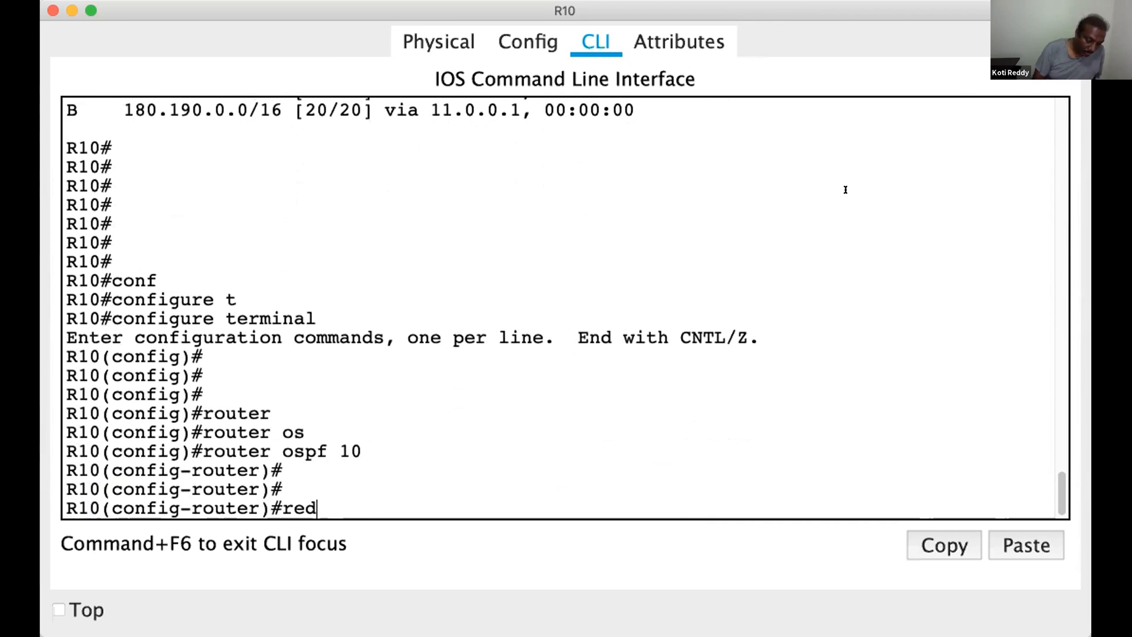
pyautogui.press('Tab')
pyautogui.write('bgp')
pyautogui.press('Tab')
pyautogui.write('200')
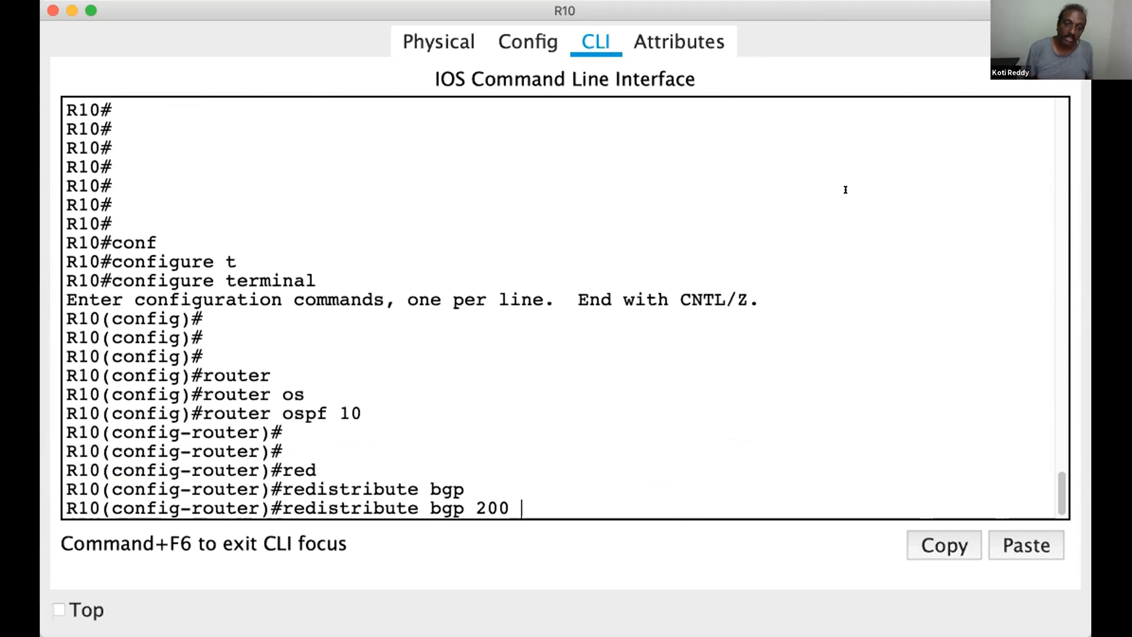
pyautogui.press('Return')
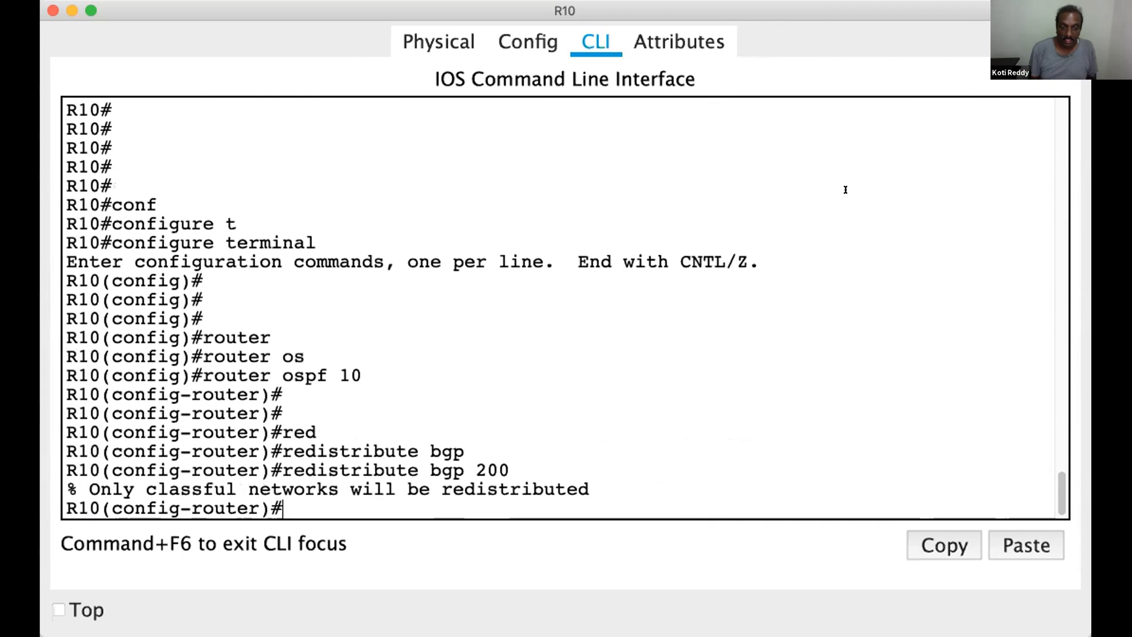
pyautogui.press('Return')
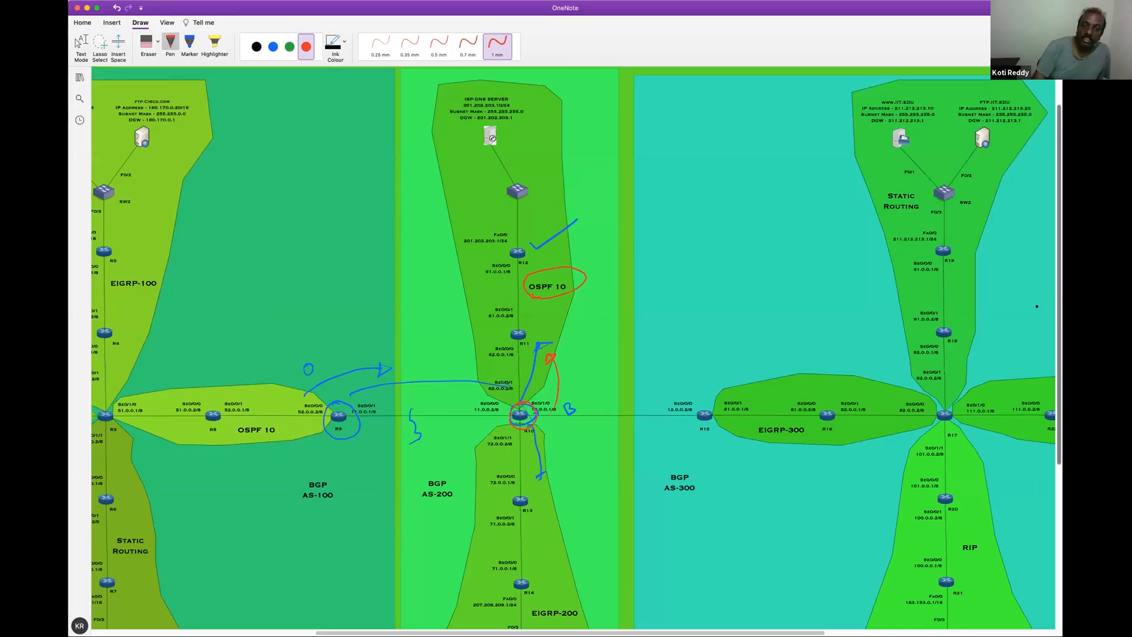
# Switch to the OneNote diagram, circle R12 in red and draw a red stroke from it down toward R10
pyautogui.scroll(1, 484, 286)
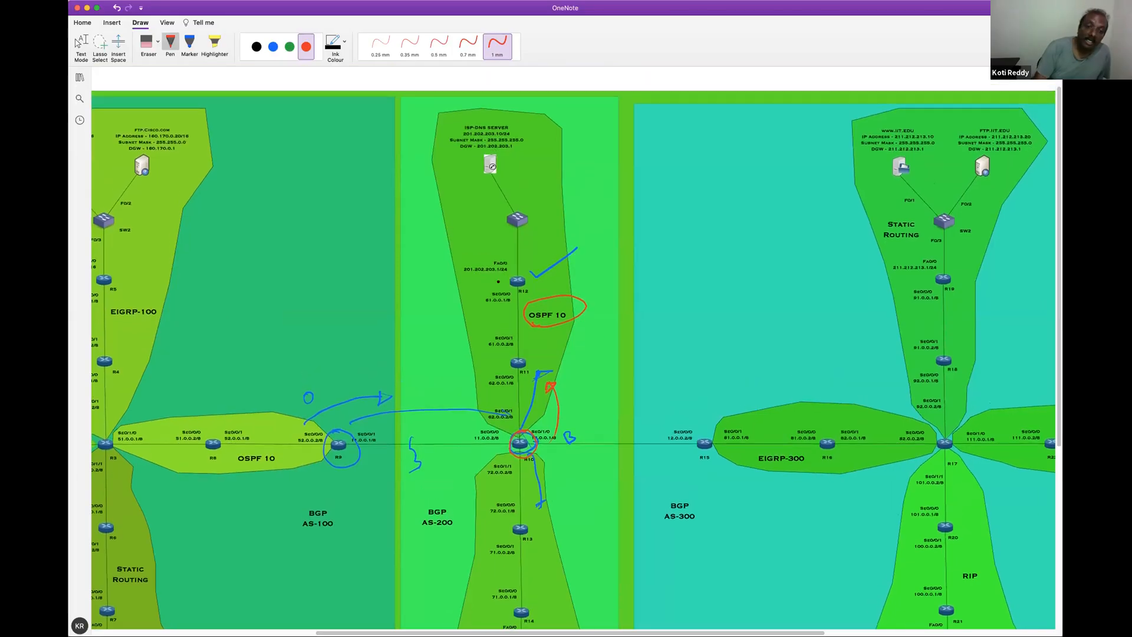
pyautogui.moveTo(506, 270)
pyautogui.mouseDown()
pyautogui.moveTo(535, 275)
pyautogui.moveTo(489, 420)
pyautogui.mouseUp()
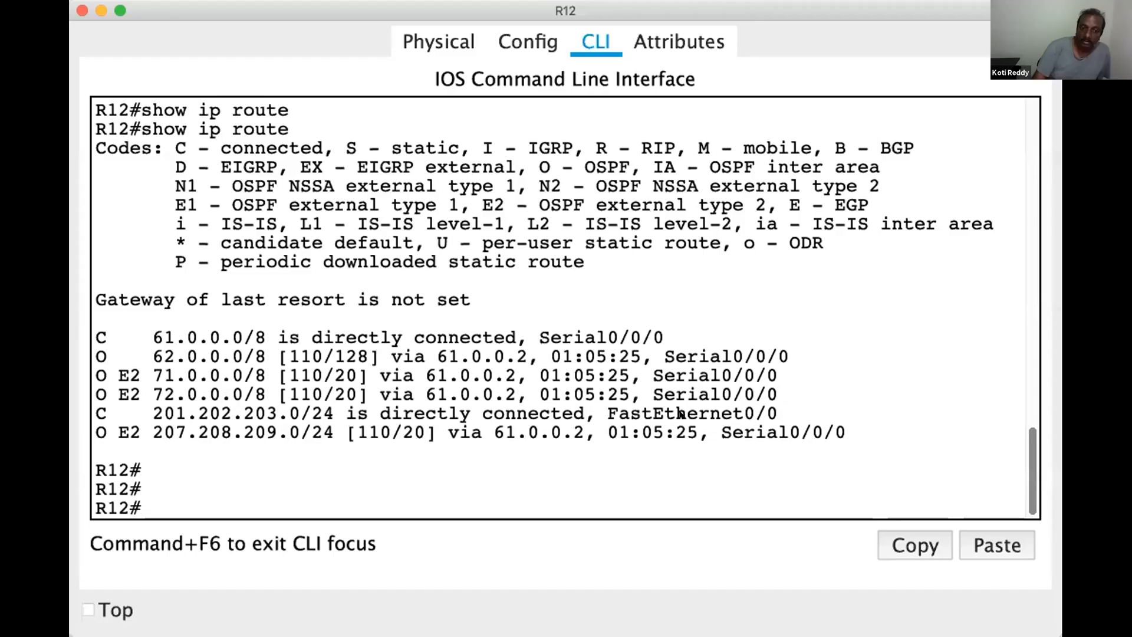
# Switch to R12's command line in Packet Tracer, run show ip route again and examine the first OSPF external route entries
pyautogui.moveTo(682, 414); pyautogui.dragTo(667, 433)
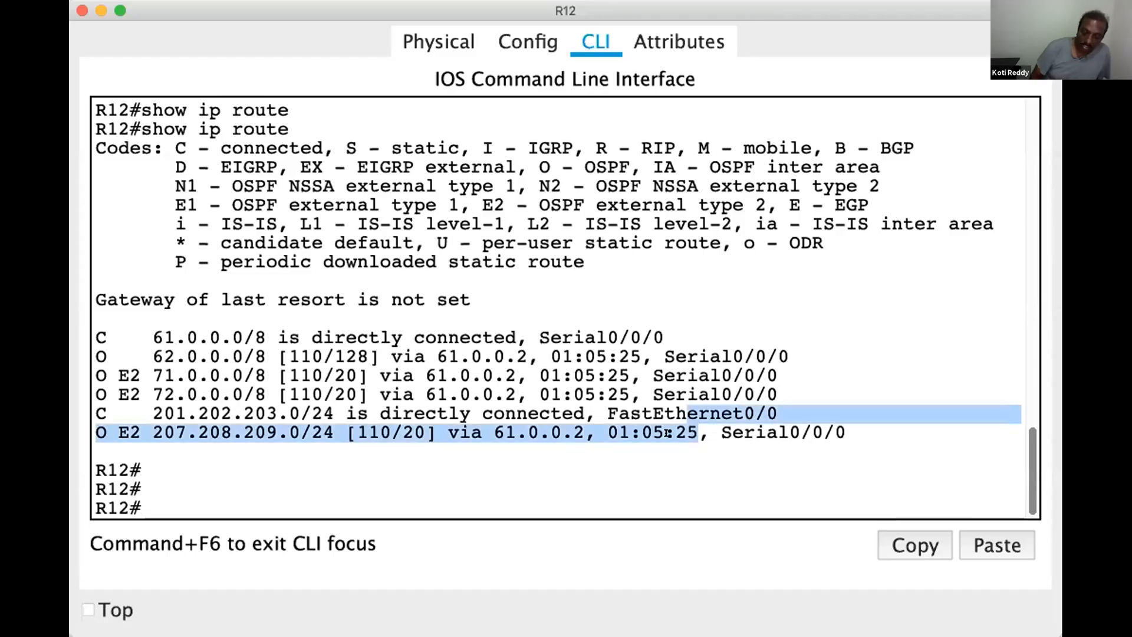
pyautogui.press('Return')
pyautogui.press('Return')
pyautogui.press('Up')
pyautogui.press('Return')
pyautogui.press('Return')
pyautogui.press('Return')
pyautogui.press('Return')
pyautogui.press('Return')
pyautogui.press('Return')
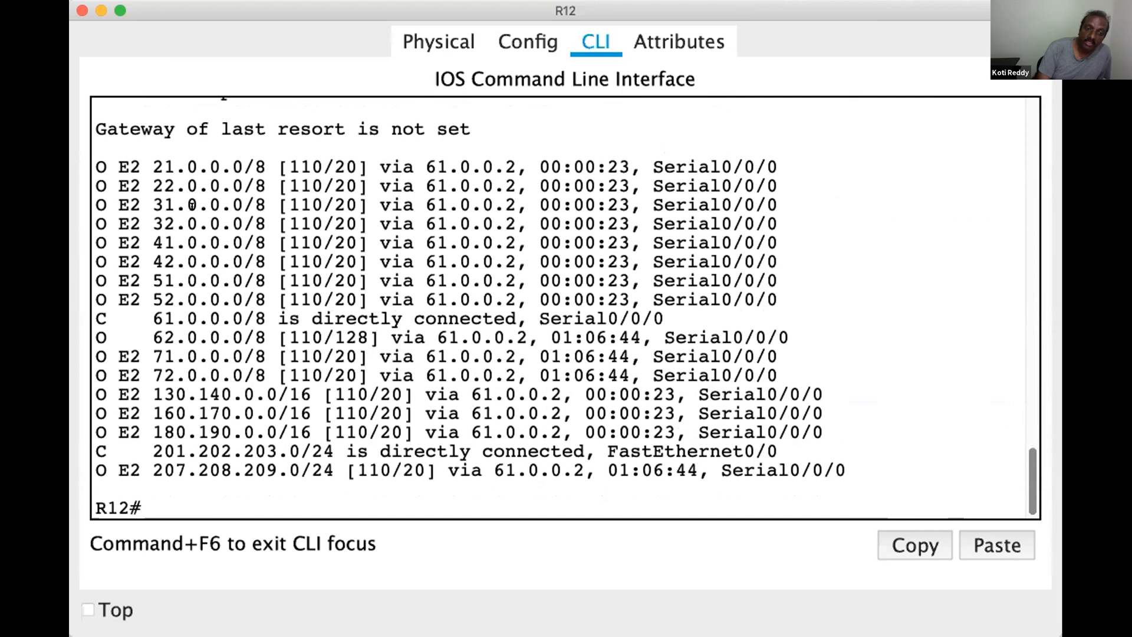
pyautogui.doubleClick(104, 161)
pyautogui.moveTo(92, 159); pyautogui.dragTo(87, 159)
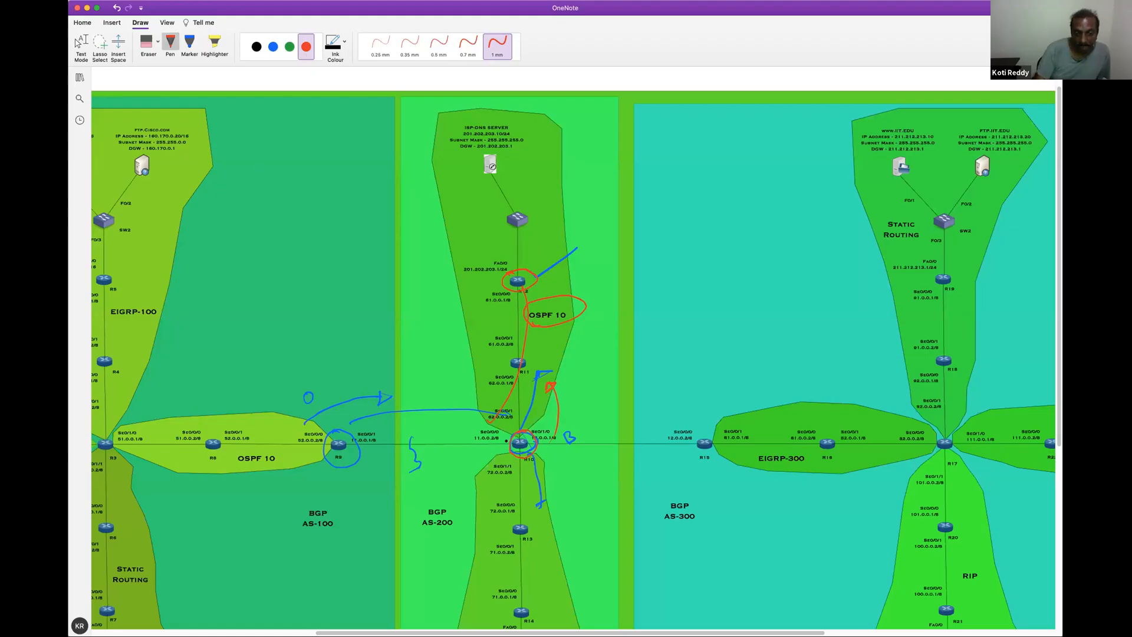
# On the OneNote diagram, draw a red arrow from R10 down past R13 toward the EIGRP-200 area
pyautogui.moveTo(525, 454); pyautogui.dragTo(566, 555)
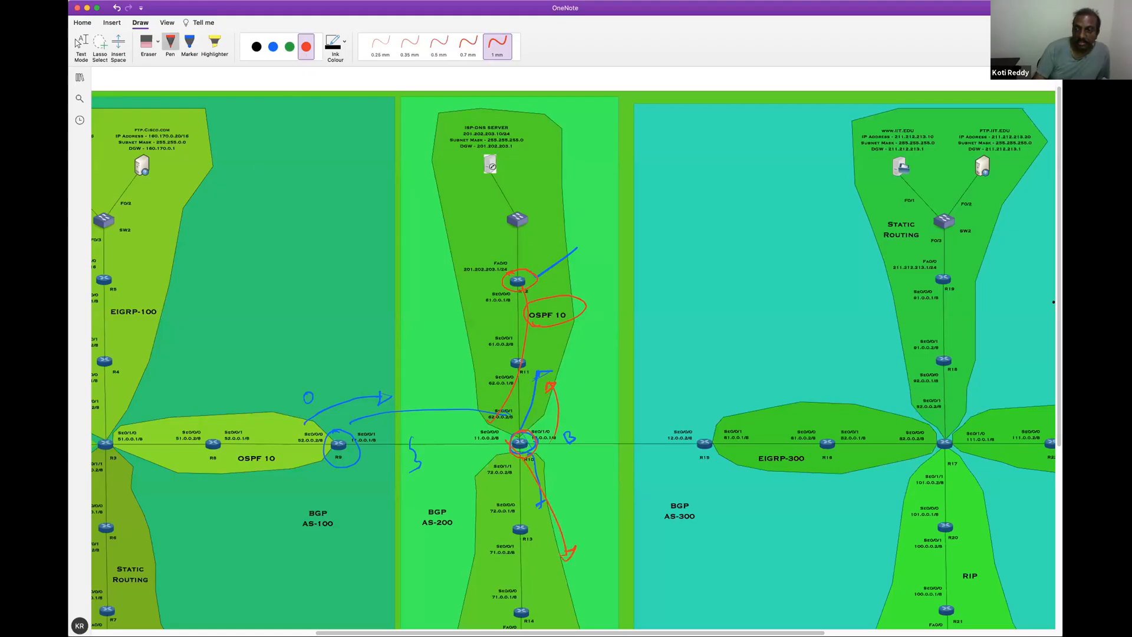
pyautogui.scroll(-2, 1055, 308)
pyautogui.scroll(-5, 573, 348)
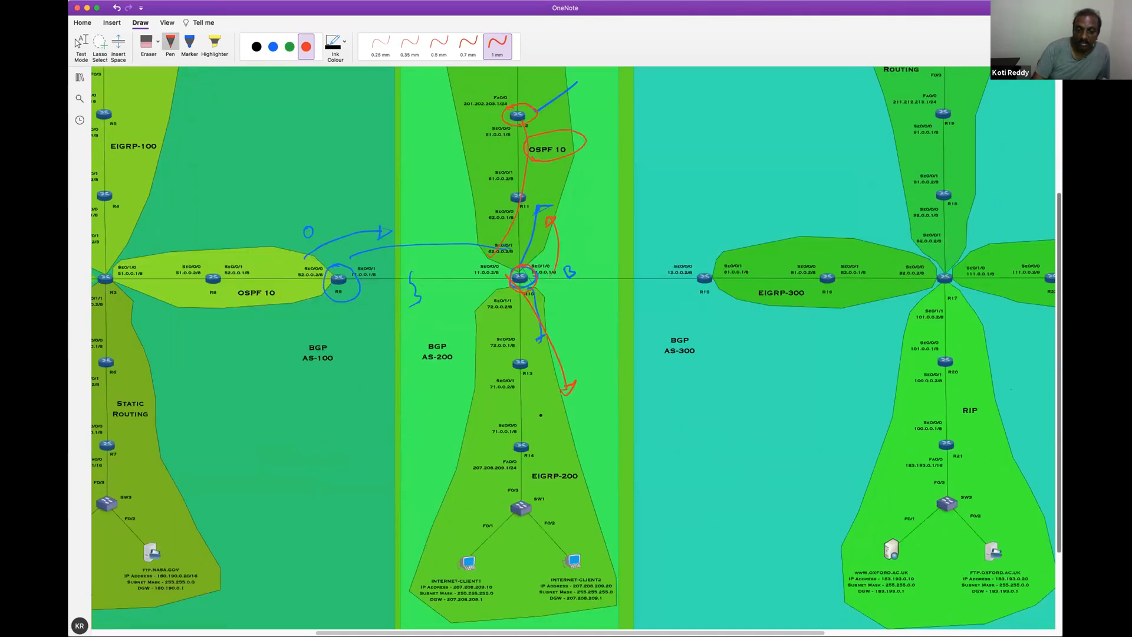
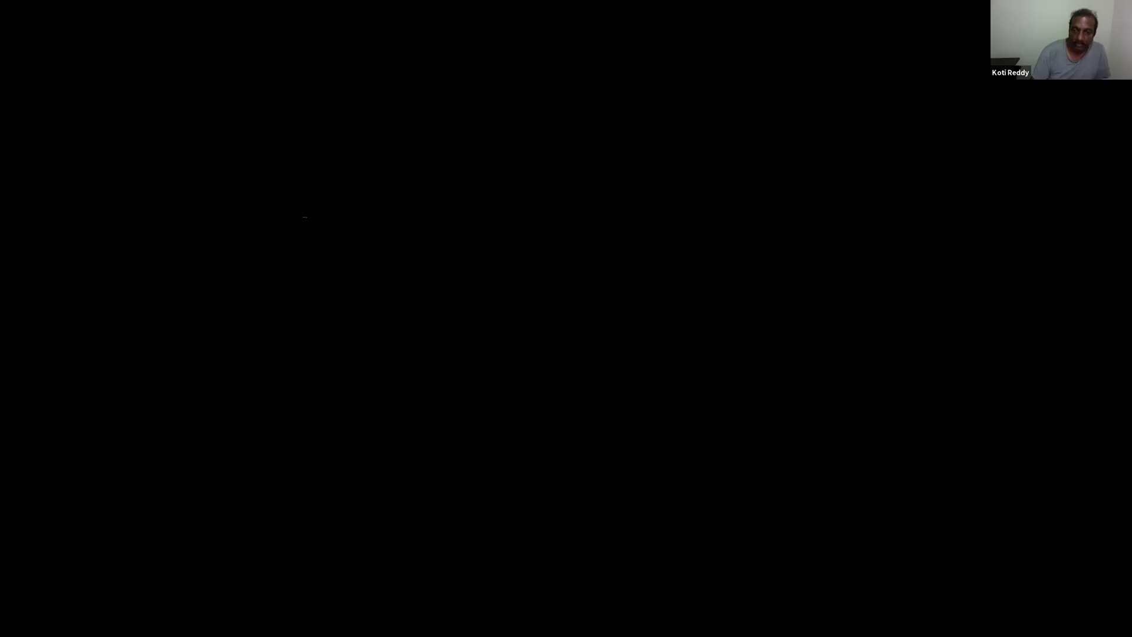
# Enter privileged EXEC mode in the R23 command line with the en command
pyautogui.press('Return')
pyautogui.press('Return')
pyautogui.press('Return')
pyautogui.press('Return')
pyautogui.press('Return')
pyautogui.write('en')
pyautogui.press('Return')
pyautogui.press('Return')
# Display R23's IP routing table with show ip route and page through its entries
pyautogui.write('show ')
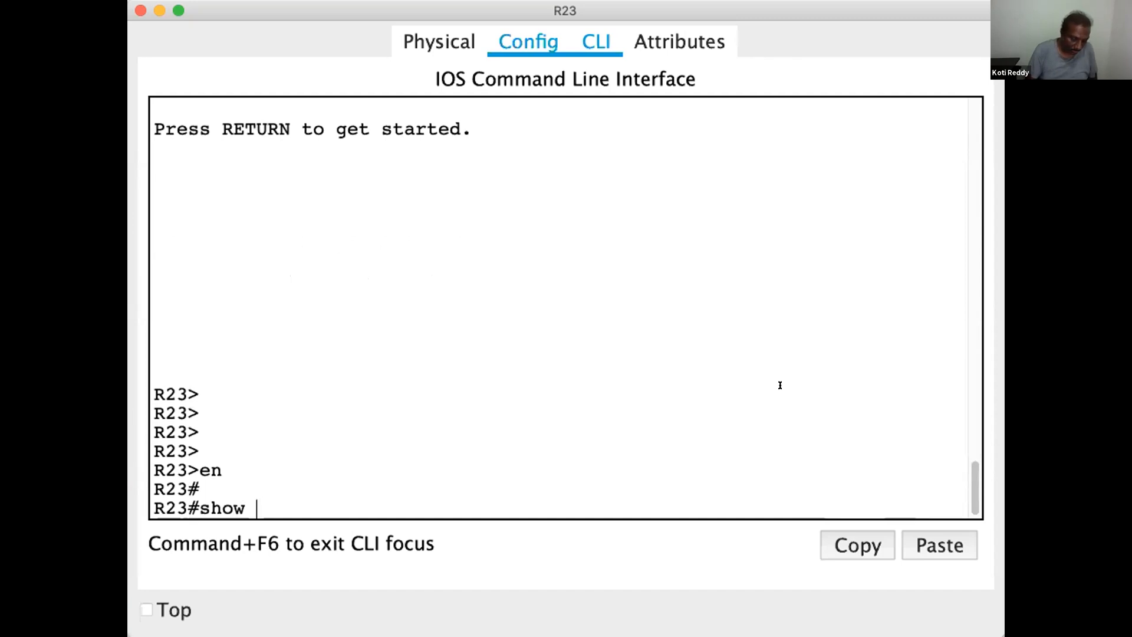
pyautogui.write('ip route')
pyautogui.press('Return')
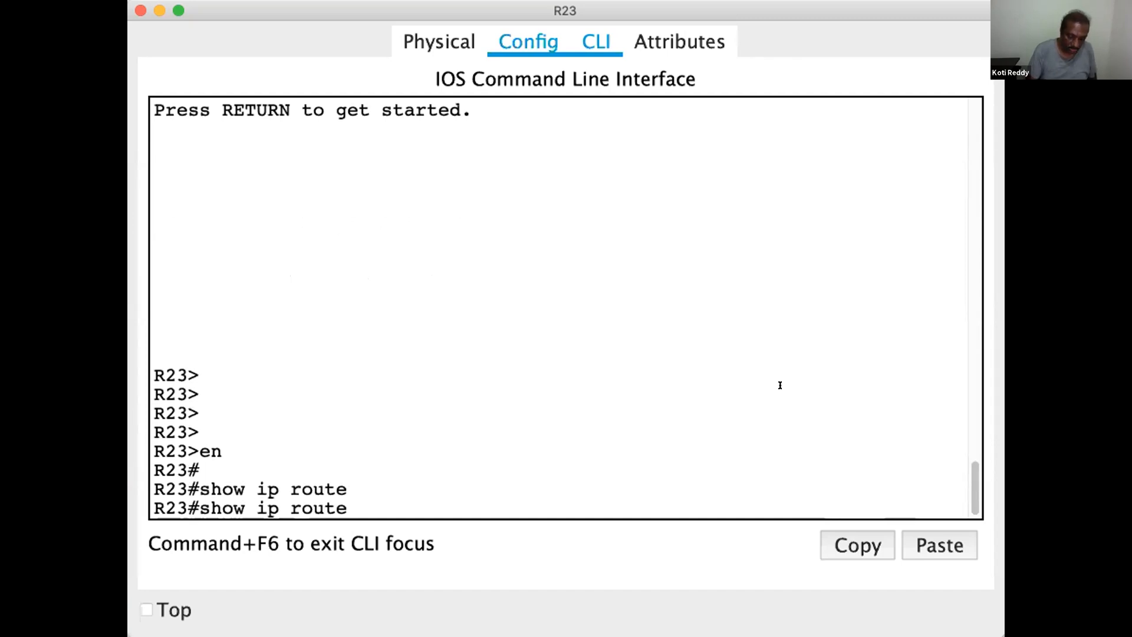
pyautogui.press('Return')
pyautogui.press('Return')
pyautogui.press('Return')
pyautogui.press('Return')
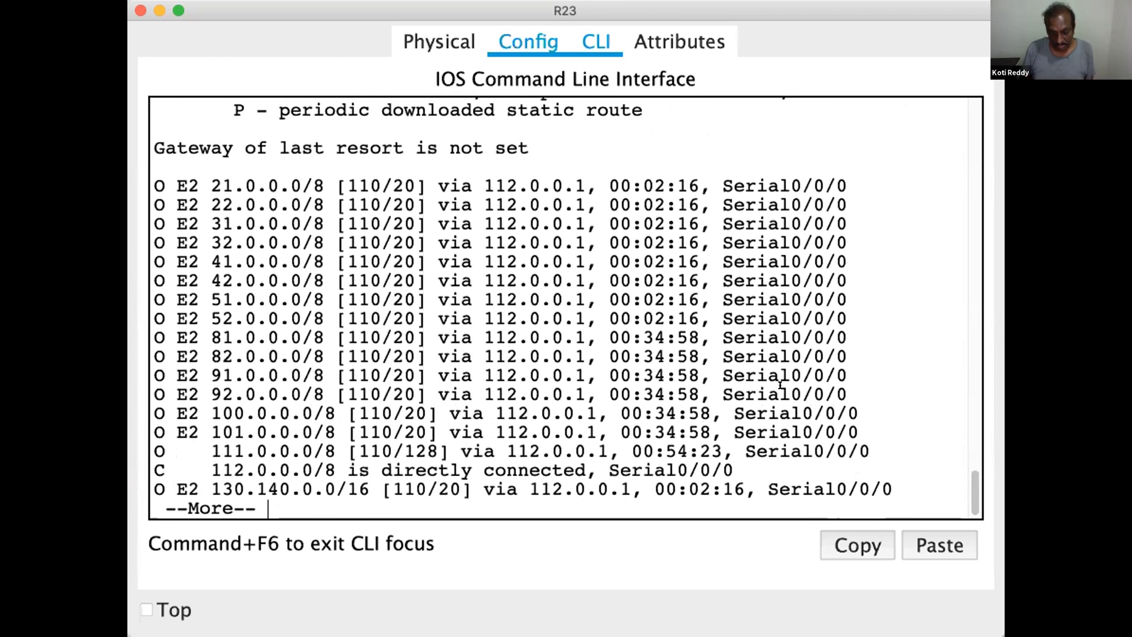
pyautogui.press('Return')
pyautogui.press('Return')
pyautogui.press('Return')
pyautogui.press('Return')
pyautogui.press('Return')
pyautogui.press('Return')
pyautogui.press('Return')
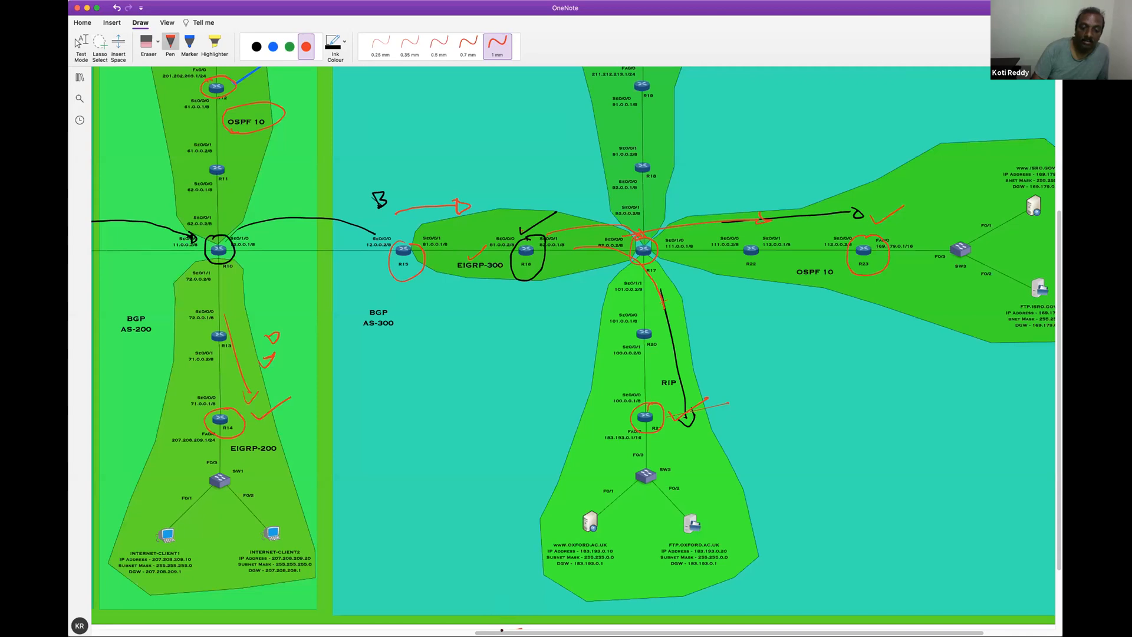
# Switch to the OneNote topology diagram and erase the ink marks across R10, R12, R14, R15, R16 and the path to R21
pyautogui.hscroll(-3, 572, 342)
pyautogui.hscroll(-2, 572, 342)
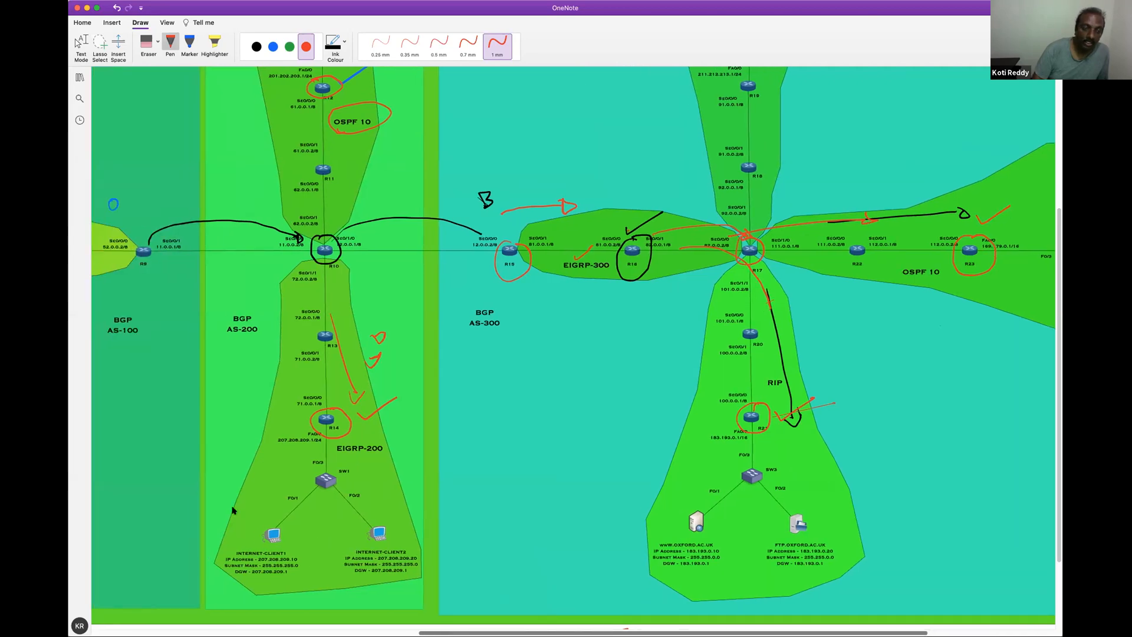
pyautogui.hscroll(-10, 572, 342)
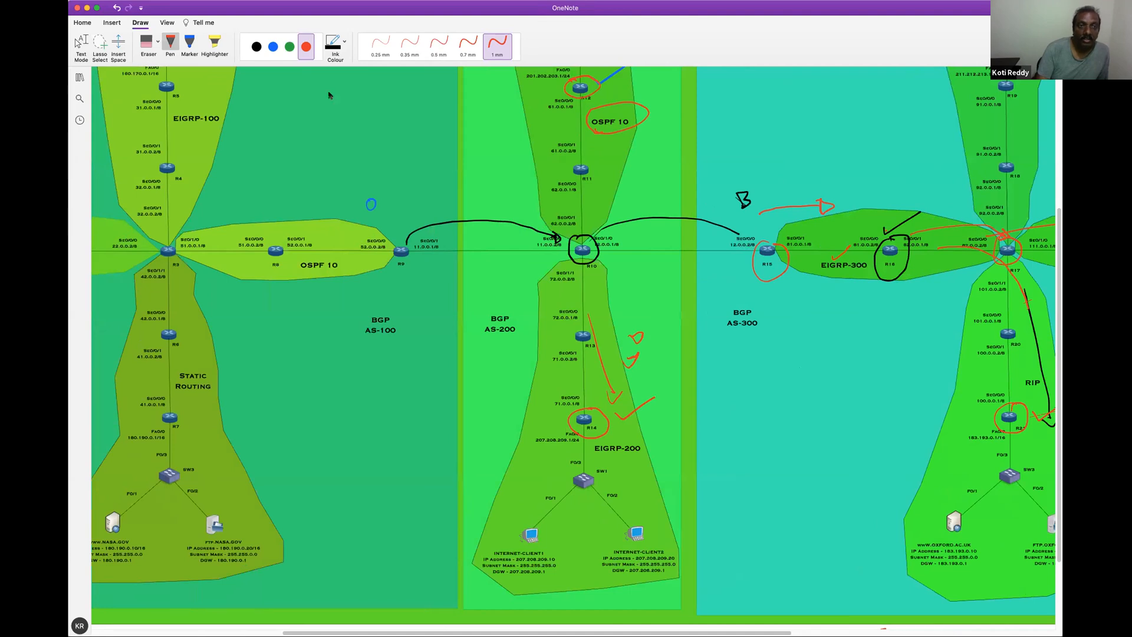
pyautogui.click(257, 47)
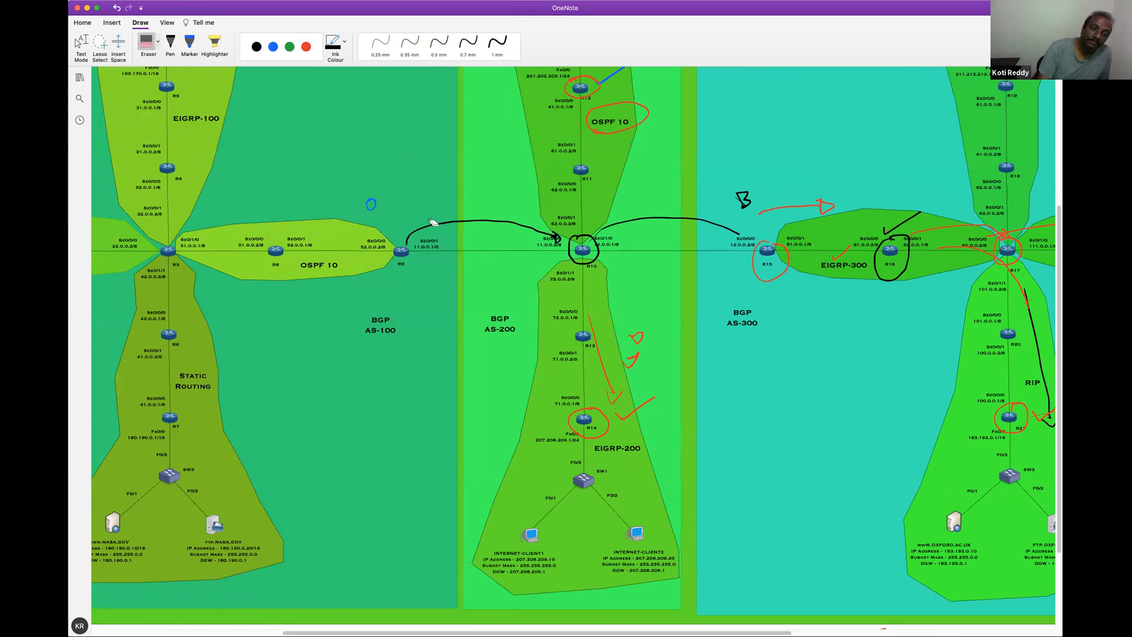
pyautogui.moveTo(437, 224); pyautogui.dragTo(601, 238)
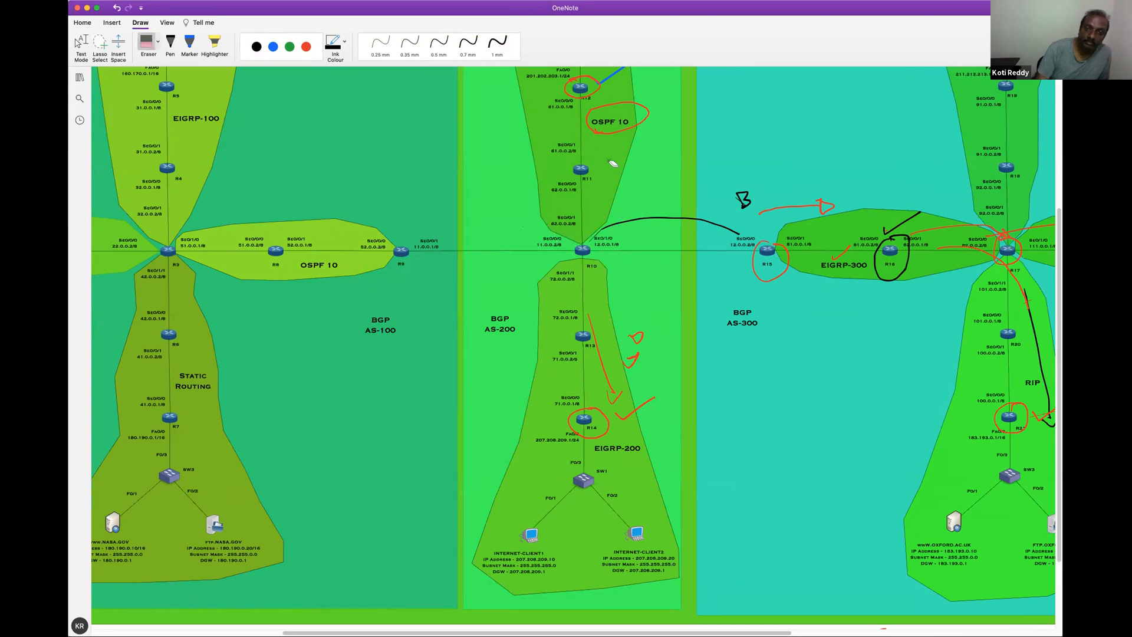
pyautogui.moveTo(604, 91)
pyautogui.mouseDown()
pyautogui.moveTo(741, 209)
pyautogui.moveTo(826, 208)
pyautogui.moveTo(785, 243)
pyautogui.moveTo(877, 256)
pyautogui.moveTo(899, 227)
pyautogui.moveTo(912, 234)
pyautogui.moveTo(830, 272)
pyautogui.mouseUp()
pyautogui.moveTo(622, 330)
pyautogui.mouseDown()
pyautogui.moveTo(632, 353)
pyautogui.moveTo(606, 372)
pyautogui.moveTo(610, 423)
pyautogui.moveTo(623, 423)
pyautogui.mouseUp()
pyautogui.moveTo(1037, 350)
pyautogui.mouseDown()
pyautogui.moveTo(1038, 311)
pyautogui.moveTo(1017, 311)
pyautogui.moveTo(970, 362)
pyautogui.moveTo(1013, 411)
pyautogui.mouseUp()
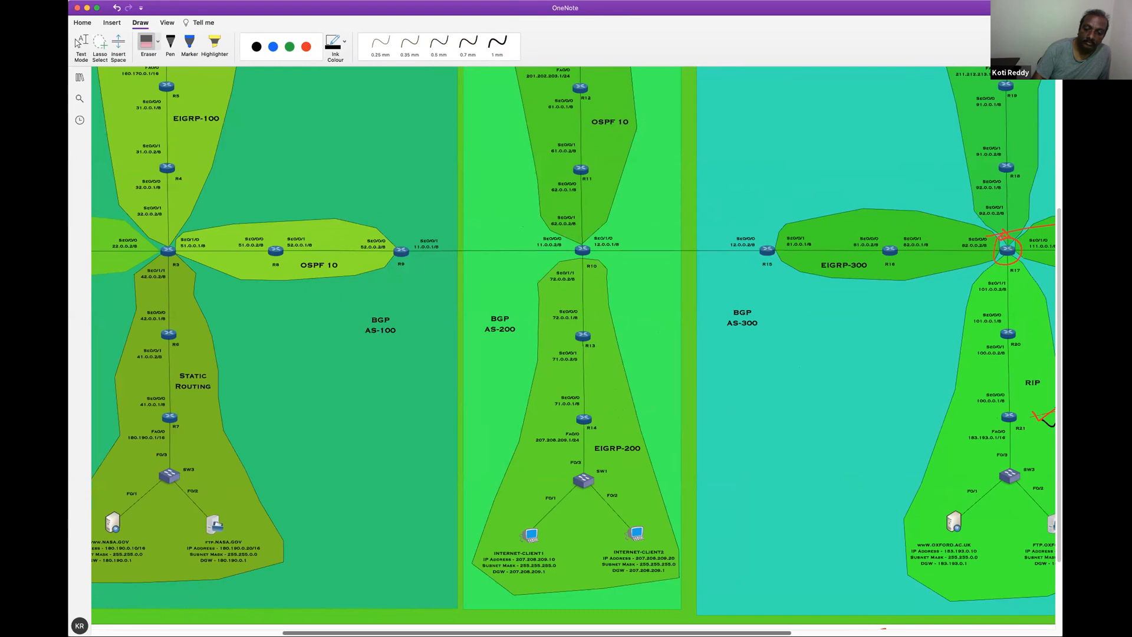
# Erase the remaining ink around R17, R21 and R23 in the BGP AS-300 region
pyautogui.hscroll(5, 573, 350)
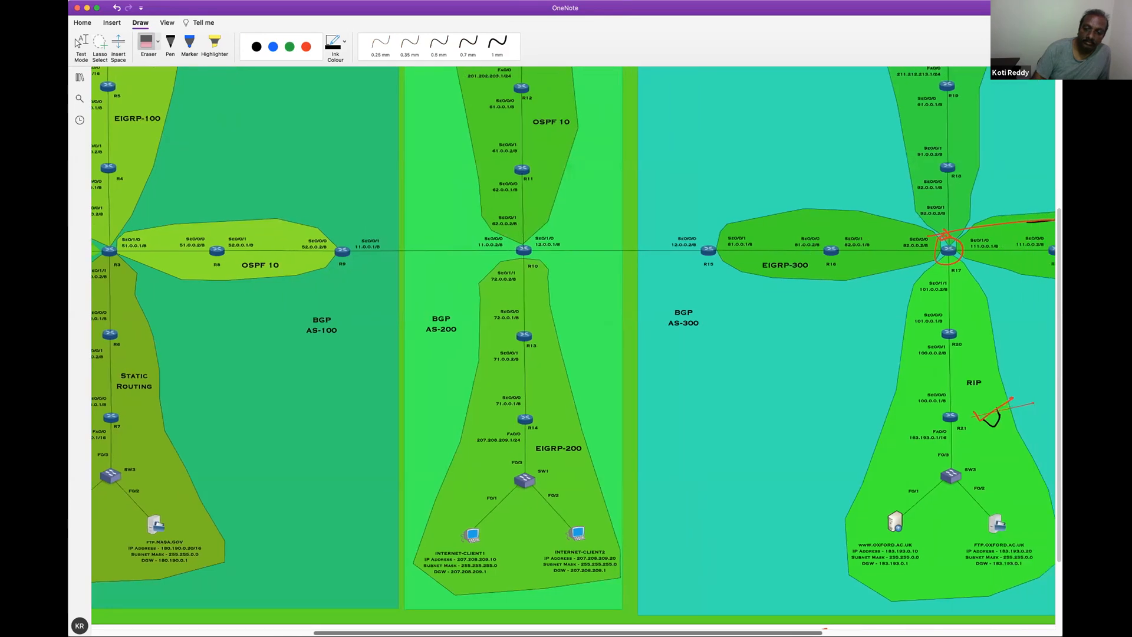
pyautogui.hscroll(10, 853, 624)
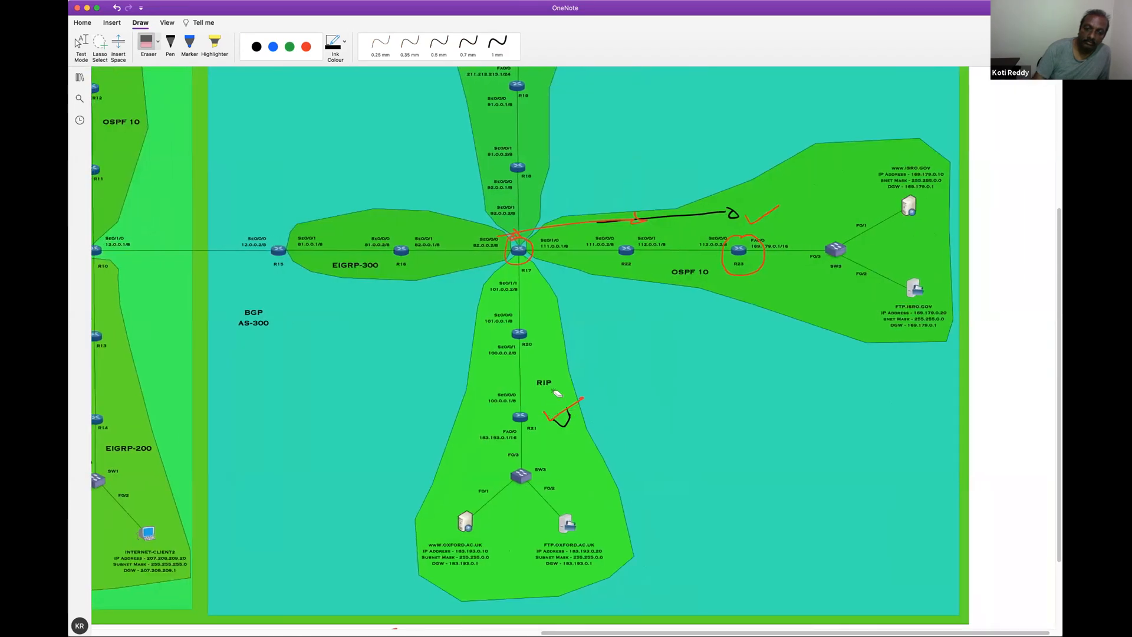
pyautogui.moveTo(545, 246)
pyautogui.mouseDown()
pyautogui.moveTo(556, 218)
pyautogui.moveTo(731, 212)
pyautogui.moveTo(757, 220)
pyautogui.moveTo(739, 262)
pyautogui.mouseUp()
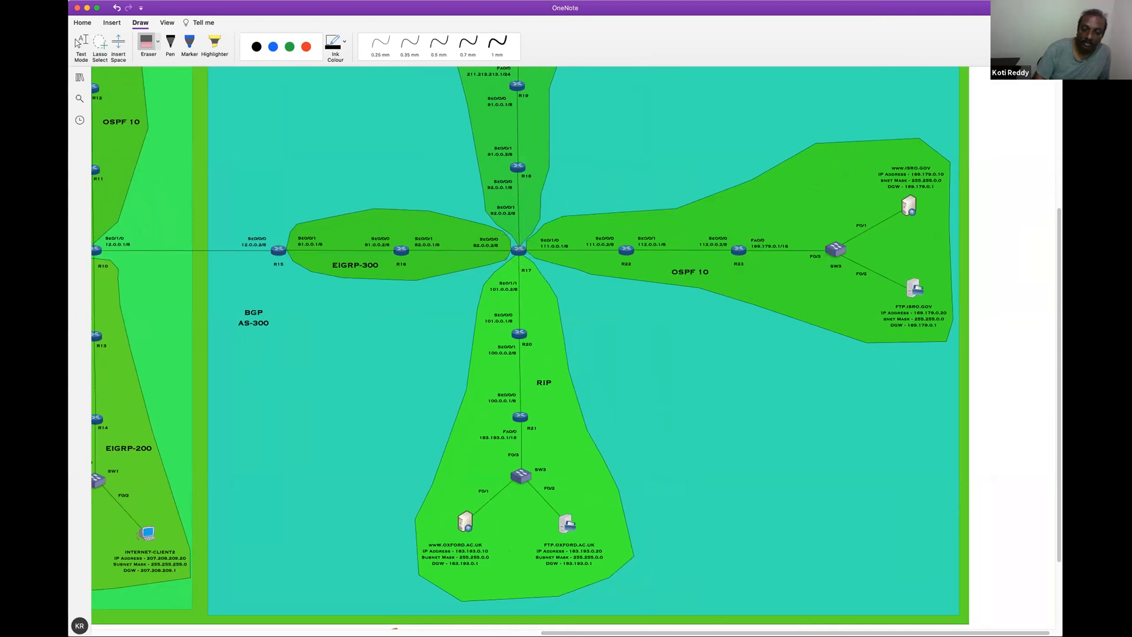
# Draw a red line across R3 into OSPF 10, an arrow at R9, and arrows from R10 into OSPF 10 and EIGRP-200
pyautogui.hscroll(-3, 570, 351)
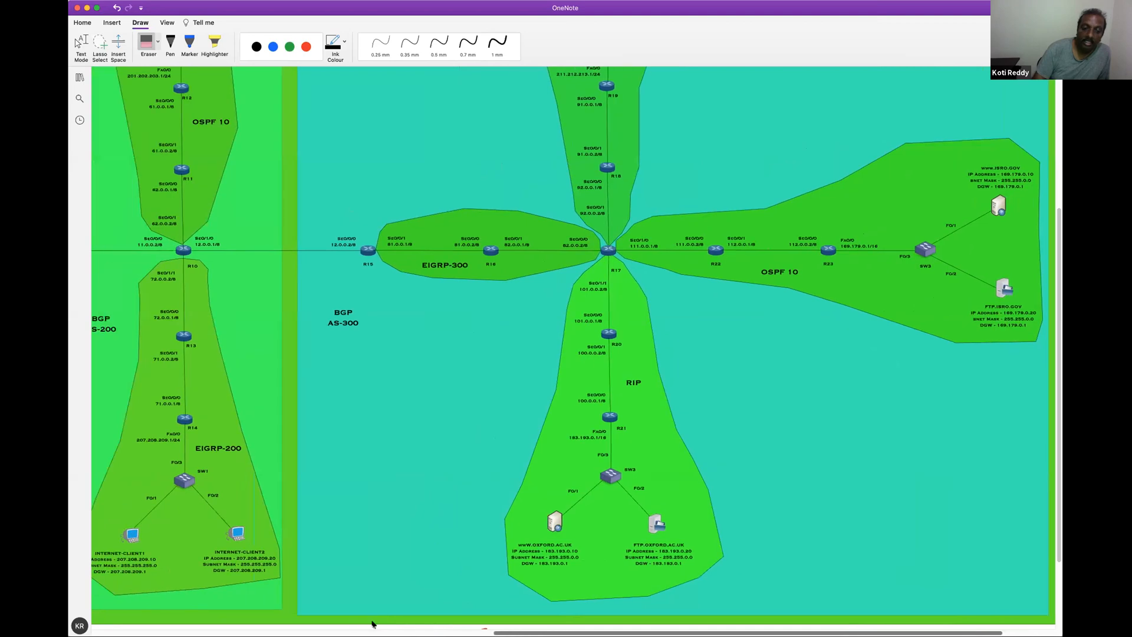
pyautogui.hscroll(-10, 570, 350)
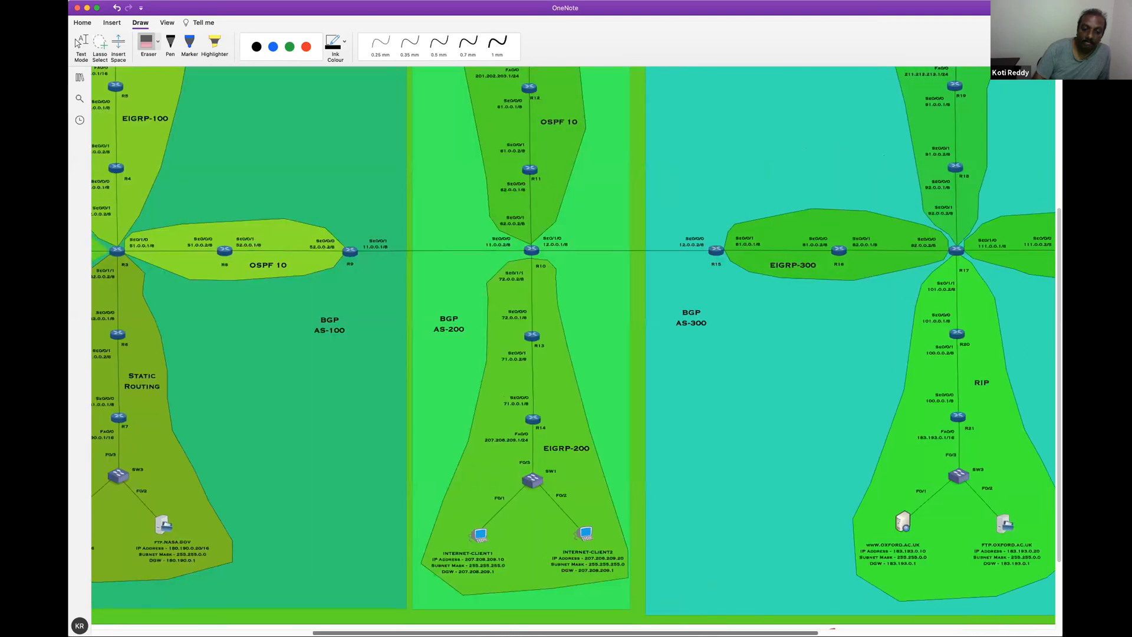
pyautogui.hscroll(-6, 285, 83)
pyautogui.click(306, 47)
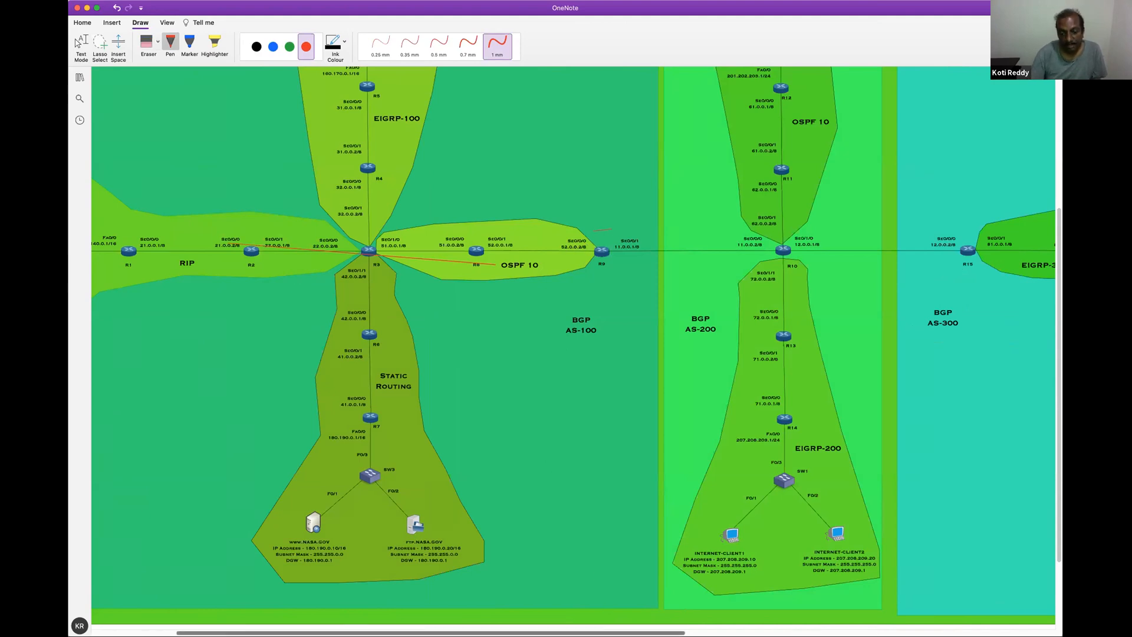
pyautogui.hscroll(5, 487, 387)
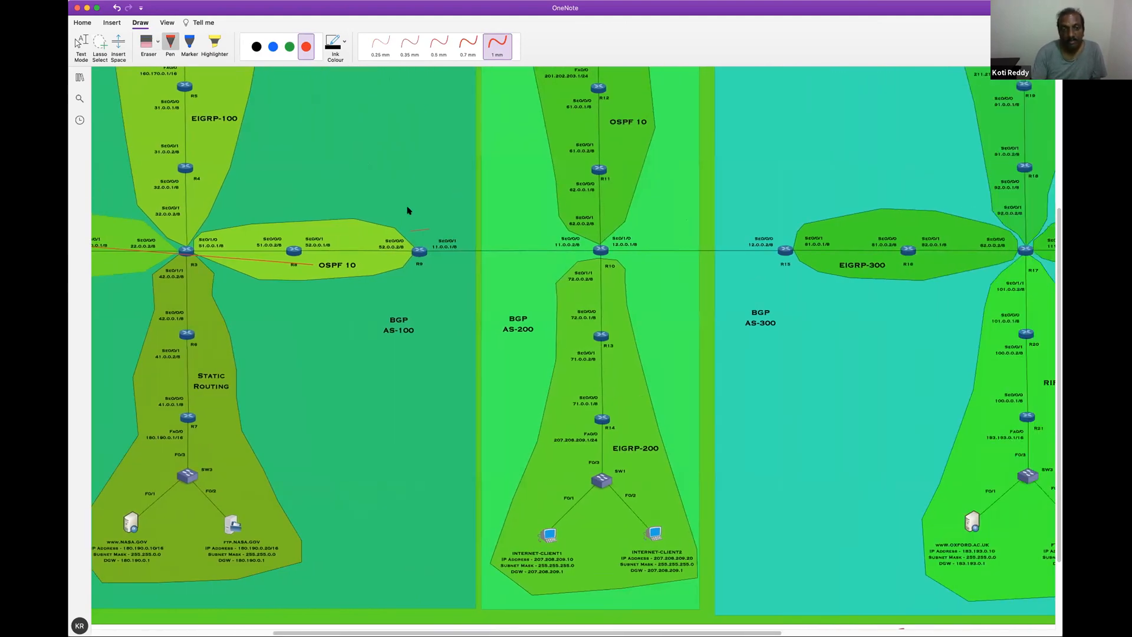
pyautogui.moveTo(437, 224); pyautogui.dragTo(441, 223)
pyautogui.moveTo(581, 237); pyautogui.dragTo(619, 201)
pyautogui.moveTo(614, 239)
pyautogui.mouseDown()
pyautogui.moveTo(608, 290)
pyautogui.moveTo(622, 291)
pyautogui.mouseUp()
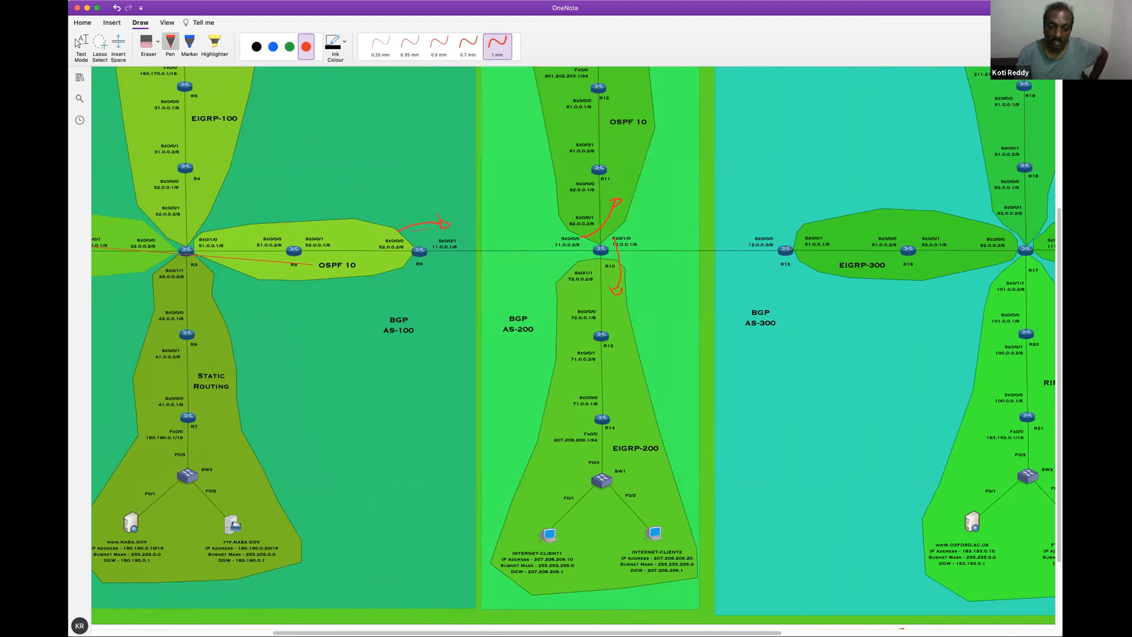
# Draw red arrows from R15 into EIGRP-300 and from R17 into the RIP and OSPF 10 areas, and circle R17
pyautogui.moveTo(663, 632); pyautogui.dragTo(694, 631)
pyautogui.hscroll(5, 744, 255)
pyautogui.moveTo(593, 226); pyautogui.dragTo(641, 225)
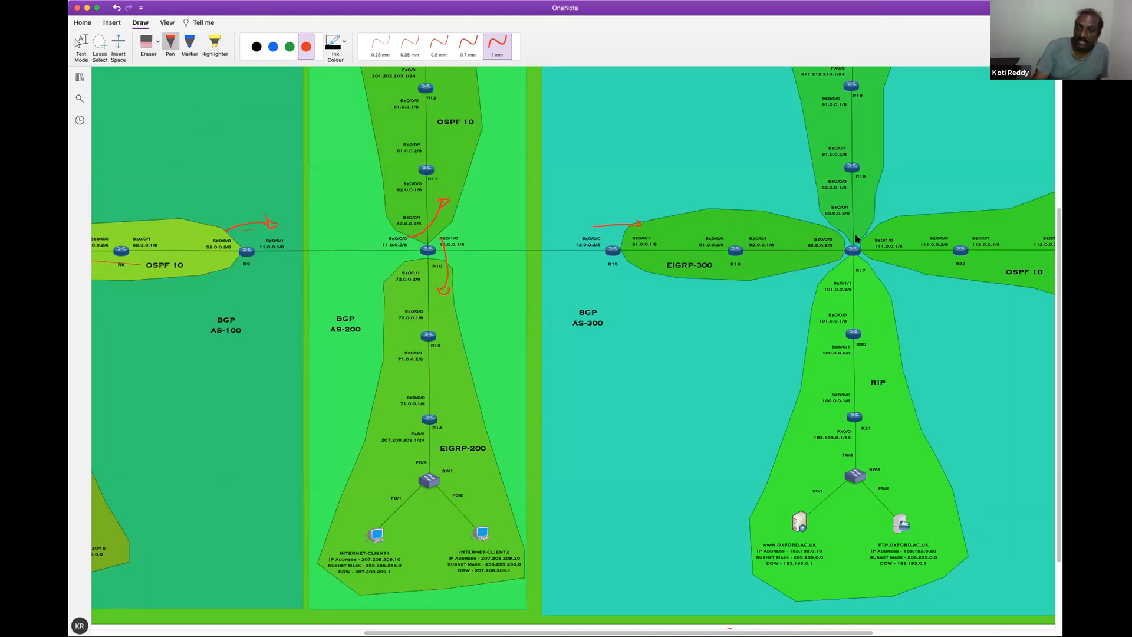
pyautogui.moveTo(841, 240)
pyautogui.mouseDown()
pyautogui.moveTo(848, 272)
pyautogui.moveTo(874, 242)
pyautogui.moveTo(862, 234)
pyautogui.moveTo(853, 295)
pyautogui.mouseUp()
pyautogui.moveTo(866, 230); pyautogui.dragTo(908, 222)
# Add red tick marks beside R18 and R19 and above the arrow at R15
pyautogui.moveTo(867, 160); pyautogui.dragTo(887, 154)
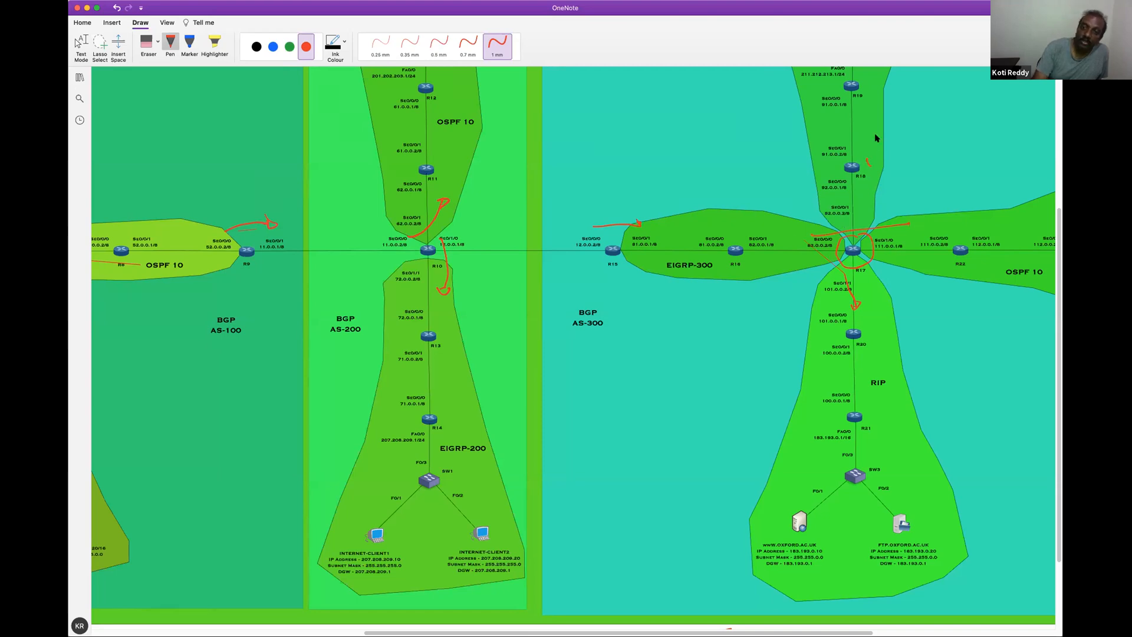
pyautogui.moveTo(873, 88); pyautogui.dragTo(898, 78)
pyautogui.scroll(4, 1056, 266)
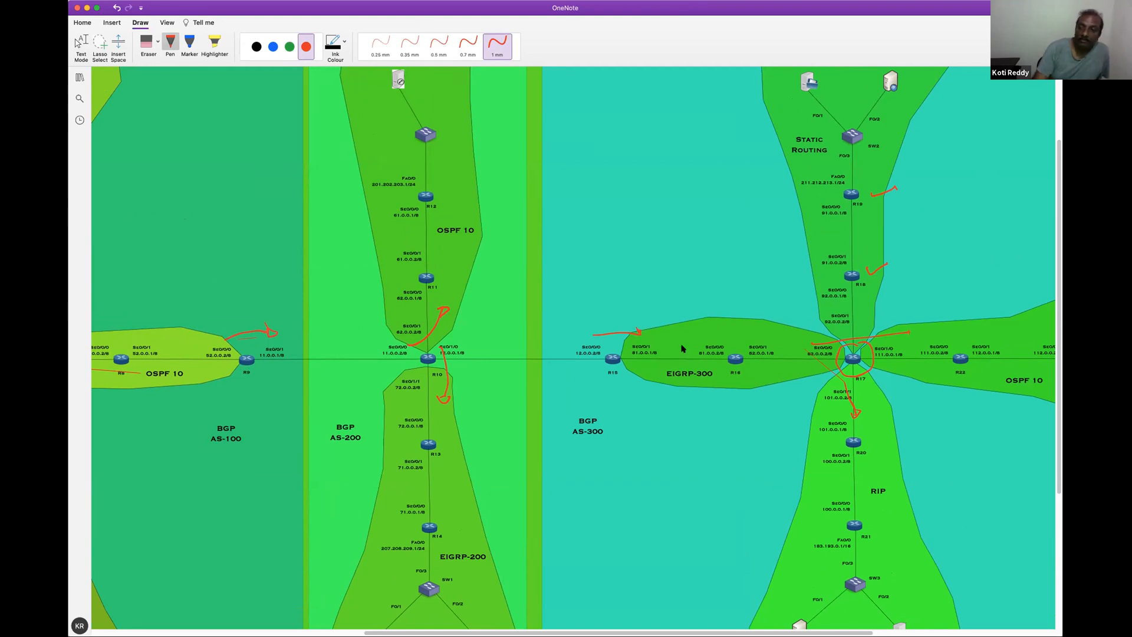
pyautogui.press('Escape')
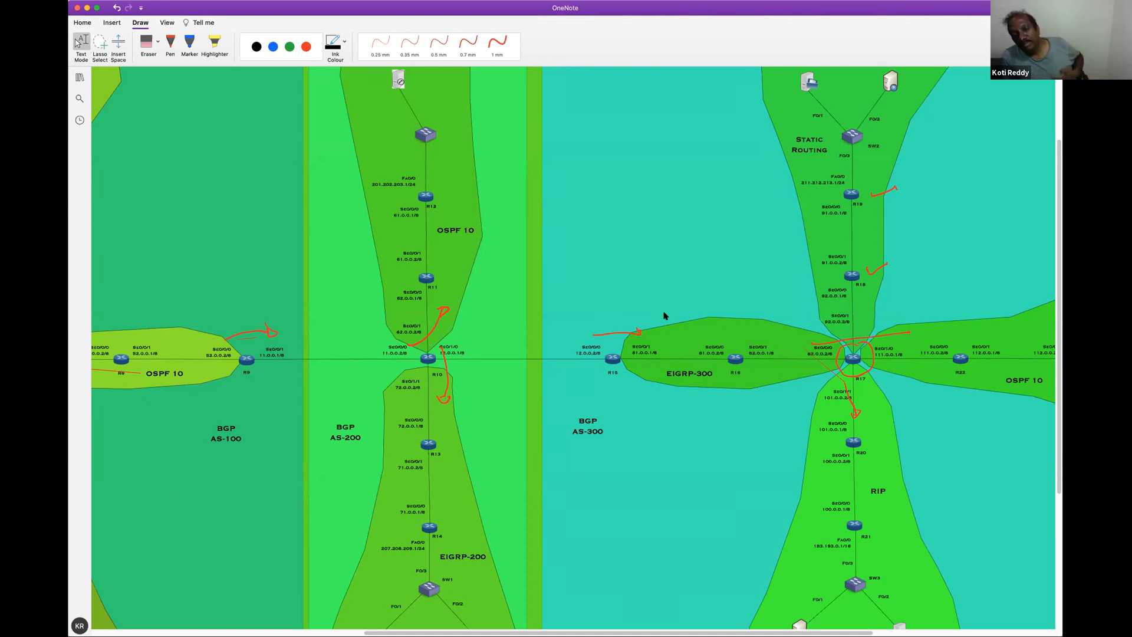
pyautogui.click(171, 45)
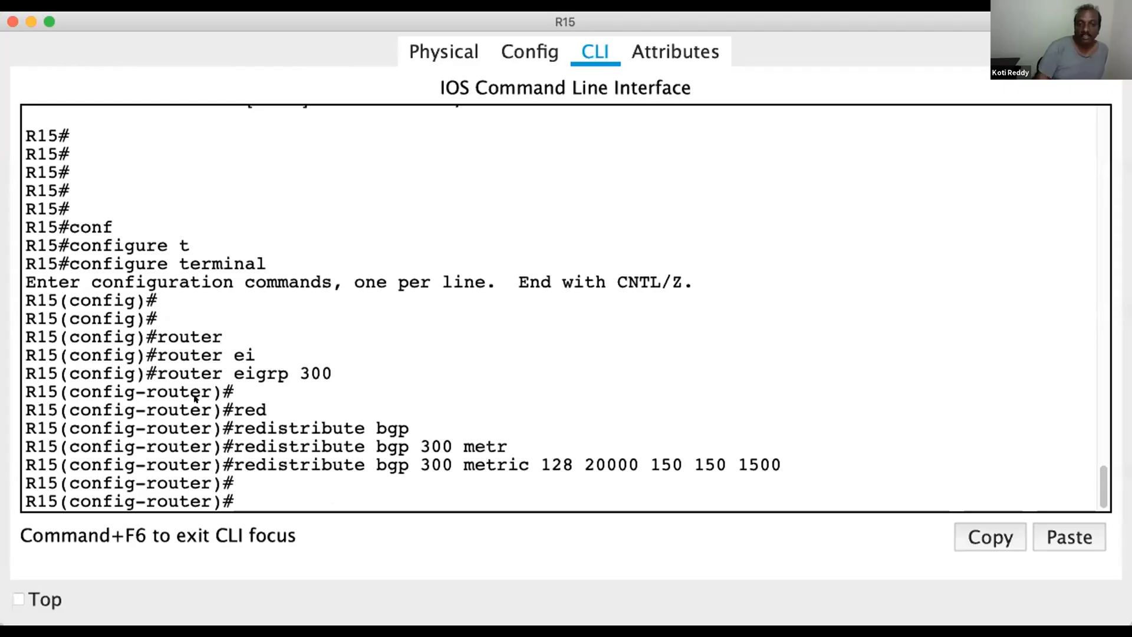
pyautogui.moveTo(152, 372); pyautogui.dragTo(325, 370)
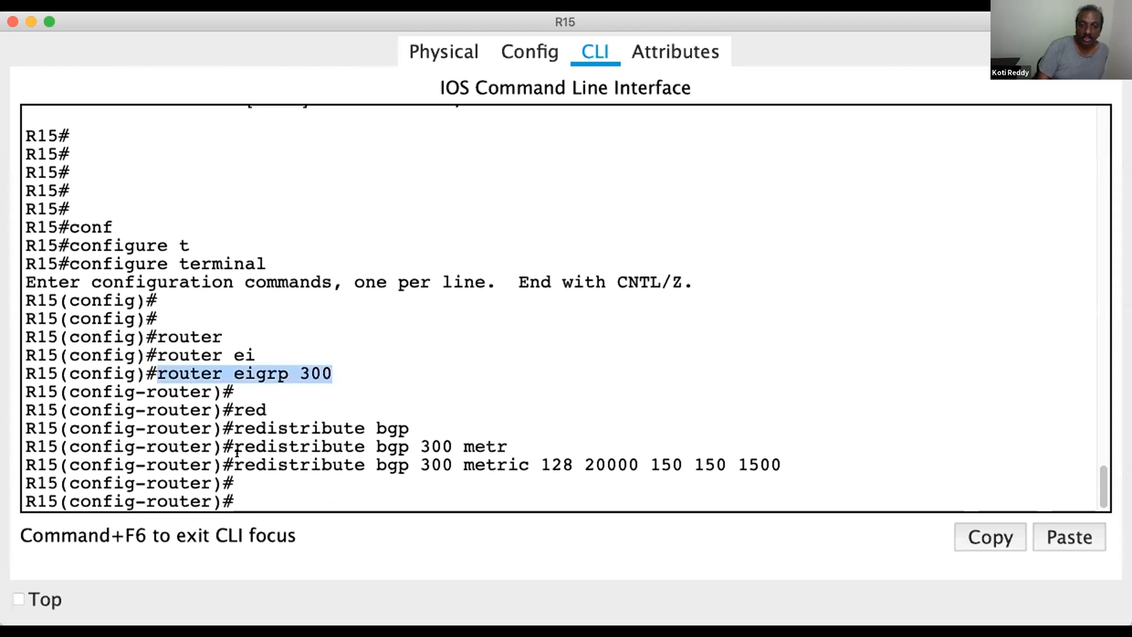
pyautogui.moveTo(233, 465)
pyautogui.mouseDown()
pyautogui.moveTo(807, 472)
pyautogui.moveTo(796, 454)
pyautogui.moveTo(224, 456)
pyautogui.mouseUp()
pyautogui.click(808, 443)
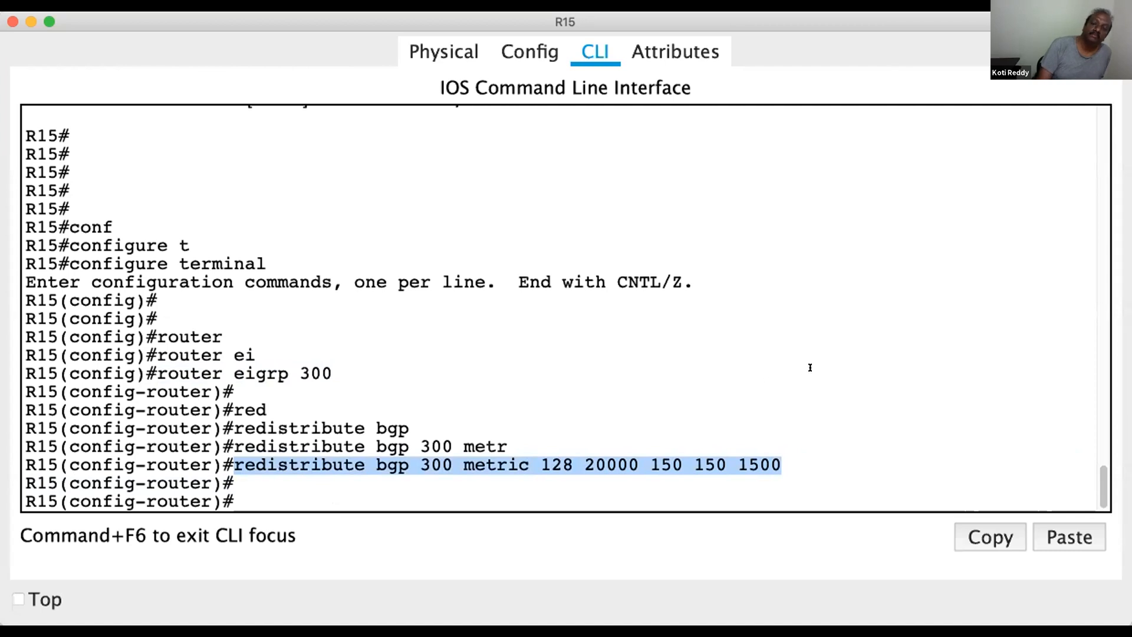
pyautogui.click(835, 370)
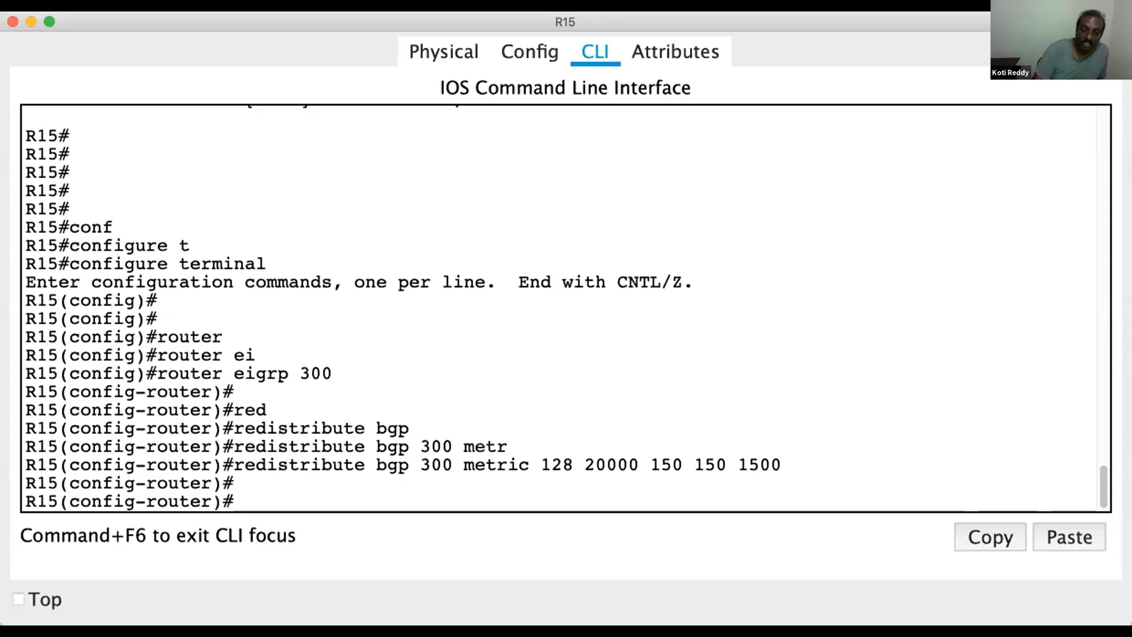
# Switch back to the OneNote diagram and erase the red ink at R9, on the OSPF 10 area beside it, and around R10
pyautogui.press('super+Tab')
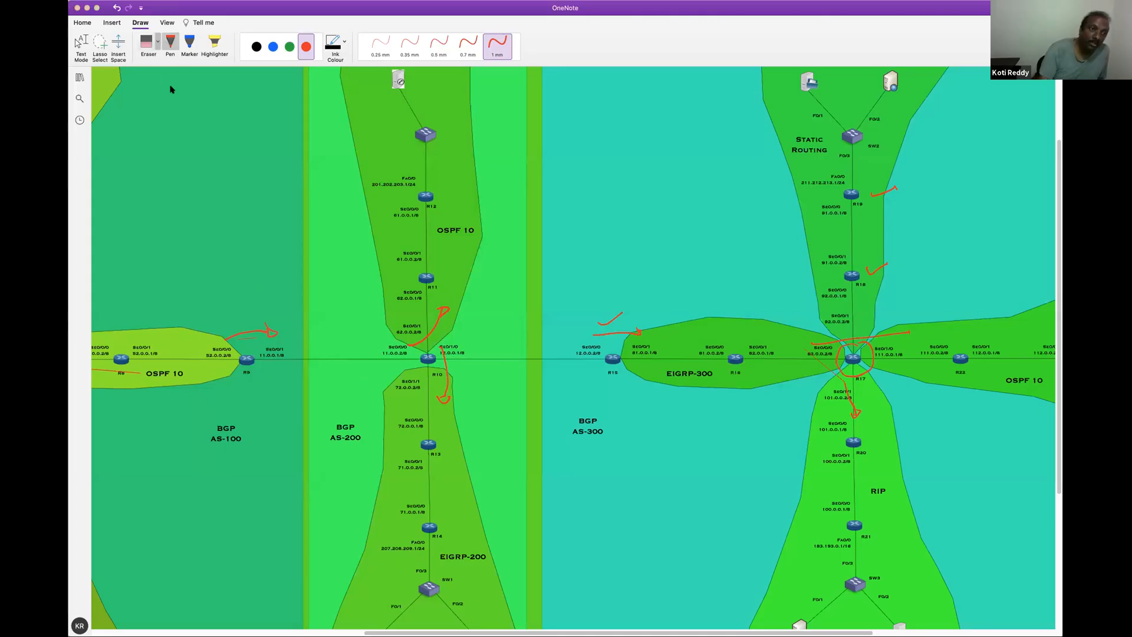
pyautogui.click(147, 42)
pyautogui.click(254, 334)
pyautogui.click(272, 333)
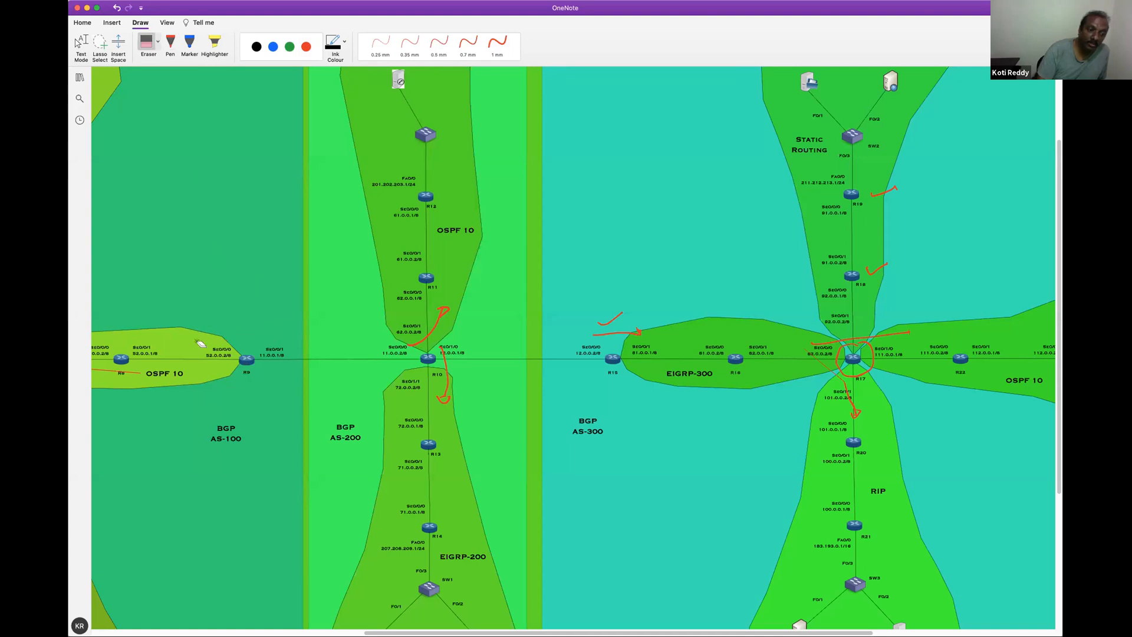
pyautogui.click(131, 373)
pyautogui.click(447, 308)
pyautogui.click(446, 307)
pyautogui.click(447, 380)
pyautogui.click(446, 399)
# Erase the red arrows, ticks and circle around R15, R17, R18 and R19 in BGP AS-300
pyautogui.click(617, 333)
pyautogui.click(618, 321)
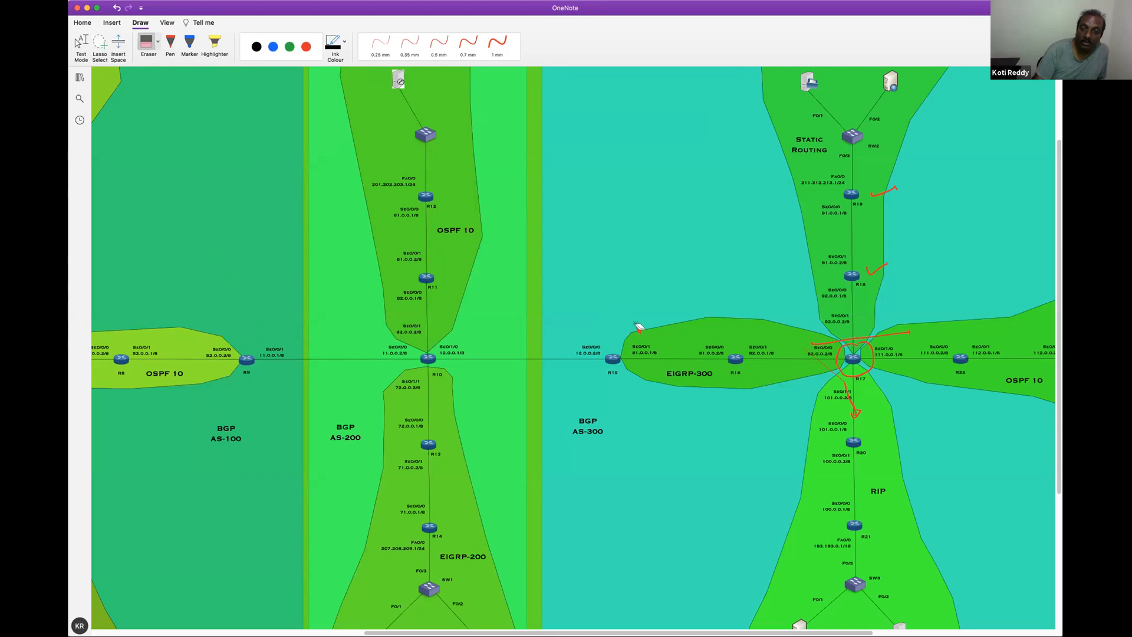
pyautogui.click(885, 191)
pyautogui.click(876, 270)
pyautogui.moveTo(875, 332)
pyautogui.mouseDown()
pyautogui.moveTo(825, 379)
pyautogui.moveTo(853, 417)
pyautogui.mouseUp()
# Circle in red the R11 section of OSPF 10 and the R14 section of EIGRP-200 in BGP AS-200
pyautogui.scroll(-2, 413, 354)
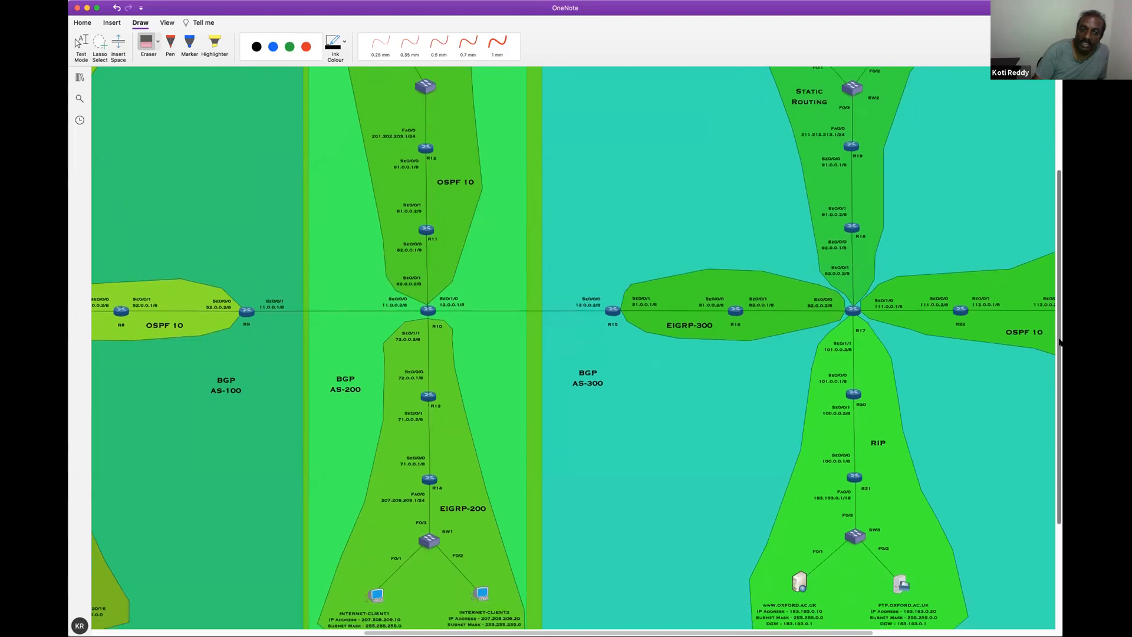
pyautogui.click(307, 47)
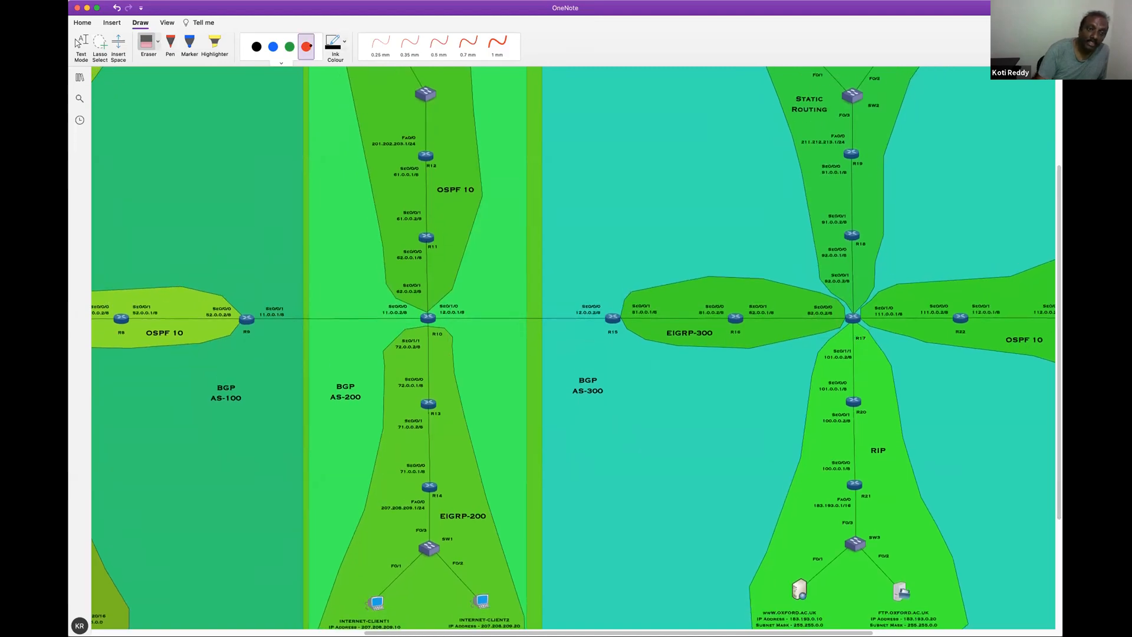
pyautogui.moveTo(442, 254)
pyautogui.mouseDown()
pyautogui.moveTo(469, 204)
pyautogui.moveTo(417, 176)
pyautogui.mouseUp()
pyautogui.moveTo(378, 457)
pyautogui.mouseDown()
pyautogui.moveTo(394, 512)
pyautogui.moveTo(484, 465)
pyautogui.moveTo(404, 419)
pyautogui.mouseUp()
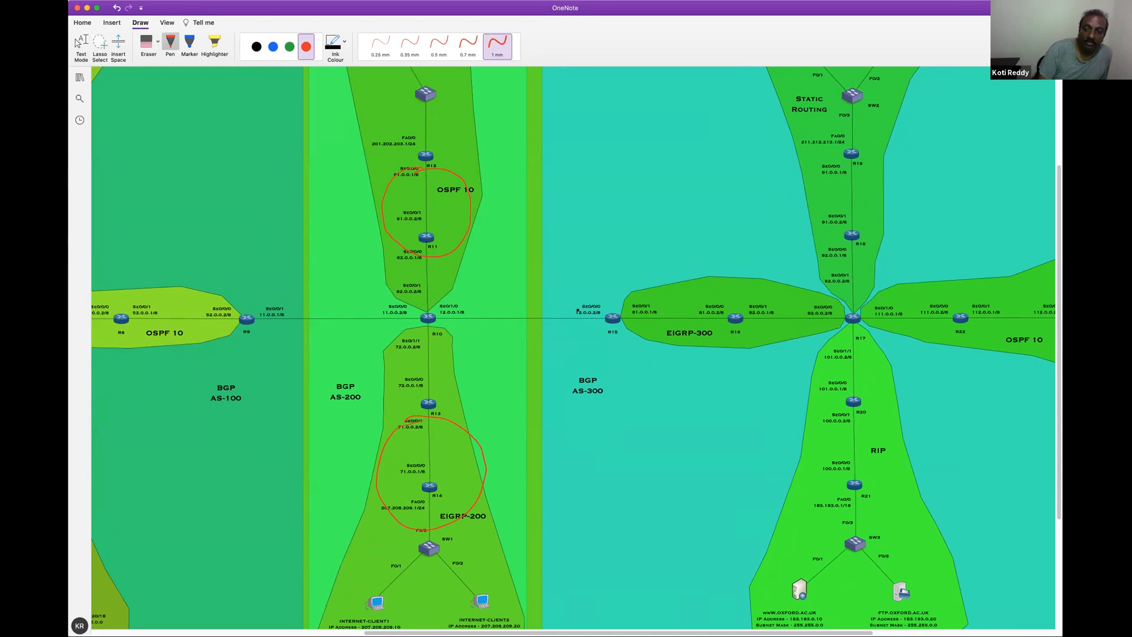
# Add red tick marks beside the ISP-DNS server in OSPF 10 and between the two Internet clients in EIGRP-200
pyautogui.scroll(4, 1052, 252)
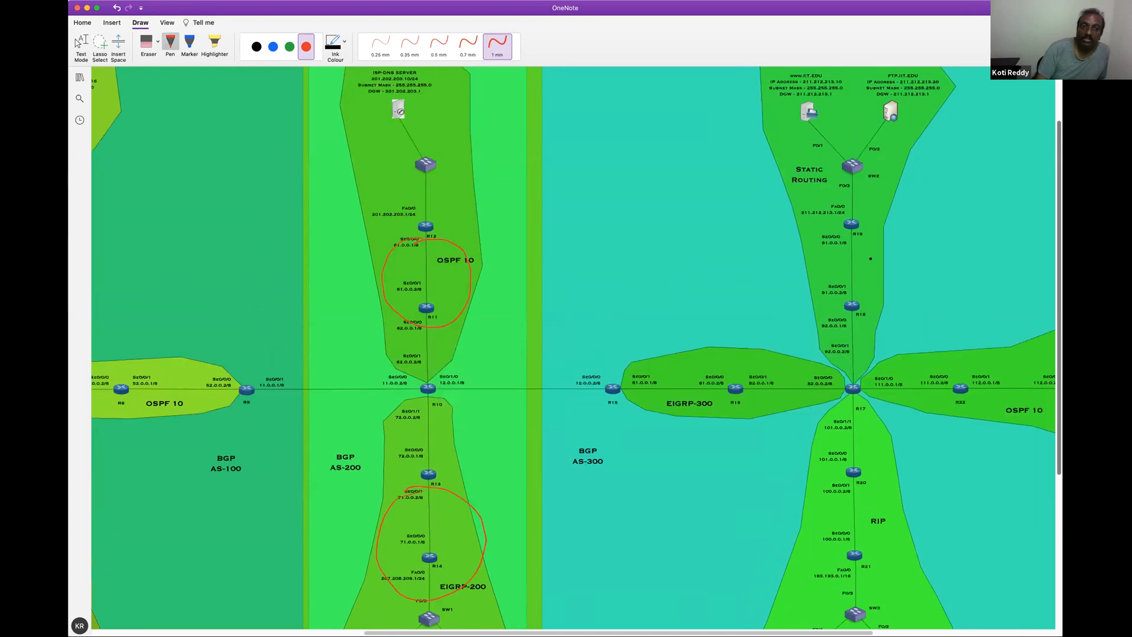
pyautogui.moveTo(430, 135); pyautogui.dragTo(475, 119)
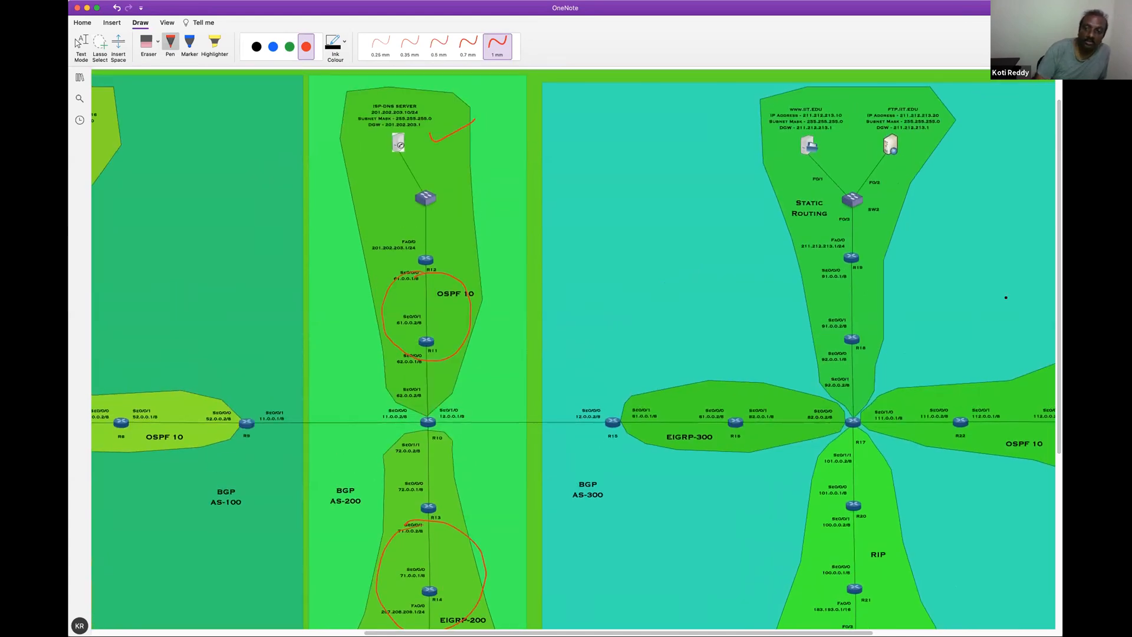
pyautogui.scroll(-9, 1055, 314)
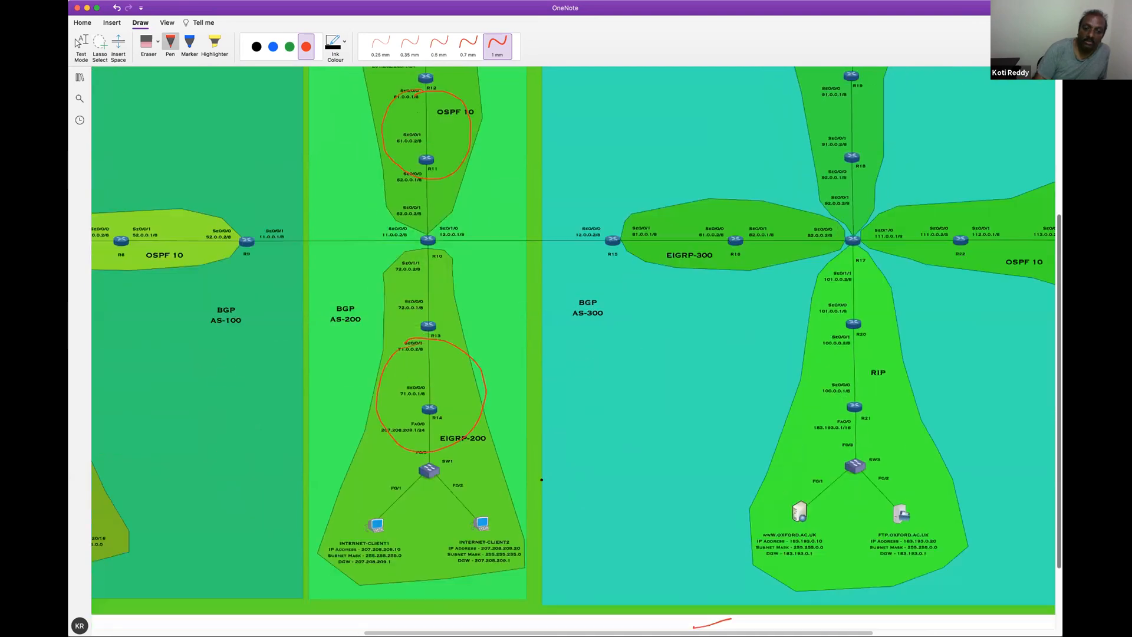
pyautogui.scroll(1, 435, 469)
pyautogui.moveTo(435, 468); pyautogui.dragTo(469, 456)
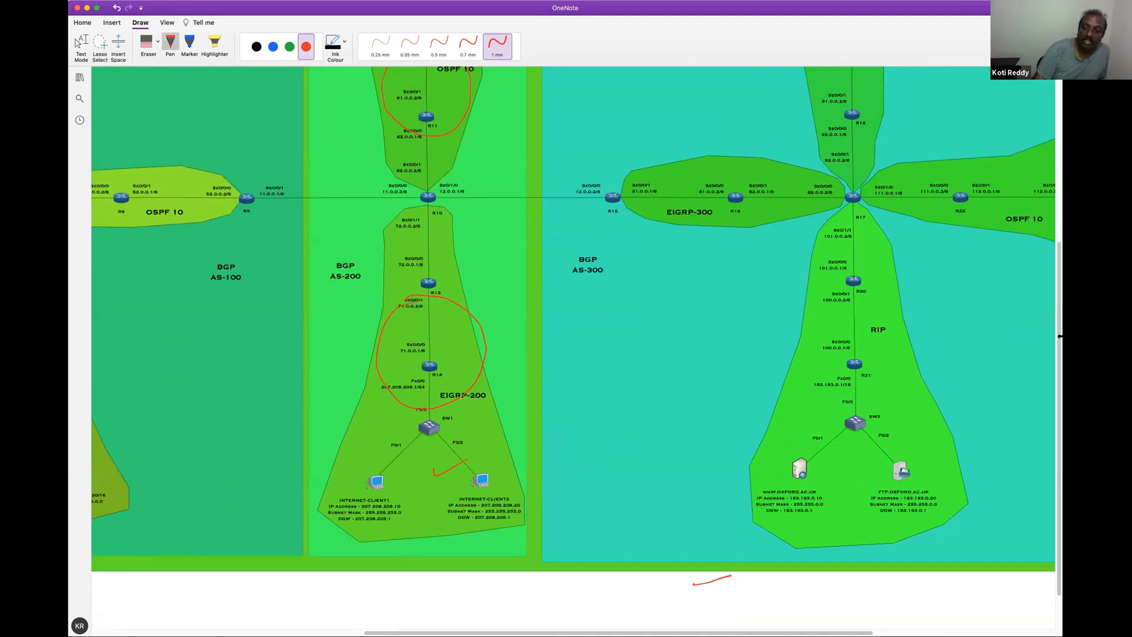
# Circle R10 in red and draw red arrows leading to it from the OSPF 10 and EIGRP-200 areas
pyautogui.scroll(5, 1058, 281)
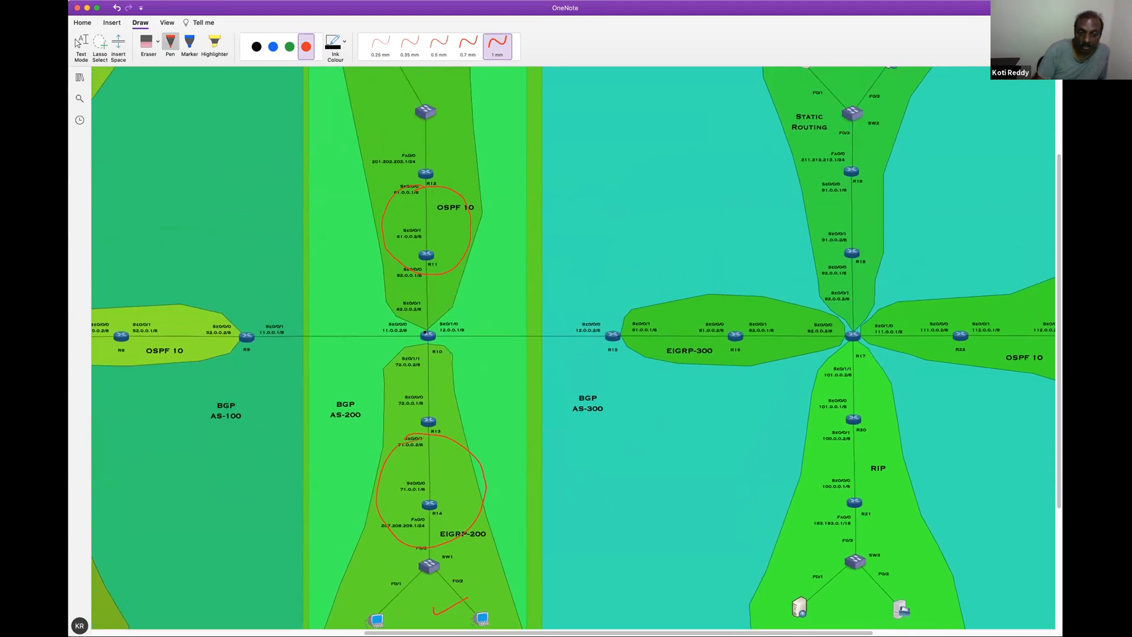
pyautogui.moveTo(424, 322); pyautogui.dragTo(429, 347)
pyautogui.moveTo(446, 135); pyautogui.dragTo(453, 255)
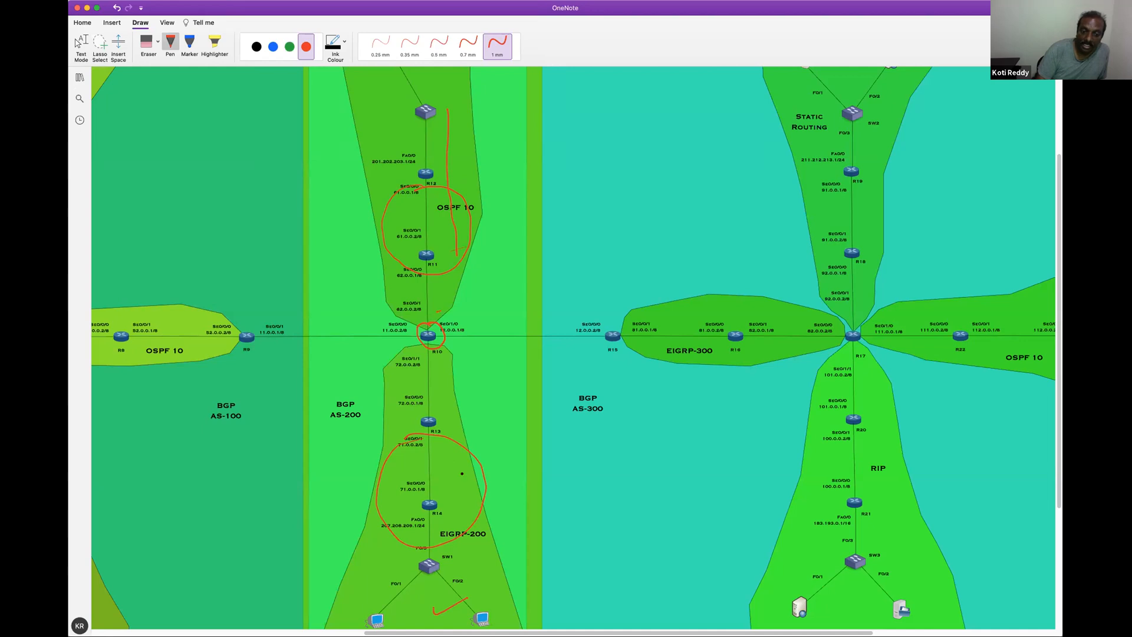
pyautogui.moveTo(453, 431); pyautogui.dragTo(433, 353)
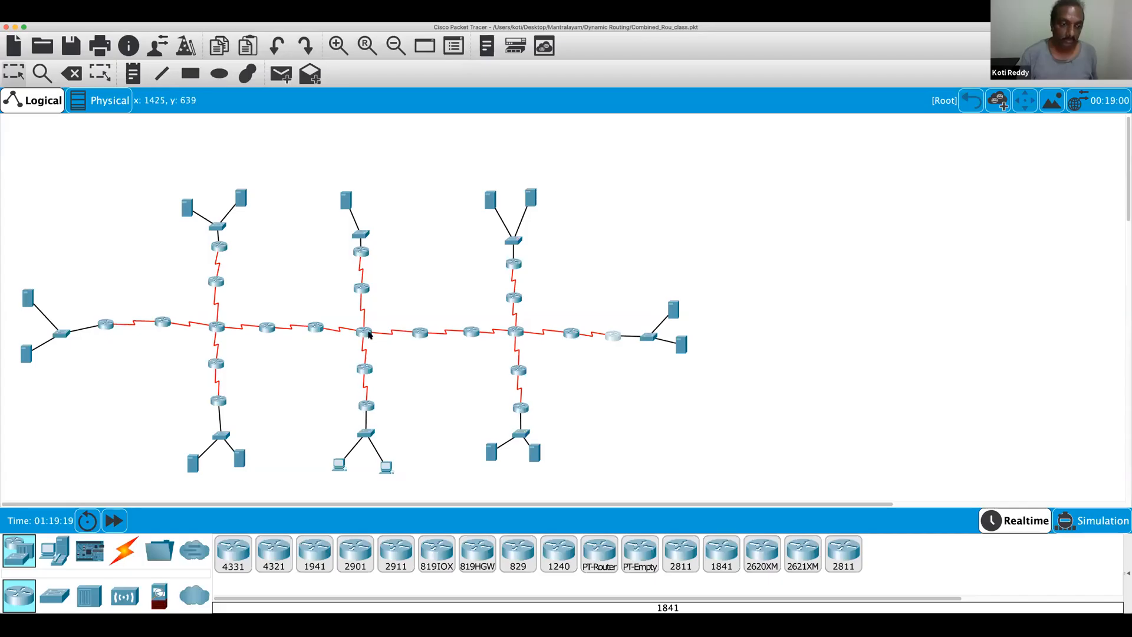
# Switch to Packet Tracer, open R10's command line and enter privileged EXEC mode
pyautogui.click(366, 334)
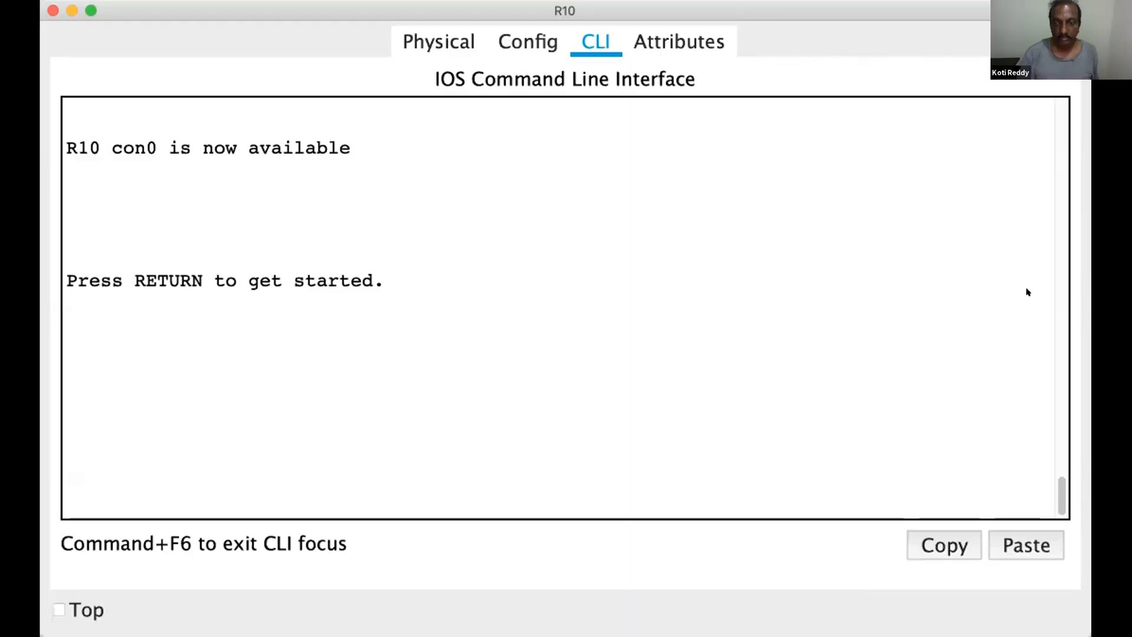
pyautogui.tripleClick(890, 326)
pyautogui.press('Return')
pyautogui.press('Return')
pyautogui.press('Return')
pyautogui.press('Return')
pyautogui.press('Return')
pyautogui.press('Return')
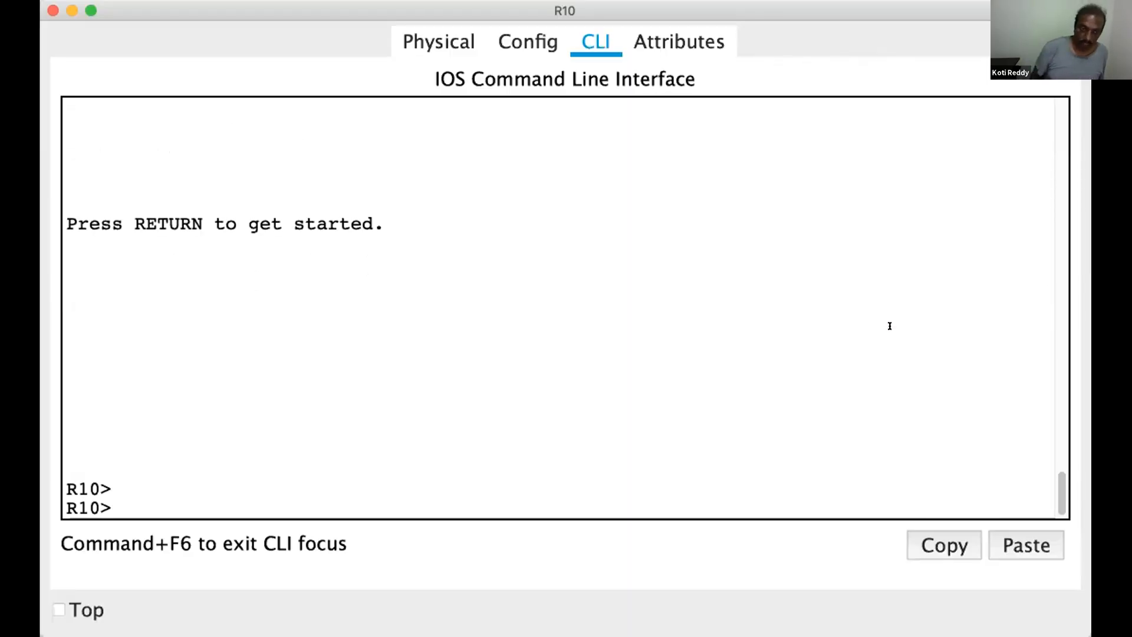
pyautogui.write('en')
pyautogui.press('Return')
pyautogui.press('Return')
pyautogui.press('Return')
pyautogui.press('Return')
pyautogui.press('Return')
pyautogui.press('Return')
pyautogui.press('Return')
pyautogui.press('Return')
pyautogui.press('Return')
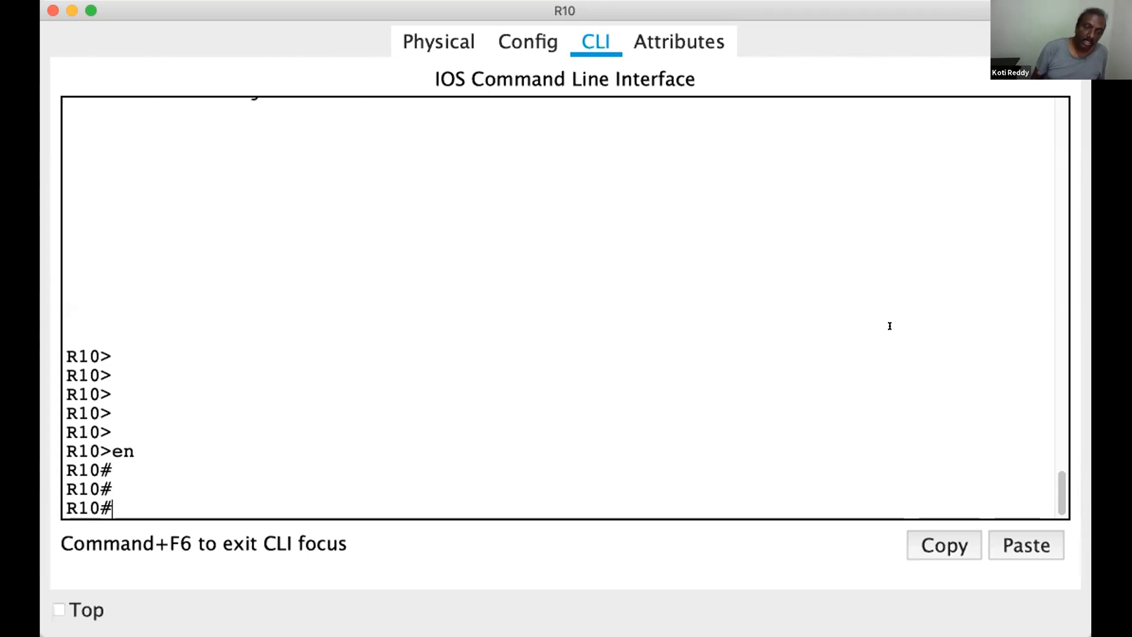
# Display R10's full routing table with show ip route and page through to its end
pyautogui.write('sh')
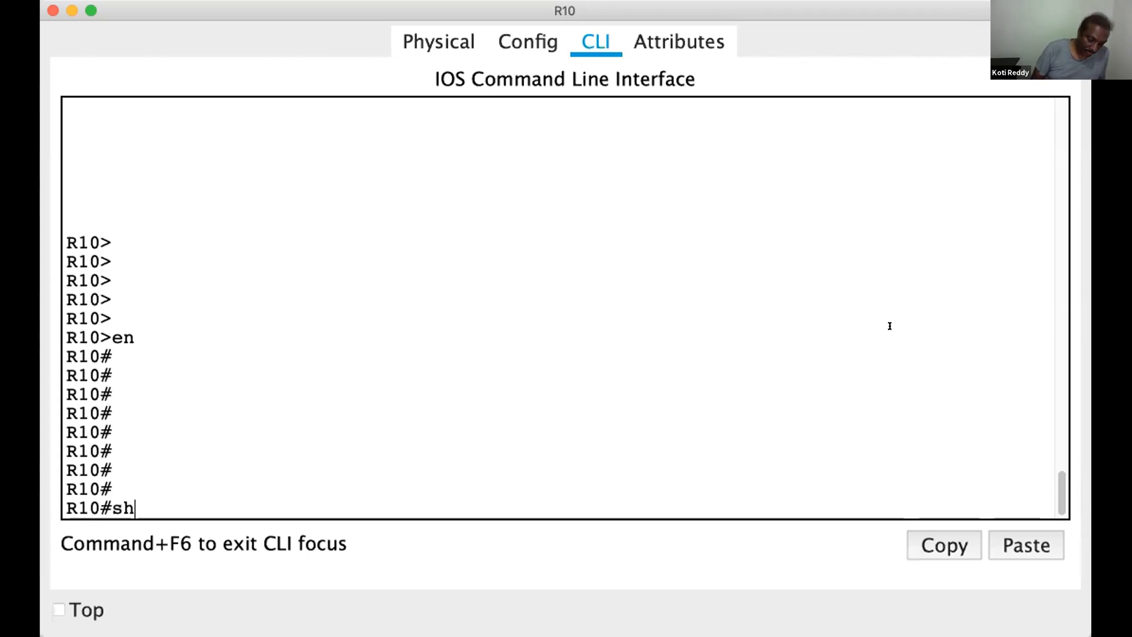
pyautogui.write('ow ip r')
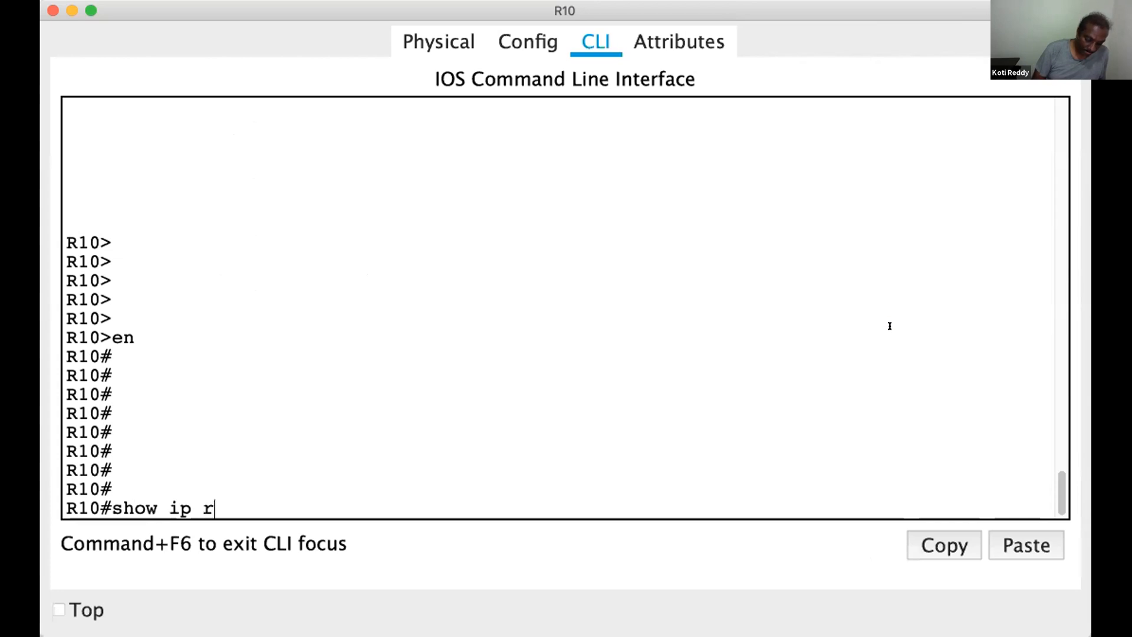
pyautogui.write('oute')
pyautogui.press('Return')
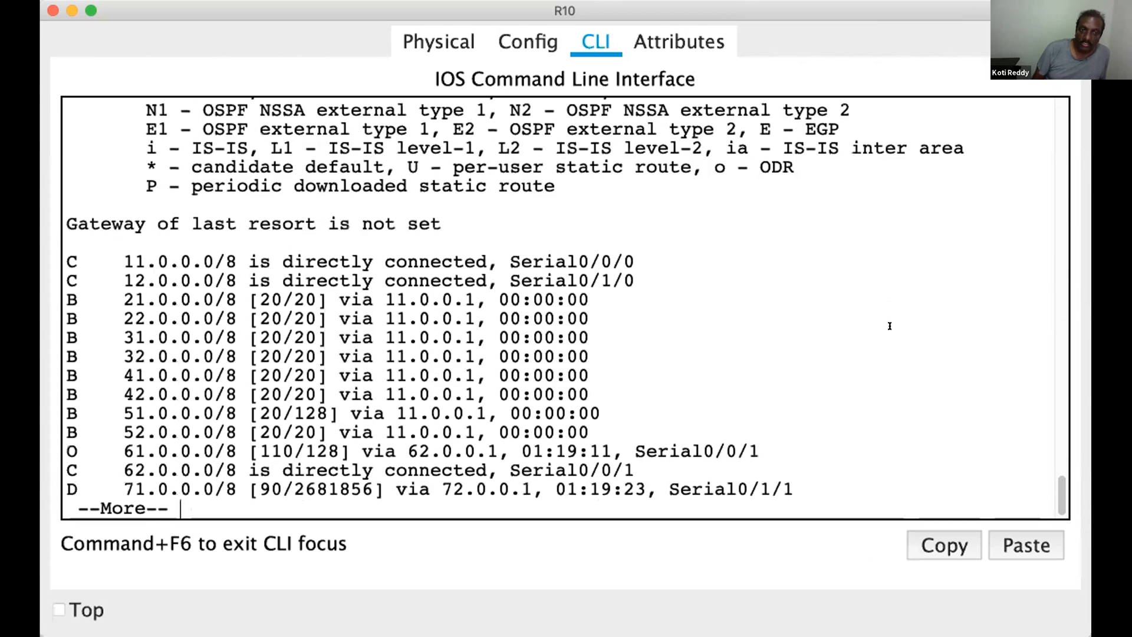
pyautogui.press('Return')
pyautogui.press('Return')
pyautogui.press('Return')
# List only the EIGRP routes on R10 with show ip route eigrp
pyautogui.press('Up')
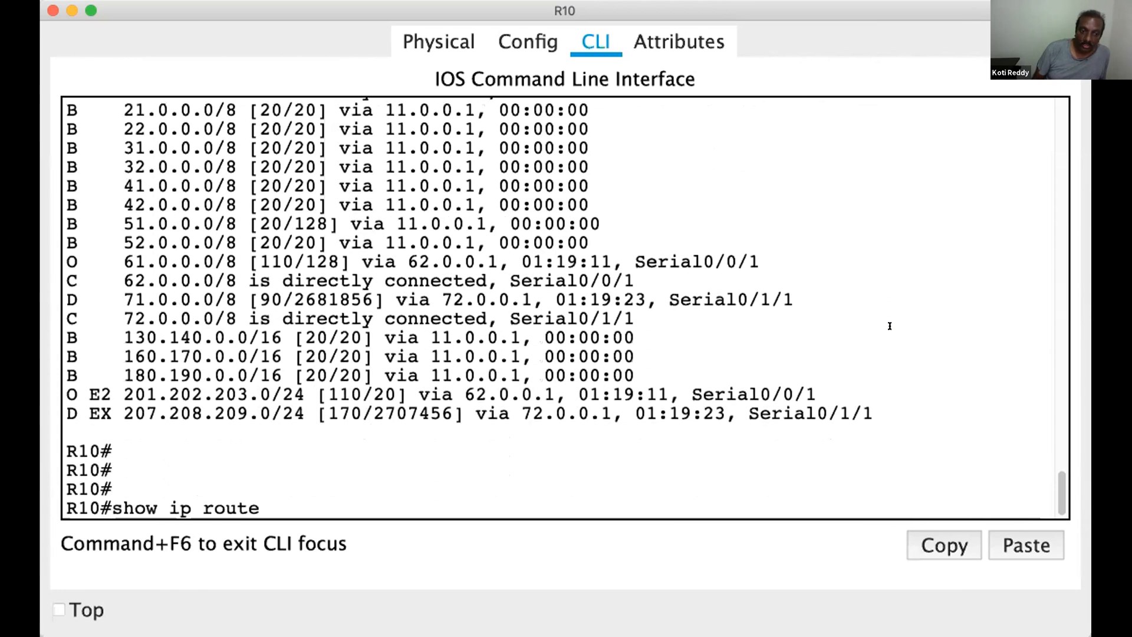
pyautogui.write('ei')
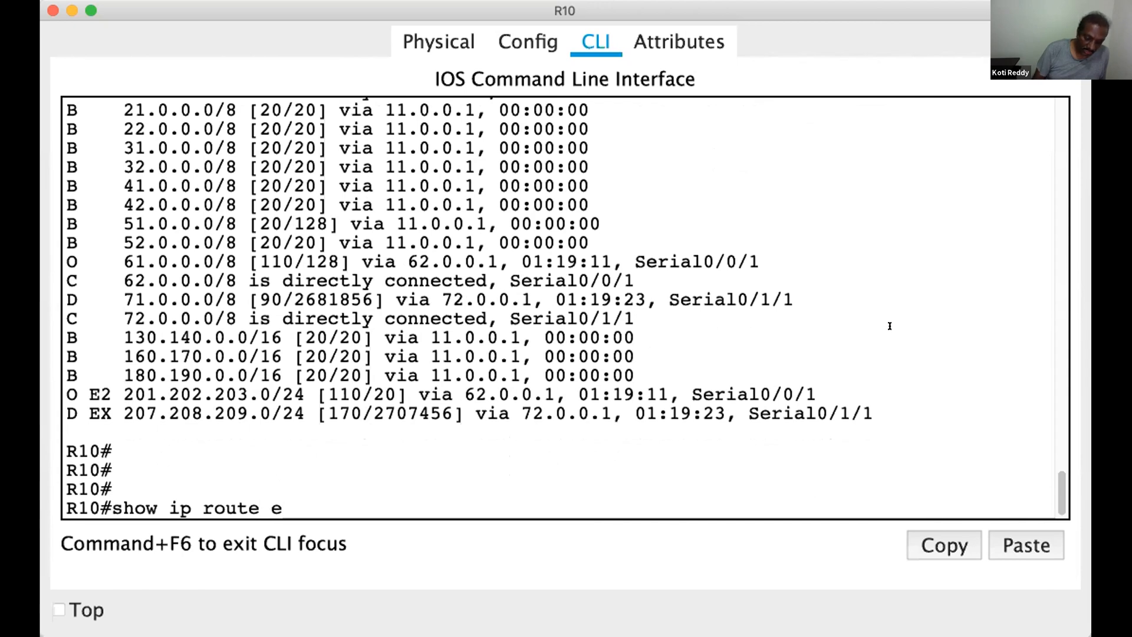
pyautogui.press('Tab')
pyautogui.press('Return')
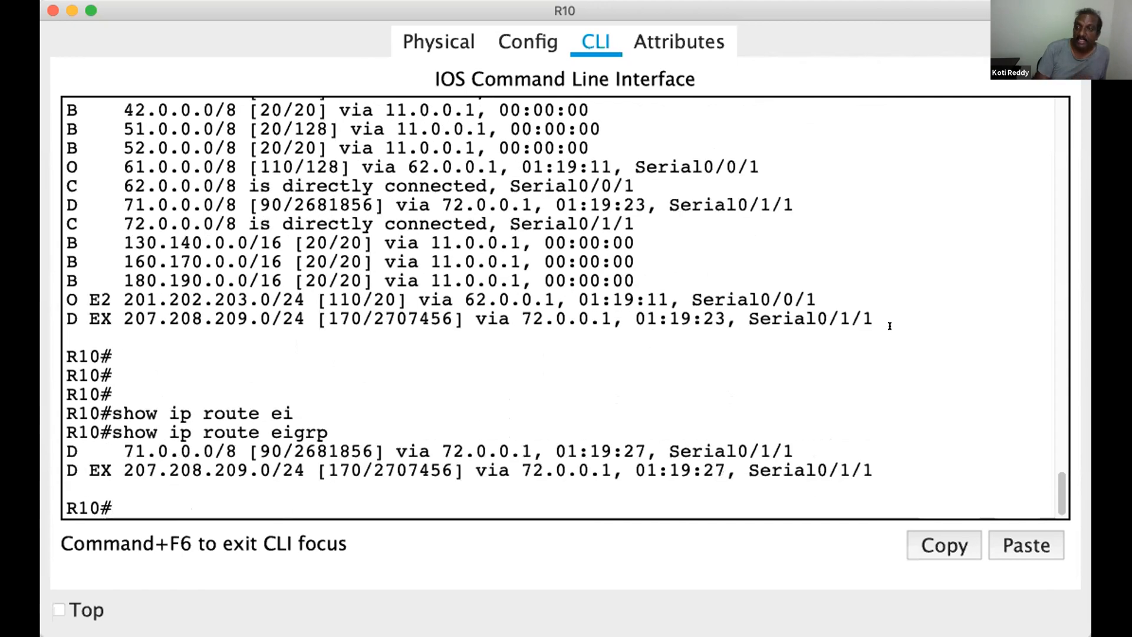
# List only the OSPF routes on R10 with show ip route ospf
pyautogui.press('Up')
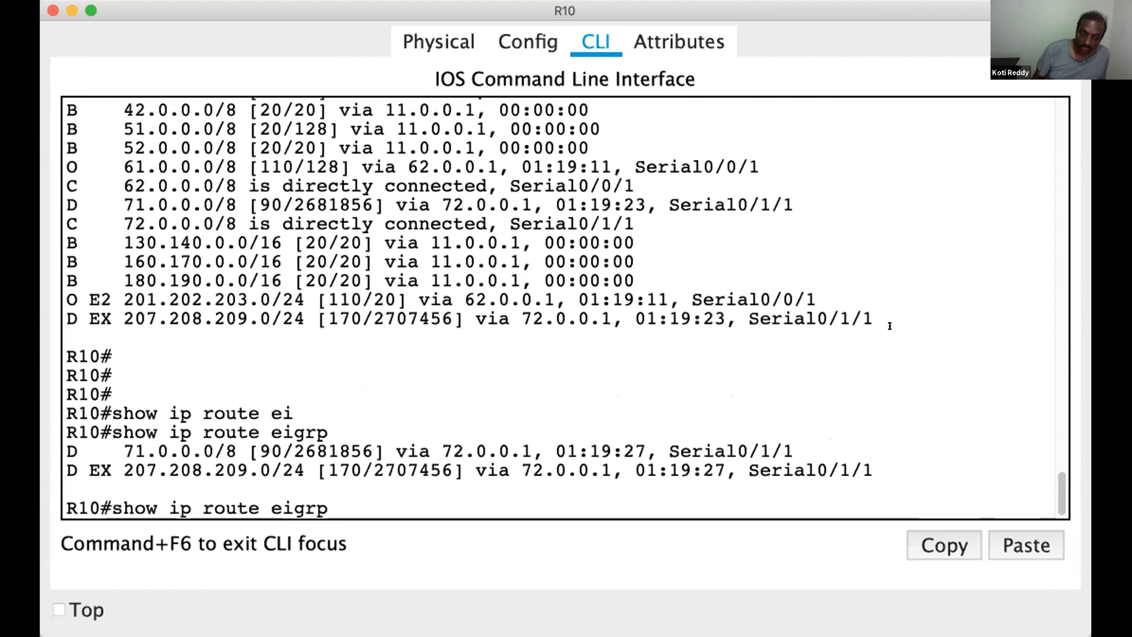
pyautogui.press('BackSpace')
pyautogui.press('BackSpace')
pyautogui.press('BackSpace')
pyautogui.press('BackSpace')
pyautogui.press('BackSpace')
pyautogui.write('os')
pyautogui.press('Tab')
pyautogui.press('Return')
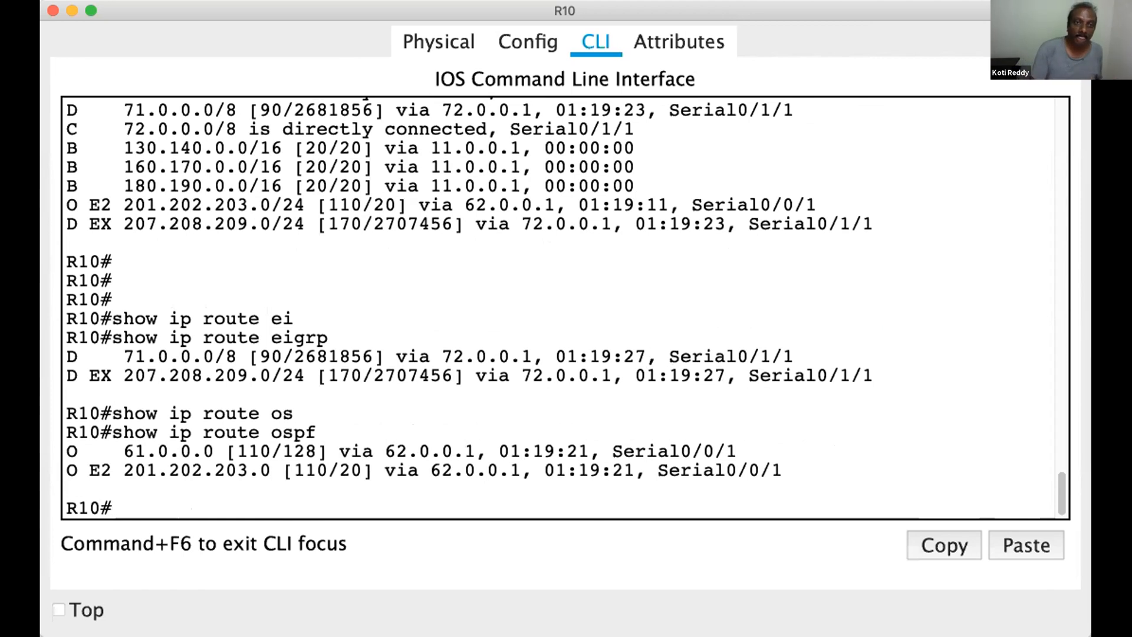
# Switch to the OneNote diagram and draw blue arrows from OSPF 10 and EIGRP-200 through R10 towards BGP AS-100 and AS-300
pyautogui.click(366, 581)
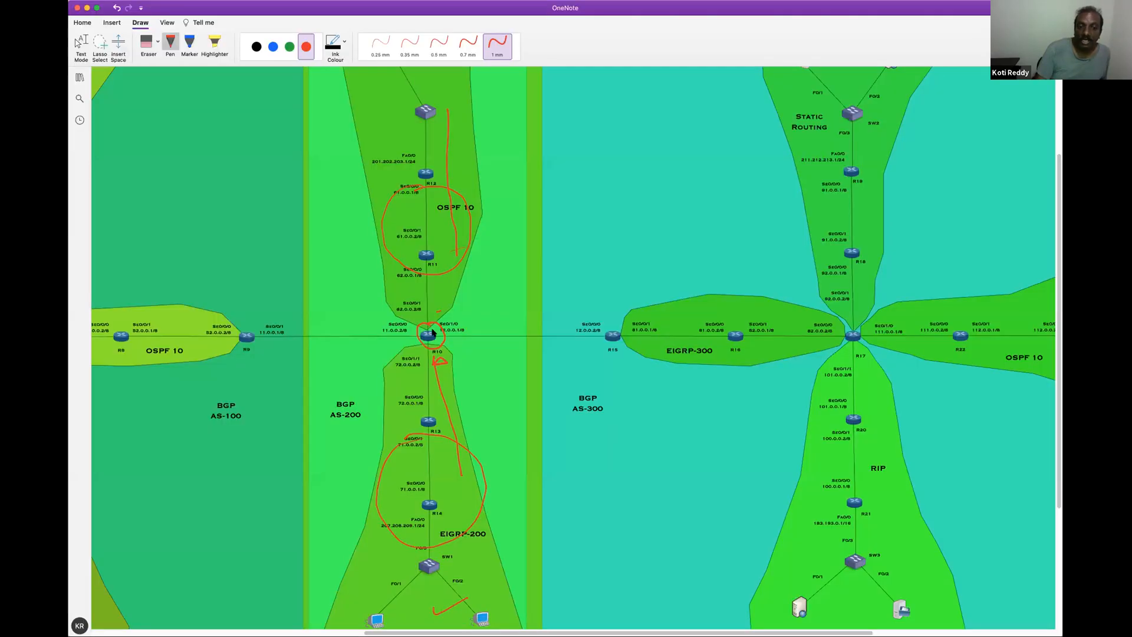
pyautogui.click(273, 48)
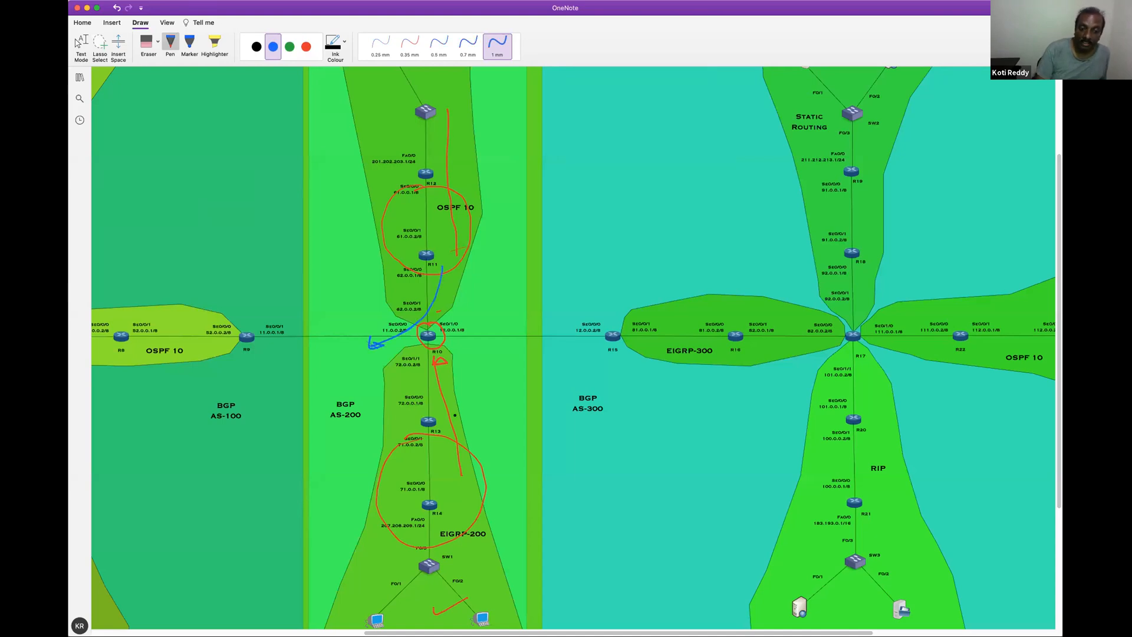
pyautogui.moveTo(457, 402)
pyautogui.mouseDown()
pyautogui.moveTo(434, 349)
pyautogui.moveTo(393, 348)
pyautogui.moveTo(407, 347)
pyautogui.mouseUp()
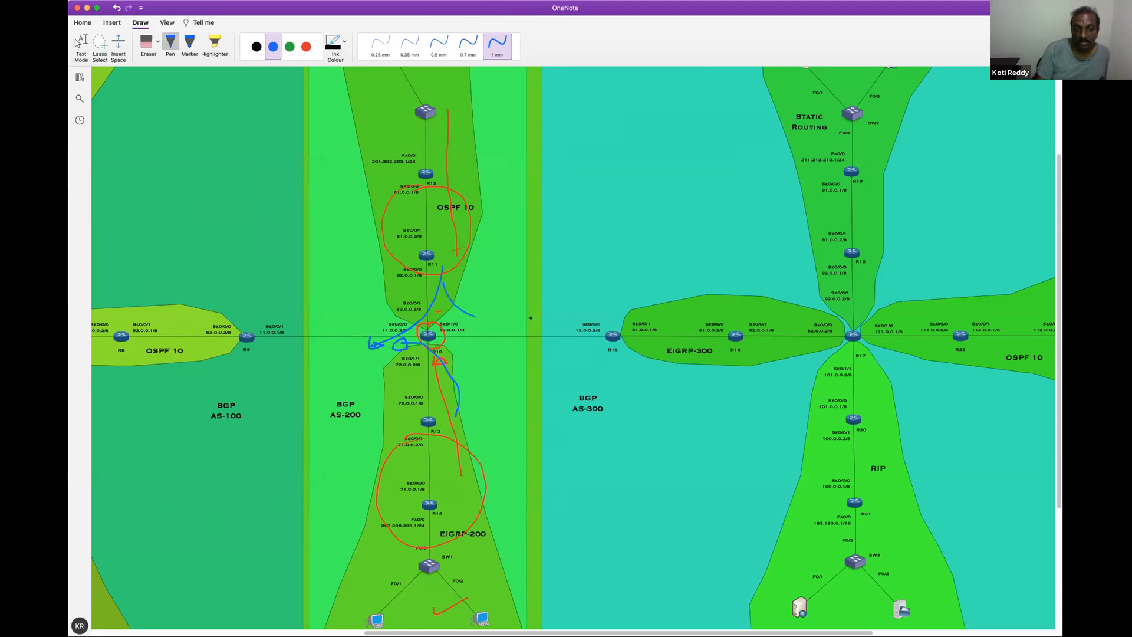
pyautogui.moveTo(493, 352); pyautogui.dragTo(496, 355)
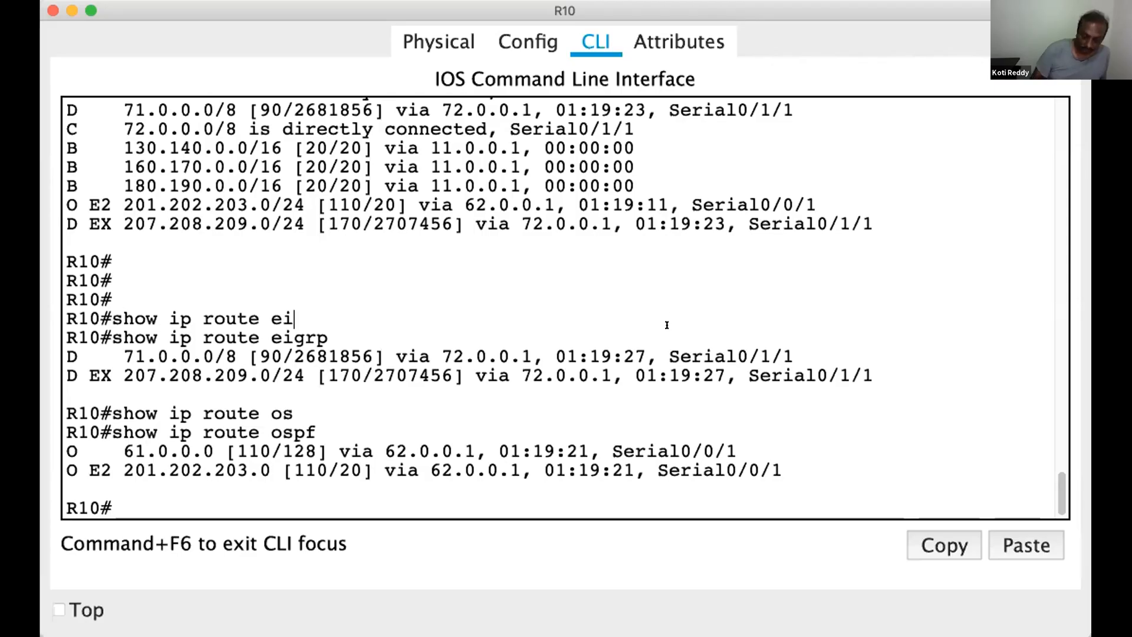
# Return to R10's command line in Packet Tracer and enter global configuration mode with configure terminal
pyautogui.press('Return')
pyautogui.press('Return')
pyautogui.press('Return')
pyautogui.write('con')
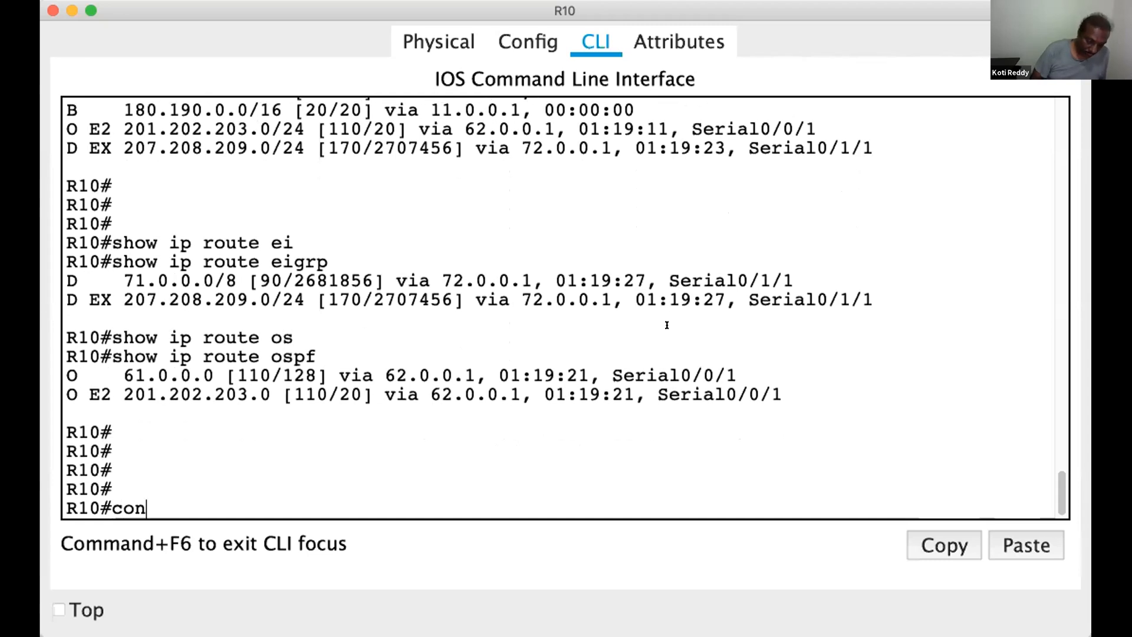
pyautogui.press('Tab')
pyautogui.write('f')
pyautogui.press('Tab')
pyautogui.write('t')
# Enter BGP router configuration on R10 with router bgp 200
pyautogui.press('Tab')
pyautogui.press('Return')
pyautogui.press('Return')
pyautogui.press('Return')
pyautogui.write('r')
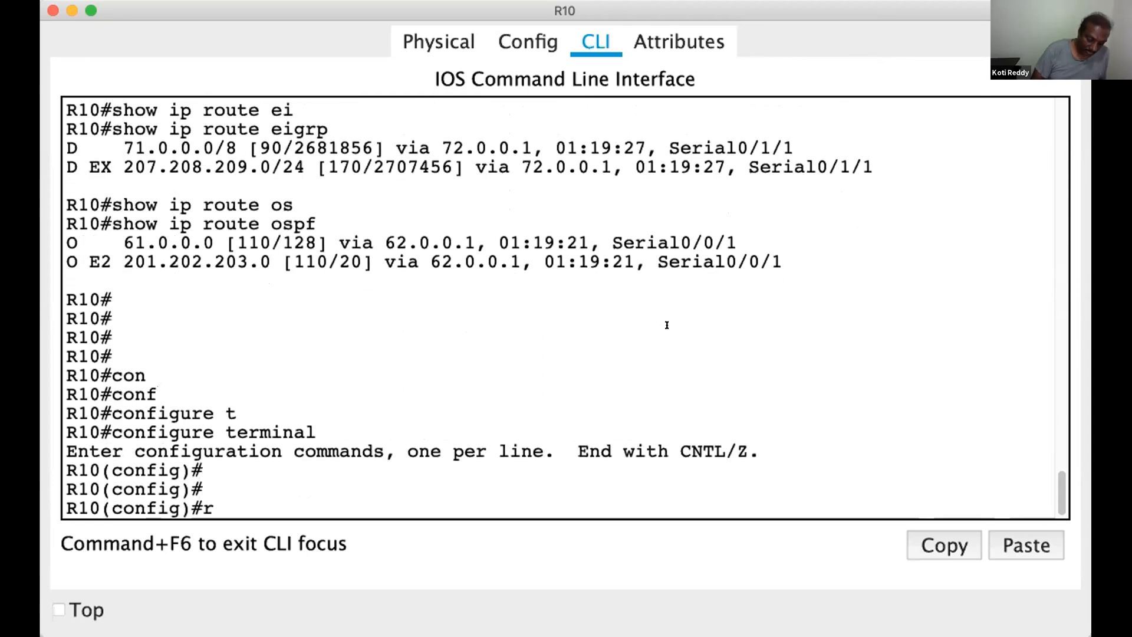
pyautogui.write('outer')
pyautogui.press('Tab')
pyautogui.write('bgp')
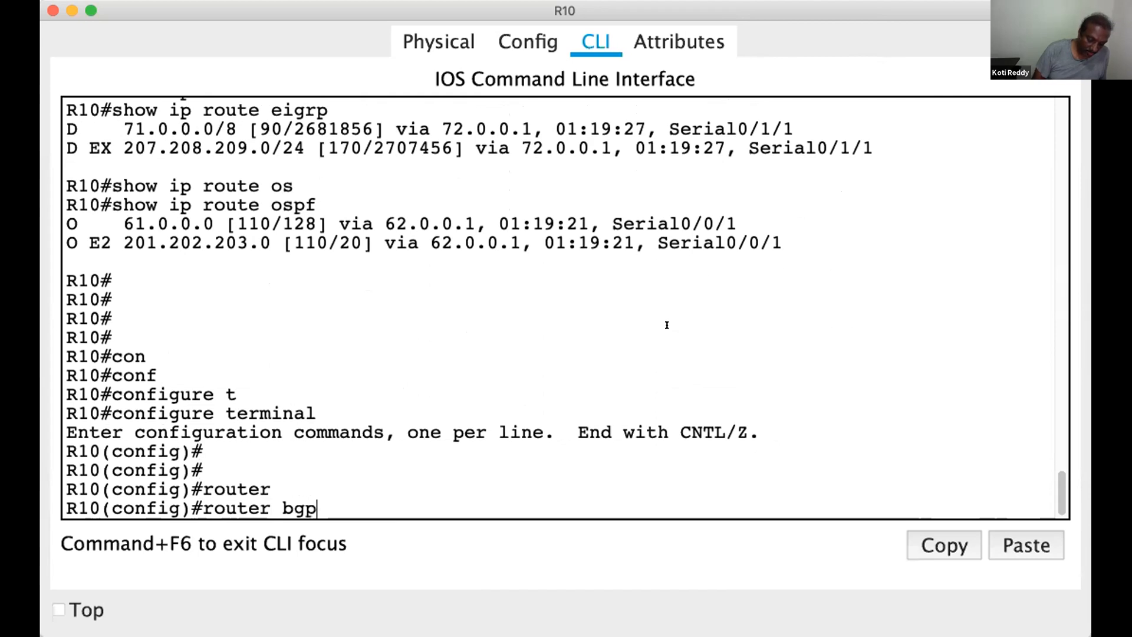
# Redistribute EIGRP 200 routes into BGP 200 on R10
pyautogui.press('Tab')
pyautogui.write('200')
pyautogui.press('Return')
pyautogui.press('Return')
pyautogui.write('red')
pyautogui.press('Tab')
pyautogui.write('ei')
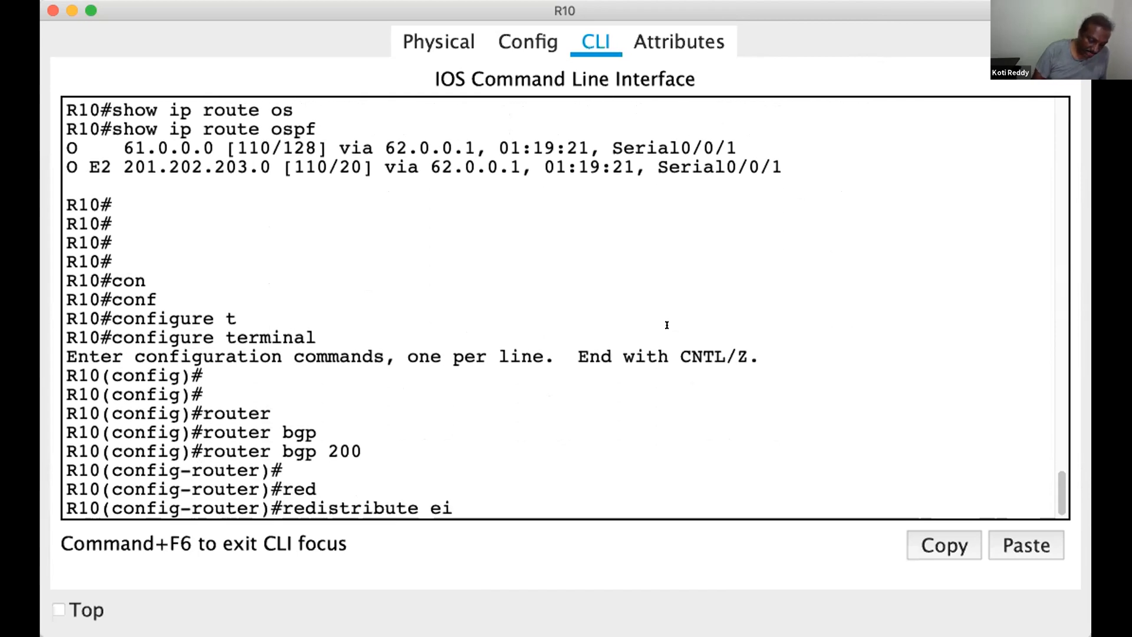
pyautogui.press('Tab')
pyautogui.write('200')
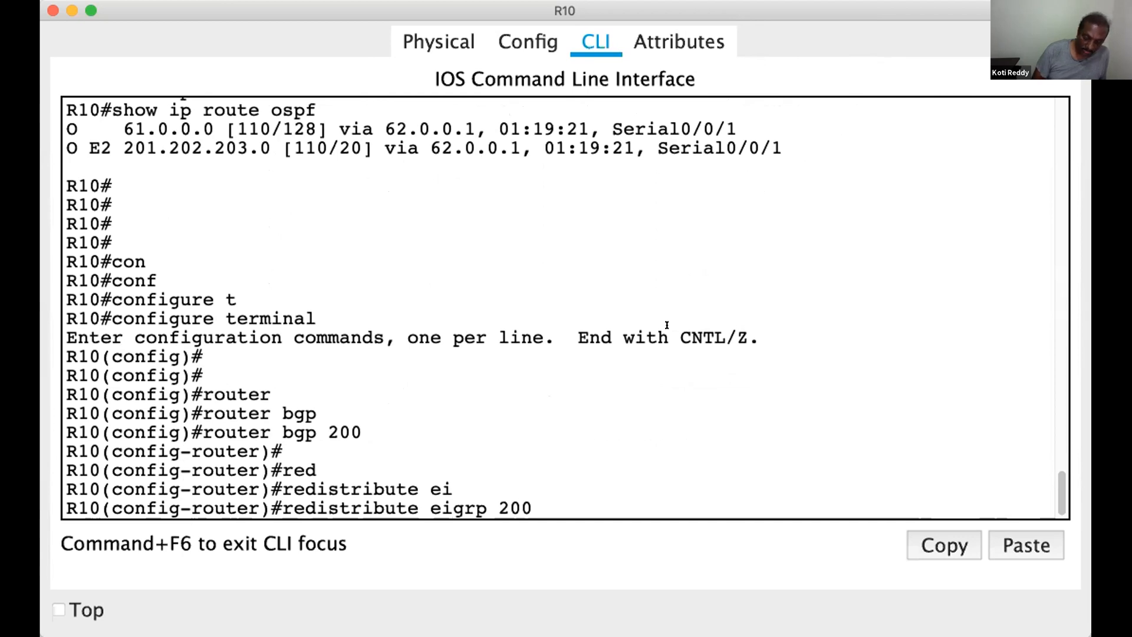
pyautogui.press('Return')
# Redistribute OSPF 10 routes into BGP 200 on R10, matching both internal and external routes
pyautogui.write('redistribute o')
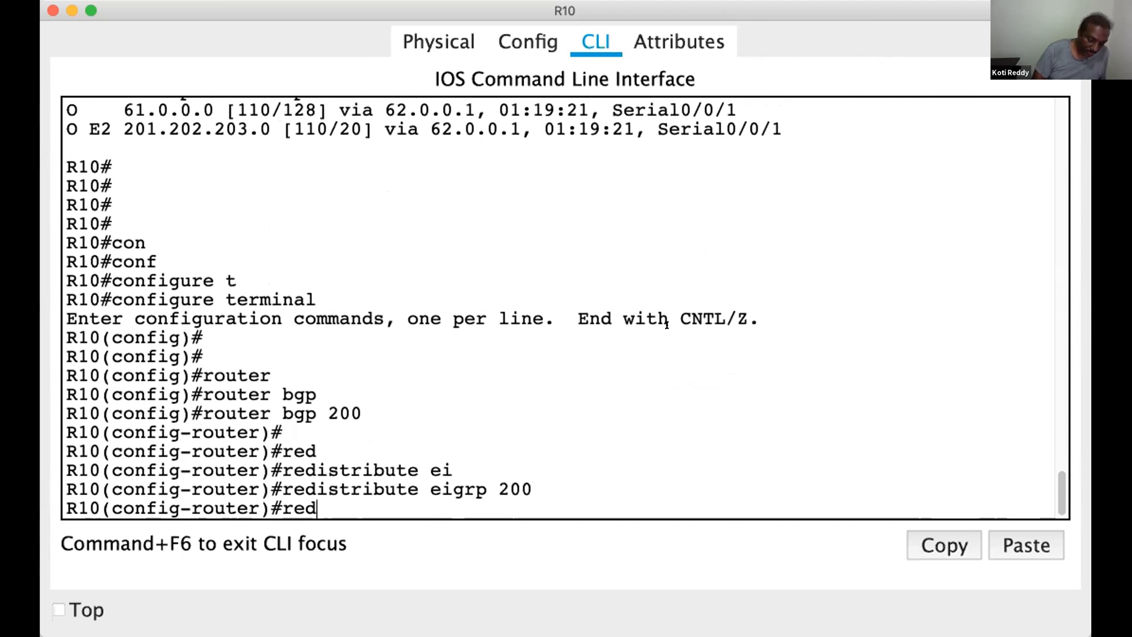
pyautogui.press('Tab')
pyautogui.write('os')
pyautogui.press('Tab')
pyautogui.write('10')
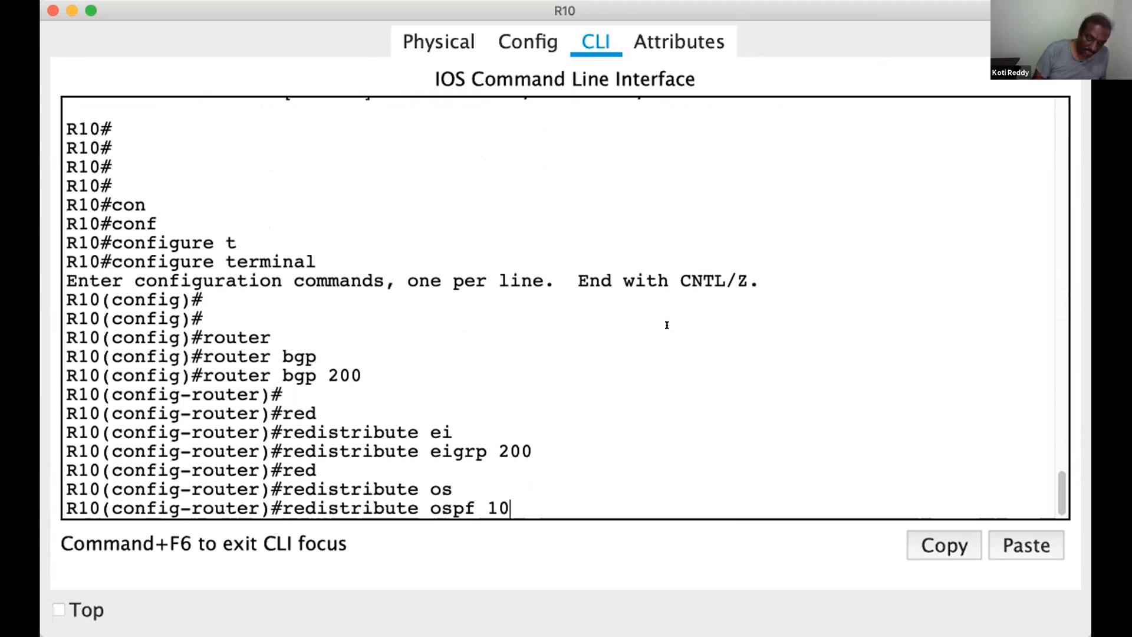
pyautogui.press('Tab')
pyautogui.write('m')
pyautogui.press('Tab')
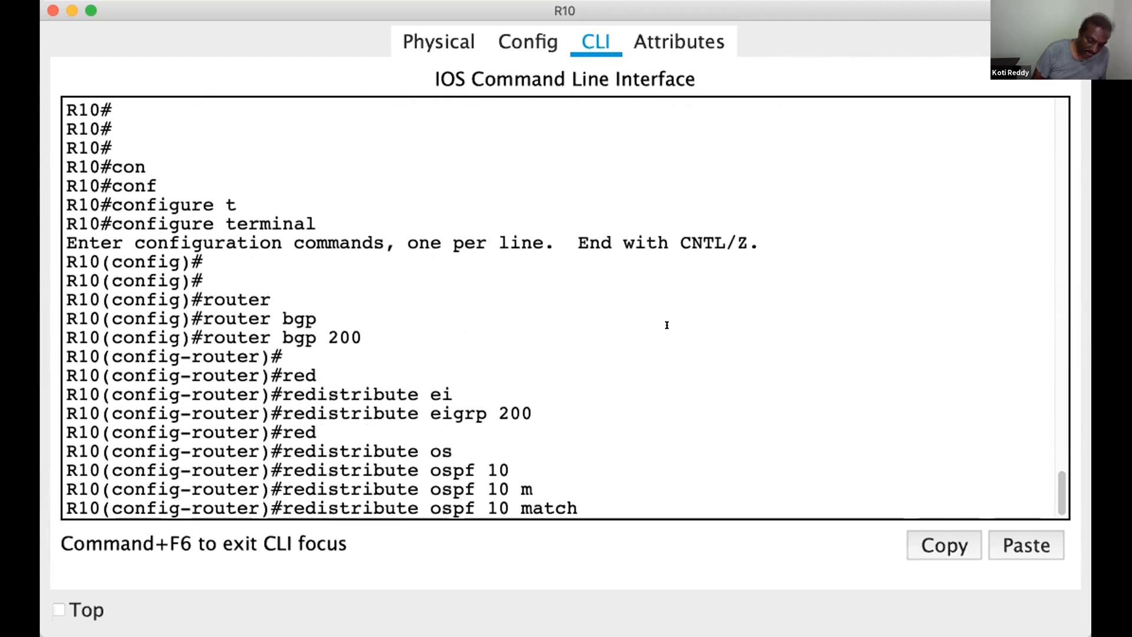
pyautogui.write('i')
pyautogui.press('Tab')
pyautogui.write('e')
pyautogui.press('Tab')
pyautogui.press('Return')
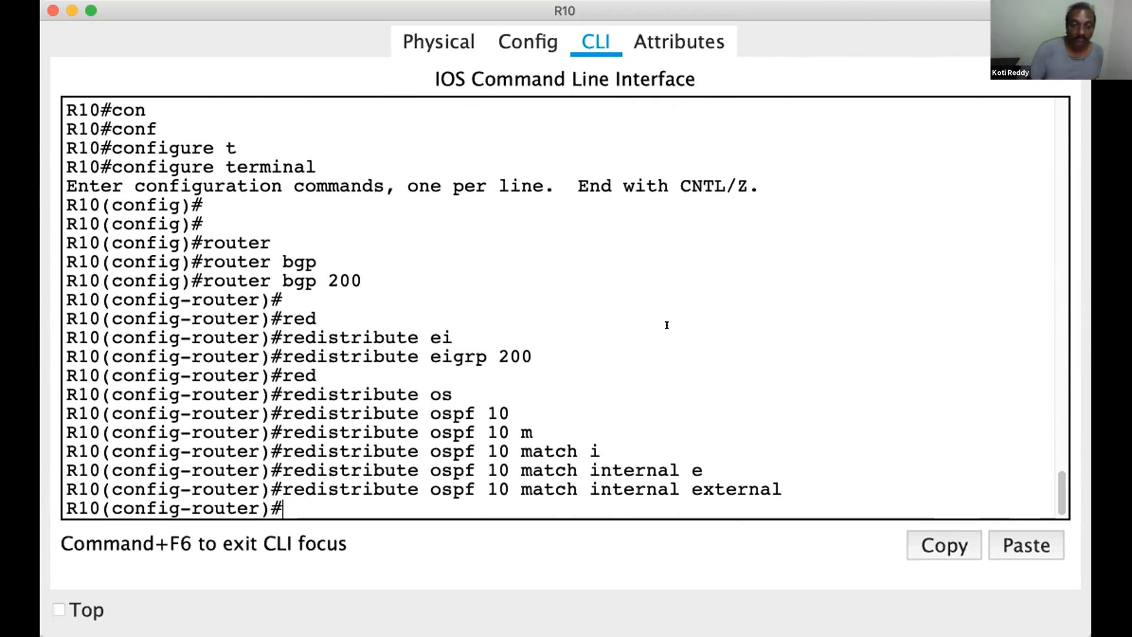
# Highlight the entered router bgp 200, redistribute eigrp 200 and redistribute ospf 10 match internal external commands to review them
pyautogui.moveTo(203, 281); pyautogui.dragTo(366, 282)
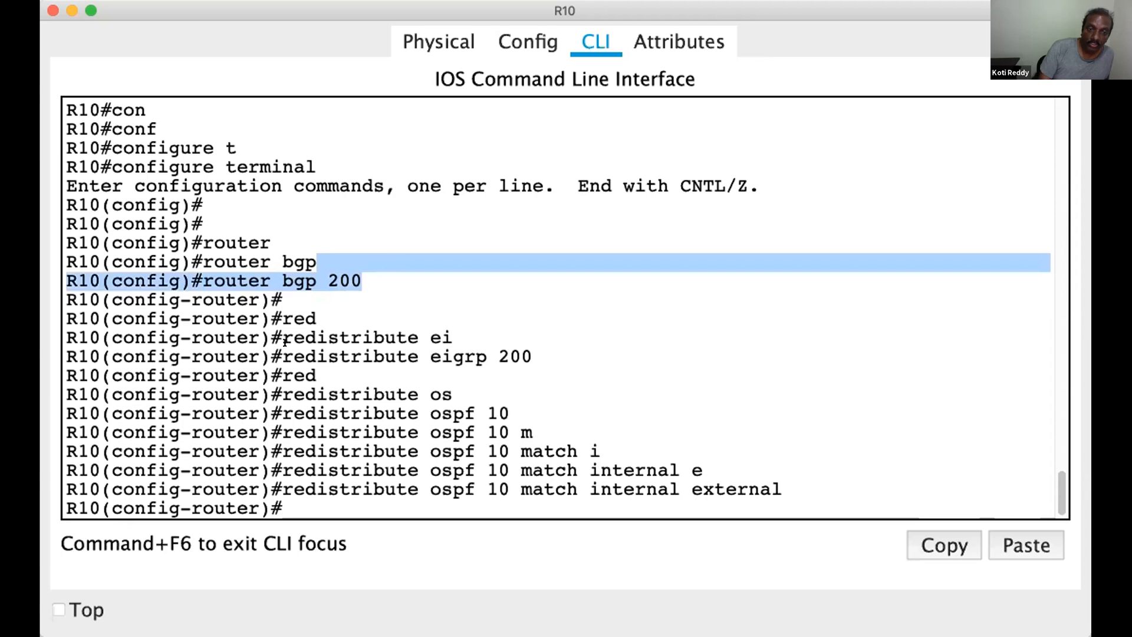
pyautogui.moveTo(282, 356); pyautogui.dragTo(533, 356)
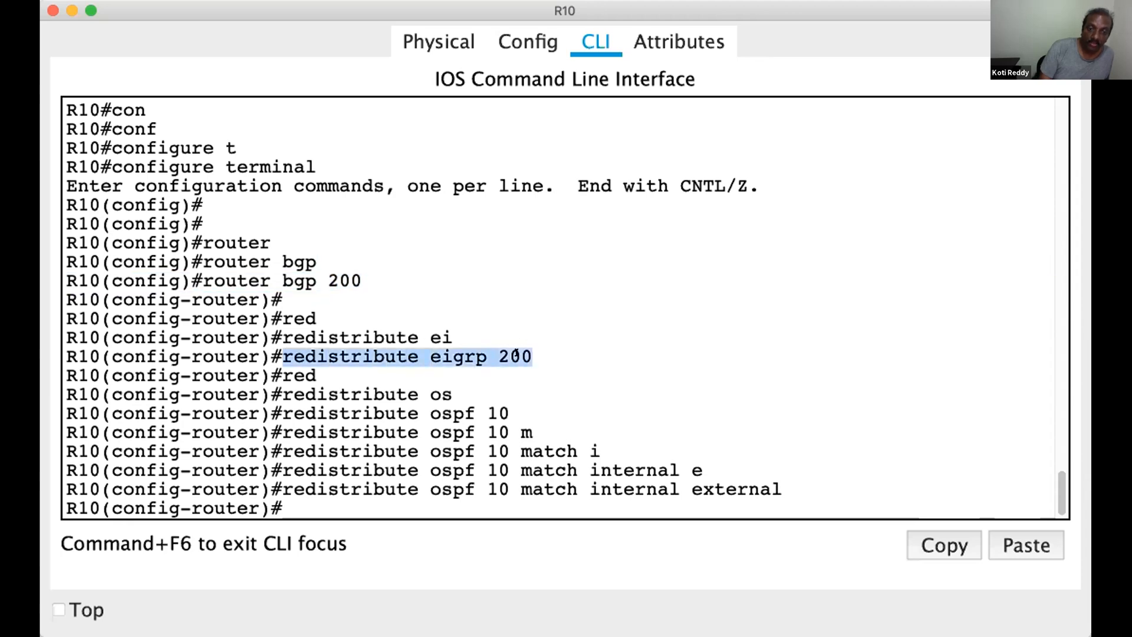
pyautogui.moveTo(283, 489); pyautogui.dragTo(774, 489)
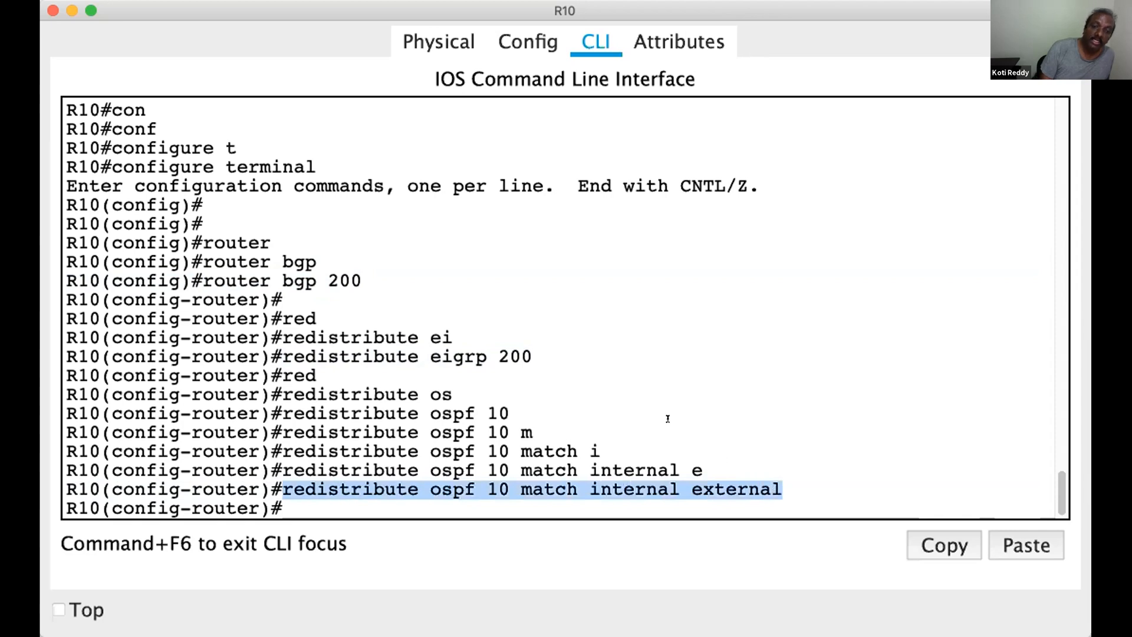
pyautogui.moveTo(530, 356); pyautogui.dragTo(288, 309)
pyautogui.moveTo(361, 281); pyautogui.dragTo(205, 274)
pyautogui.moveTo(559, 280); pyautogui.dragTo(541, 298)
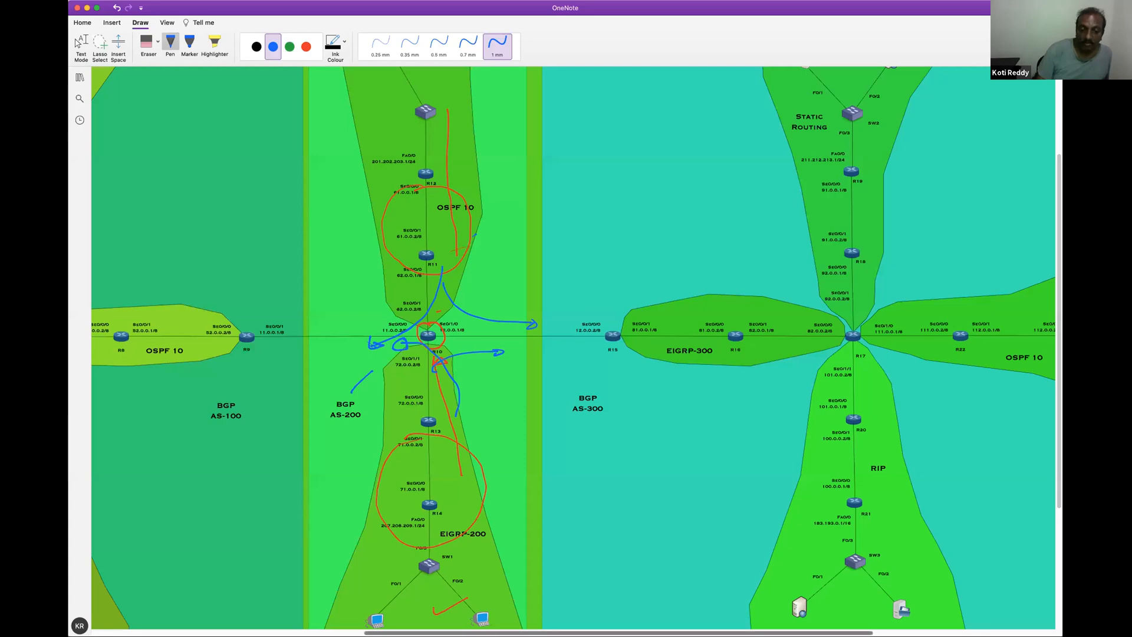
# Switch to the OneNote diagram and examine the path from R10 in BGP AS-200 back to R9 in AS-100
pyautogui.moveTo(552, 632); pyautogui.dragTo(502, 633)
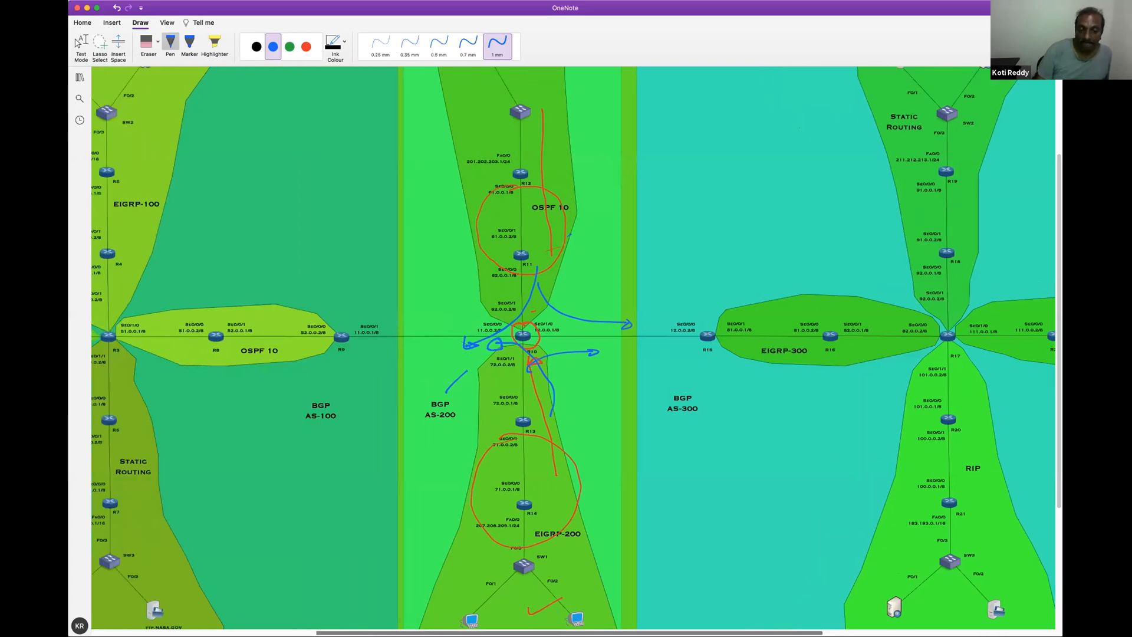
pyautogui.hscroll(-5, 476, 318)
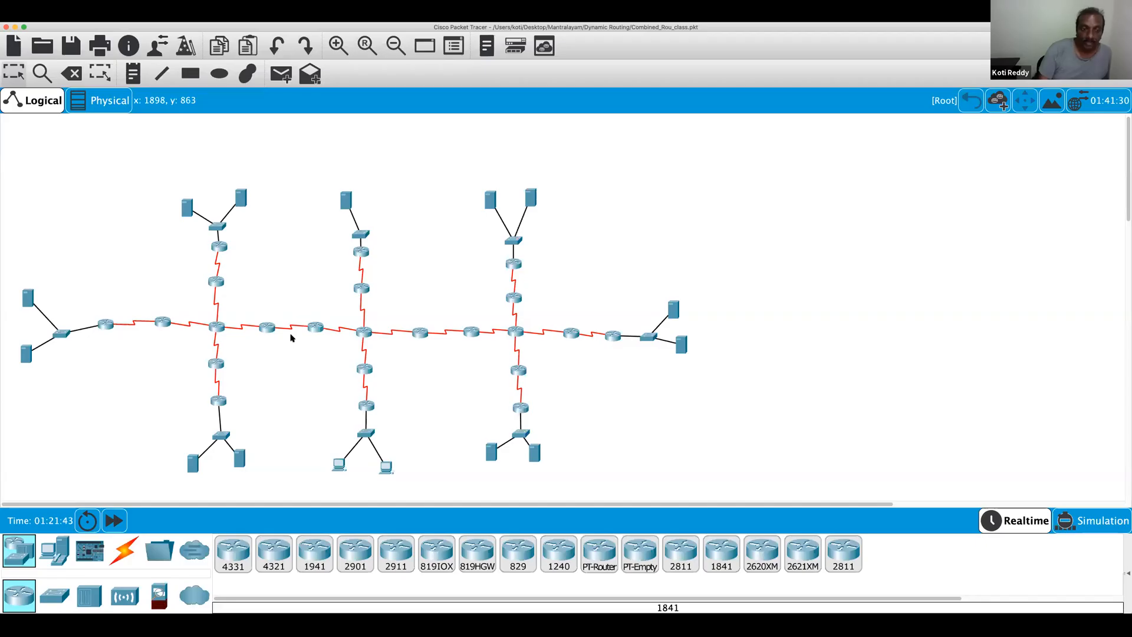
# Open the command line of R9 in the Packet Tracer topology and enter privileged mode
pyautogui.moveTo(315, 328); pyautogui.dragTo(313, 328)
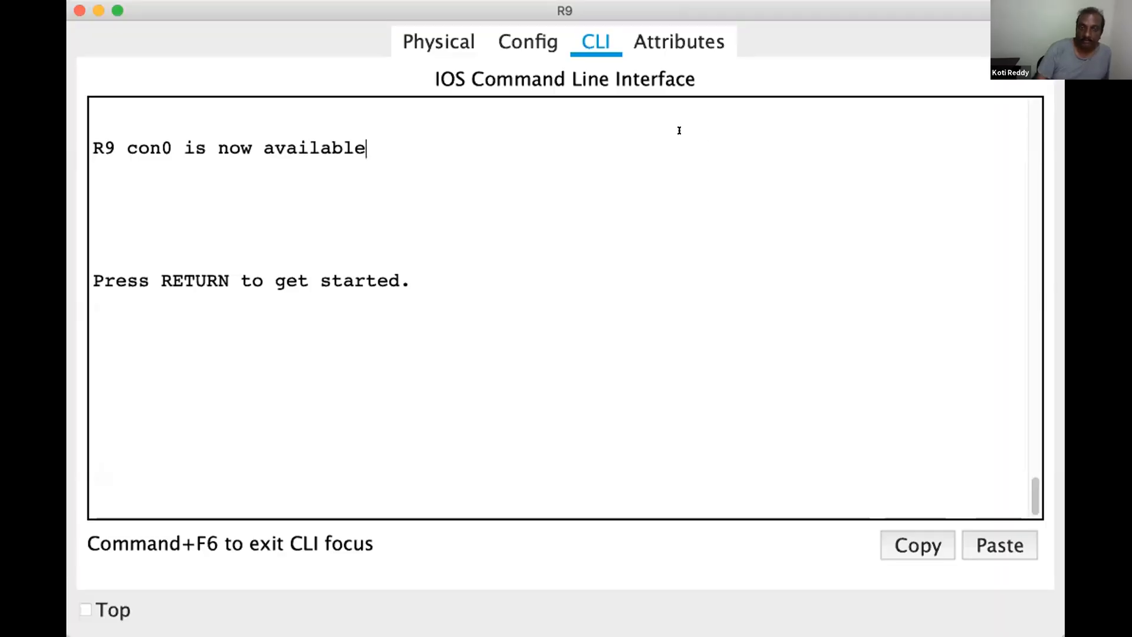
pyautogui.press('Return')
pyautogui.press('Return')
pyautogui.press('Return')
pyautogui.press('Return')
pyautogui.press('Return')
pyautogui.write('en')
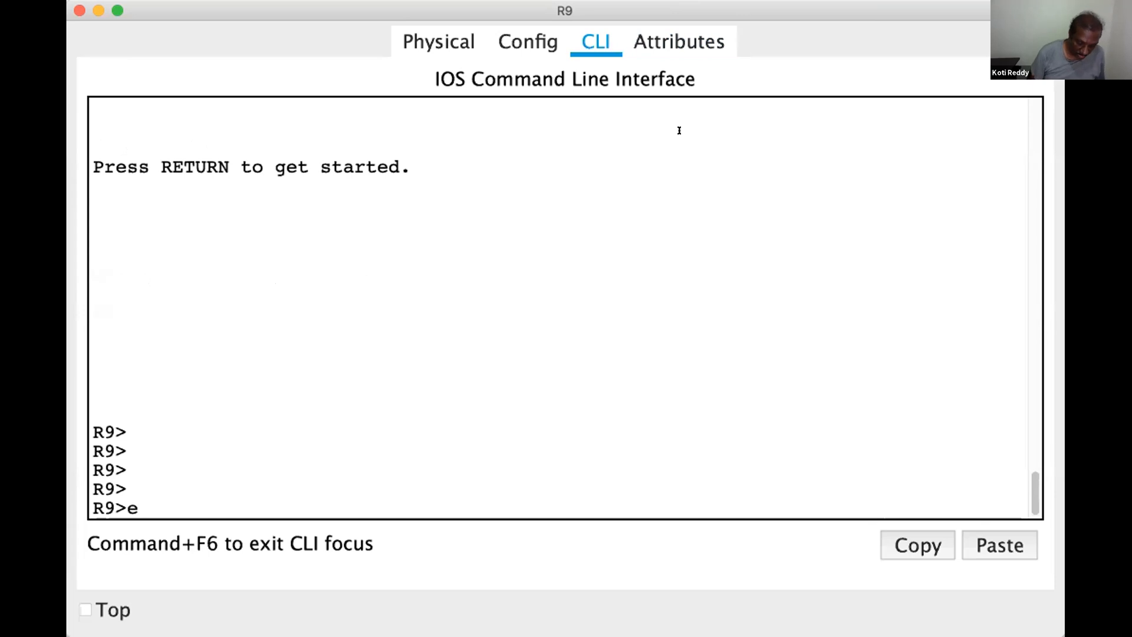
pyautogui.press('Return')
pyautogui.press('Return')
# Display the full IP routing table of R9 and highlight the BGP routes from 61.0.0.0 to 71.0.0.0
pyautogui.write('show ip route')
pyautogui.press('Tab')
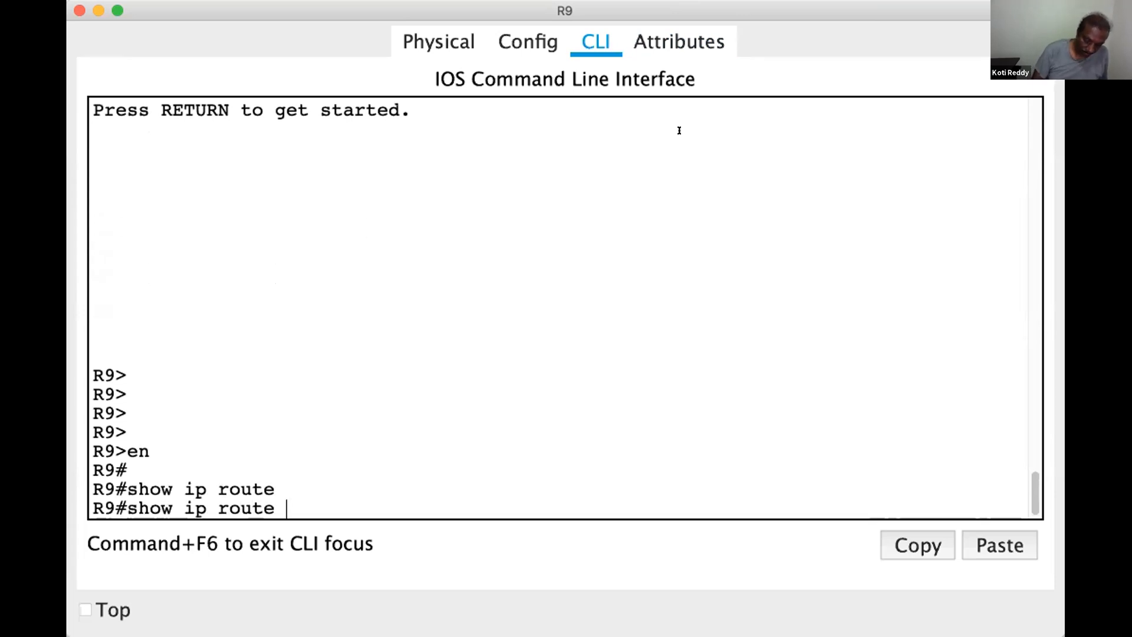
pyautogui.press('Return')
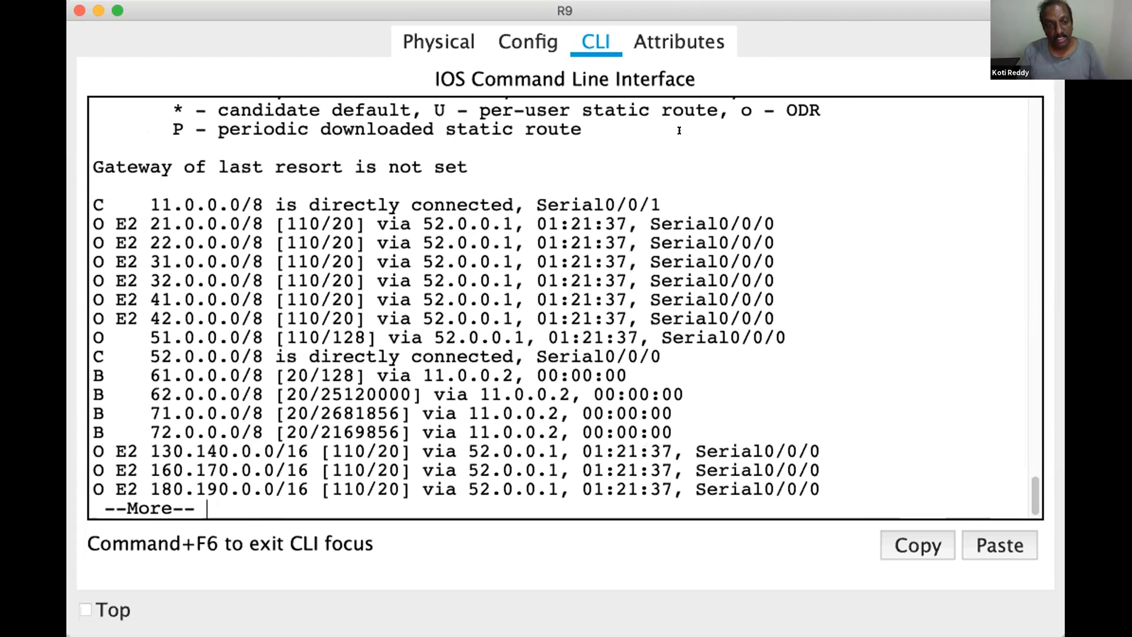
pyautogui.moveTo(218, 376); pyautogui.dragTo(207, 413)
pyautogui.press('Return')
pyautogui.press('Return')
pyautogui.press('Return')
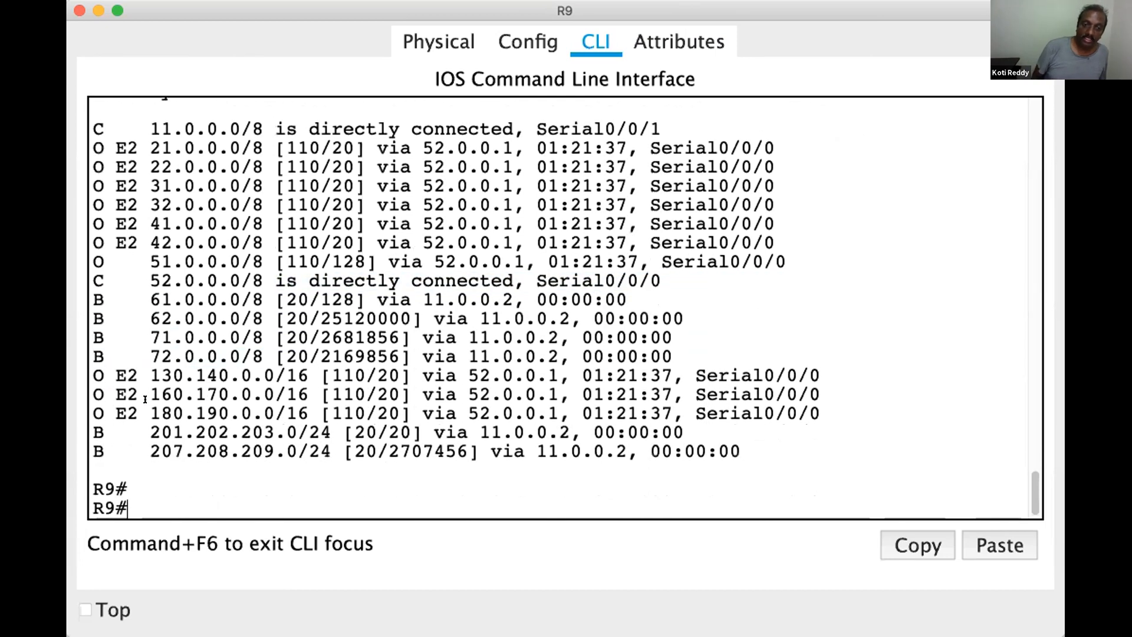
# List only the BGP-learned routes on R9 with show ip route bgp
pyautogui.press('Return')
pyautogui.press('Return')
pyautogui.press('Return')
pyautogui.write('show ip route bgp')
pyautogui.press('Return')
pyautogui.press('Up')
pyautogui.press('Return')
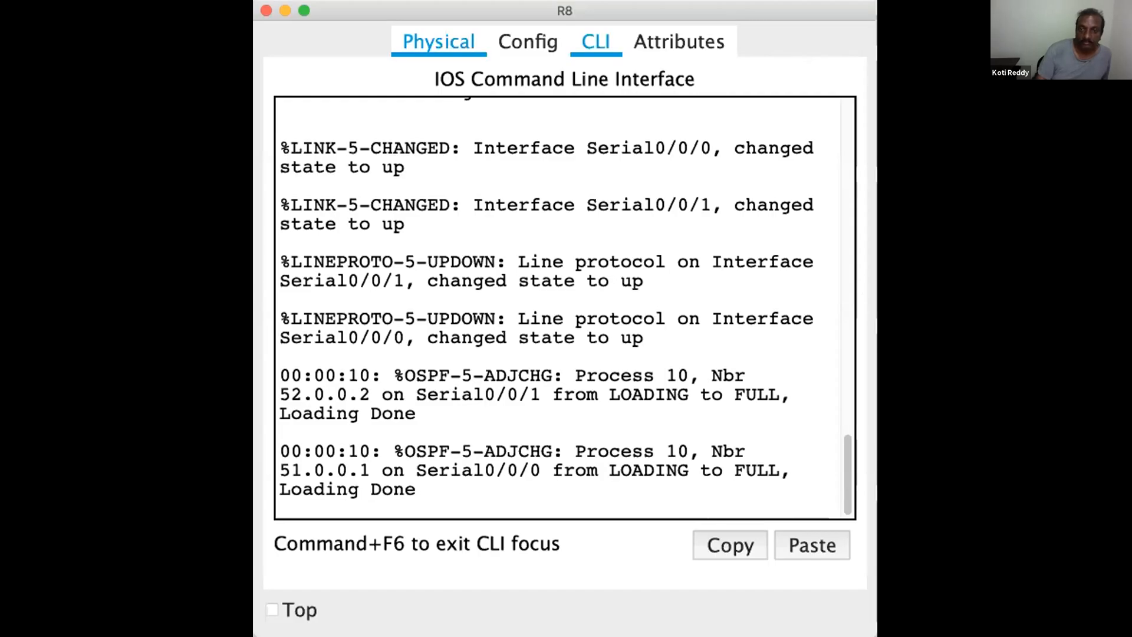
# On R8, enter privileged mode and display the IP routing table with show ip route
pyautogui.press('Return')
pyautogui.press('Return')
pyautogui.press('Return')
pyautogui.press('Return')
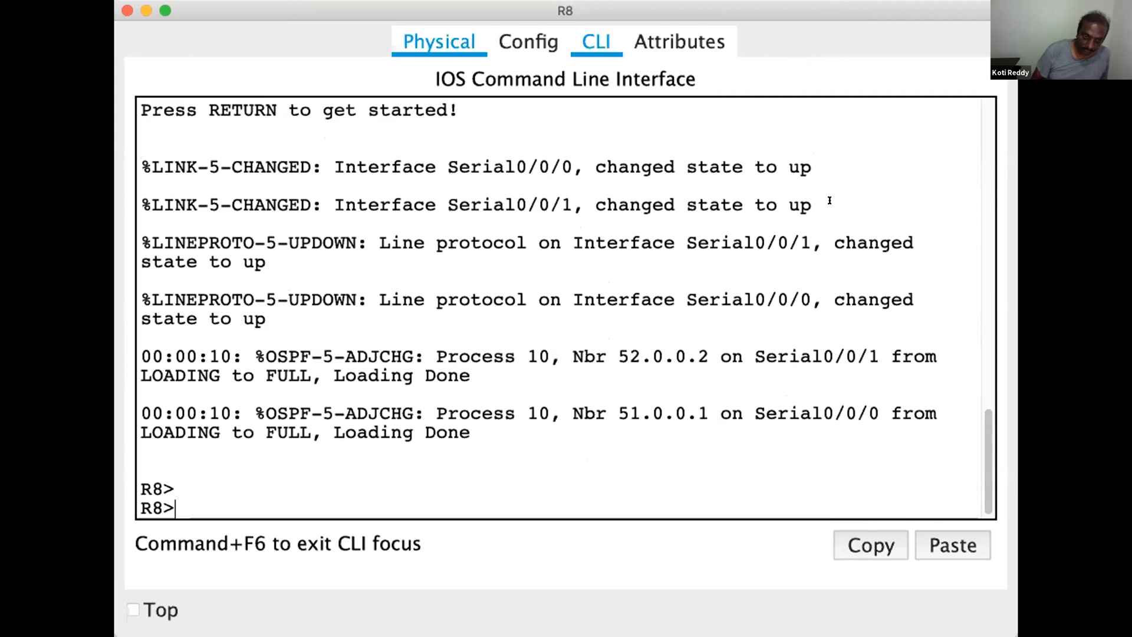
pyautogui.write('en')
pyautogui.press('Return')
pyautogui.press('Return')
pyautogui.write('show ip route')
pyautogui.press('Return')
pyautogui.press('Return')
pyautogui.press('Return')
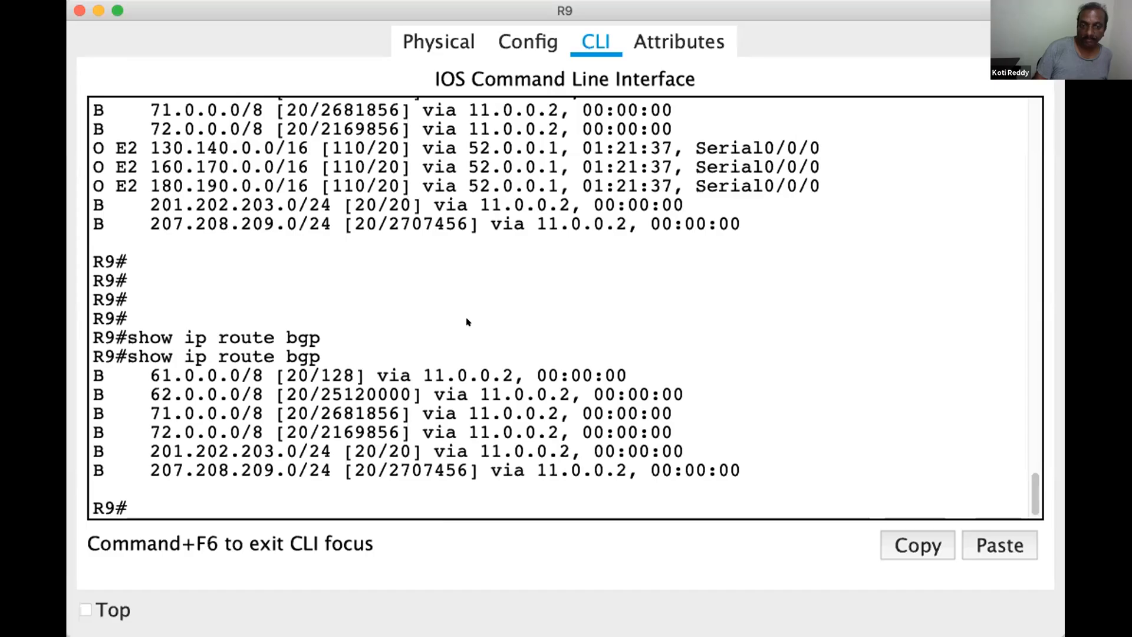
# Return to R9's command line and enter global configuration mode with configure terminal
pyautogui.press('Return')
pyautogui.press('Return')
pyautogui.press('Return')
pyautogui.press('Return')
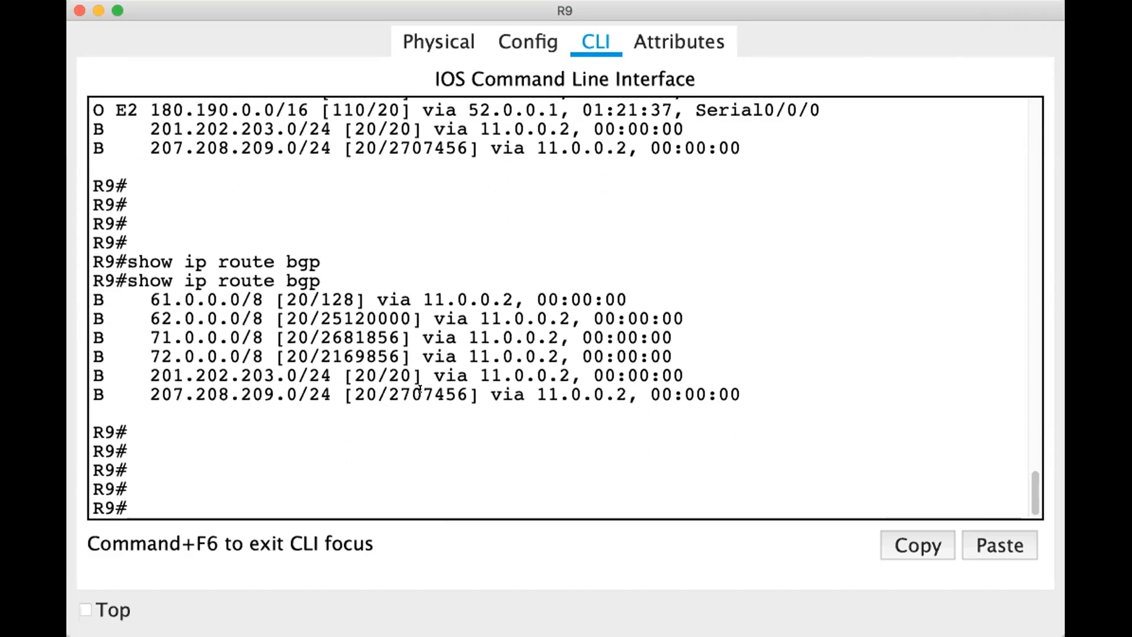
pyautogui.write('conf')
pyautogui.press('Tab')
pyautogui.write('t')
# Enter router configuration for OSPF process 10 on R9
pyautogui.press('Tab')
pyautogui.press('Return')
pyautogui.press('Return')
pyautogui.press('Return')
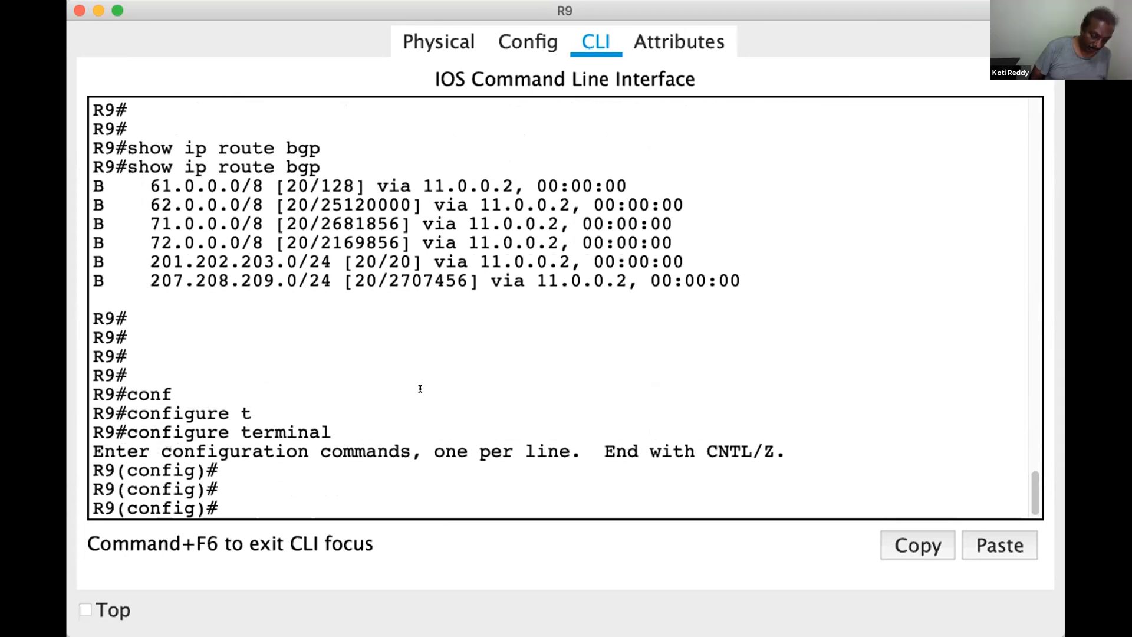
pyautogui.write('router')
pyautogui.press('Tab')
pyautogui.write('os')
# Redistribute BGP 100 routes into OSPF 10 on R9 and highlight the router ospf 10 command for review
pyautogui.press('Tab')
pyautogui.write('10')
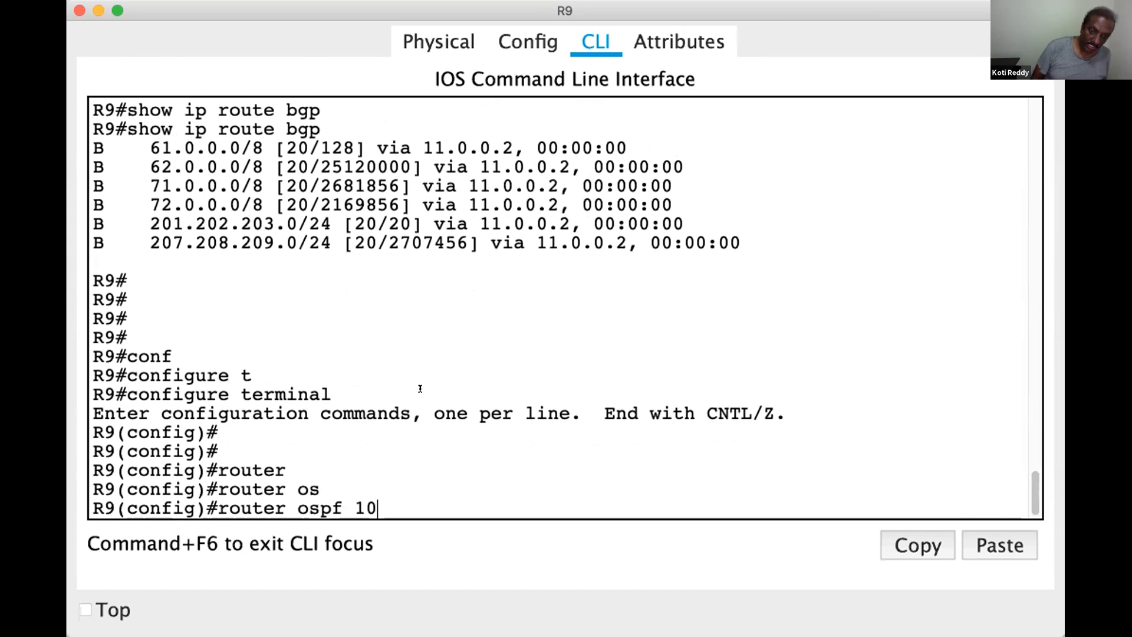
pyautogui.press('Return')
pyautogui.press('Return')
pyautogui.write('red')
pyautogui.press('Tab')
pyautogui.write('bgp')
pyautogui.press('Tab')
pyautogui.write('100')
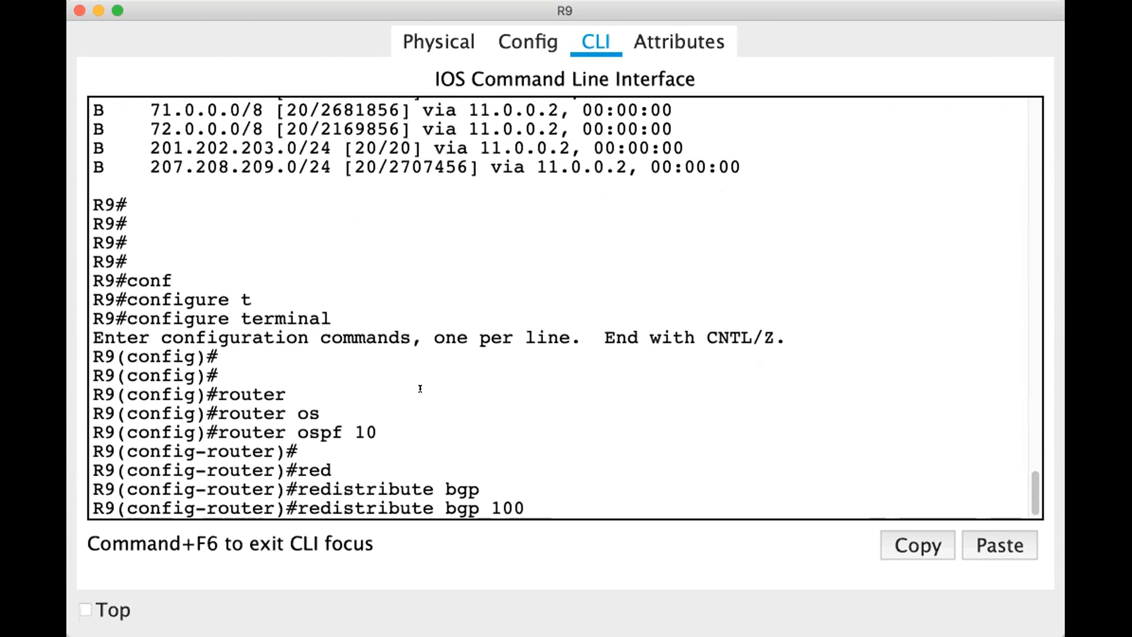
pyautogui.press('Return')
pyautogui.press('Return')
pyautogui.press('Return')
pyautogui.press('Return')
pyautogui.press('Return')
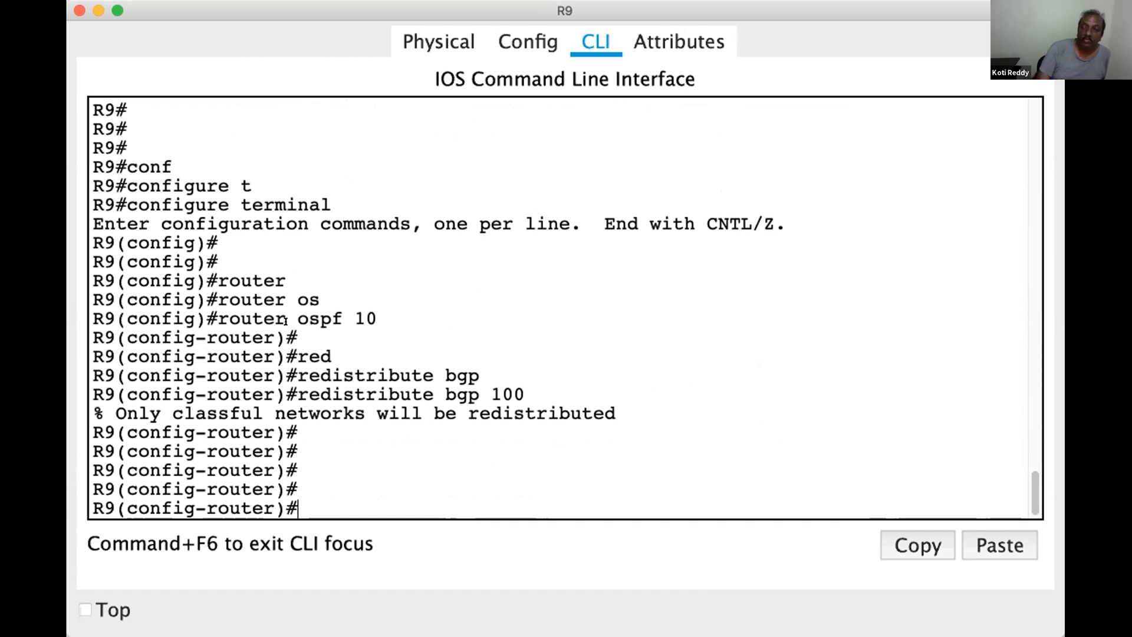
pyautogui.moveTo(329, 297); pyautogui.dragTo(377, 319)
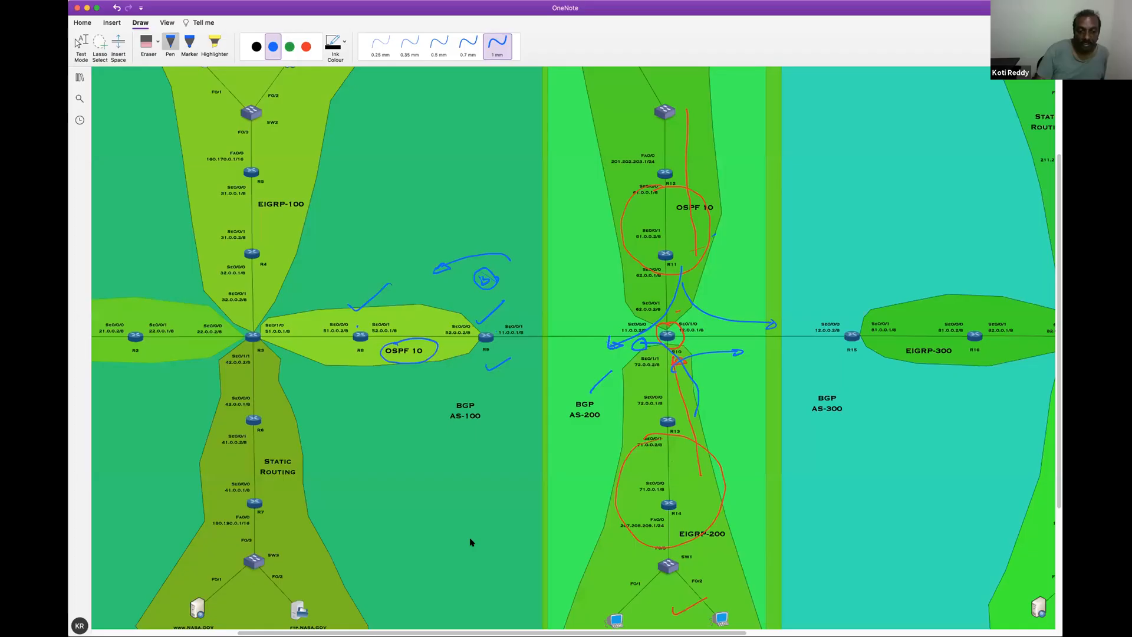
# Check the OSPF 10 area in the OneNote diagram, then redisplay R8's routing table and highlight the 61.0.0.0 and 62.0.0.0 routes
pyautogui.hscroll(-8, 566, 348)
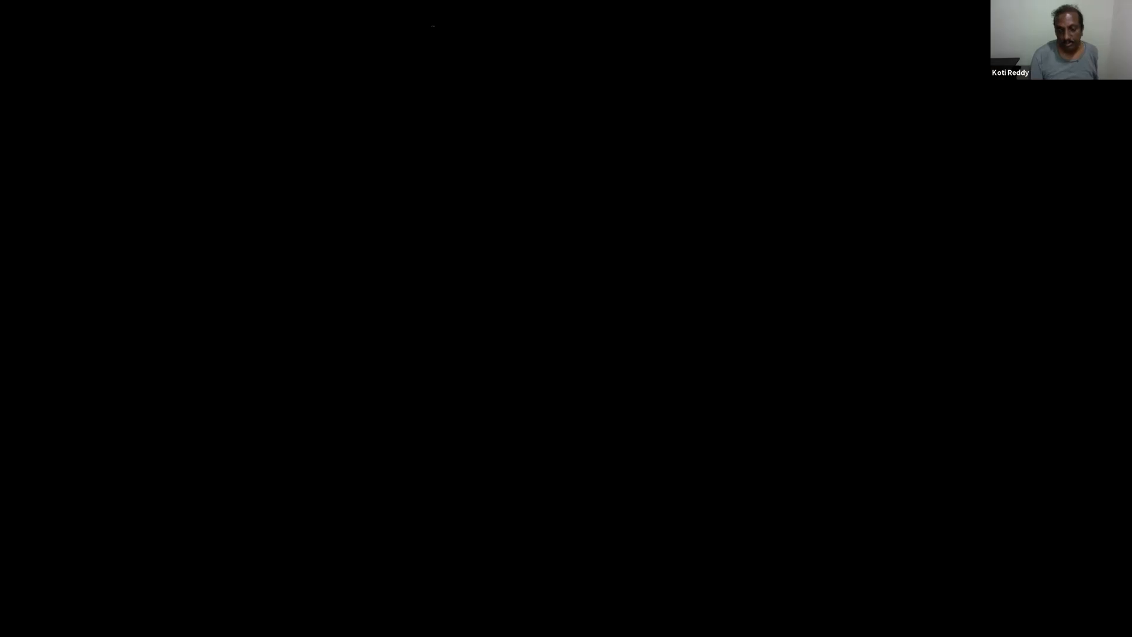
pyautogui.press('Return')
pyautogui.press('Return')
pyautogui.press('Up')
pyautogui.press('Return')
pyautogui.press('Return')
pyautogui.press('Return')
pyautogui.press('Return')
pyautogui.press('Return')
pyautogui.press('Return')
pyautogui.press('Return')
pyautogui.press('Return')
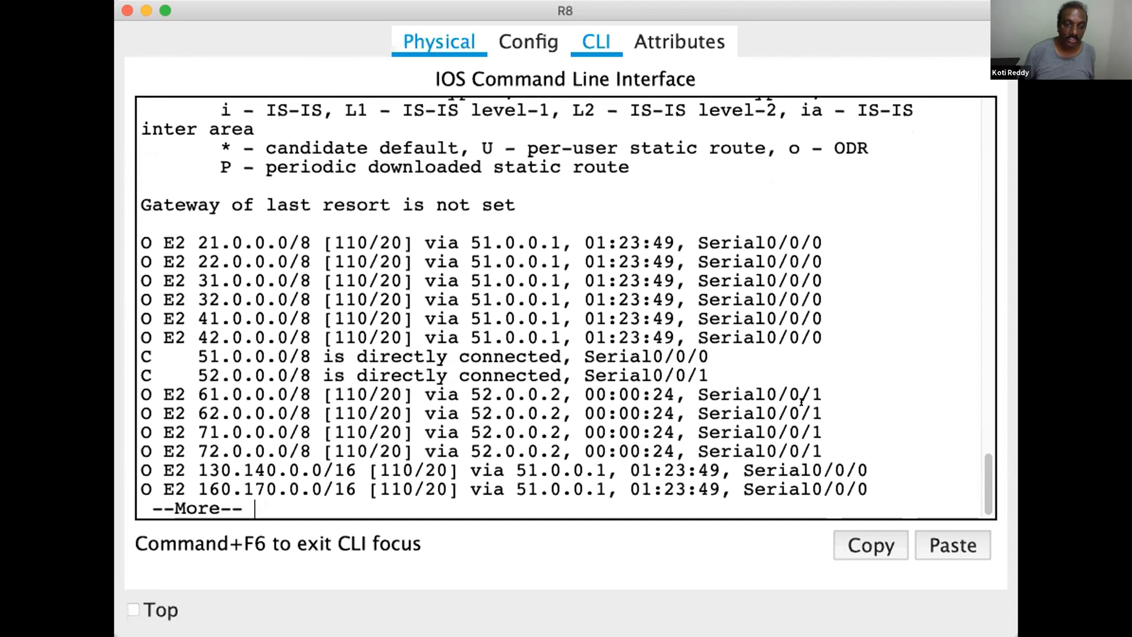
pyautogui.press('Return')
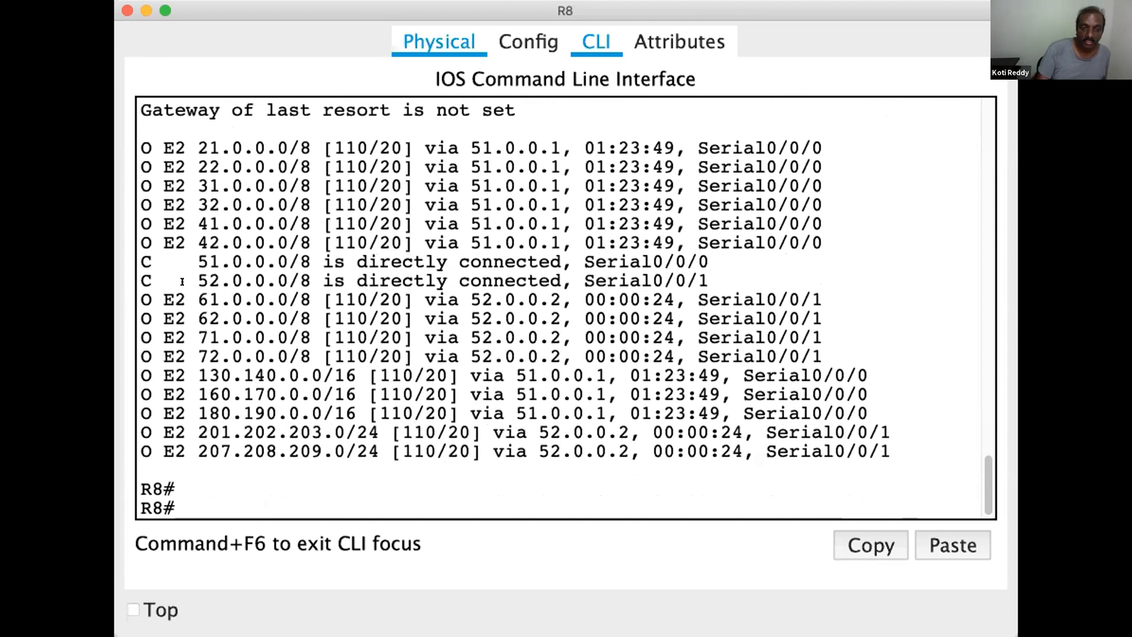
pyautogui.moveTo(198, 299); pyautogui.dragTo(271, 280)
pyautogui.moveTo(191, 328); pyautogui.dragTo(252, 312)
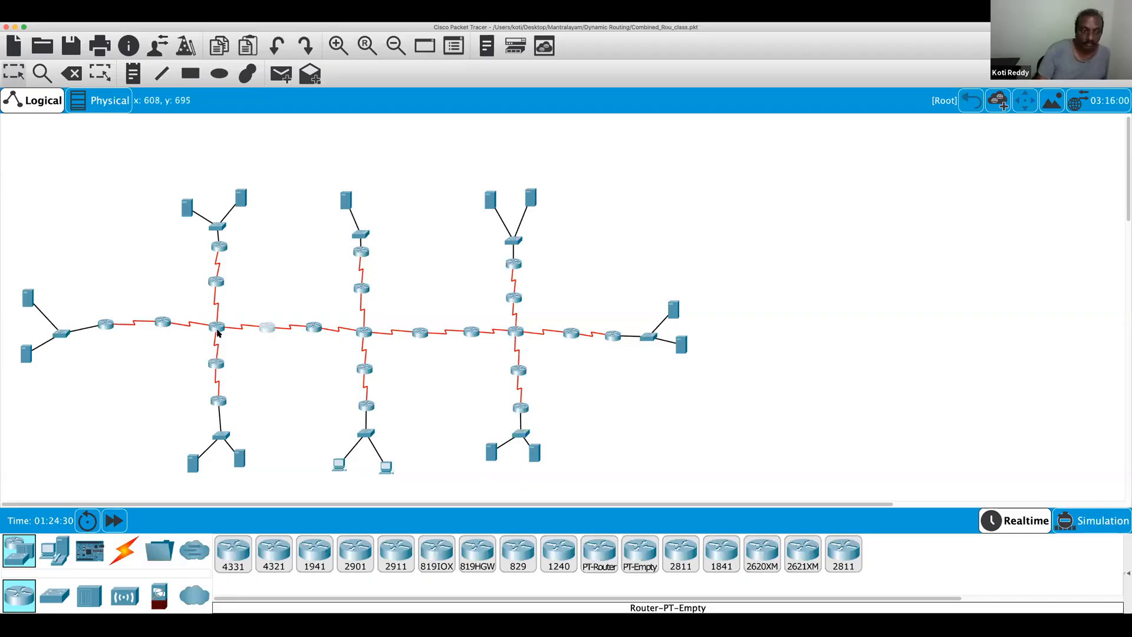
# Open the command line of R3 in Packet Tracer, widen its window and enter privileged mode
pyautogui.click(218, 326)
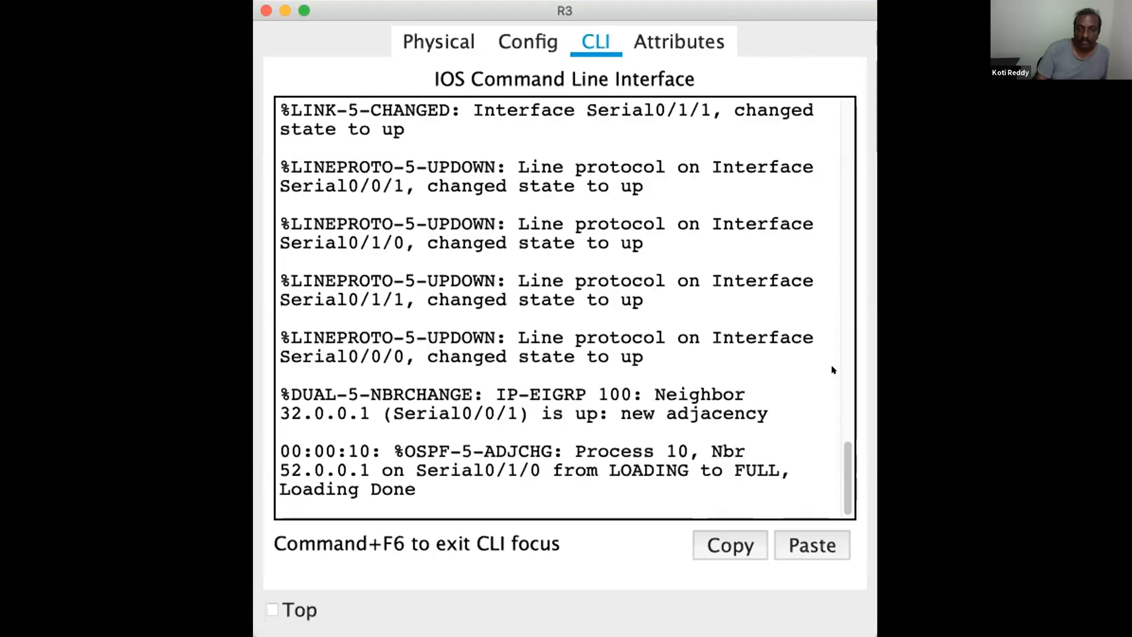
pyautogui.moveTo(877, 338); pyautogui.dragTo(1038, 339)
pyautogui.doubleClick(858, 339)
pyautogui.press('Return')
pyautogui.press('Return')
pyautogui.press('Return')
pyautogui.press('Return')
pyautogui.press('Return')
pyautogui.press('Return')
pyautogui.press('Return')
pyautogui.write('en')
pyautogui.press('Return')
pyautogui.press('Return')
pyautogui.press('Return')
pyautogui.press('Return')
pyautogui.press('Return')
# Display R3's IP routing table and highlight OSPF external routes such as 71.0.0.0
pyautogui.write('sh')
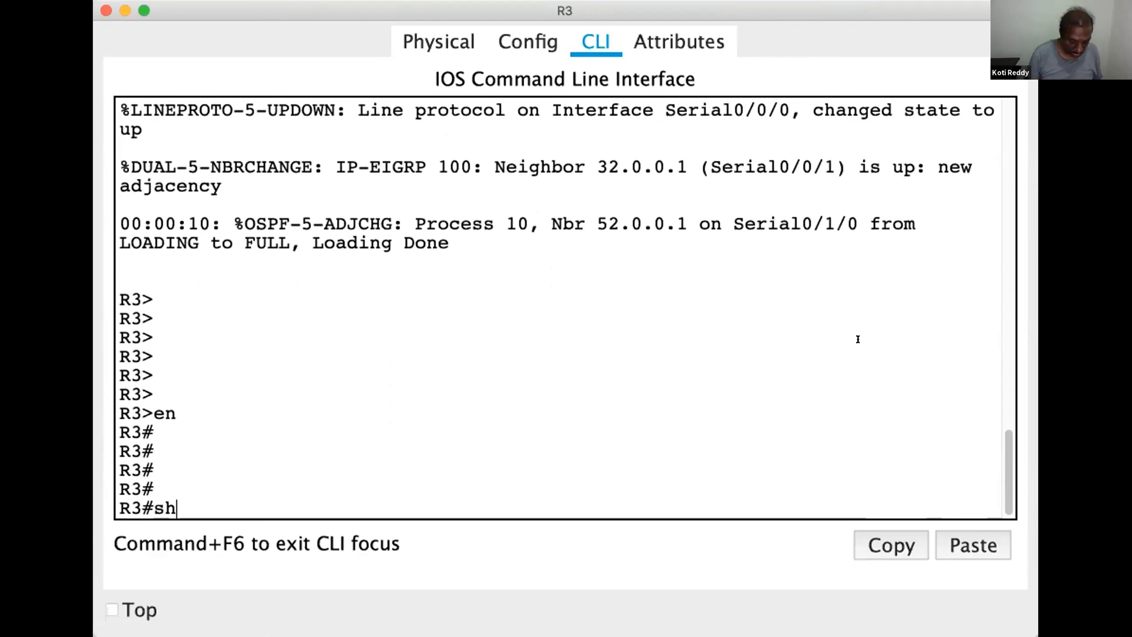
pyautogui.write('ow ip route')
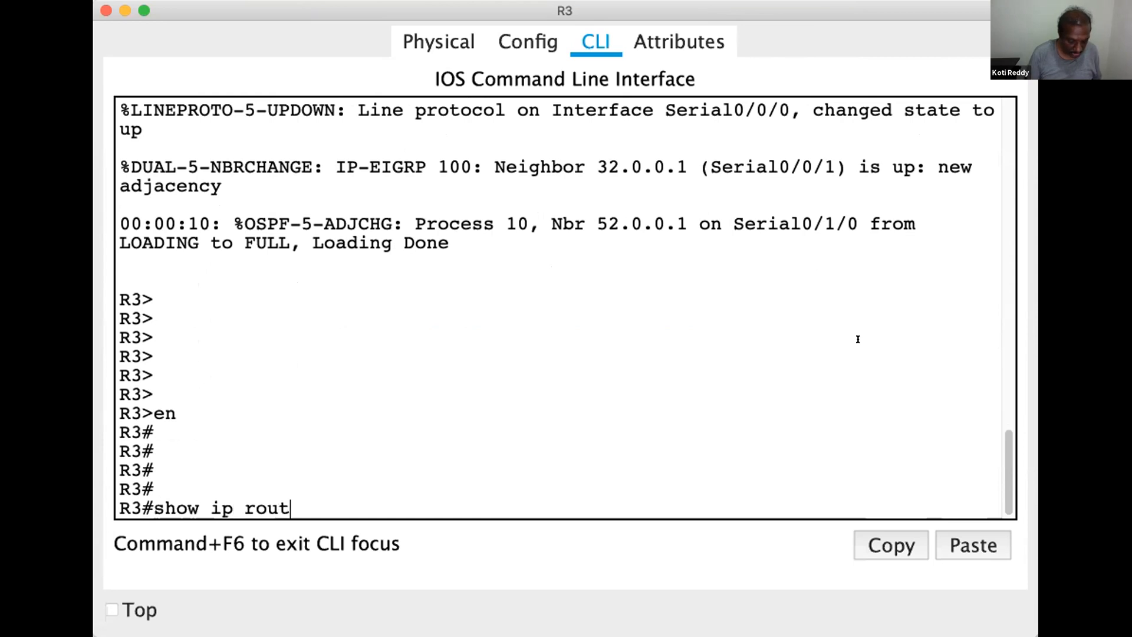
pyautogui.press('Return')
pyautogui.press('Return')
pyautogui.press('Return')
pyautogui.press('Return')
pyautogui.press('Return')
pyautogui.press('Return')
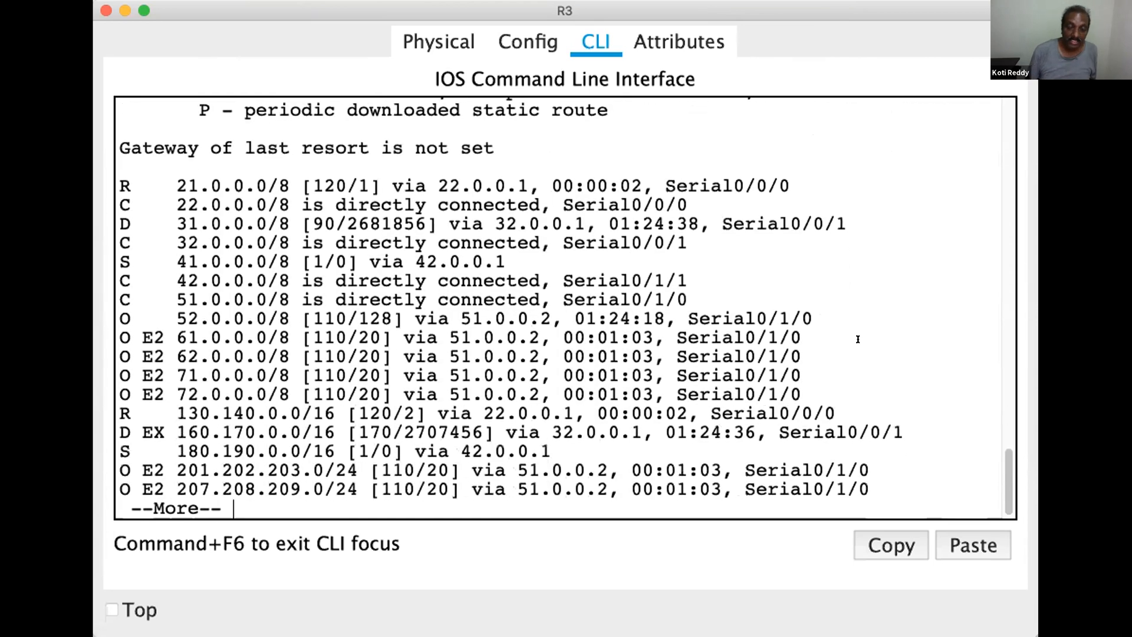
pyautogui.moveTo(172, 338); pyautogui.dragTo(243, 376)
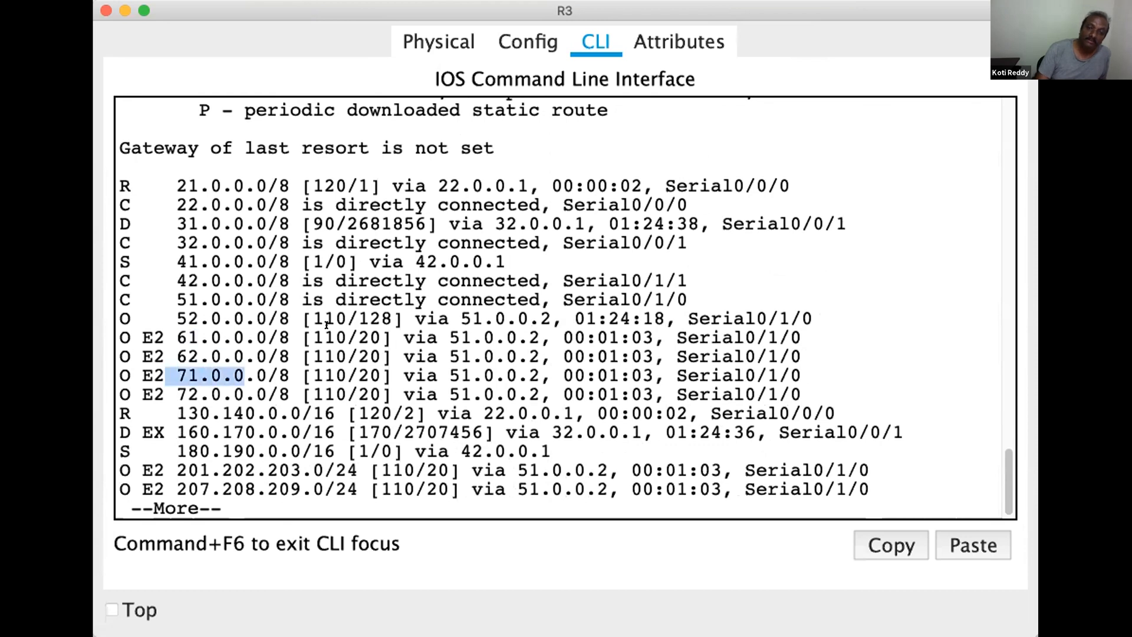
pyautogui.press('Return')
pyautogui.press('Return')
pyautogui.press('Return')
pyautogui.press('Return')
pyautogui.press('Return')
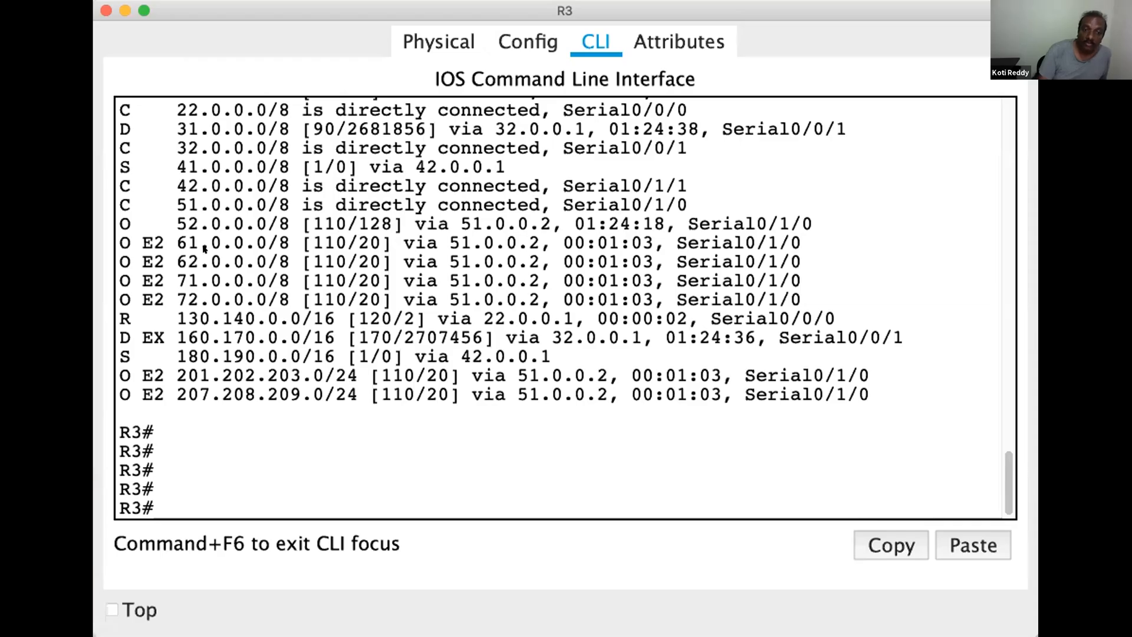
pyautogui.moveTo(232, 225); pyautogui.dragTo(120, 244)
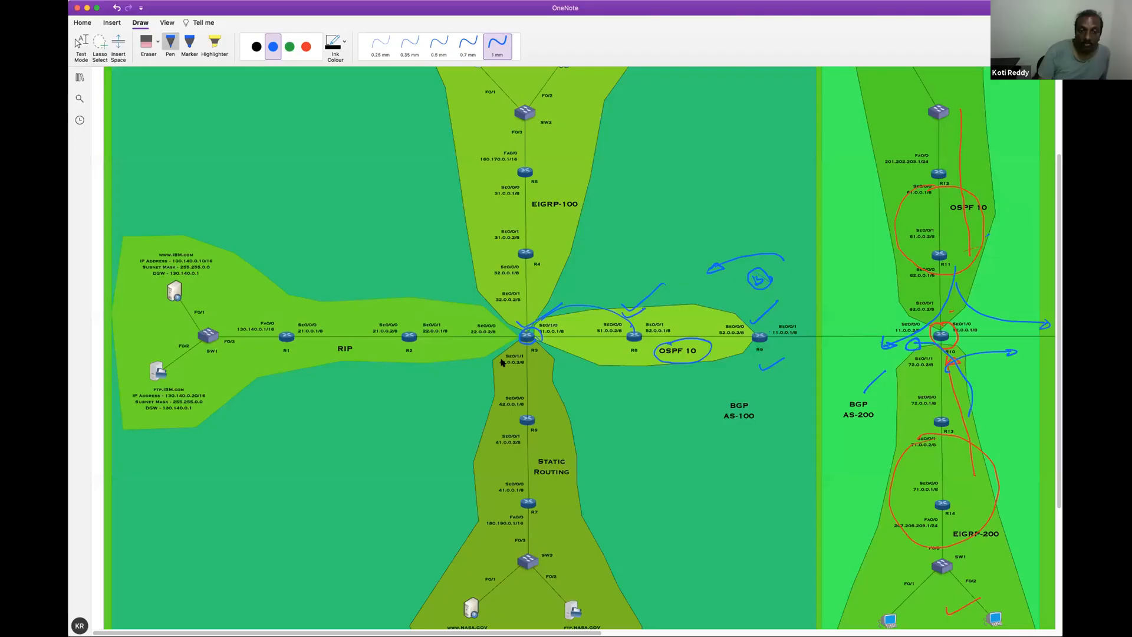
# In the OneNote diagram, draw red arrows around R3 leading into the RIP and EIGRP-100 areas
pyautogui.click(306, 47)
pyautogui.moveTo(538, 304); pyautogui.dragTo(448, 302)
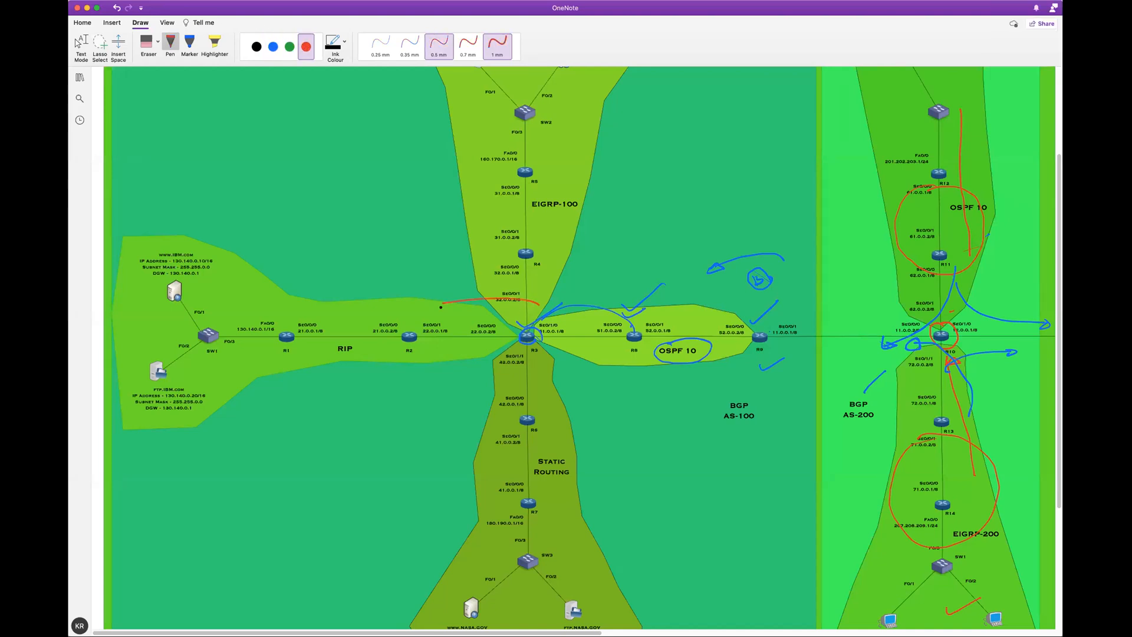
pyautogui.moveTo(583, 320)
pyautogui.mouseDown()
pyautogui.moveTo(564, 311)
pyautogui.moveTo(523, 207)
pyautogui.mouseUp()
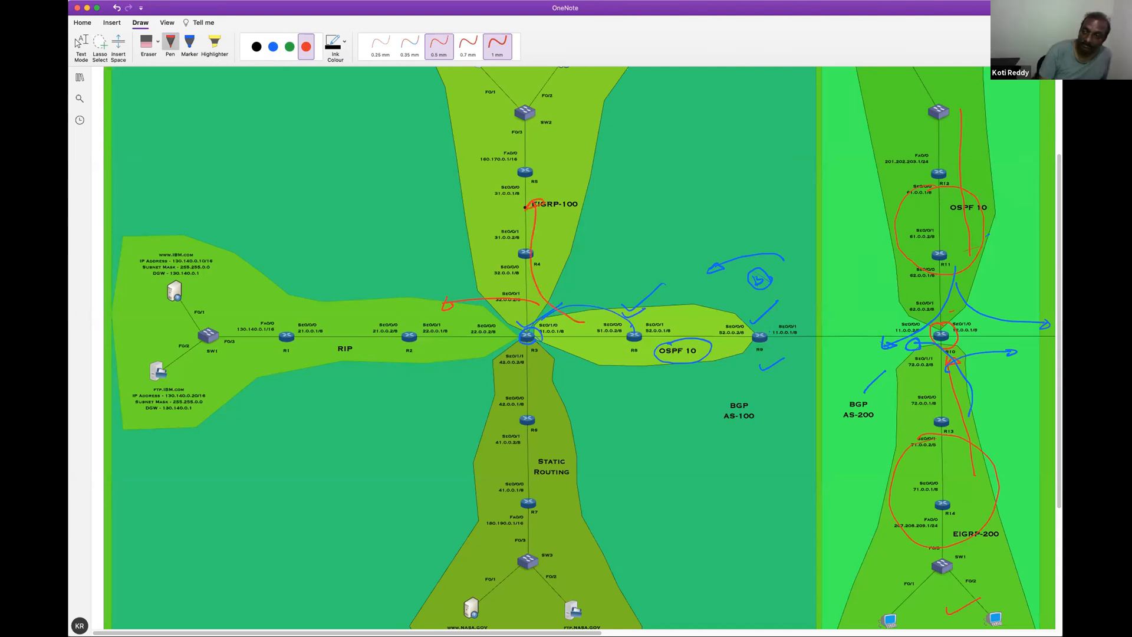
pyautogui.scroll(3, 1044, 295)
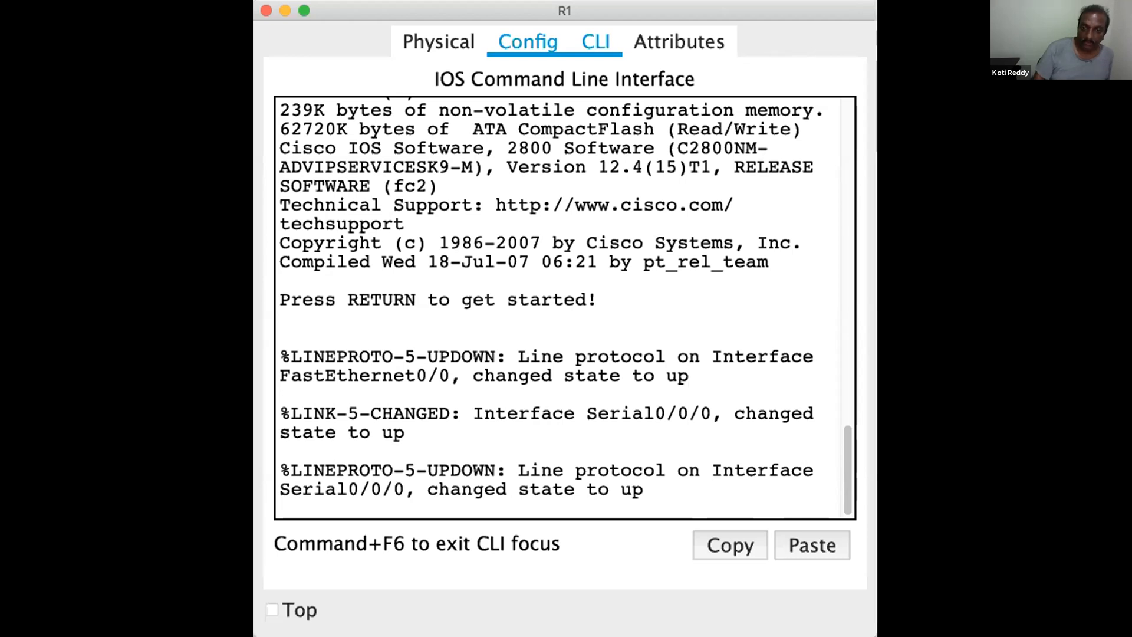
# Switch back to Packet Tracer and enter privileged mode on R1 in the RIP area
pyautogui.press('Return')
pyautogui.press('Return')
pyautogui.press('Return')
pyautogui.press('Return')
pyautogui.press('Return')
pyautogui.write('en')
pyautogui.press('Return')
pyautogui.press('Return')
pyautogui.press('Return')
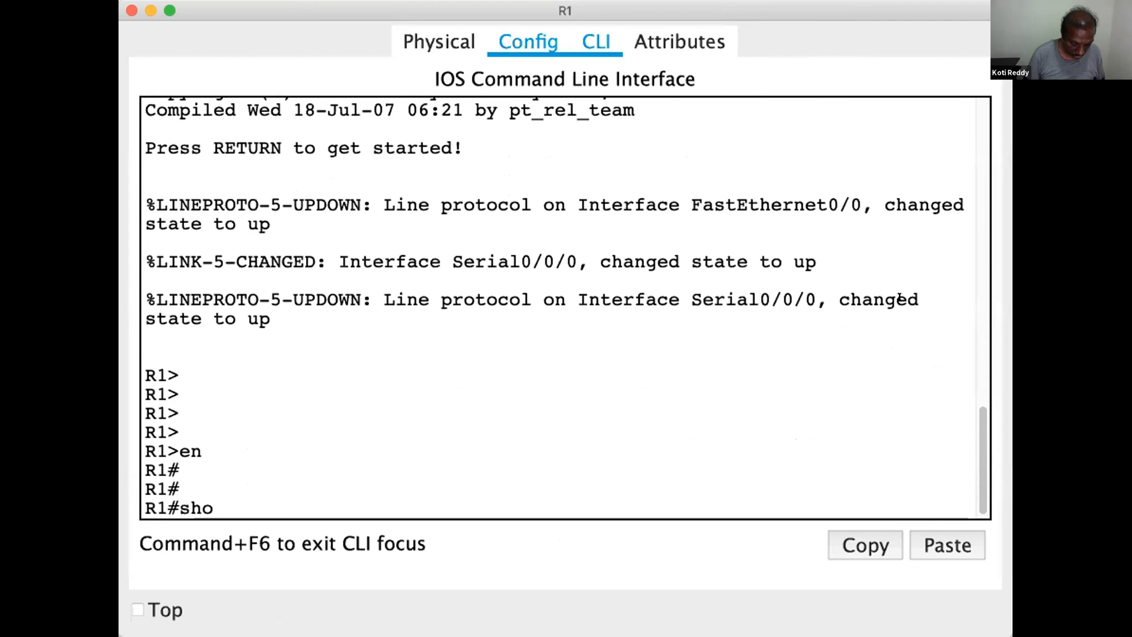
# Display R1's IP routing table and highlight RIP routes such as 71.0.0.0 to check the redistributed networks
pyautogui.write('show ip ro')
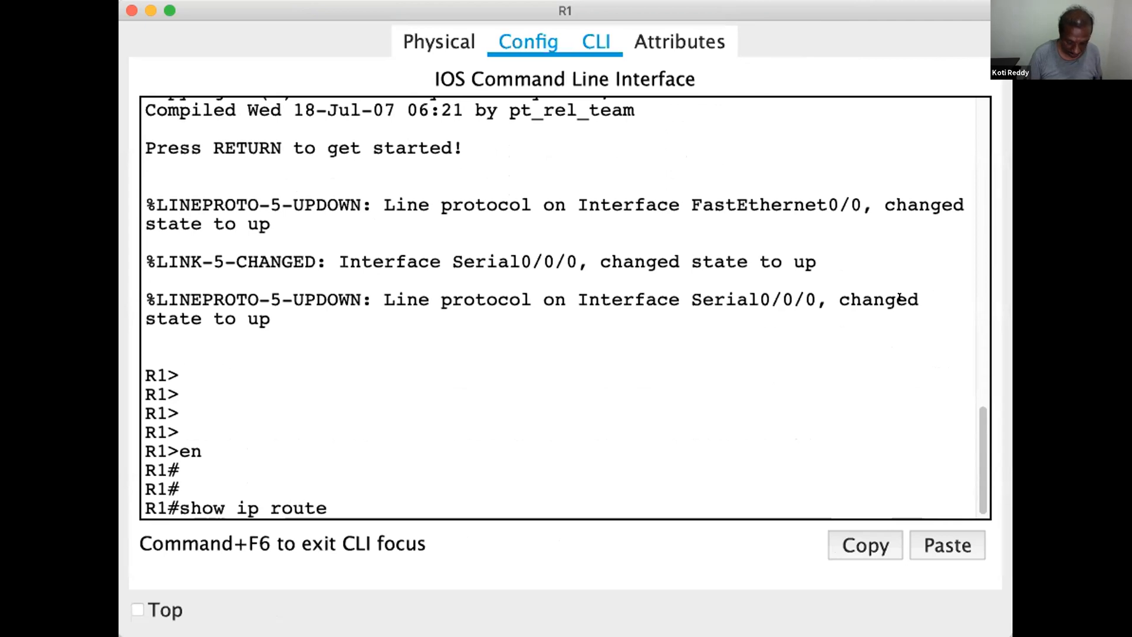
pyautogui.write('ute')
pyautogui.press('Return')
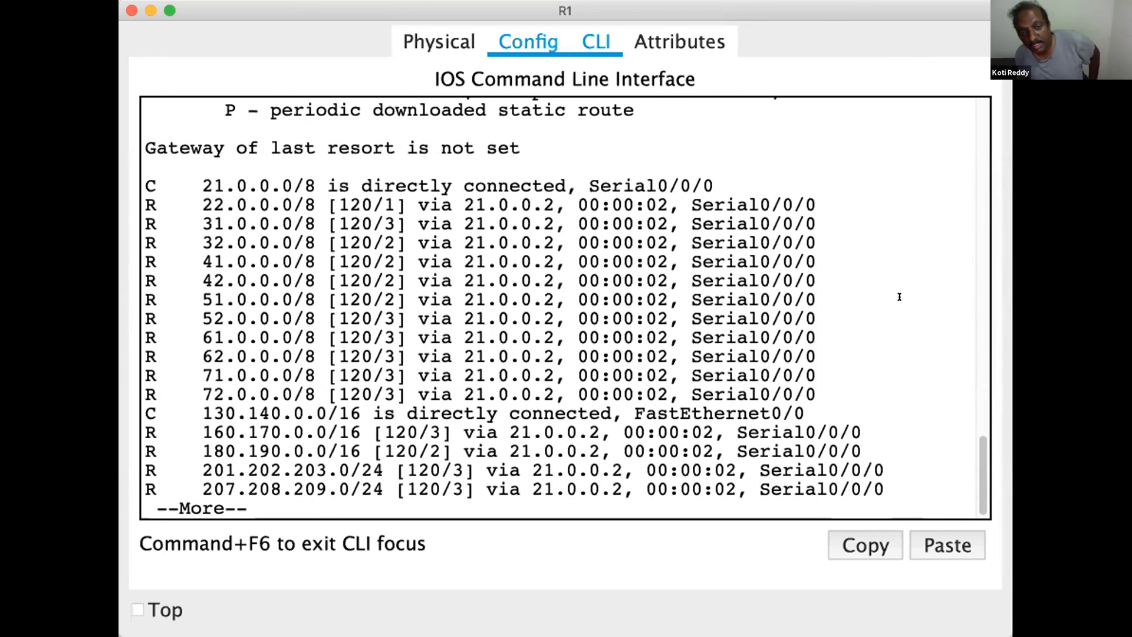
pyautogui.moveTo(242, 330); pyautogui.dragTo(242, 367)
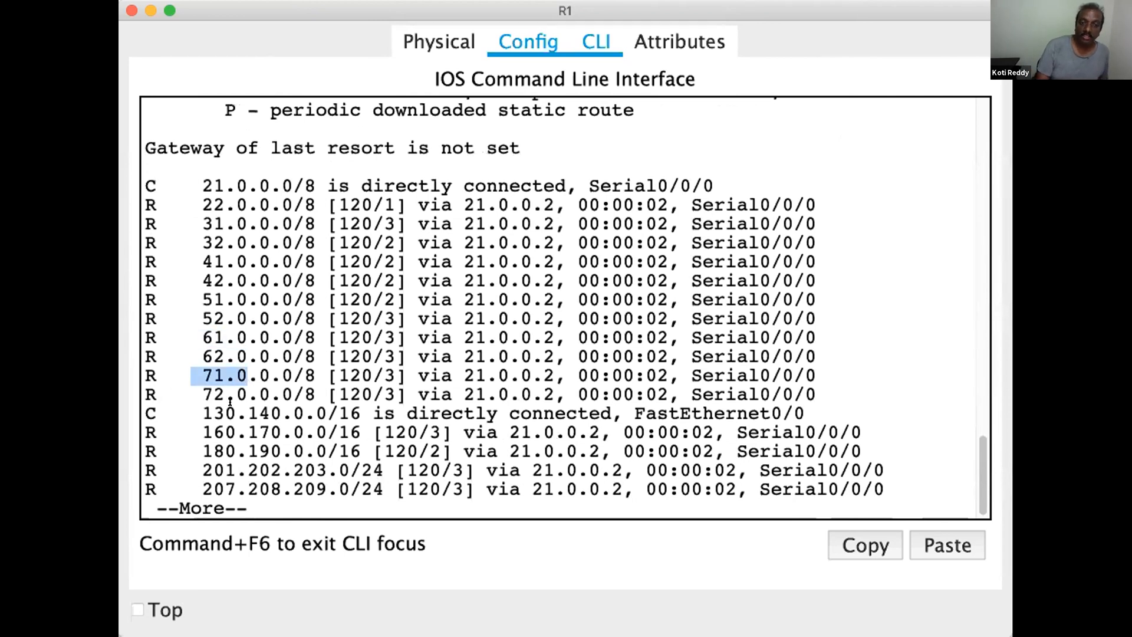
pyautogui.moveTo(338, 347); pyautogui.dragTo(339, 355)
pyautogui.press('Return')
pyautogui.press('Return')
pyautogui.press('Return')
pyautogui.press('Return')
pyautogui.press('Return')
pyautogui.press('Return')
pyautogui.press('Return')
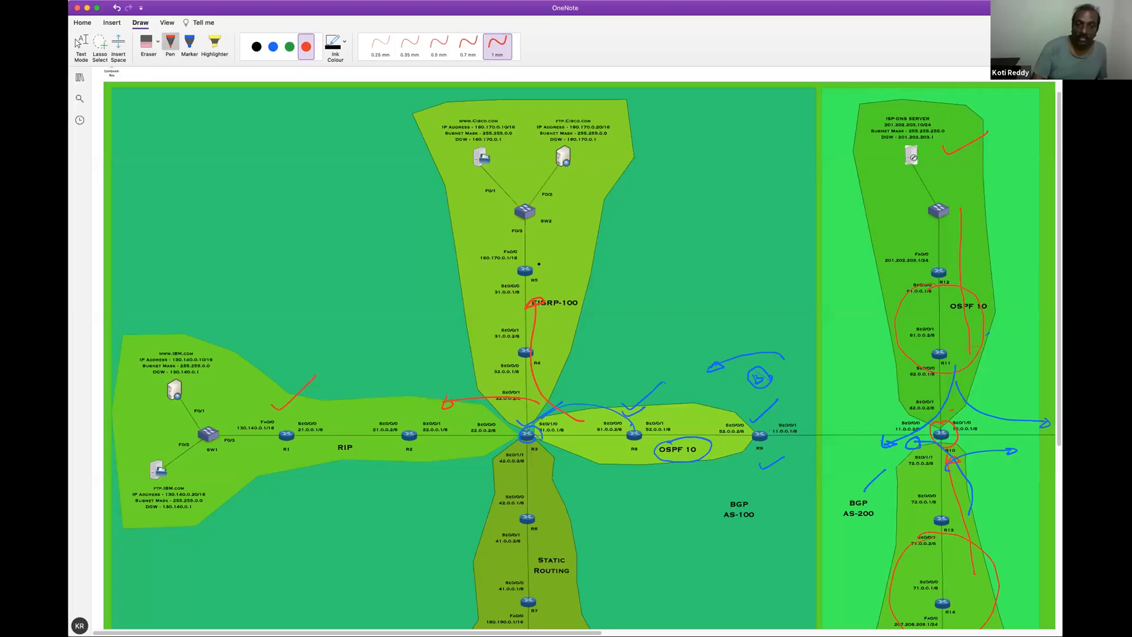
# On R5 in the EIGRP-100 area, enter privileged mode and display the IP routing table
pyautogui.moveTo(540, 269); pyautogui.dragTo(581, 251)
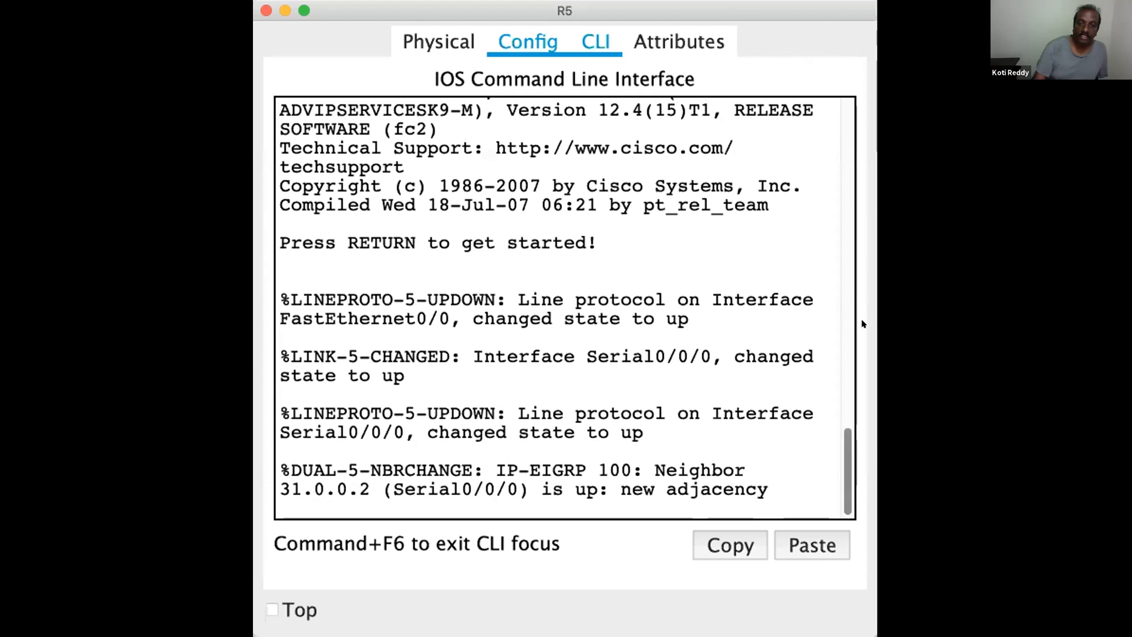
pyautogui.press('Return')
pyautogui.press('Return')
pyautogui.press('Return')
pyautogui.press('Return')
pyautogui.press('Return')
pyautogui.write('en')
pyautogui.press('Return')
pyautogui.press('Return')
pyautogui.write('show ip route')
pyautogui.press('Return')
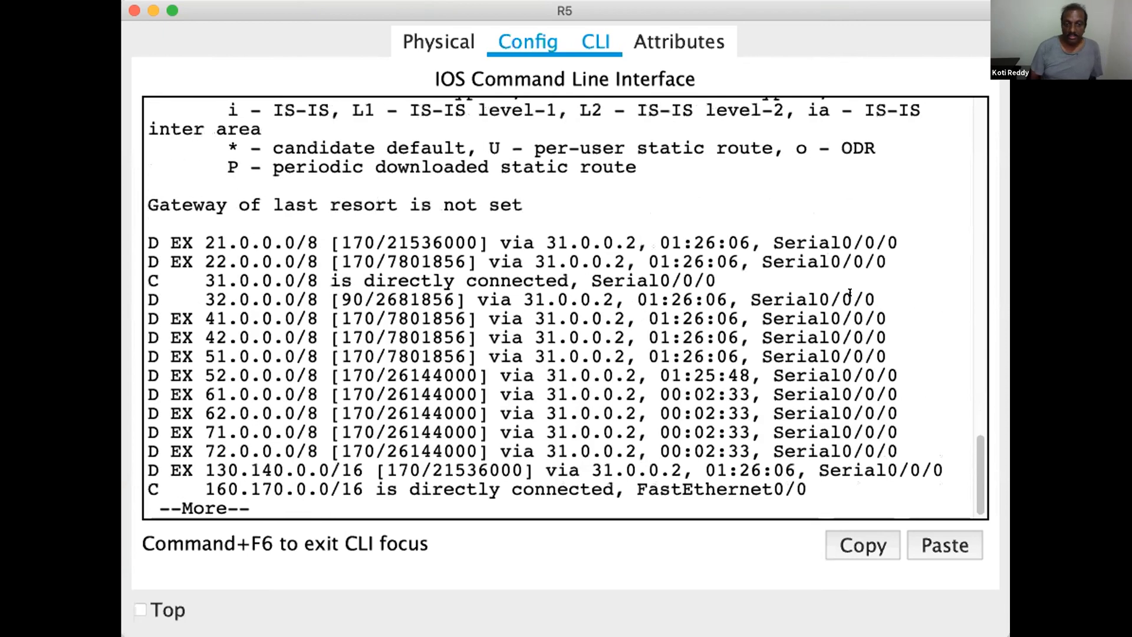
# Page further through R5's routing table and highlight the external EIGRP routes 61.0.0.0 and 71.0.0.0
pyautogui.press('Return')
pyautogui.press('Return')
pyautogui.press('Return')
pyautogui.moveTo(203, 338); pyautogui.dragTo(247, 327)
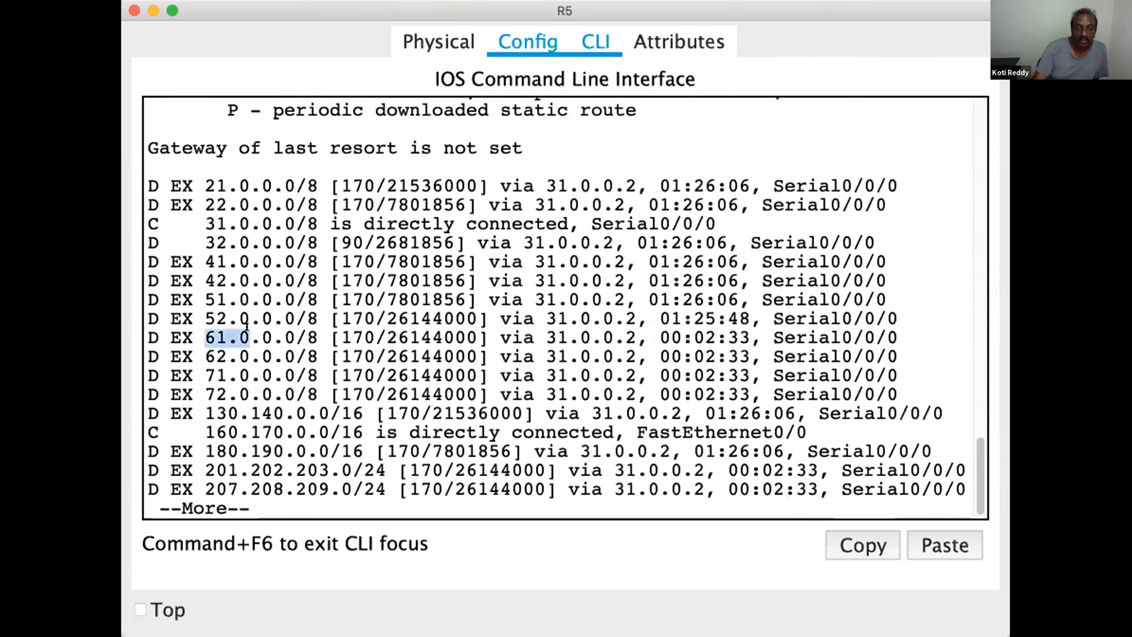
pyautogui.moveTo(204, 375); pyautogui.dragTo(250, 376)
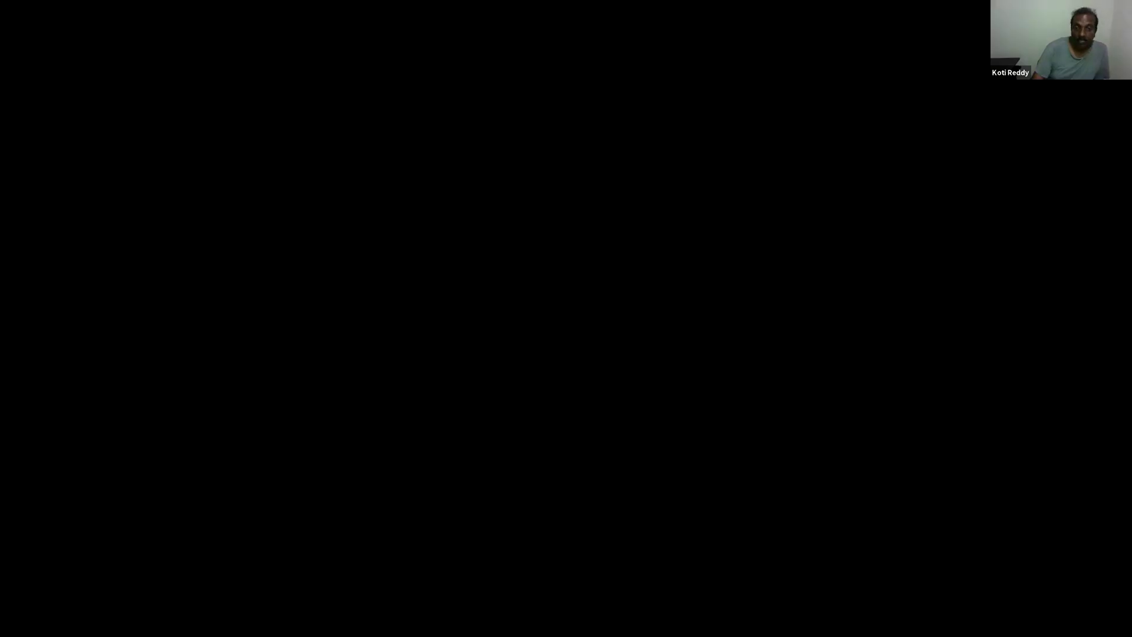
# Switch to the OneNote diagram, draw red lines from R10 to R15, and mark R15 with a circle, tick and arrow toward AS-300
pyautogui.hscroll(10, 712, 622)
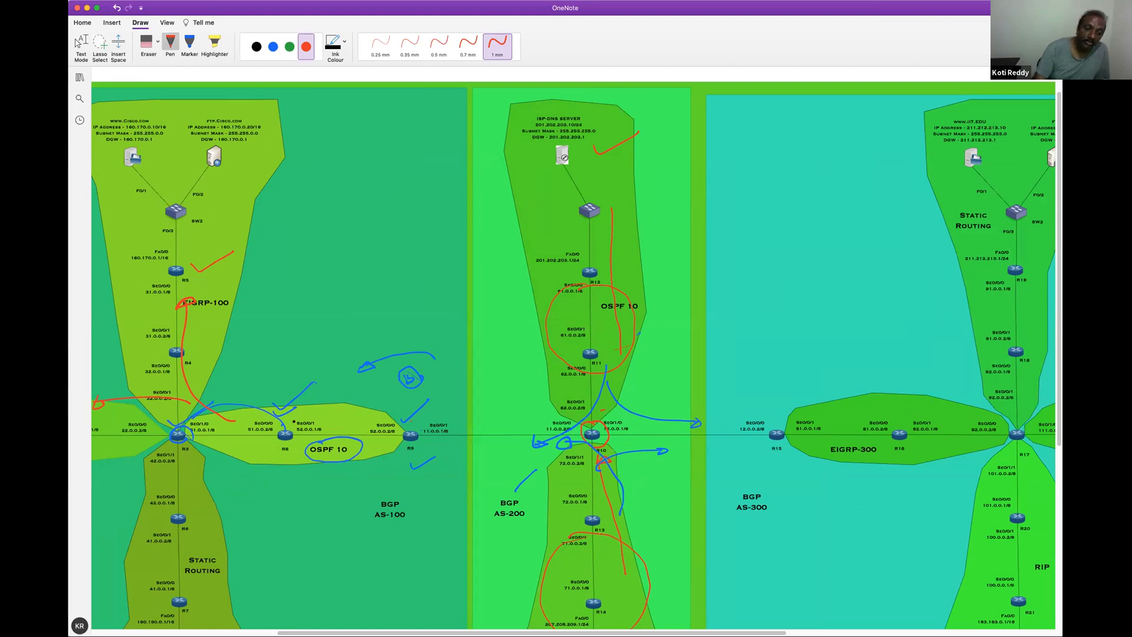
pyautogui.moveTo(616, 414); pyautogui.dragTo(771, 413)
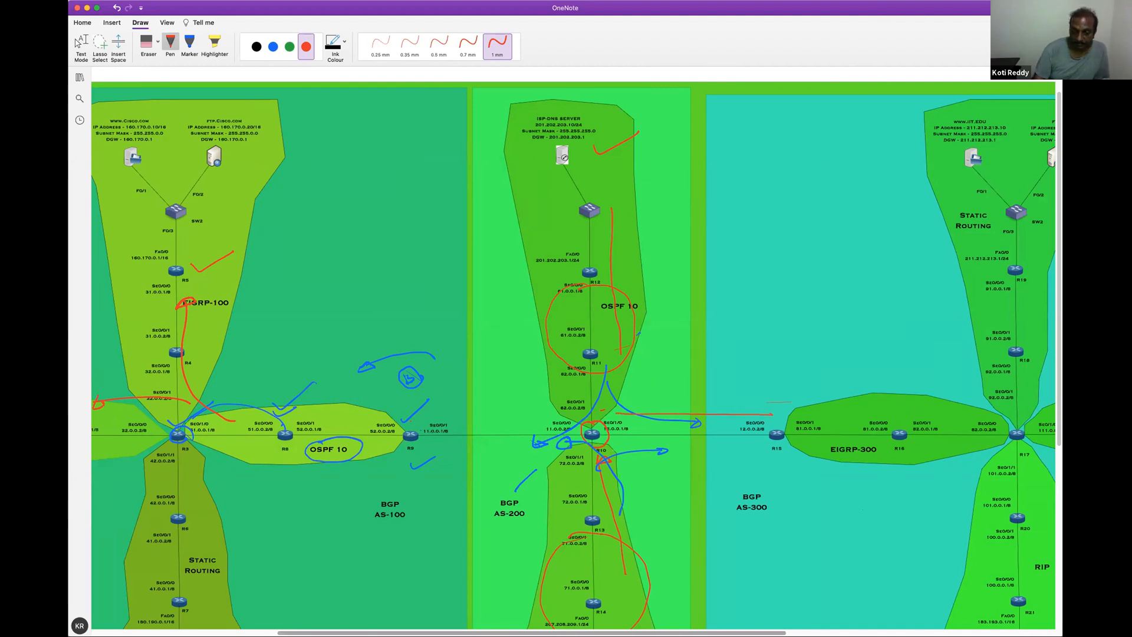
pyautogui.hscroll(5, 786, 617)
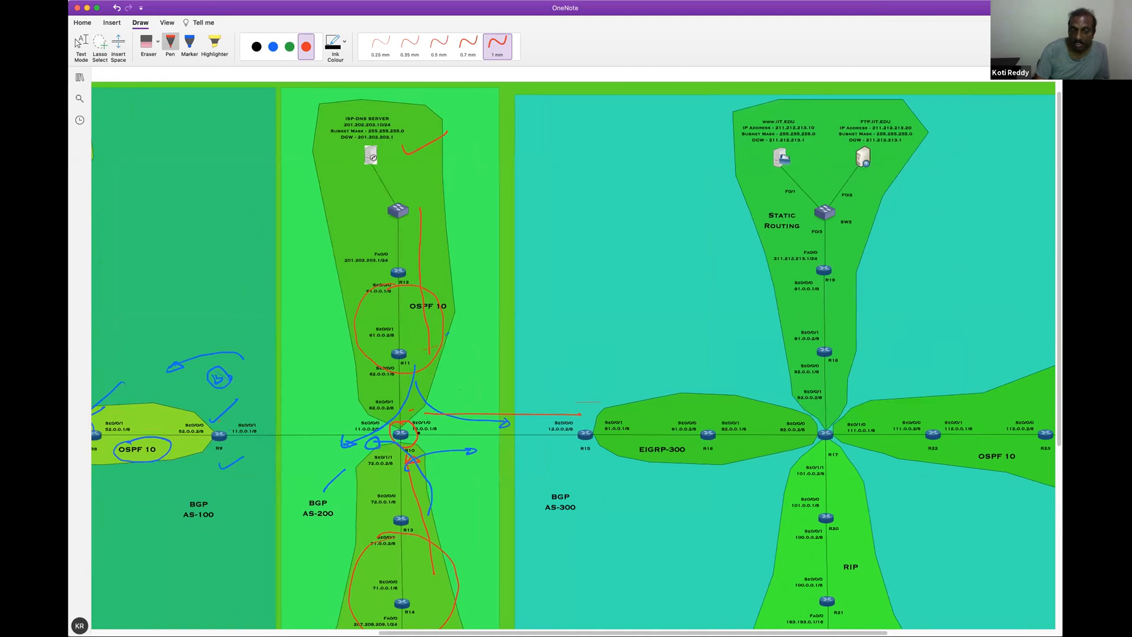
pyautogui.moveTo(416, 428); pyautogui.dragTo(550, 423)
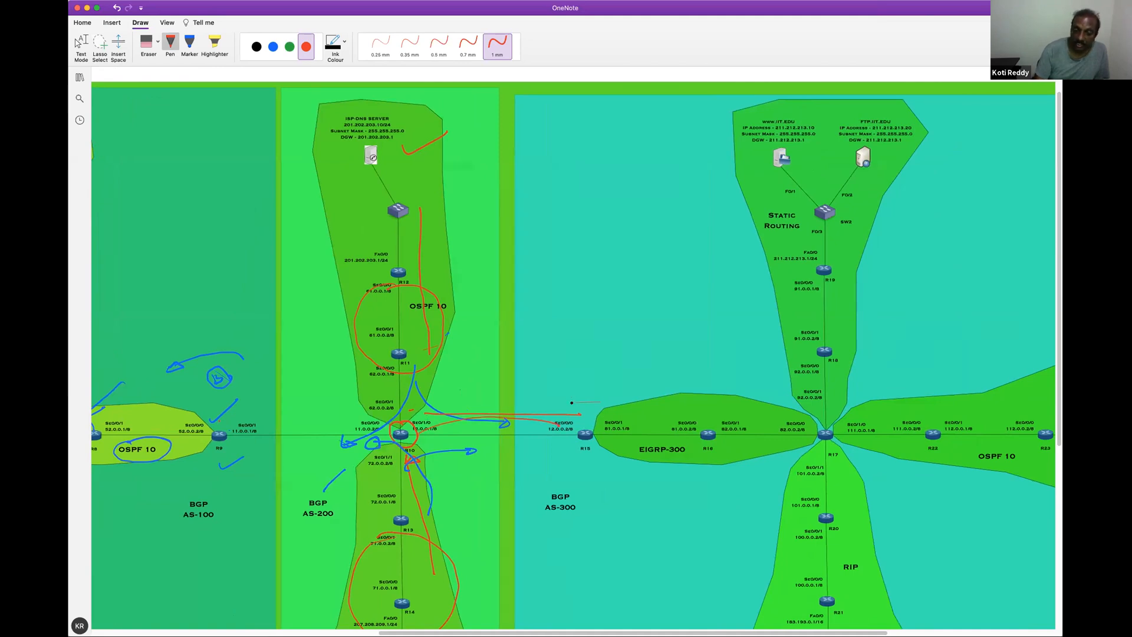
pyautogui.moveTo(578, 424)
pyautogui.mouseDown()
pyautogui.moveTo(590, 465)
pyautogui.moveTo(606, 422)
pyautogui.mouseUp()
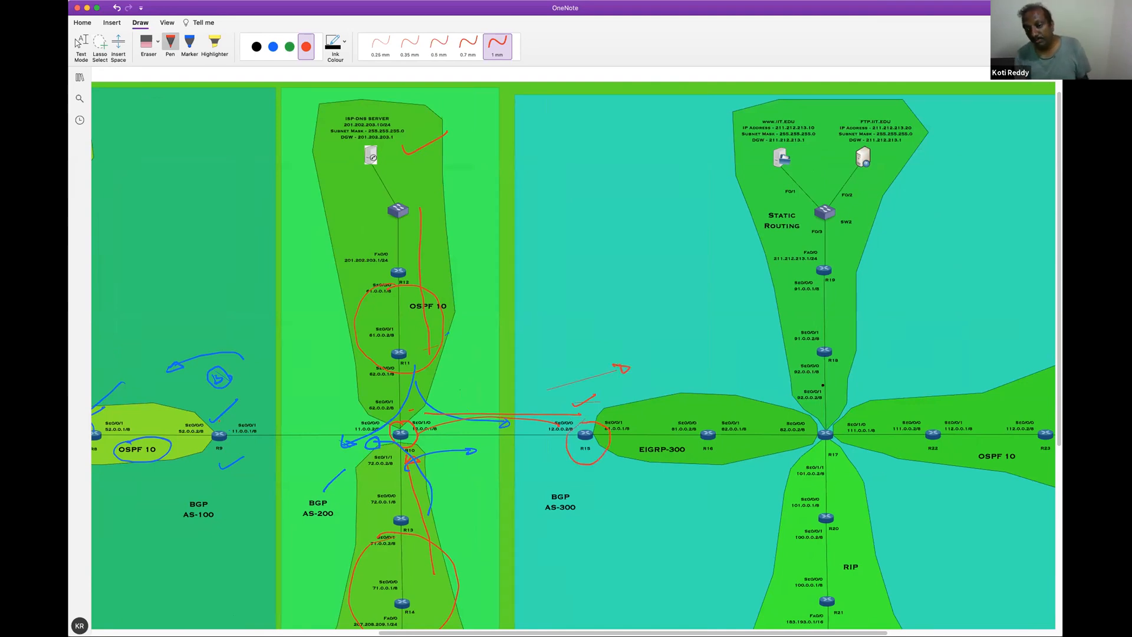
# Draw red strokes around R17 toward the static, RIP and OSPF 10 areas, and tick R23 in the OSPF 10 area
pyautogui.moveTo(838, 345); pyautogui.dragTo(794, 421)
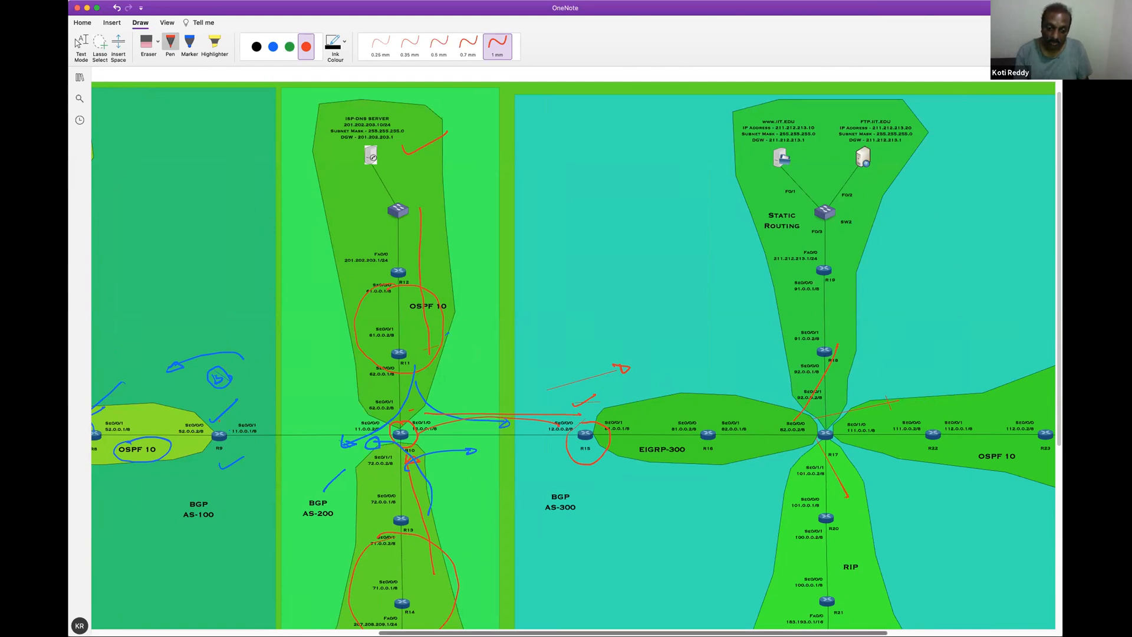
pyautogui.hscroll(5, 672, 622)
pyautogui.hscroll(1, 727, 628)
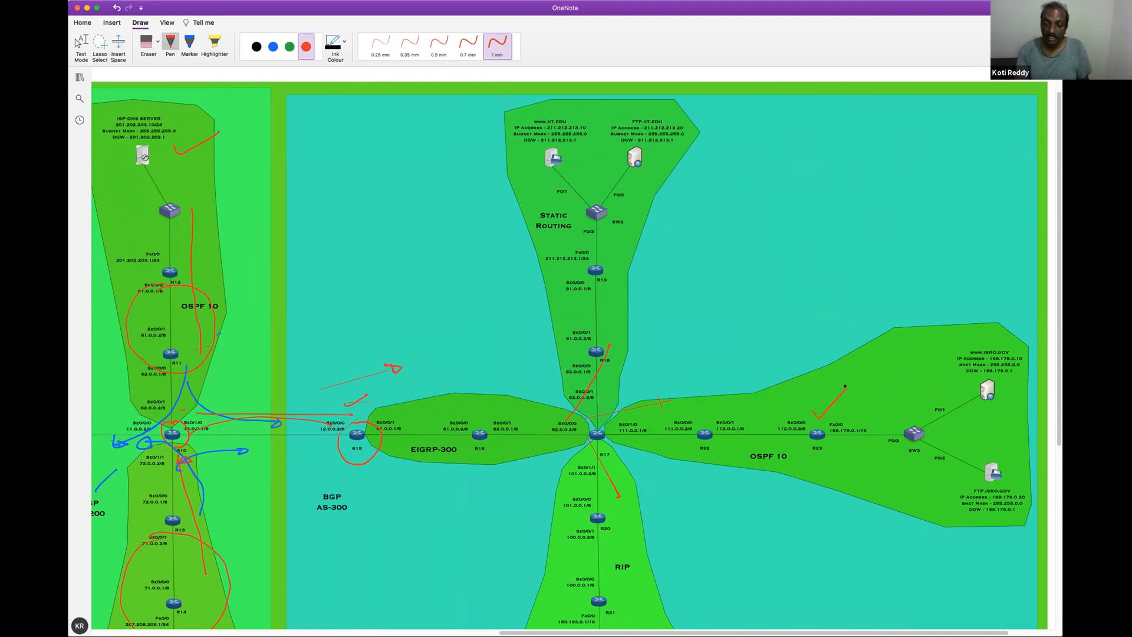
pyautogui.scroll(-5, 806, 365)
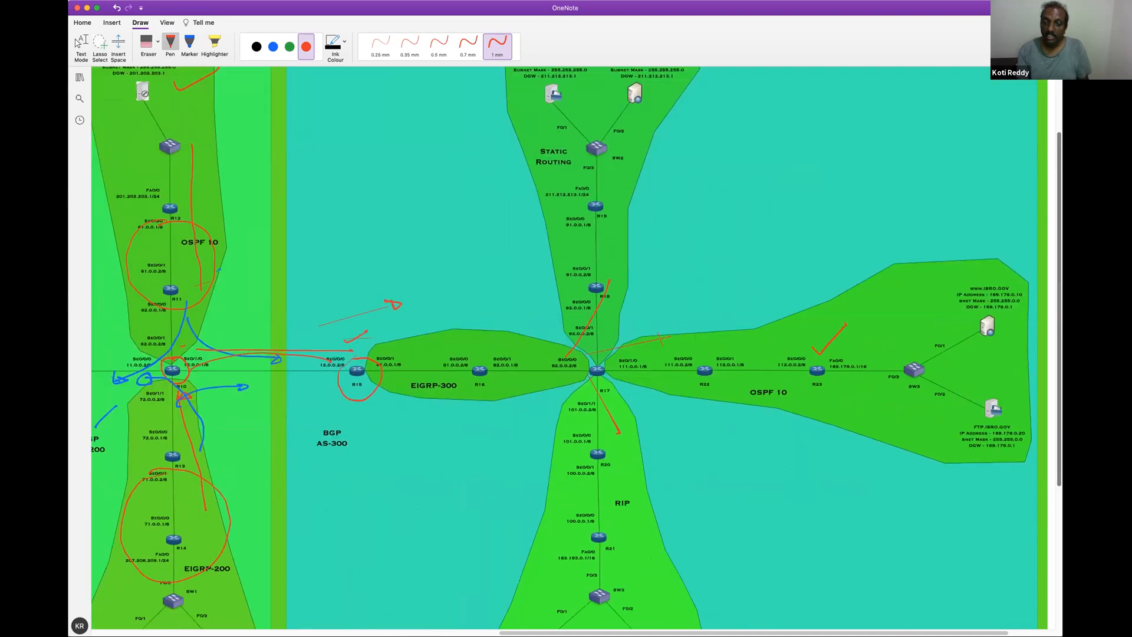